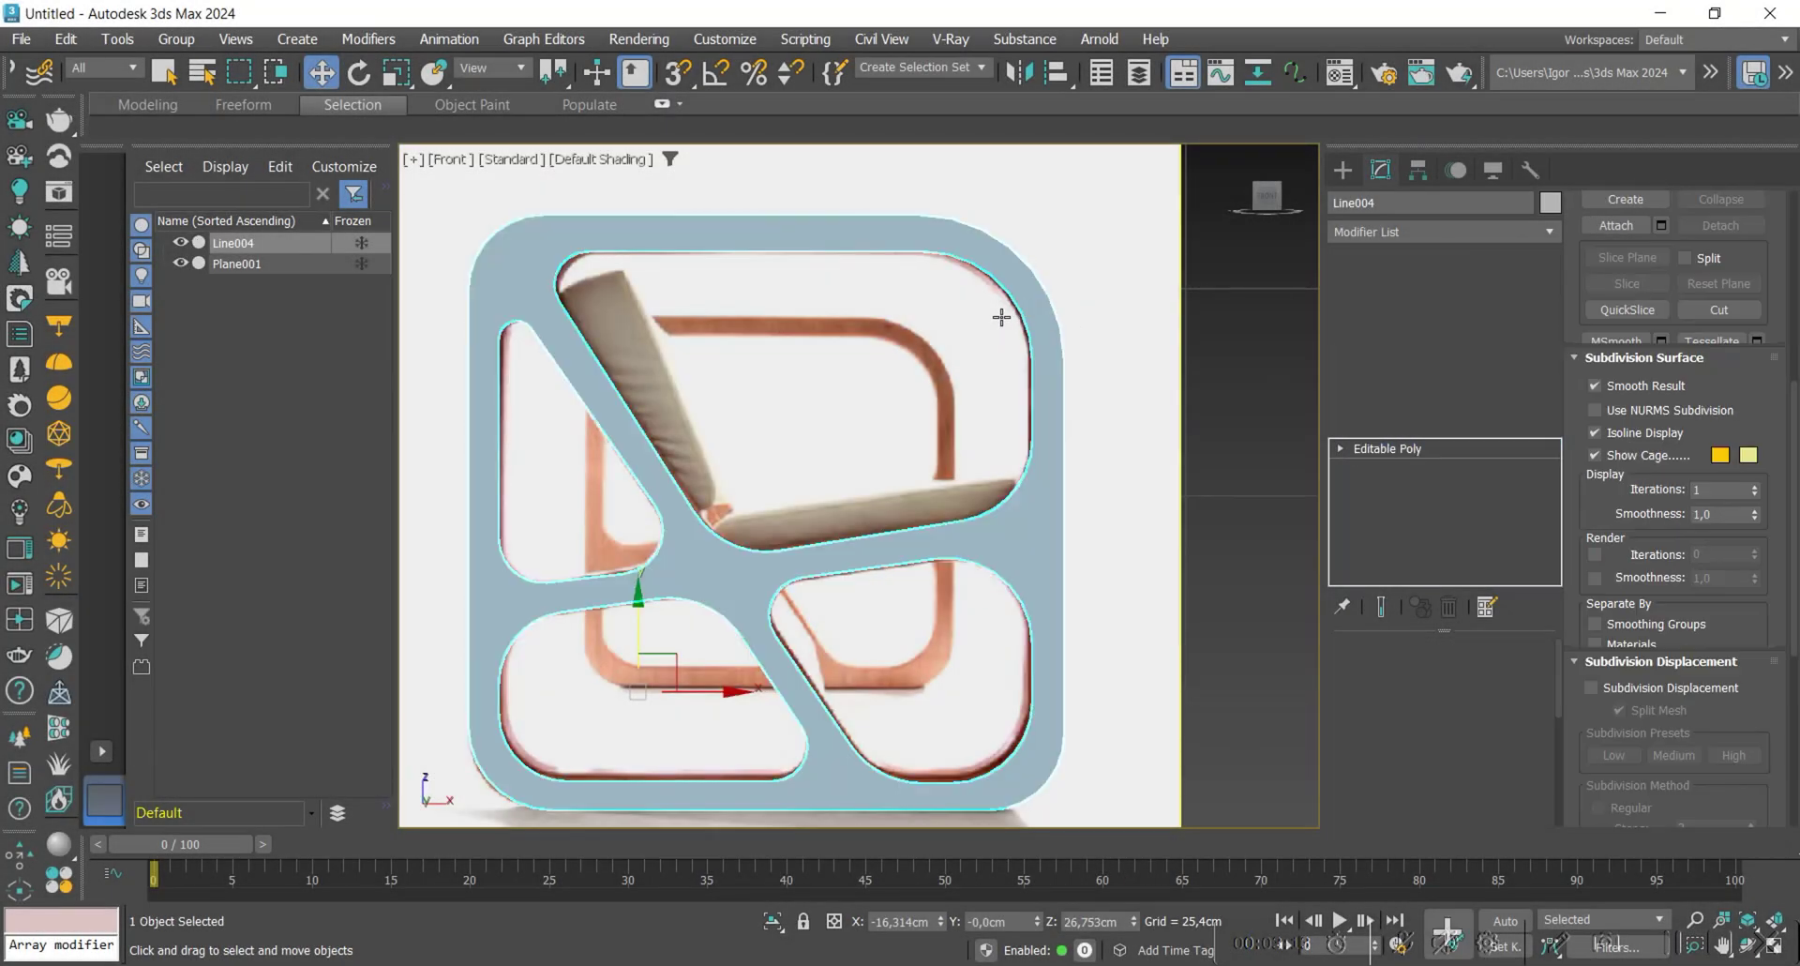
Show edged faces in the viewport and add an Edit Poly modifier to the chair side frame.
middle_drag(952, 427, 939, 432)
key(F4)
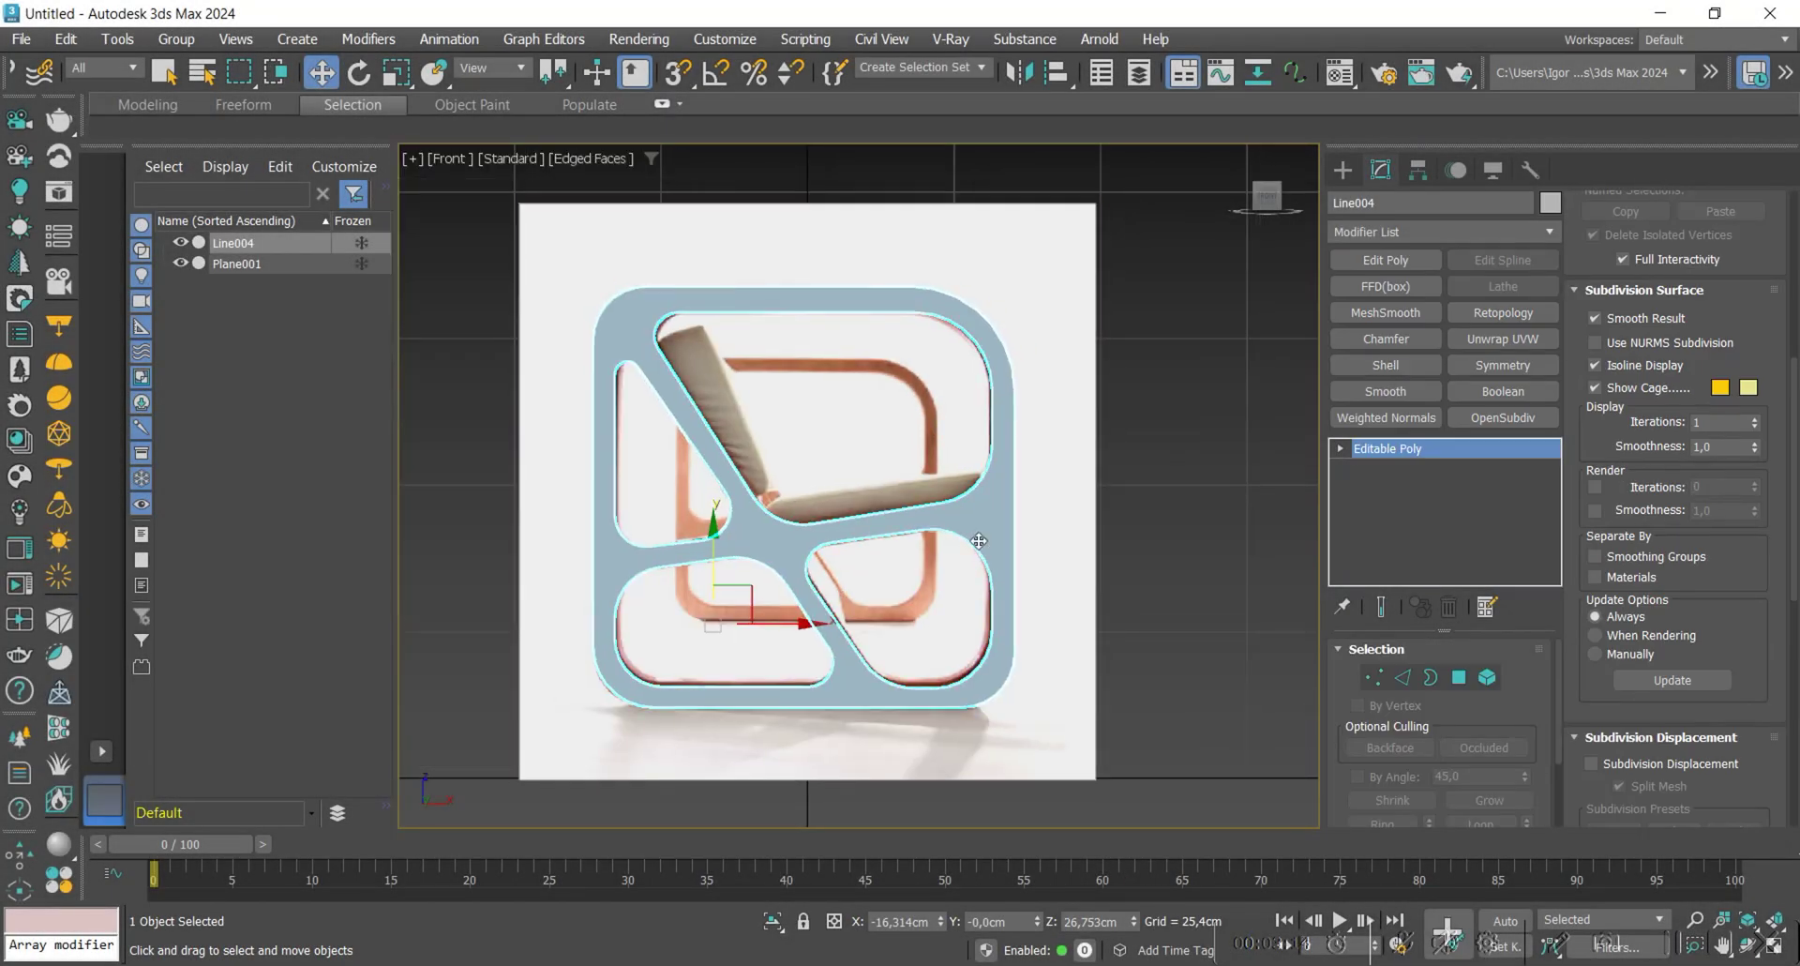
click(1386, 260)
alt+middle_drag(1125, 455, 895, 569)
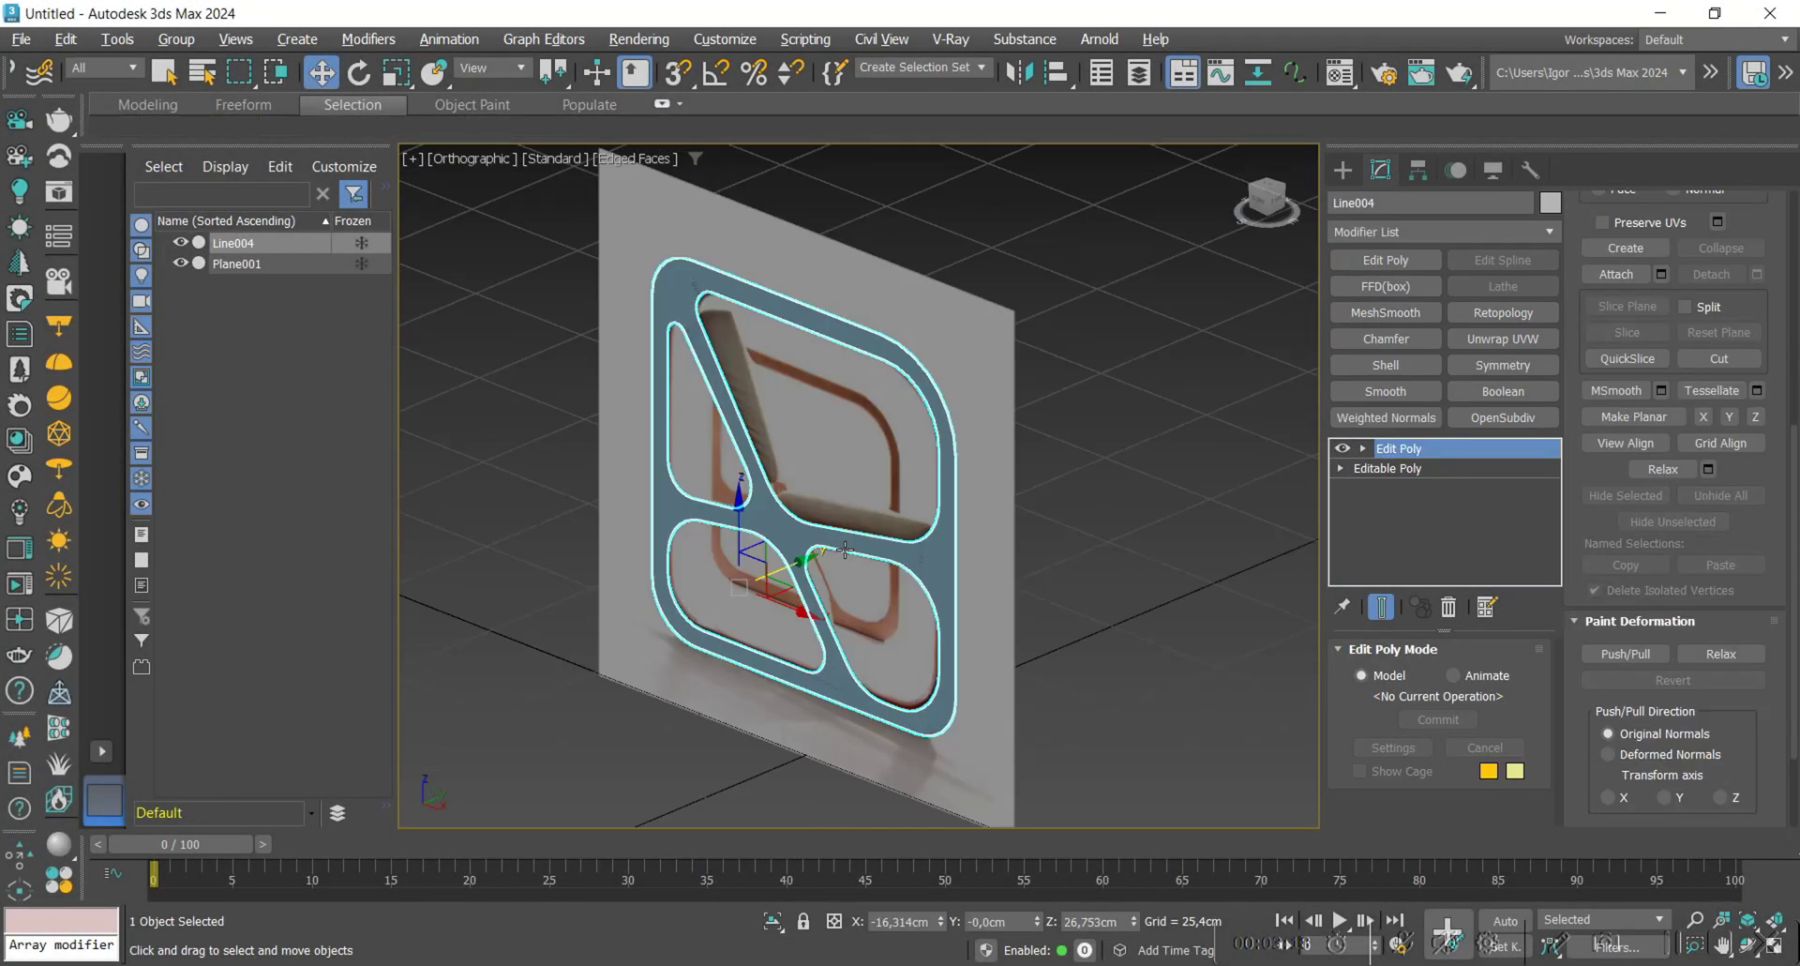
Compute a retopology of the chair side frame with a face count of 500 and inspect its edges.
click(1386, 732)
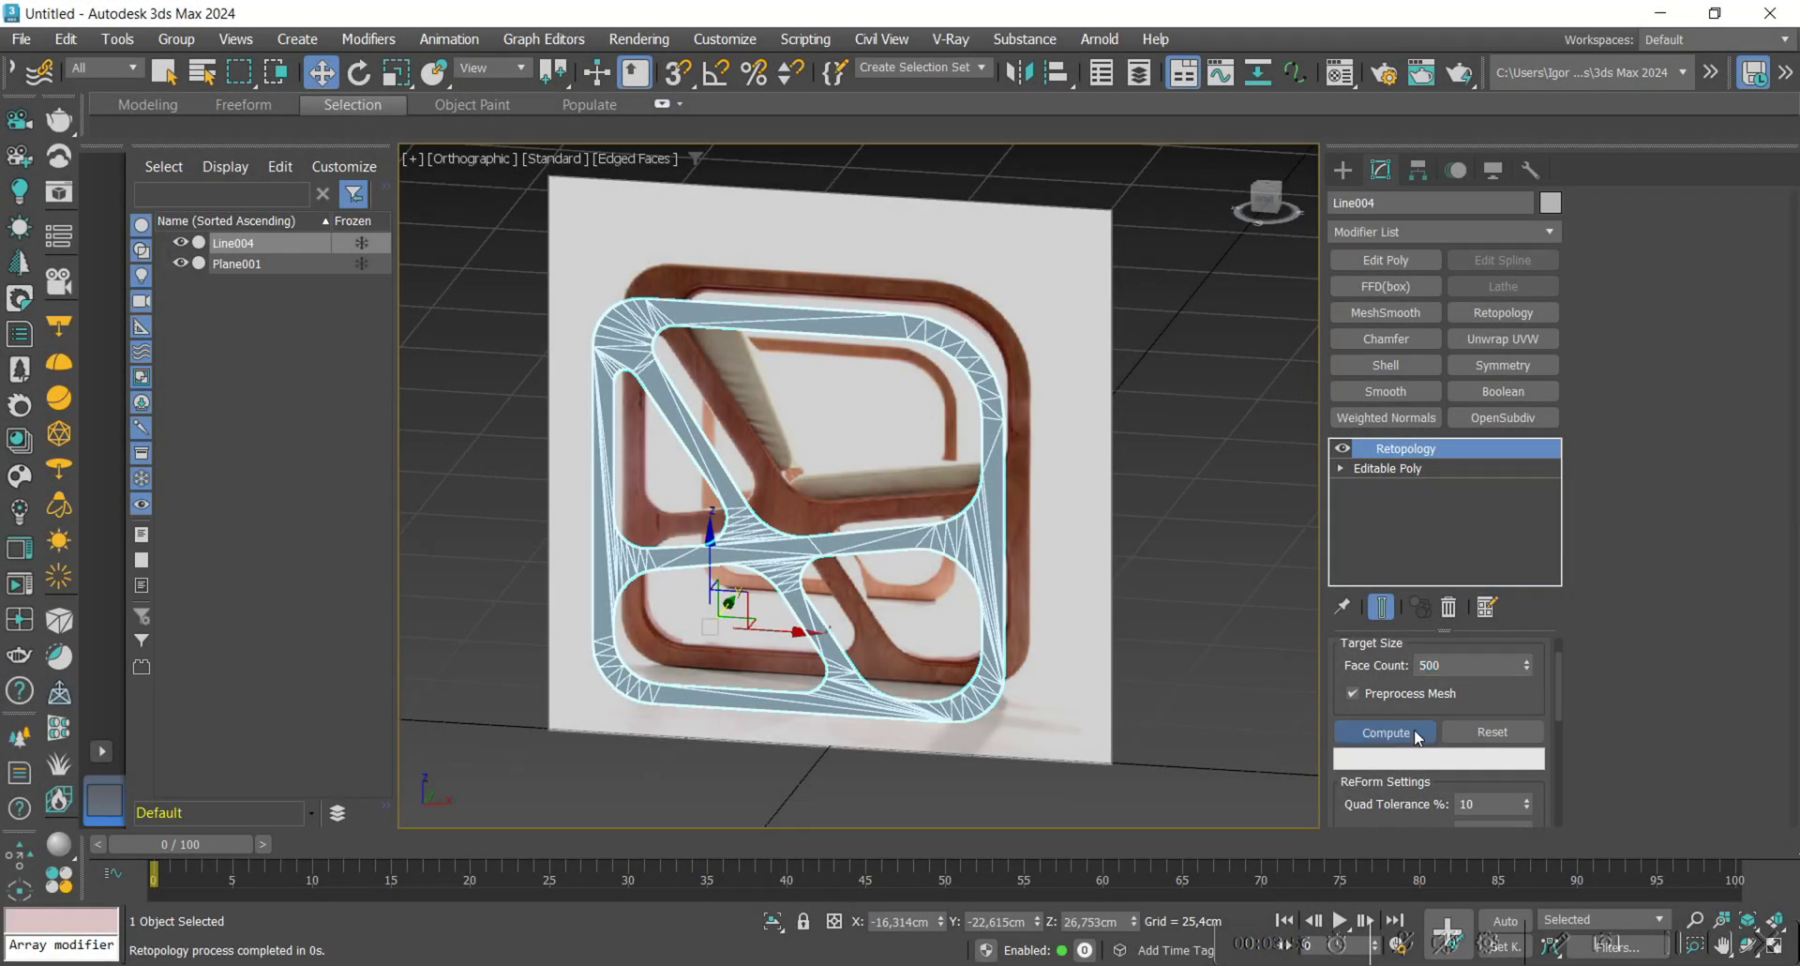
mouse_move(795, 506)
alt+middle_down()
mouse_move(839, 481)
mouse_move(816, 481)
alt+middle_up()
key(F4)
key(F4)
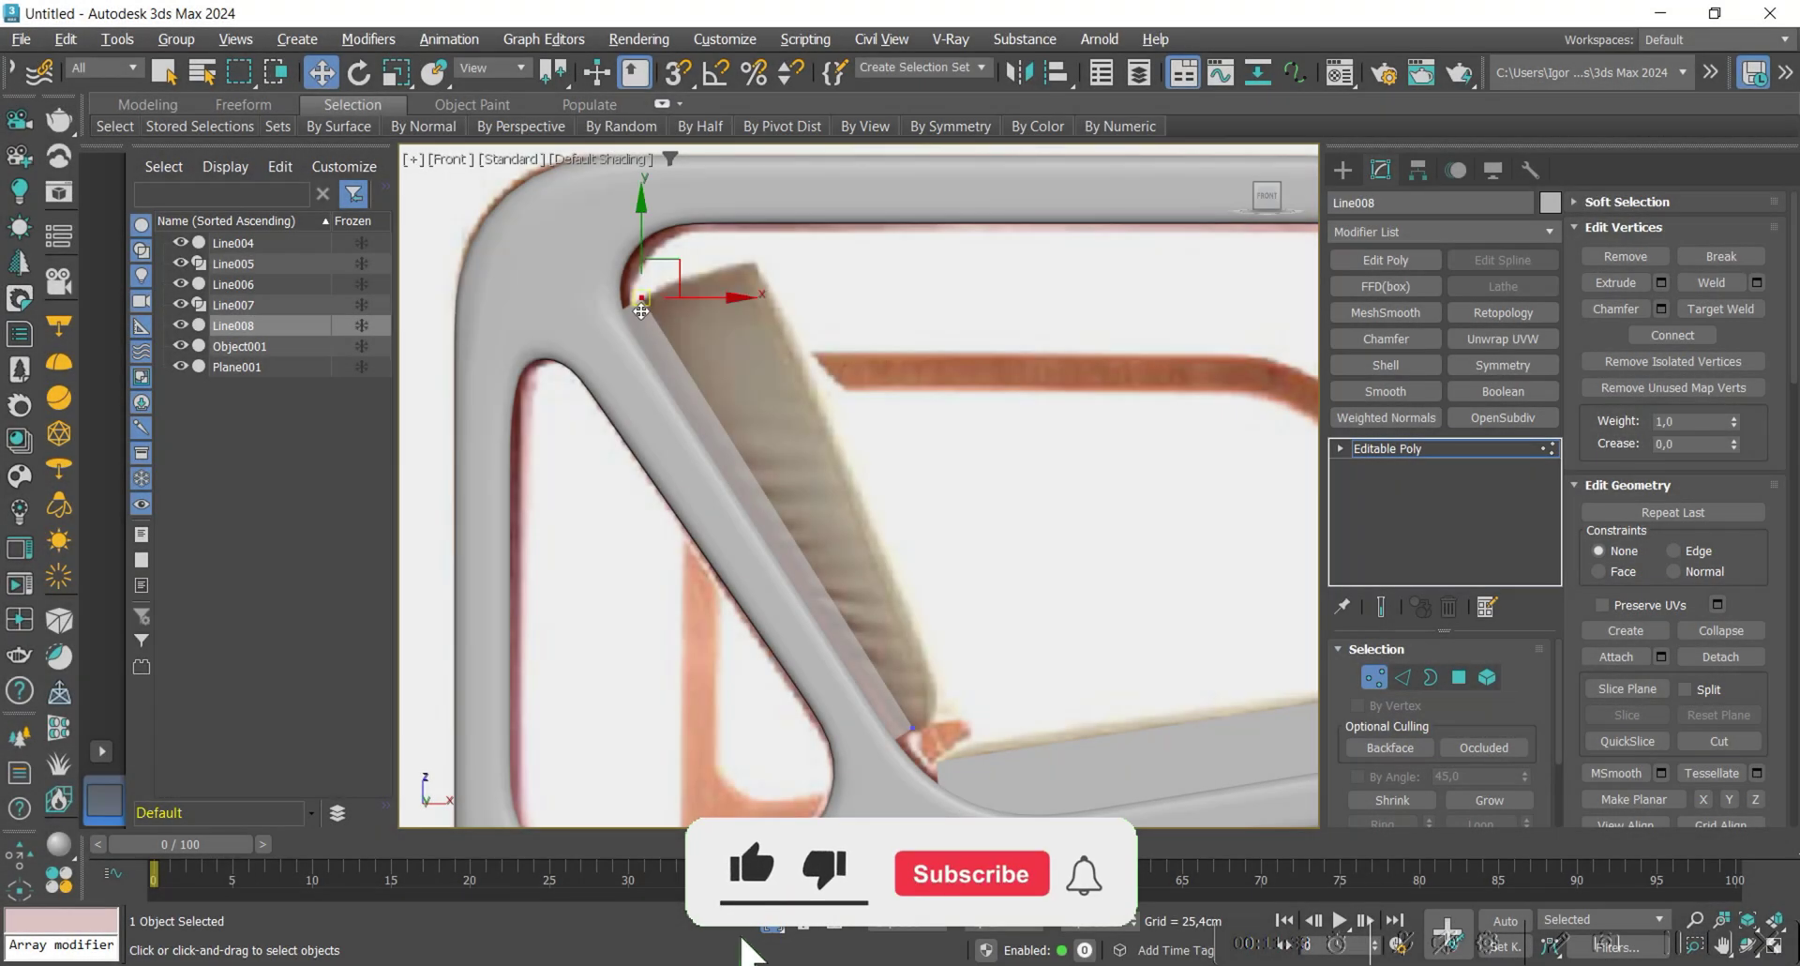
click(914, 725)
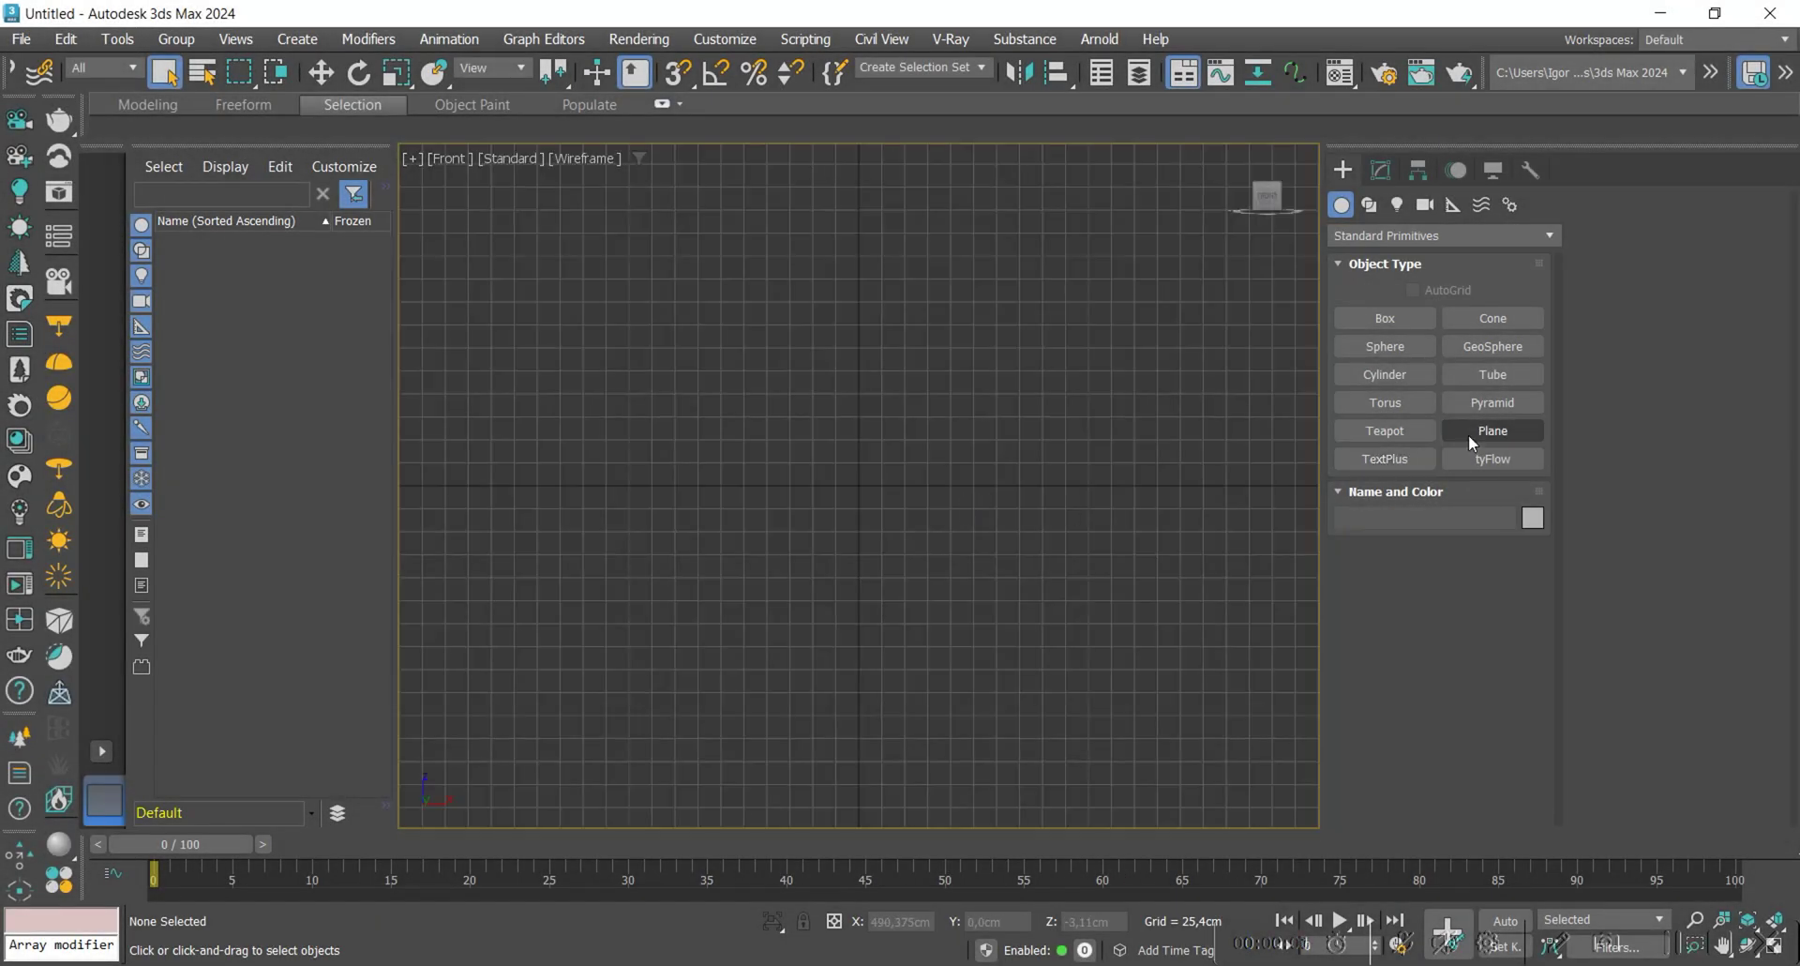
Create a 100 by 100 cm plane in the front view with one length and one width segment.
click(1466, 439)
drag(769, 385, 984, 560)
double_click(1699, 230)
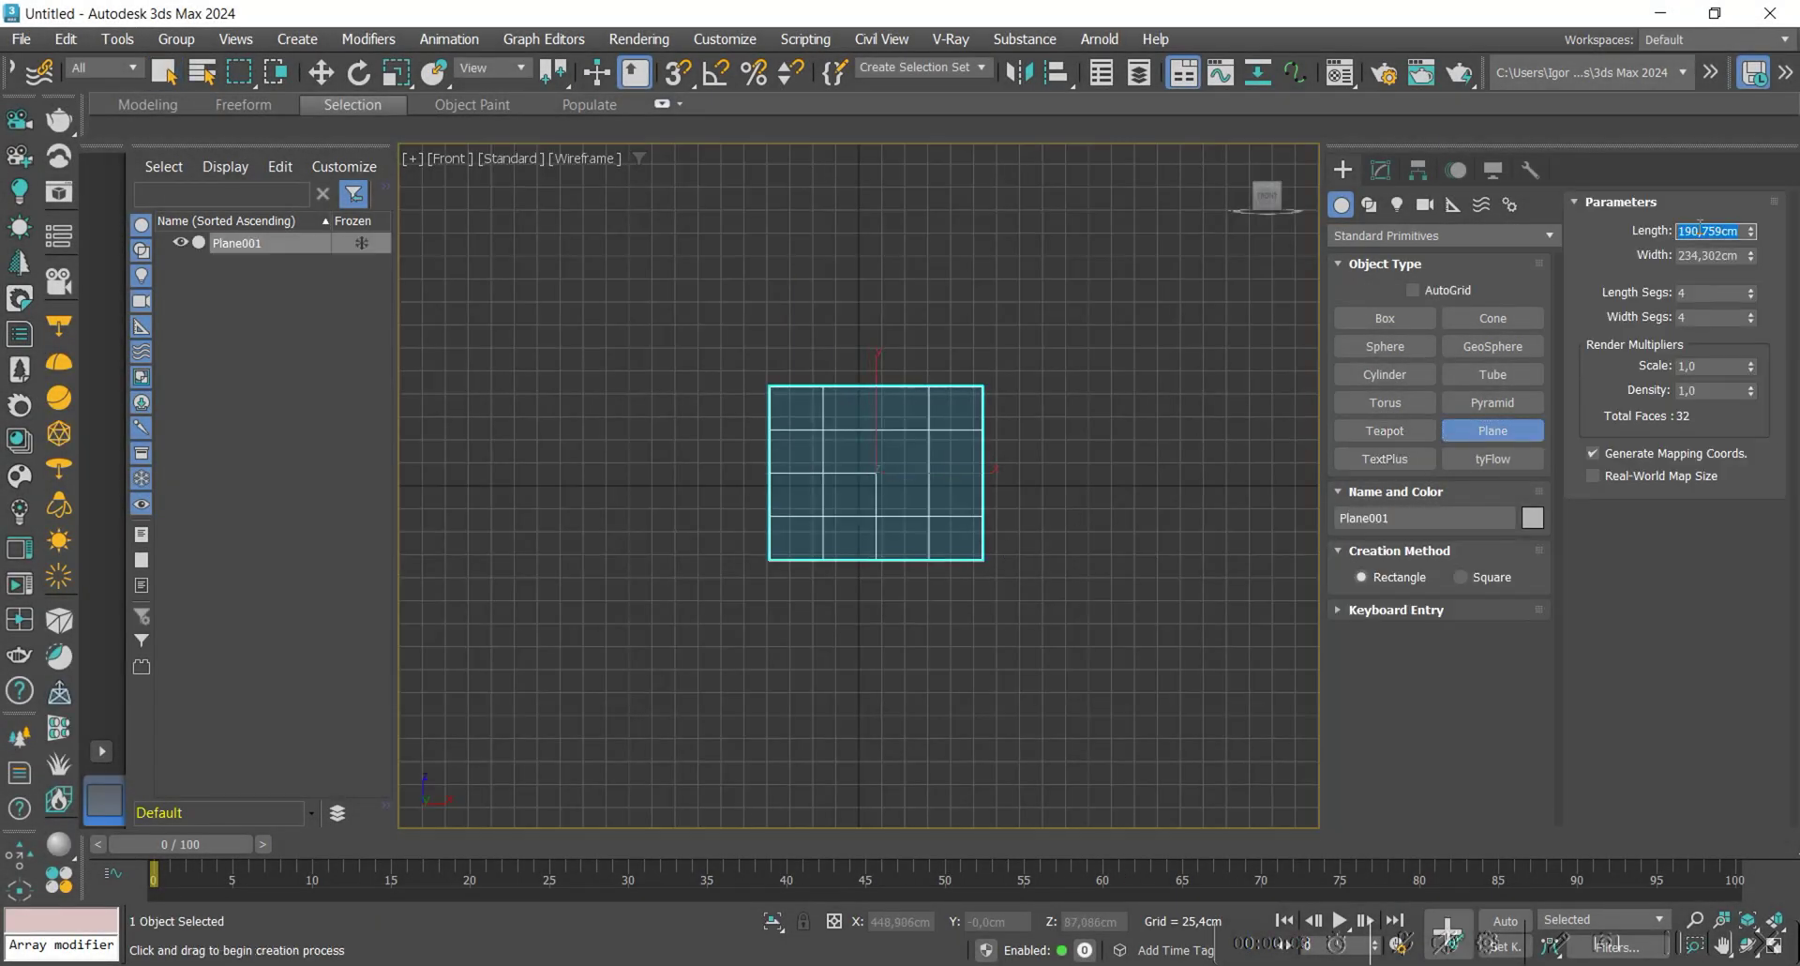
text(100)
key(Tab)
text(100)
key(Tab)
text(1)
key(Tab)
text(1)
key(Return)
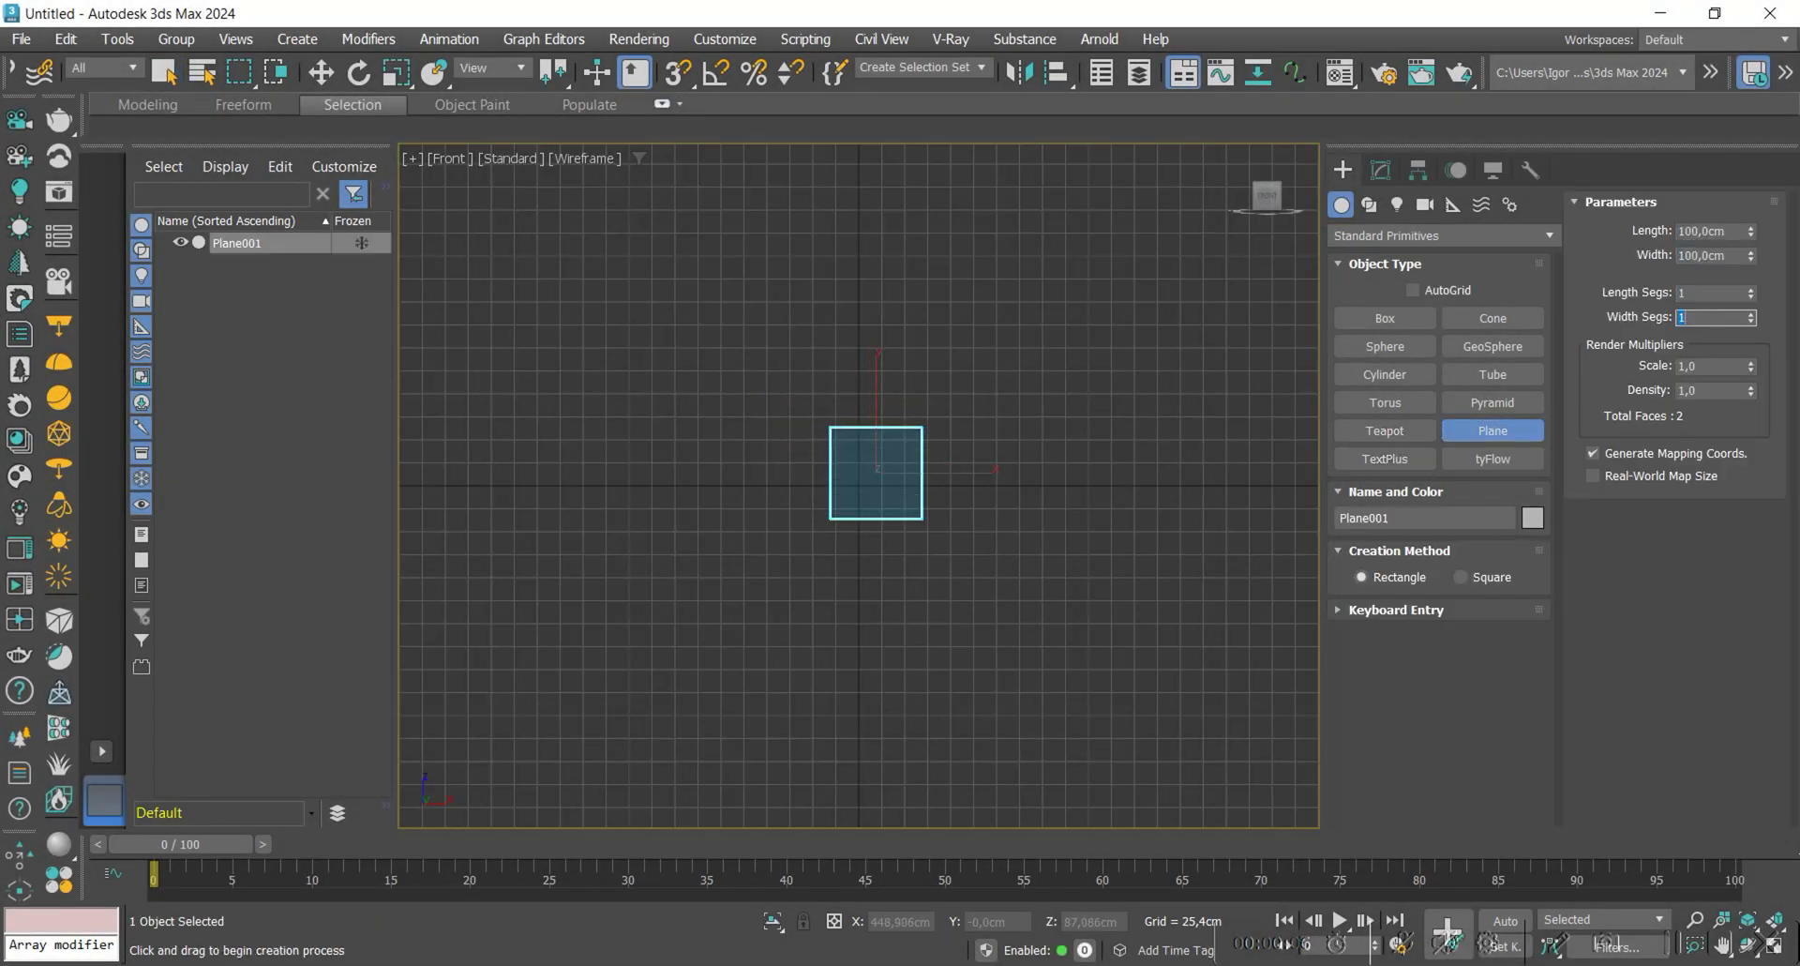
Center the plane at X 0 and raise it to about Z 49.7 cm, with shaded display on.
key(w)
right_click(939, 924)
key(z)
scroll(876, 486, down, 2)
middle_drag(876, 485, 817, 573)
drag(815, 523, 806, 373)
key(F3)
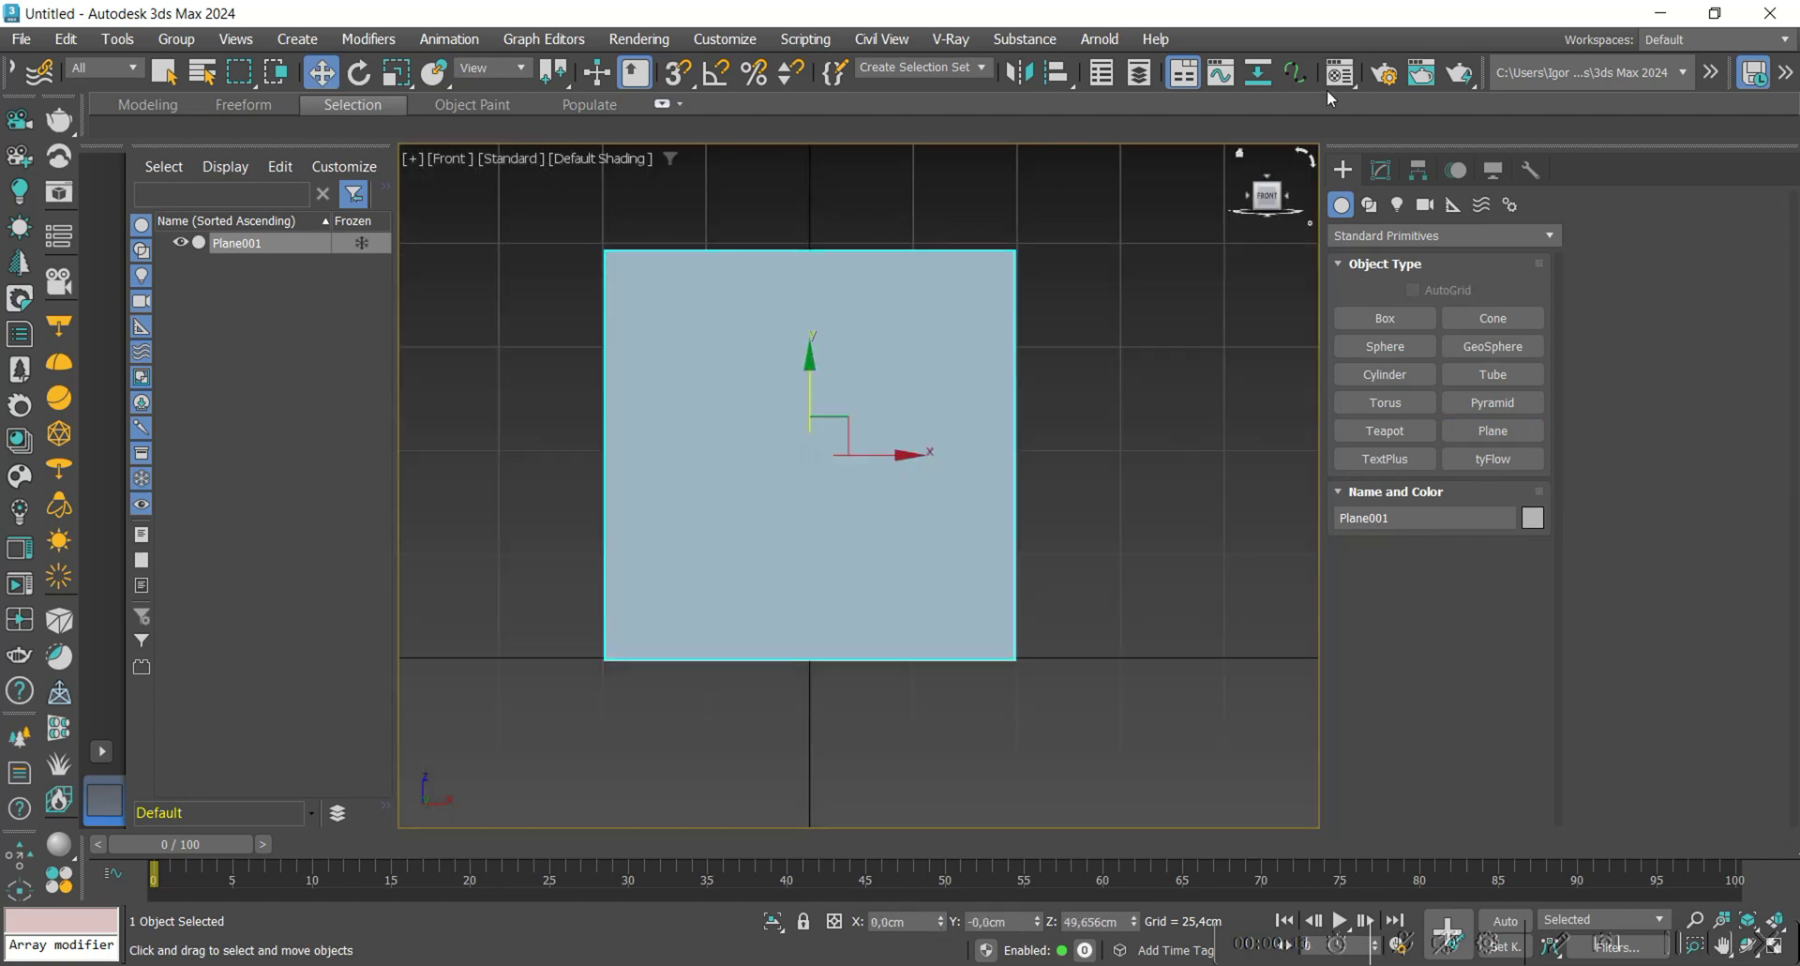
Load the chair side-view image as a base color bitmap in the first material and assign it to the plane.
key(m)
click(276, 721)
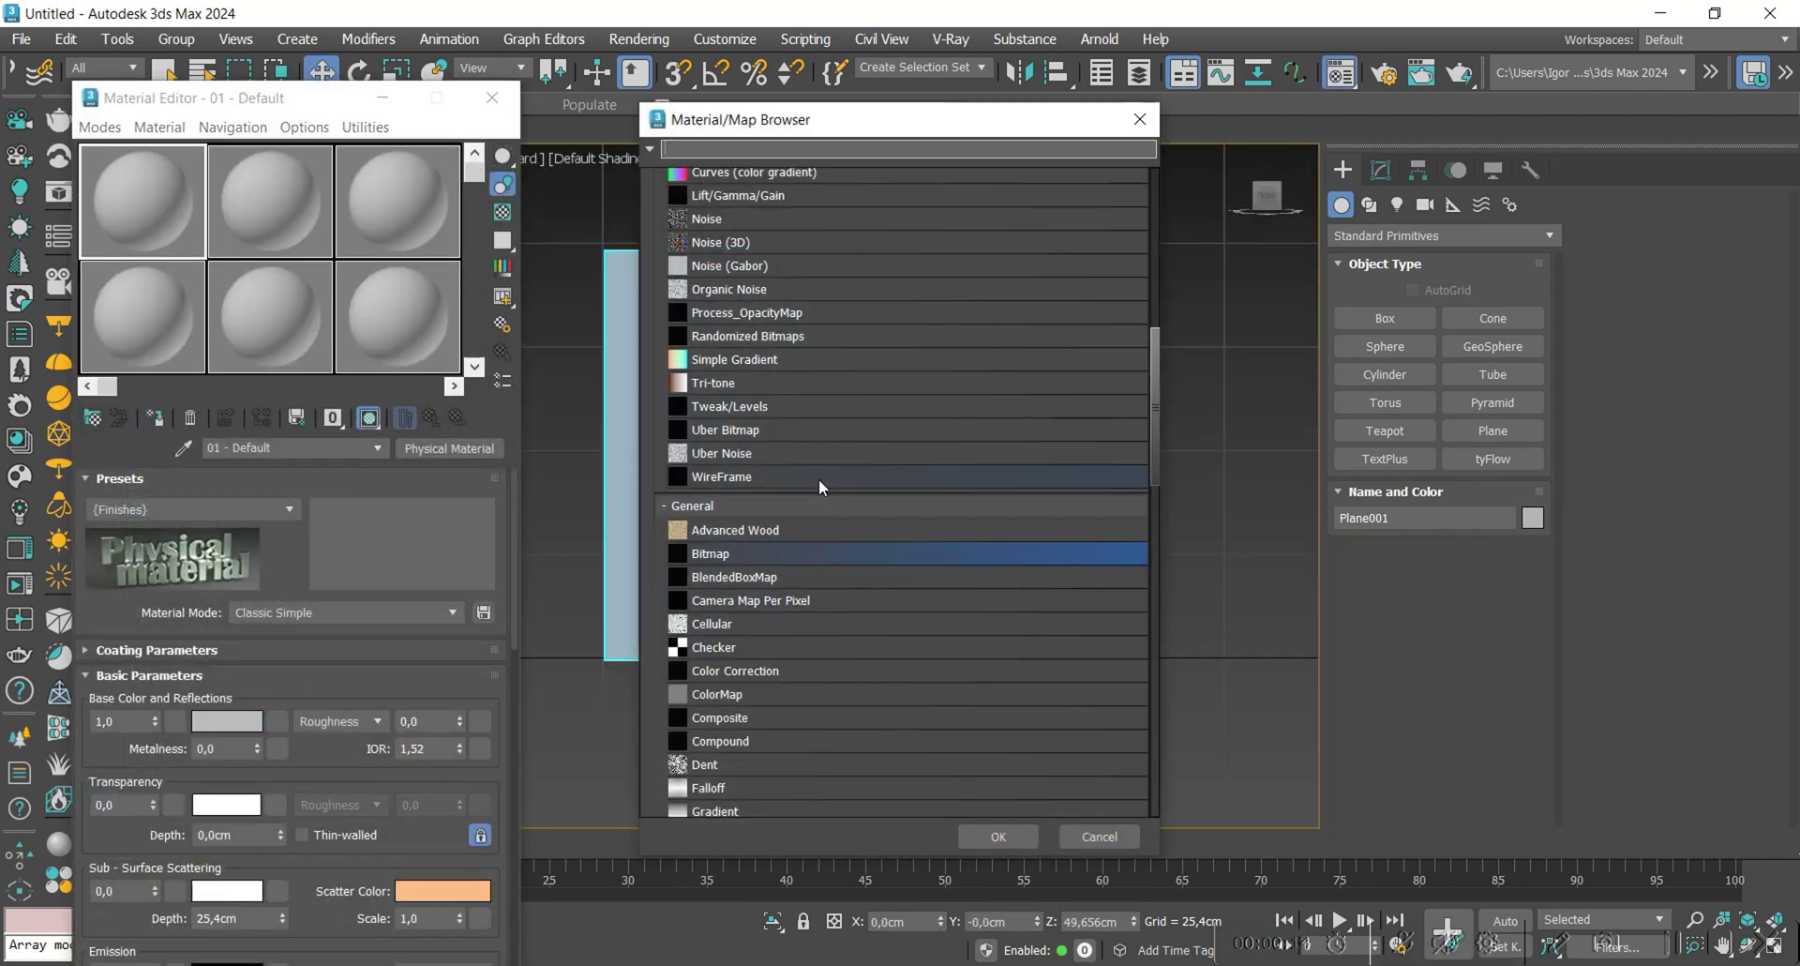
double_click(772, 553)
double_click(265, 221)
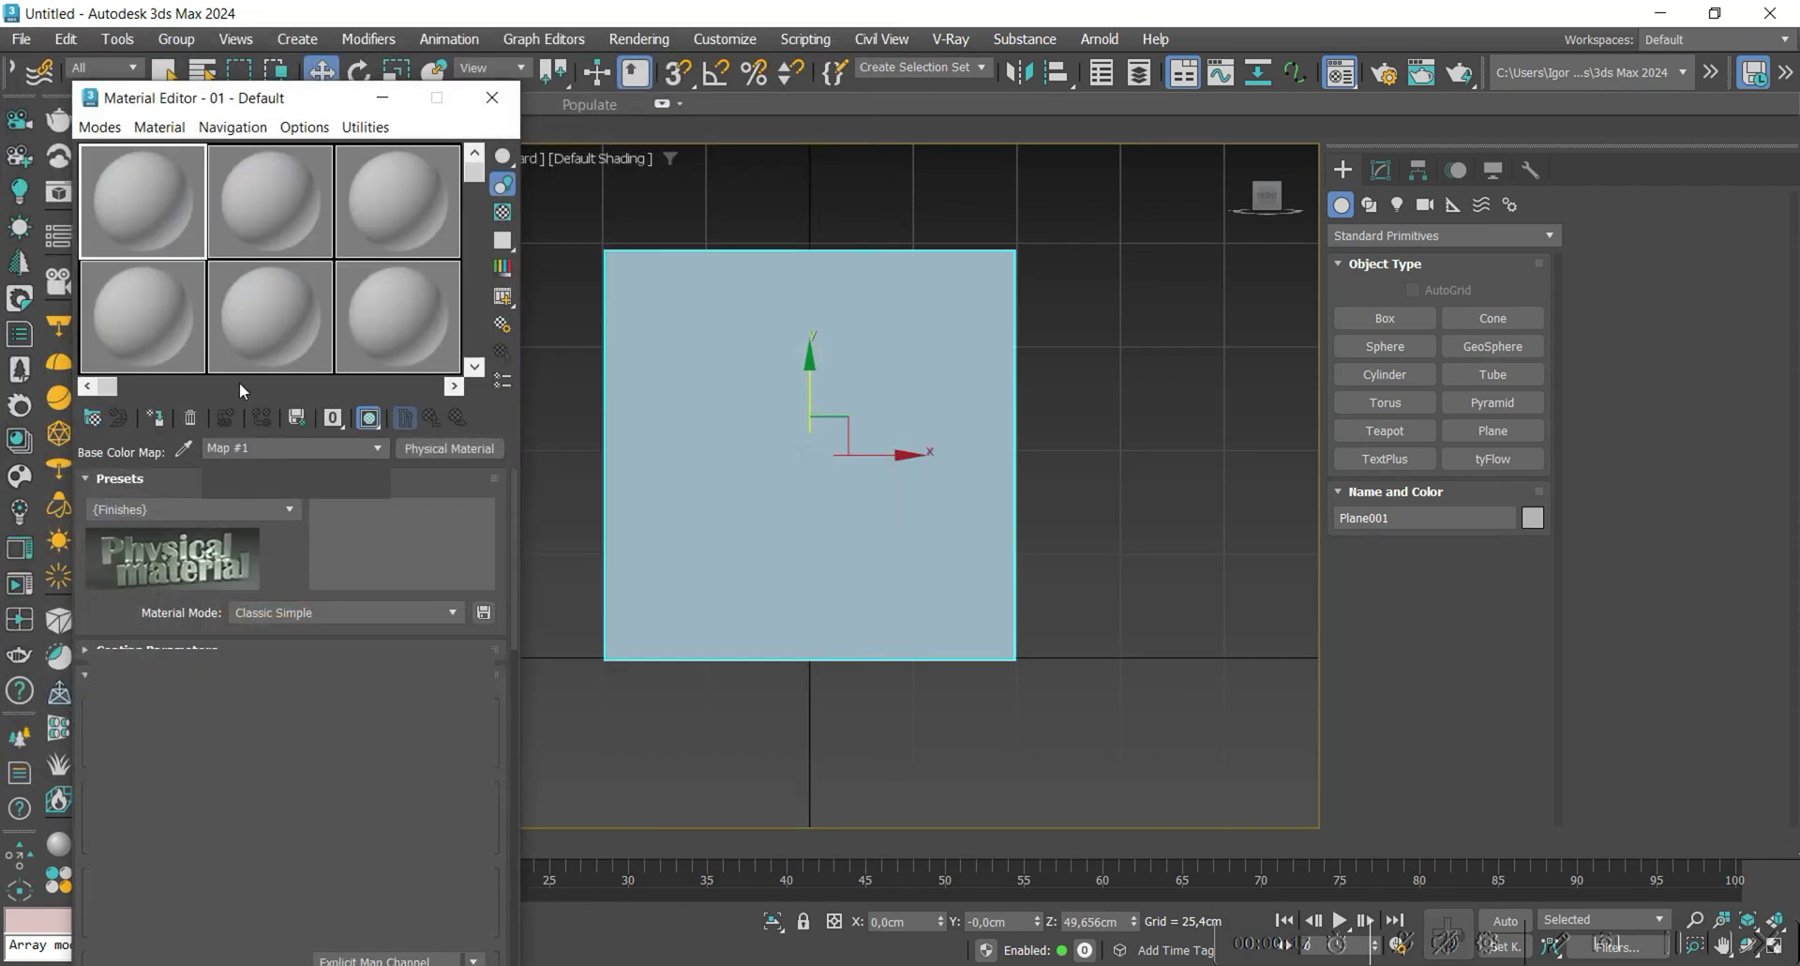
click(154, 418)
click(520, 103)
Draw a rectangle spline around the outer edges of the chair's side frame in the reference image.
middle_drag(769, 463, 780, 502)
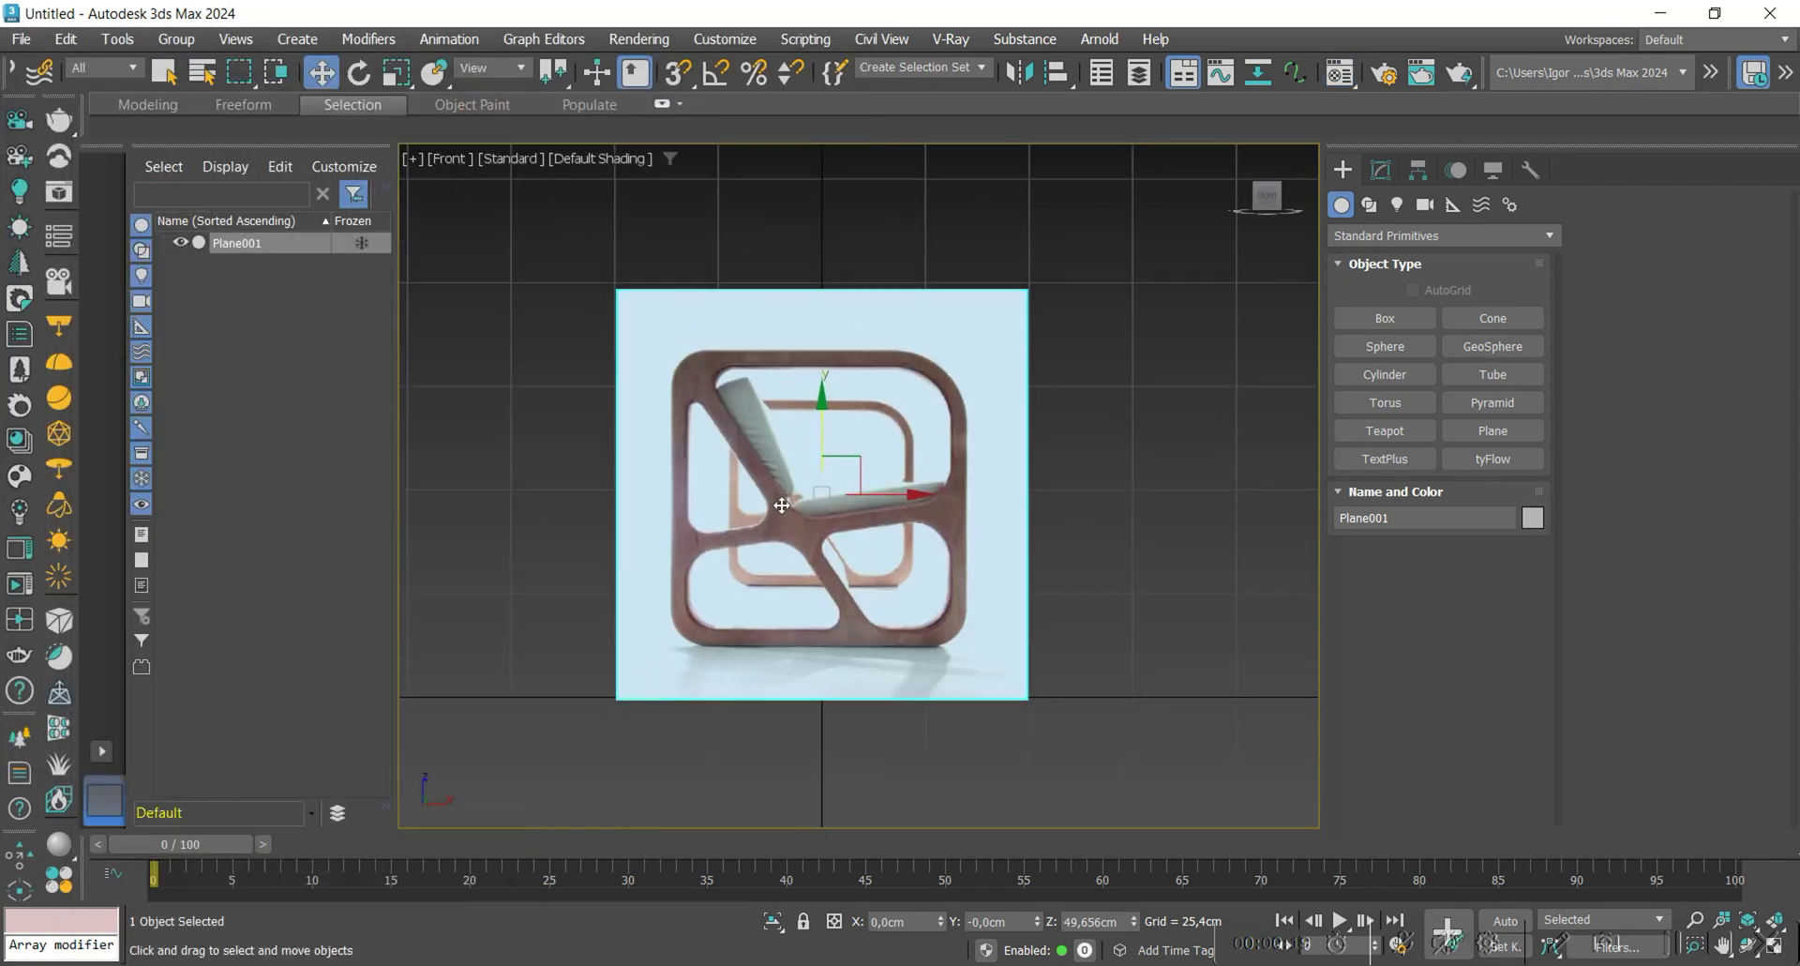
scroll(778, 506, up, 2)
click(1369, 204)
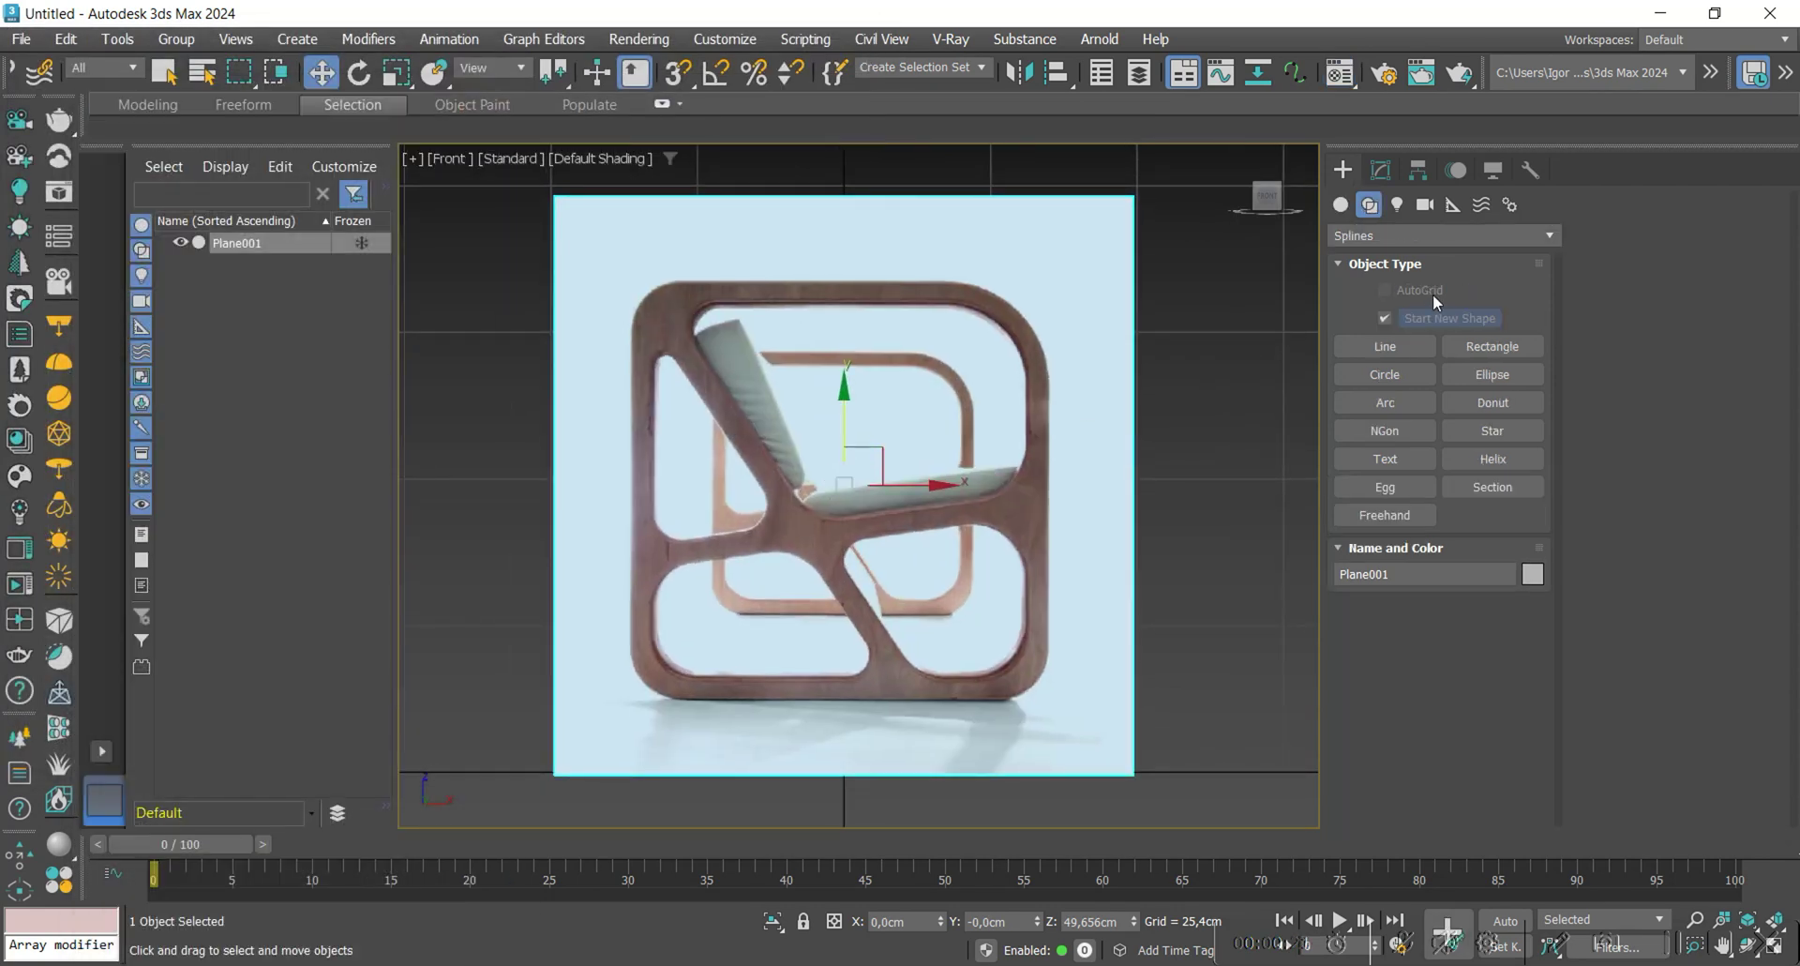
click(1493, 343)
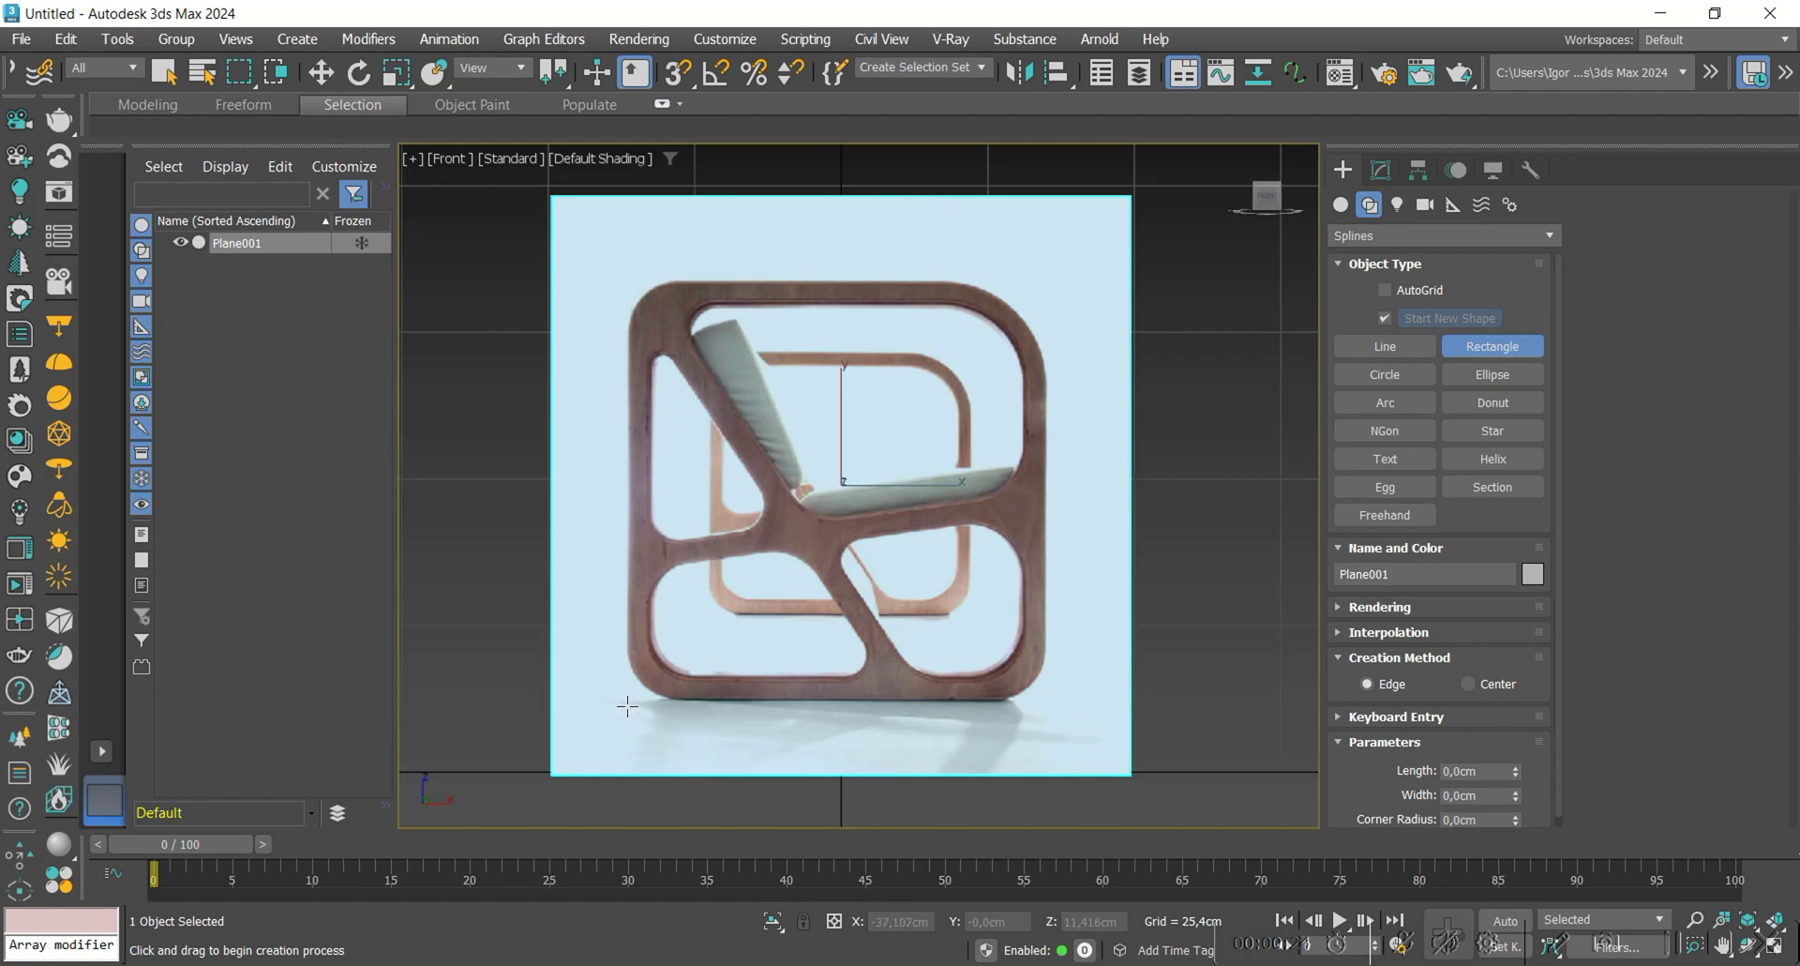
mouse_move(627, 705)
mouse_down()
mouse_move(1049, 302)
mouse_move(1048, 280)
mouse_up()
key(F3)
key(F3)
right_click(1110, 406)
click(1381, 171)
Trace the large upper opening above the seat with a closed four-corner line, keeping the corners sharp.
click(1343, 170)
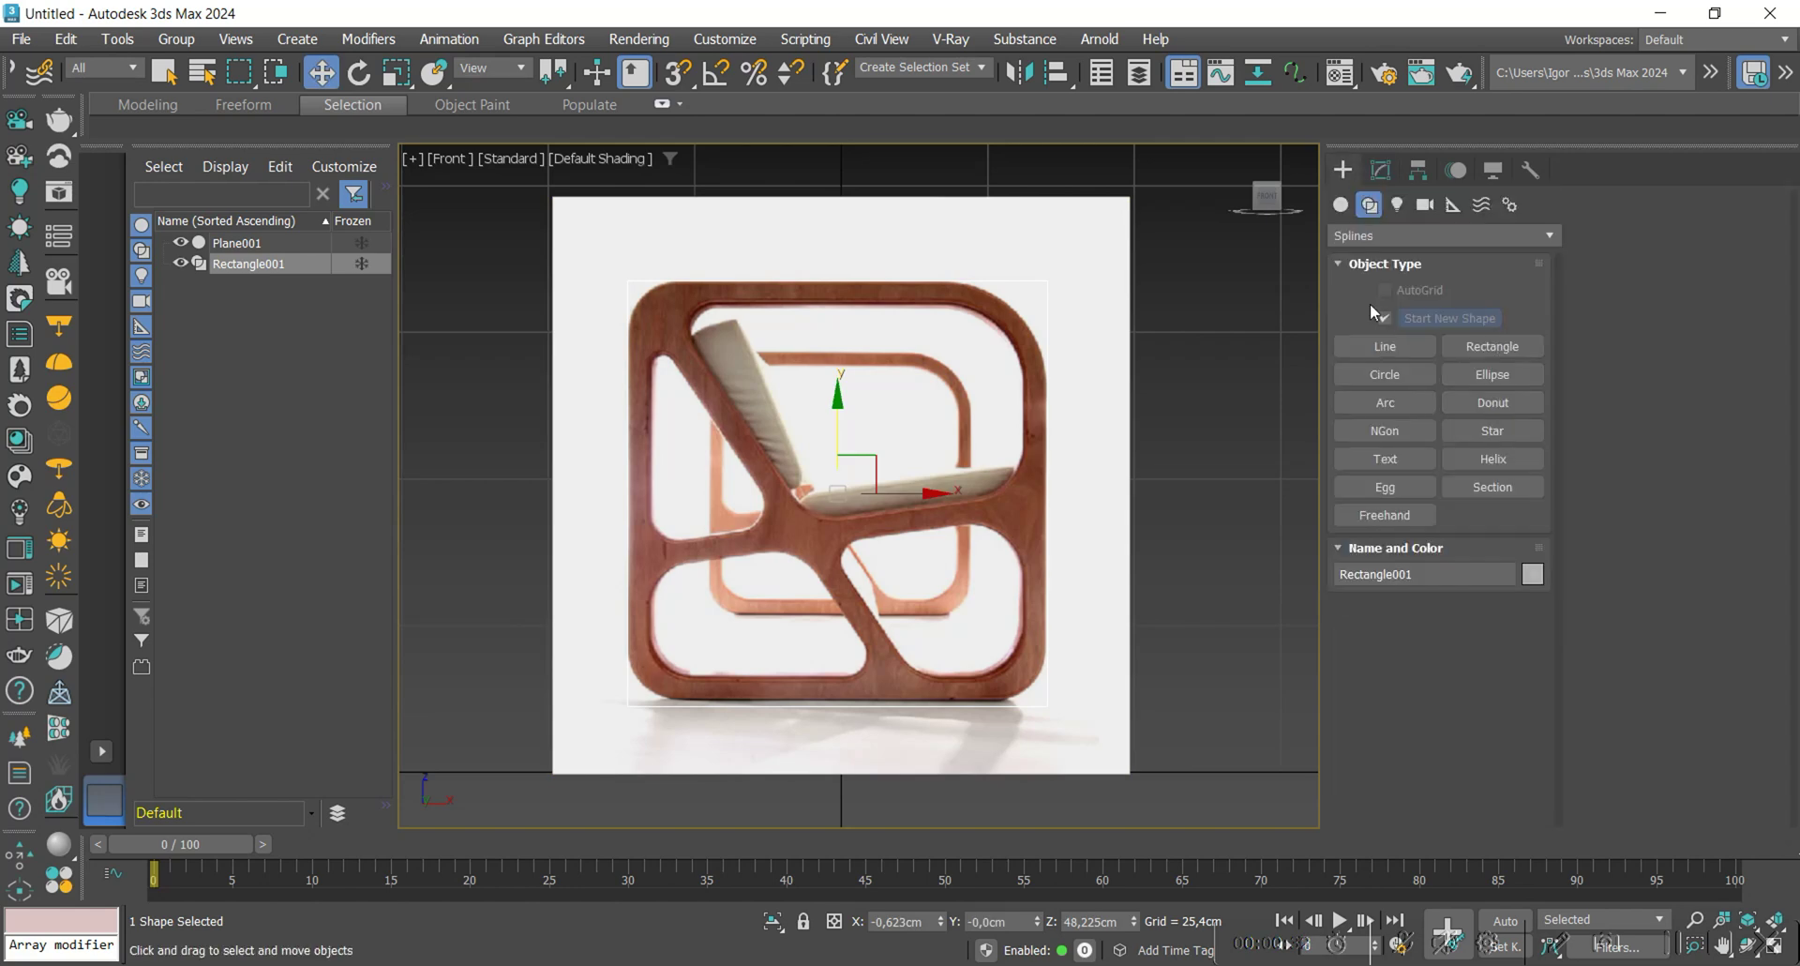
click(1385, 346)
scroll(868, 421, up, 2)
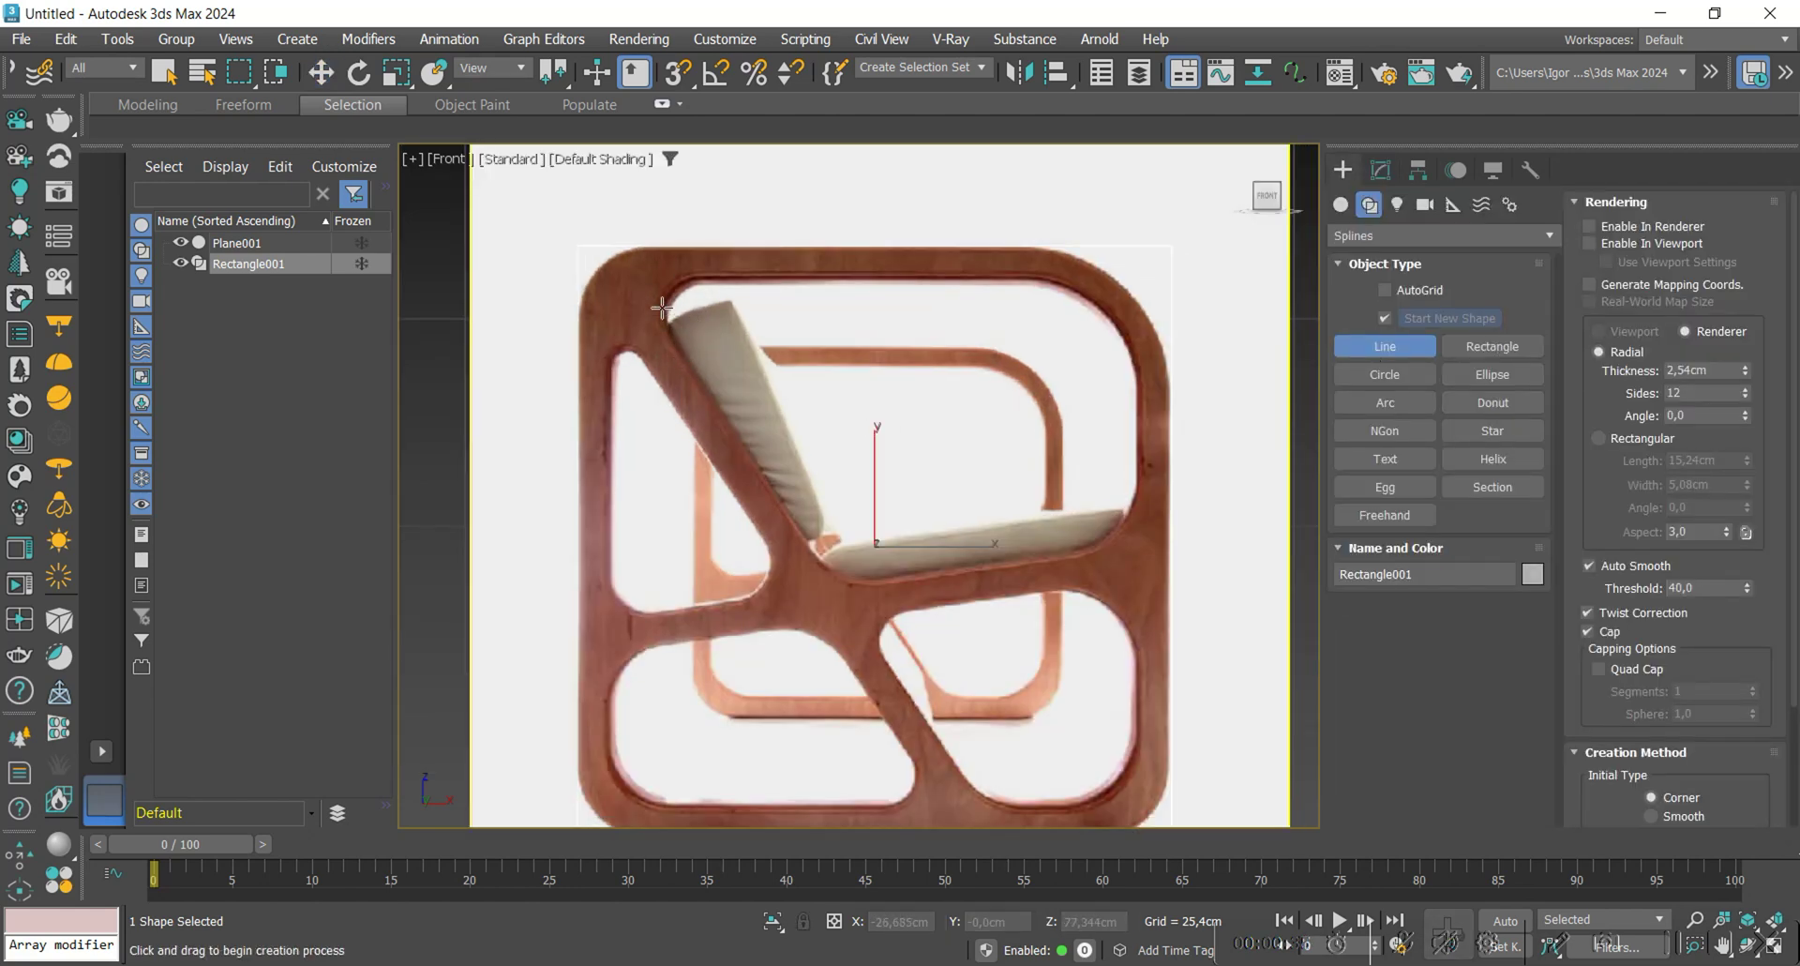
click(633, 280)
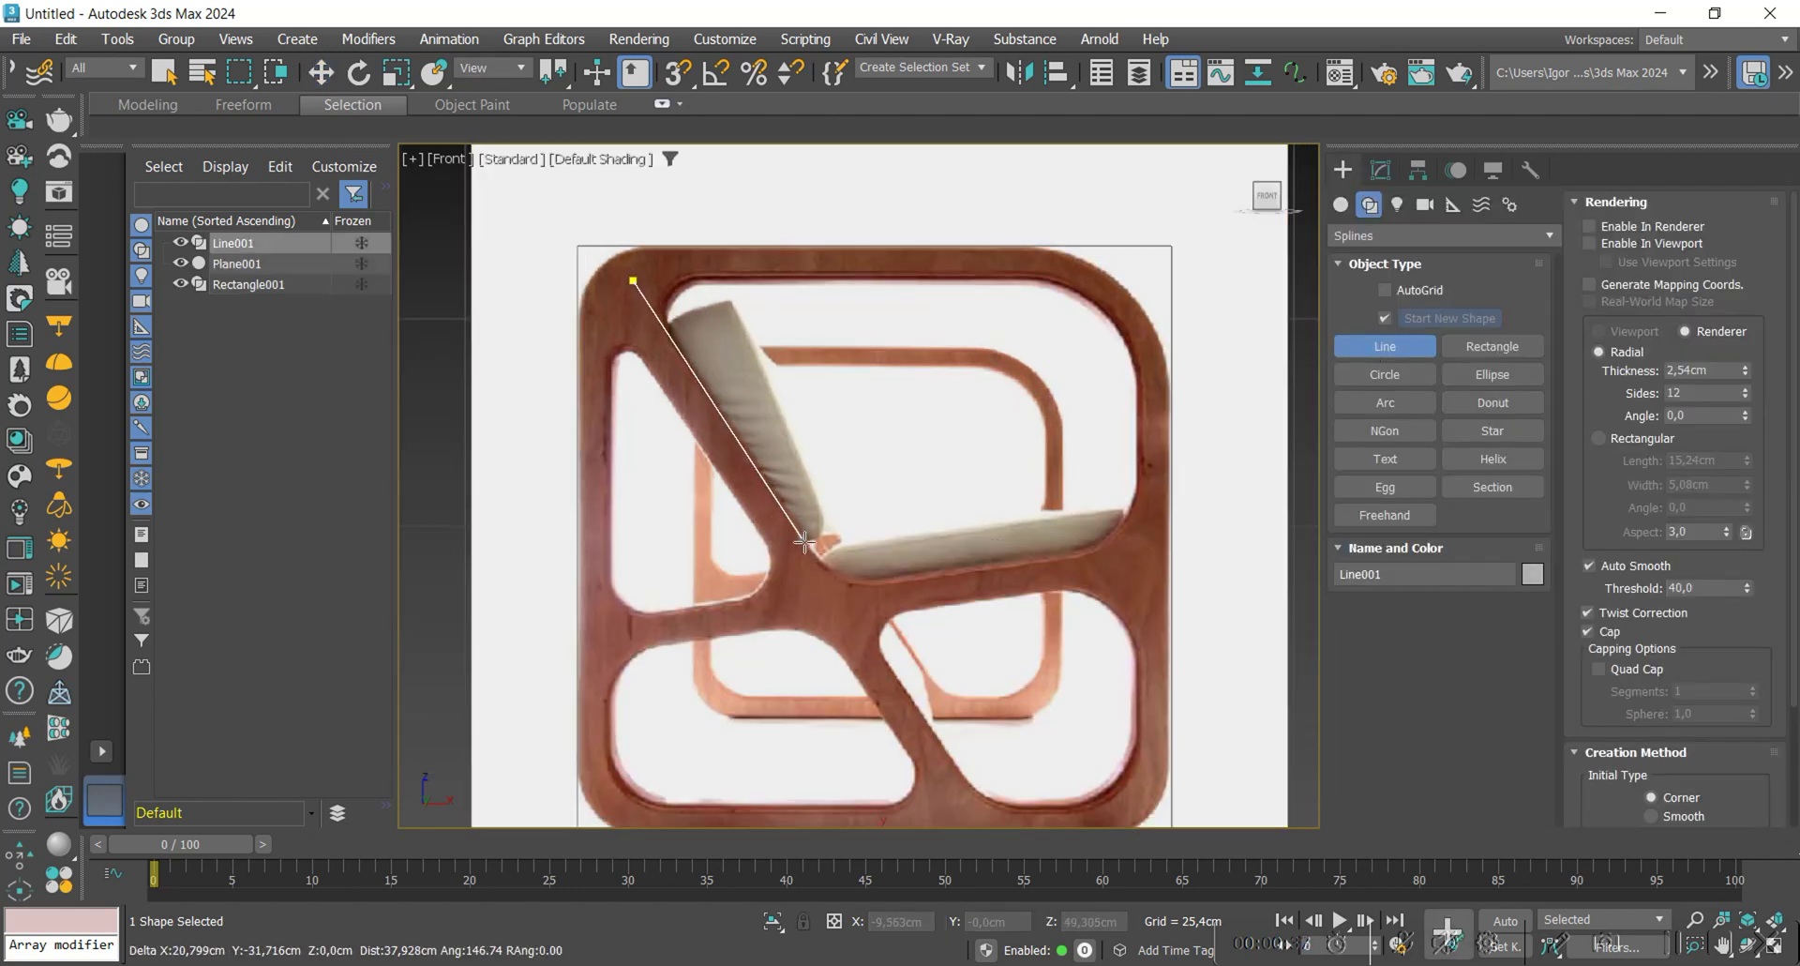
click(832, 589)
click(1141, 540)
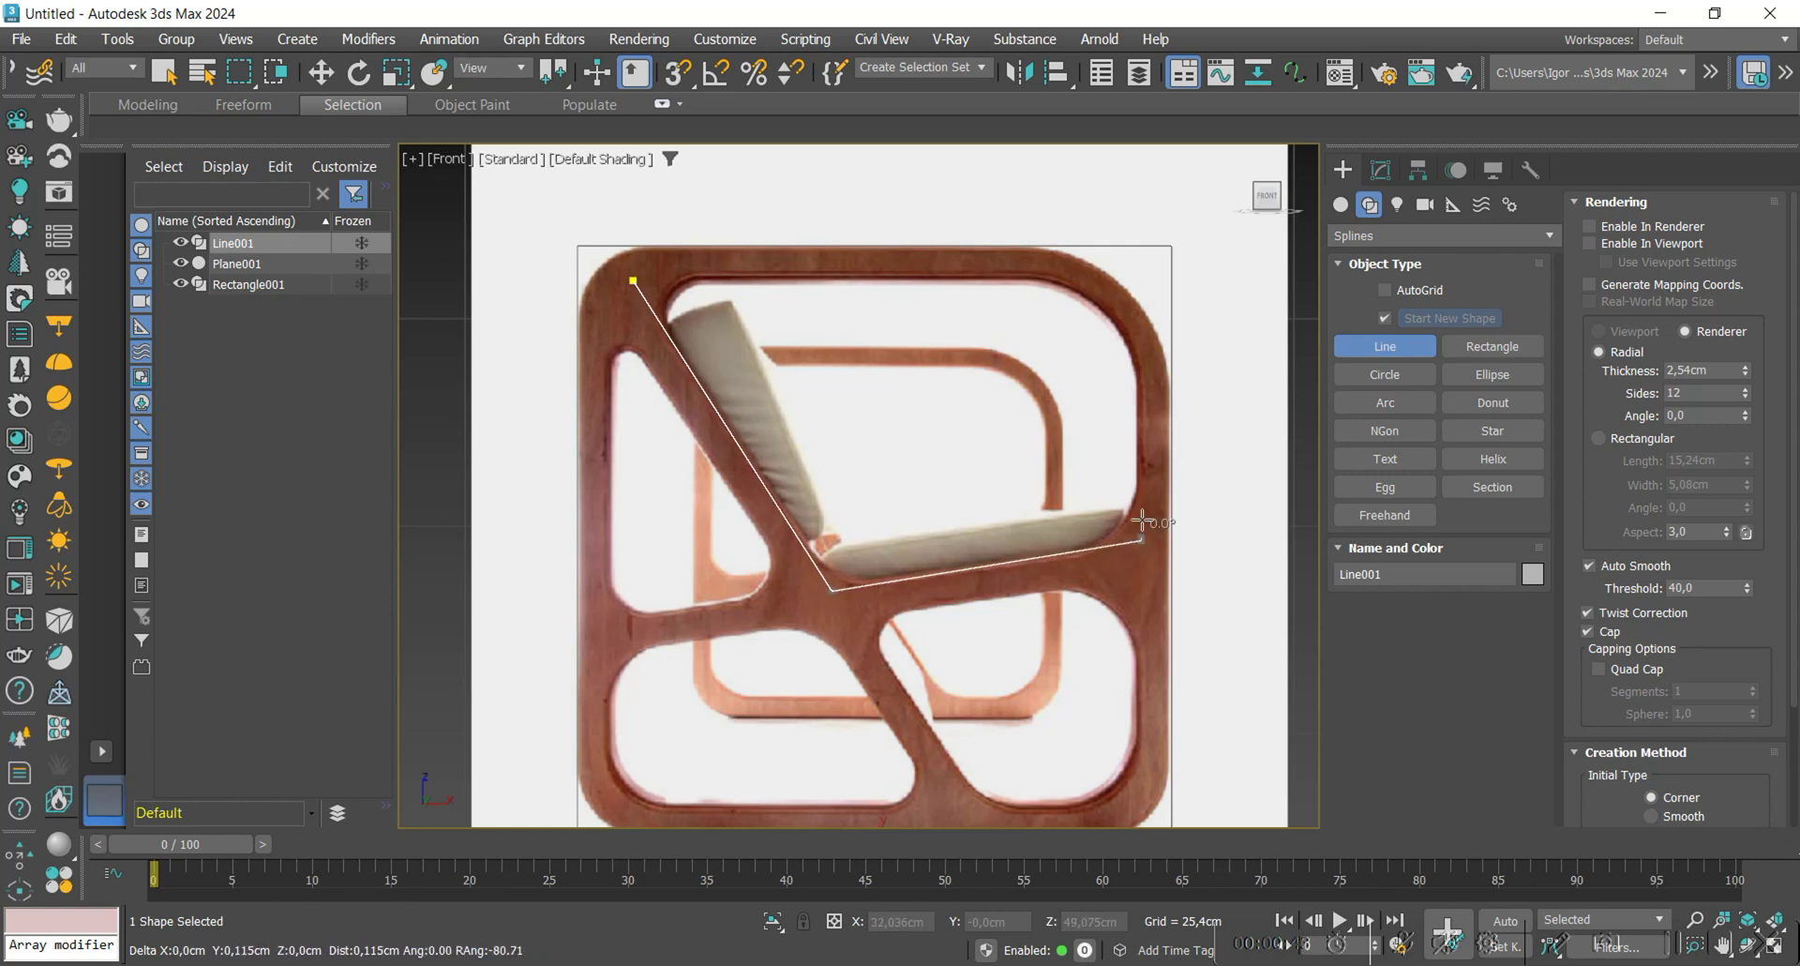
click(1133, 278)
shift+click(635, 275)
click(874, 512)
Snap the upper-right vertex of the upper opening's outline level with its upper-left vertex.
key(1)
click(1141, 277)
key(s)
drag(1146, 252, 635, 281)
key(s)
middle_drag(733, 415, 727, 398)
key(1)
Trace the triangular opening behind the backrest with a closed three-corner line.
click(1343, 170)
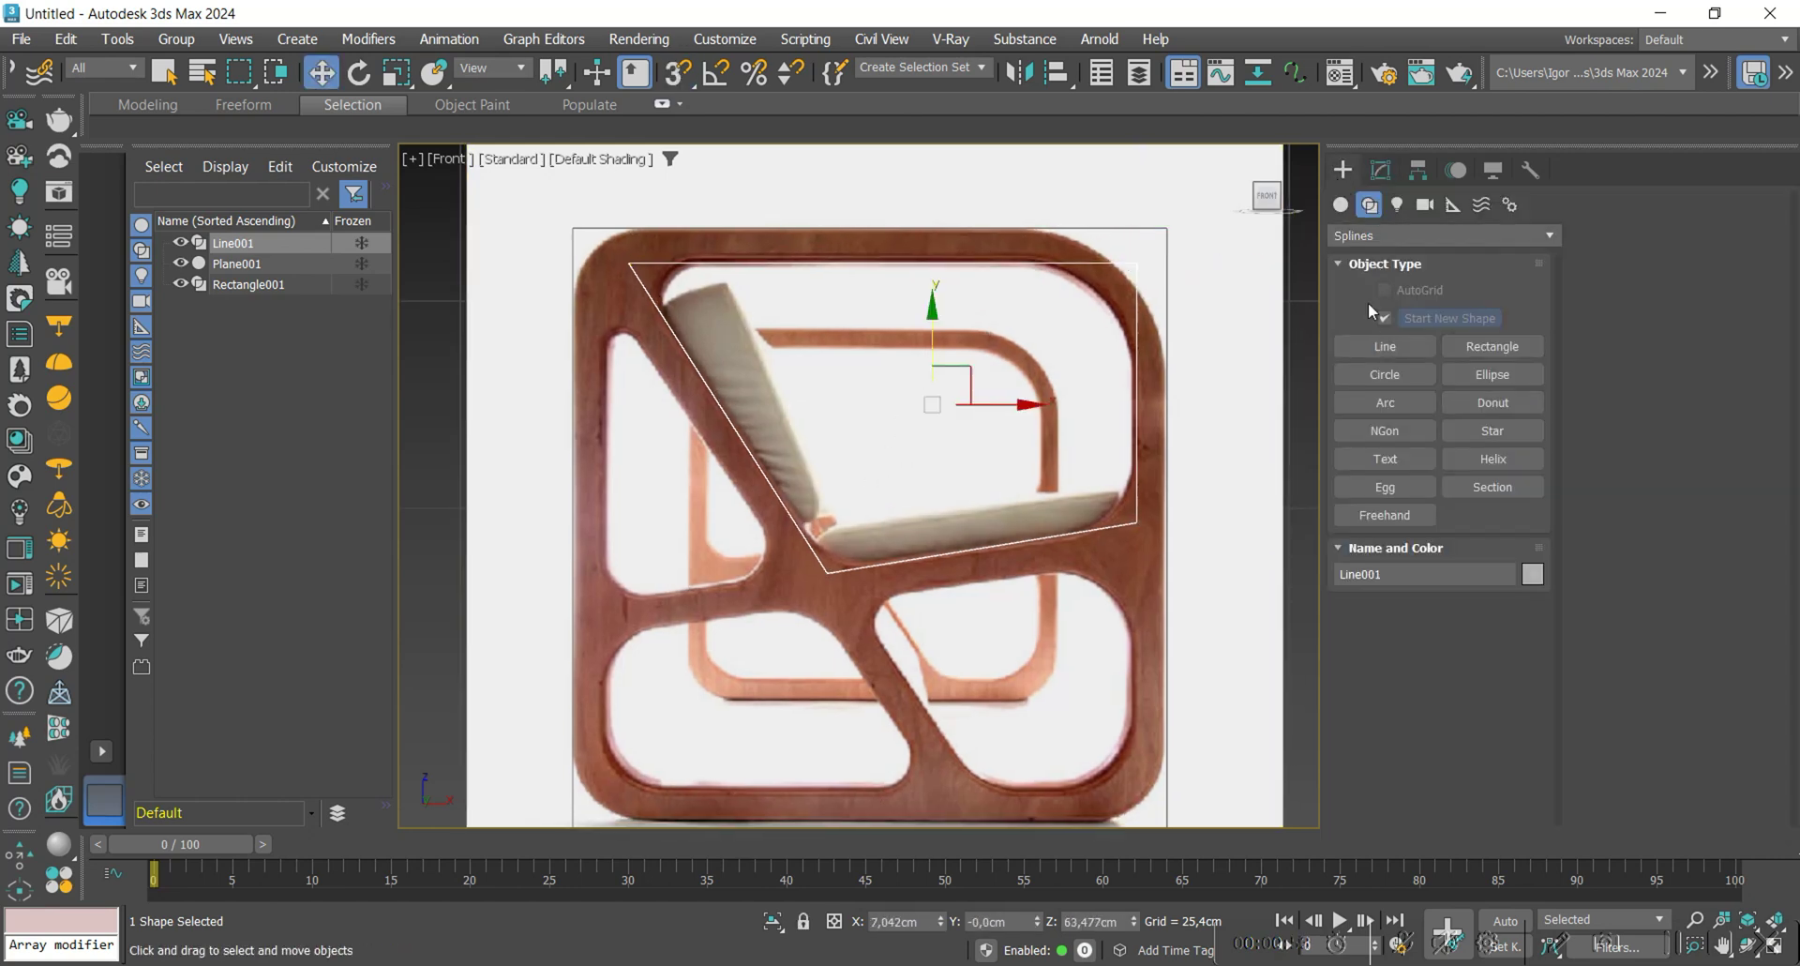
click(1385, 346)
click(604, 291)
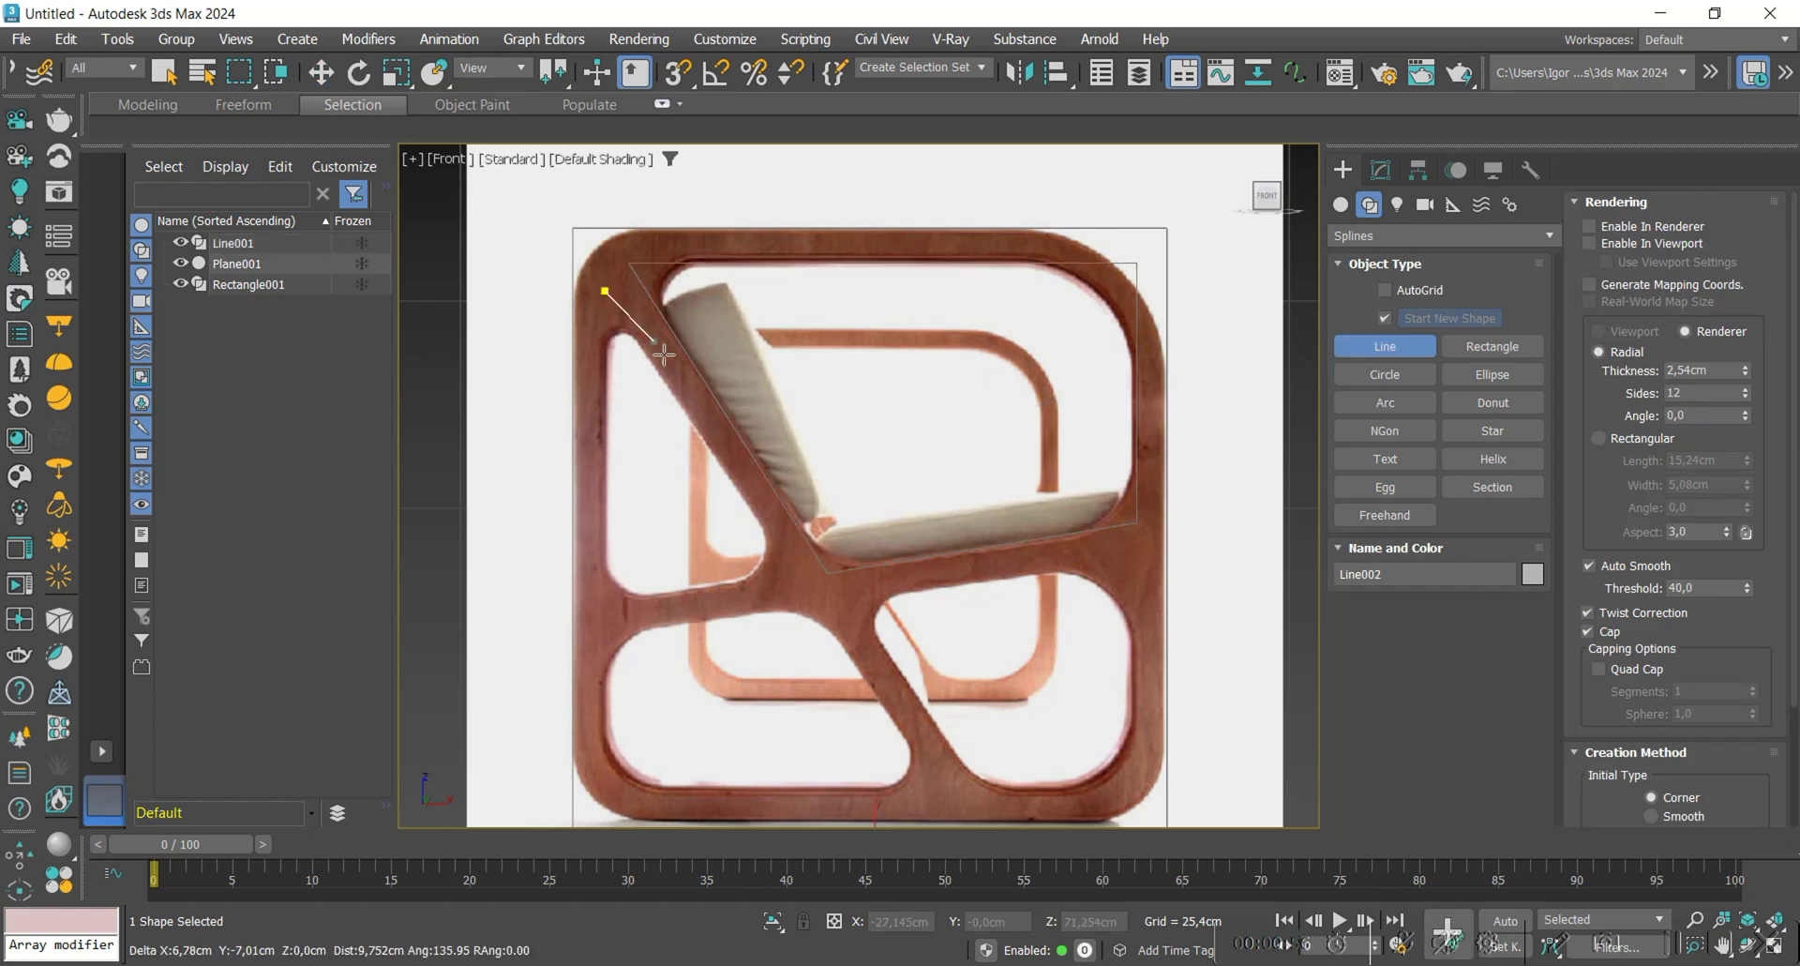
click(803, 579)
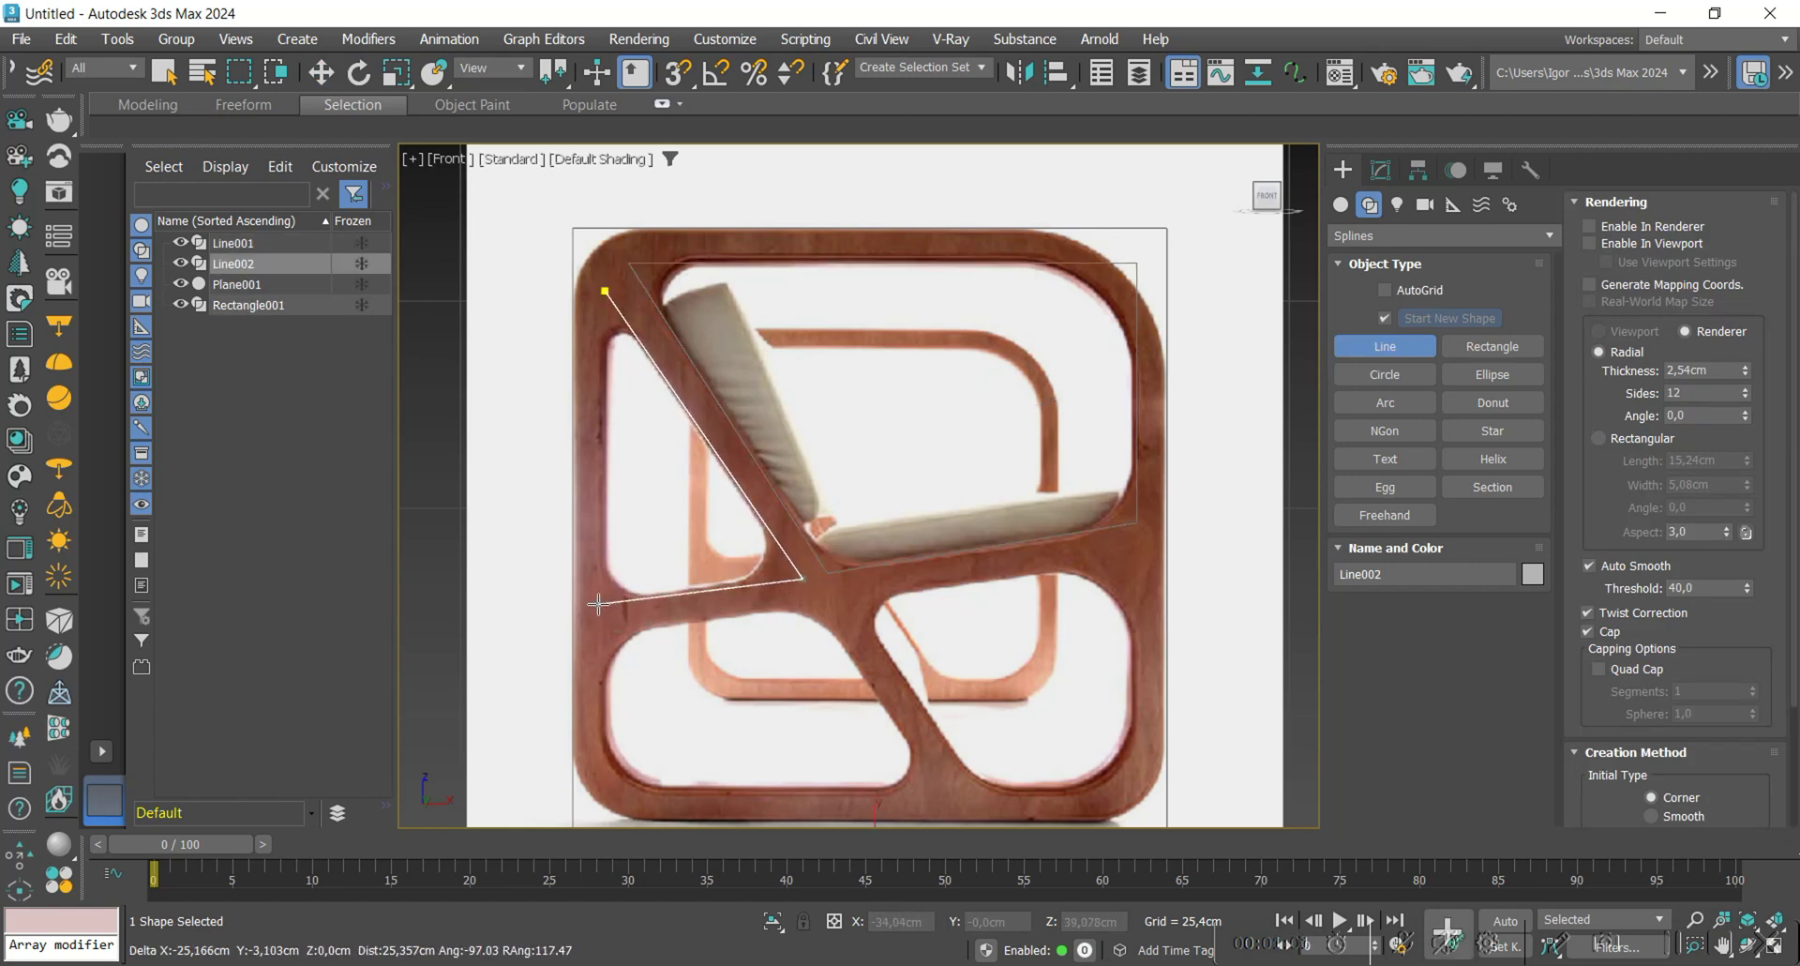
click(601, 600)
click(601, 293)
click(854, 512)
Snap the top vertex of the triangular outline into vertical alignment with its lower-left vertex.
key(1)
key(s)
drag(657, 290, 602, 600)
key(s)
key(1)
Trace the lower-right opening of the frame with a closed four-corner line and lower its upper-right vertex slightly.
middle_drag(927, 539, 932, 478)
click(1342, 169)
click(1385, 346)
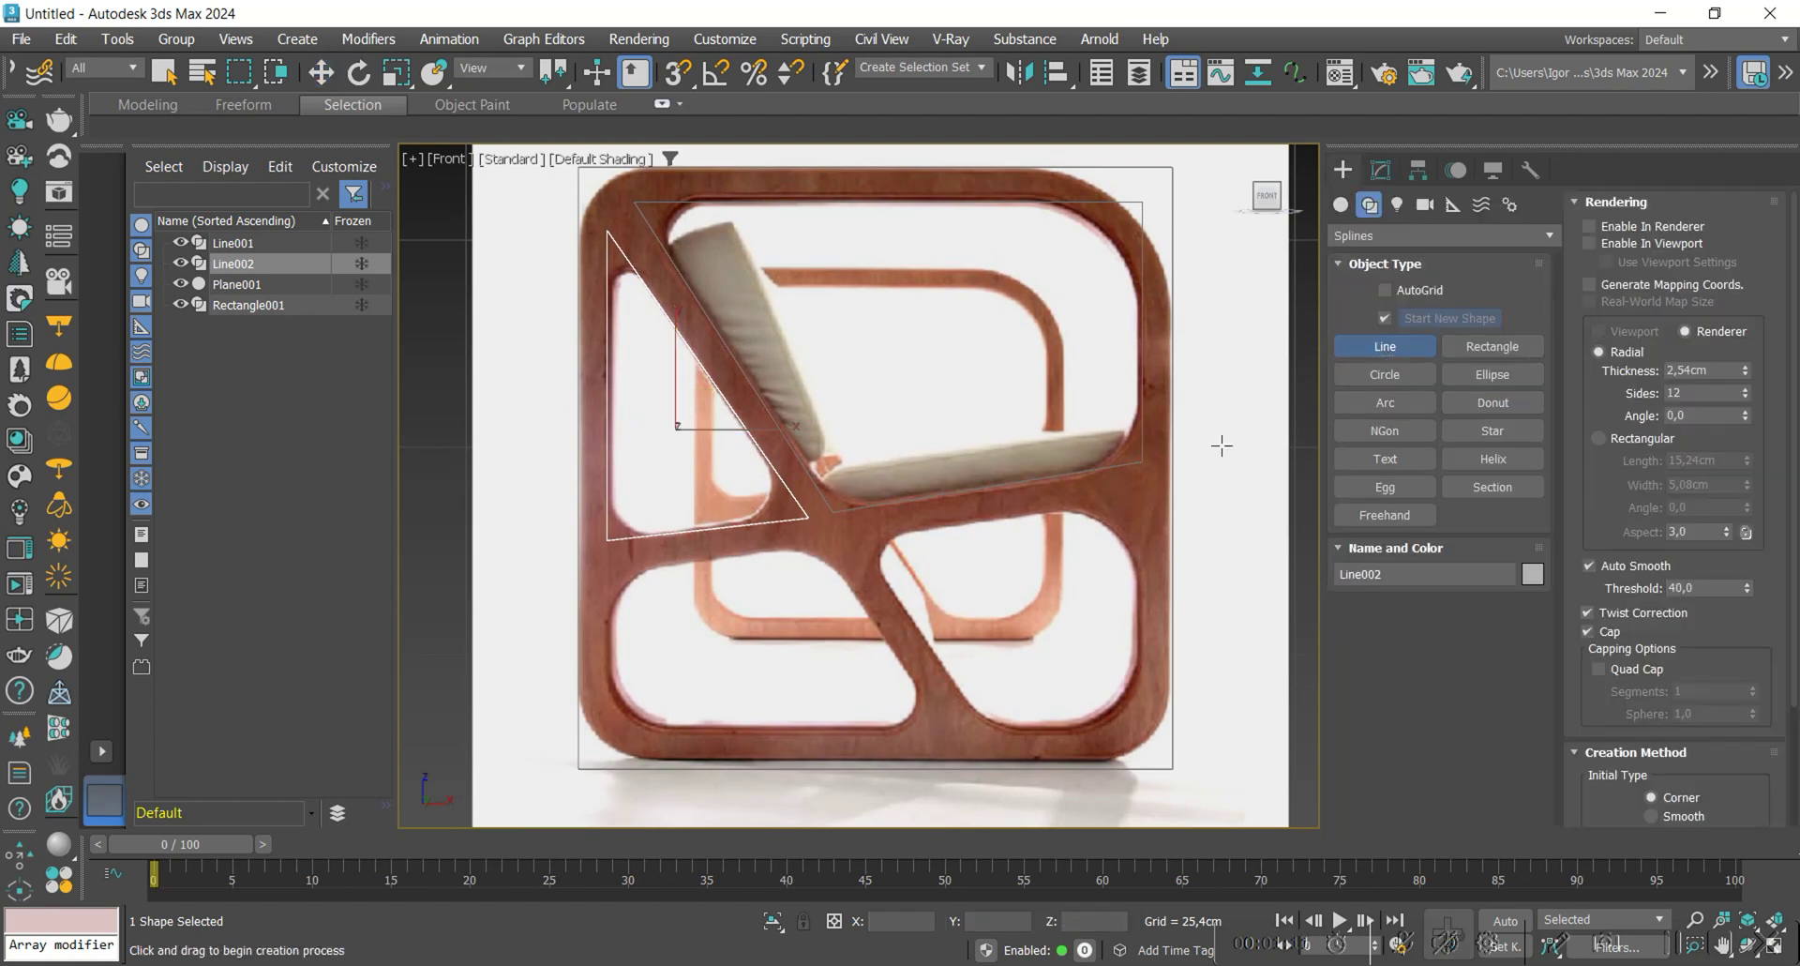
middle_drag(922, 629, 841, 600)
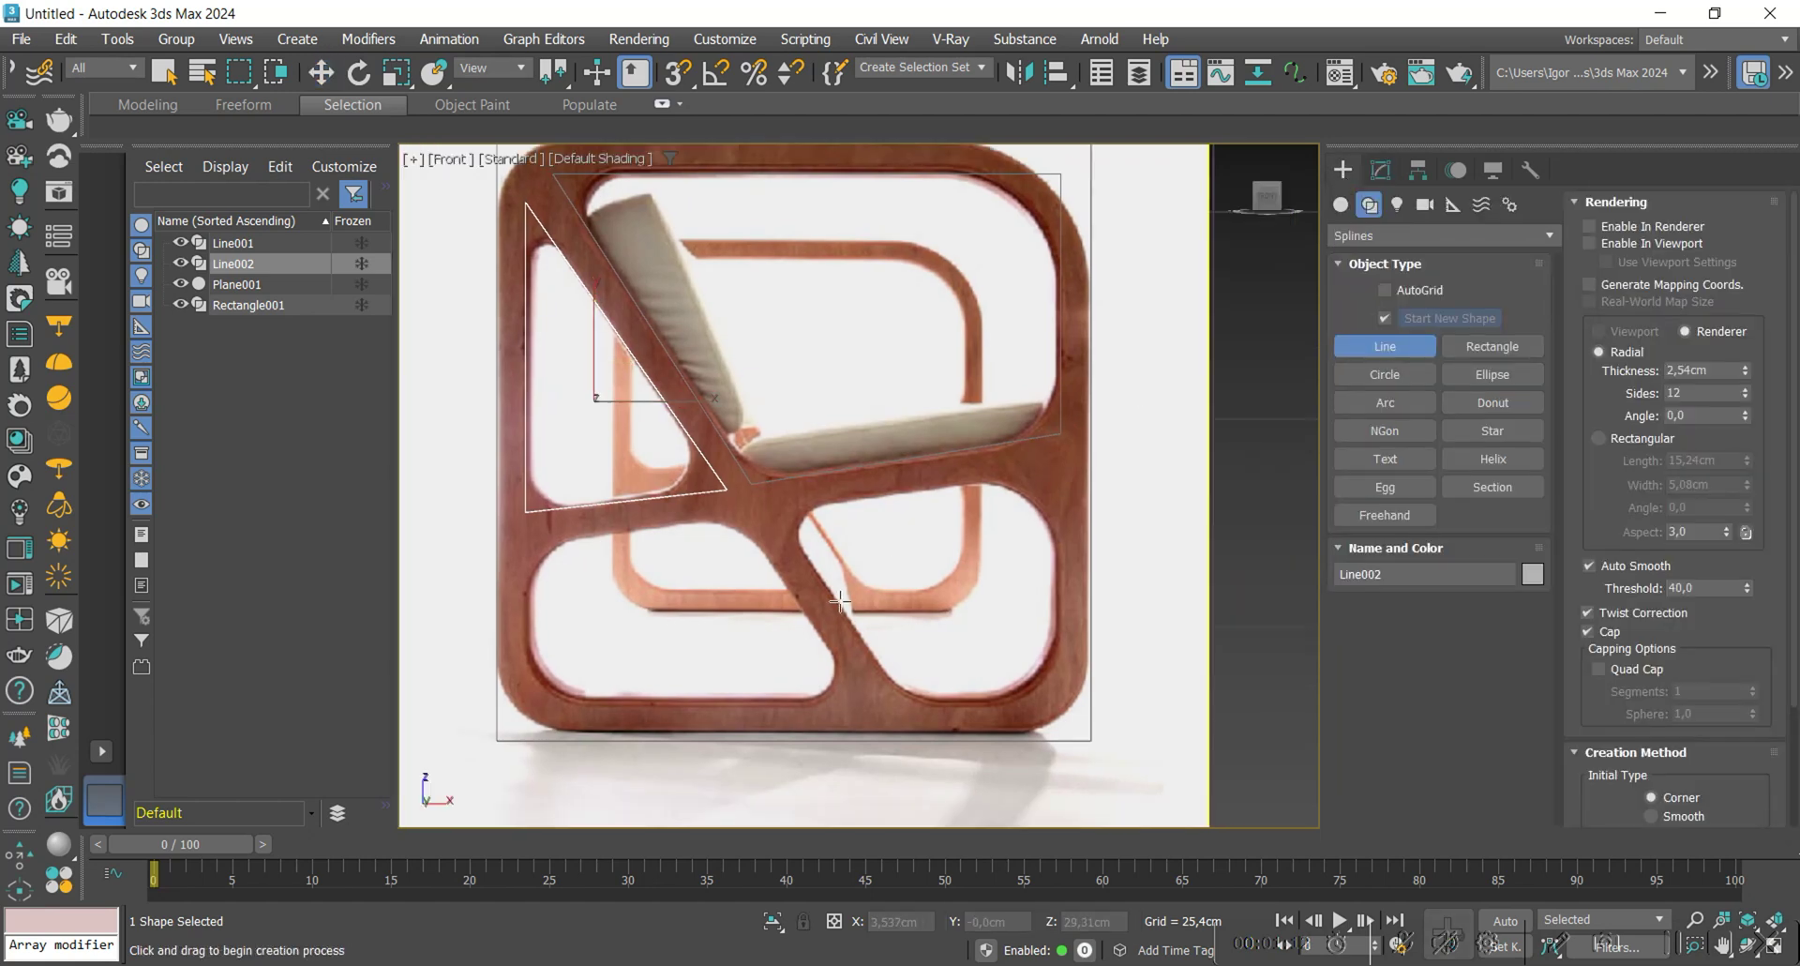
click(767, 510)
click(903, 704)
click(1060, 705)
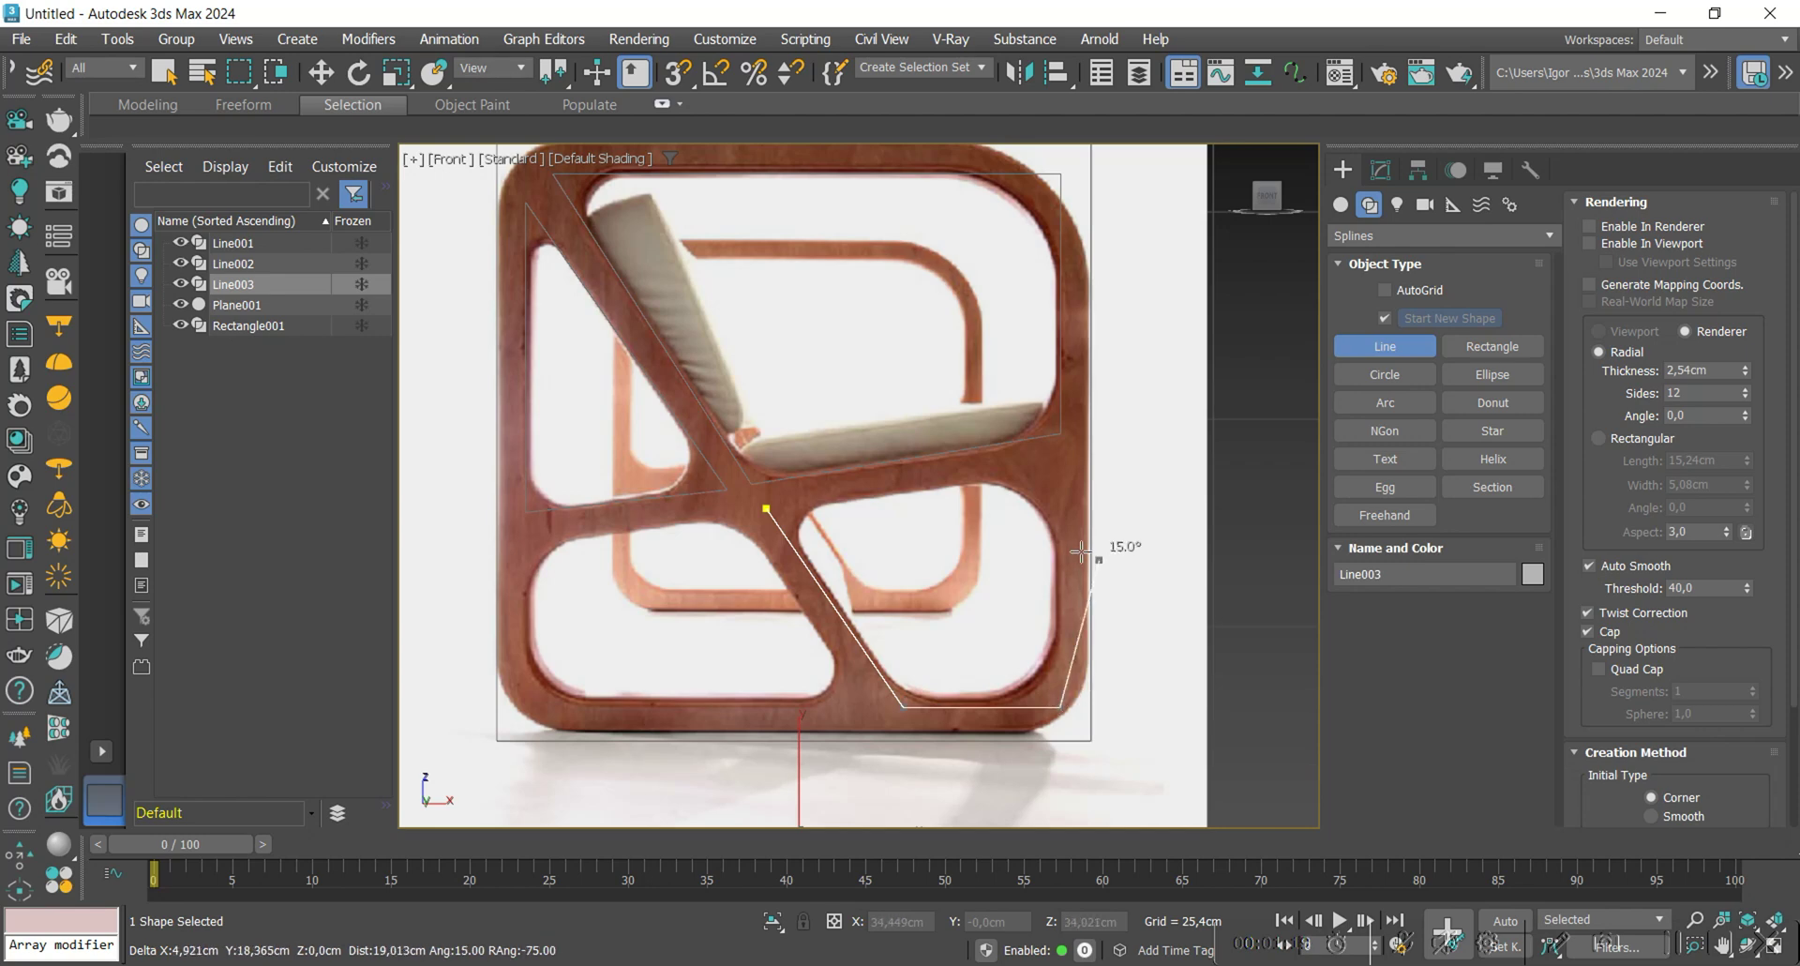
click(1060, 460)
click(767, 509)
click(854, 512)
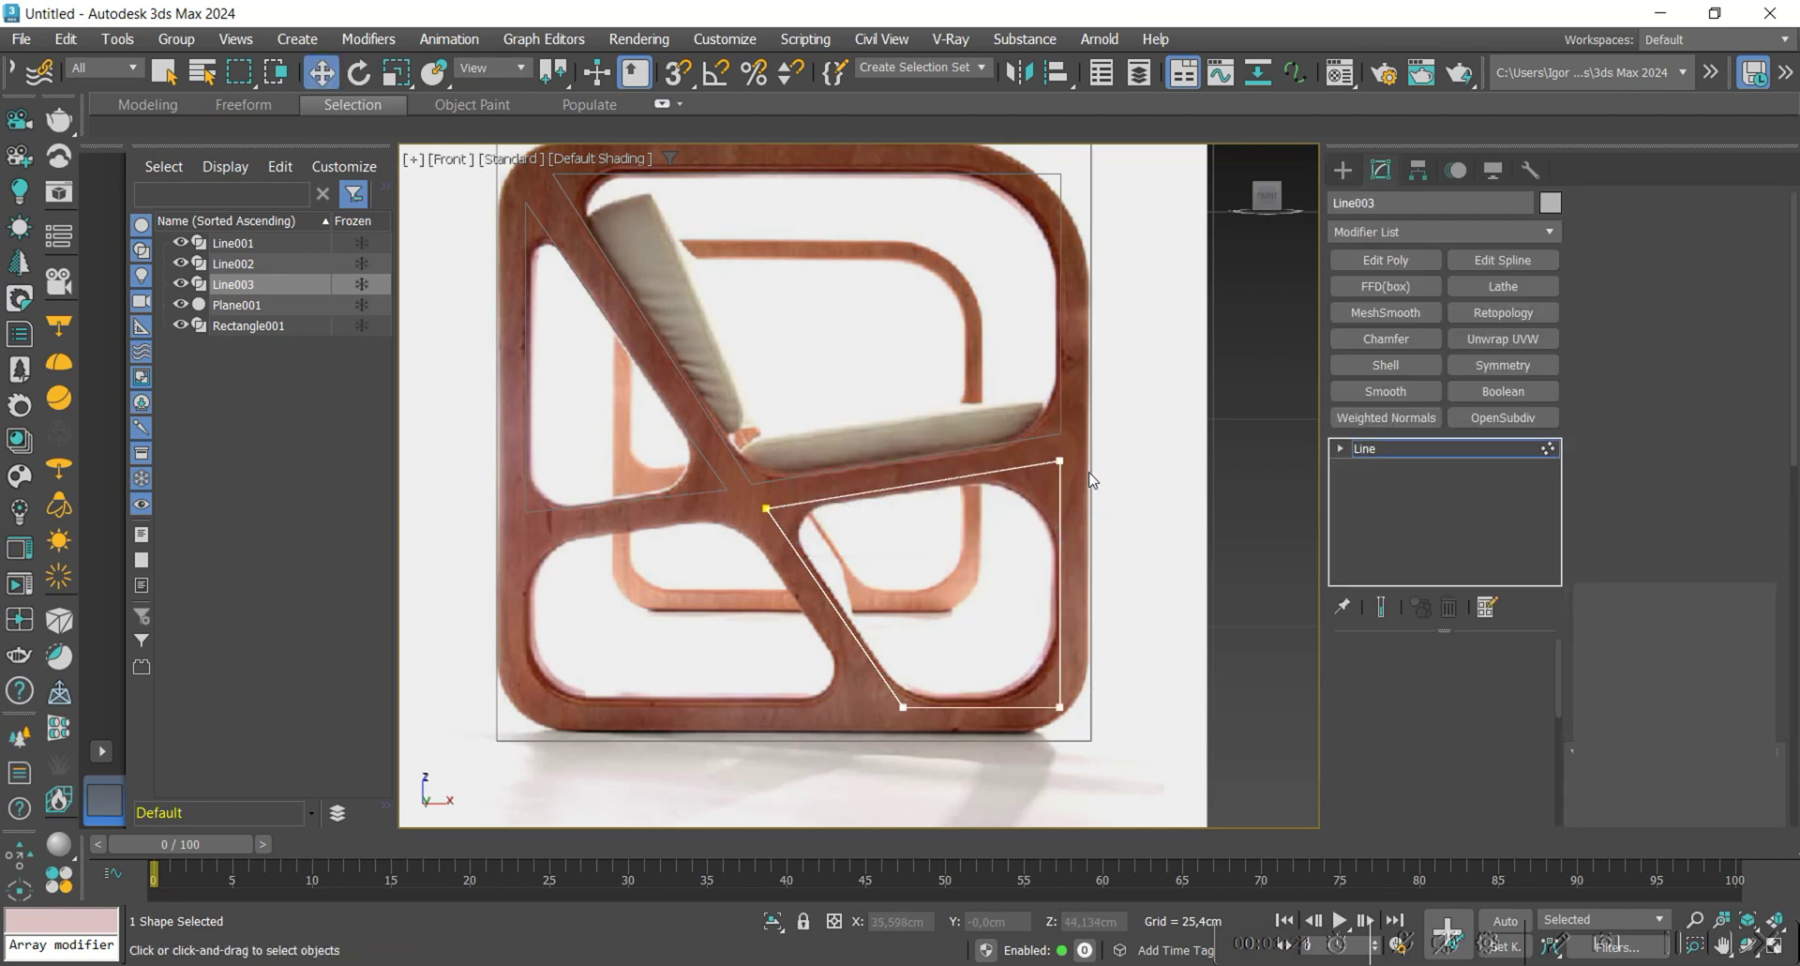
drag(1056, 418, 1056, 425)
click(1419, 448)
Trace the lower-left opening of the frame with a closed four-corner line.
click(1343, 170)
click(1398, 348)
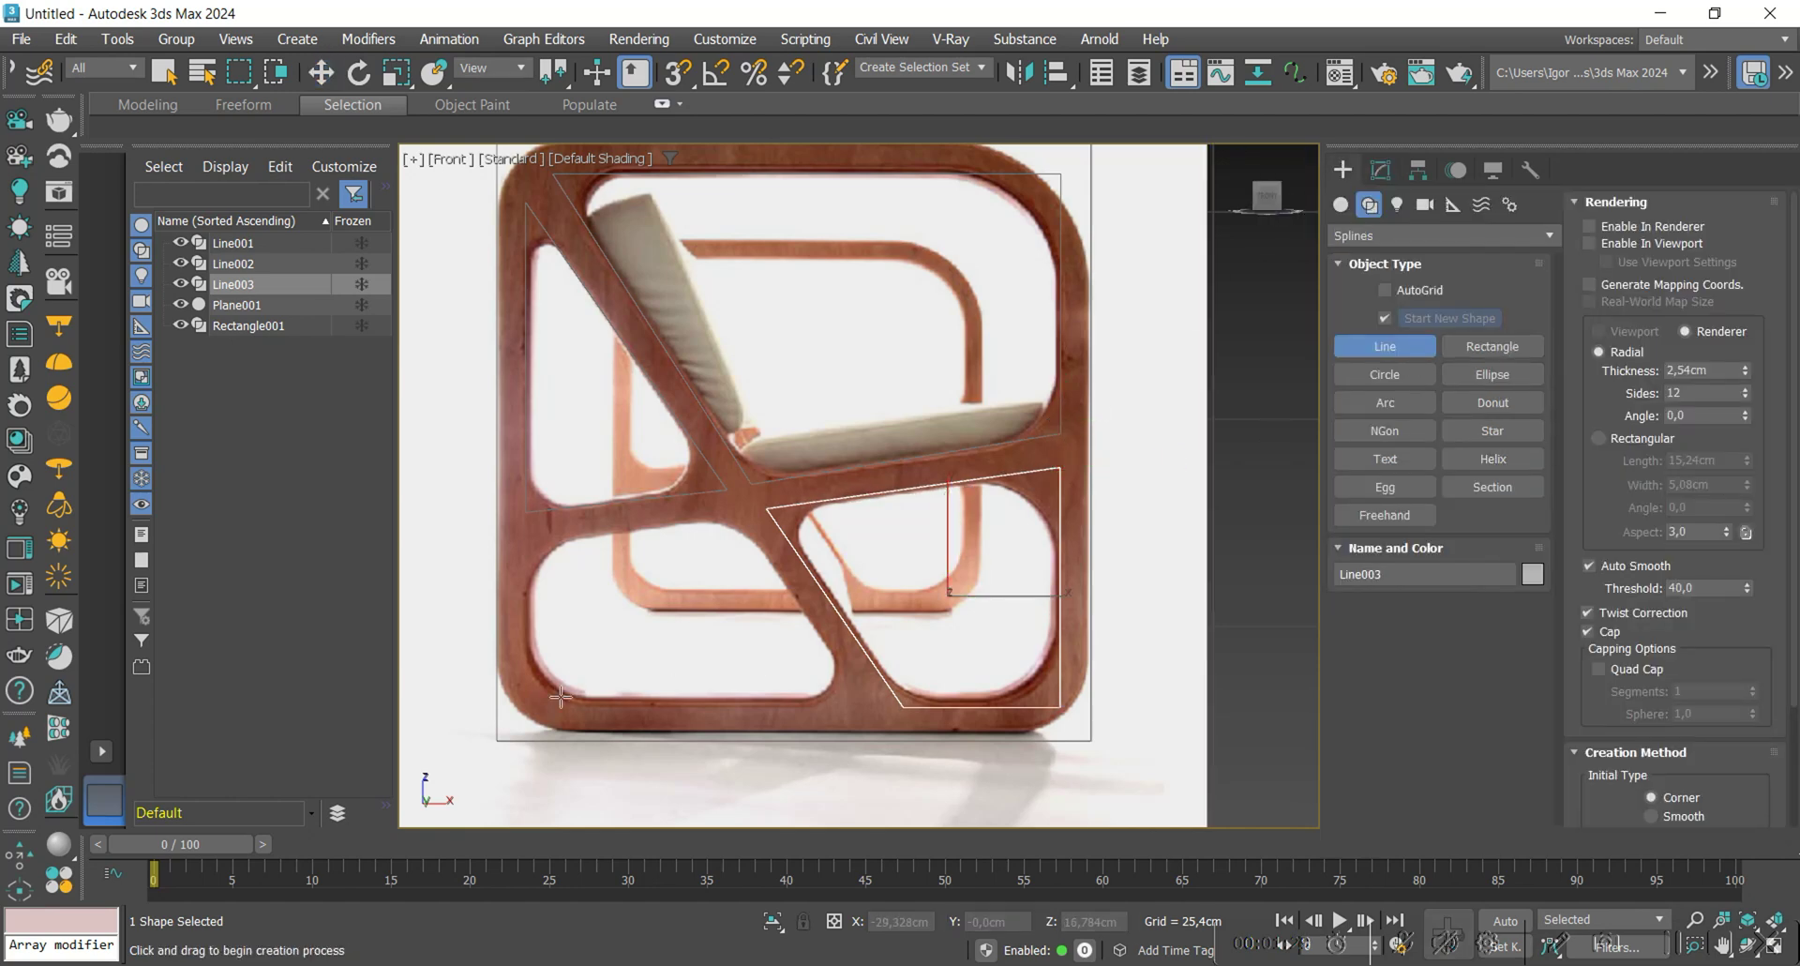
click(866, 705)
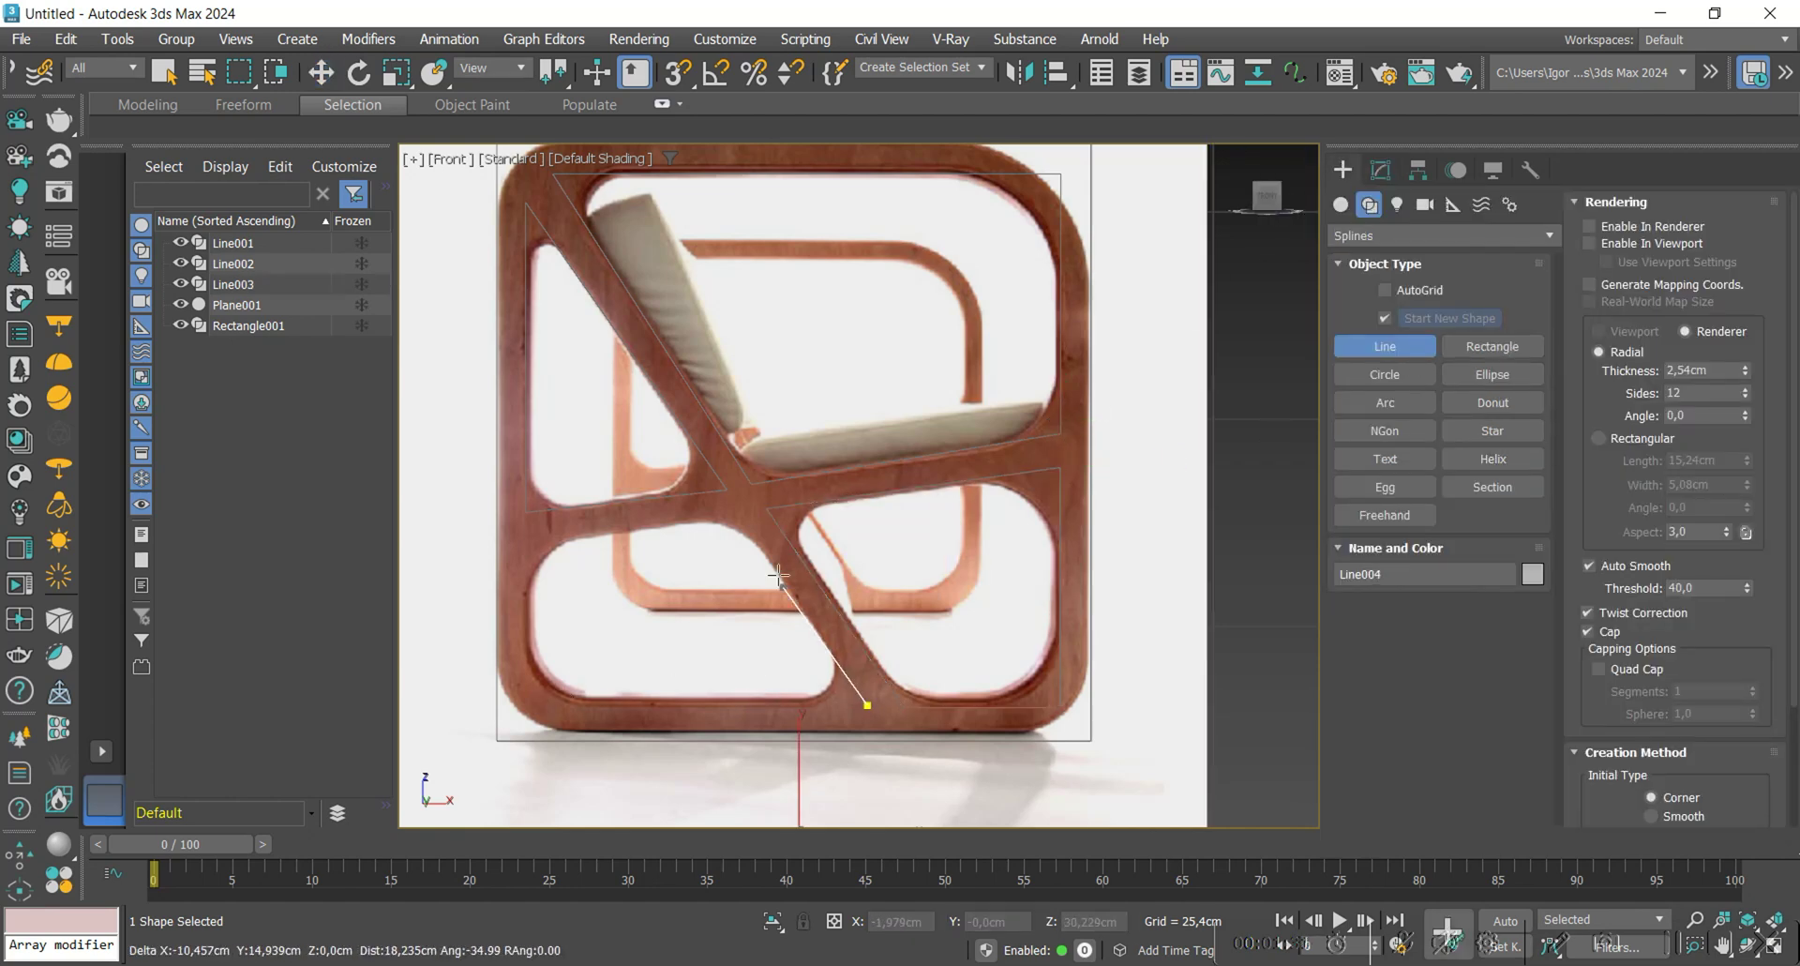
click(740, 514)
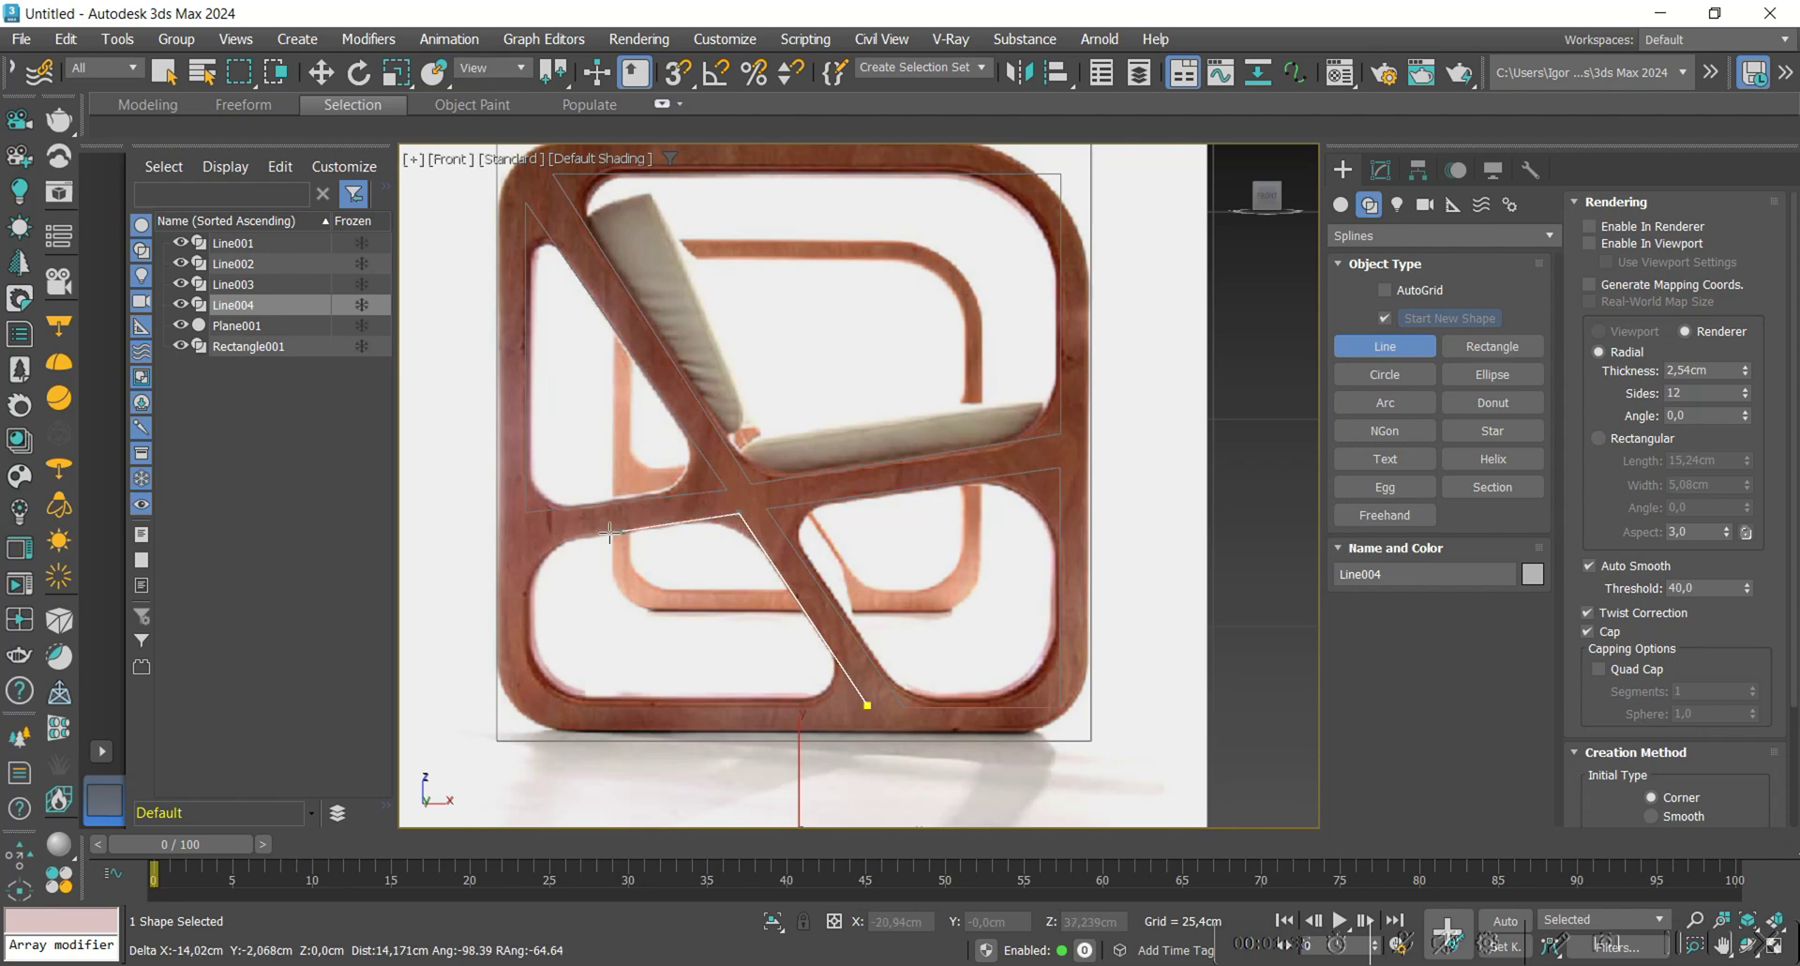
click(529, 542)
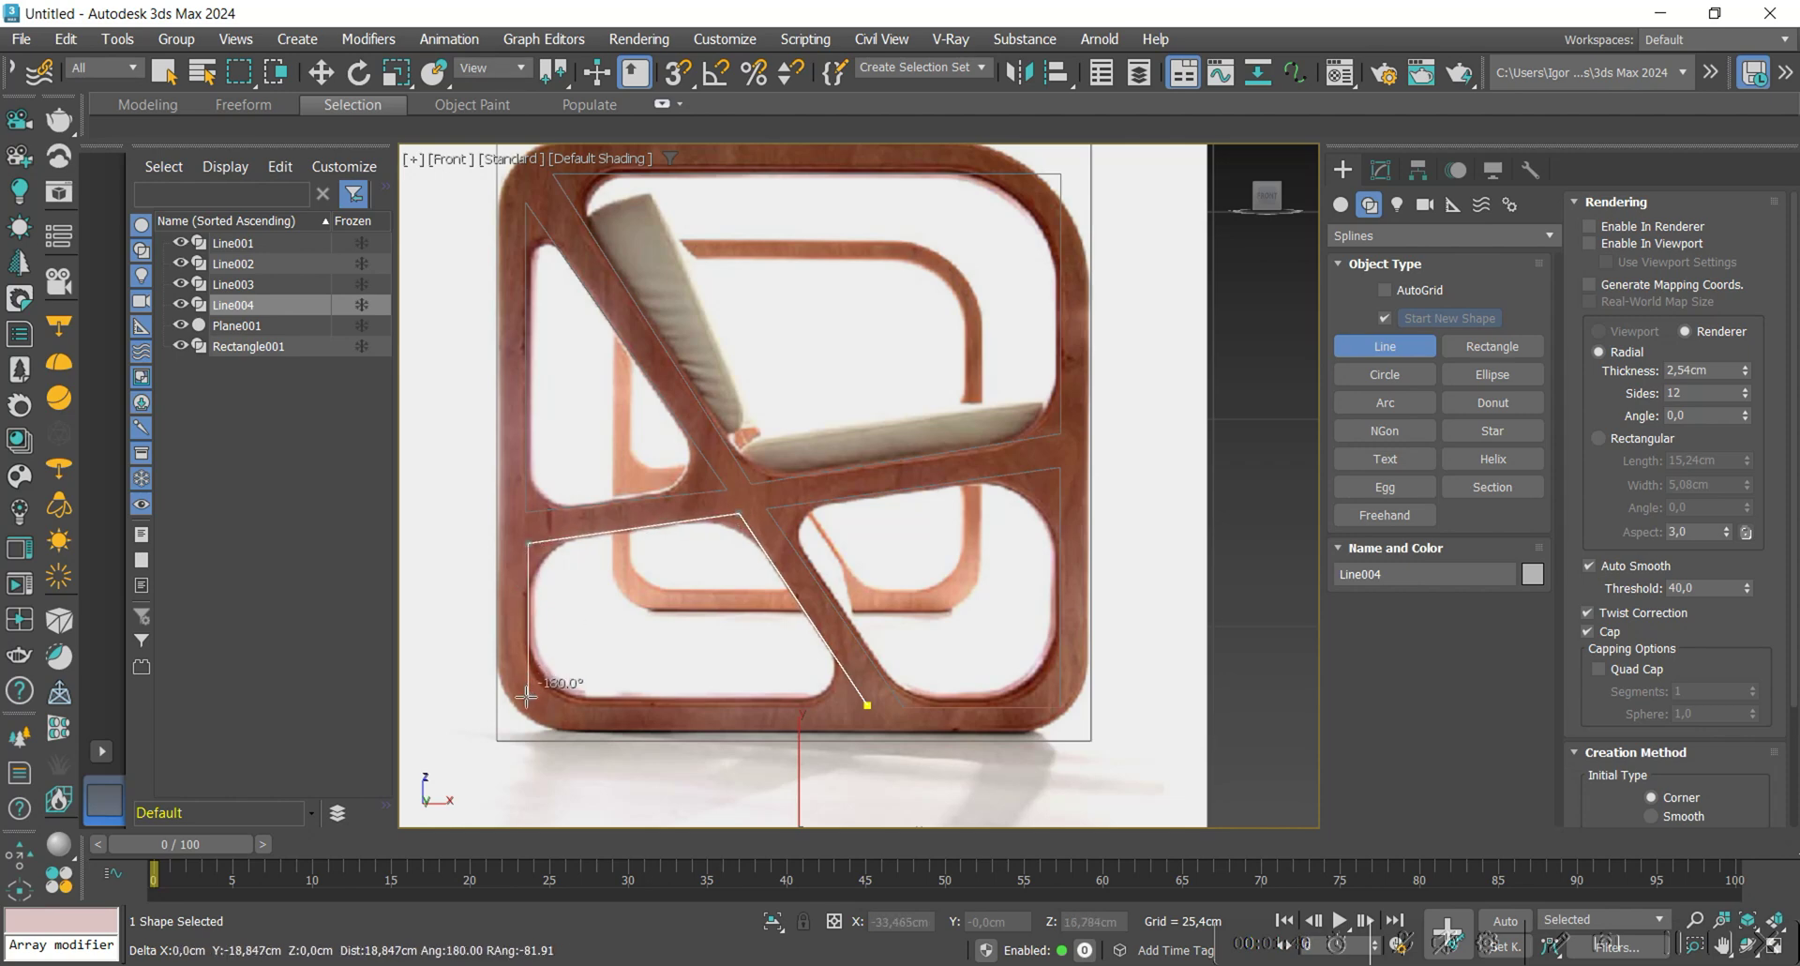
click(528, 698)
click(868, 704)
click(948, 538)
Snap the bottom-left vertex of the lower-left outline level with its bottom-right vertex.
key(1)
key(s)
drag(530, 643, 797, 688)
key(s)
key(1)
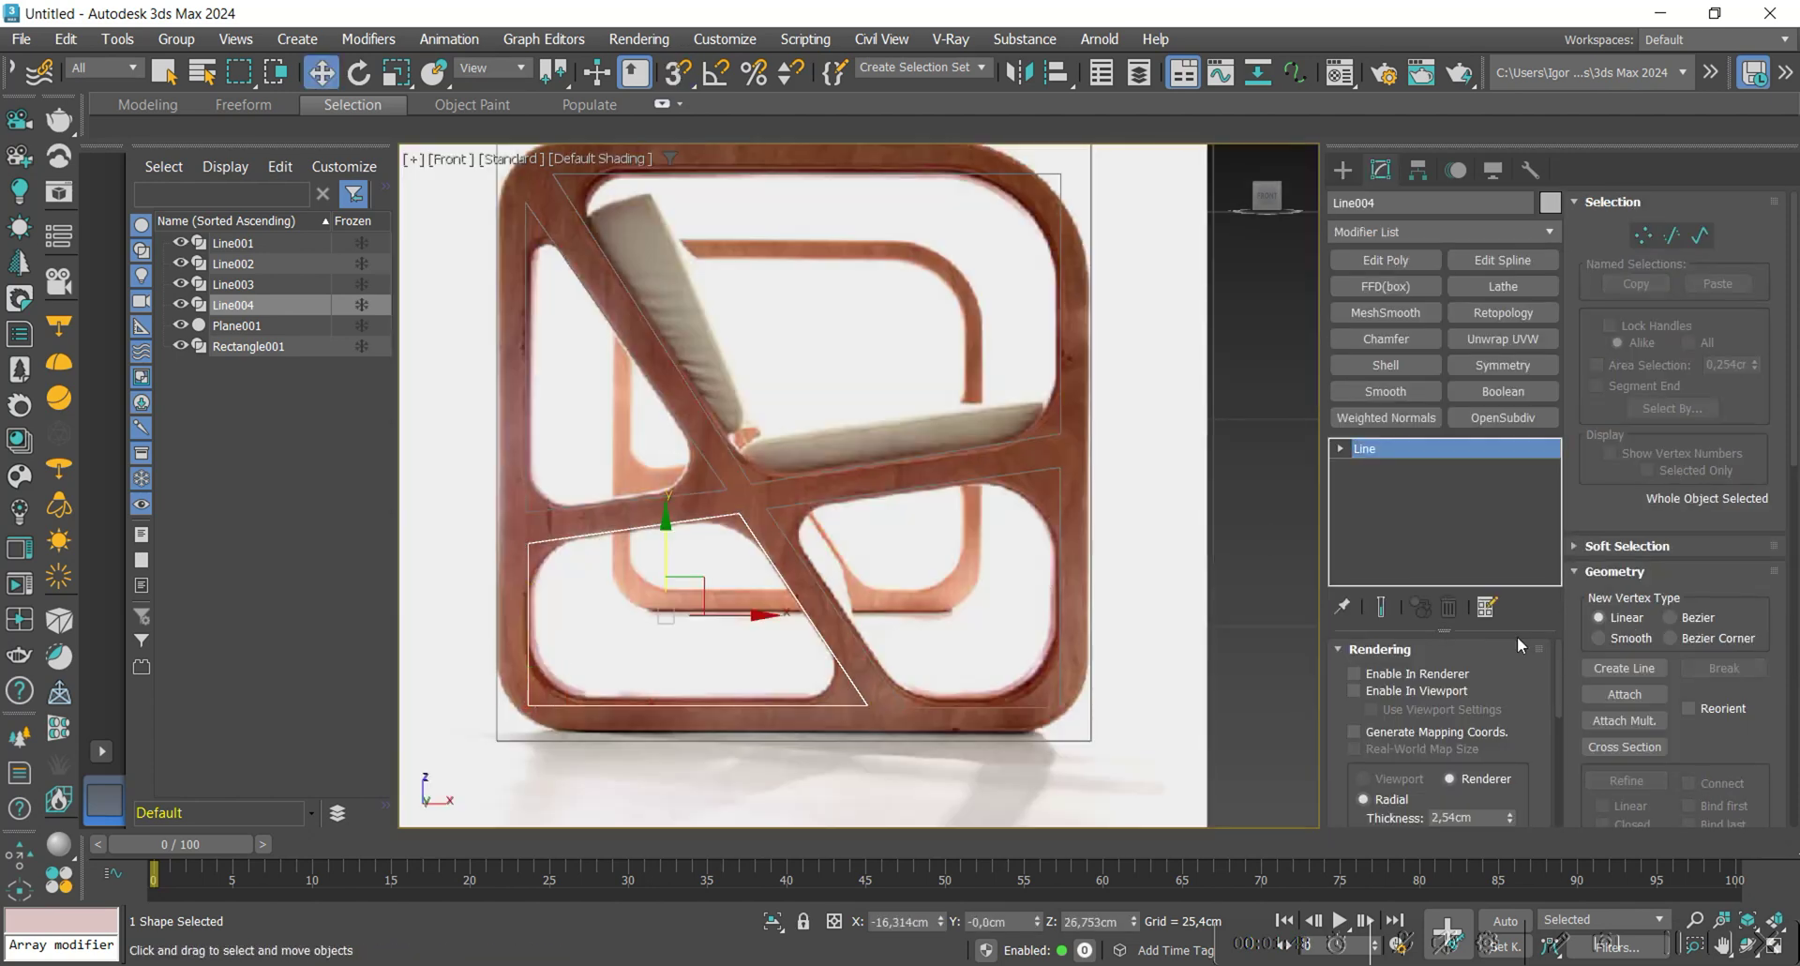
Attach the other three opening outlines and the outer rectangle to the lower-left outline.
click(1605, 701)
click(917, 703)
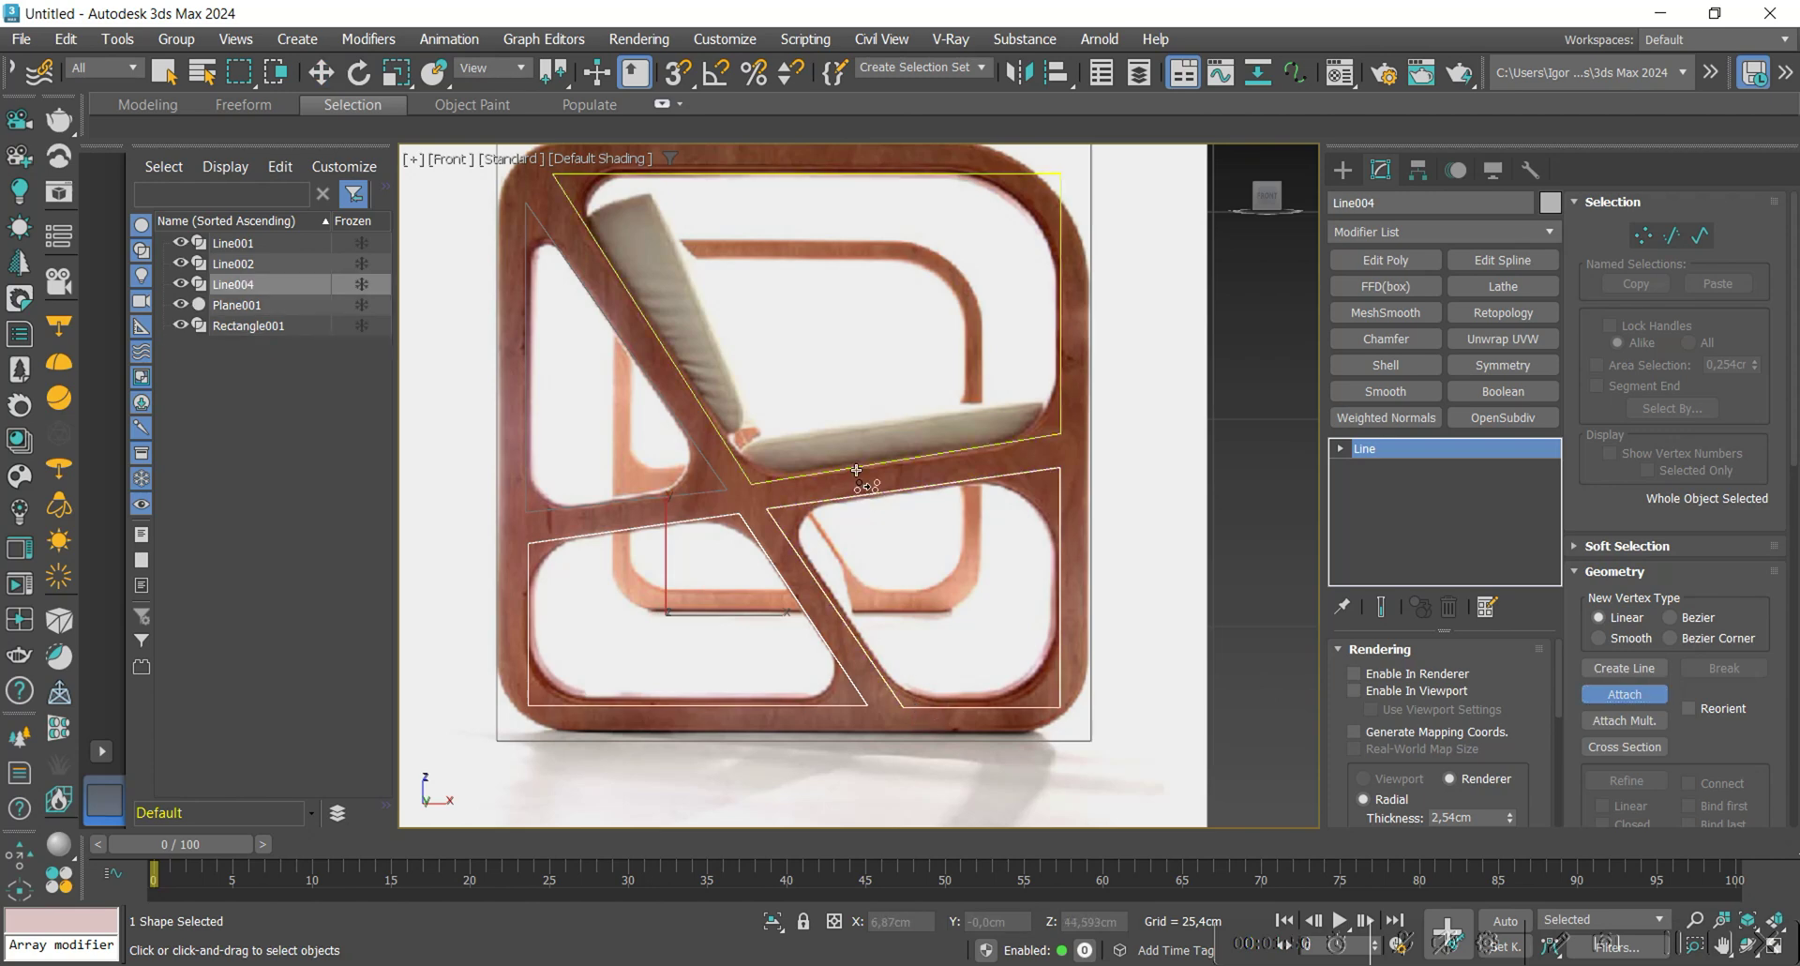
click(823, 474)
click(612, 501)
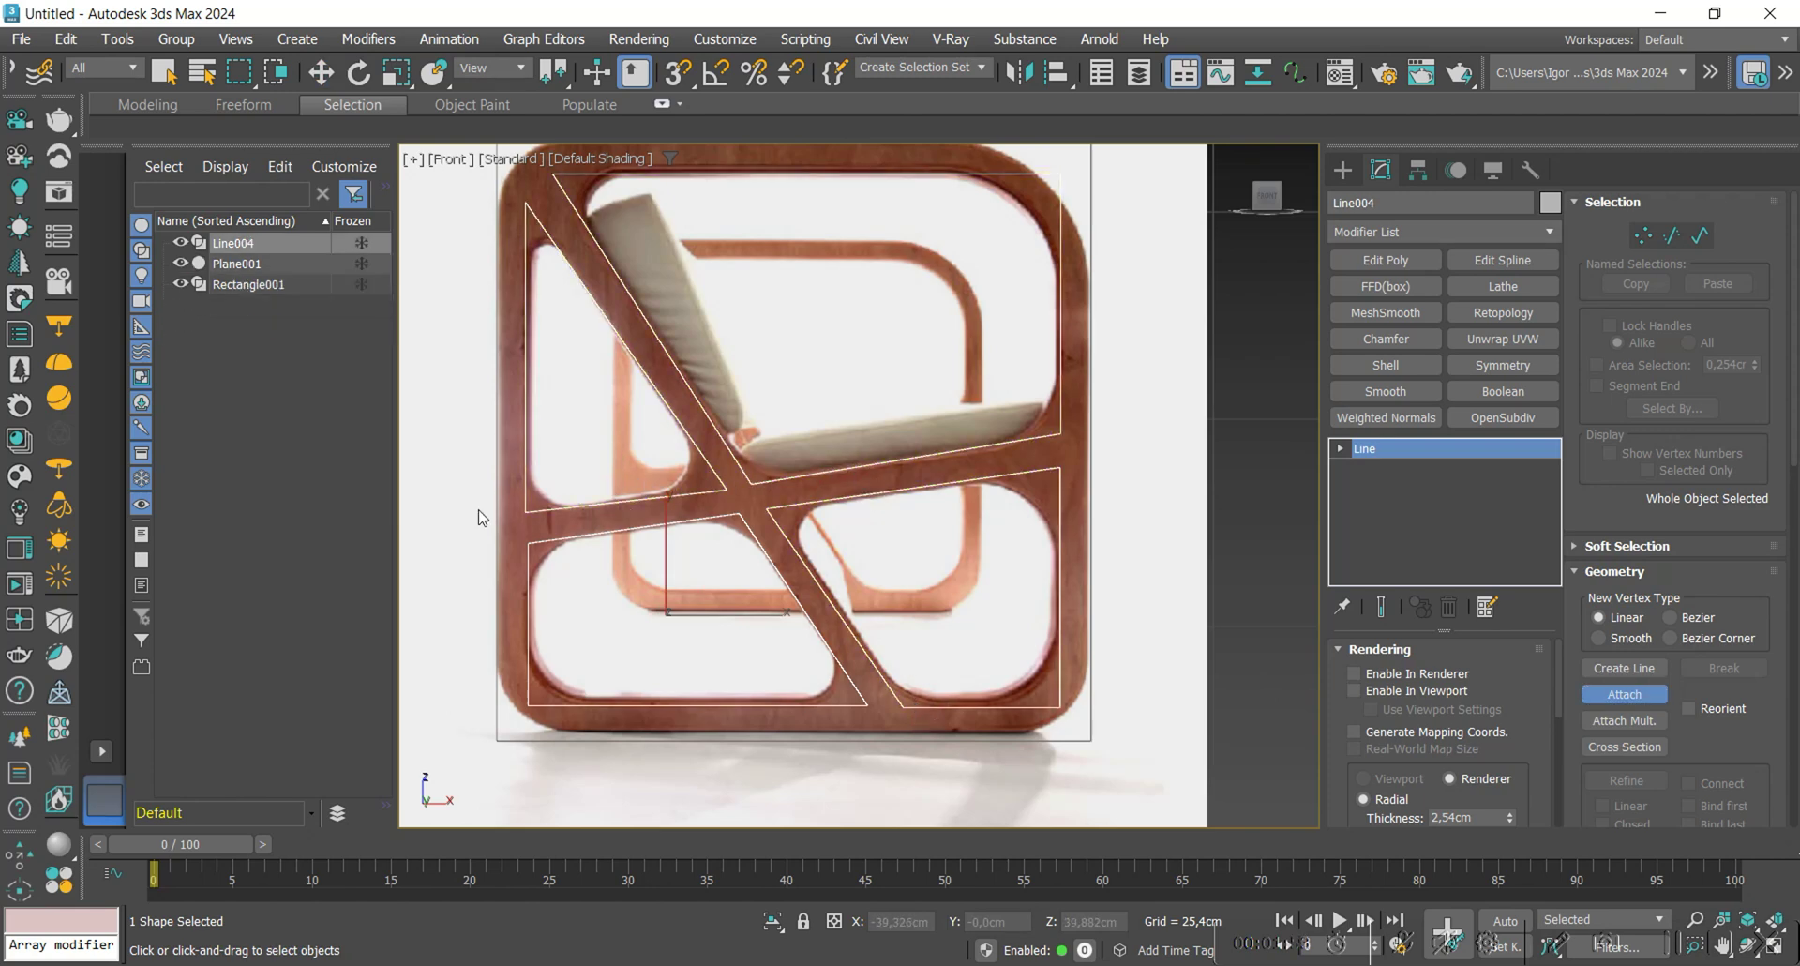
click(496, 510)
key(w)
Snap the neighboring corner vertices of the opening outlines into vertical alignment along the frame's left and right sides.
key(1)
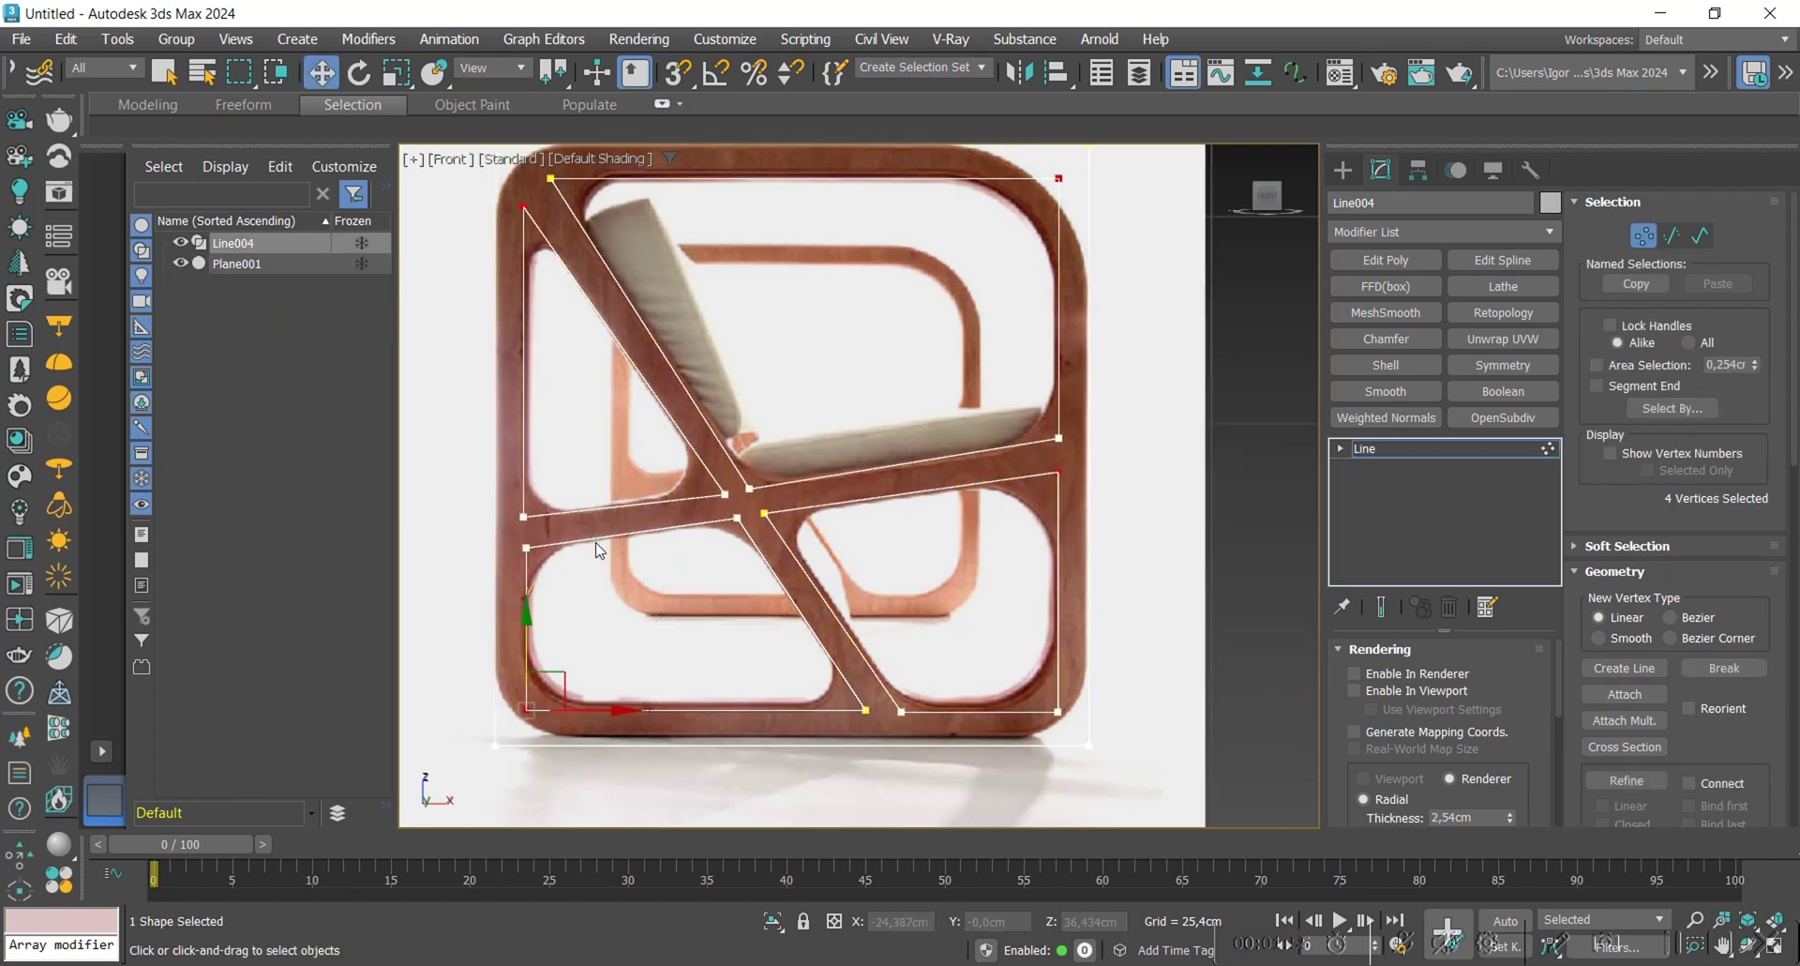
drag(489, 737, 487, 735)
key(s)
drag(596, 548, 527, 516)
mouse_move(1033, 455)
mouse_down()
mouse_move(1097, 727)
mouse_move(1061, 441)
mouse_up()
key(s)
Fillet the upper-right and lower-right corners of the upper opening's outline to match the rounded frame in the image.
middle_drag(835, 371, 808, 464)
key(F3)
key(F3)
click(1030, 256)
scroll(1669, 563, down, 5)
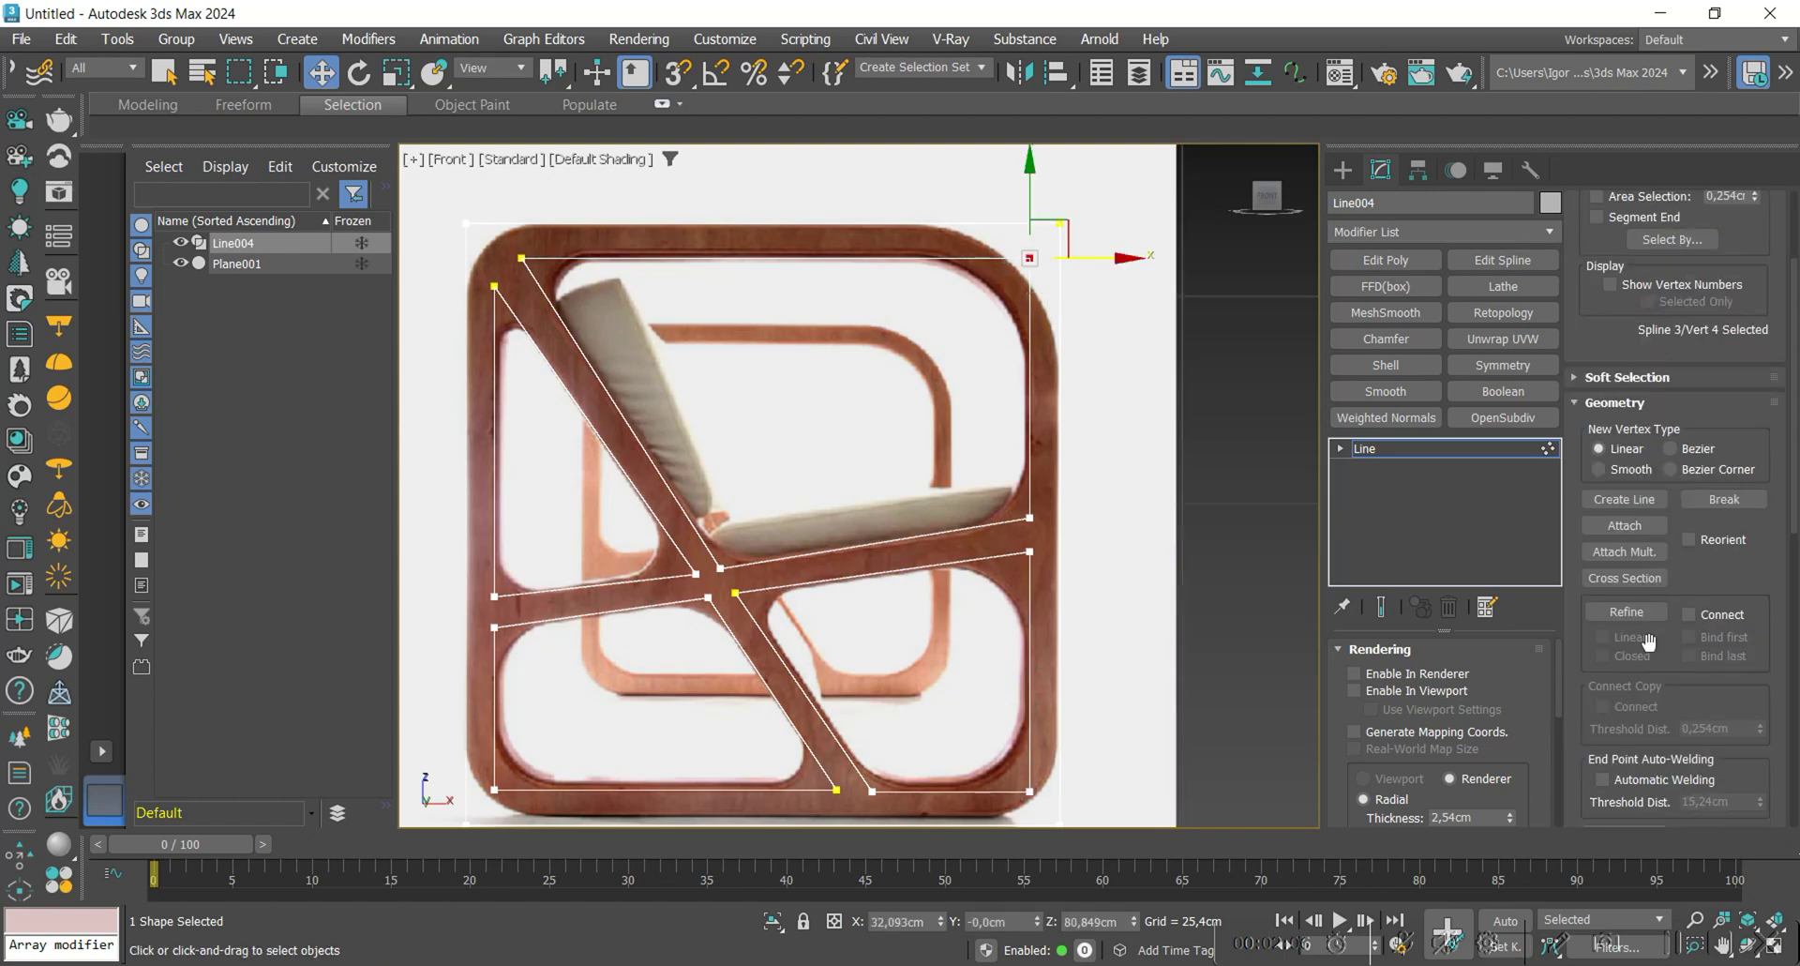
click(1625, 656)
scroll(1037, 261, up, 2)
drag(1067, 238, 1112, 110)
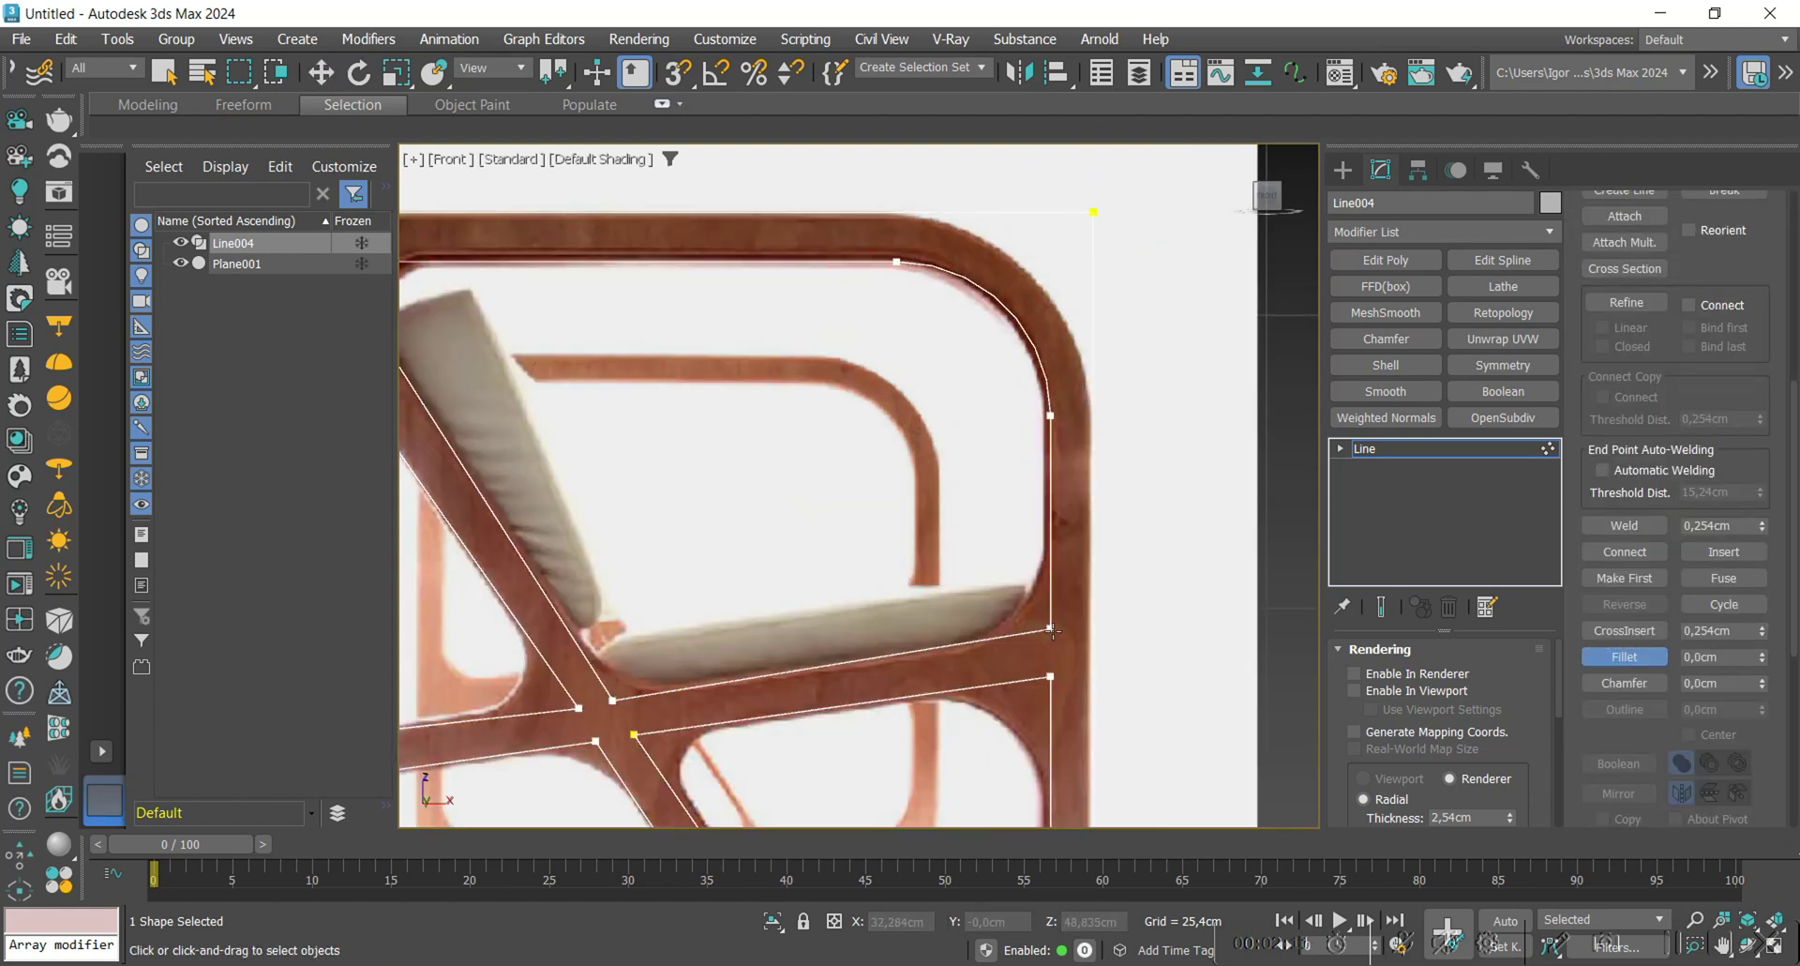
drag(1051, 627, 1039, 530)
middle_drag(637, 697, 832, 675)
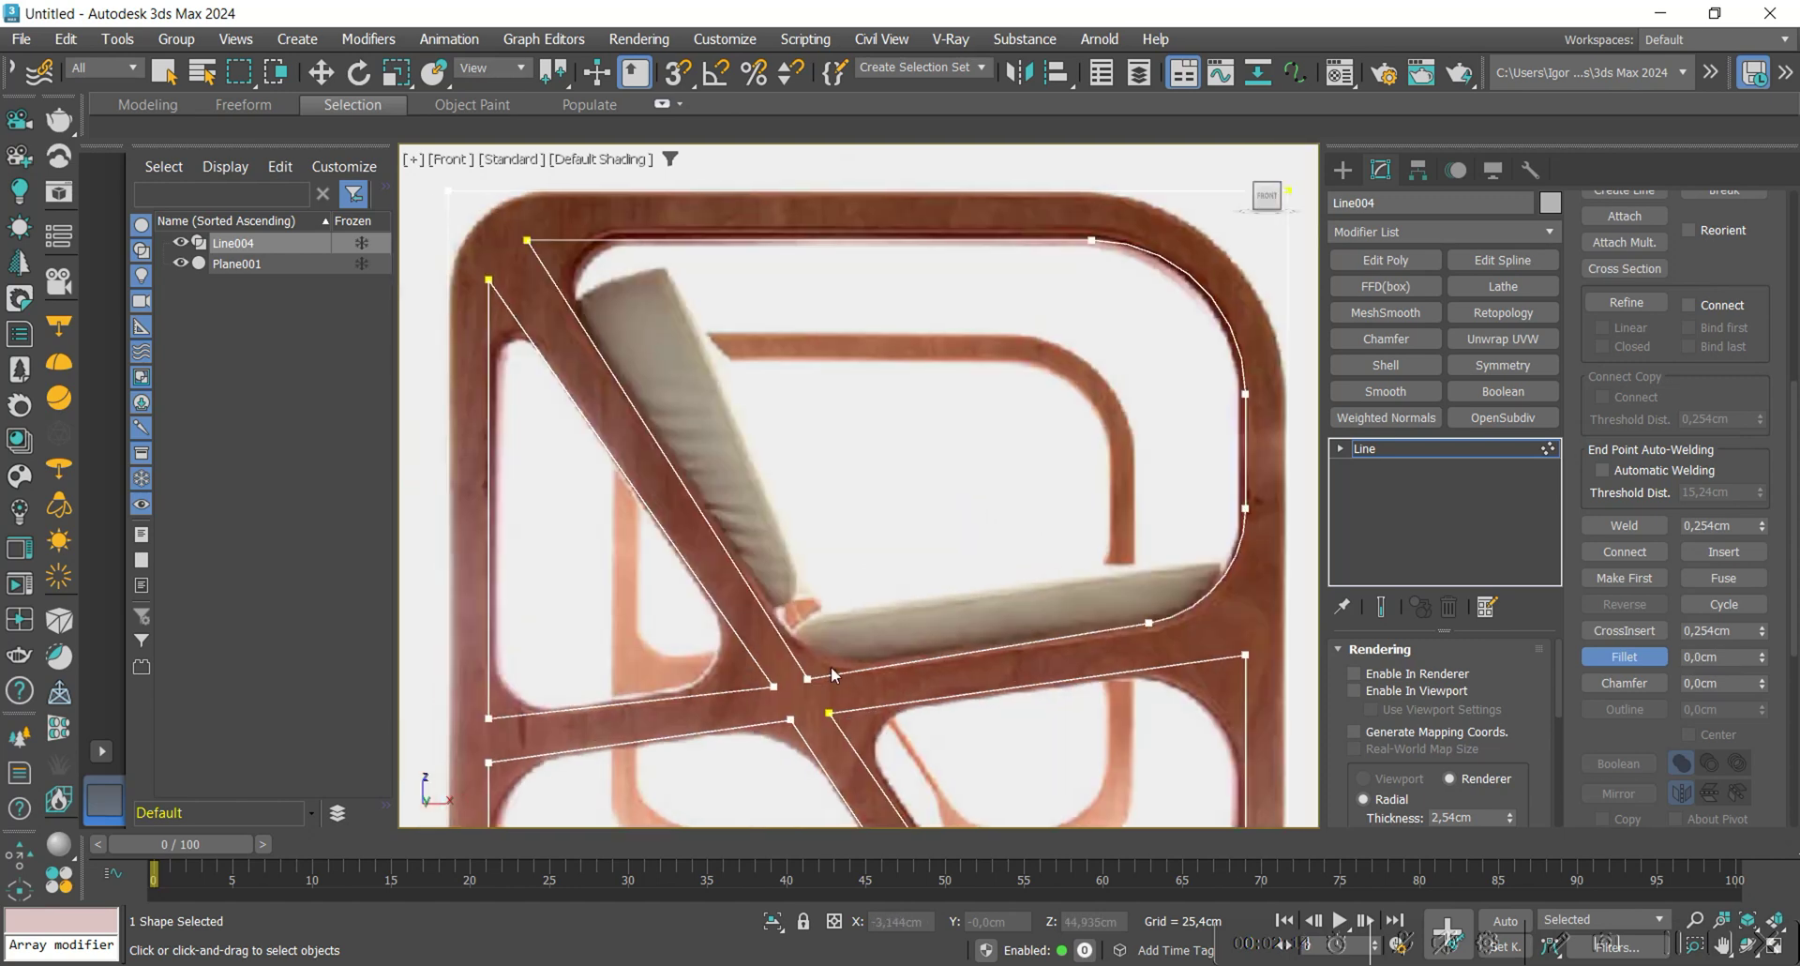
Fillet the upper-left and lower-left corners of the upper opening's outline to follow the rounded frame in the image.
drag(805, 594, 805, 592)
middle_drag(660, 401, 669, 444)
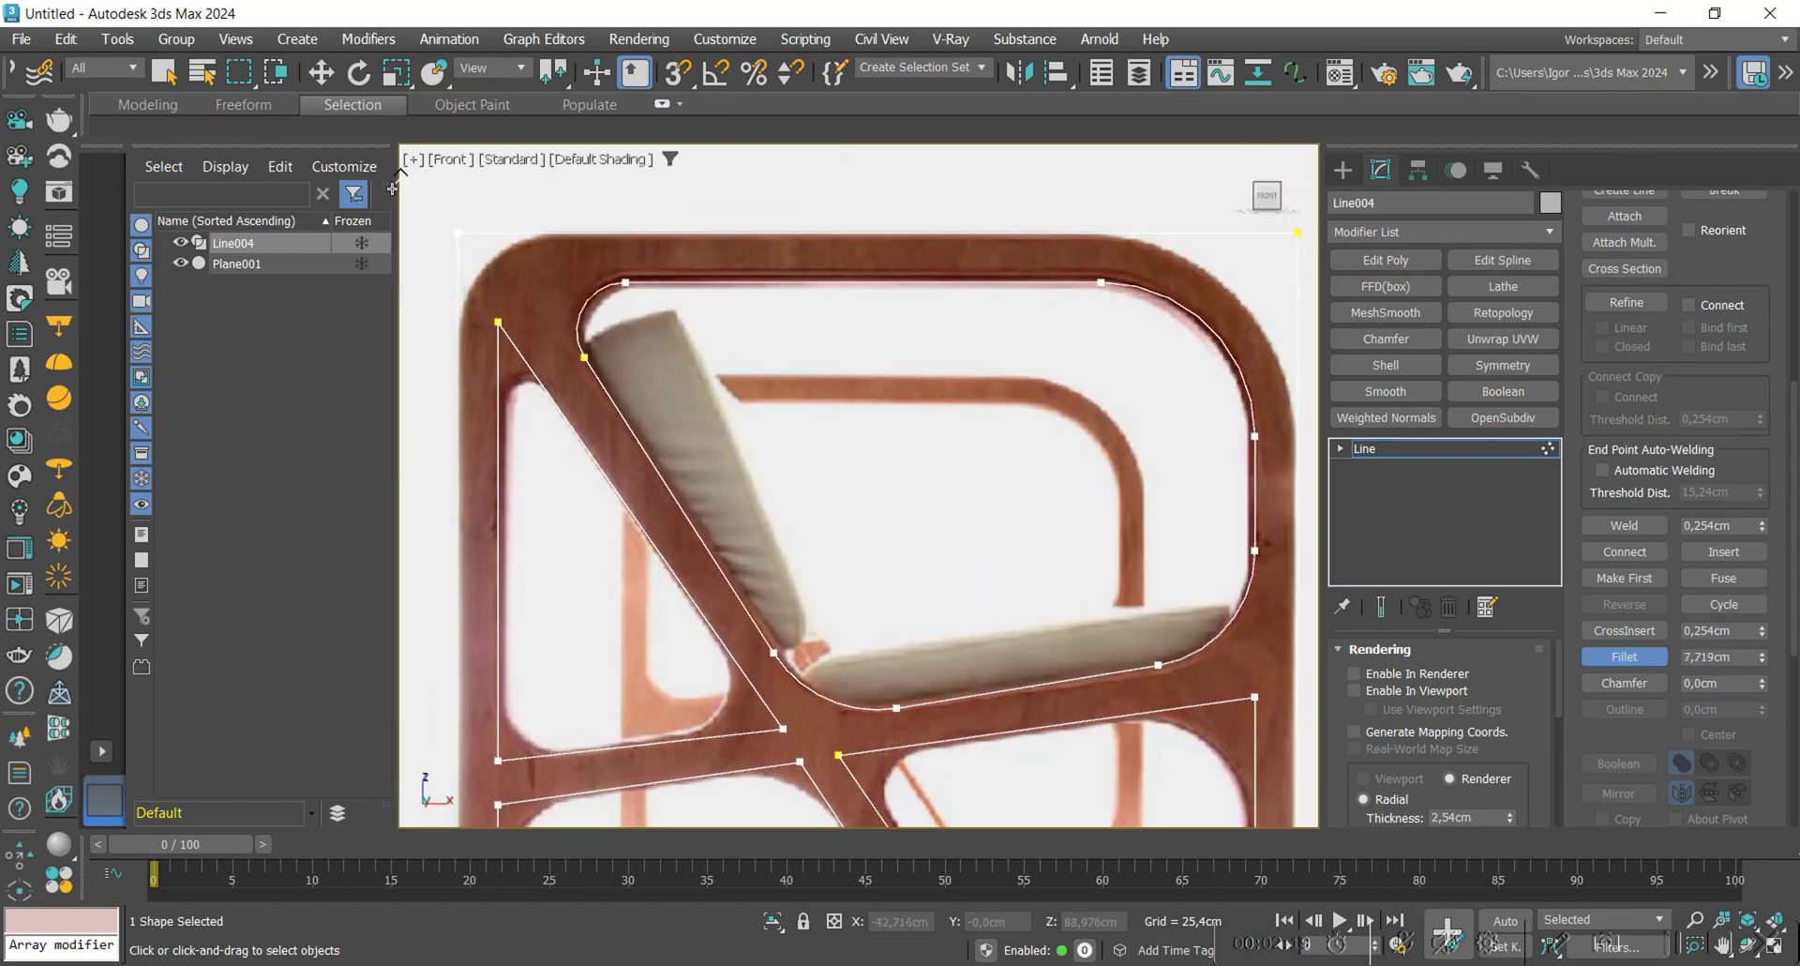
drag(392, 190, 392, 190)
Fillet all three corners of the left triangular opening's outline to match the reference image.
middle_drag(518, 326, 536, 309)
drag(517, 295, 489, 219)
drag(797, 688, 769, 615)
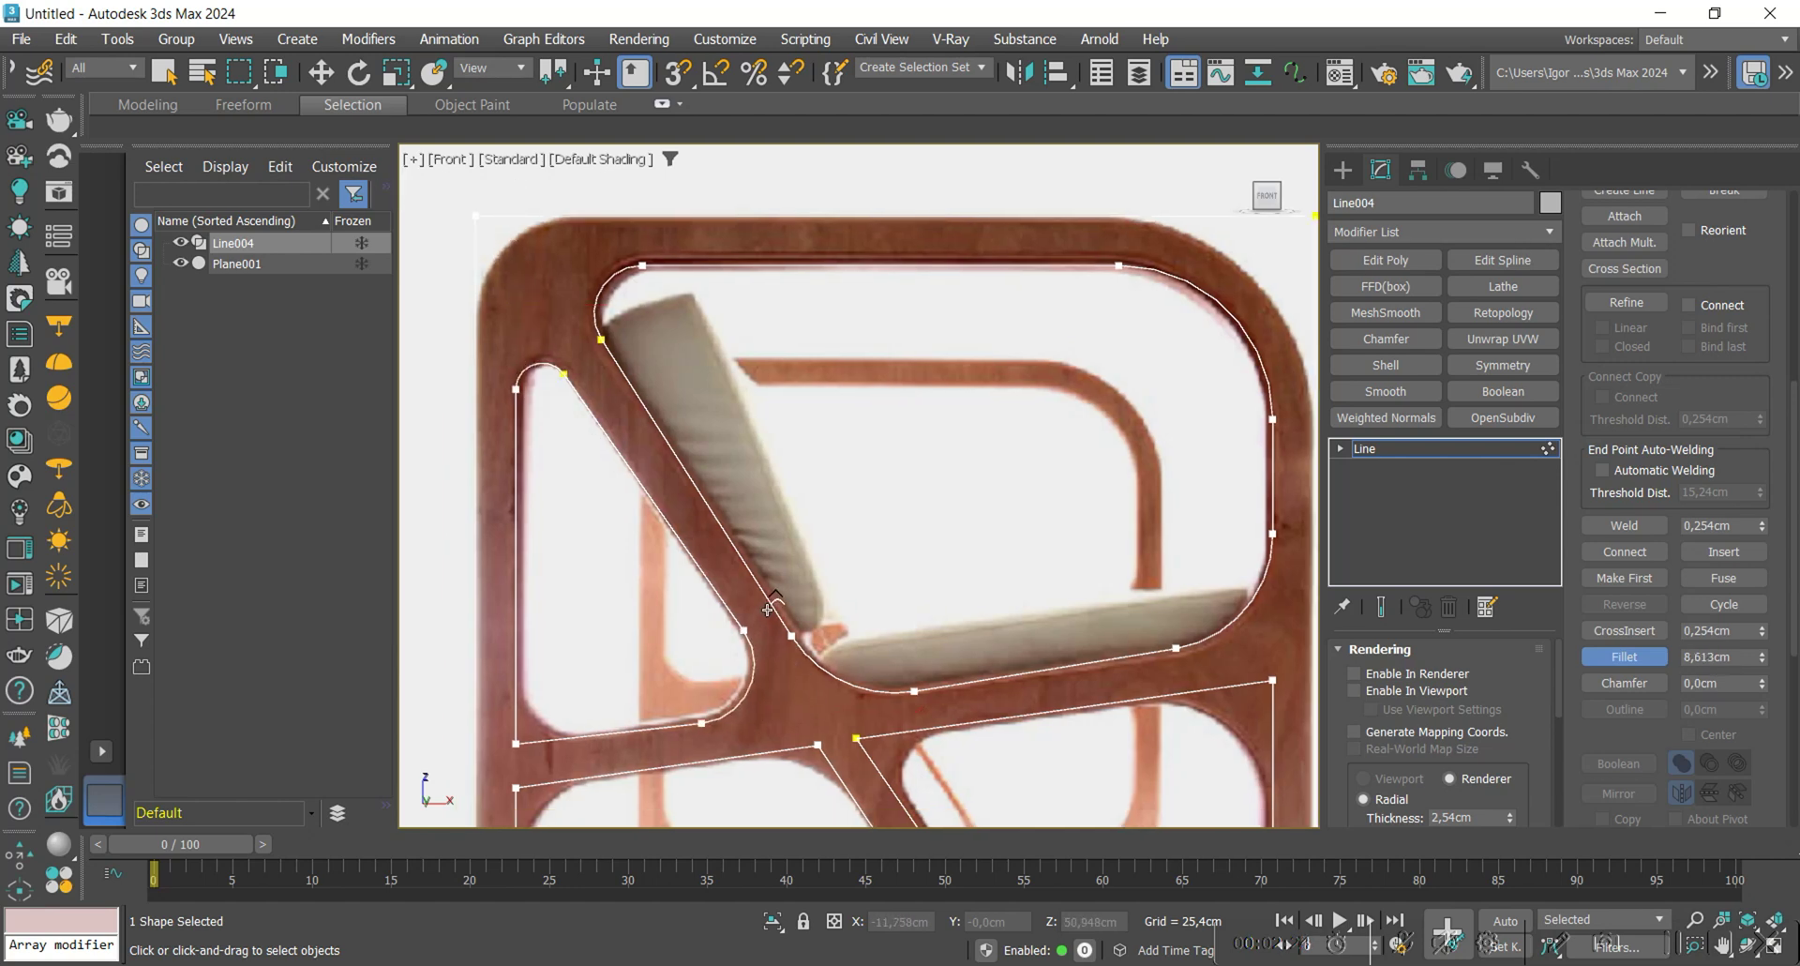
drag(526, 741, 514, 679)
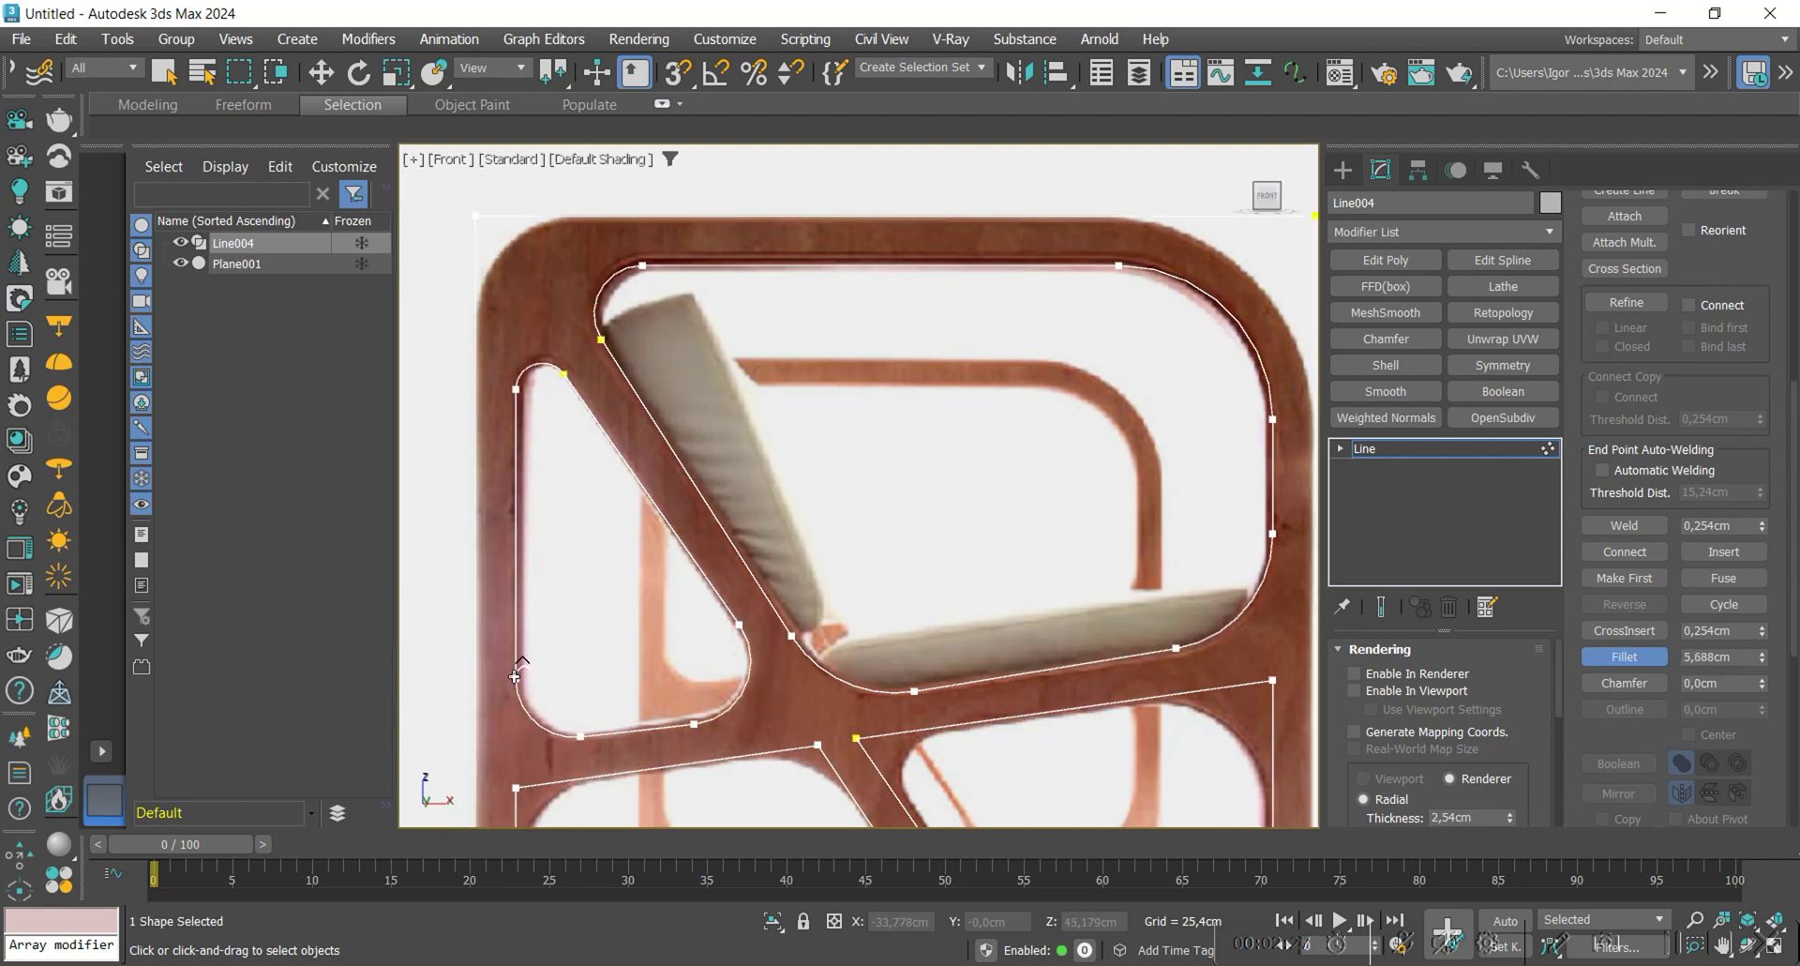
Fillet the four corners of the lower-left opening's outline to match the reference image.
middle_drag(778, 771, 792, 549)
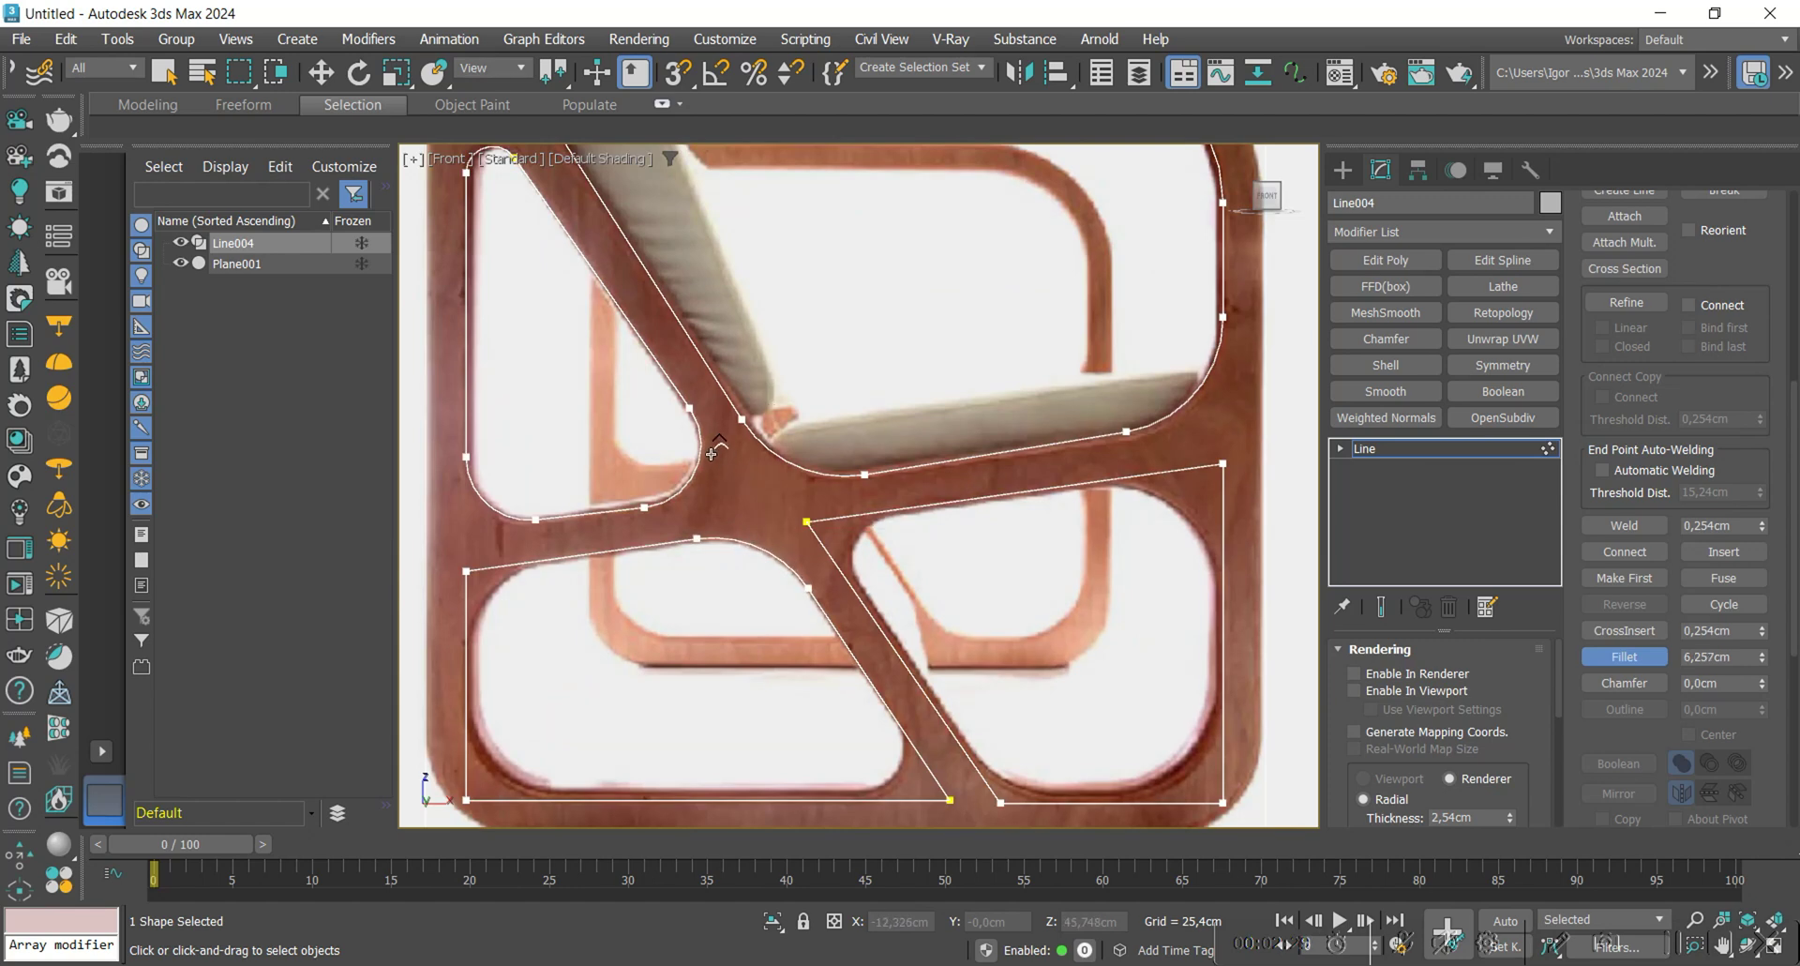
middle_drag(480, 797, 502, 694)
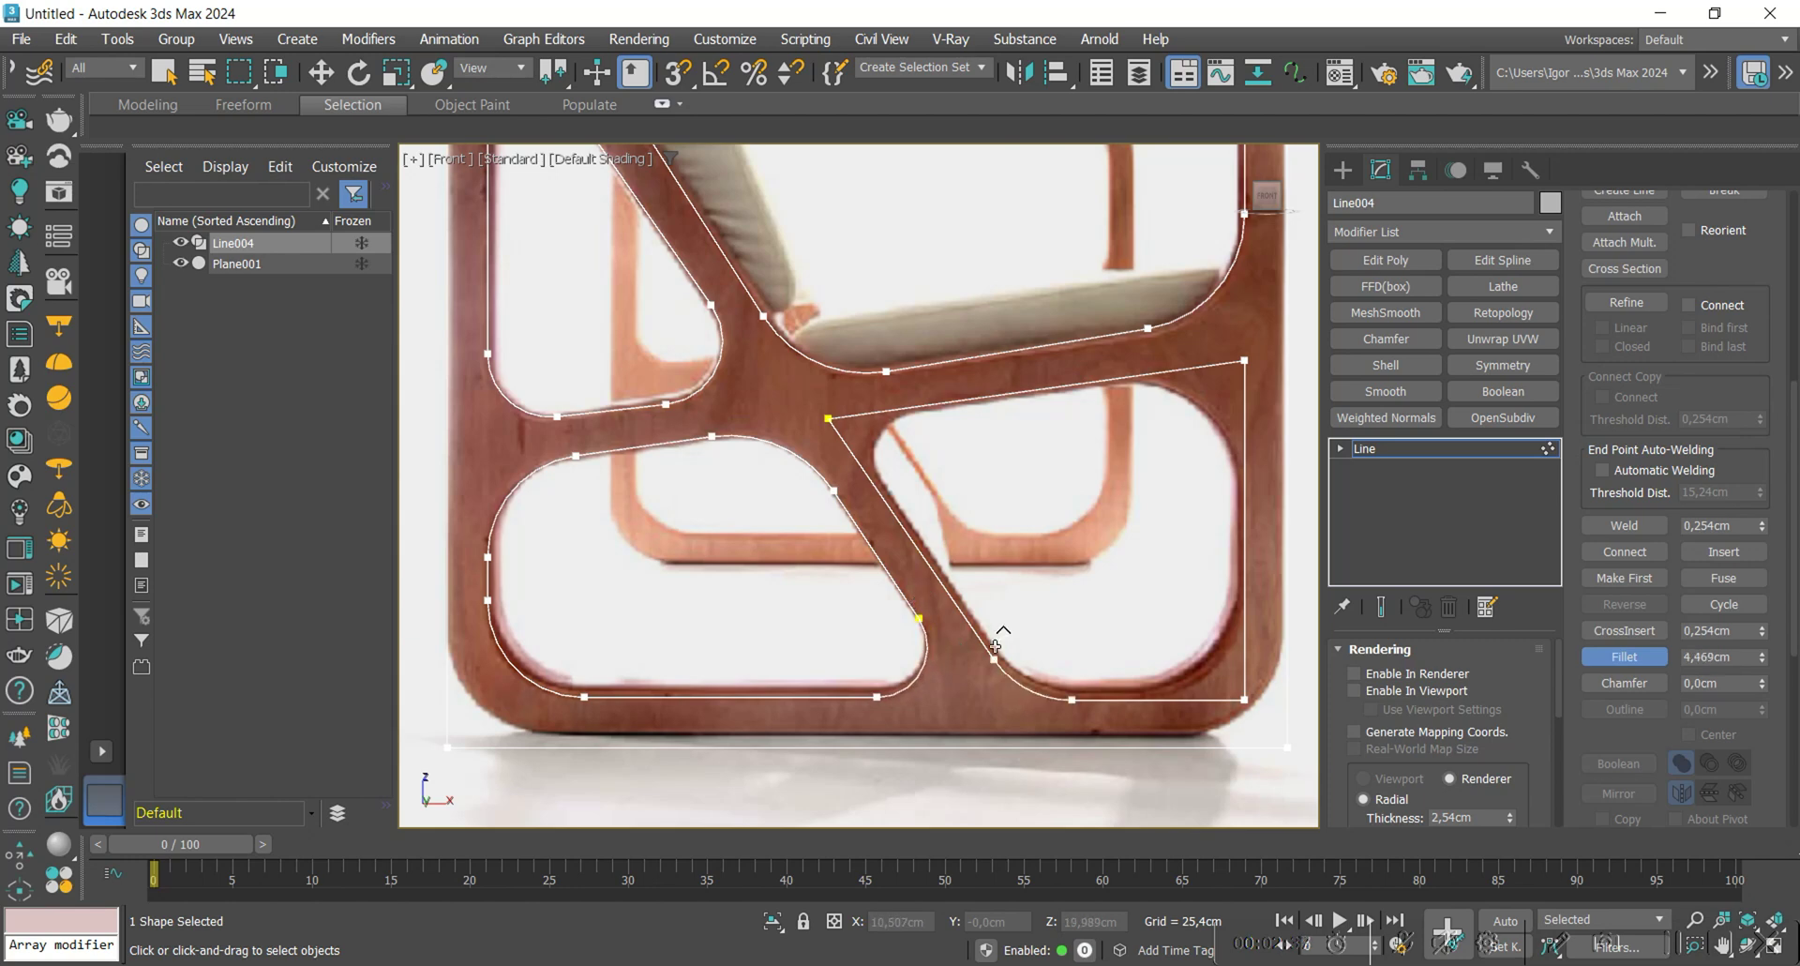
Fillet the corners of the lower-right opening's outline to match the rounded shape in the image.
drag(1244, 699, 1206, 590)
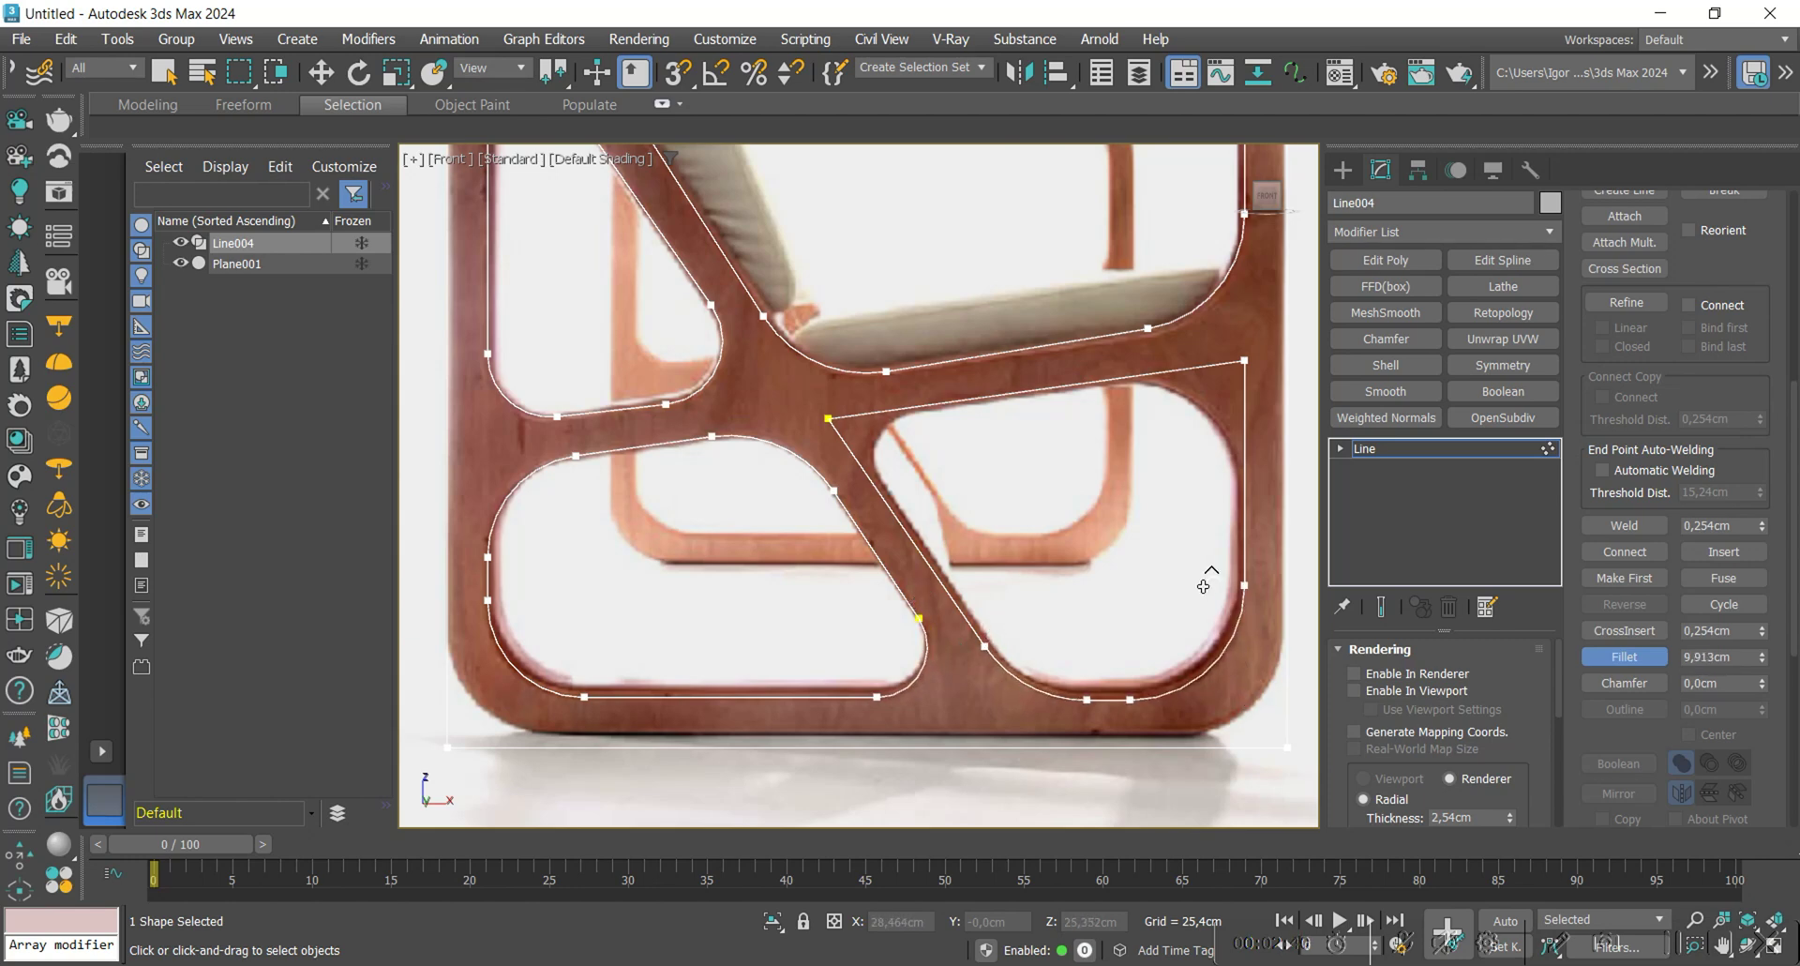
middle_drag(1239, 558, 1232, 654)
drag(1239, 458, 1231, 349)
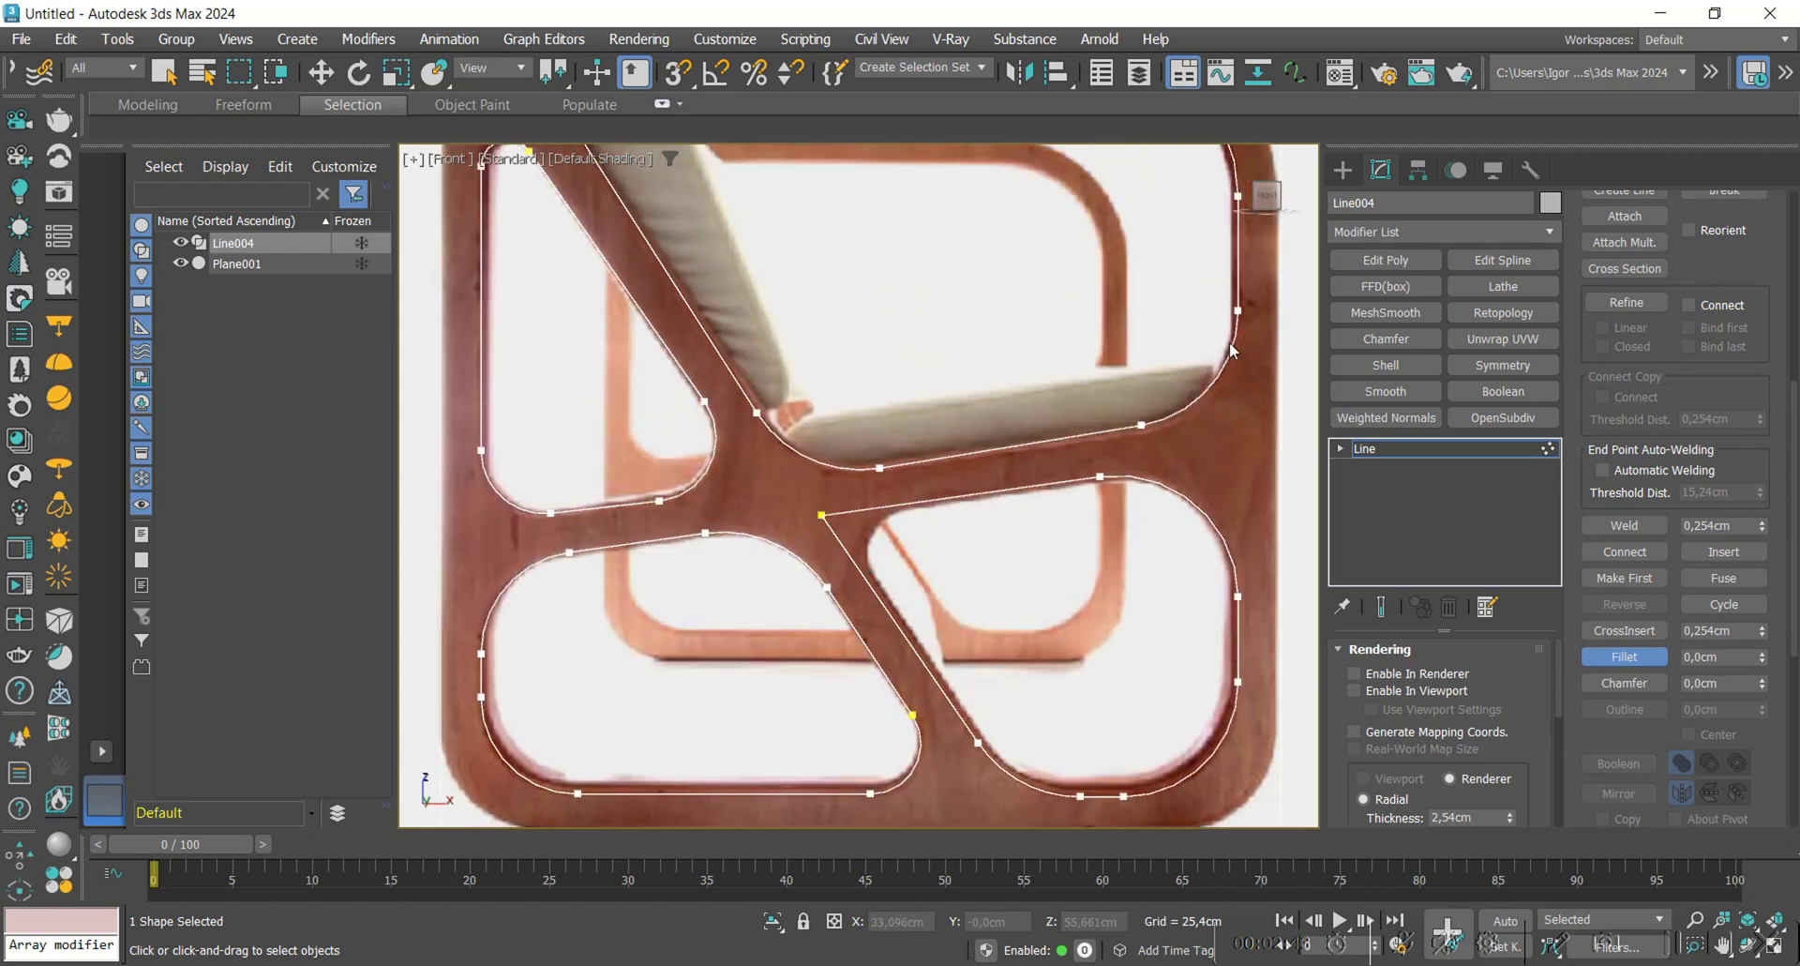
right_click(806, 426)
Fillet the upper-right, upper-left and lower-left corners of the outer rectangle to match the frame's rounded contour.
scroll(806, 469, down, 3)
scroll(1125, 341, up, 1)
drag(1088, 306, 1026, 353)
scroll(1039, 336, up, 3)
click(1626, 657)
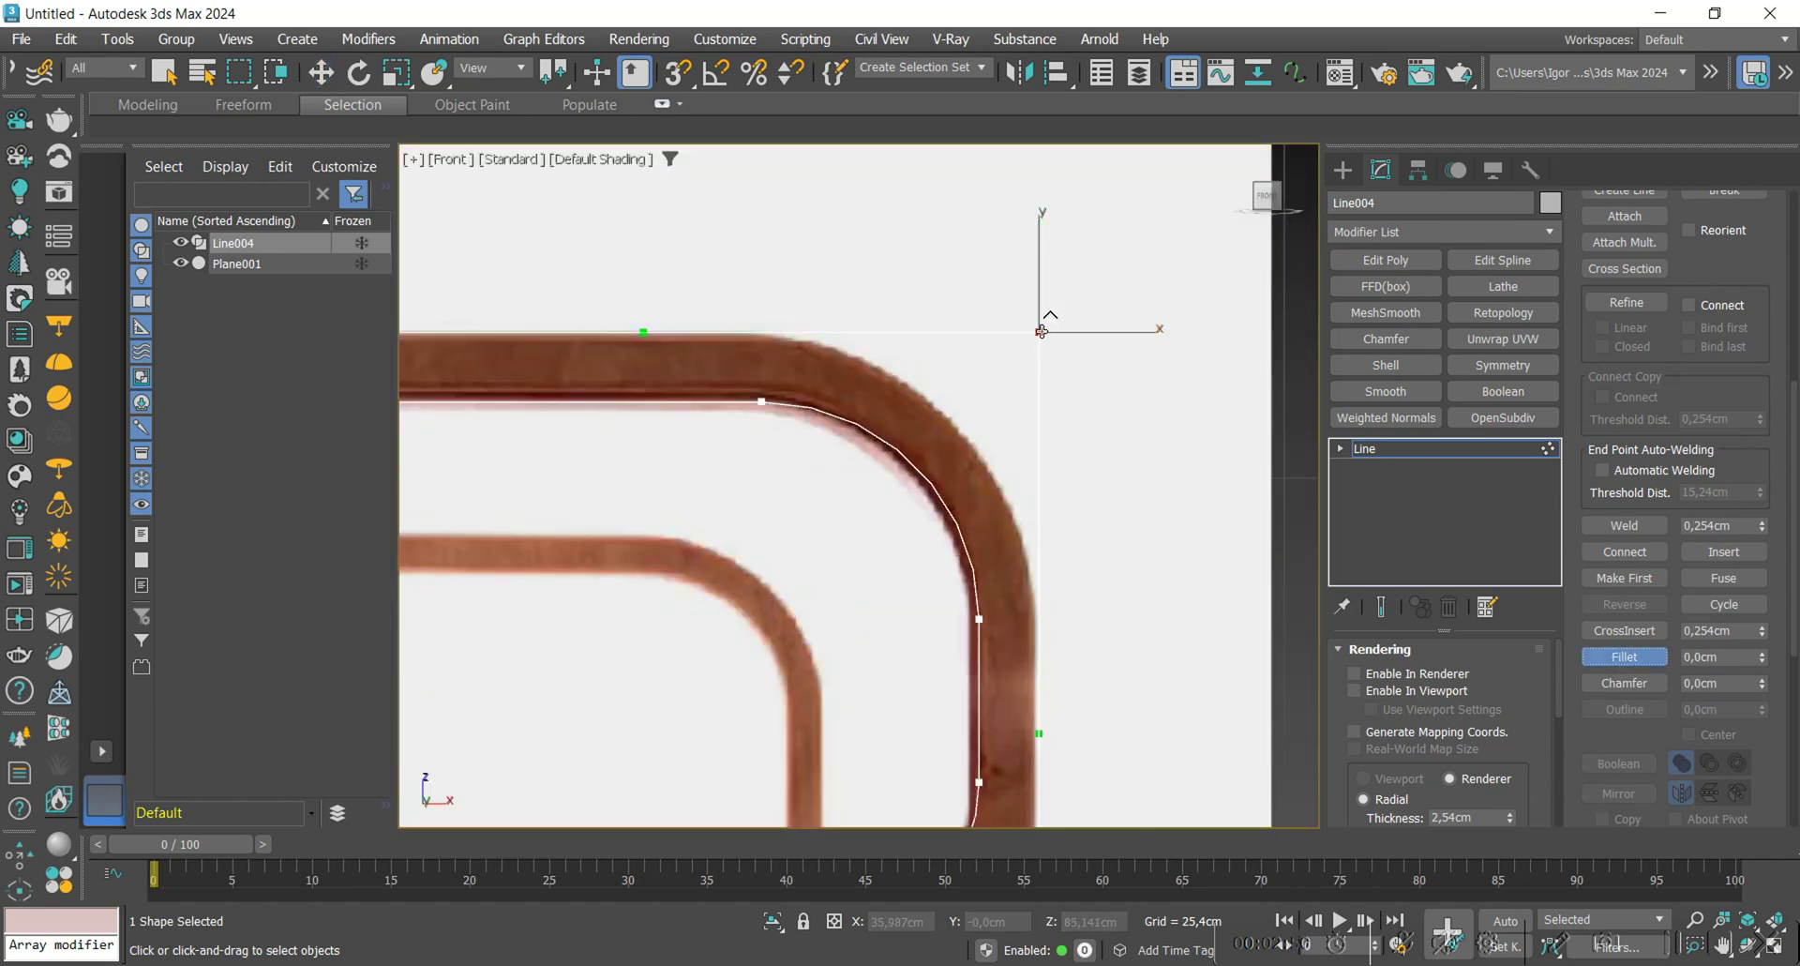
drag(831, 56, 790, 35)
scroll(622, 349, down, 4)
scroll(558, 340, up, 2)
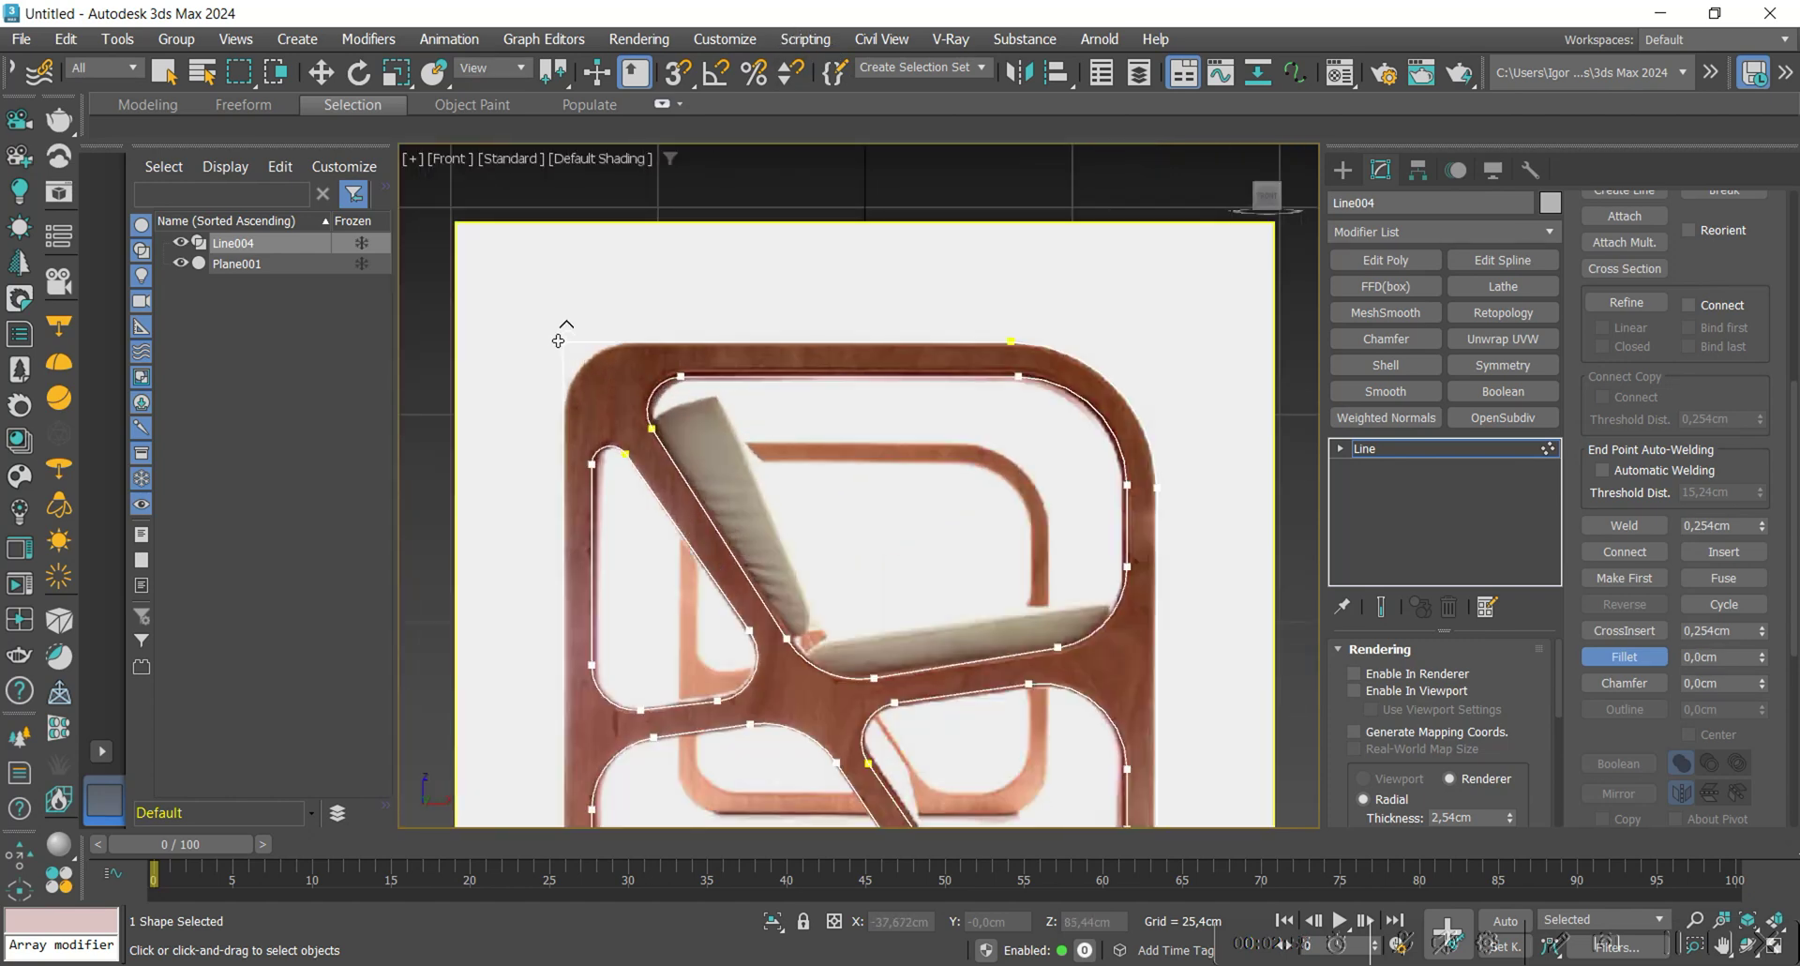
scroll(570, 265, down, 3)
scroll(542, 620, up, 3)
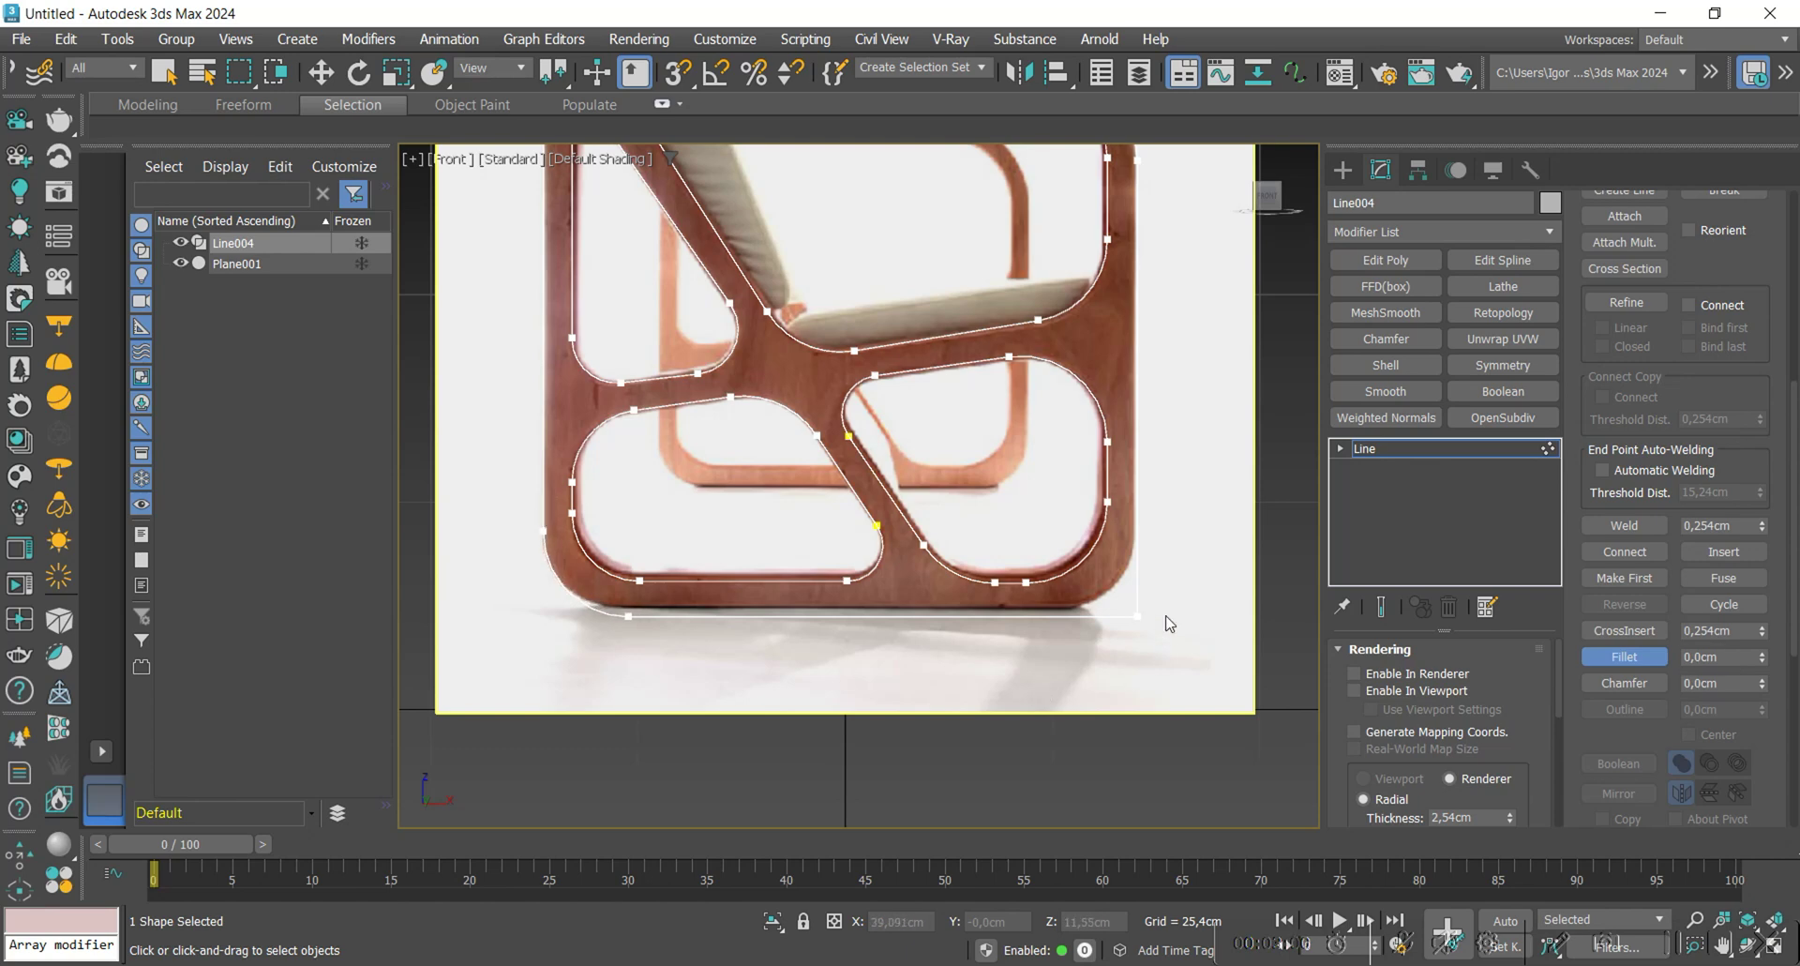
Round the outer outline's lower-right corner and raise its bottom vertices onto the frame's lower edge in the image.
key(1)
key(1)
drag(1189, 668, 1041, 615)
ctrl+drag(1163, 558, 1129, 506)
drag(750, 686, 575, 604)
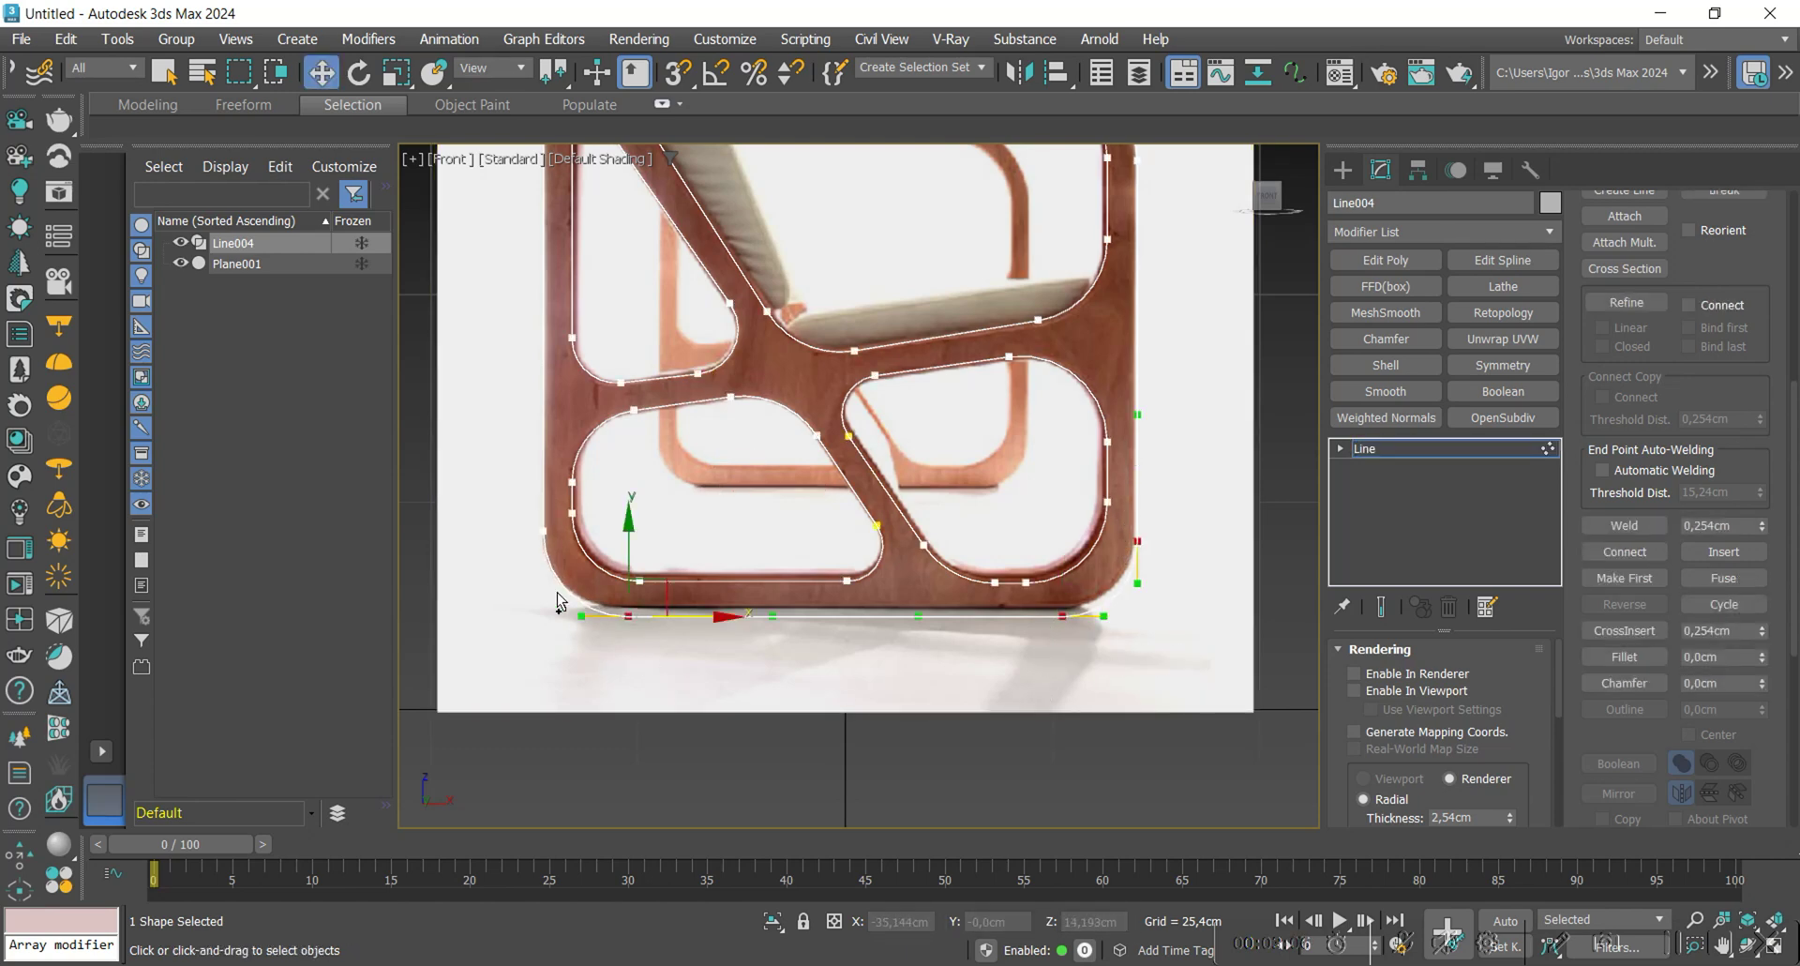
drag(553, 482, 543, 461)
click(586, 654)
Check the outlines in wireframe, return to shaded display and convert the frame spline to an Editable Poly.
key(F3)
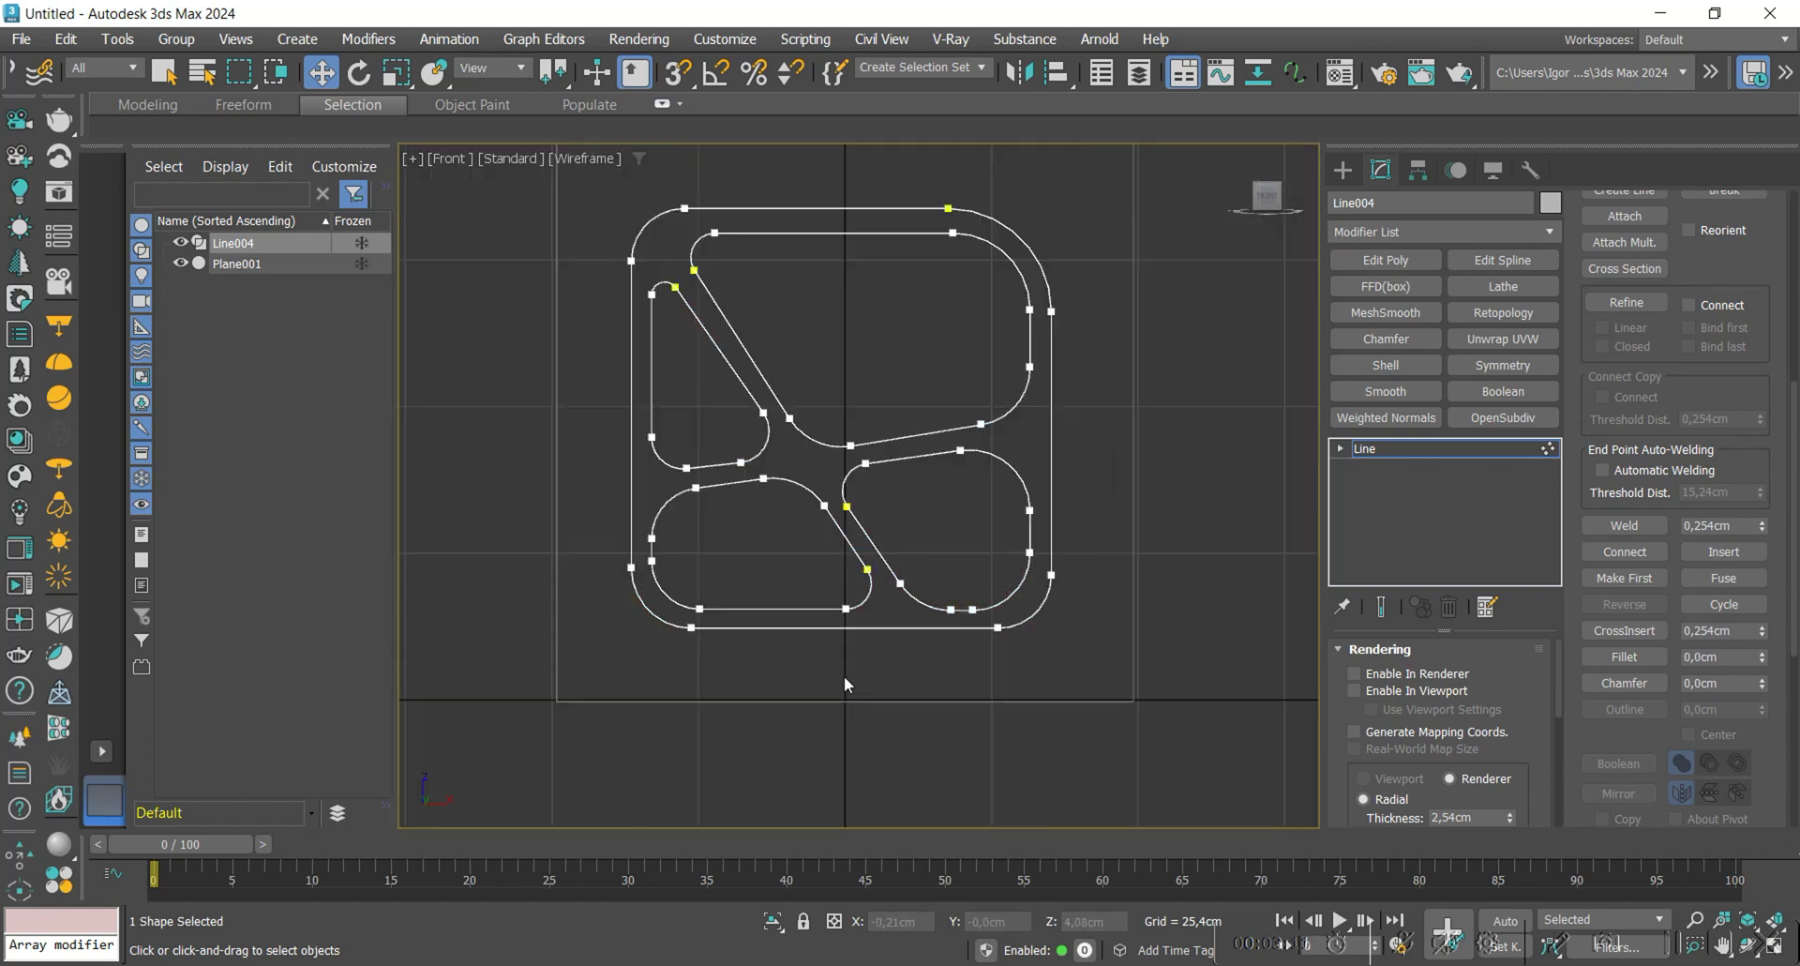
key(F3)
scroll(849, 686, down, 2)
key(1)
scroll(1001, 317, up, 2)
key(alt+p)
scroll(958, 405, down, 2)
key(F4)
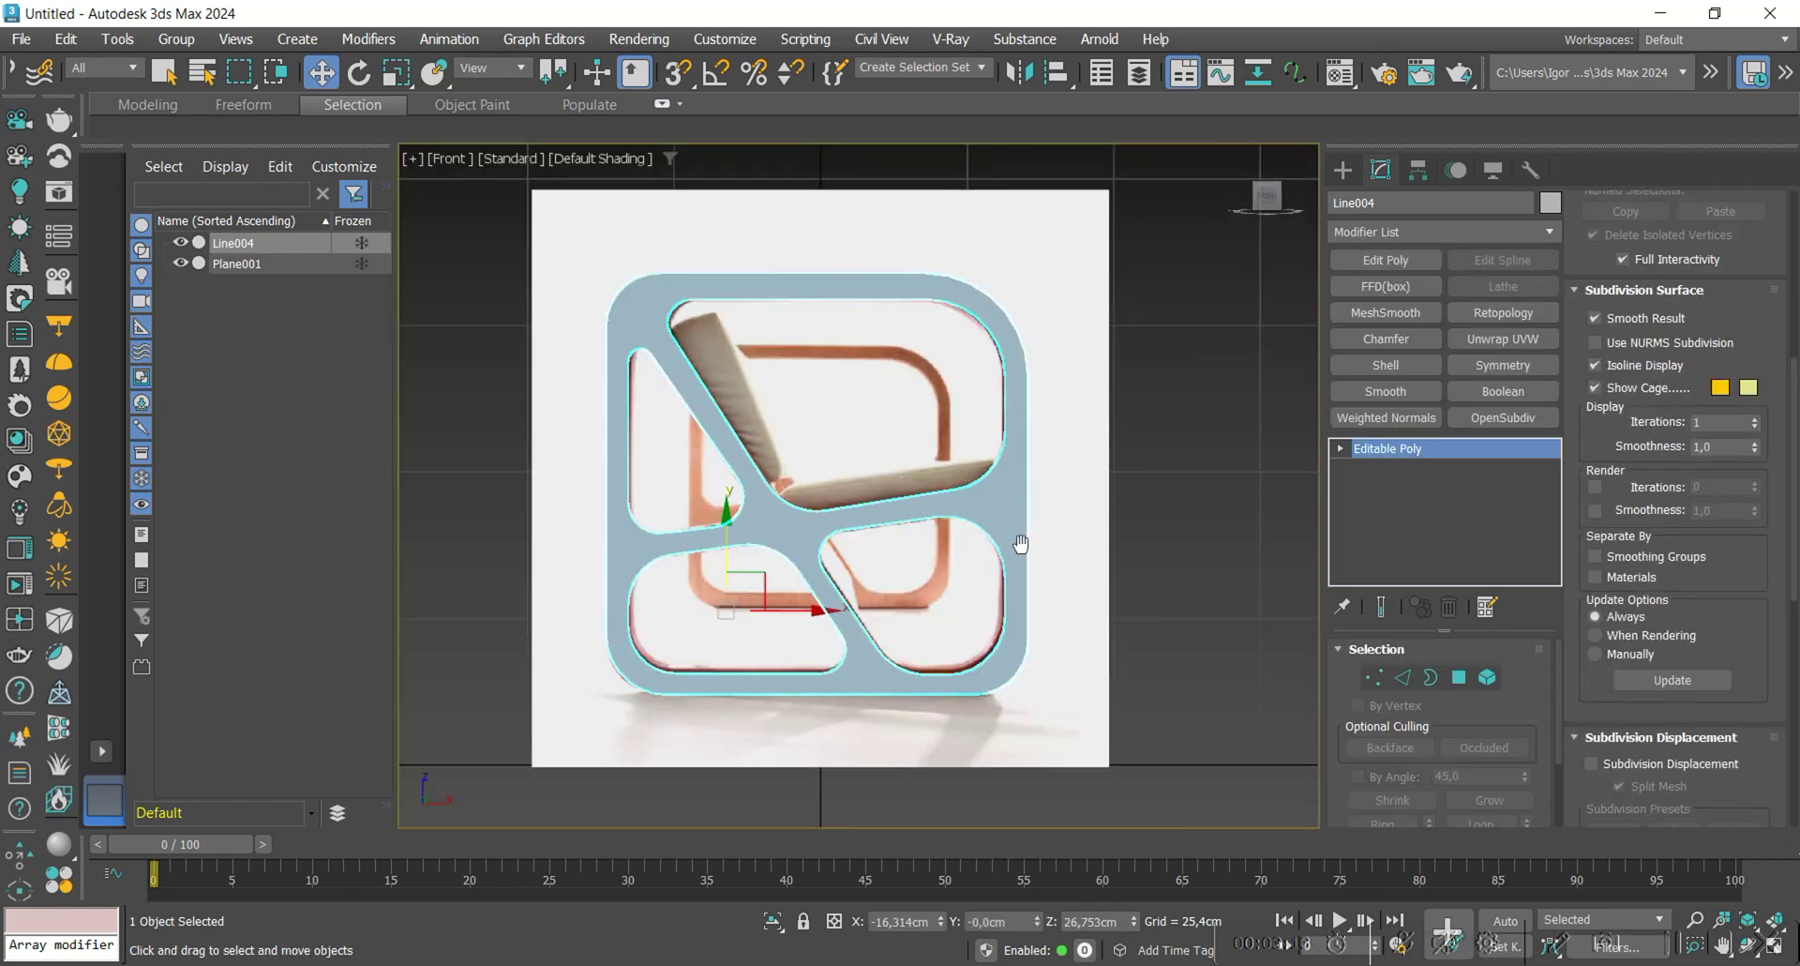
middle_drag(1029, 543, 1012, 557)
Add an Edit Poly modifier to the frame and move it about 22.6 cm forward along Y, off the reference plane.
click(1386, 260)
mouse_move(816, 544)
alt+middle_down()
mouse_move(855, 551)
mouse_move(783, 555)
alt+middle_up()
key(1)
drag(819, 562, 697, 604)
alt+middle_drag(697, 604, 803, 574)
key(1)
middle_drag(802, 574, 875, 525)
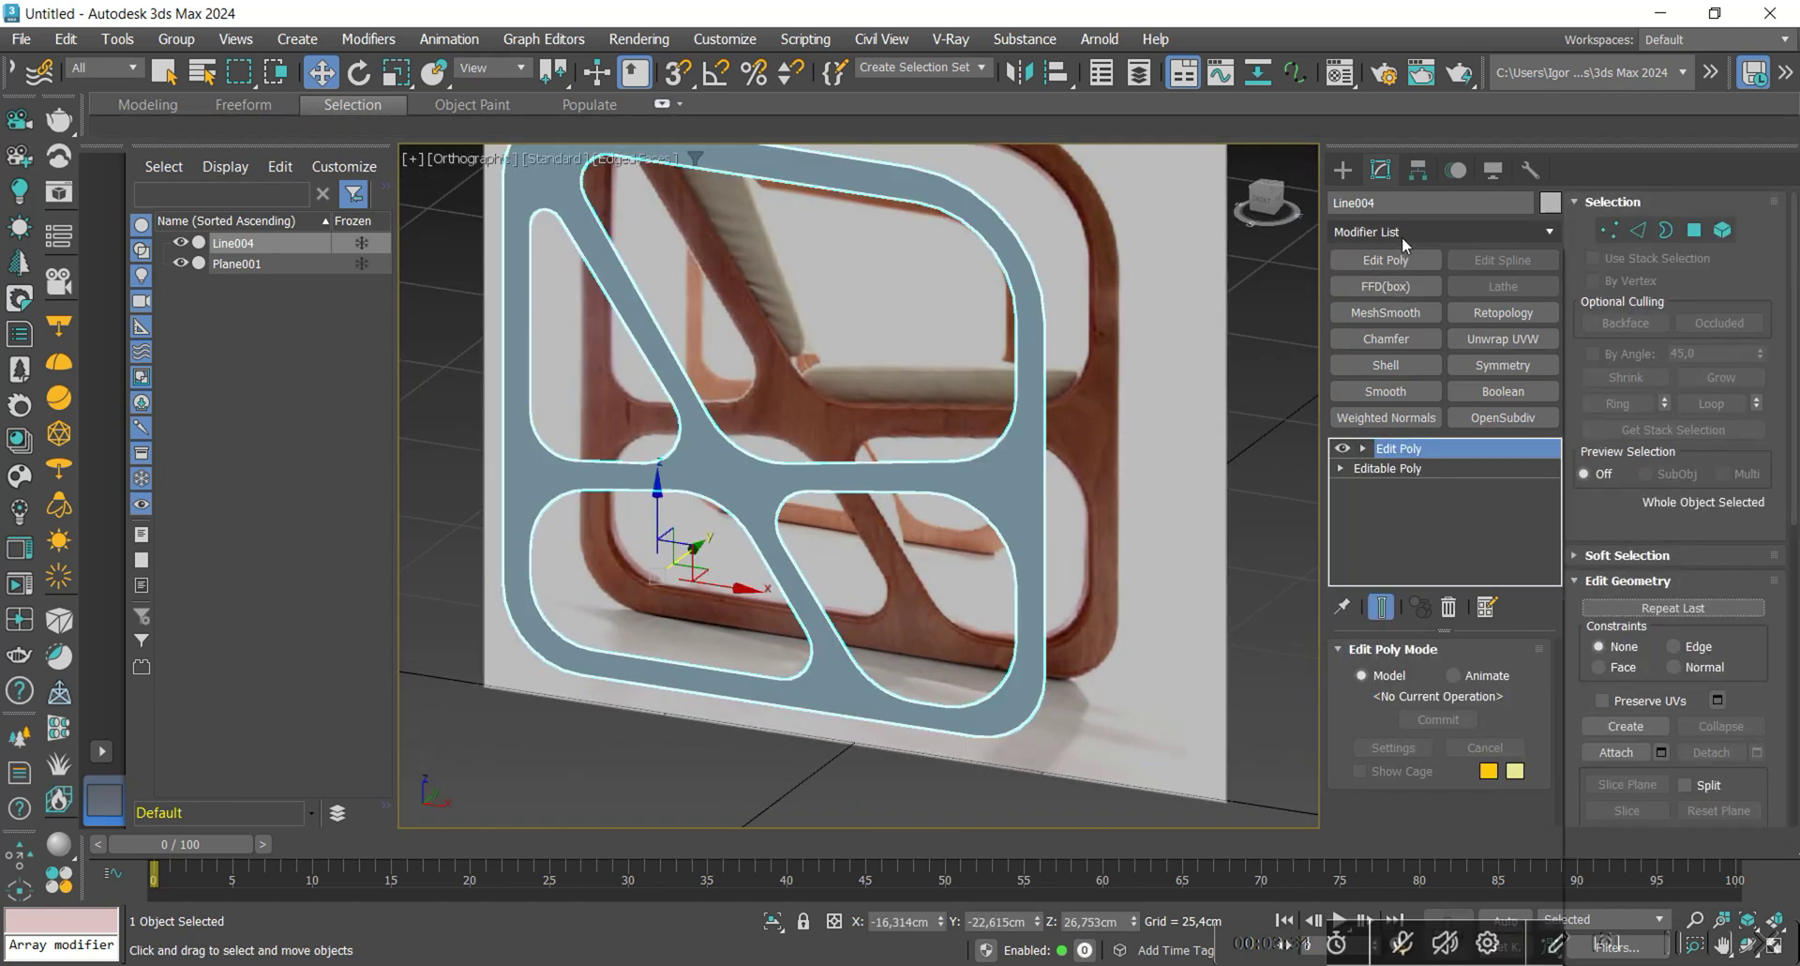
Apply a ProOptimizer modifier to the frame and calculate it to triangulate the surface.
click(1403, 234)
text(pro)
key(Return)
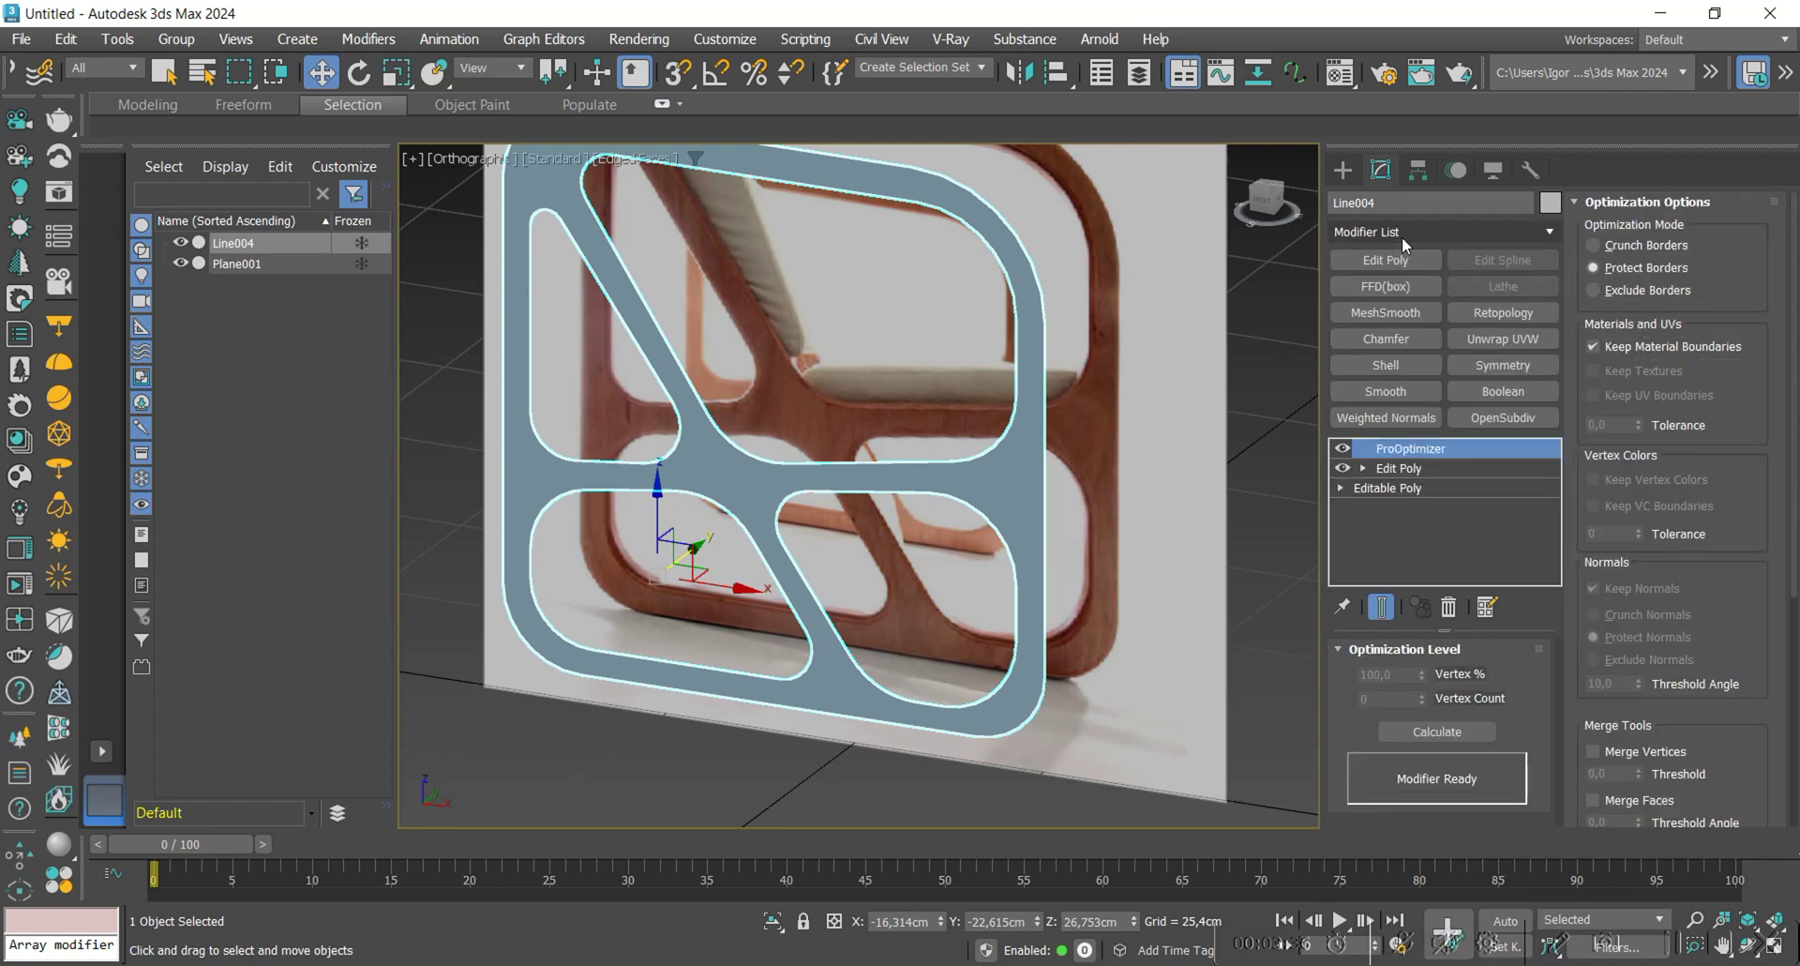
click(1437, 732)
middle_drag(762, 520, 768, 536)
scroll(755, 507, down, 2)
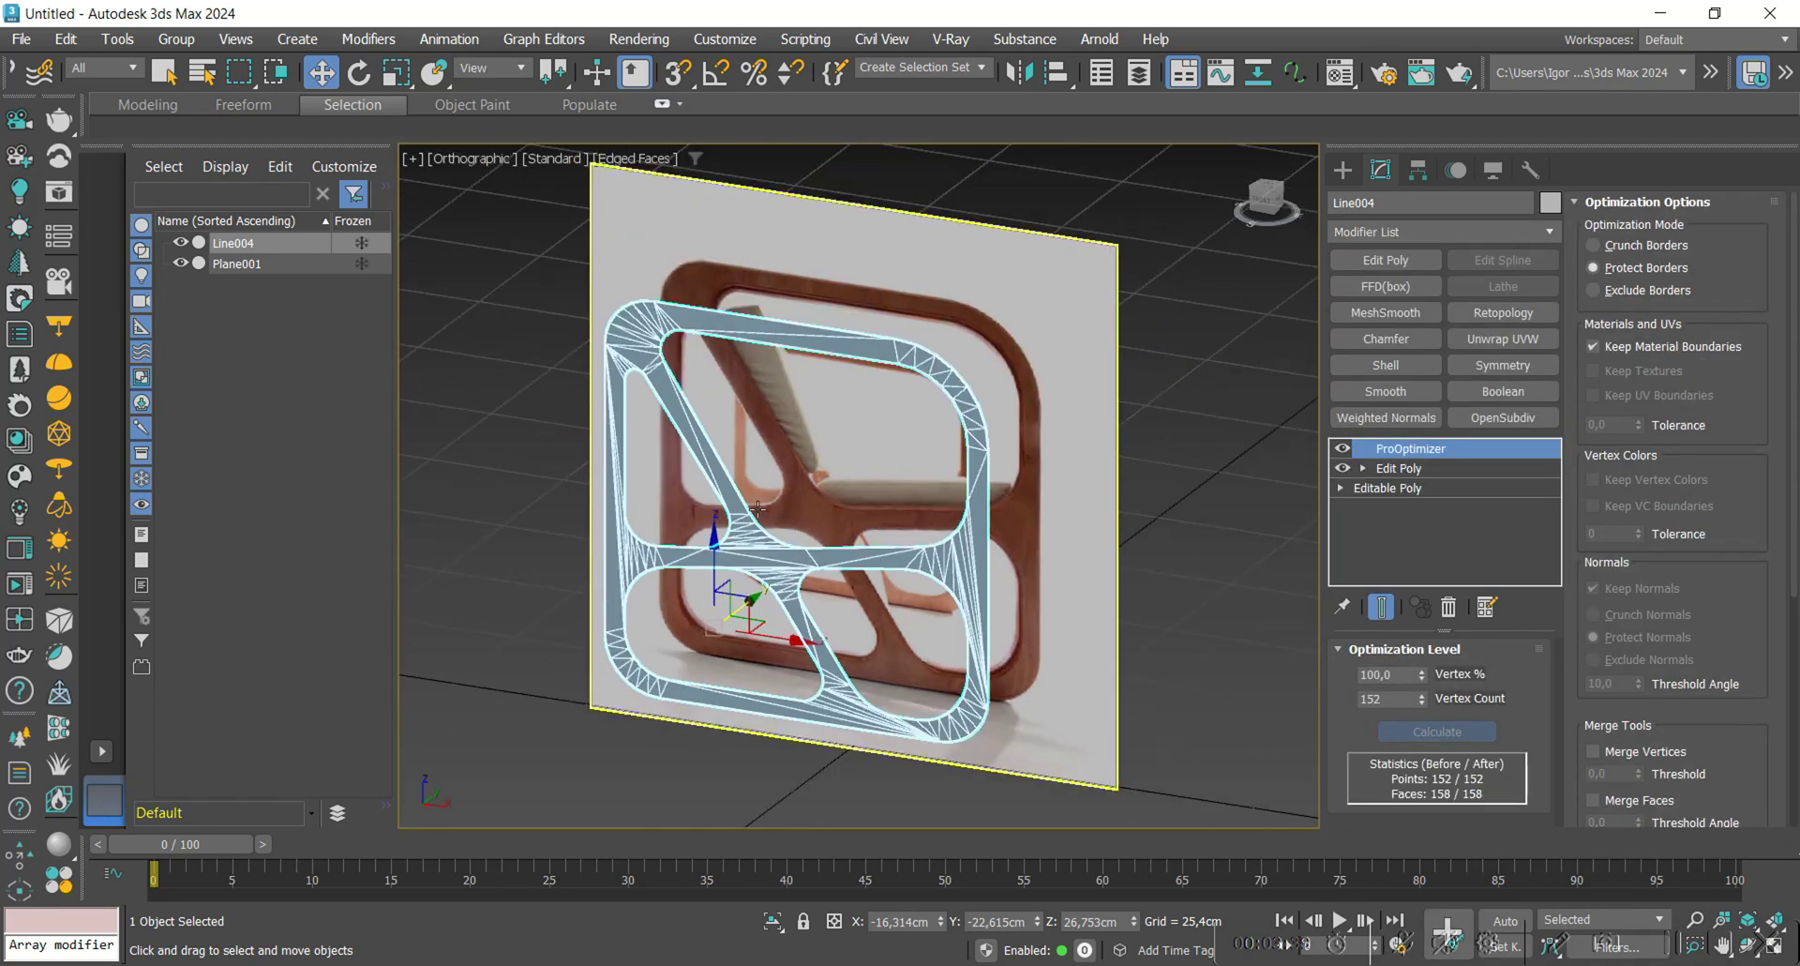
Collapse the frame's modifier stack to an Editable Poly and add a Retopology modifier.
key(alt+c)
click(1476, 314)
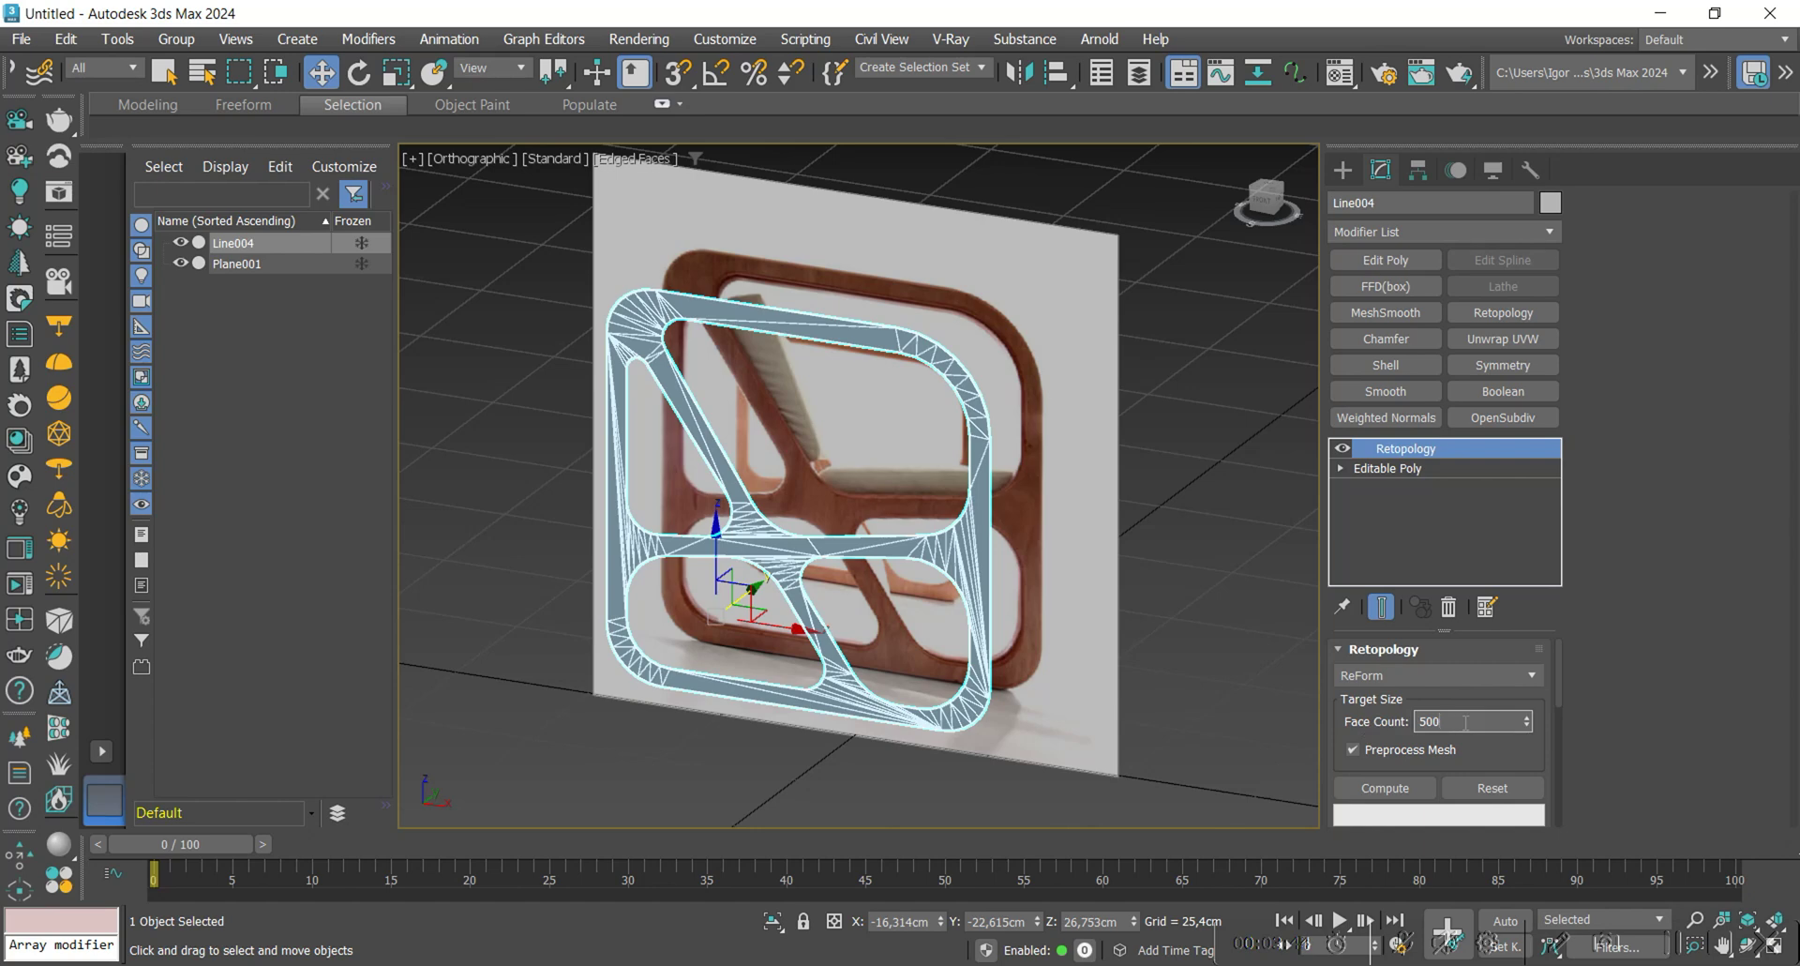
Try to compute the frame's retopology with a face count of 200, and reset it.
scroll(1406, 750, down, 5)
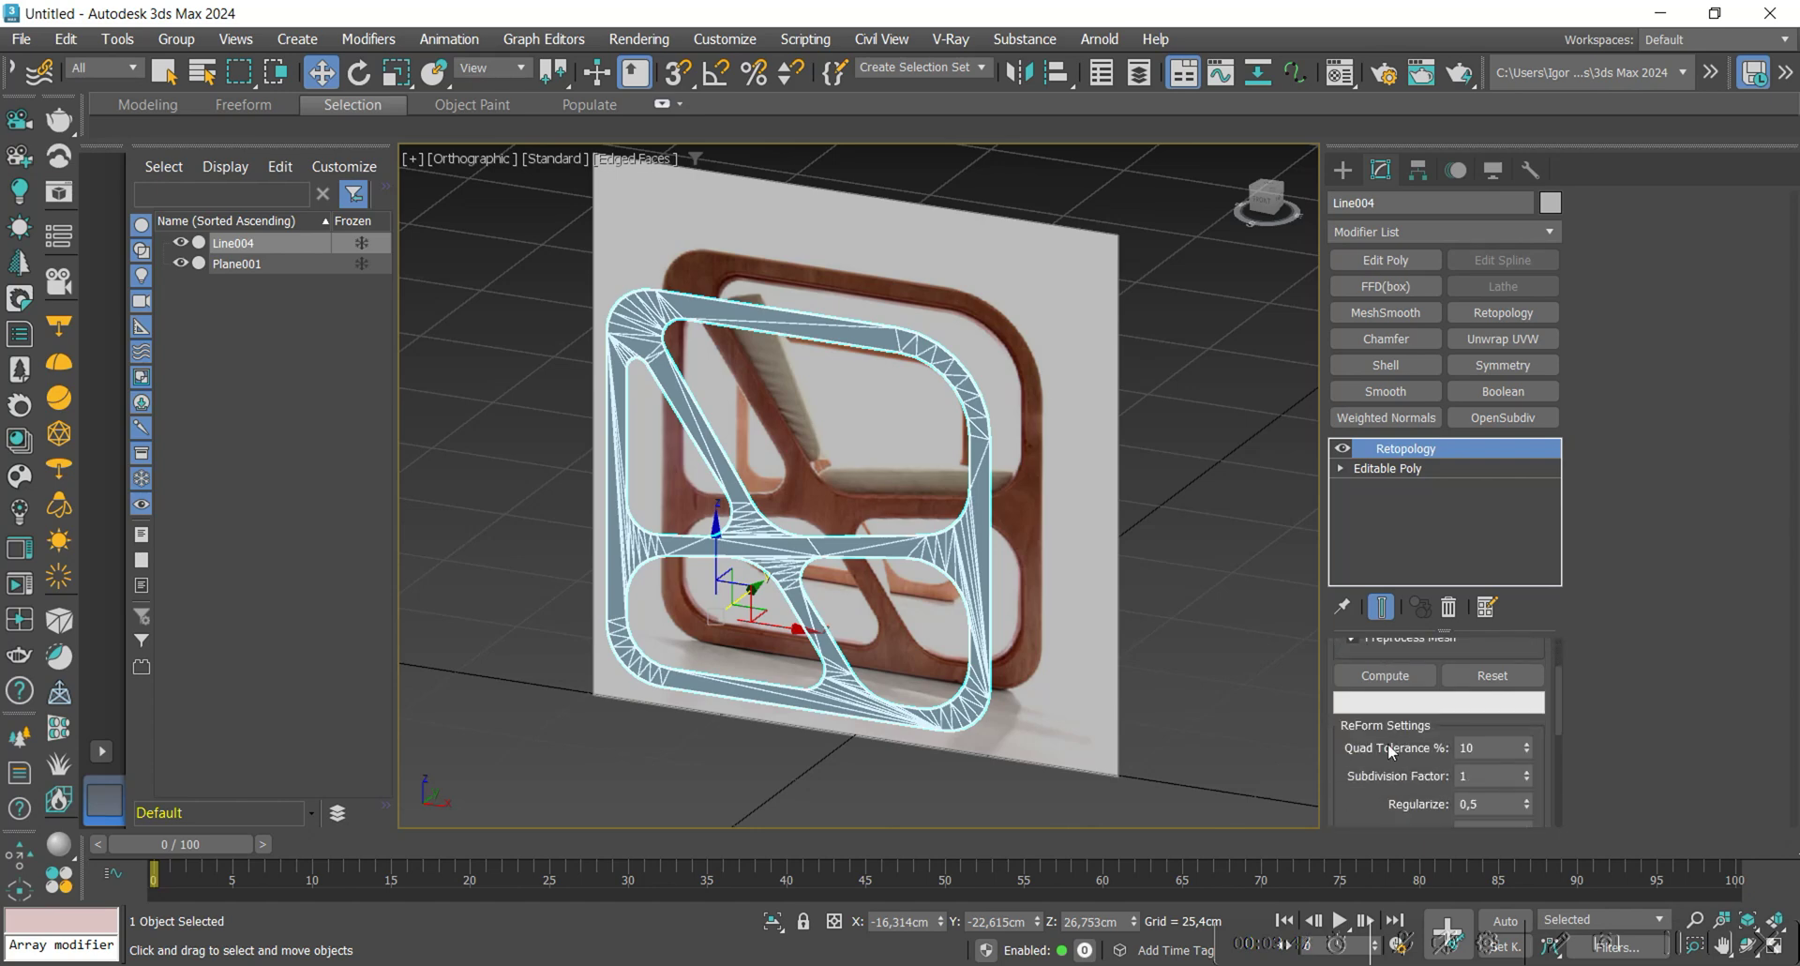
scroll(1404, 728, up, 4)
click(1385, 704)
alt+middle_drag(769, 507, 787, 511)
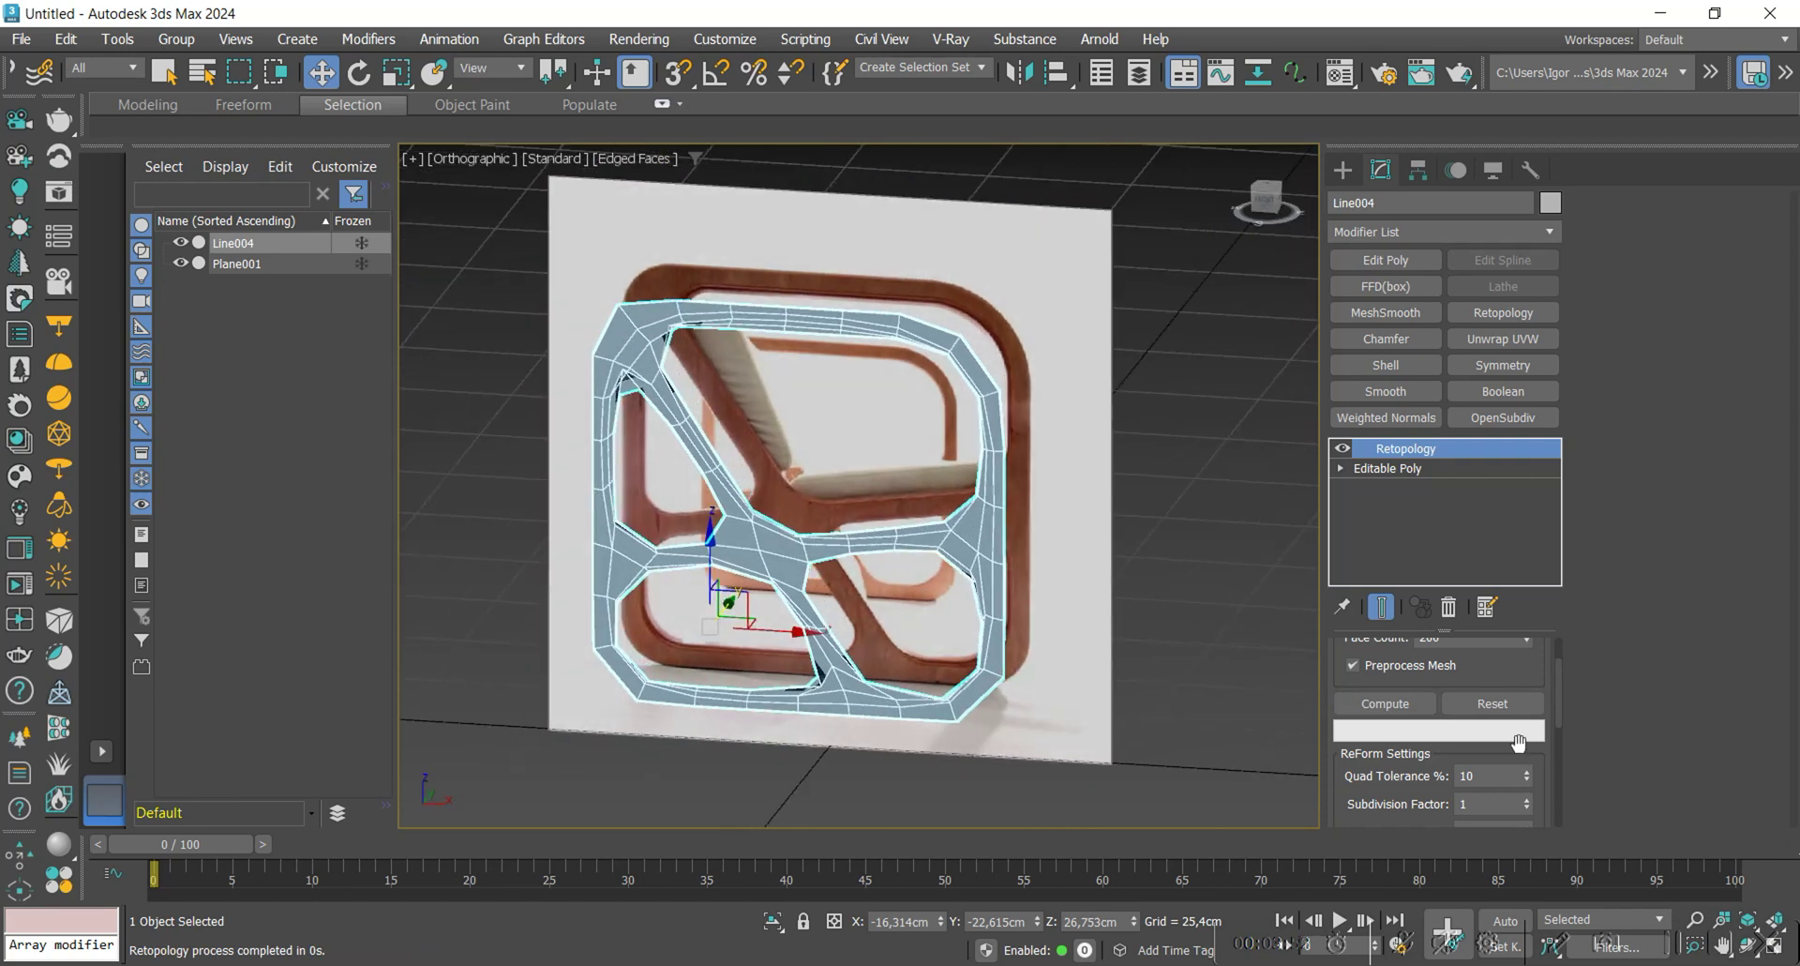
click(1491, 705)
Compute the frame's retopology with a face count of 500 and compare the quad mesh with the reference in front view.
scroll(1463, 694, up, 1)
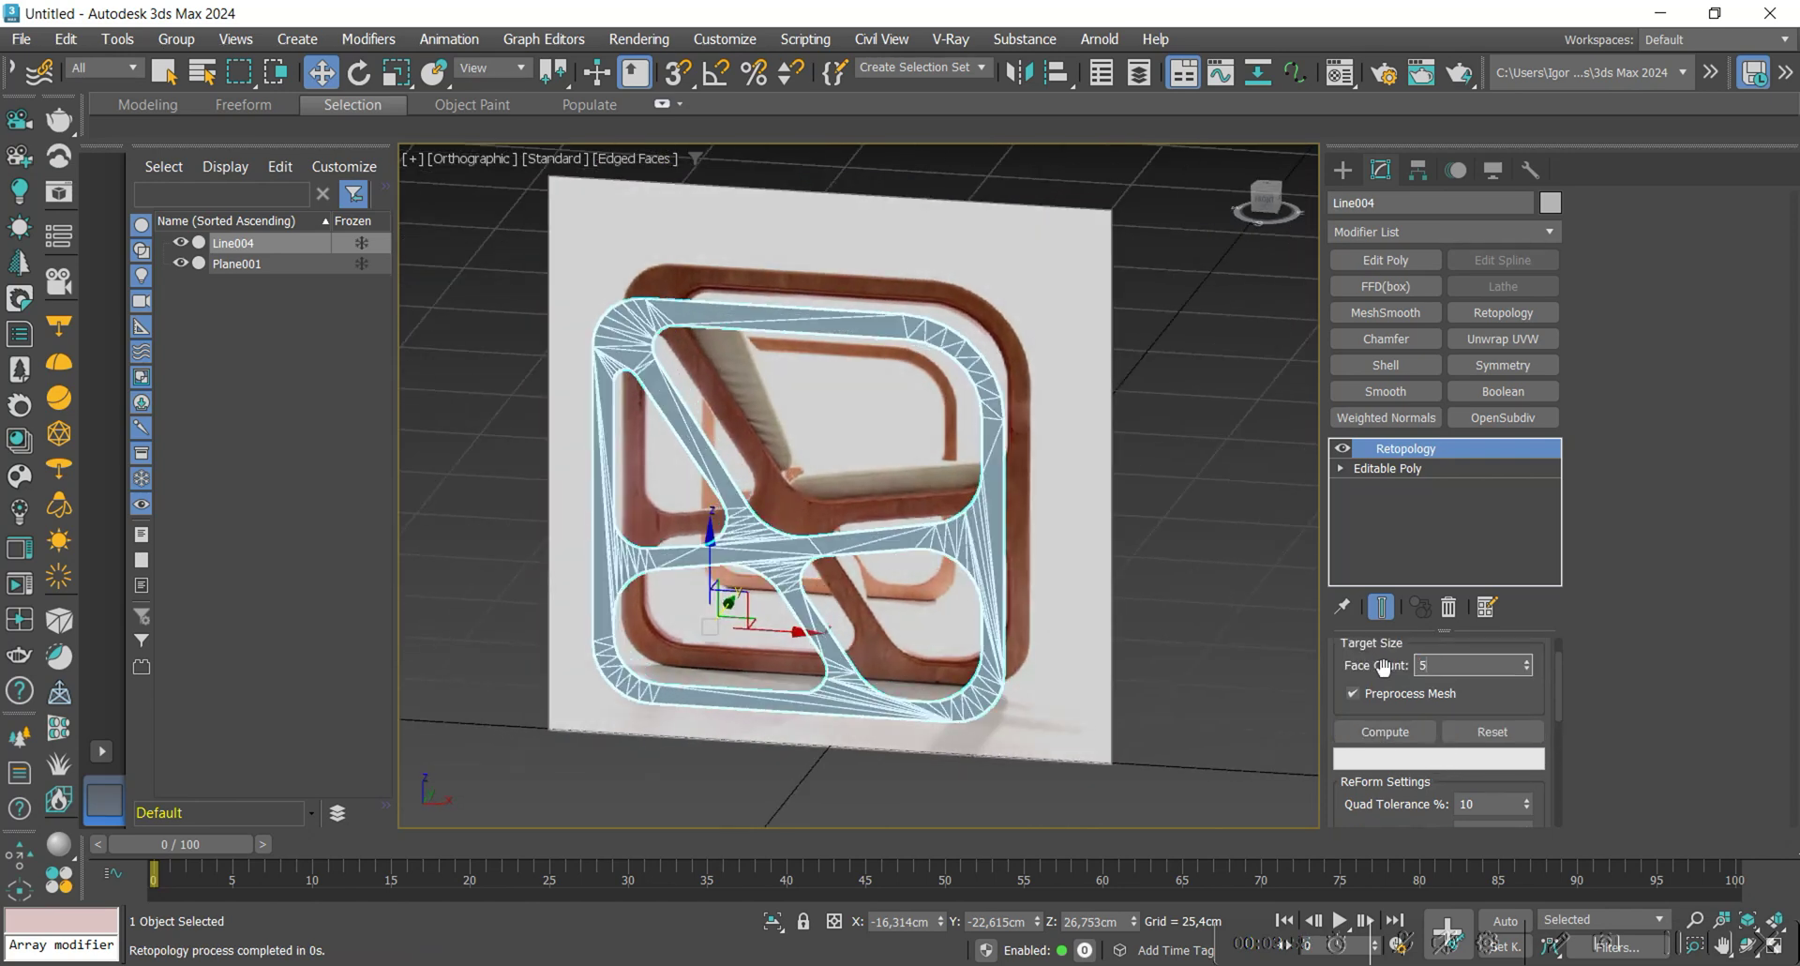
text(00)
click(1385, 731)
alt+middle_drag(692, 542, 825, 486)
key(f)
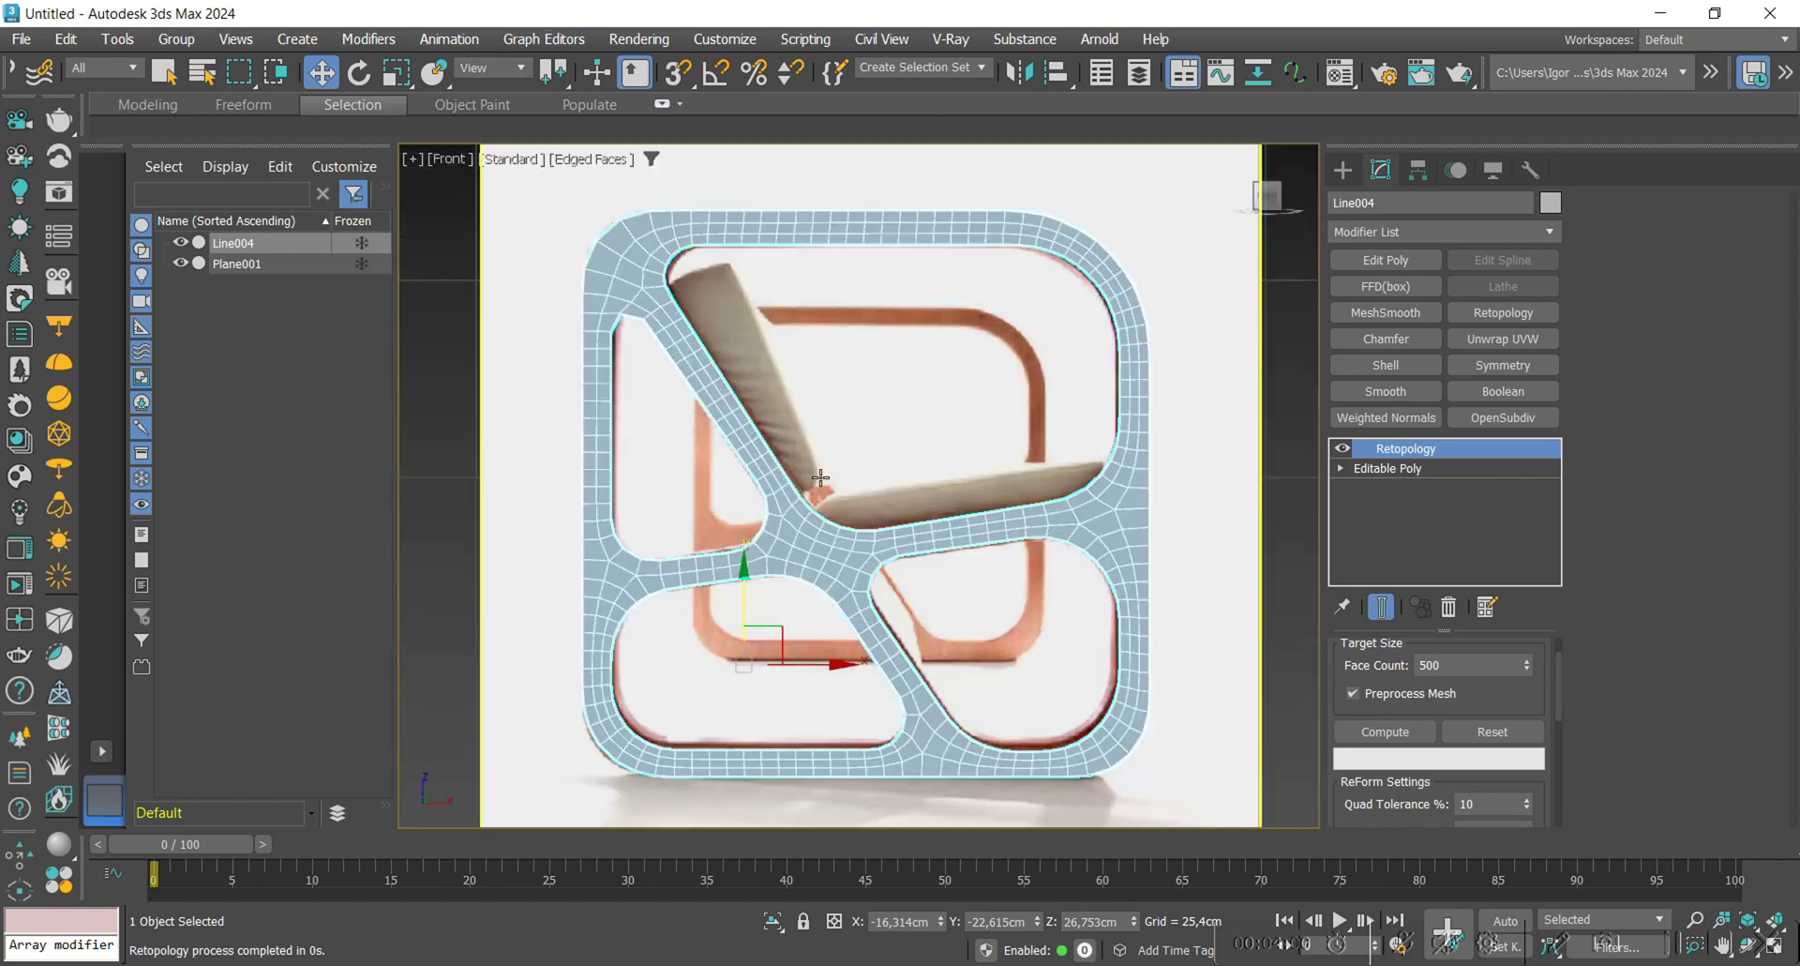
middle_drag(886, 536, 865, 559)
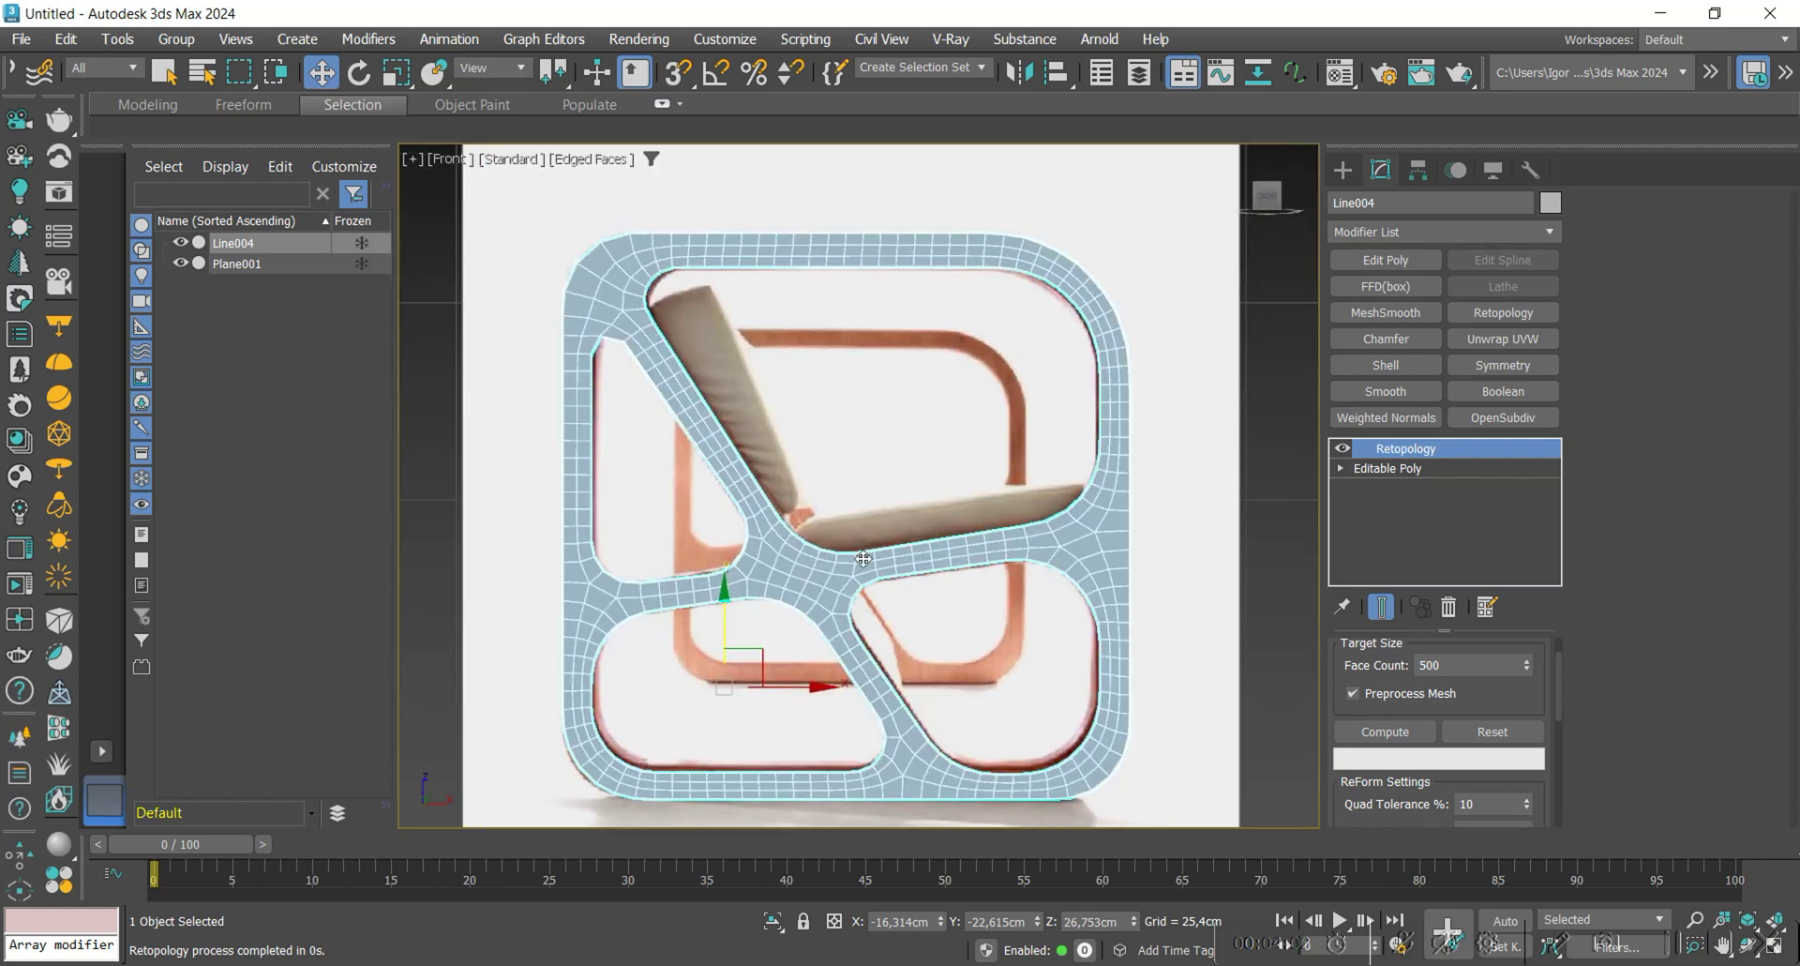
Collapse the retopologized frame to an Editable Poly and inspect the mesh around its upper-left corner.
key(alt+e)
middle_drag(627, 373, 627, 392)
scroll(610, 328, up, 4)
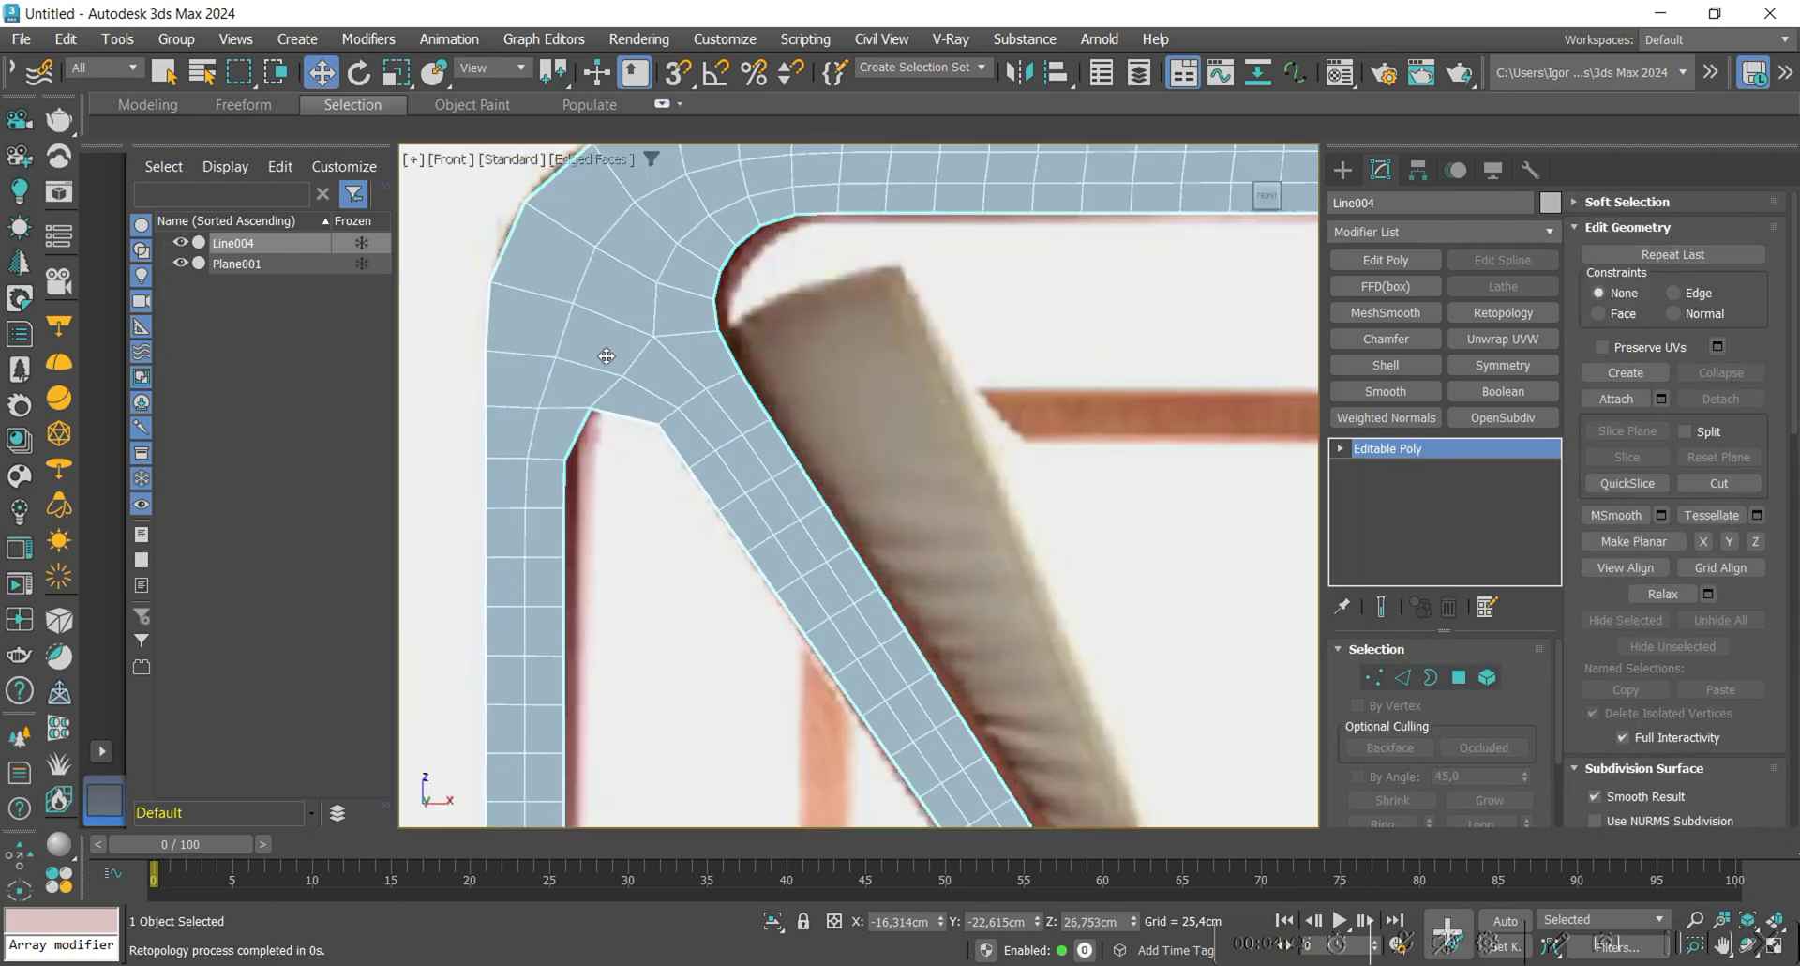
scroll(620, 316, down, 1)
middle_drag(649, 320, 640, 385)
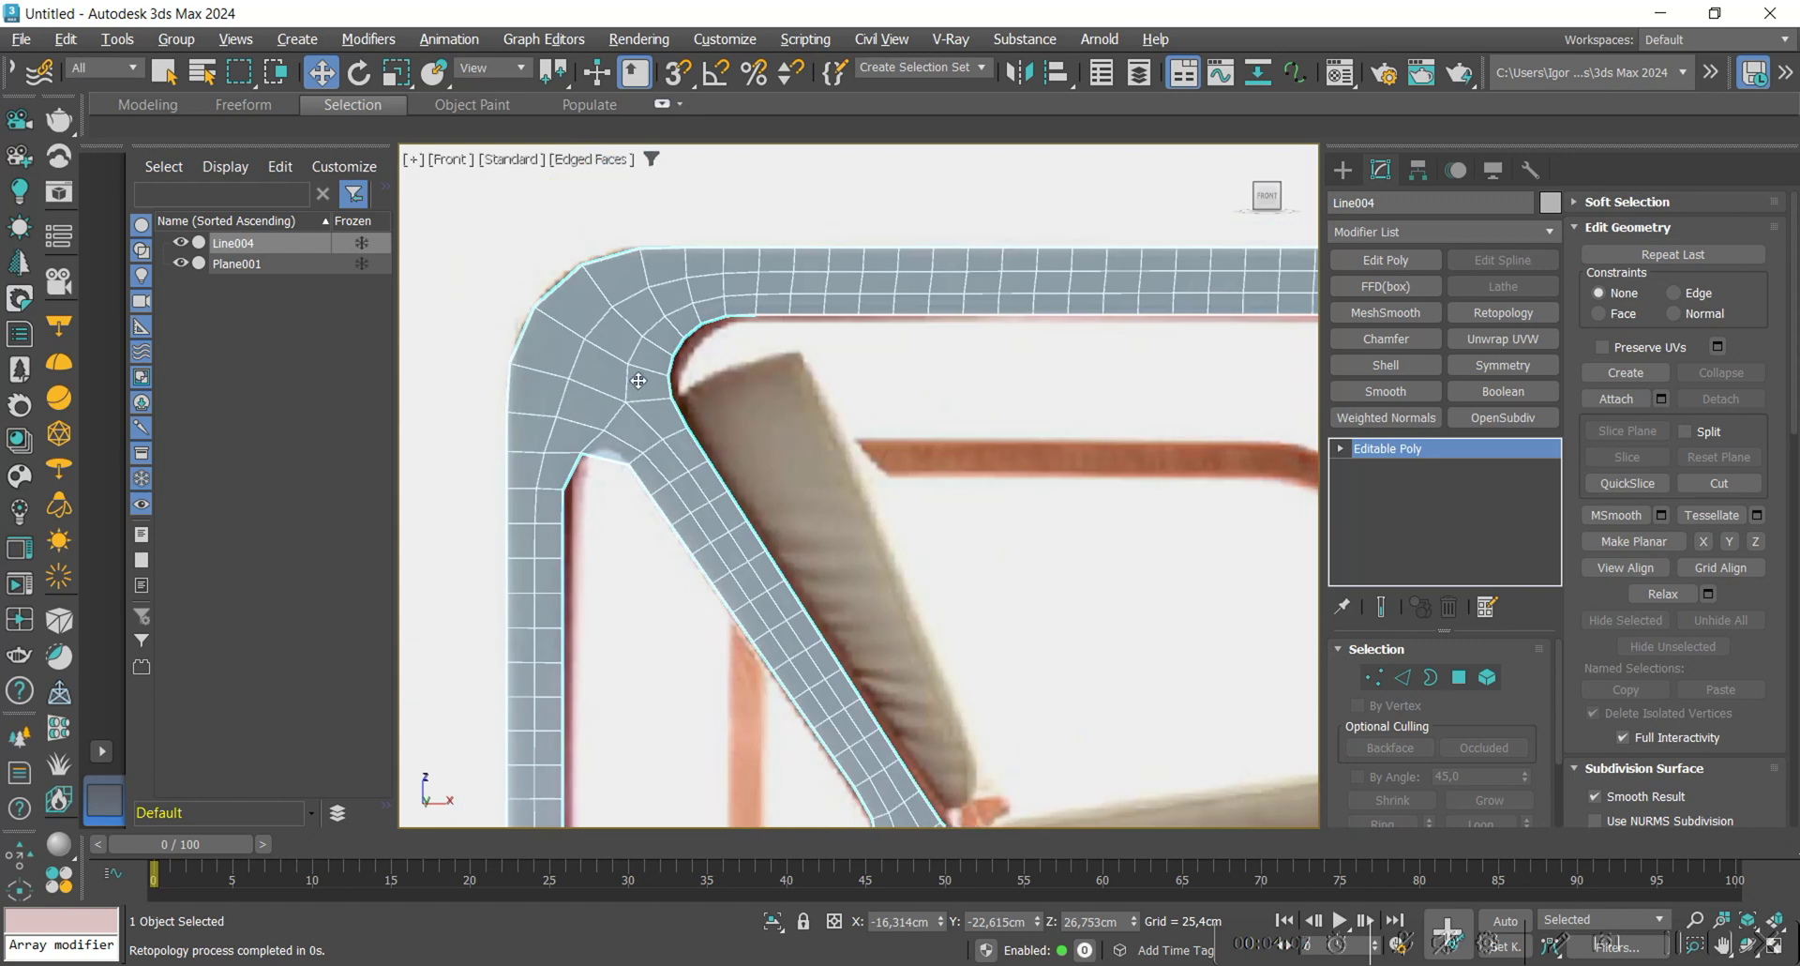
scroll(615, 413, down, 3)
Remove every other cross edge along the upper part of the frame's left vertical bar.
key(2)
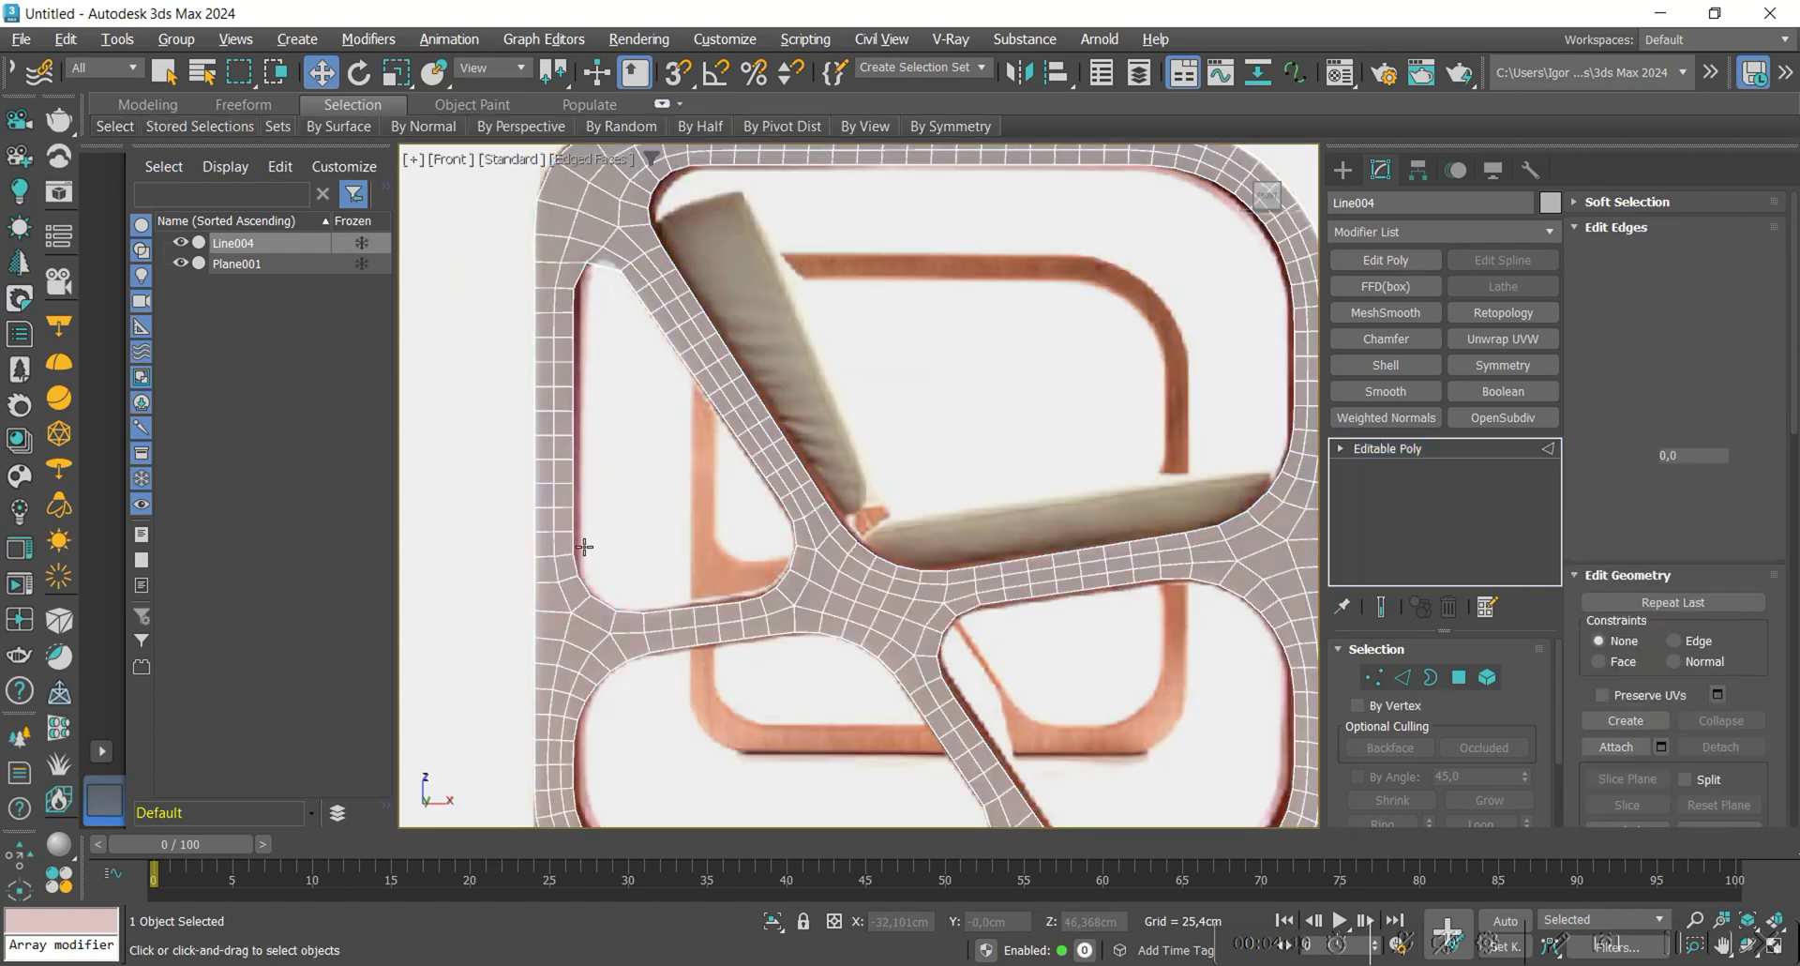
double_click(561, 533)
ctrl+double_click(561, 483)
ctrl+double_click(561, 434)
ctrl+double_click(561, 385)
click(561, 337)
Remove every other cross edge along the diagonal brace behind the backrest, including their vertices.
click(675, 307)
ctrl+click(698, 344)
ctrl+click(727, 385)
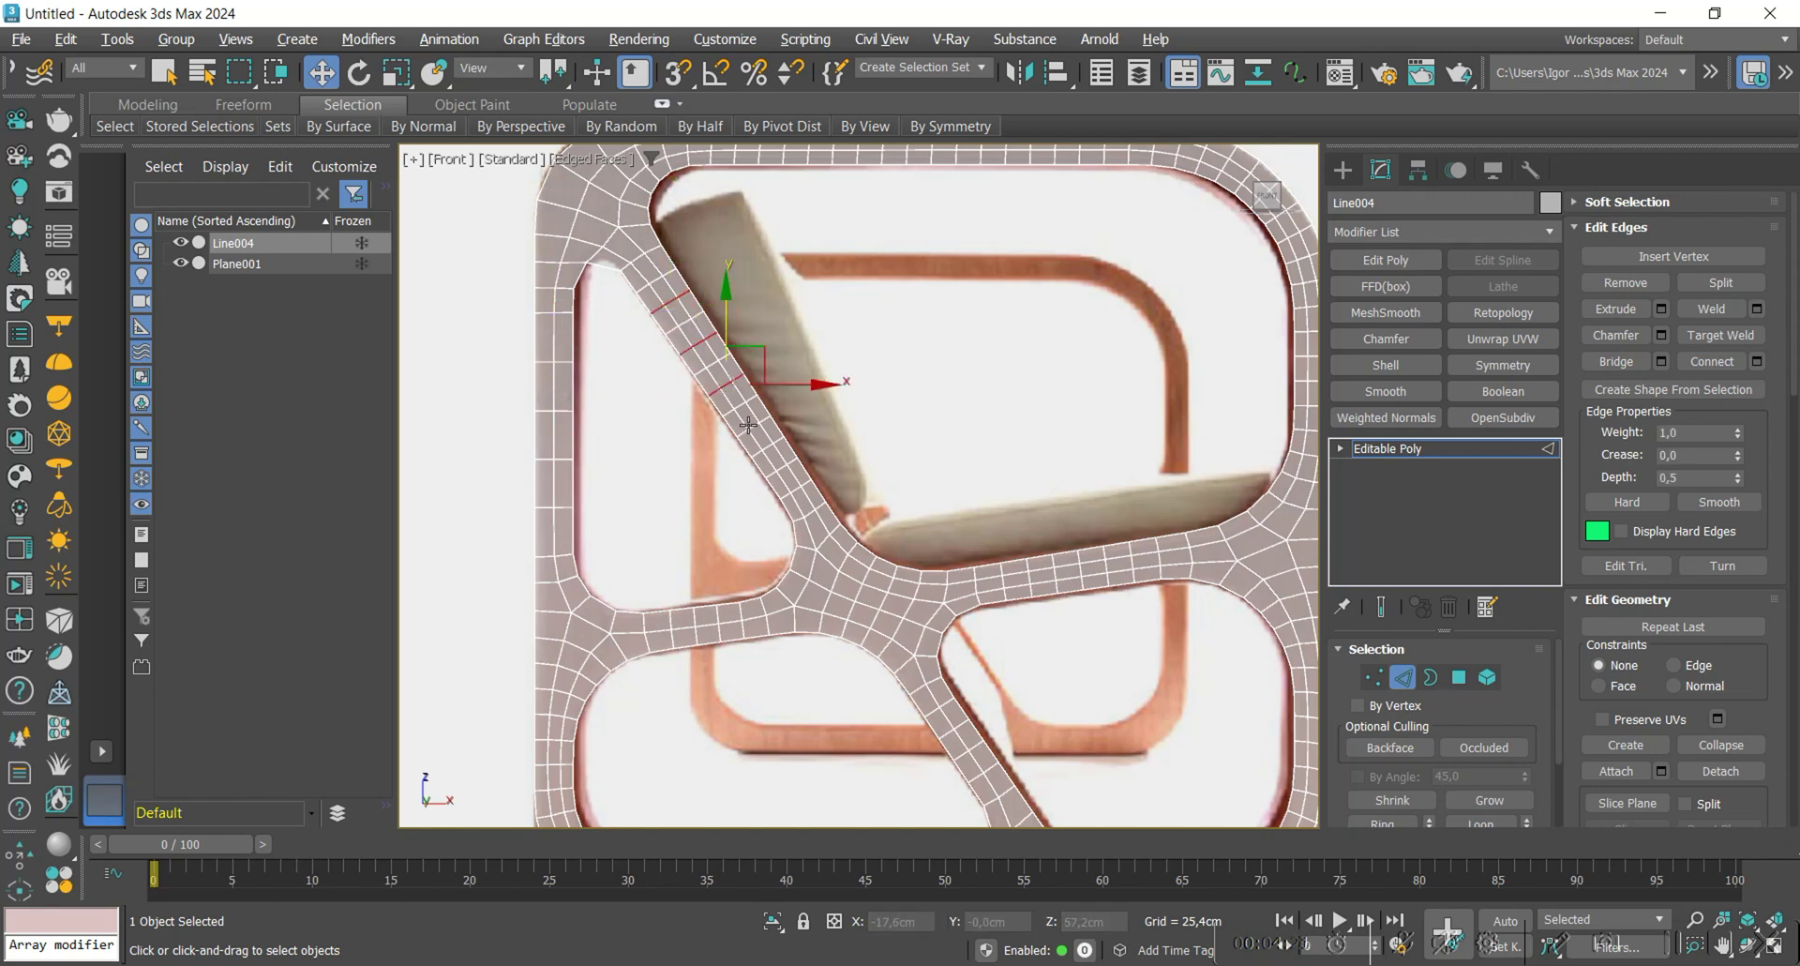
ctrl+click(755, 427)
key(ctrl+BackSpace)
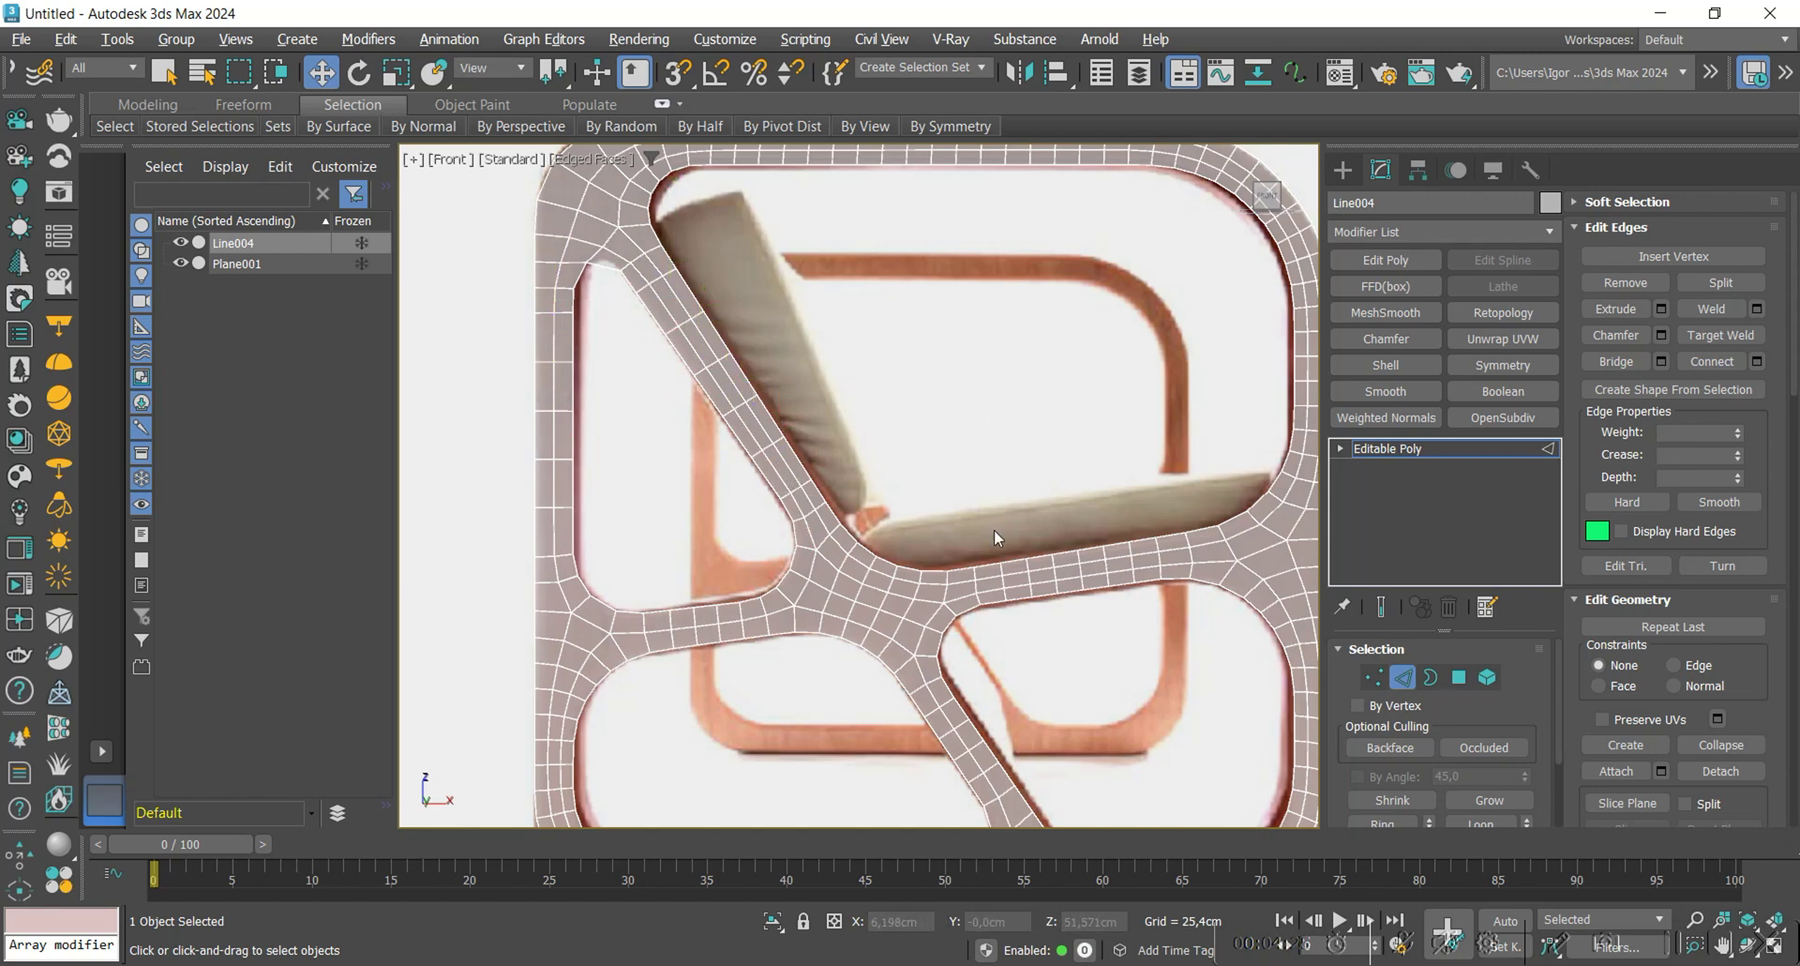
Remove every other cross edge along the sloping rail under the seat cushion.
middle_drag(1082, 382, 1020, 379)
double_click(942, 594)
ctrl+click(1009, 593)
double_click(970, 586)
ctrl+double_click(1010, 574)
key(ctrl+z)
ctrl+double_click(1021, 581)
ctrl+double_click(1072, 576)
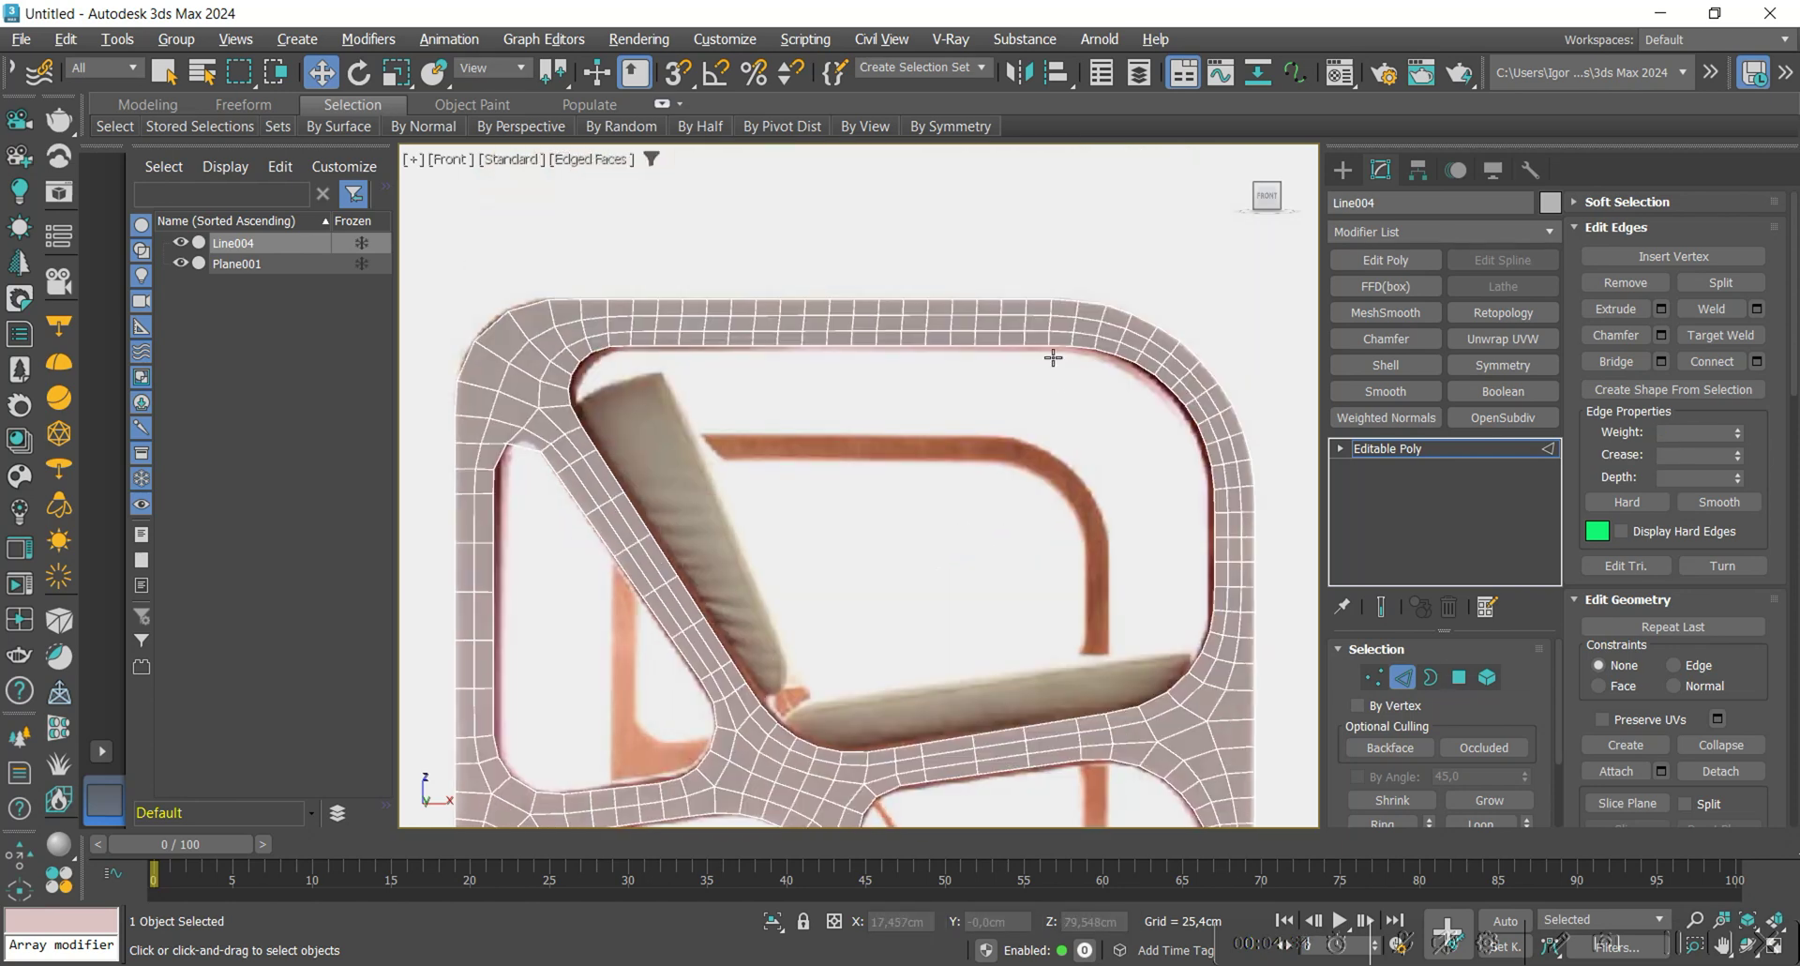
Remove every other cross edge along the frame's top rail.
click(1000, 324)
ctrl+click(950, 324)
ctrl+click(902, 323)
ctrl+click(853, 323)
ctrl+click(802, 324)
ctrl+click(754, 324)
ctrl+click(660, 322)
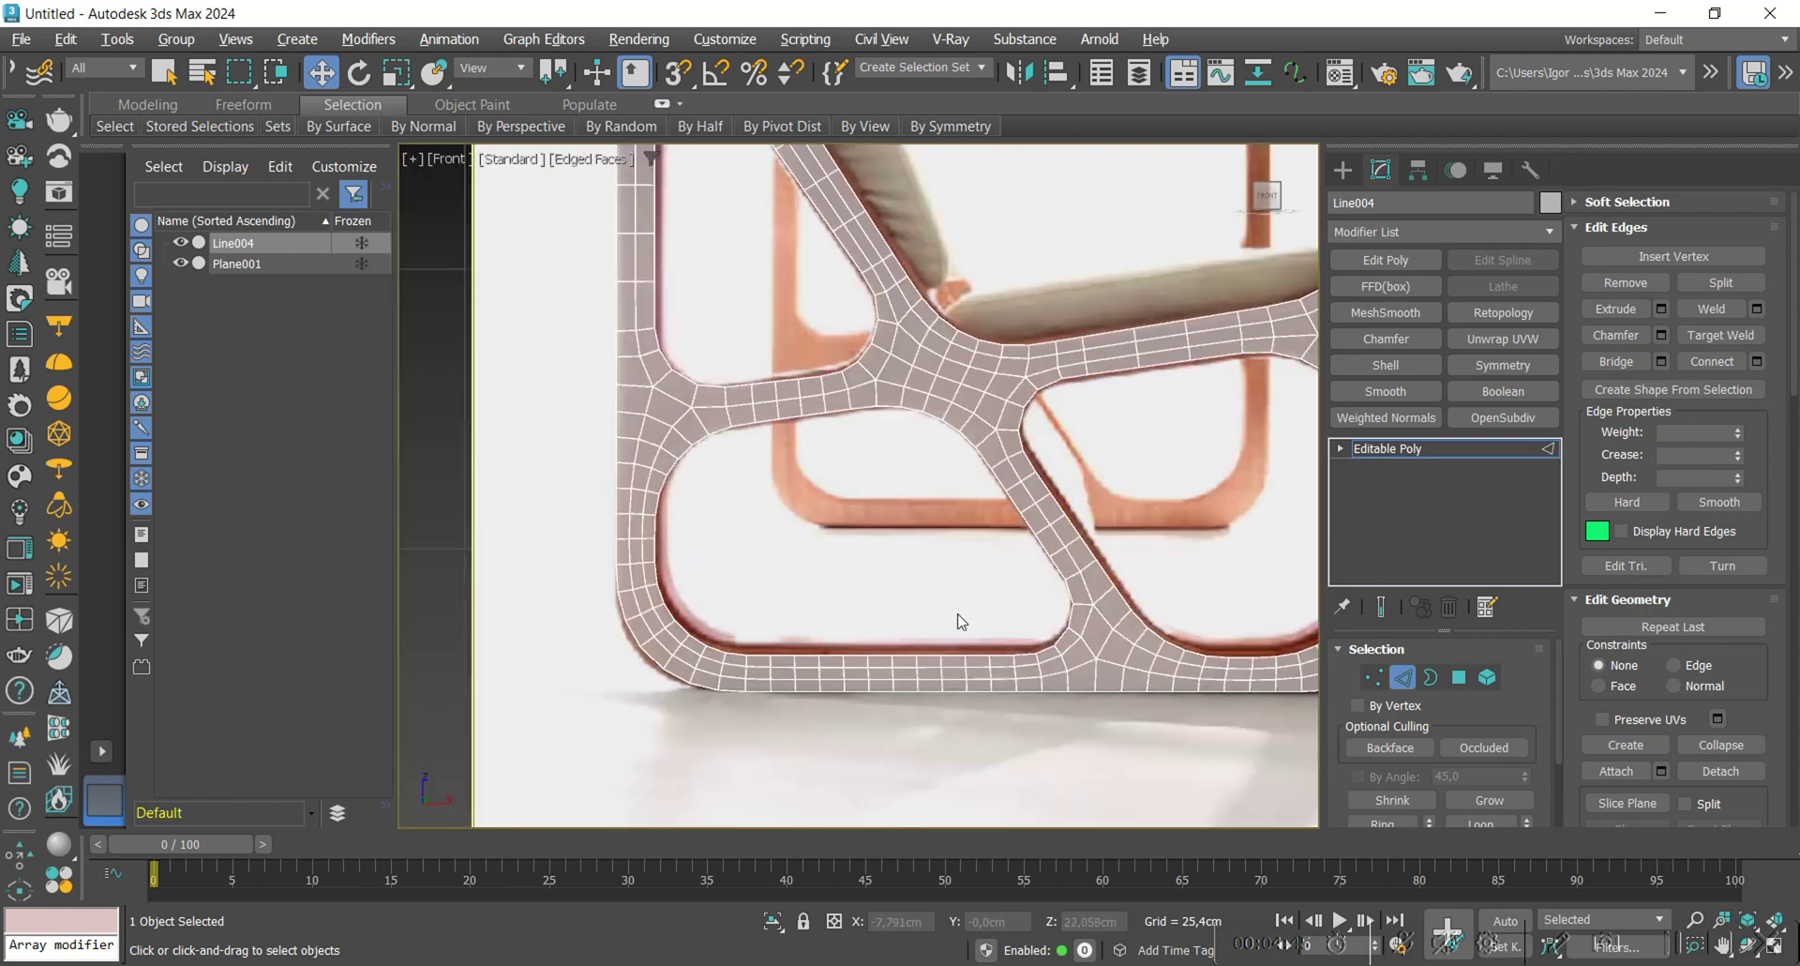
Remove every other cross edge along the bottom rail below the lower-left opening, including their vertices.
double_click(991, 671)
ctrl+double_click(942, 671)
ctrl+double_click(894, 672)
ctrl+double_click(845, 672)
ctrl+double_click(812, 667)
ctrl+click(796, 671)
key(ctrl+BackSpace)
Move the vertices at the top of the left triangular opening toward the rounded corner in the image.
middle_drag(790, 515, 769, 617)
middle_drag(736, 426, 721, 607)
middle_drag(699, 540, 697, 555)
scroll(600, 316, up, 4)
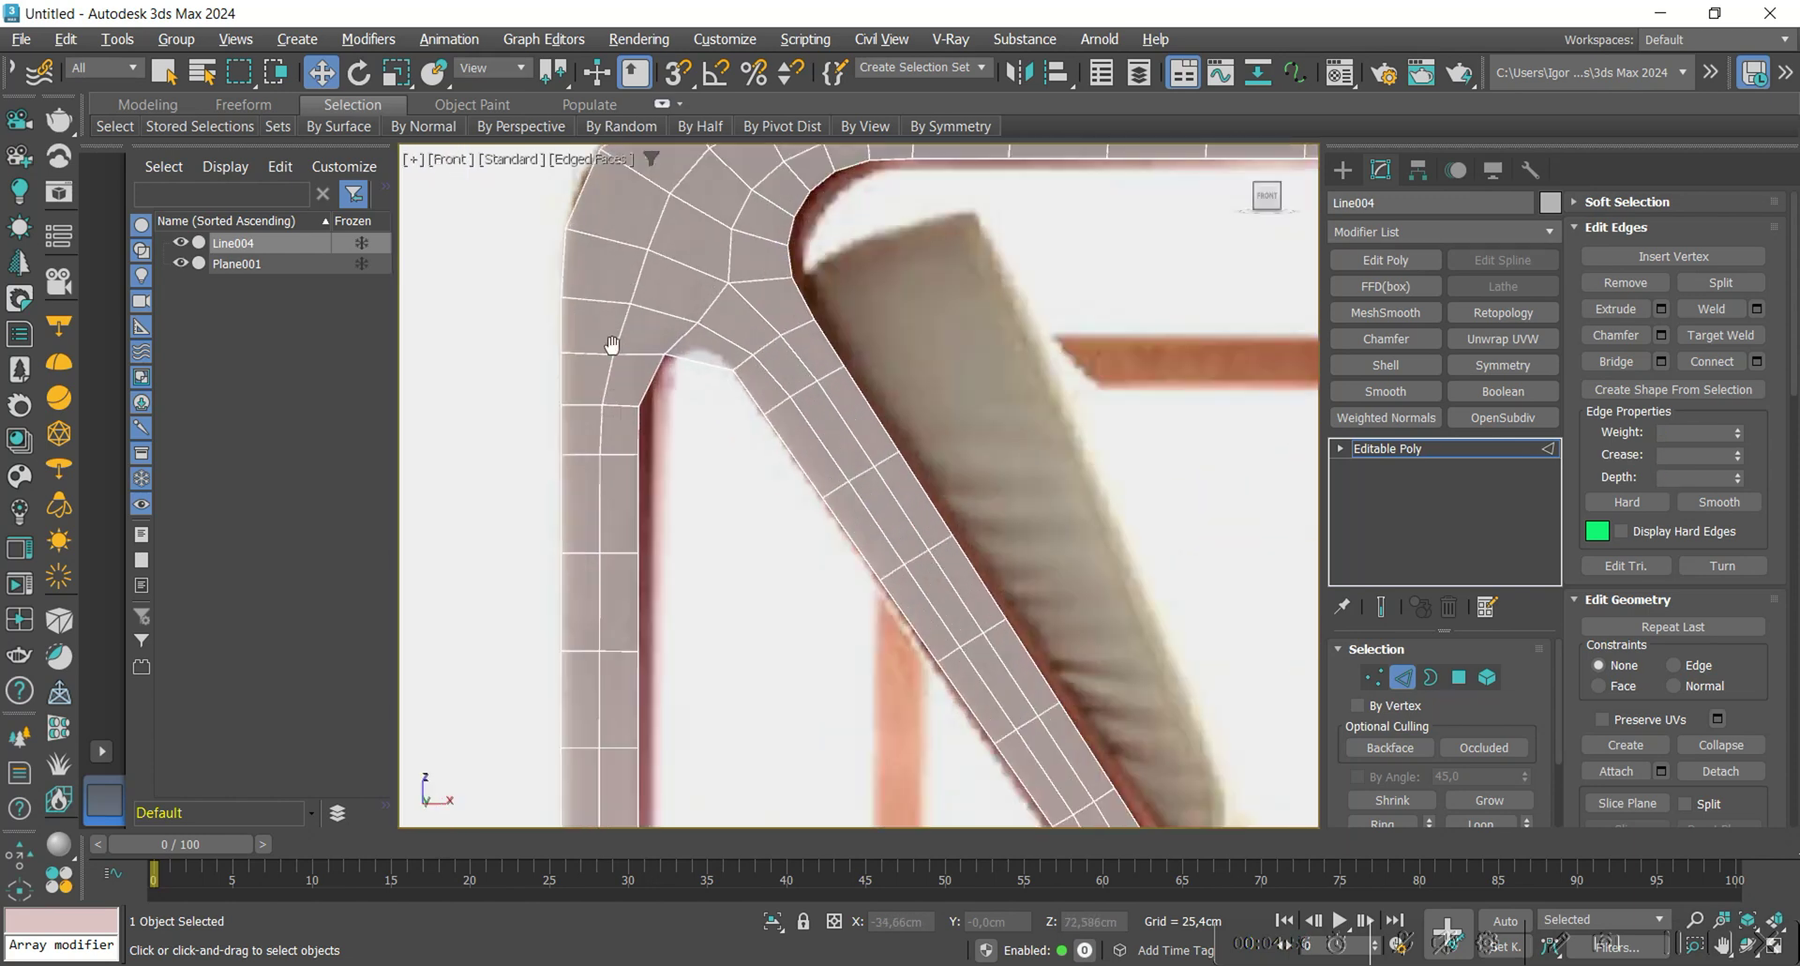
key(w)
key(1)
scroll(647, 385, up, 1)
click(654, 386)
click(676, 420)
drag(669, 354, 687, 343)
Shift the vertex rows of the left bar beside the triangular opening's top upward to even out the mesh.
click(561, 361)
drag(518, 342, 630, 368)
drag(558, 310, 557, 234)
drag(587, 385, 544, 319)
click(683, 405)
click(641, 387)
drag(642, 384, 645, 369)
click(666, 401)
Insert an edge loop across the diagonal brace's upper end and move the adjoining vertices to round the left opening's top.
middle_drag(793, 347, 784, 422)
key(alt+1)
shift+click(791, 366)
right_click(776, 378)
click(722, 434)
click(725, 444)
drag(725, 425, 647, 446)
click(670, 464)
click(666, 475)
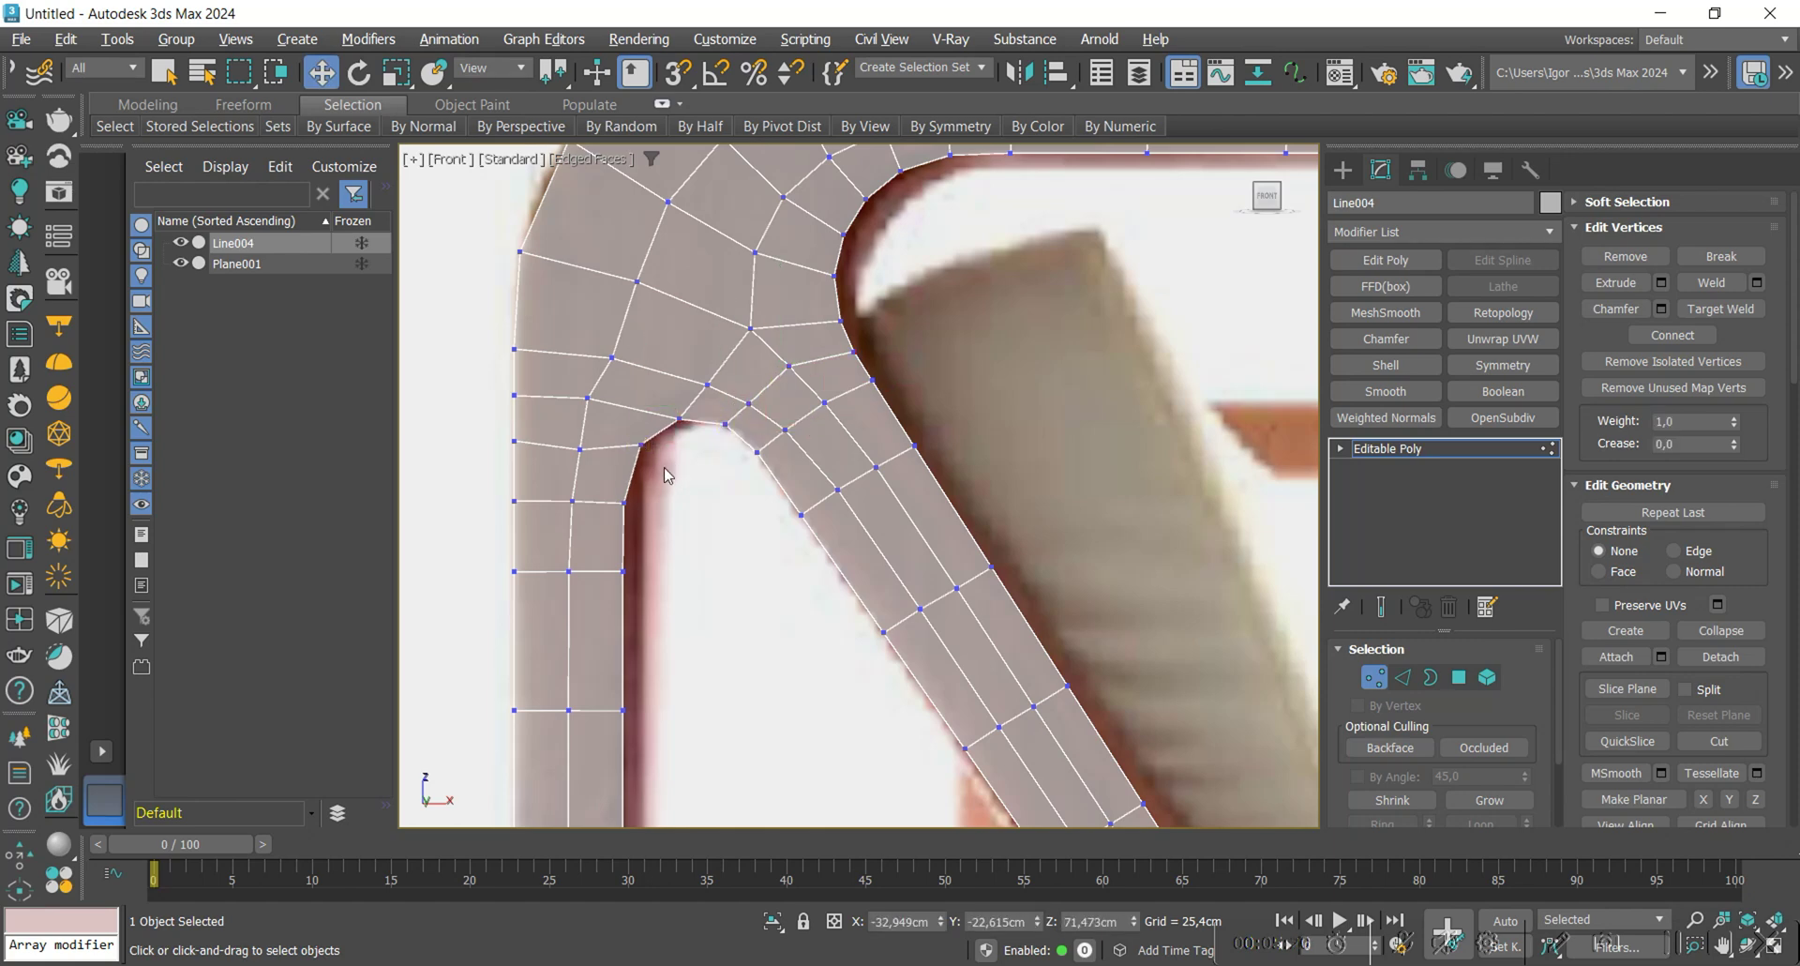
Replace the slanted edge at the left opening's rounded top with a cut from the inner vertex above, and adjust its rim vertex.
key(2)
click(687, 399)
click(643, 403)
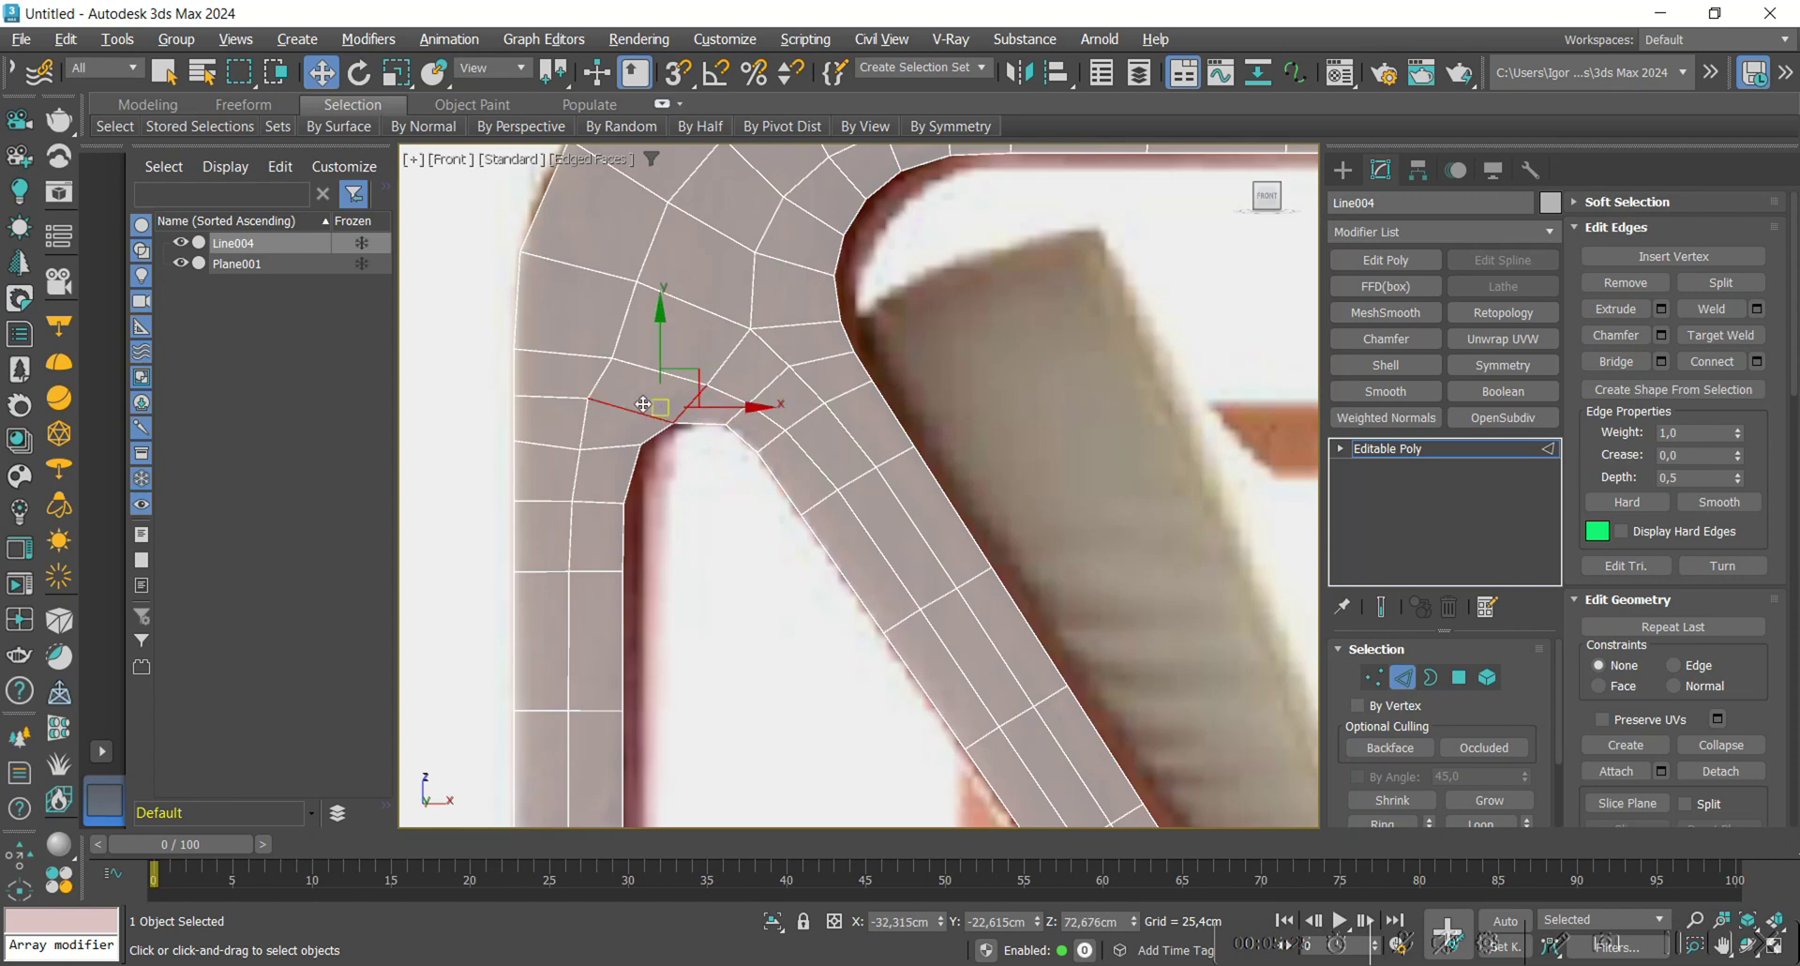
key(1)
key(alt+c)
click(613, 357)
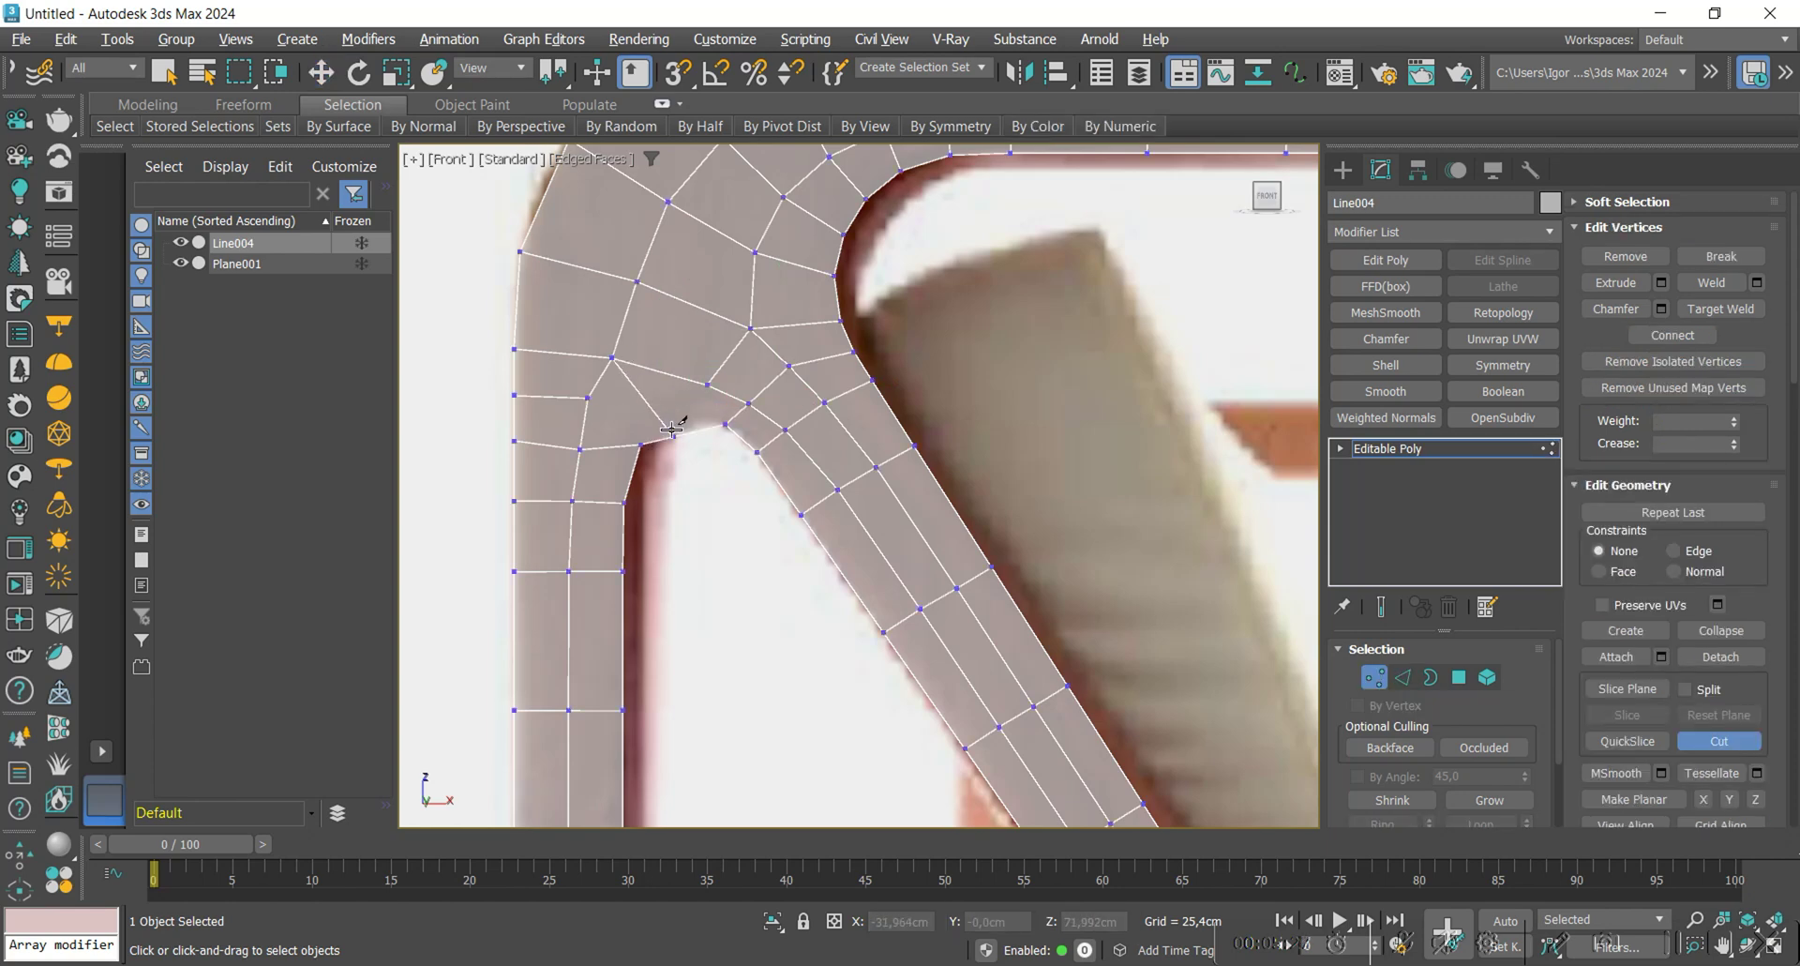
click(673, 434)
key(w)
click(674, 437)
drag(670, 429, 667, 422)
click(689, 458)
Target-weld the inner vertex above the left opening's rounded top to the neighbouring vertex on the left bar's upper end.
key(alt+c)
key(w)
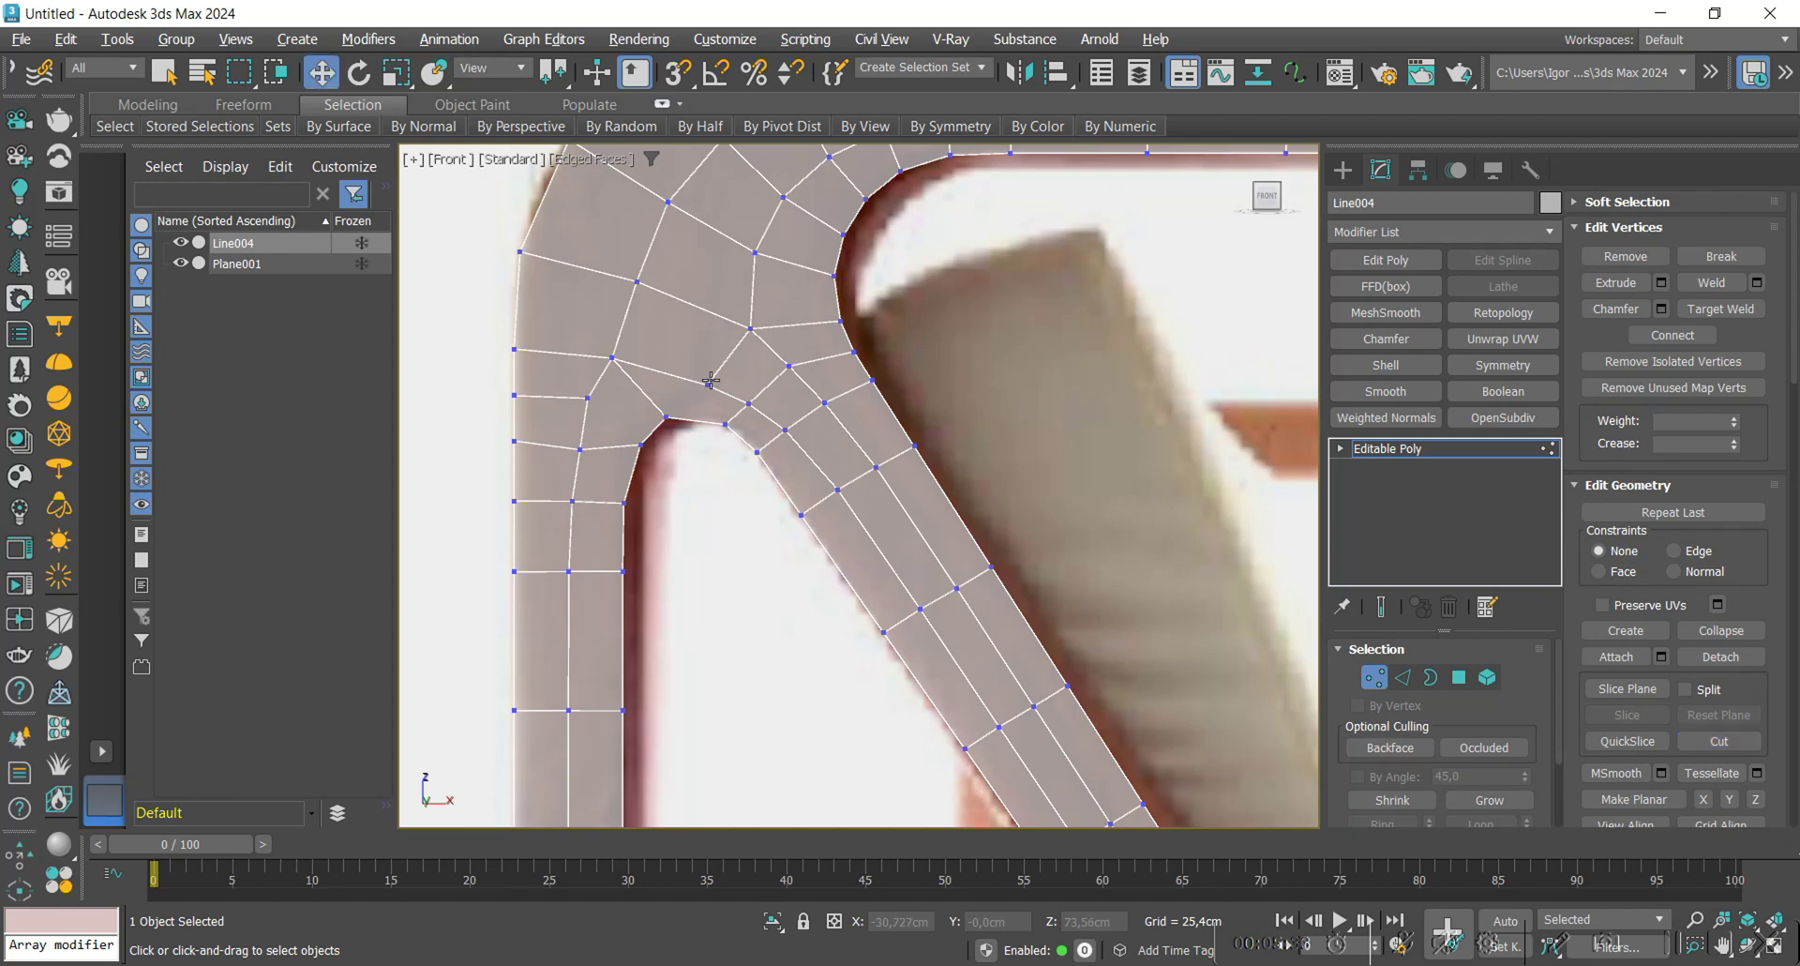
click(707, 384)
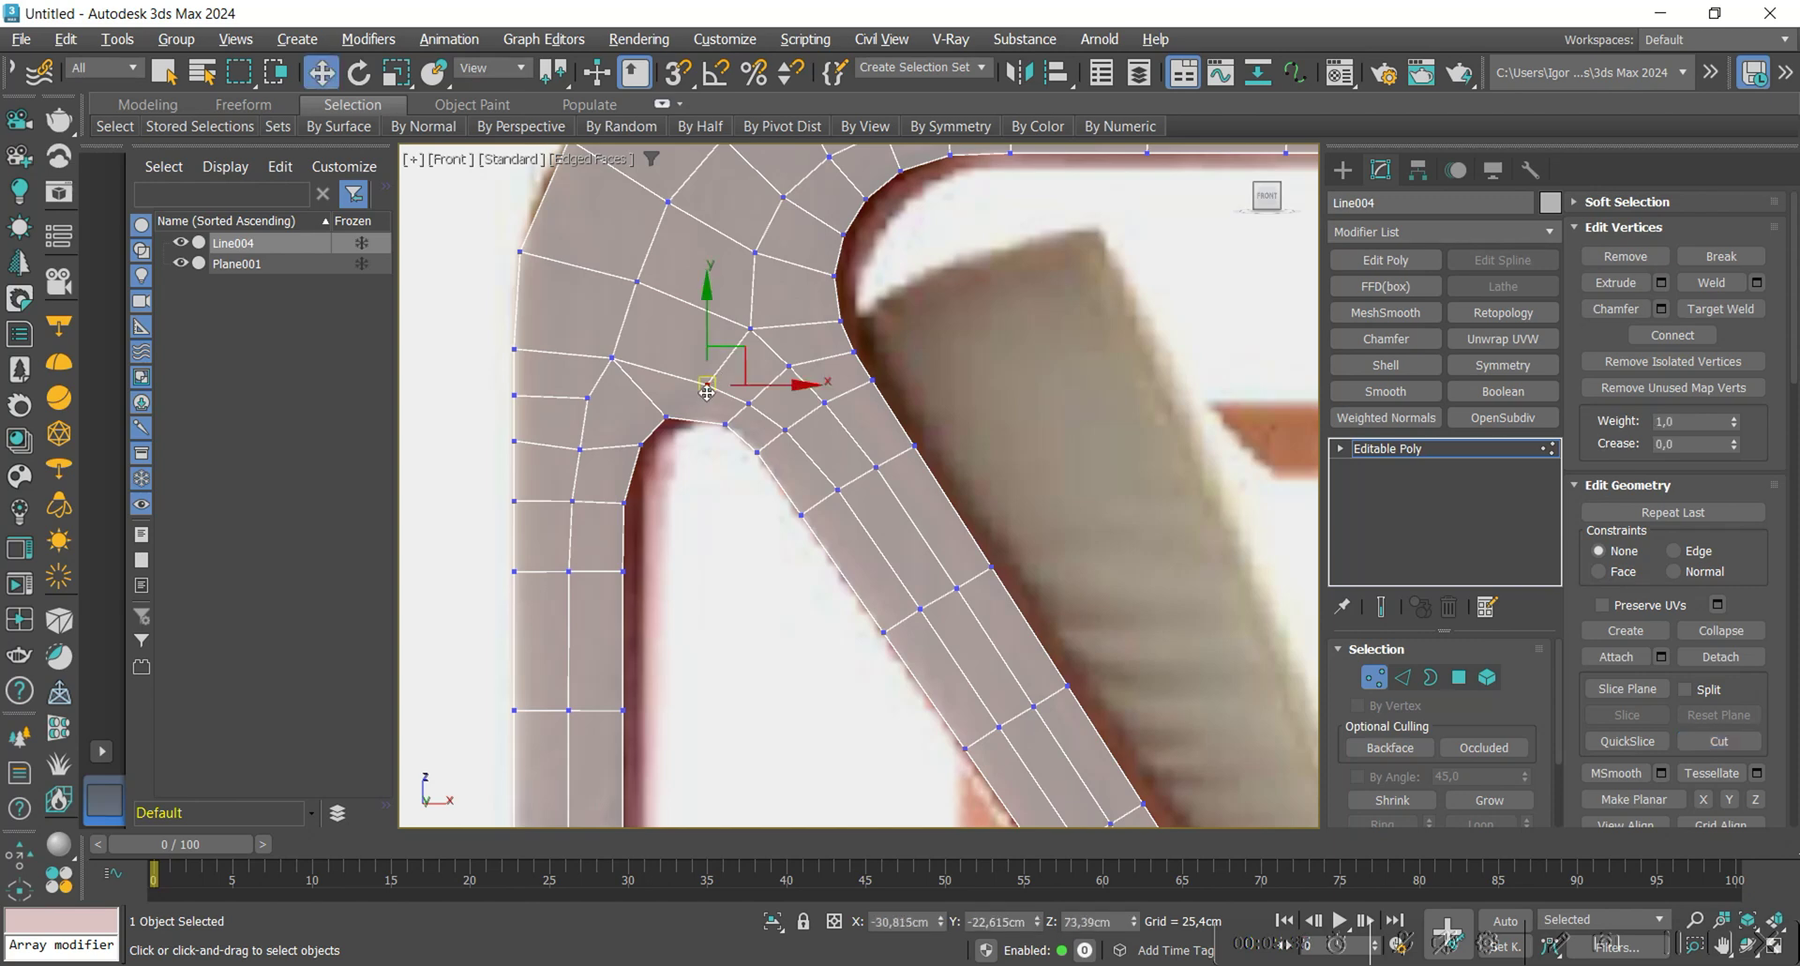
key(ctrl+shift+w)
click(708, 385)
click(612, 357)
click(611, 360)
Remove the surplus edges between the left bar's upper end and the inner vertices above the left opening.
key(w)
key(2)
click(559, 380)
key(ctrl+BackSpace)
click(651, 368)
click(669, 346)
key(ctrl+BackSpace)
key(1)
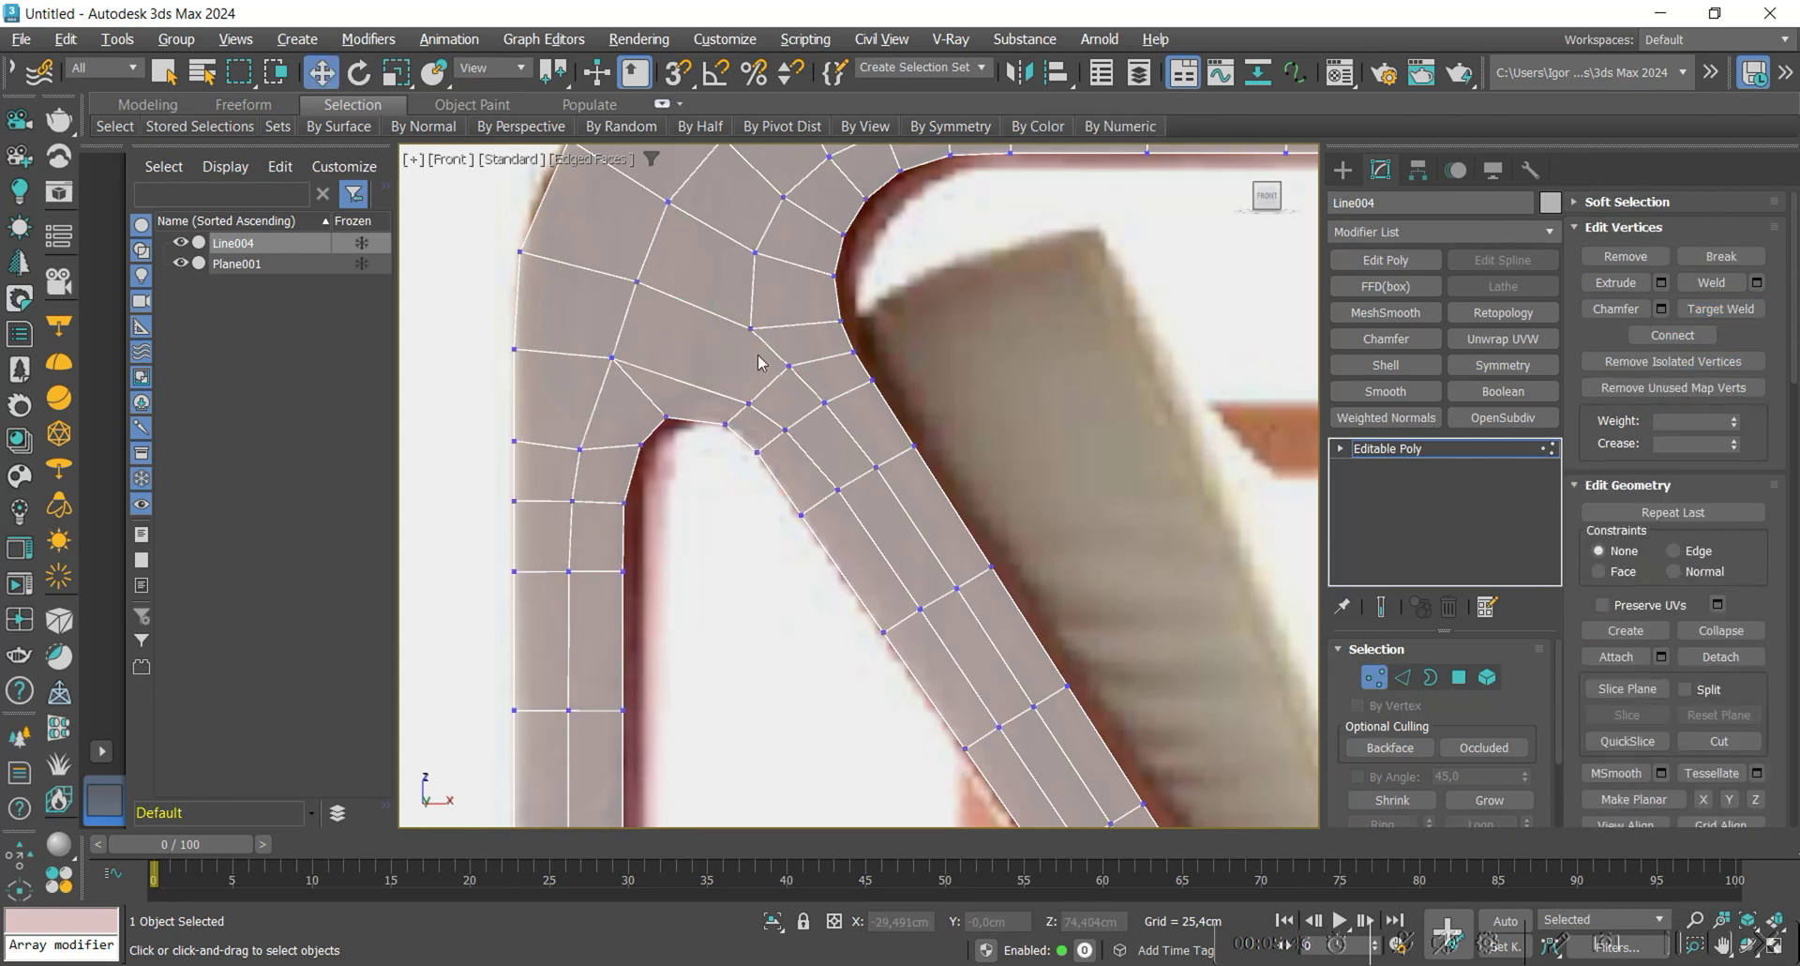
Cut an edge from the left opening's rounded top to the inner vertex above, and adjust the vertices around the cut.
key(alt+c)
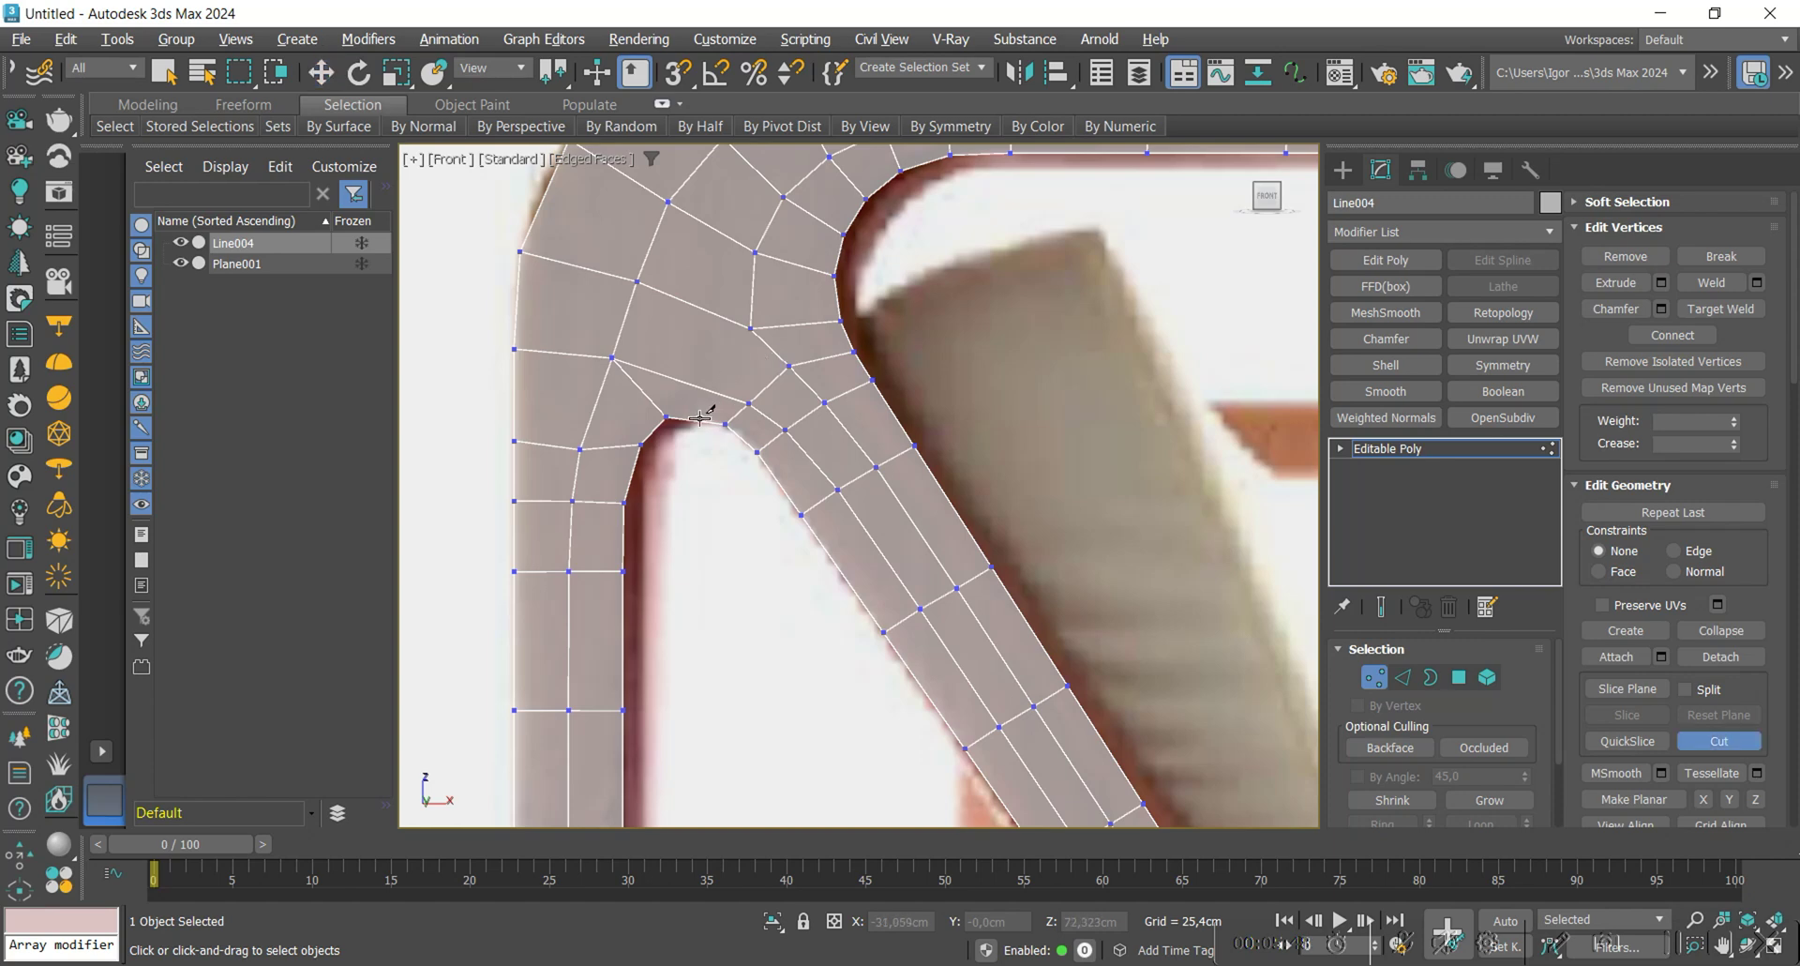
click(748, 327)
right_click(748, 328)
drag(749, 328, 725, 308)
click(668, 418)
drag(669, 434, 705, 340)
click(686, 437)
scroll(687, 422, up, 2)
click(656, 401)
Shift the vertex row at the left bar's upper end upward to even out the quads, and finish vertex editing.
drag(583, 330, 583, 320)
drag(543, 461, 549, 444)
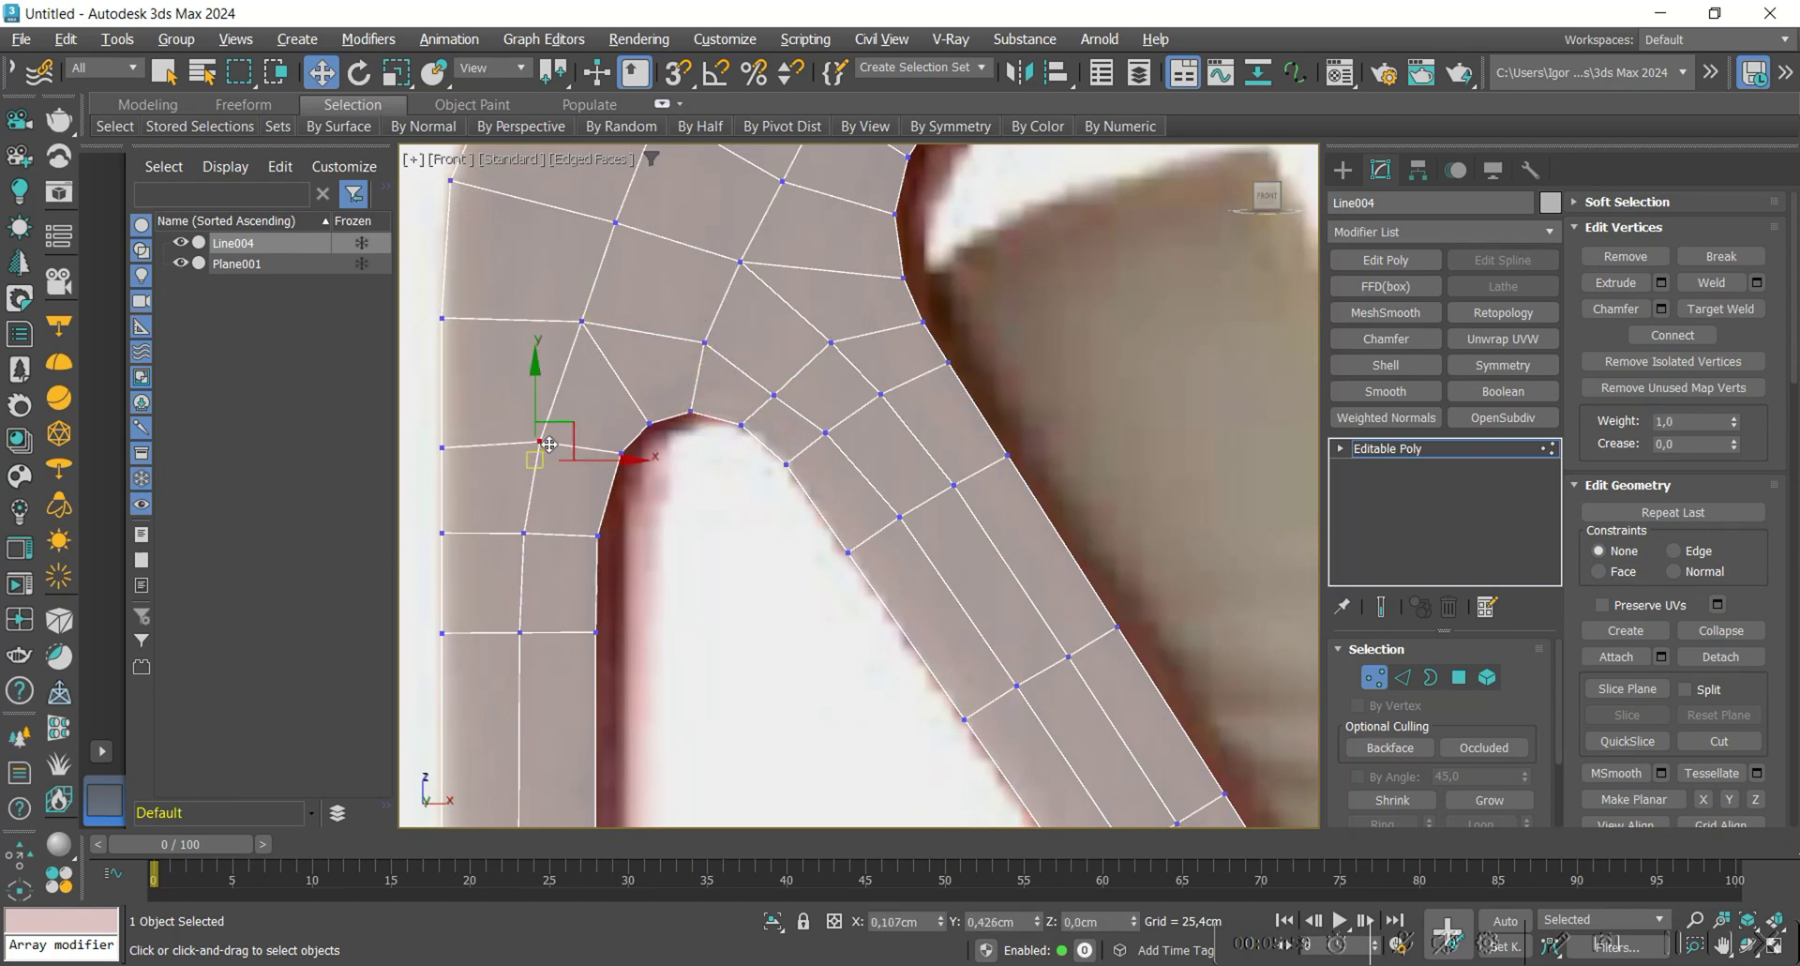
click(442, 447)
drag(444, 386, 444, 361)
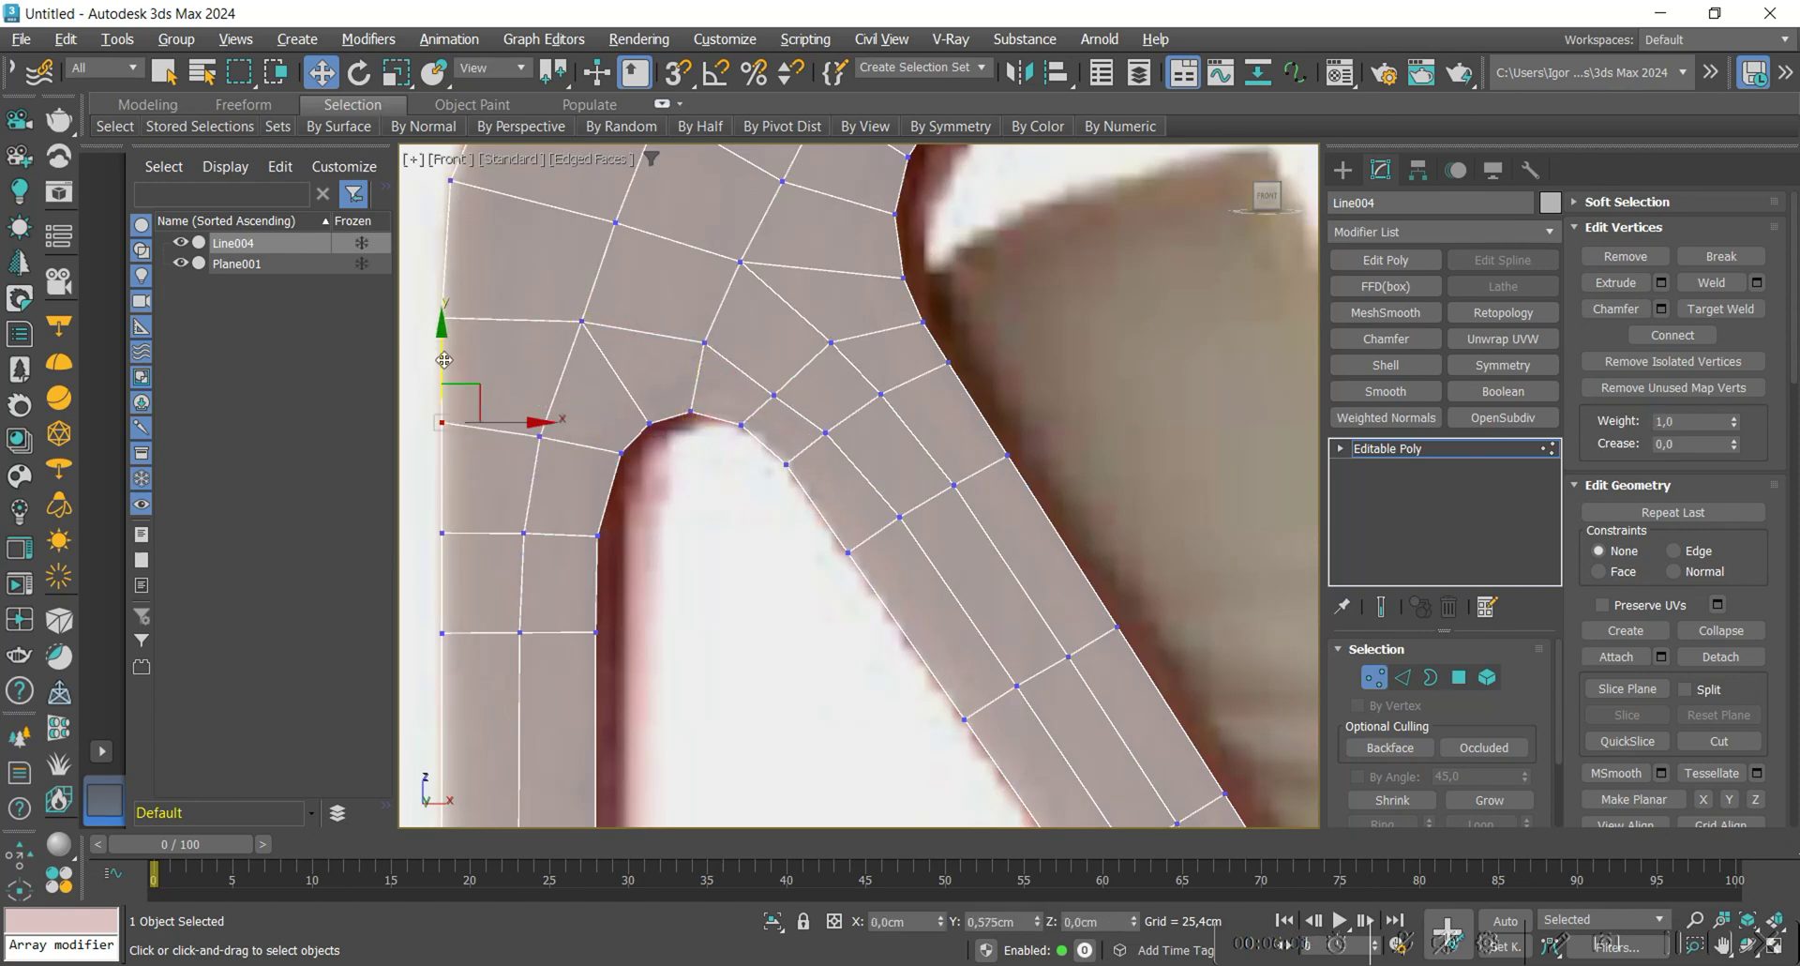
scroll(694, 474, down, 2)
click(628, 514)
scroll(699, 551, down, 5)
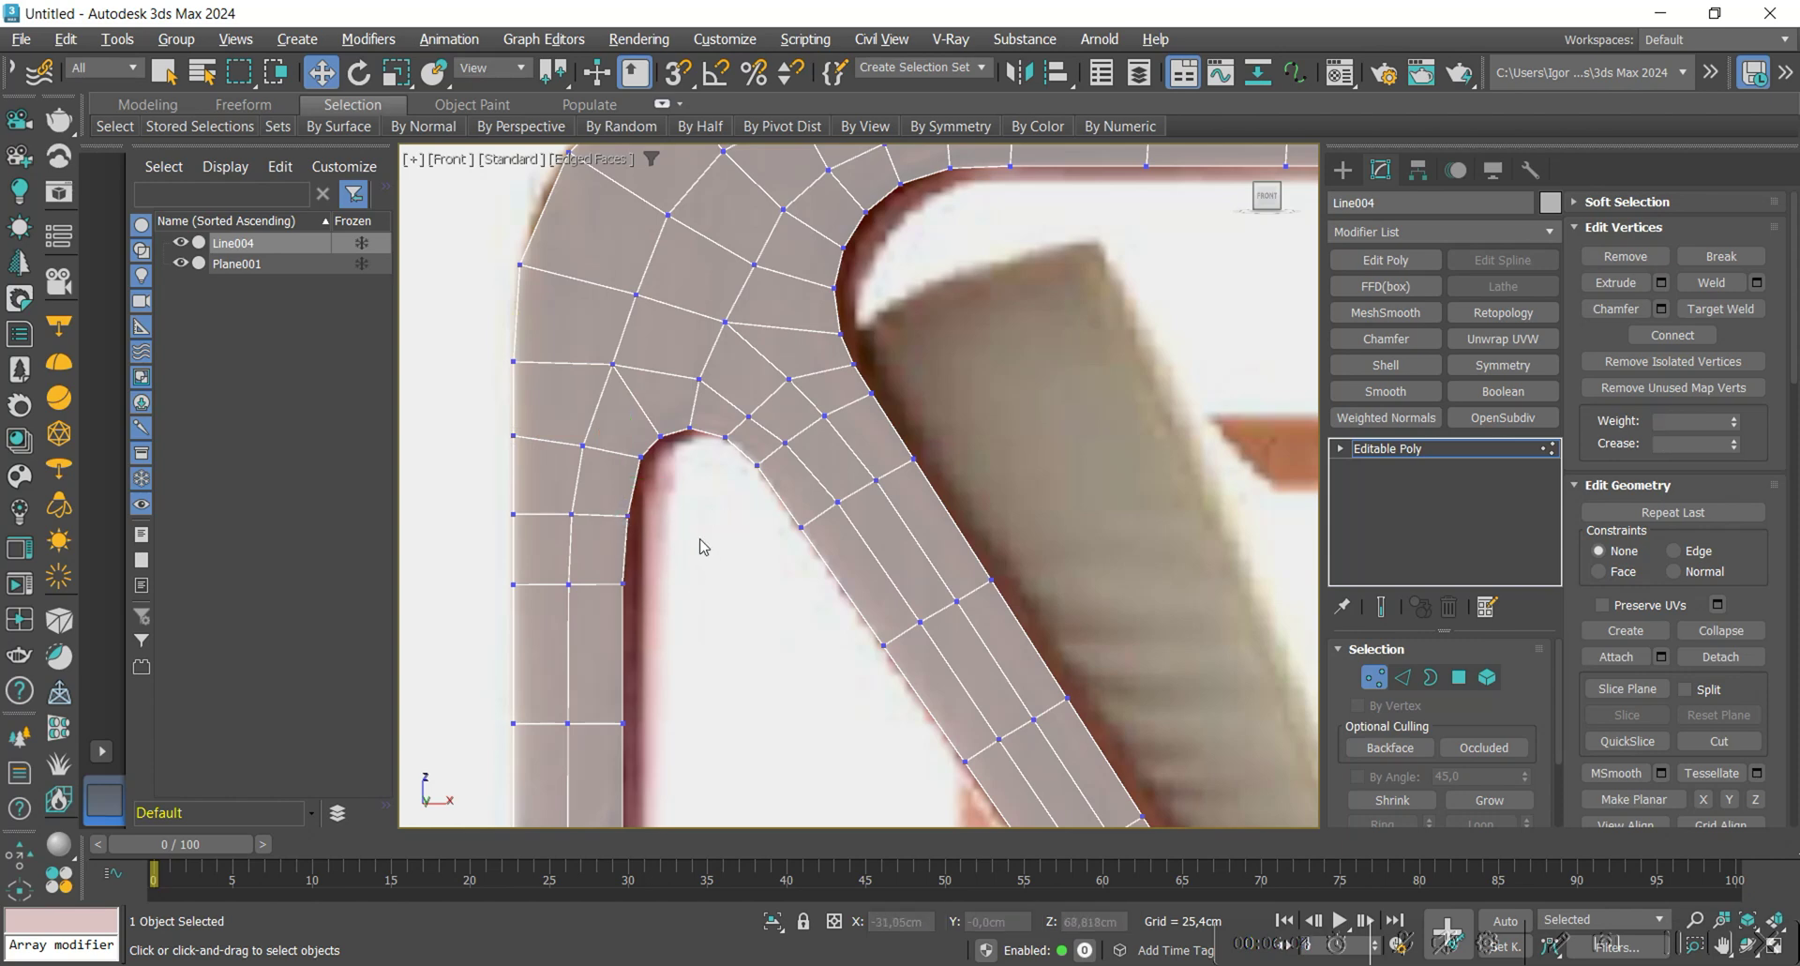
key(1)
scroll(646, 393, down, 3)
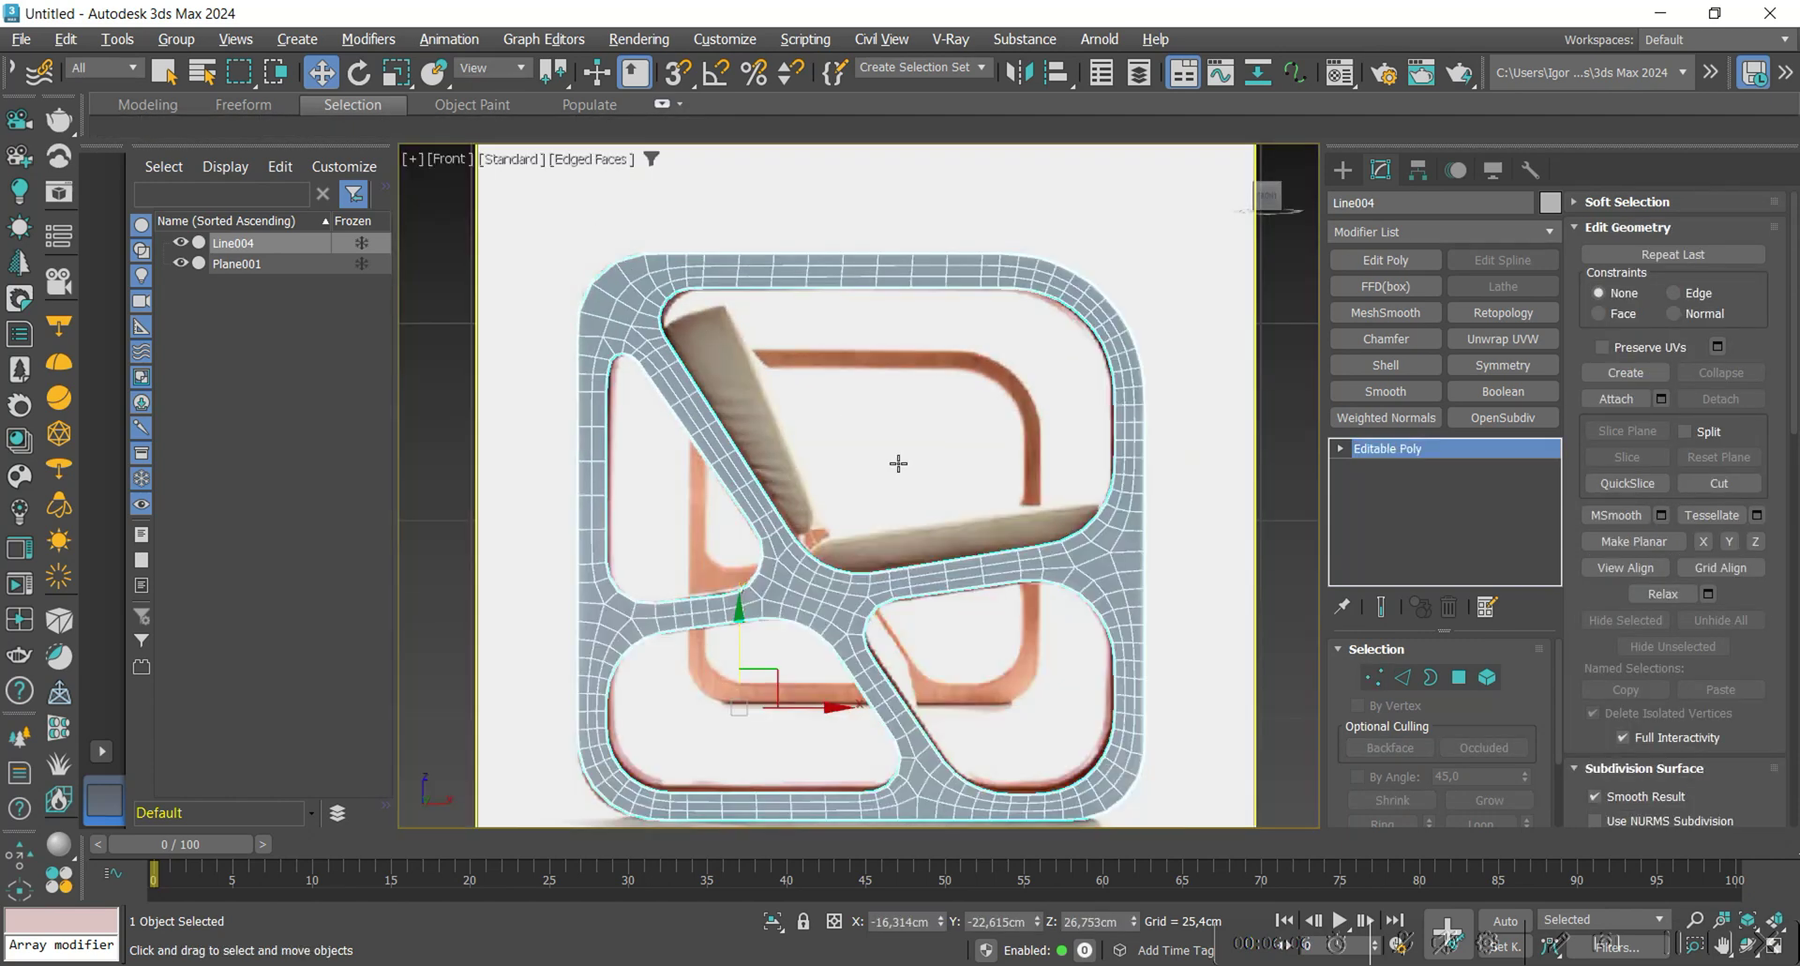
Apply a Shell modifier to the side frame with an amount of 4 cm.
scroll(892, 466, down, 3)
alt+middle_drag(931, 462, 854, 449)
click(1386, 365)
scroll(986, 519, up, 3)
key(F4)
key(F4)
key(F4)
mouse_move(986, 518)
alt+middle_down()
mouse_move(977, 560)
mouse_move(1002, 594)
mouse_move(1008, 555)
mouse_move(974, 516)
alt+middle_up()
double_click(1486, 706)
text(4)
key(Return)
Add an Edit Poly modifier and connect the edge ring around the frame's outer side with two pinched segments.
click(1412, 256)
alt+middle_drag(943, 314, 891, 347)
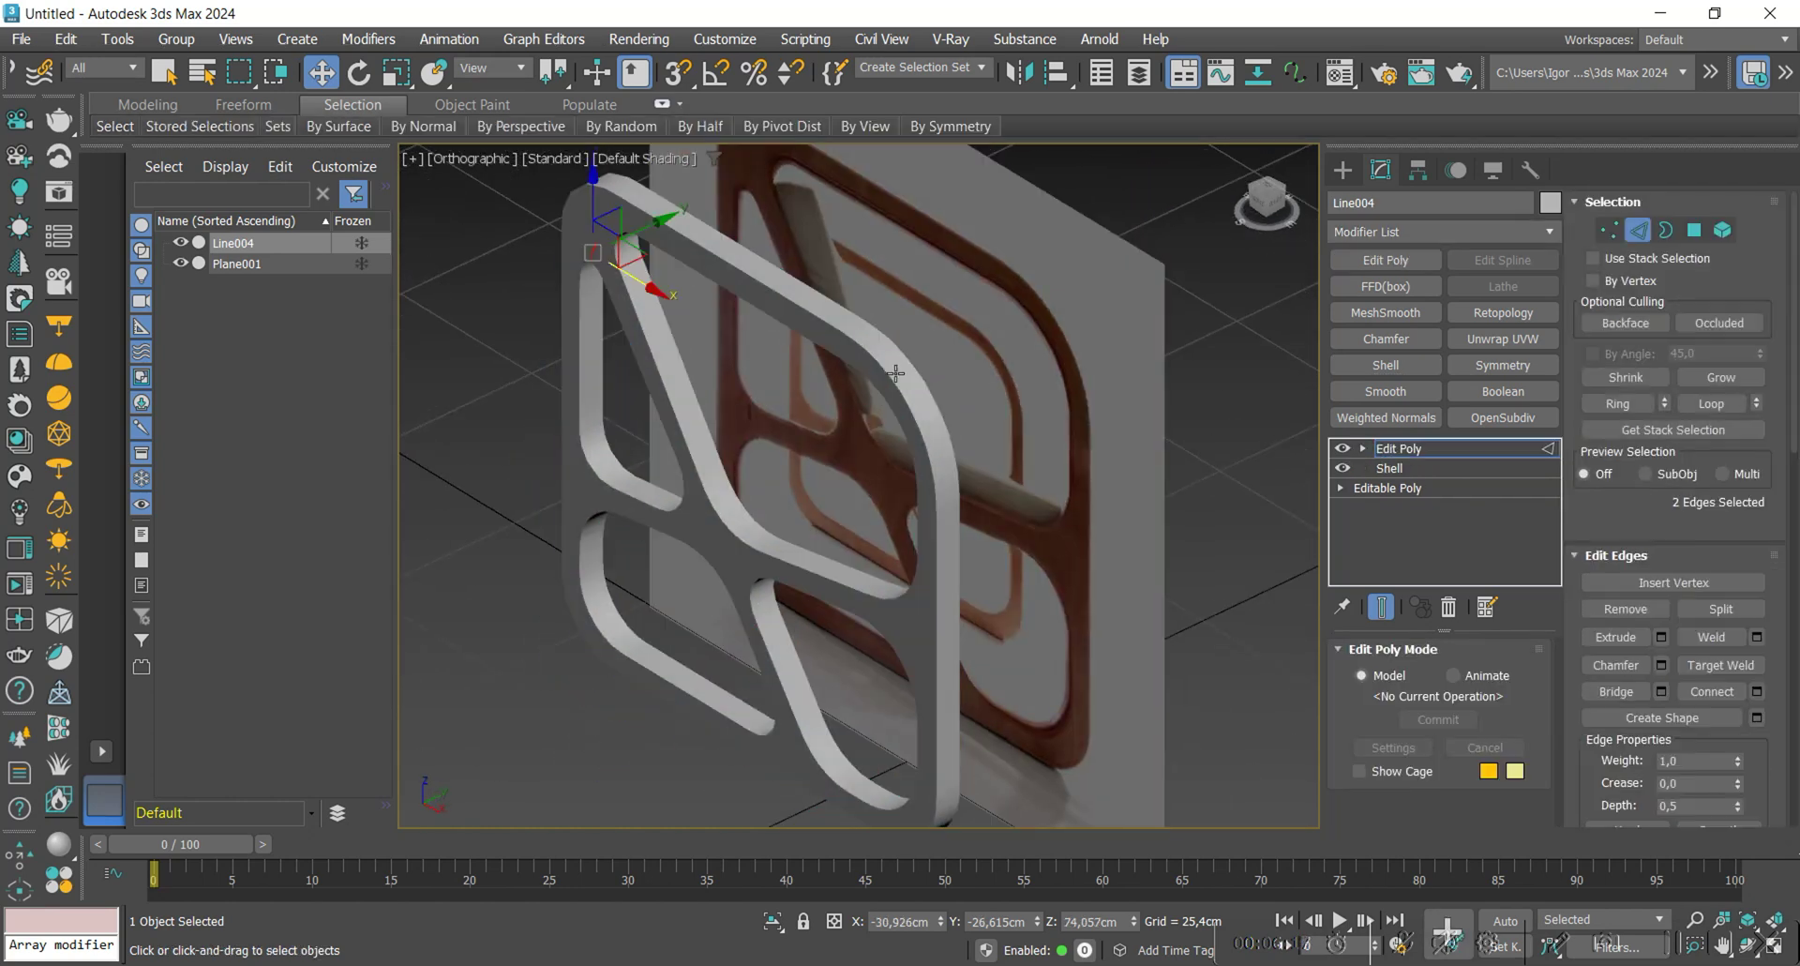
key(2)
key(F4)
scroll(891, 347, up, 3)
key(alt+r)
key(ctrl+shift+e)
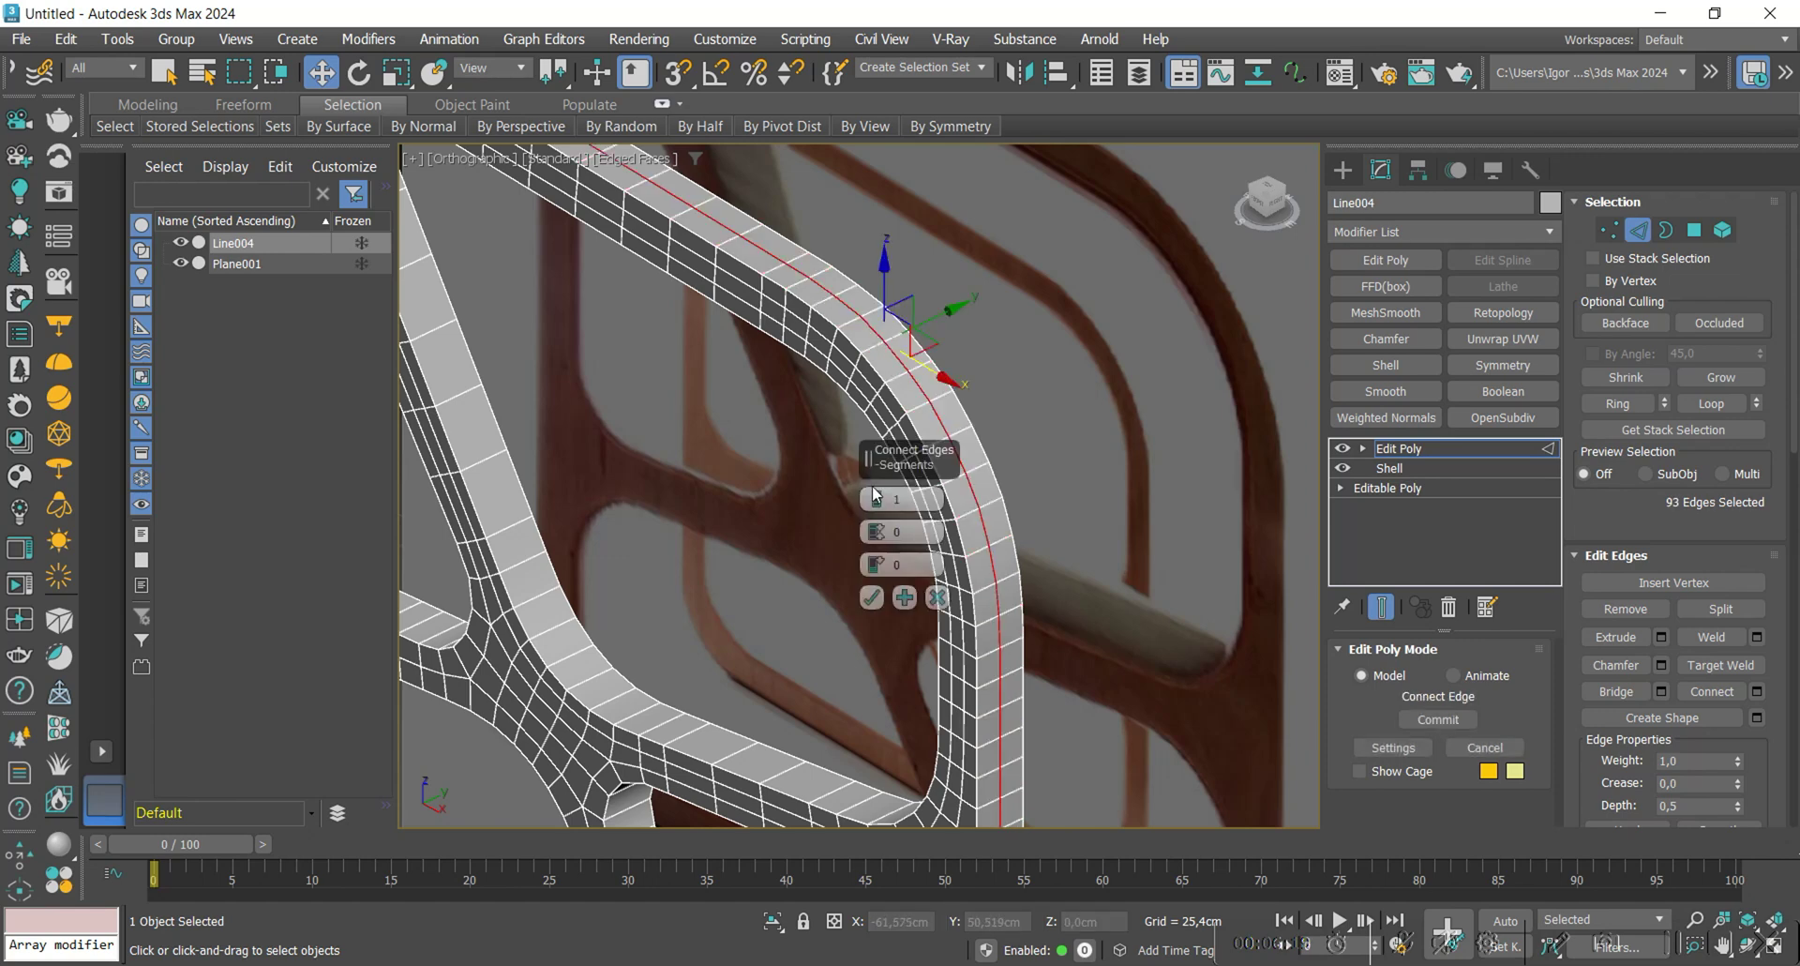
click(876, 494)
drag(876, 532, 875, 502)
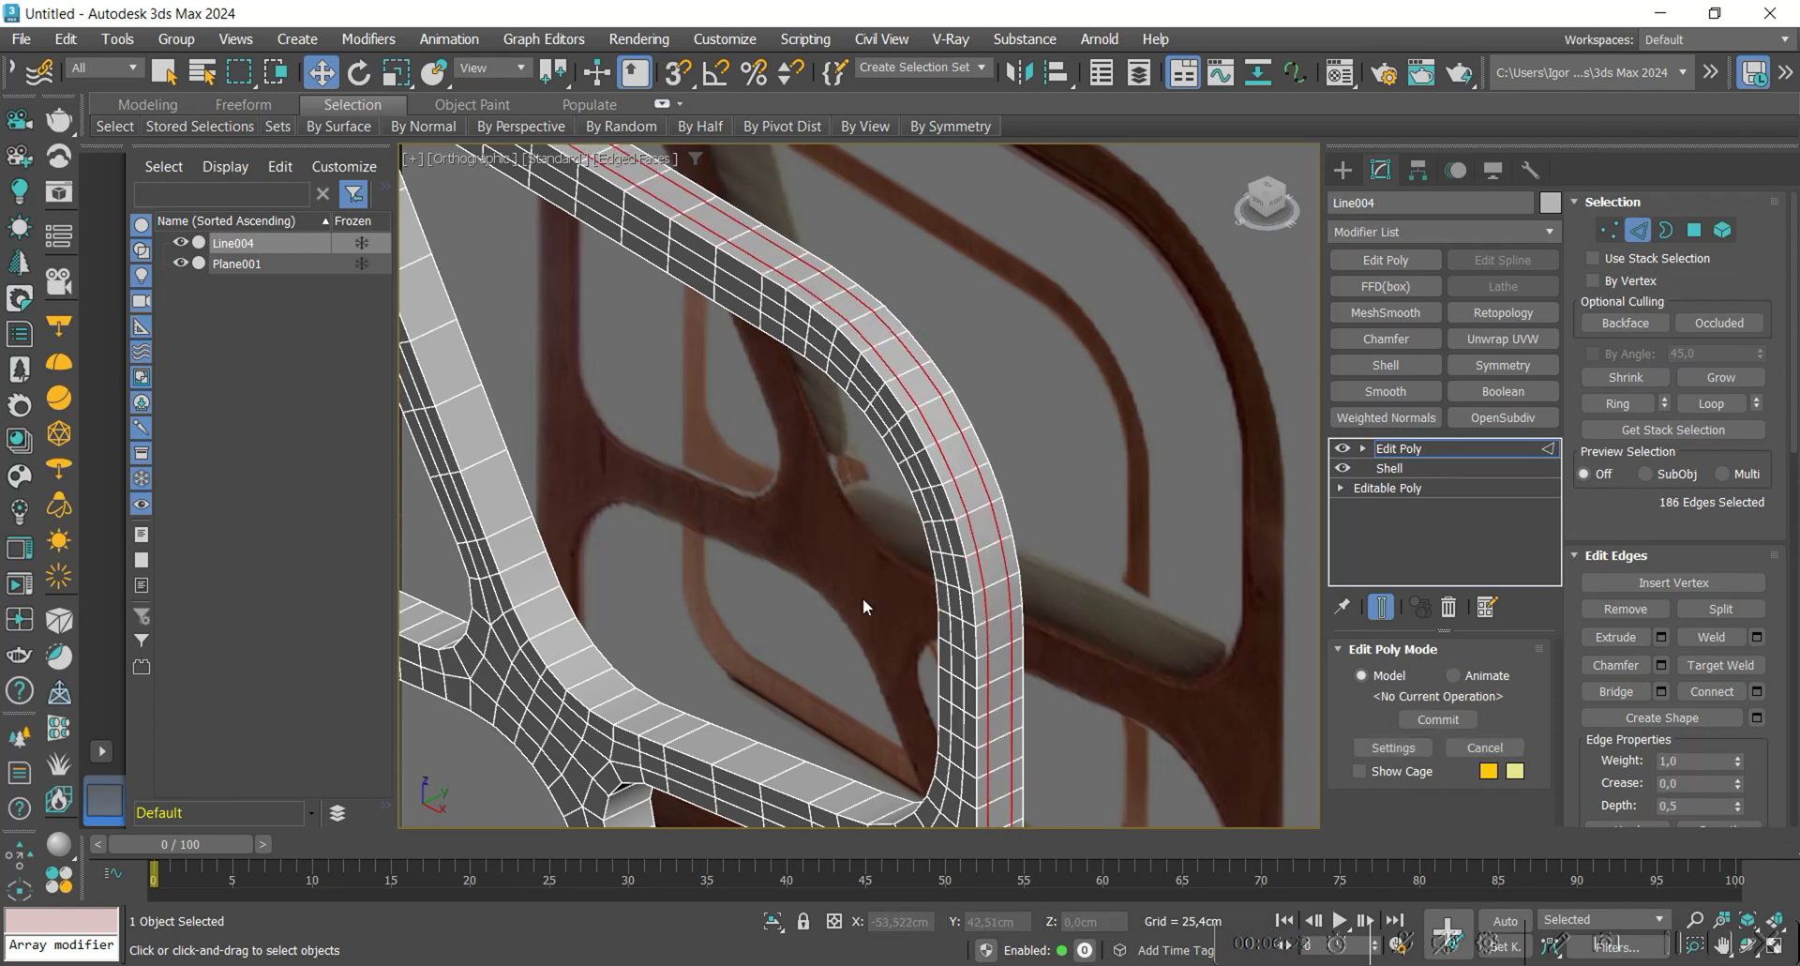
click(871, 598)
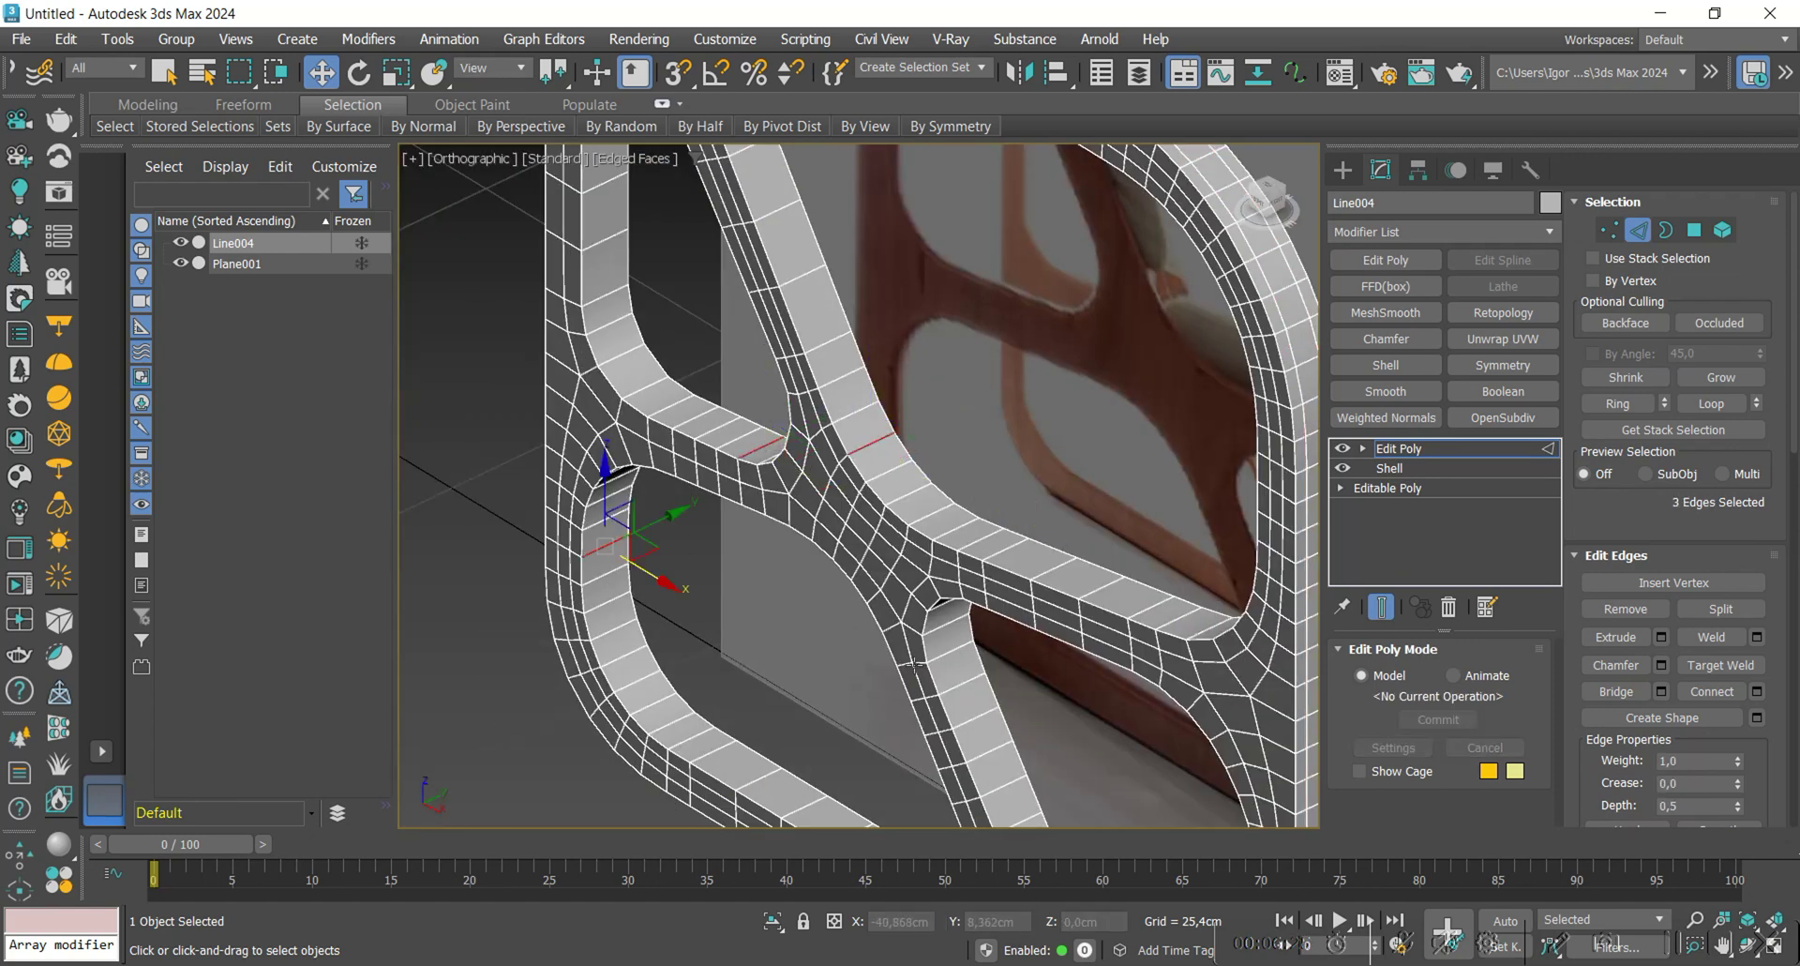
Connect the edge rings on the inner sides of the frame's openings with the same segment settings.
key(alt+r)
key(ctrl+shift+e)
click(874, 597)
scroll(1130, 635, down, 2)
middle_drag(1130, 636, 890, 633)
Finish edge editing and smooth the side frame with an OpenSubdiv modifier.
key(2)
click(1502, 417)
key(F4)
scroll(891, 475, down, 3)
alt+middle_drag(891, 476, 959, 559)
key(f)
scroll(932, 403, down, 3)
Move the frame away from the reference plane to about -40 cm in Y and center its pivot on the object.
alt+middle_drag(932, 402, 919, 513)
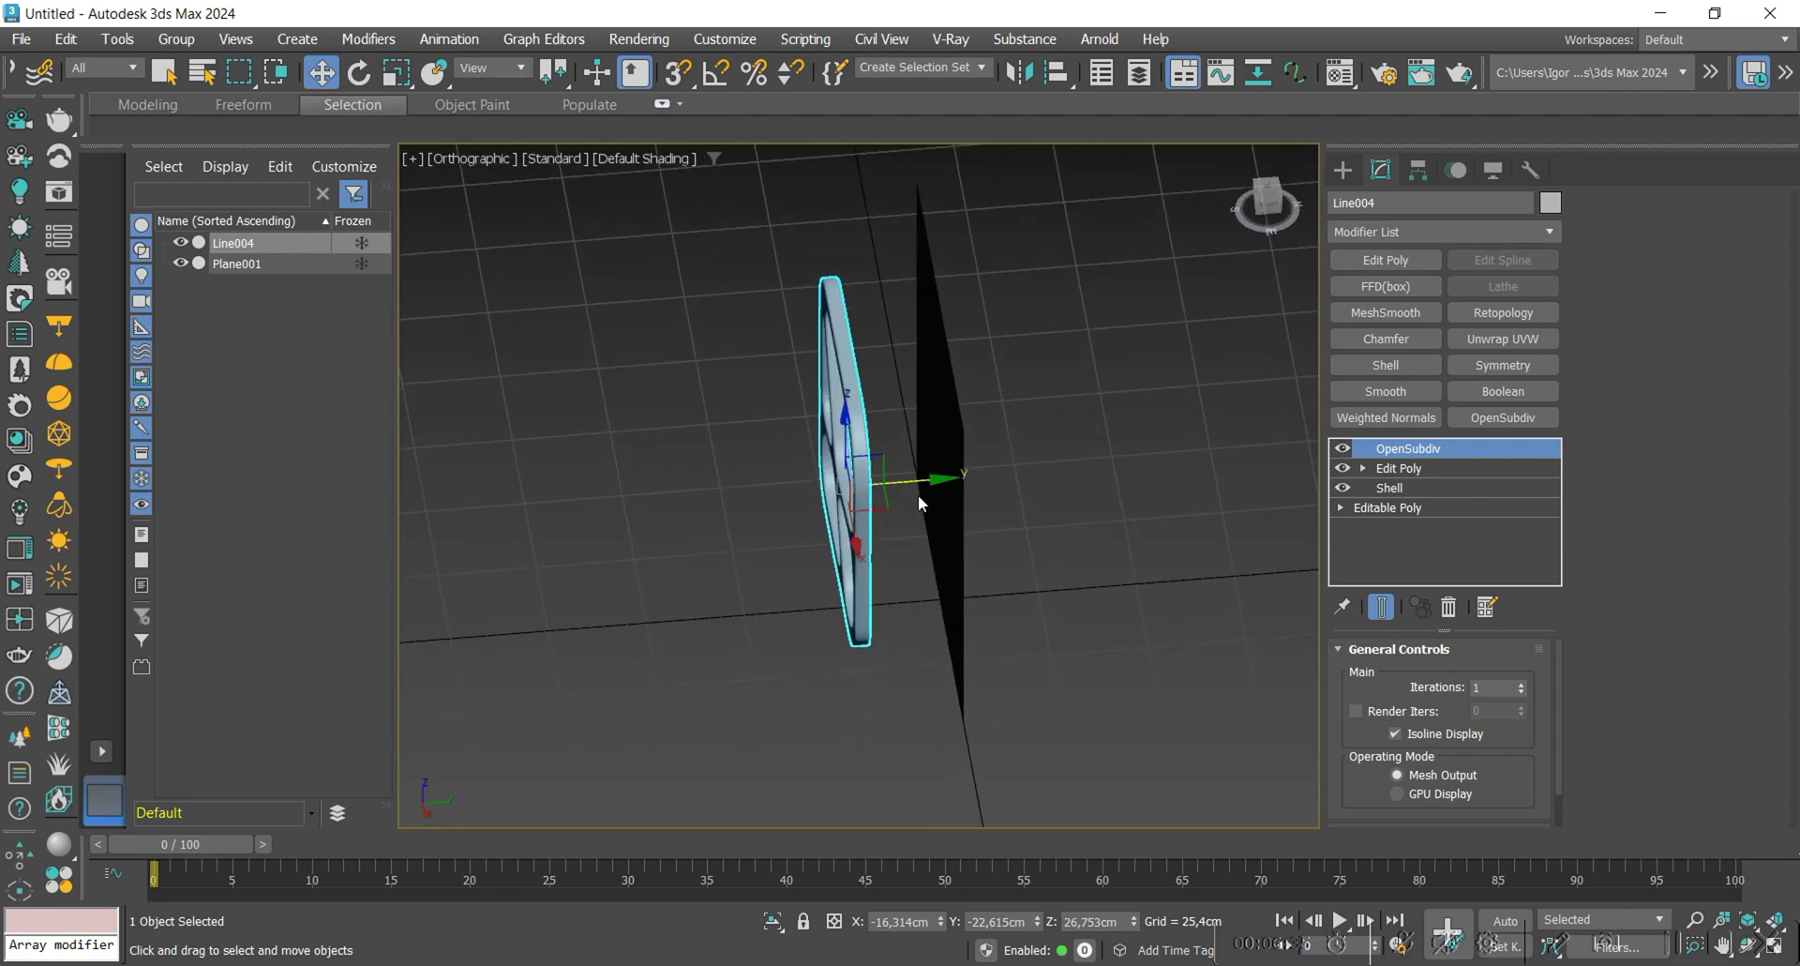
drag(923, 483, 887, 526)
alt+middle_drag(888, 526, 915, 618)
click(1418, 170)
click(1413, 333)
click(1431, 435)
click(1412, 323)
alt+middle_drag(975, 469, 871, 468)
Mirror the side frame with a Symmetry modifier on the Z axis and set the mirror plane's Y position to 0.
click(1380, 170)
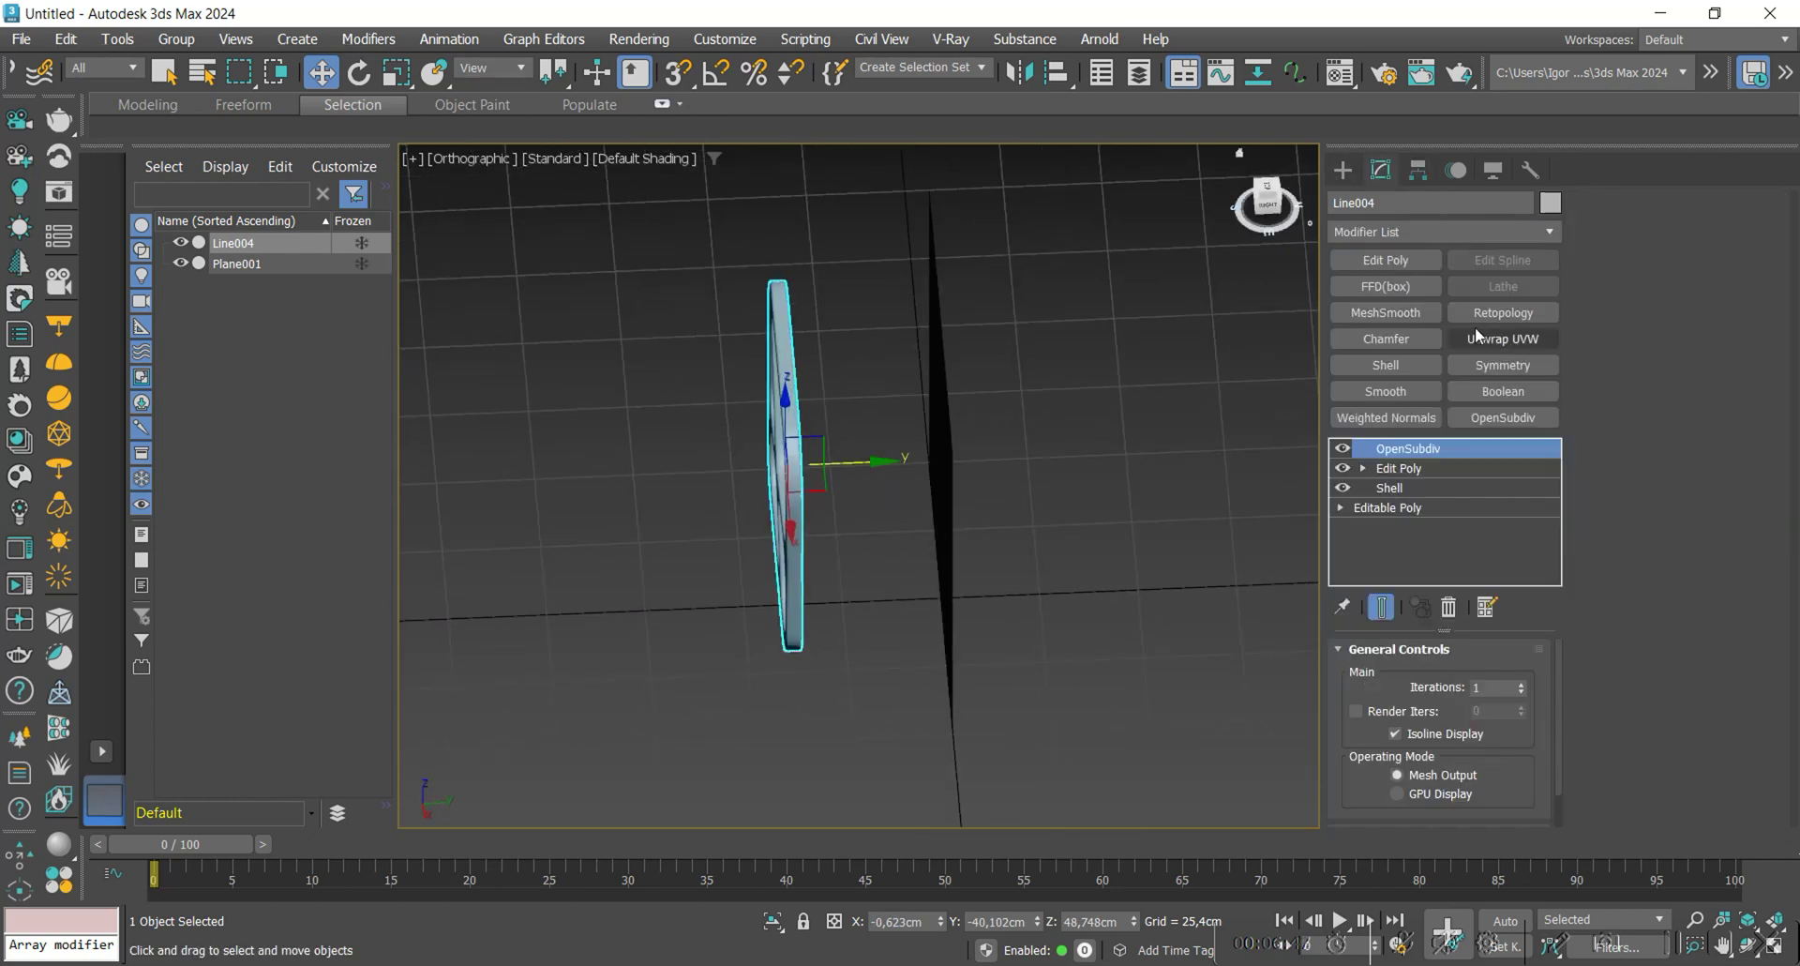
click(1503, 365)
click(1391, 782)
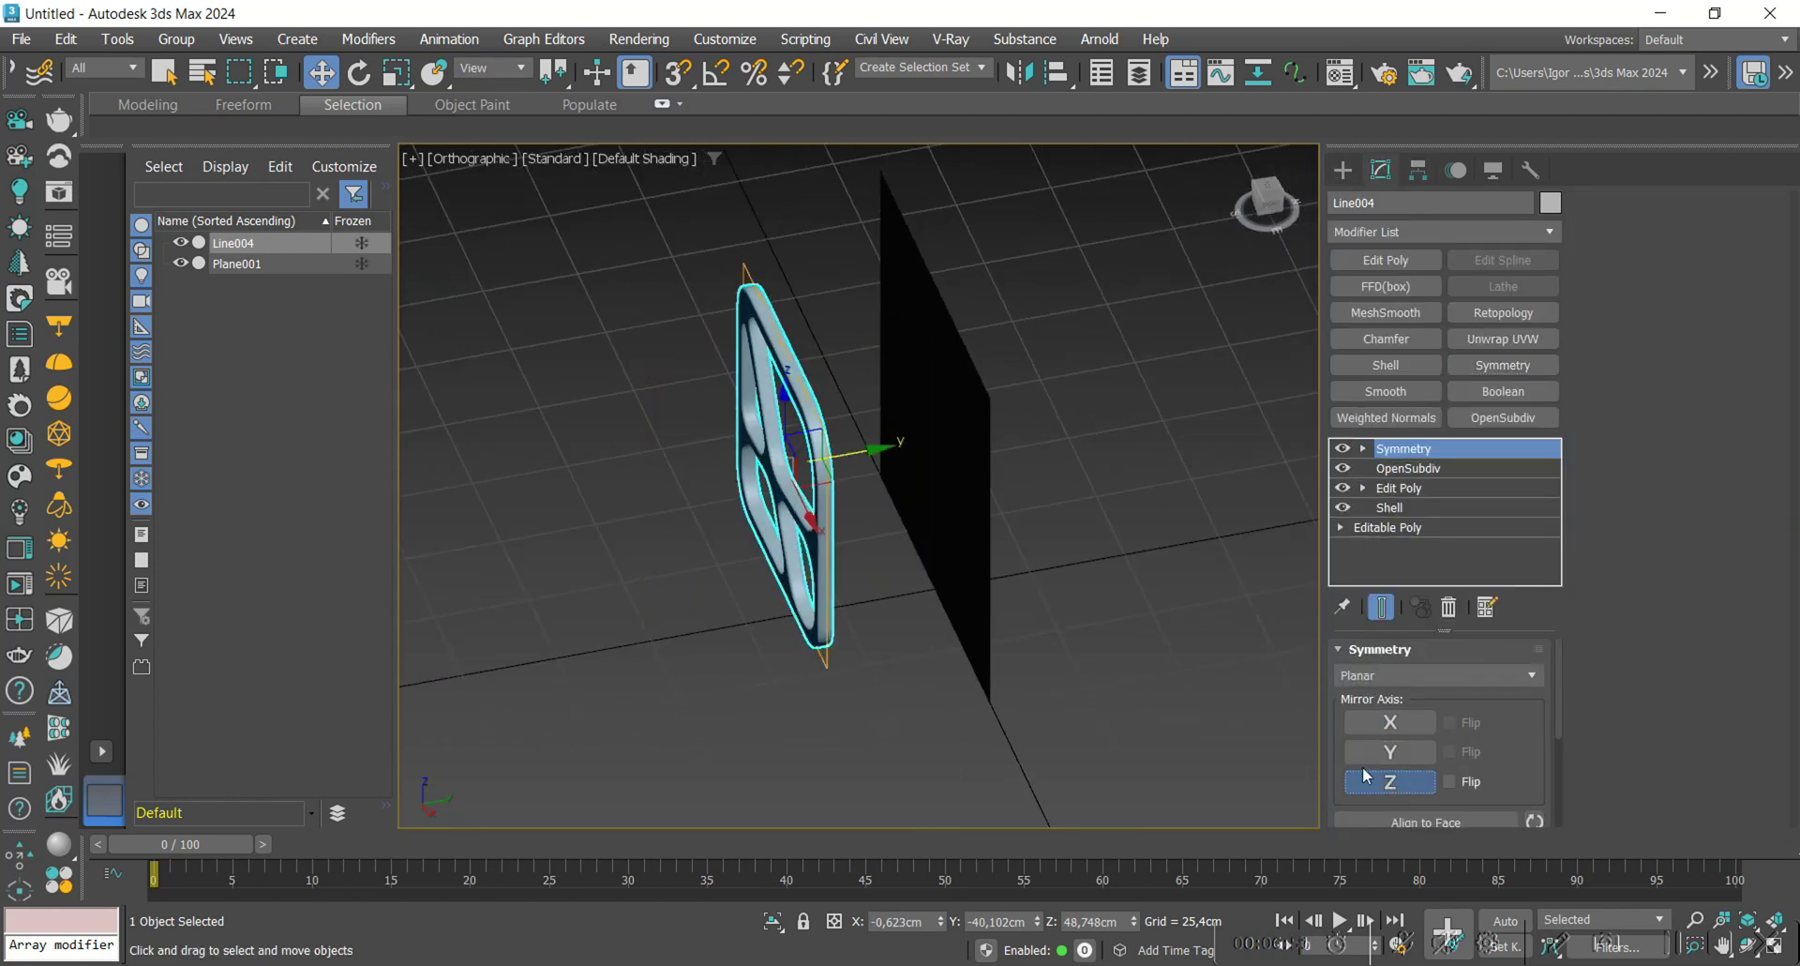
right_click(1037, 926)
alt+middle_drag(985, 553, 1078, 572)
click(1425, 450)
Bring up the reference image board on top of the scene and examine the chair photo's cross panel.
alt+middle_drag(1144, 516, 1102, 543)
click(1050, 544)
key(f)
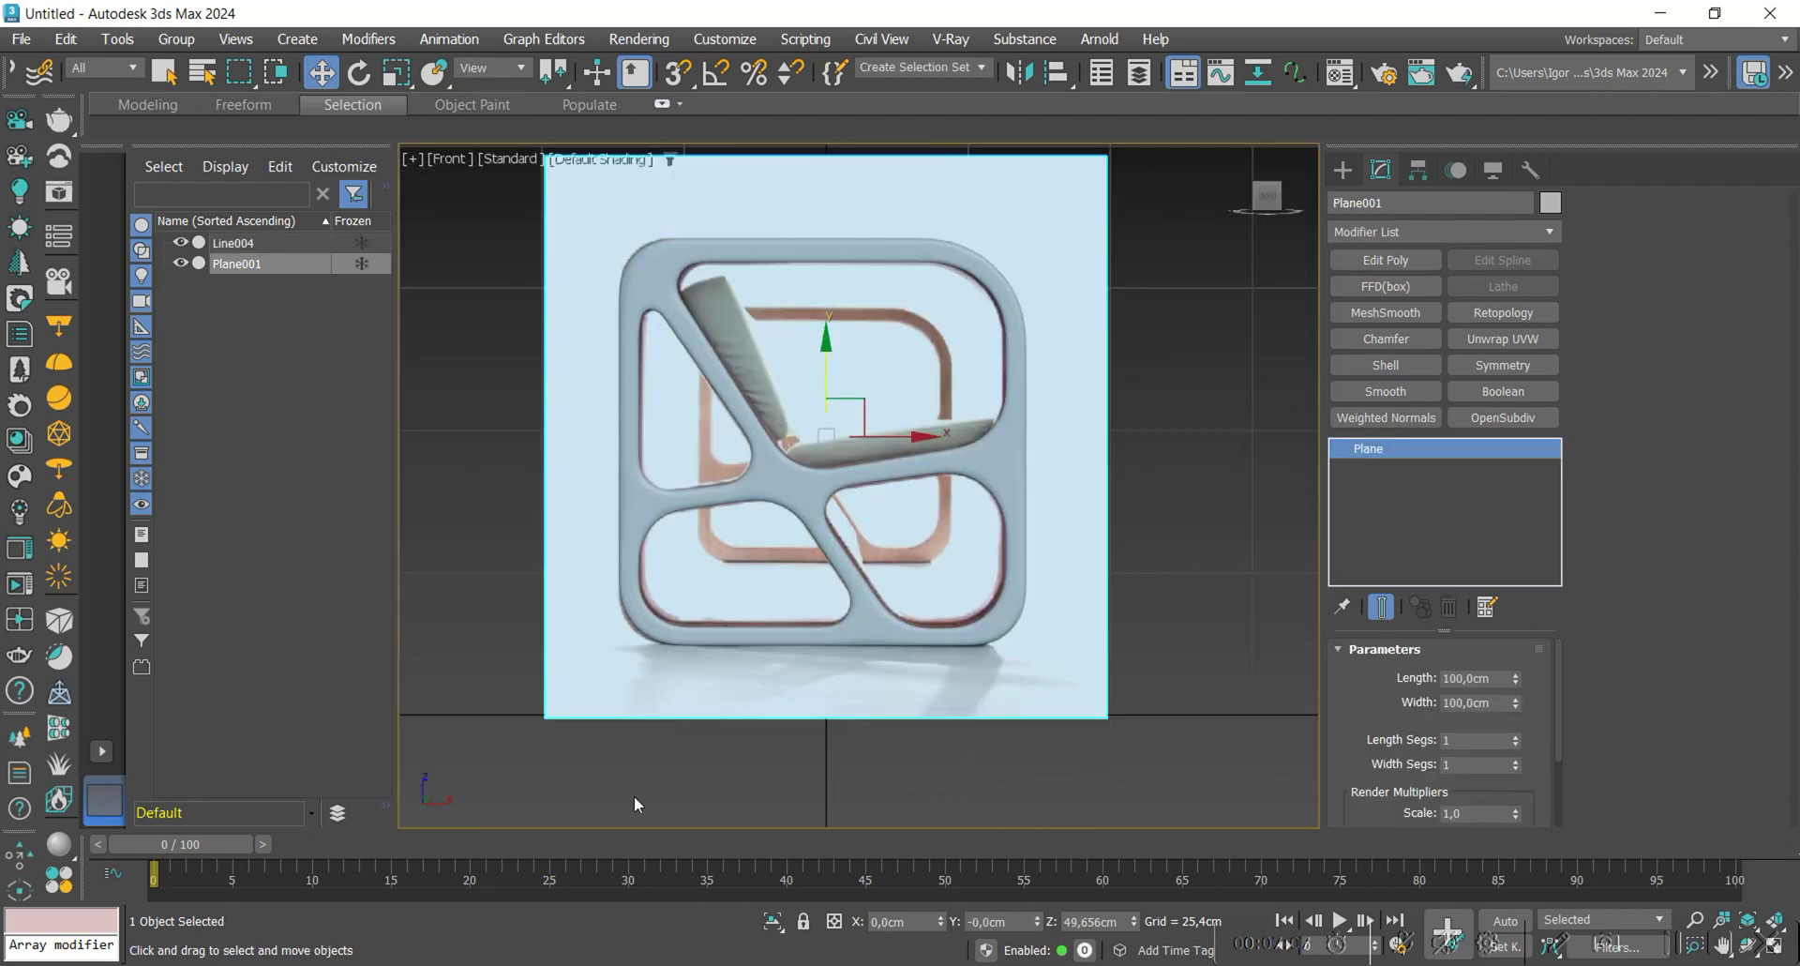
click(420, 964)
scroll(225, 582, up, 5)
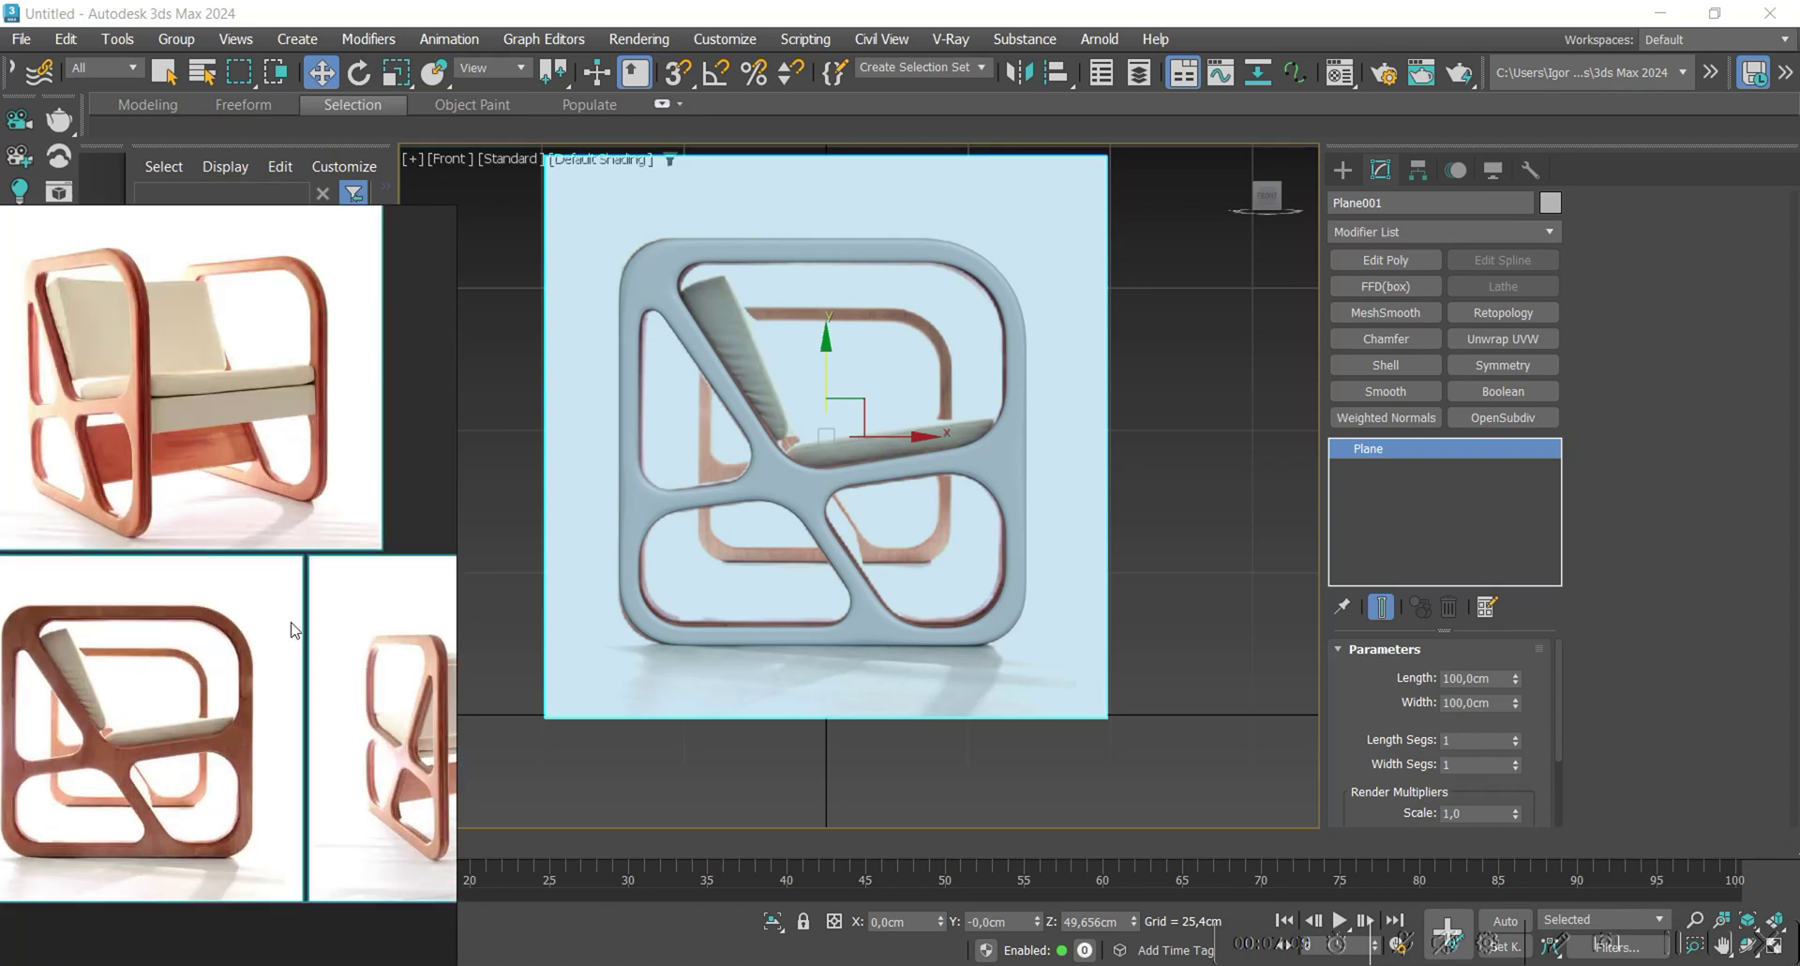
mouse_move(197, 600)
middle_down()
mouse_move(229, 614)
mouse_move(195, 589)
middle_up()
key(ctrl+shift+a)
middle_drag(817, 600, 867, 603)
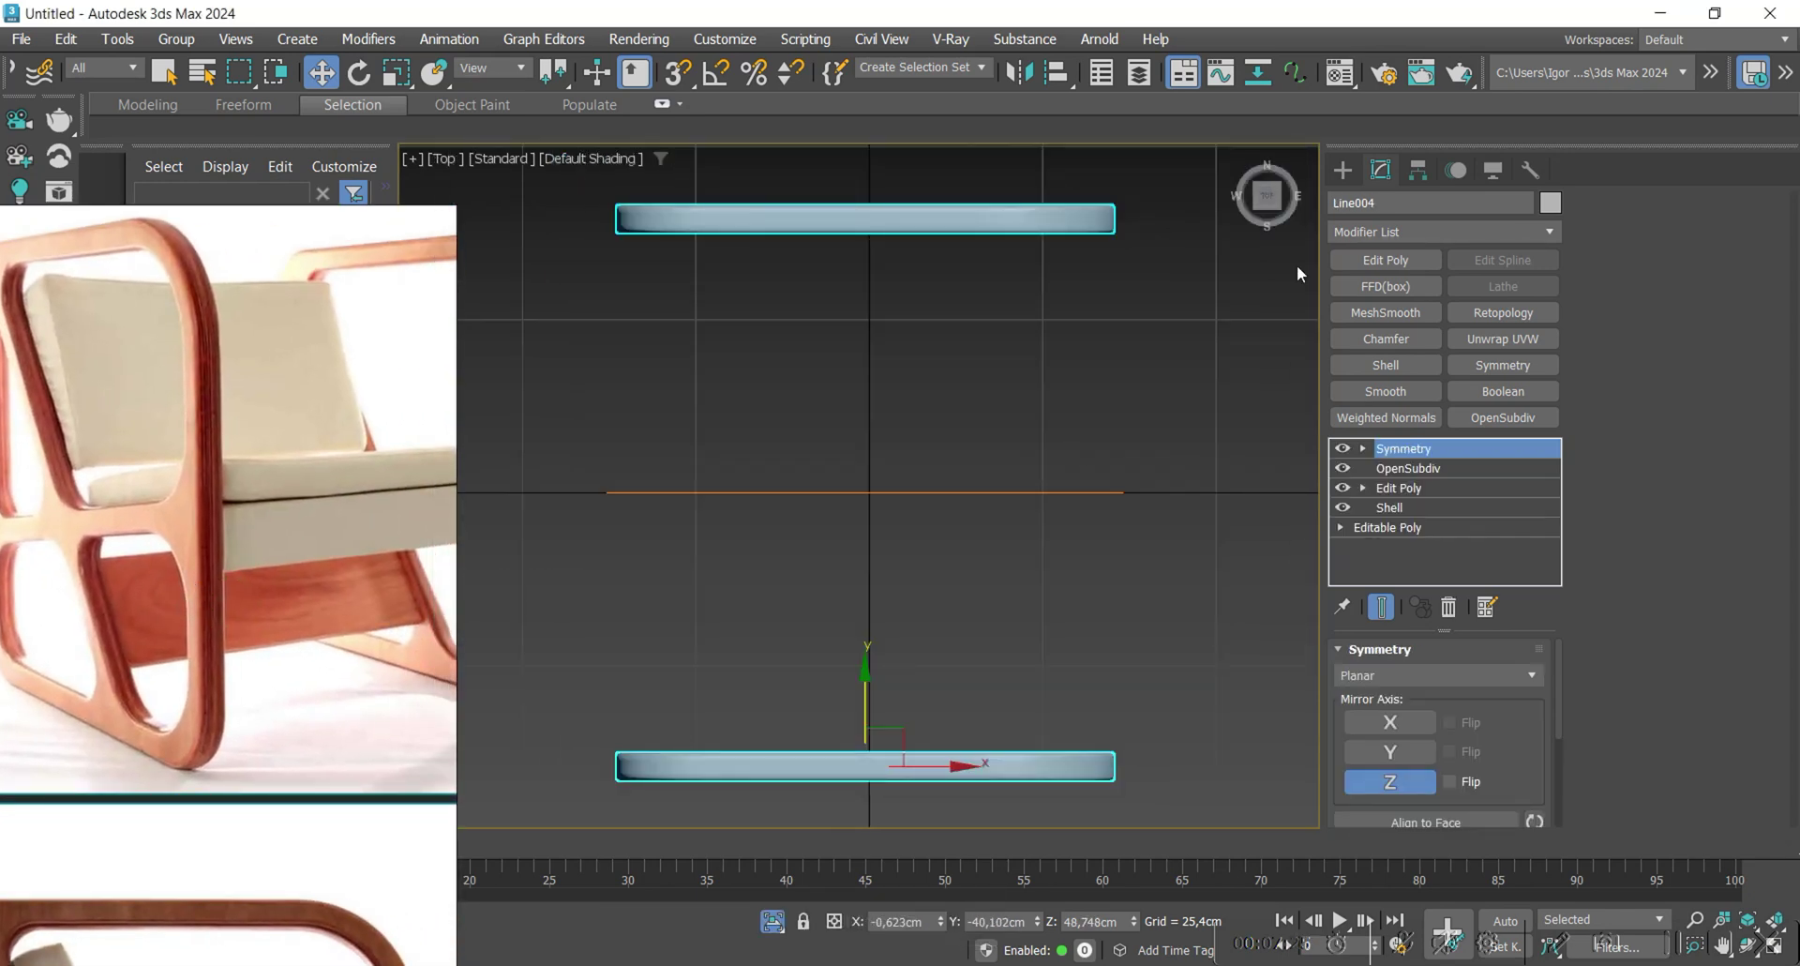
Draw a straight Line in the top view spanning the gap between the two side frames.
click(1342, 169)
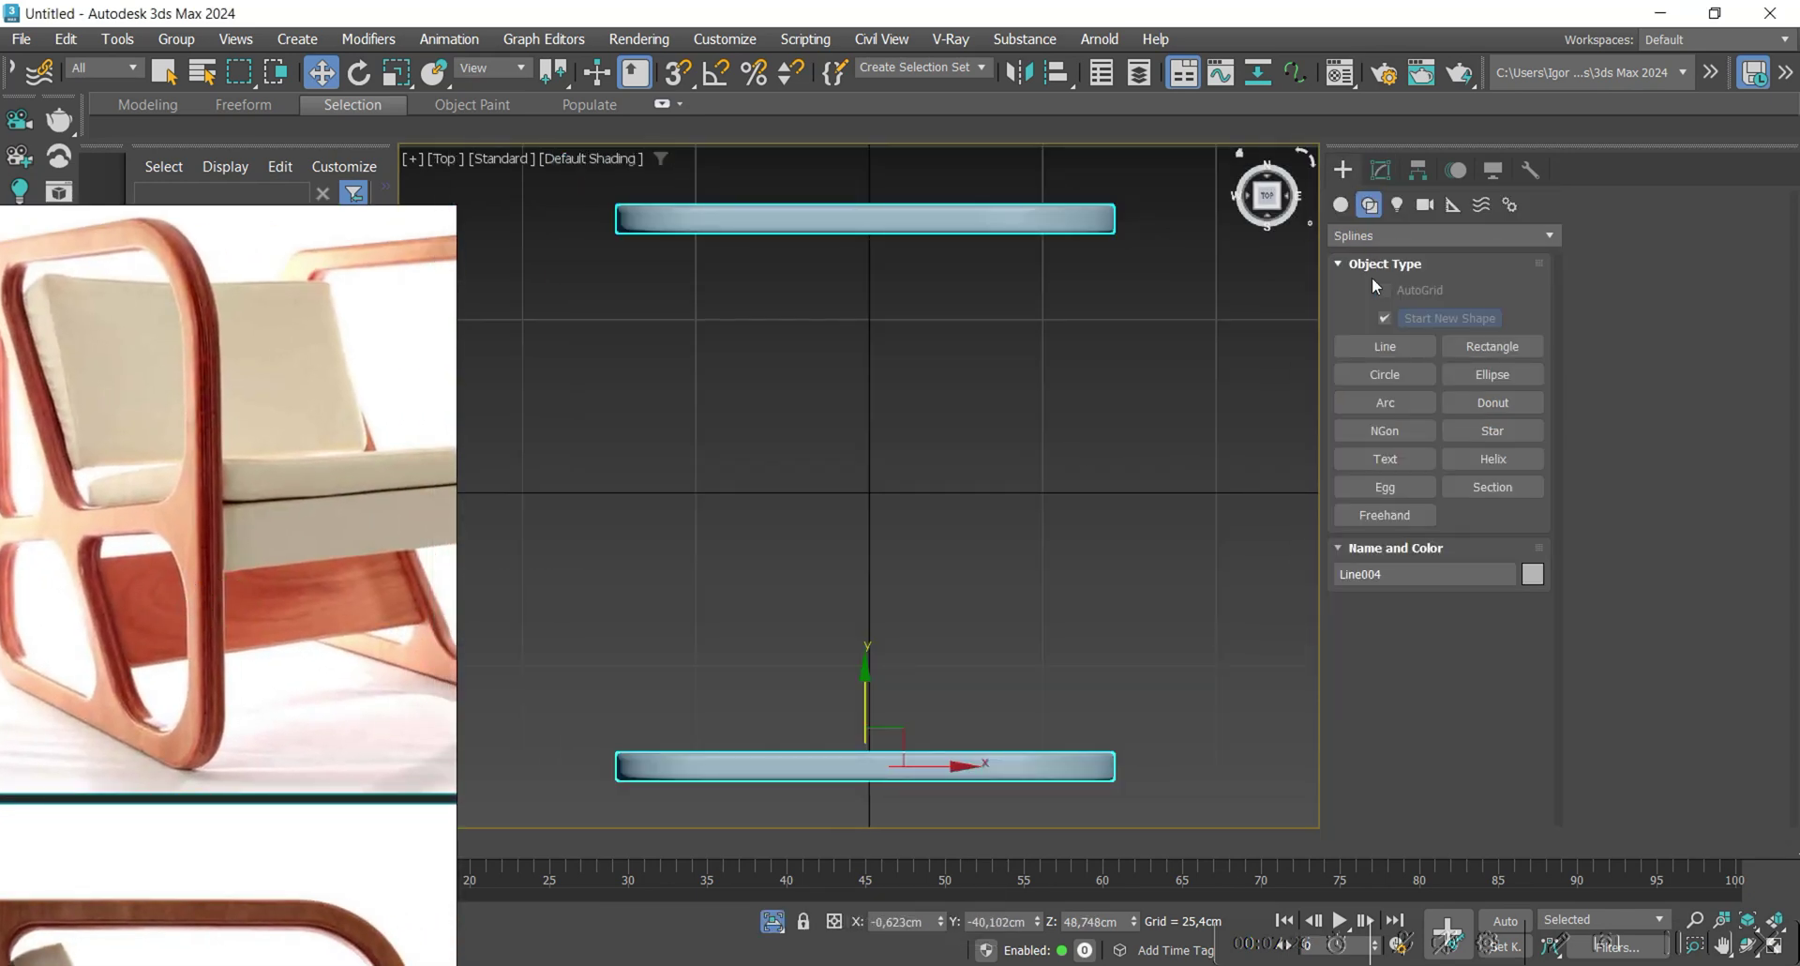
click(1384, 346)
click(919, 749)
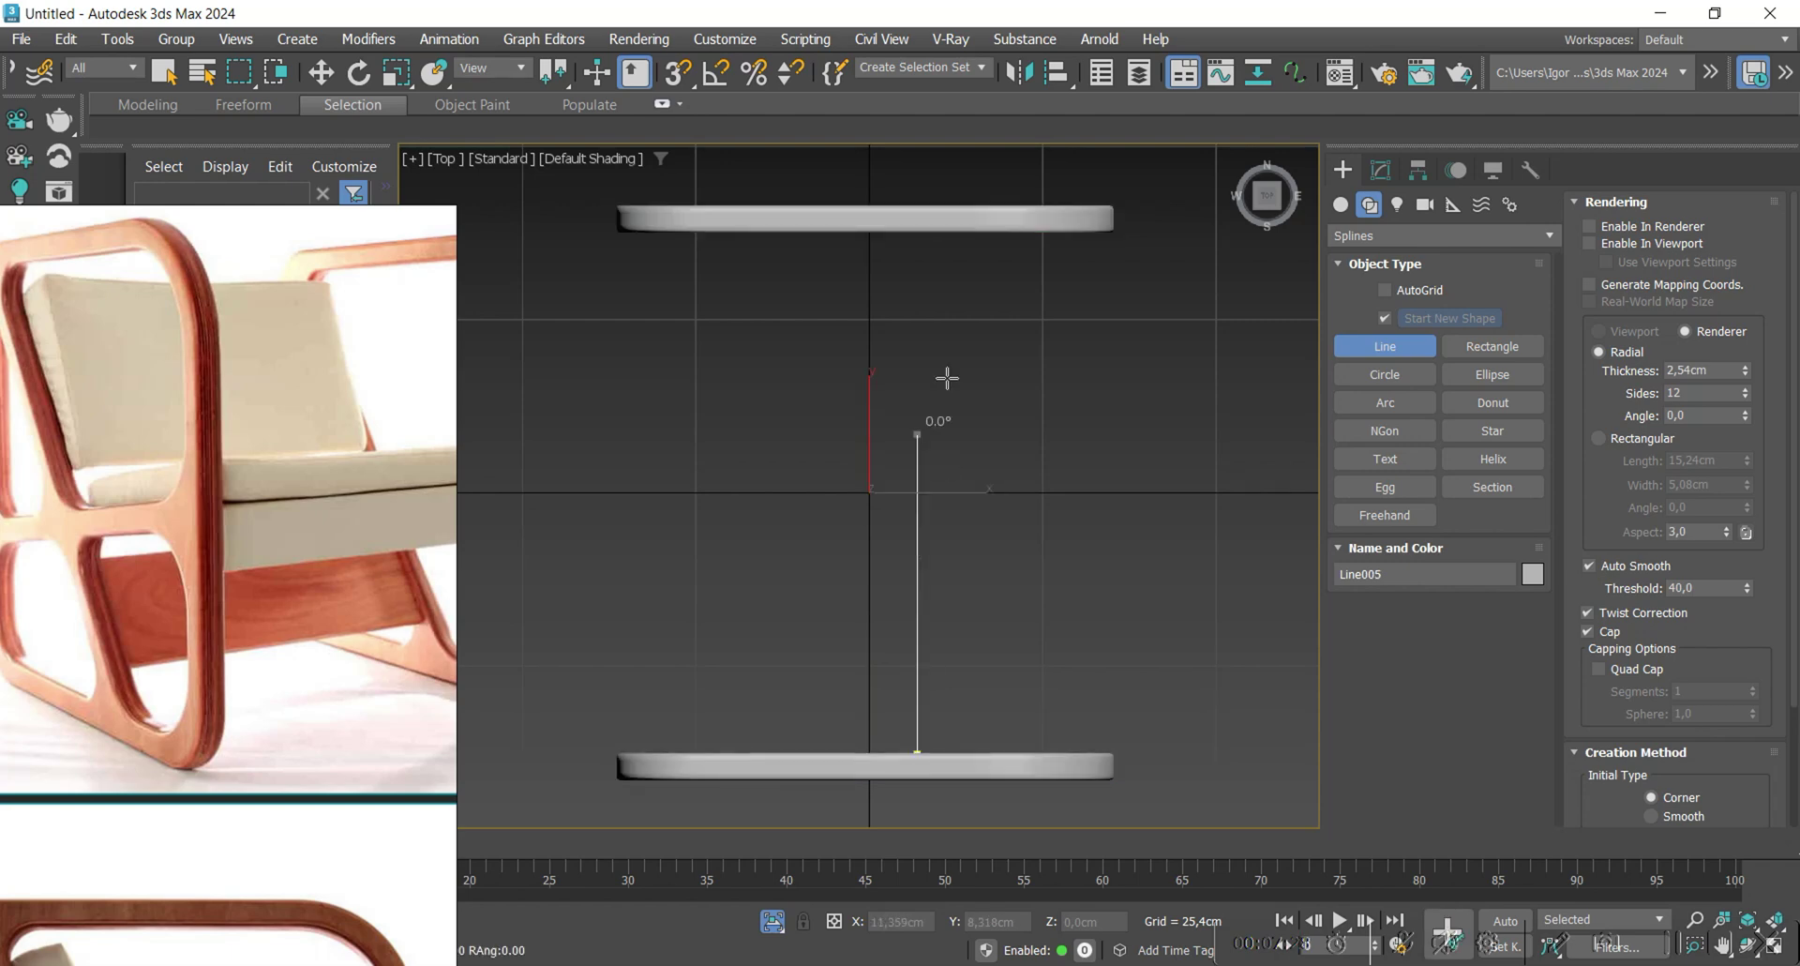
click(917, 237)
right_click(944, 255)
right_click(944, 255)
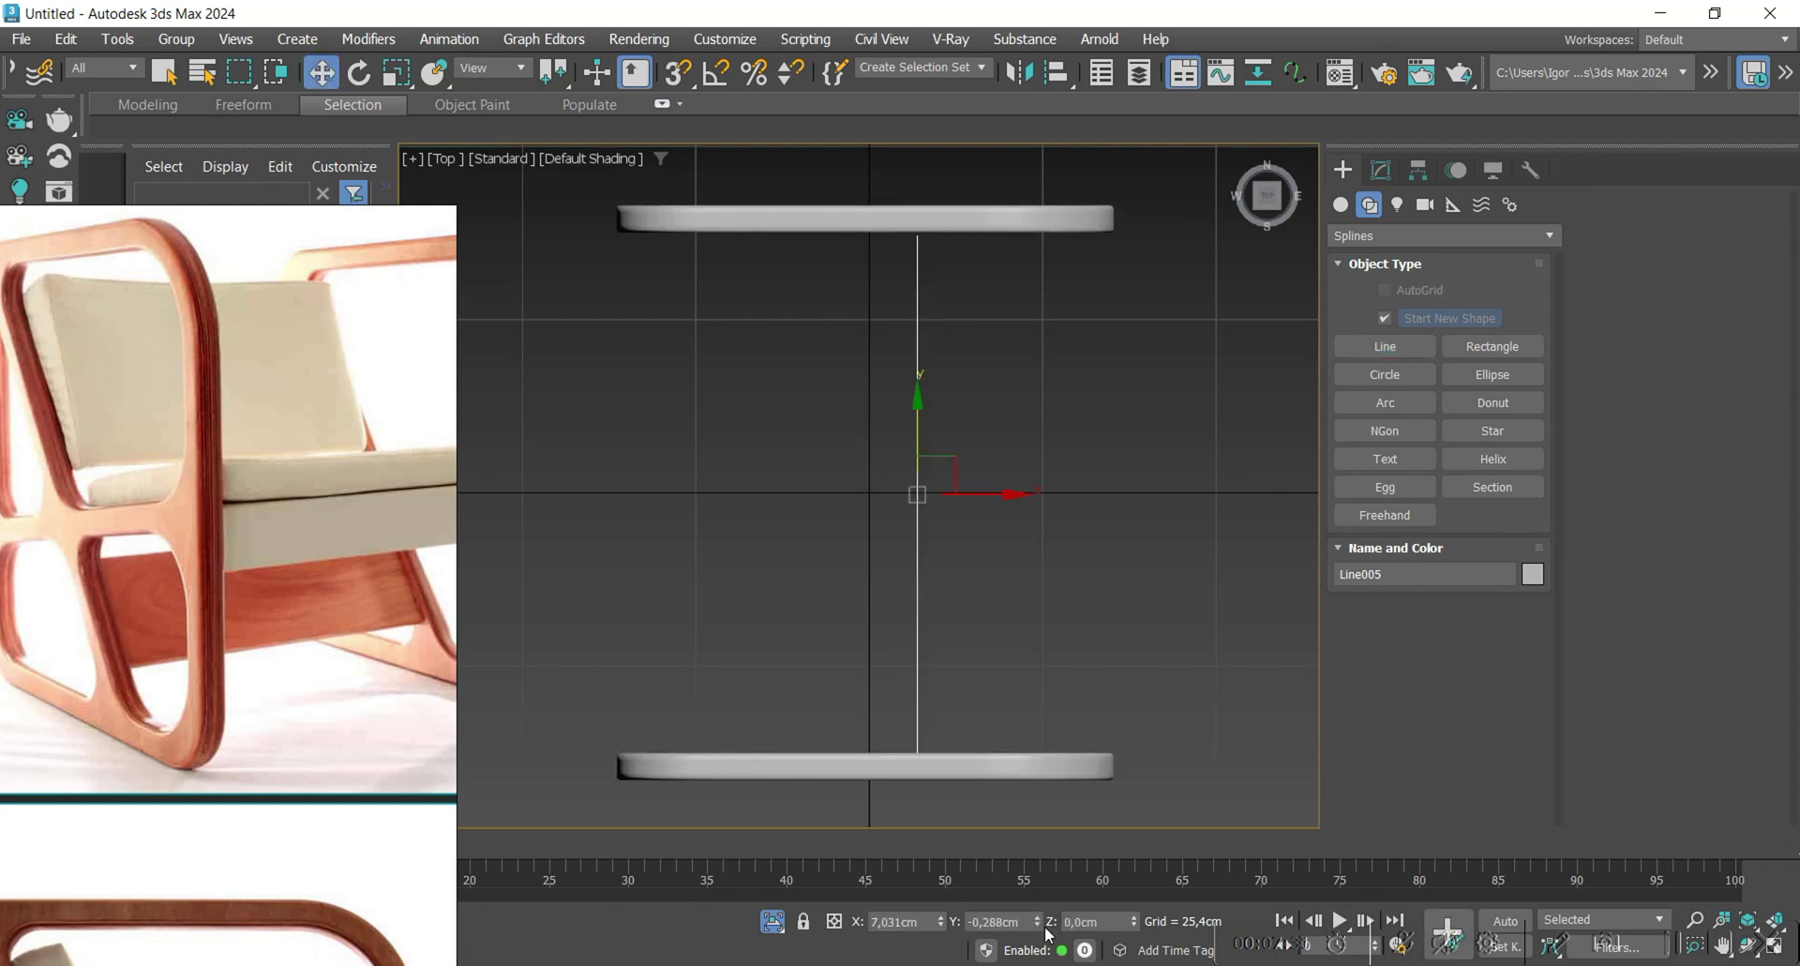
Center the line at Y 0 and move it onto the lower diagonal brace in the front wireframe view.
mouse_move(1017, 590)
alt+middle_down()
mouse_move(869, 482)
mouse_move(875, 430)
mouse_move(956, 522)
mouse_move(1054, 502)
mouse_move(955, 532)
mouse_move(955, 517)
mouse_move(1050, 520)
alt+middle_up()
click(1265, 197)
key(F3)
drag(944, 504, 893, 500)
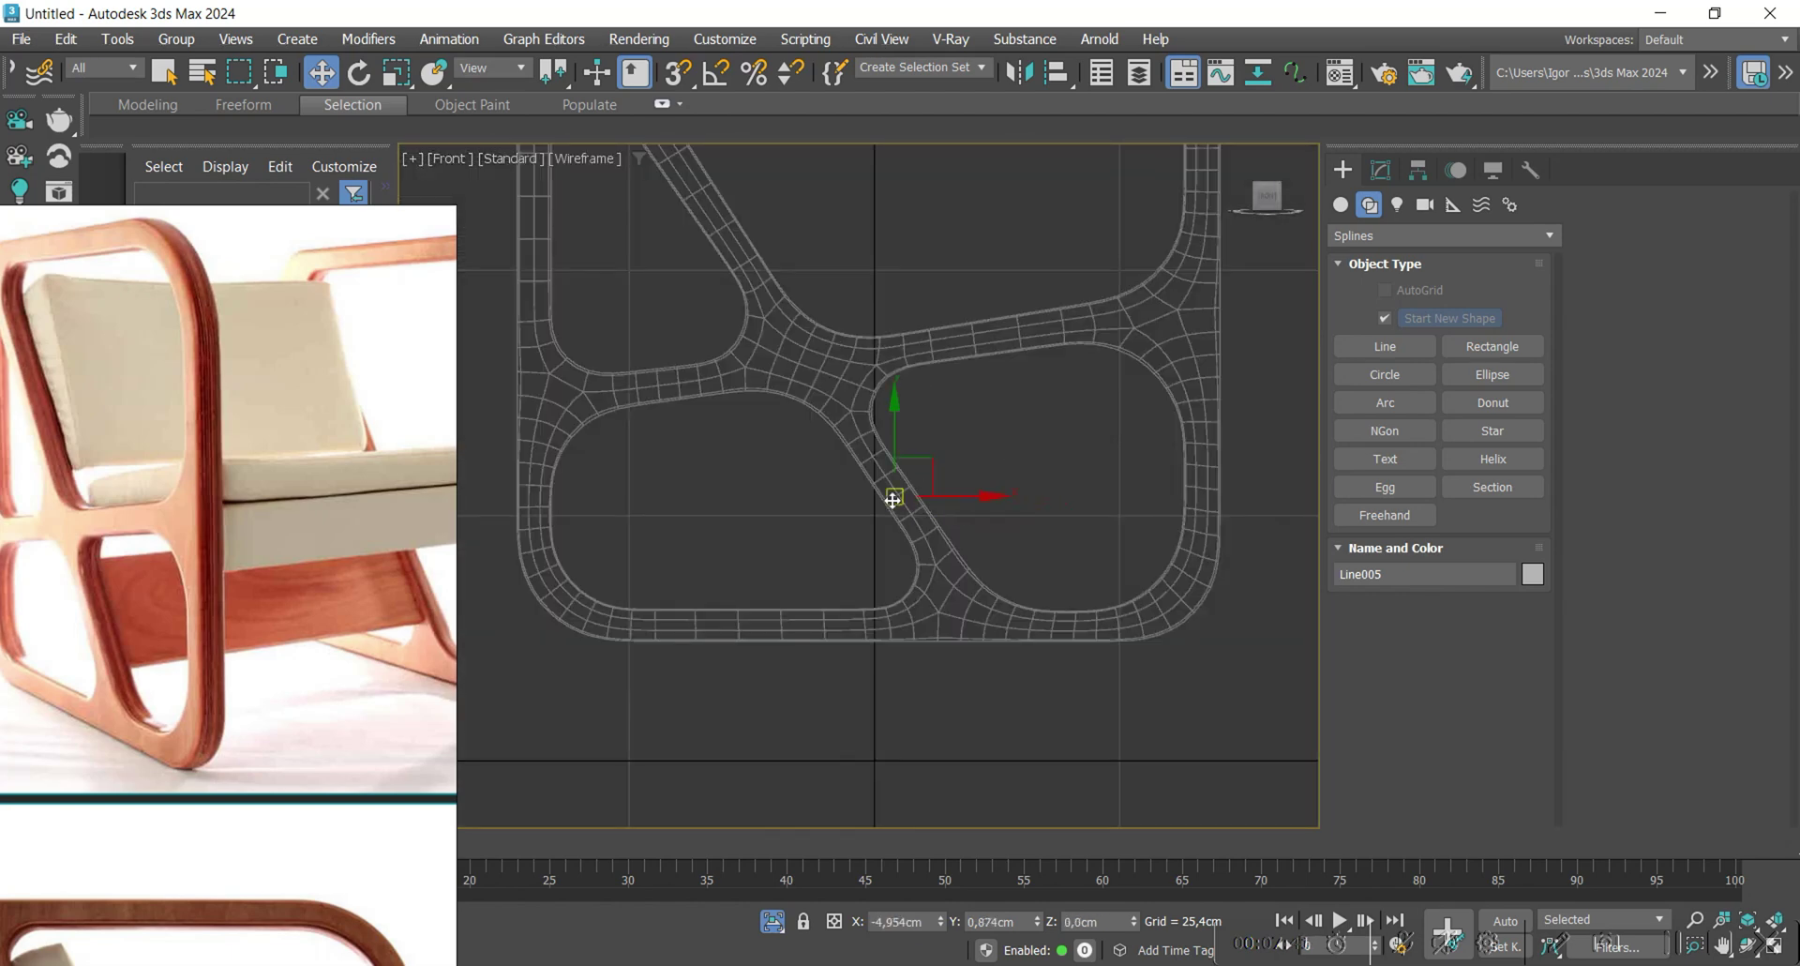
Give the line a viewport-enabled rectangular section about 13.1 cm long and 1.6 cm wide.
click(1382, 169)
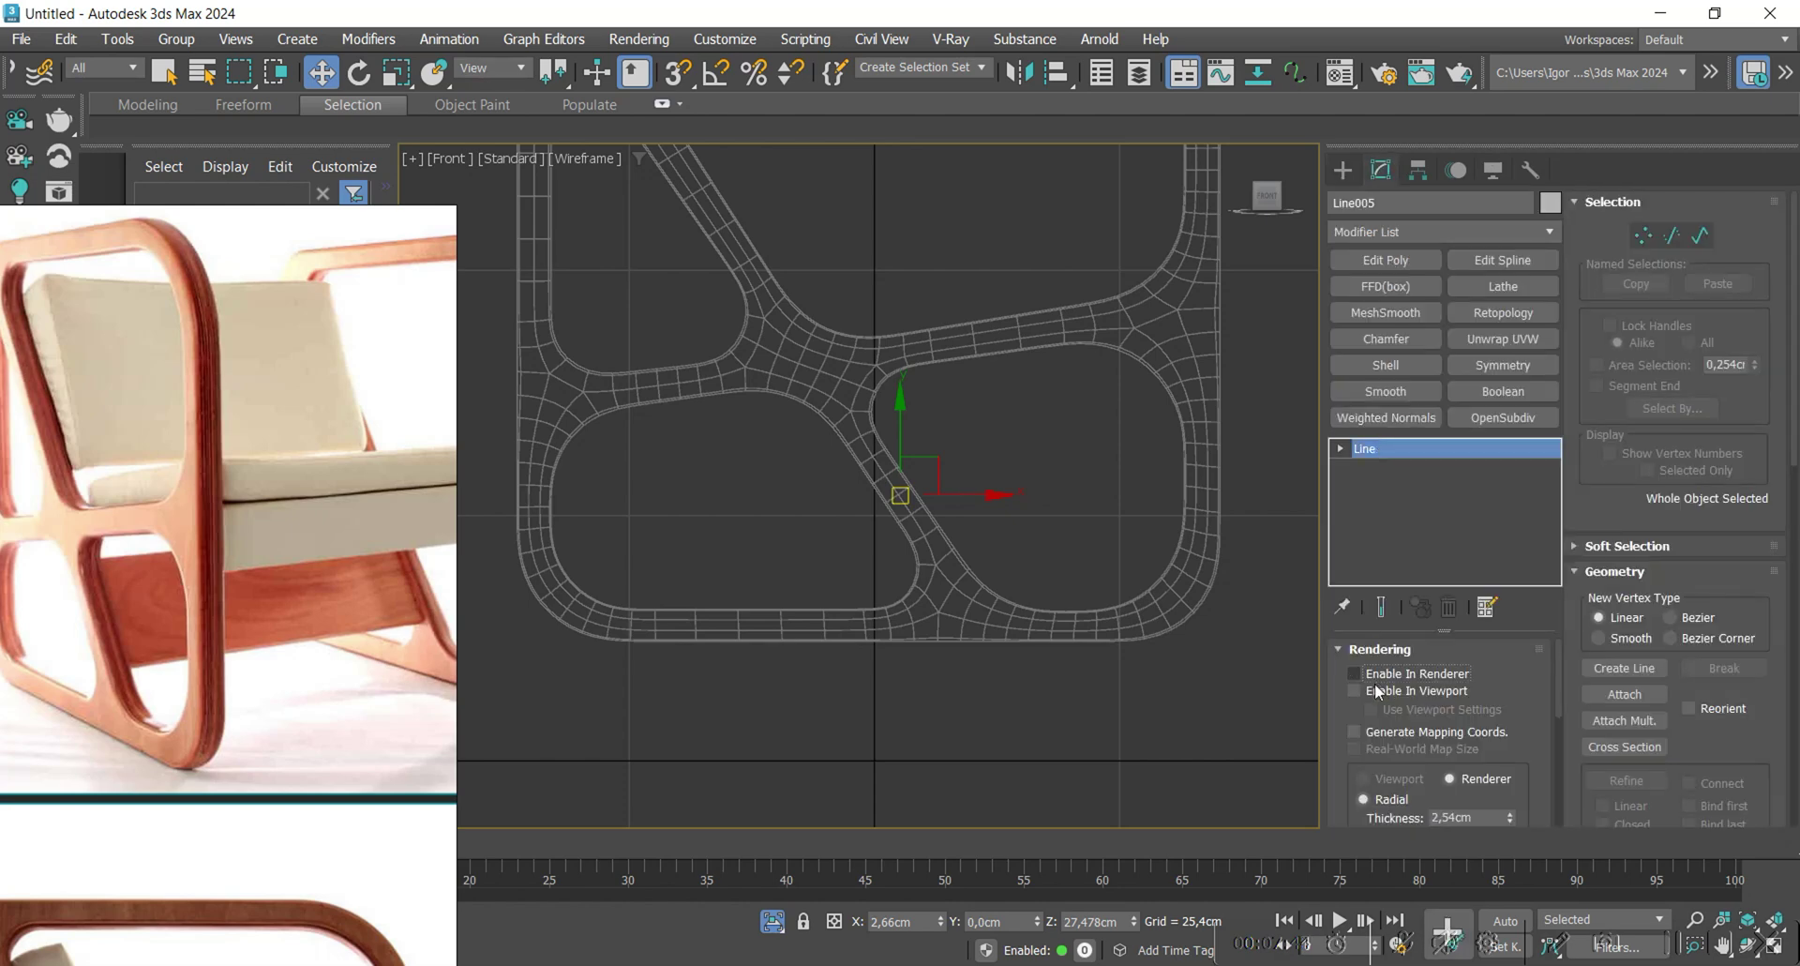
scroll(1387, 741, down, 3)
click(1388, 762)
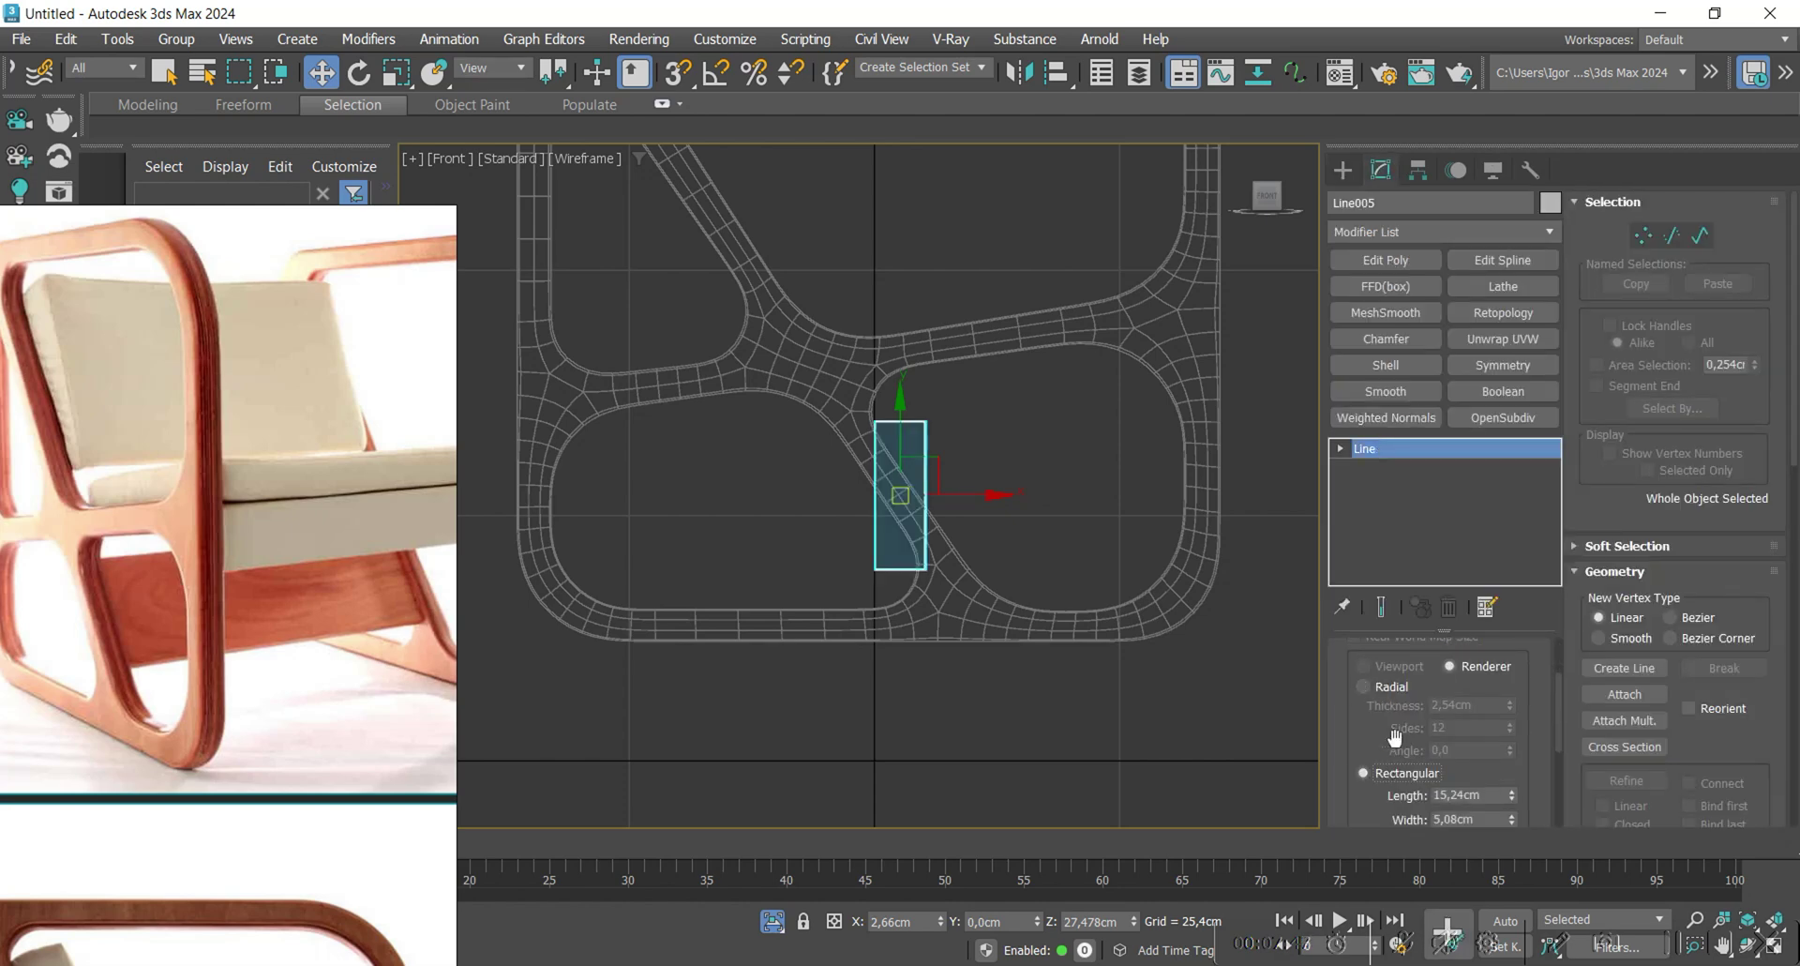
scroll(1420, 743, down, 2)
drag(1511, 709, 1500, 764)
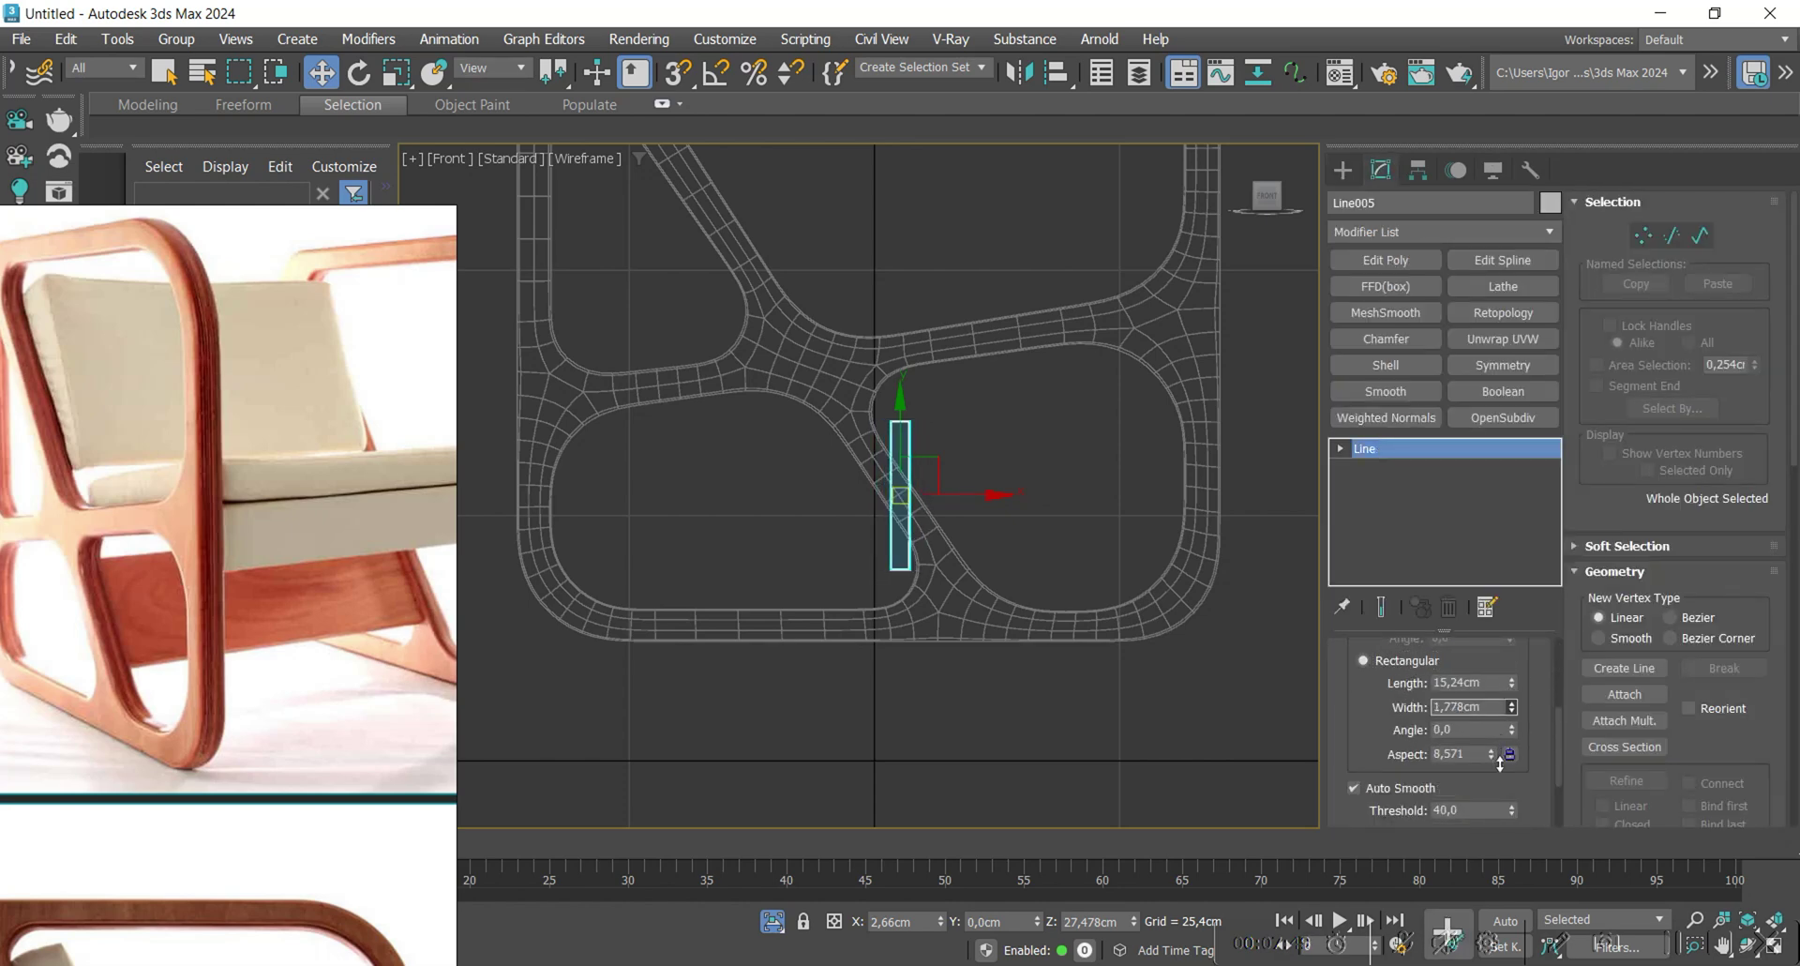
Rotate the cross panel about 34° to follow the lower diagonal brace, lengthen its section to 16.776 cm and center it on the brace.
key(e)
scroll(957, 475, up, 3)
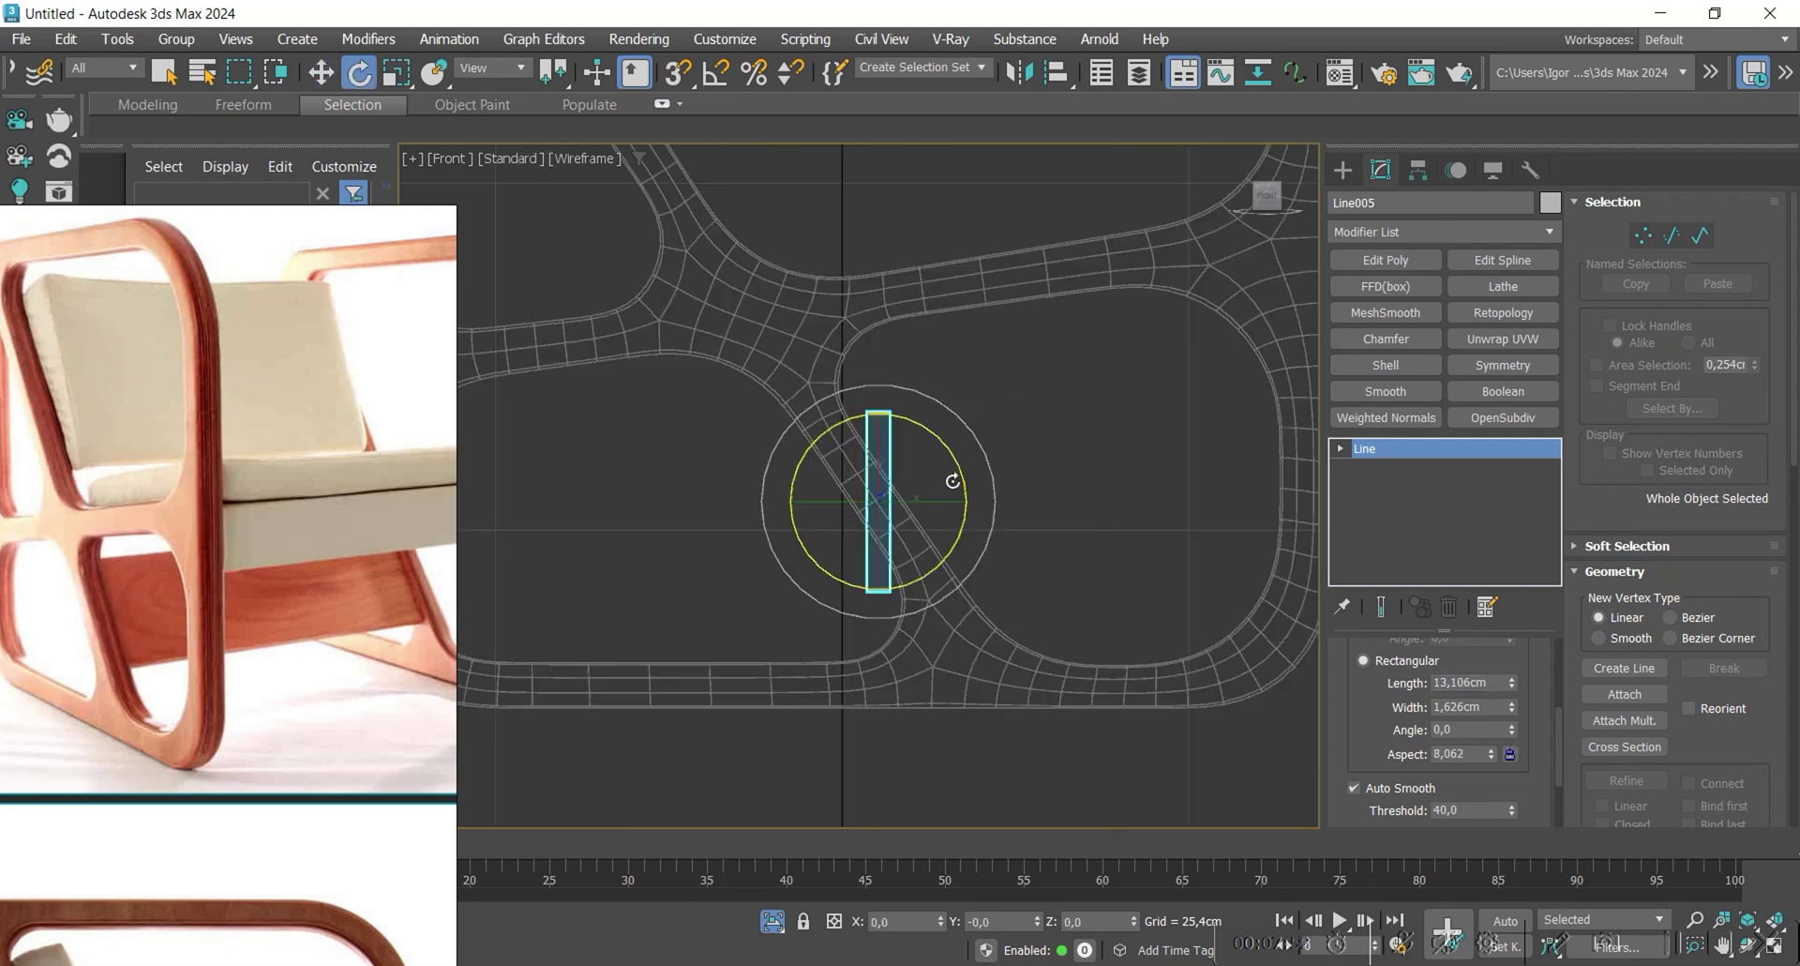
drag(929, 474, 923, 416)
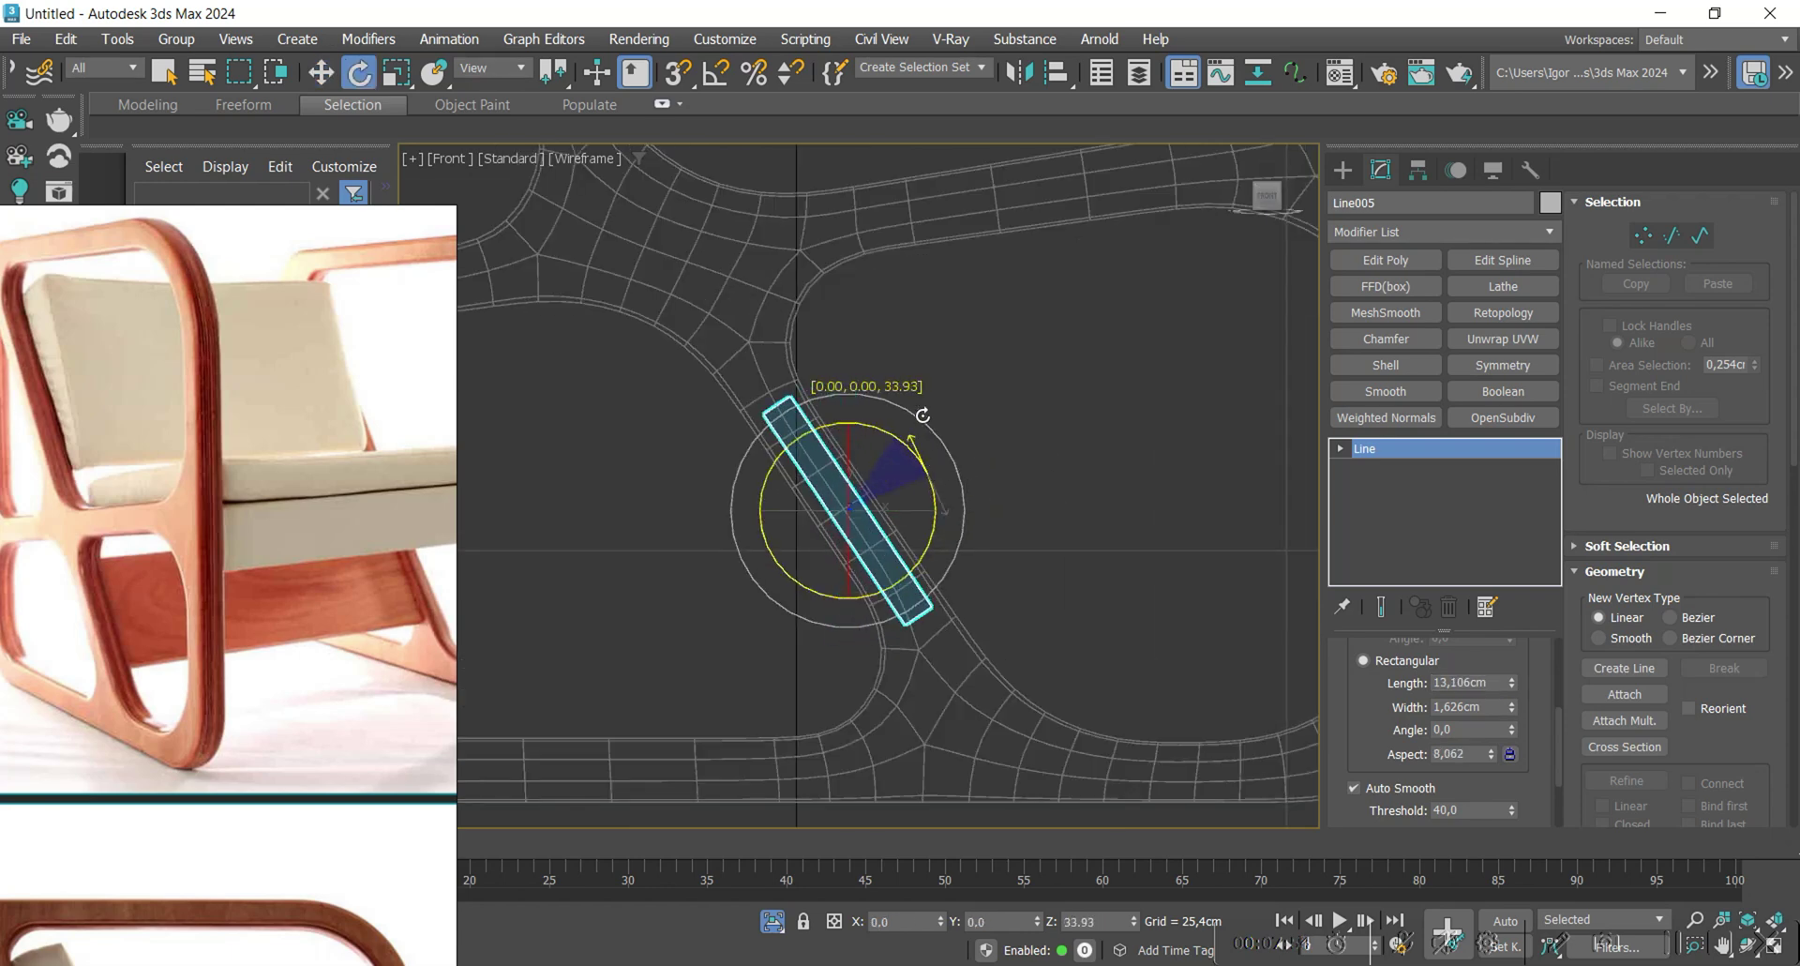
key(w)
scroll(921, 413, down, 2)
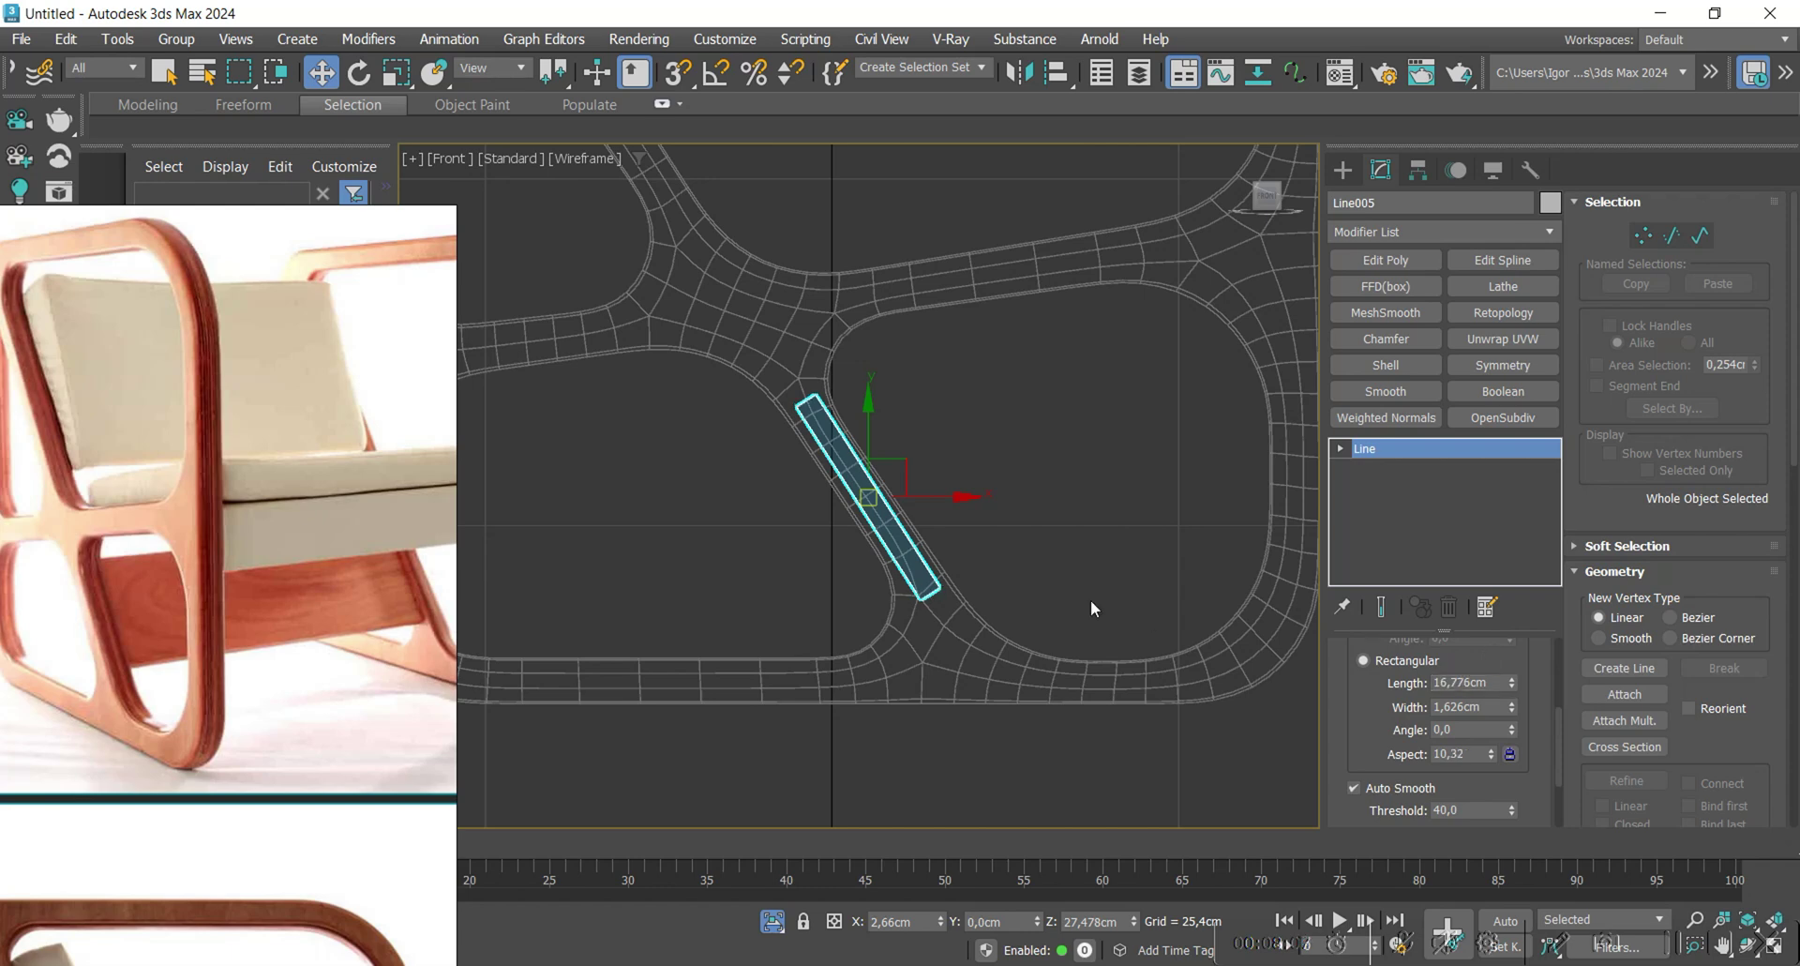
drag(878, 506, 861, 482)
Examine the shaded cross panel between the side frames and compare it with the chair's reference photos.
mouse_move(914, 525)
alt+middle_down()
mouse_move(841, 585)
mouse_move(779, 581)
mouse_move(924, 563)
alt+middle_up()
key(F3)
scroll(975, 506, down, 3)
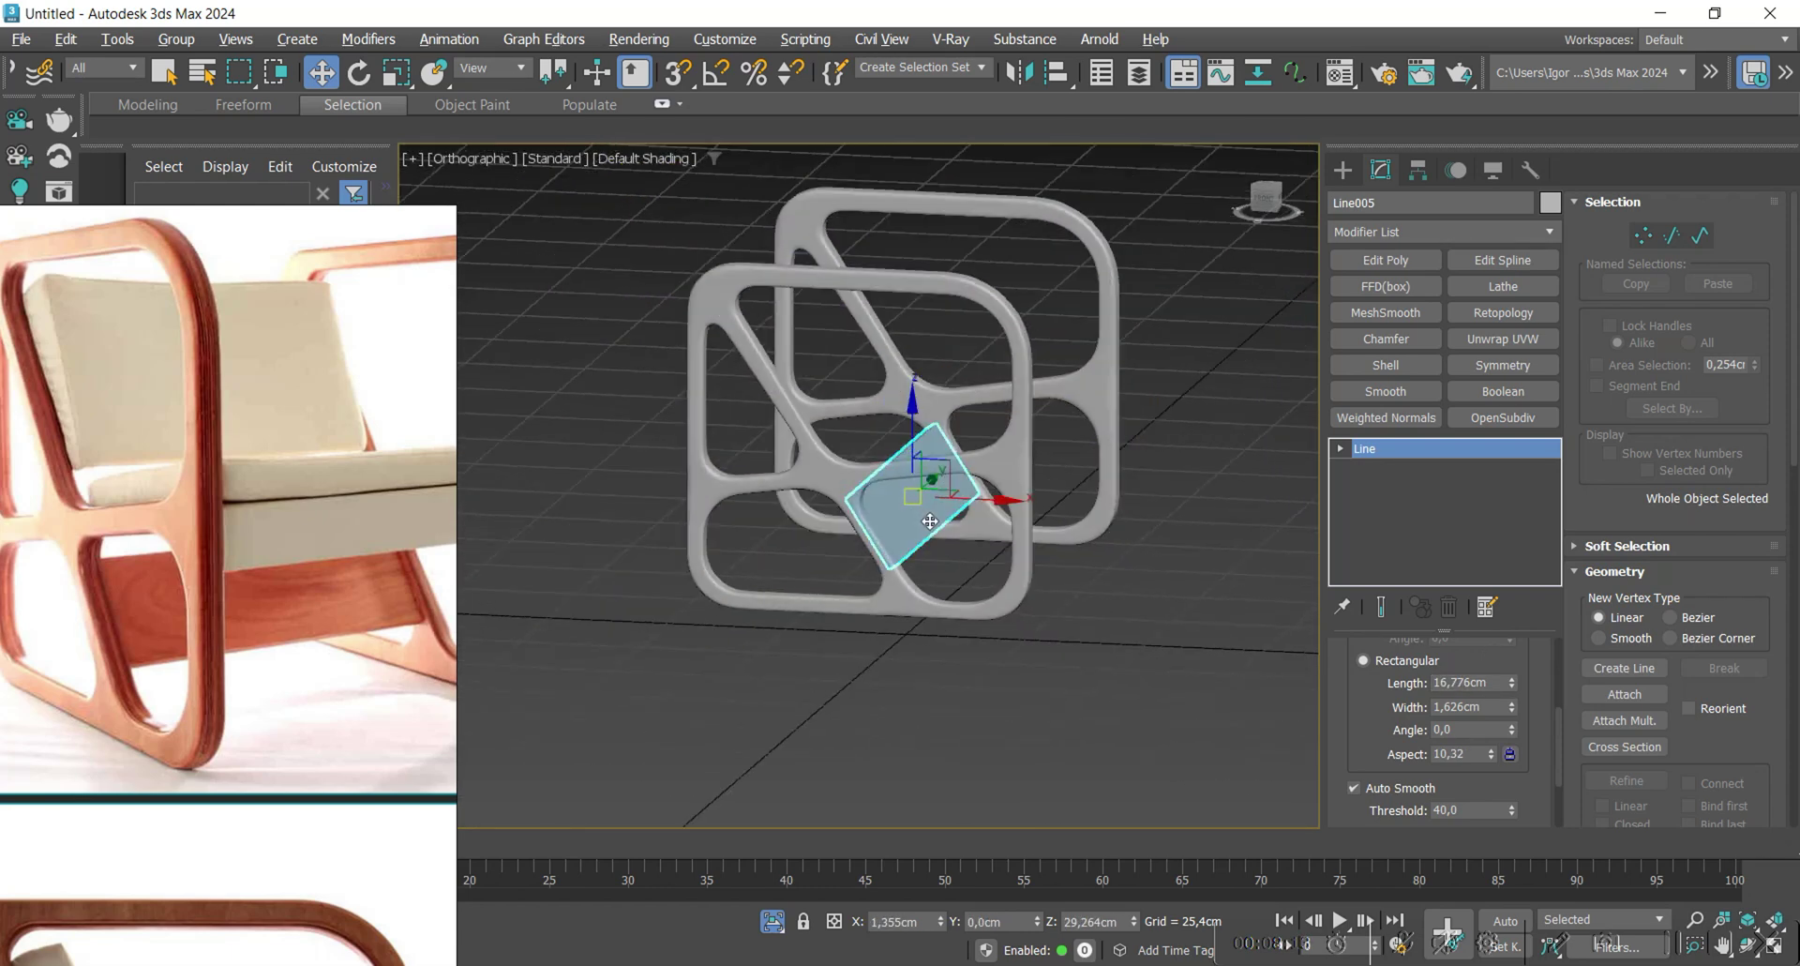
scroll(252, 521, down, 3)
scroll(169, 542, up, 2)
scroll(211, 514, down, 2)
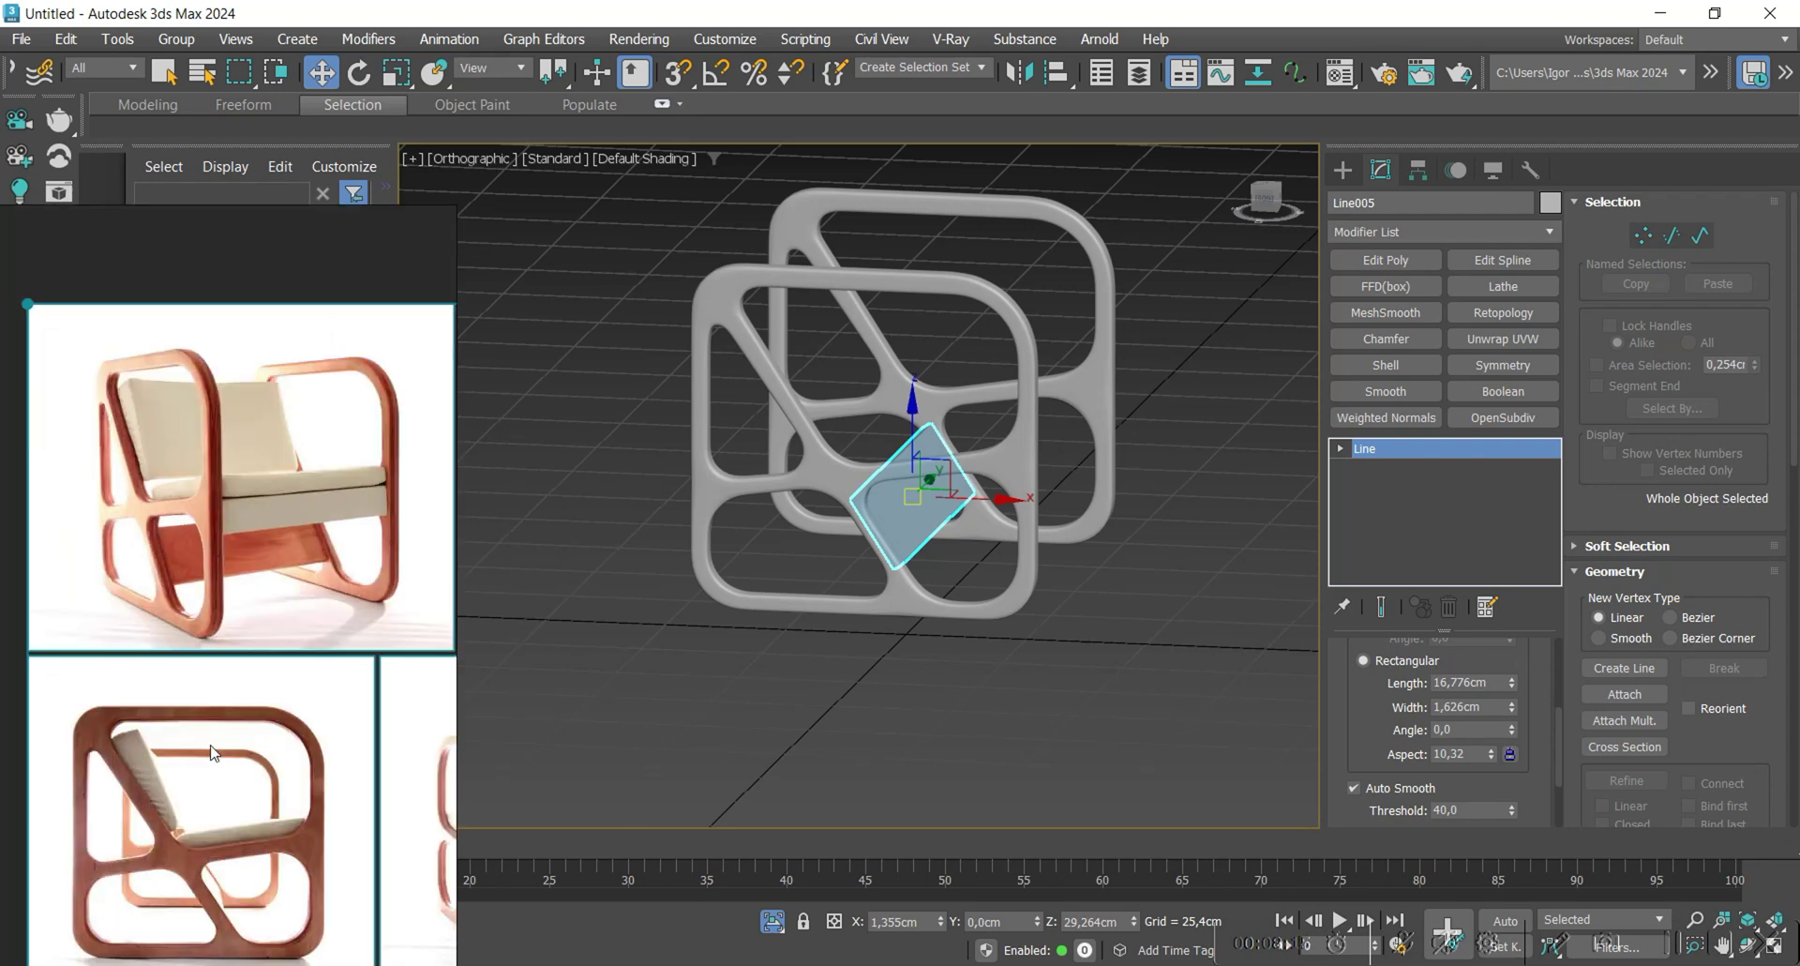
scroll(170, 861, up, 2)
scroll(258, 802, down, 4)
scroll(459, 809, up, 4)
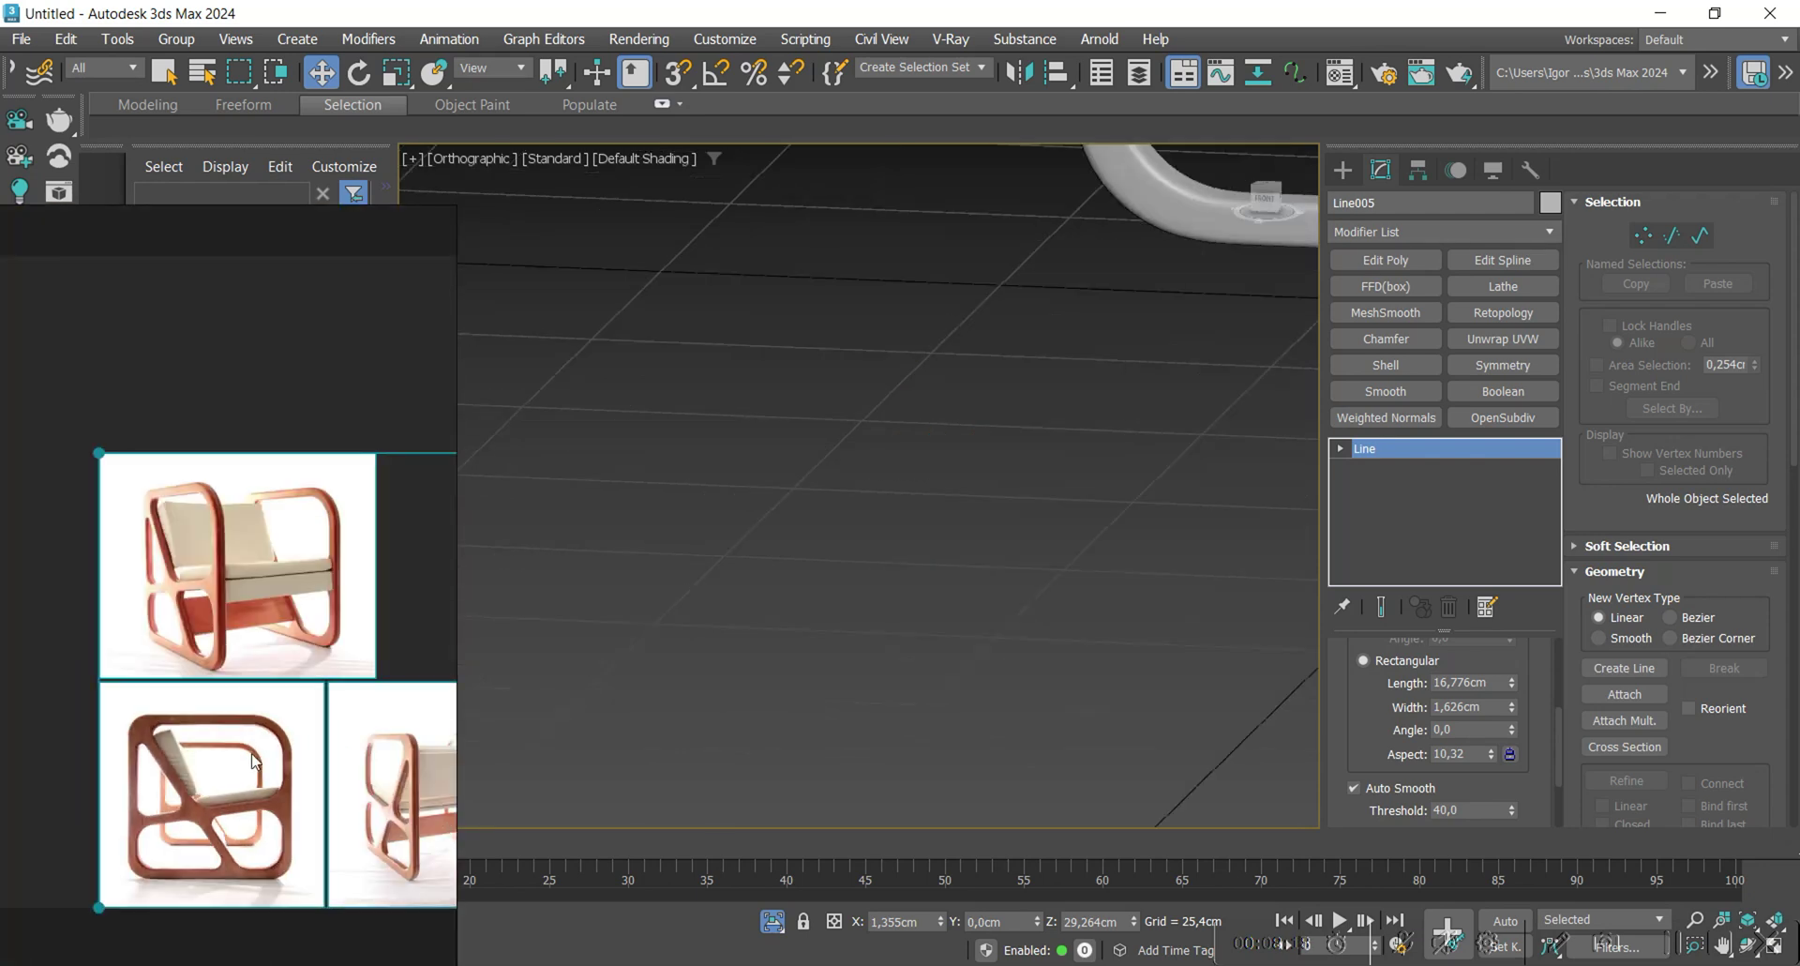
scroll(330, 787, down, 2)
scroll(366, 789, up, 5)
middle_drag(332, 783, 276, 758)
scroll(286, 758, down, 3)
middle_drag(761, 374, 722, 553)
scroll(722, 554, down, 5)
Draw a three-point line in the front wireframe view along the seat rail and down the side frame's front post.
key(f)
key(z)
scroll(942, 502, down, 9)
middle_drag(933, 502, 858, 573)
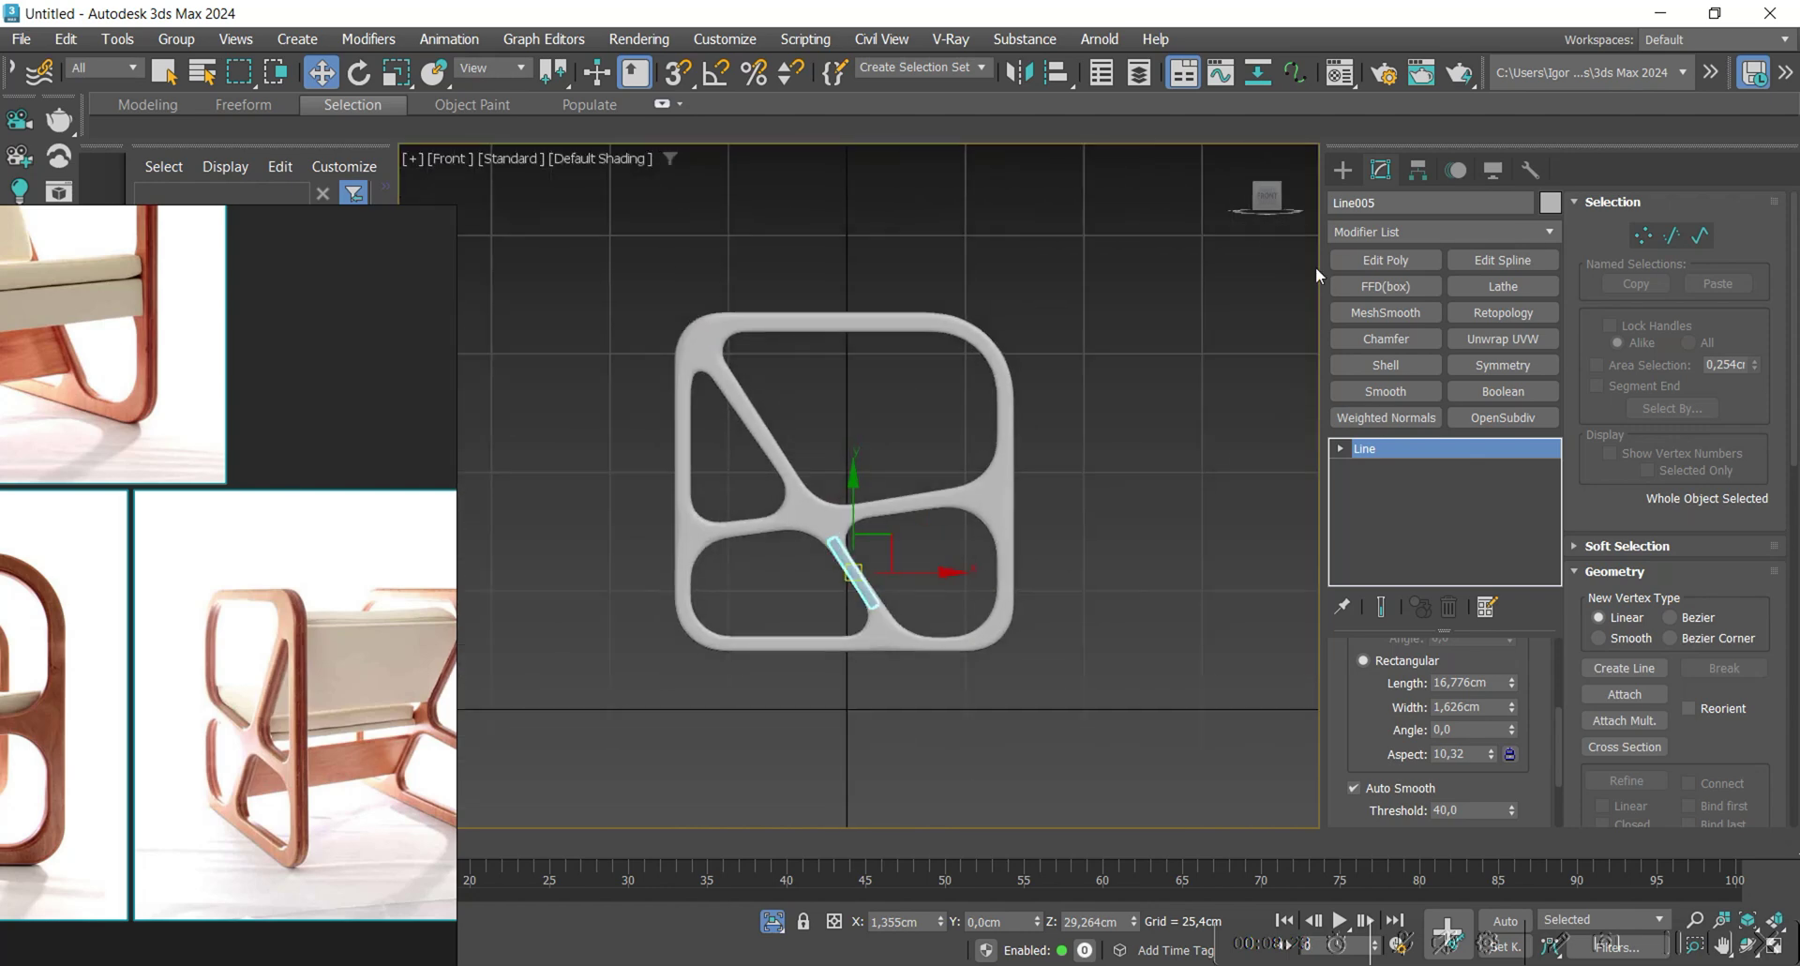
click(1342, 168)
click(1378, 351)
scroll(1031, 441, up, 4)
key(F3)
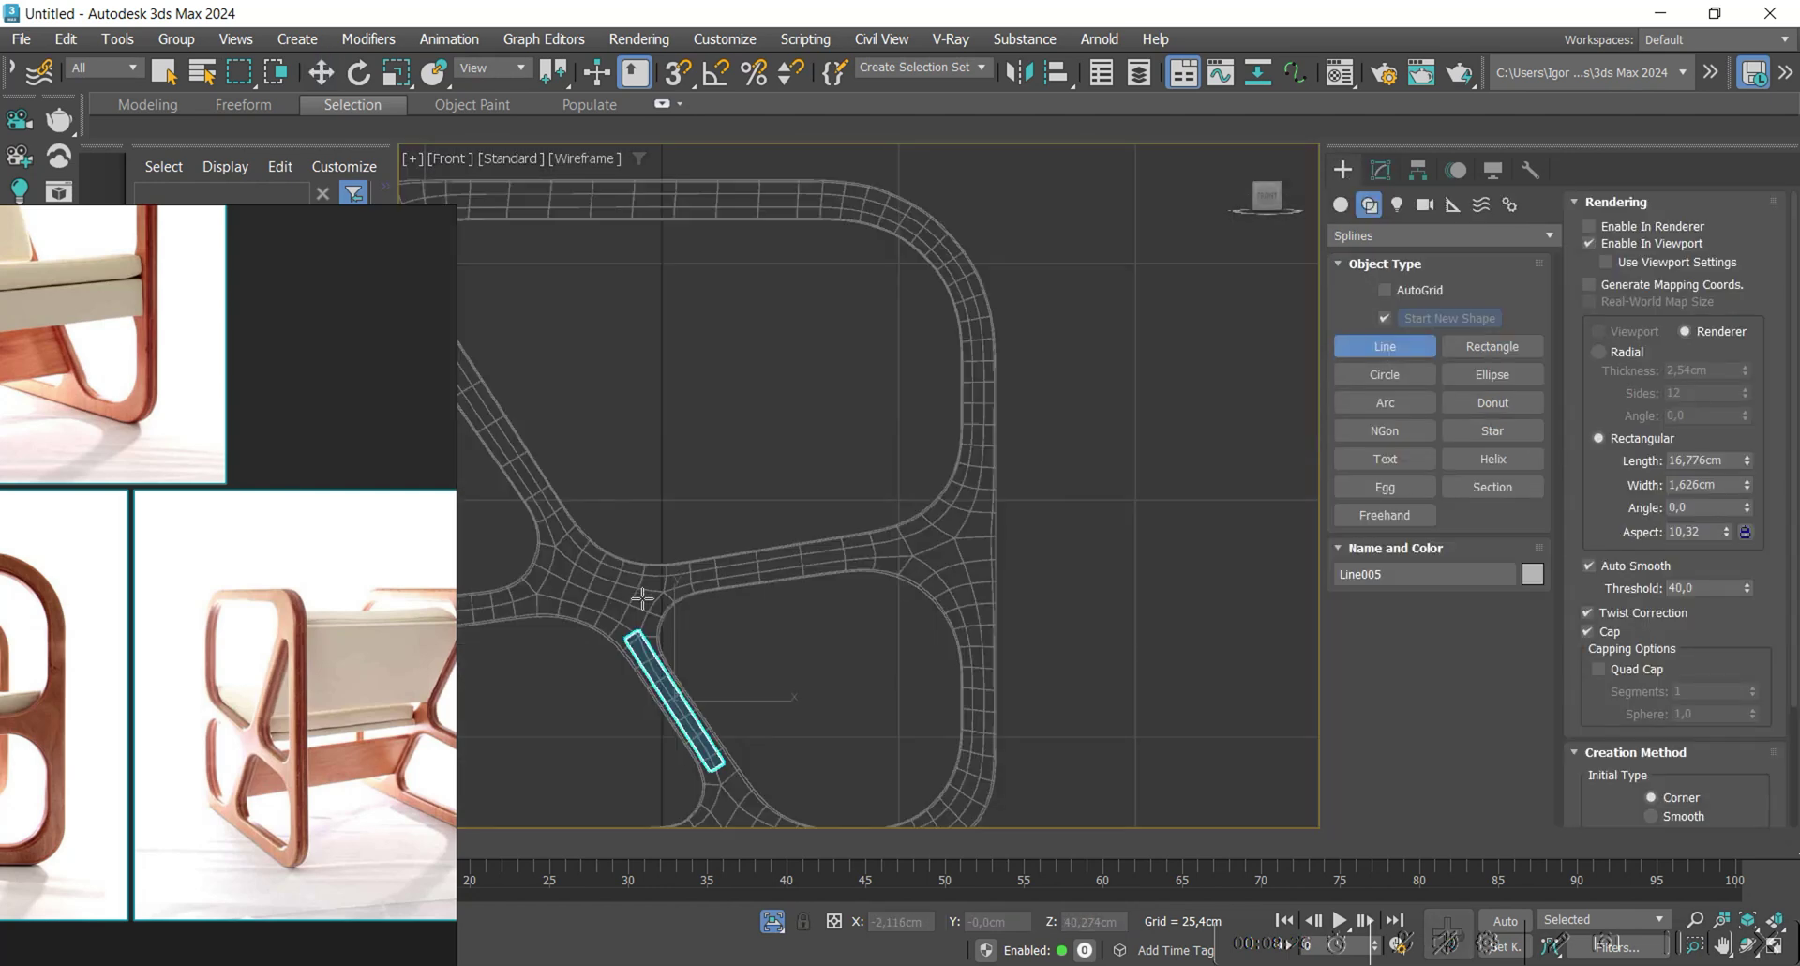
middle_drag(642, 598, 679, 577)
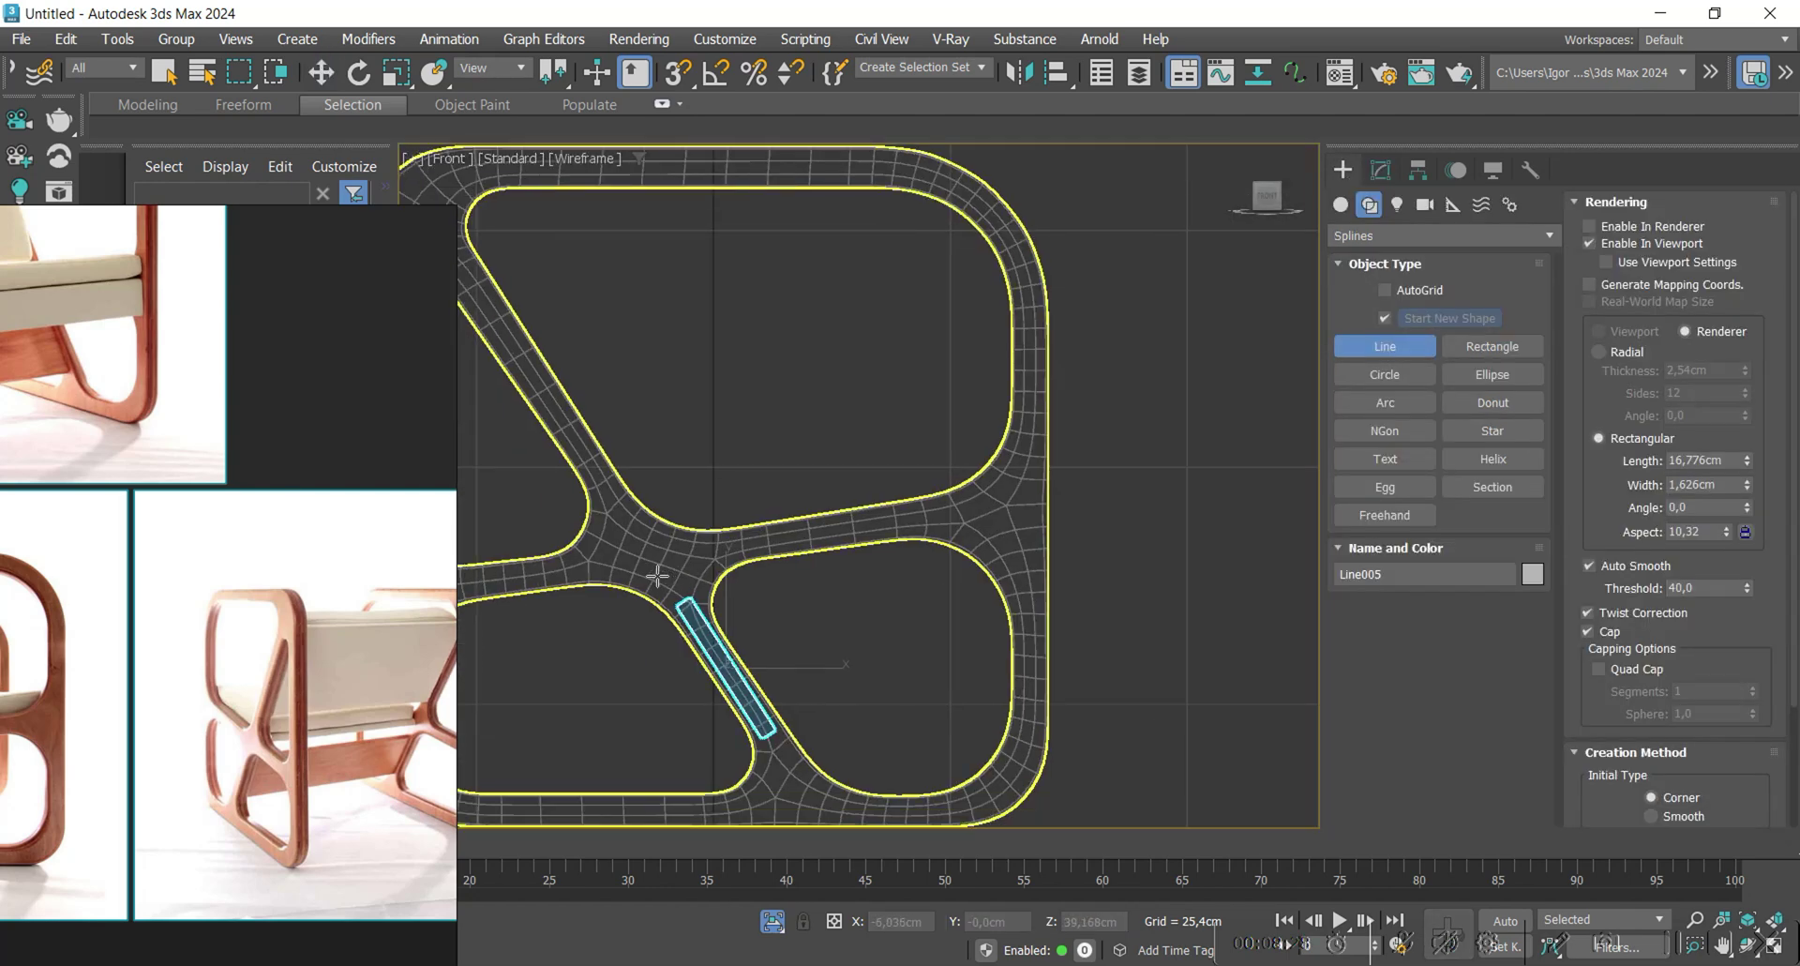
click(654, 574)
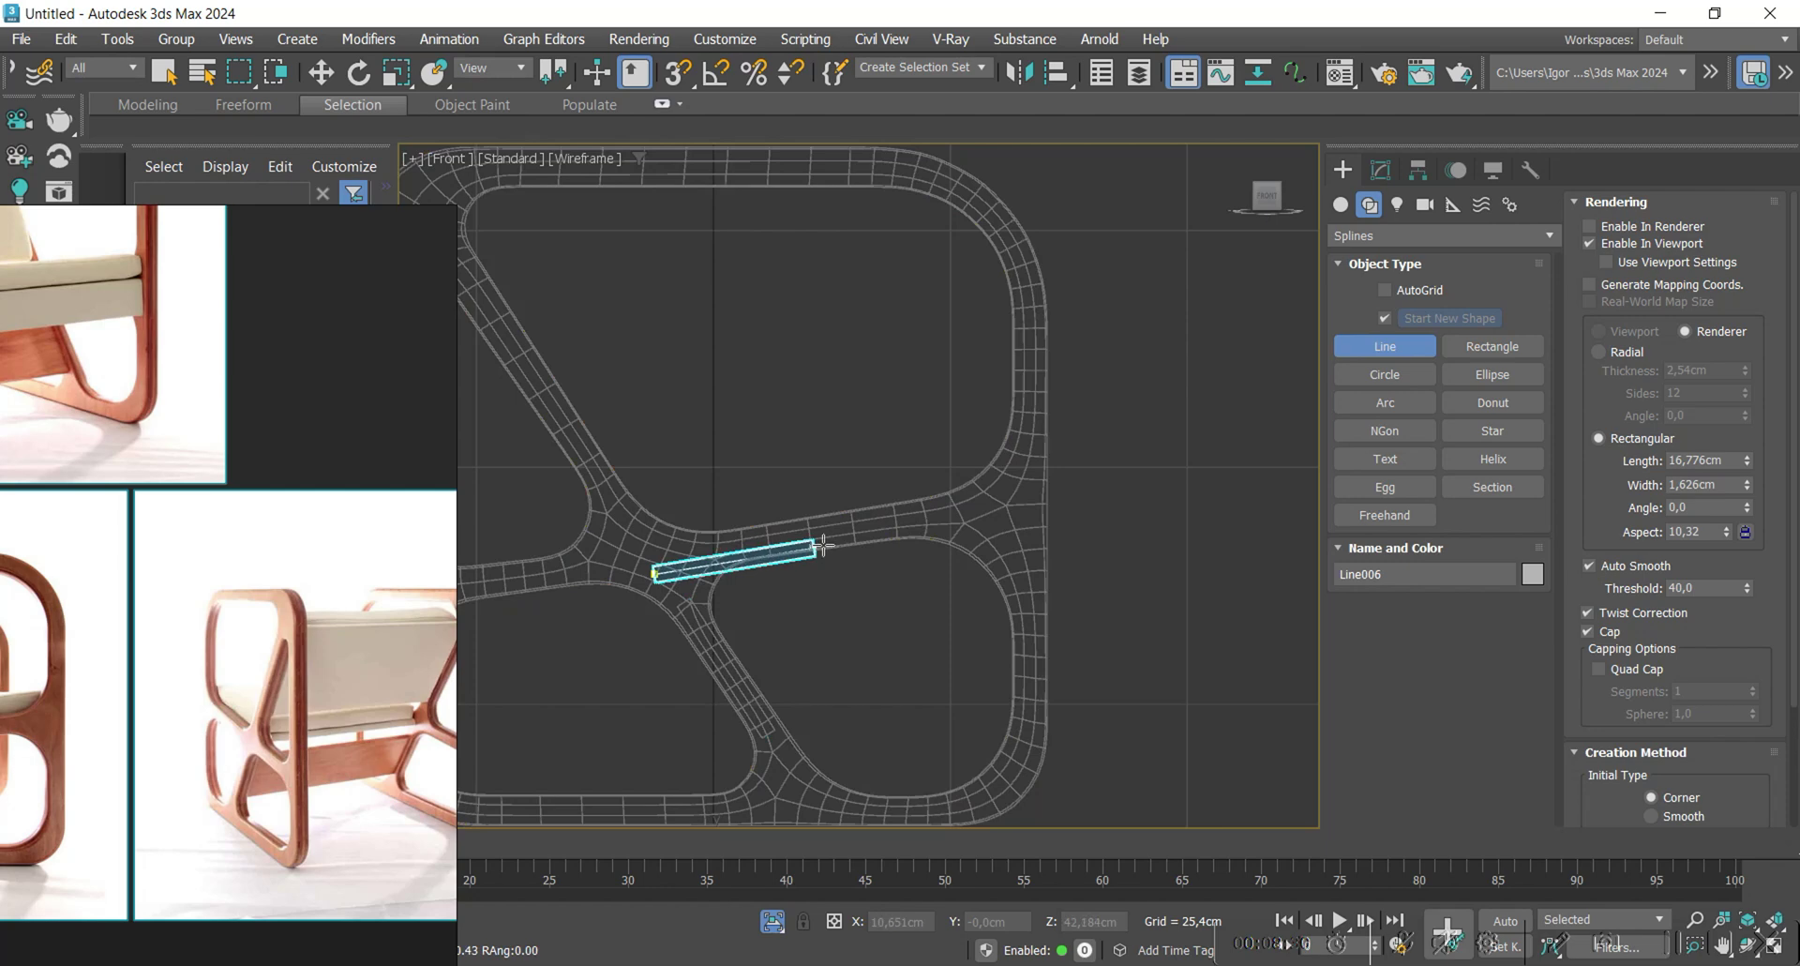
click(1030, 494)
click(1030, 575)
right_click(1030, 575)
Raise the seat line's rear vertex about 1.6 cm so the profile follows the seat rail.
scroll(864, 560, up, 2)
key(1)
click(567, 579)
drag(567, 508, 567, 483)
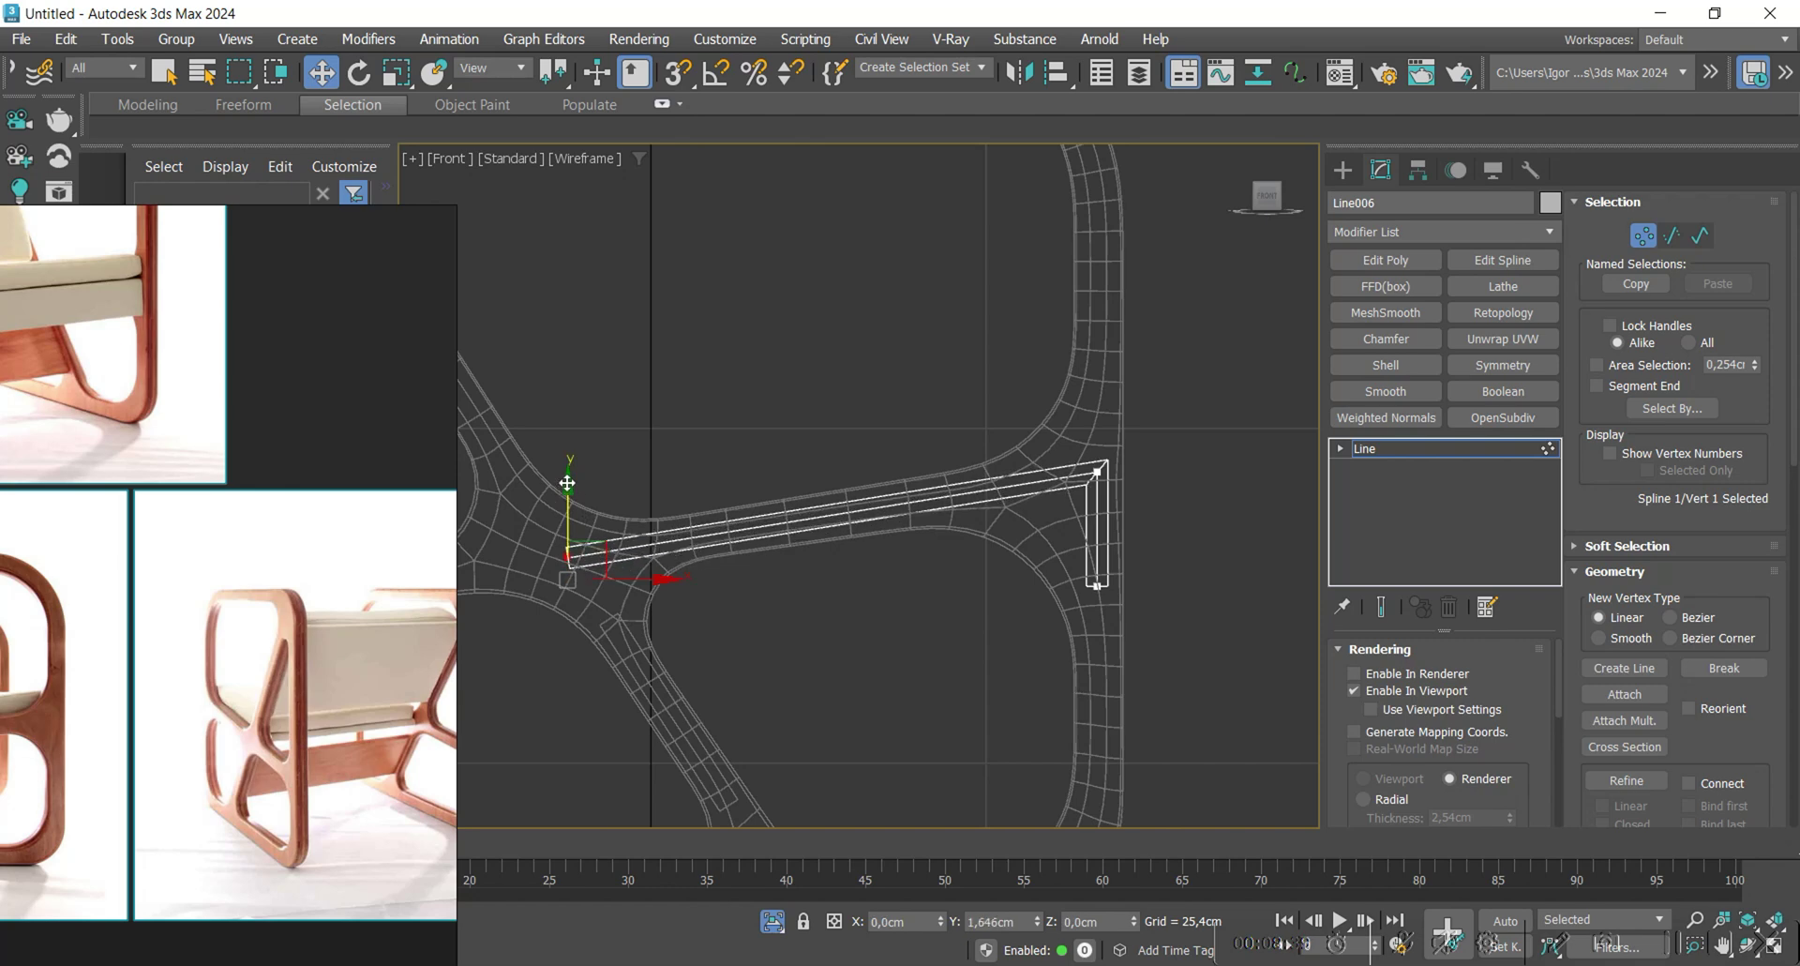
click(1096, 463)
key(F3)
mouse_move(1096, 435)
alt+middle_down()
mouse_move(1054, 540)
mouse_move(1054, 506)
mouse_move(1013, 530)
alt+middle_up()
key(1)
Set the seat panel's rectangular section length to 77 cm so it spans the gap between the side frames.
scroll(1521, 733, down, 3)
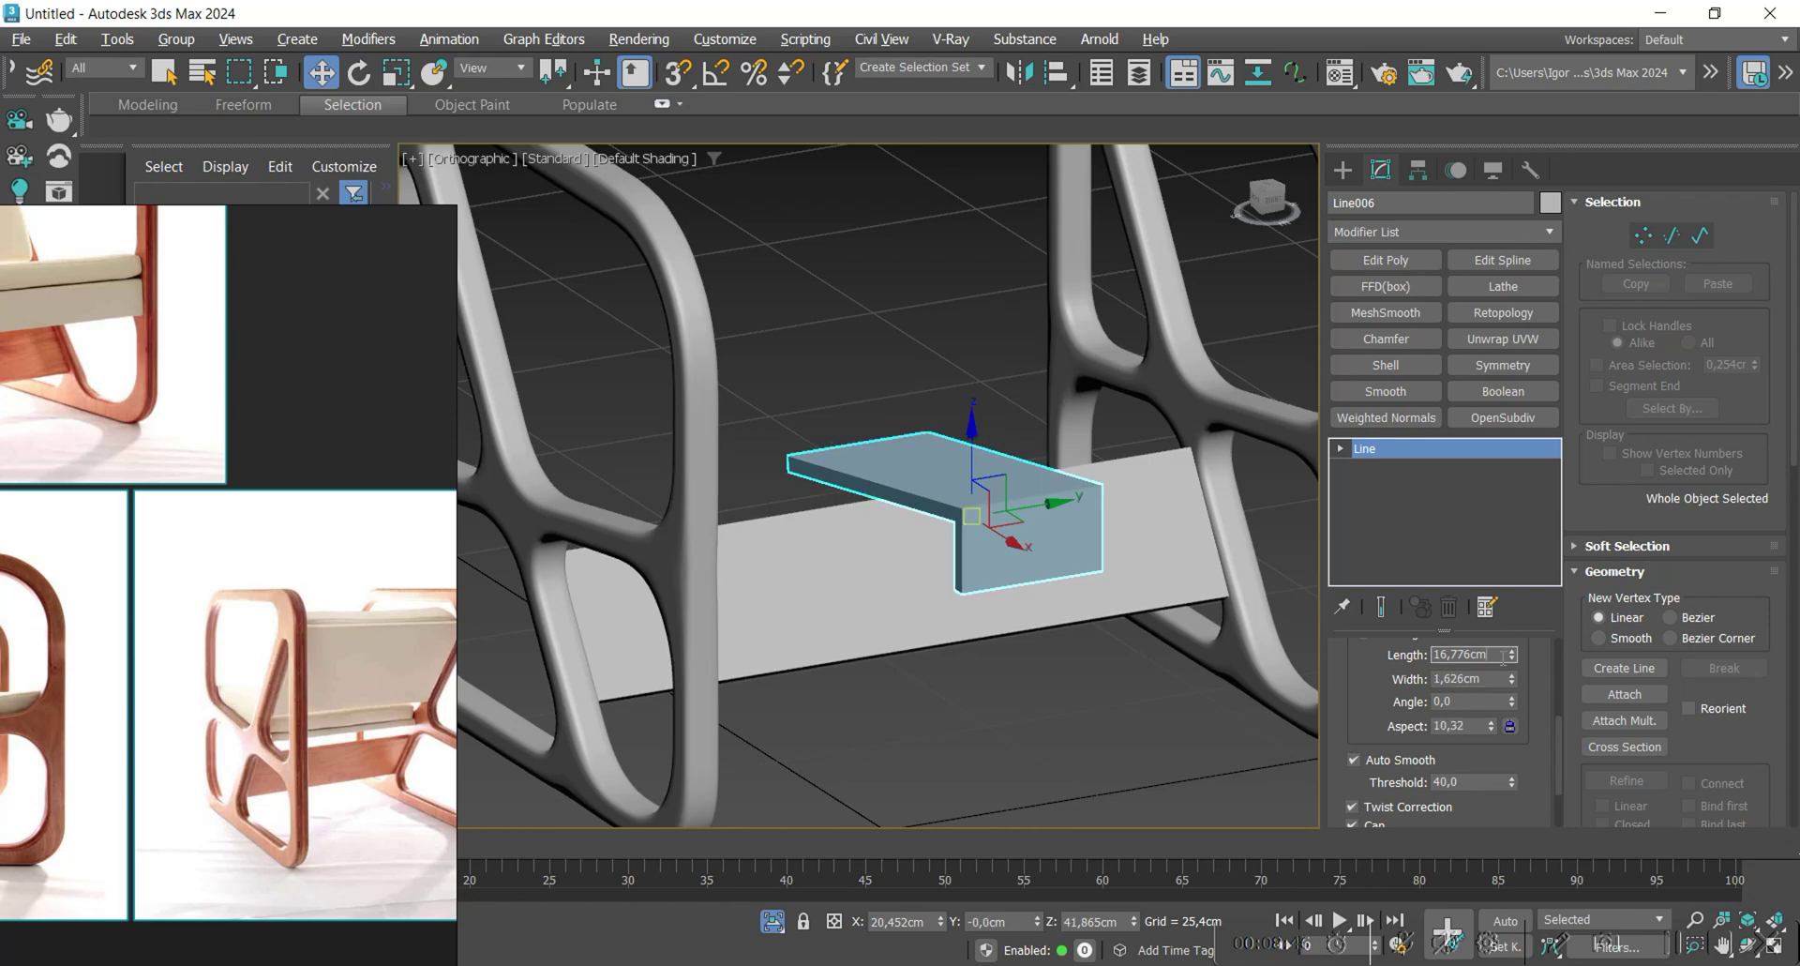
text(50)
key(Return)
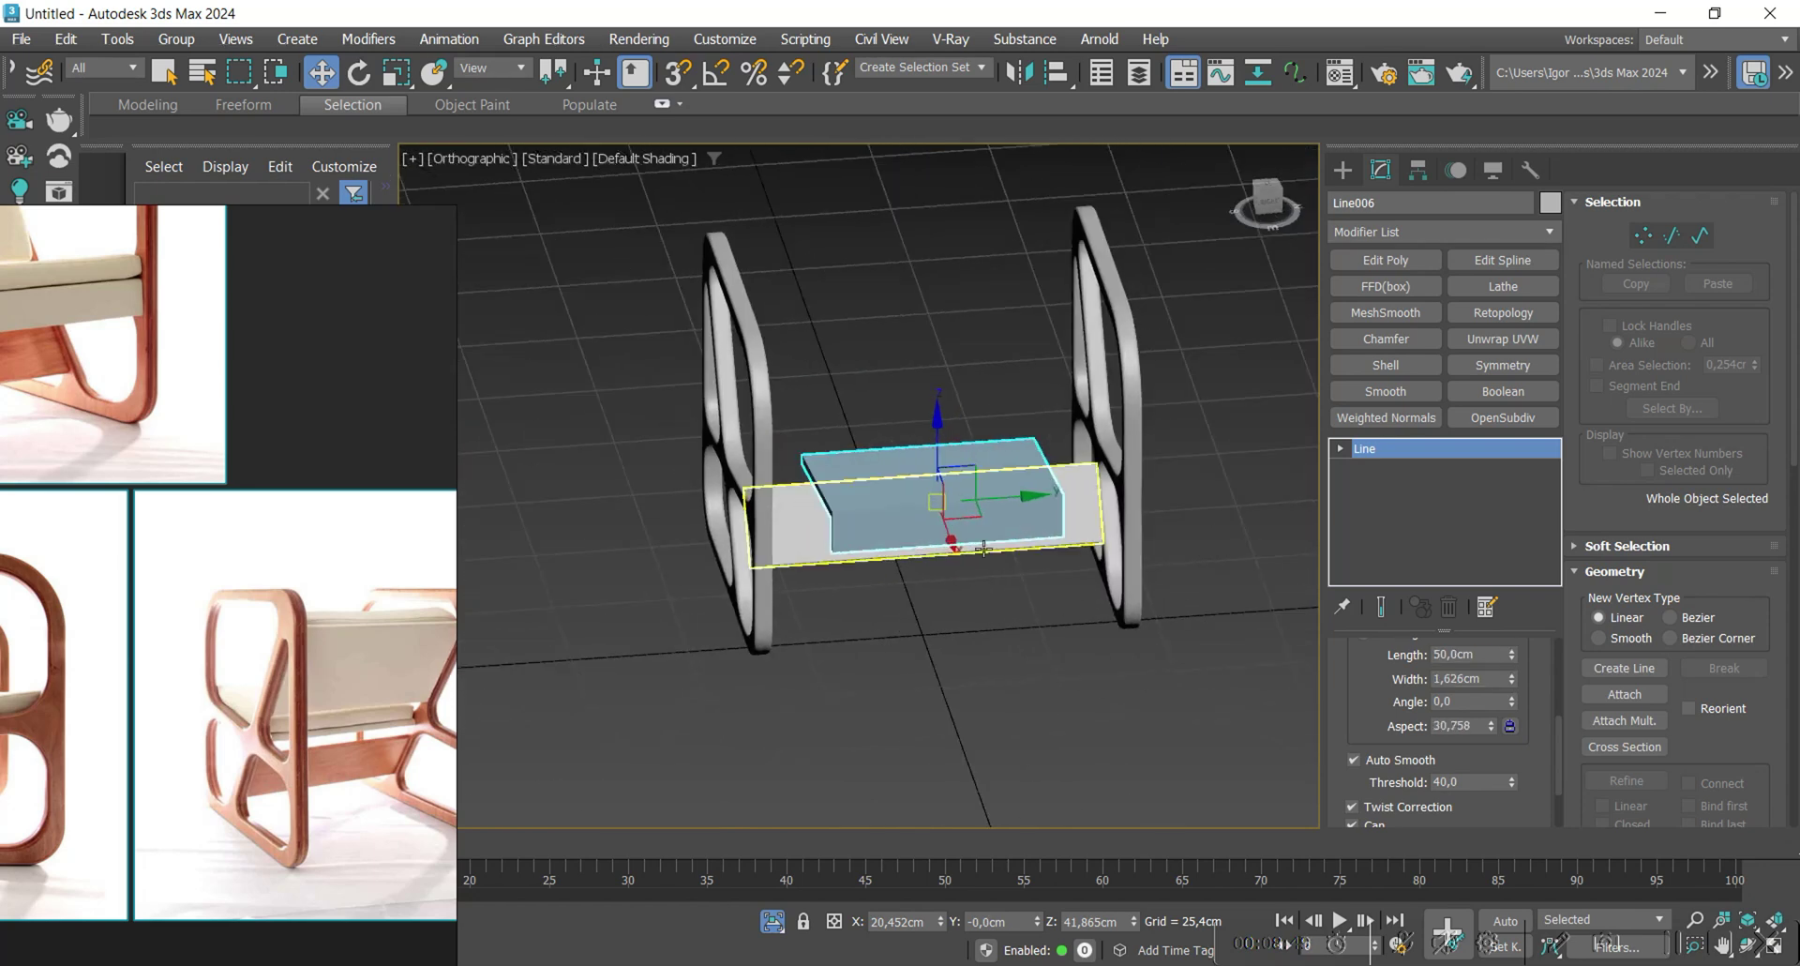
text(70)
key(Return)
text(75)
key(Return)
alt+middle_drag(947, 554, 1025, 548)
key(t)
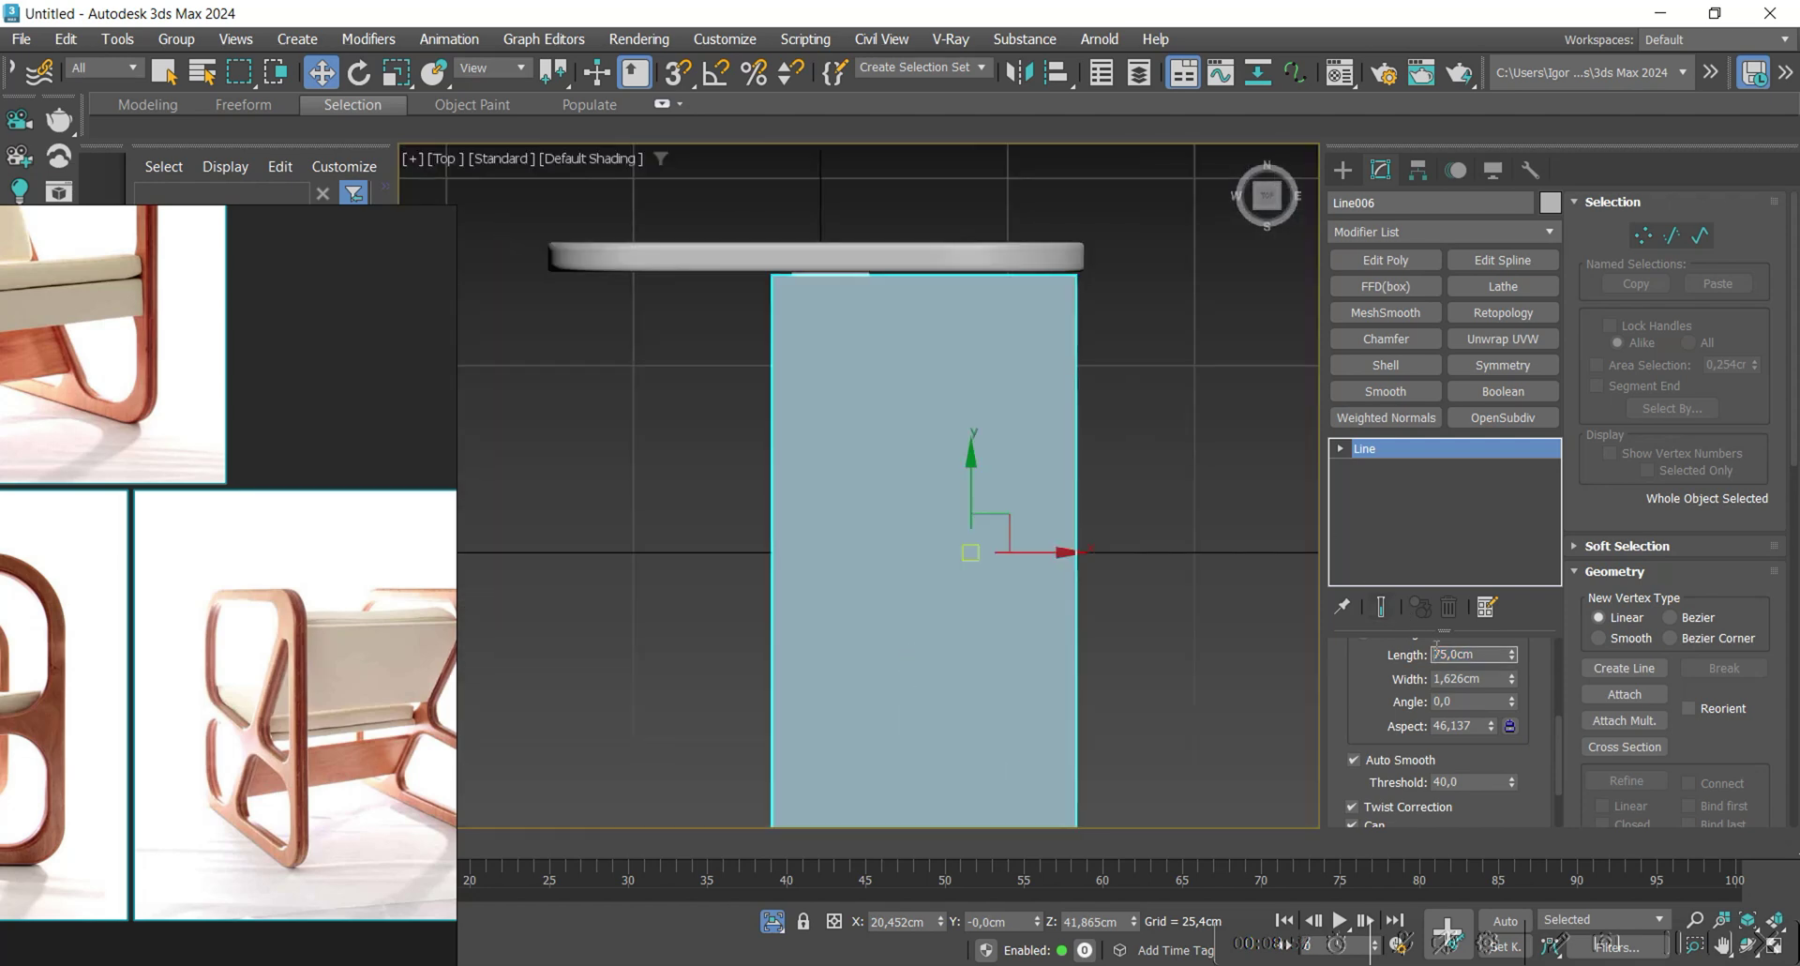
text(78)
key(Return)
text(77)
key(Return)
Thicken the seat panel by increasing its rectangular section width to 2.692 cm.
scroll(814, 403, down, 2)
alt+middle_drag(825, 601, 884, 441)
scroll(858, 514, up, 3)
alt+middle_drag(974, 544, 1088, 529)
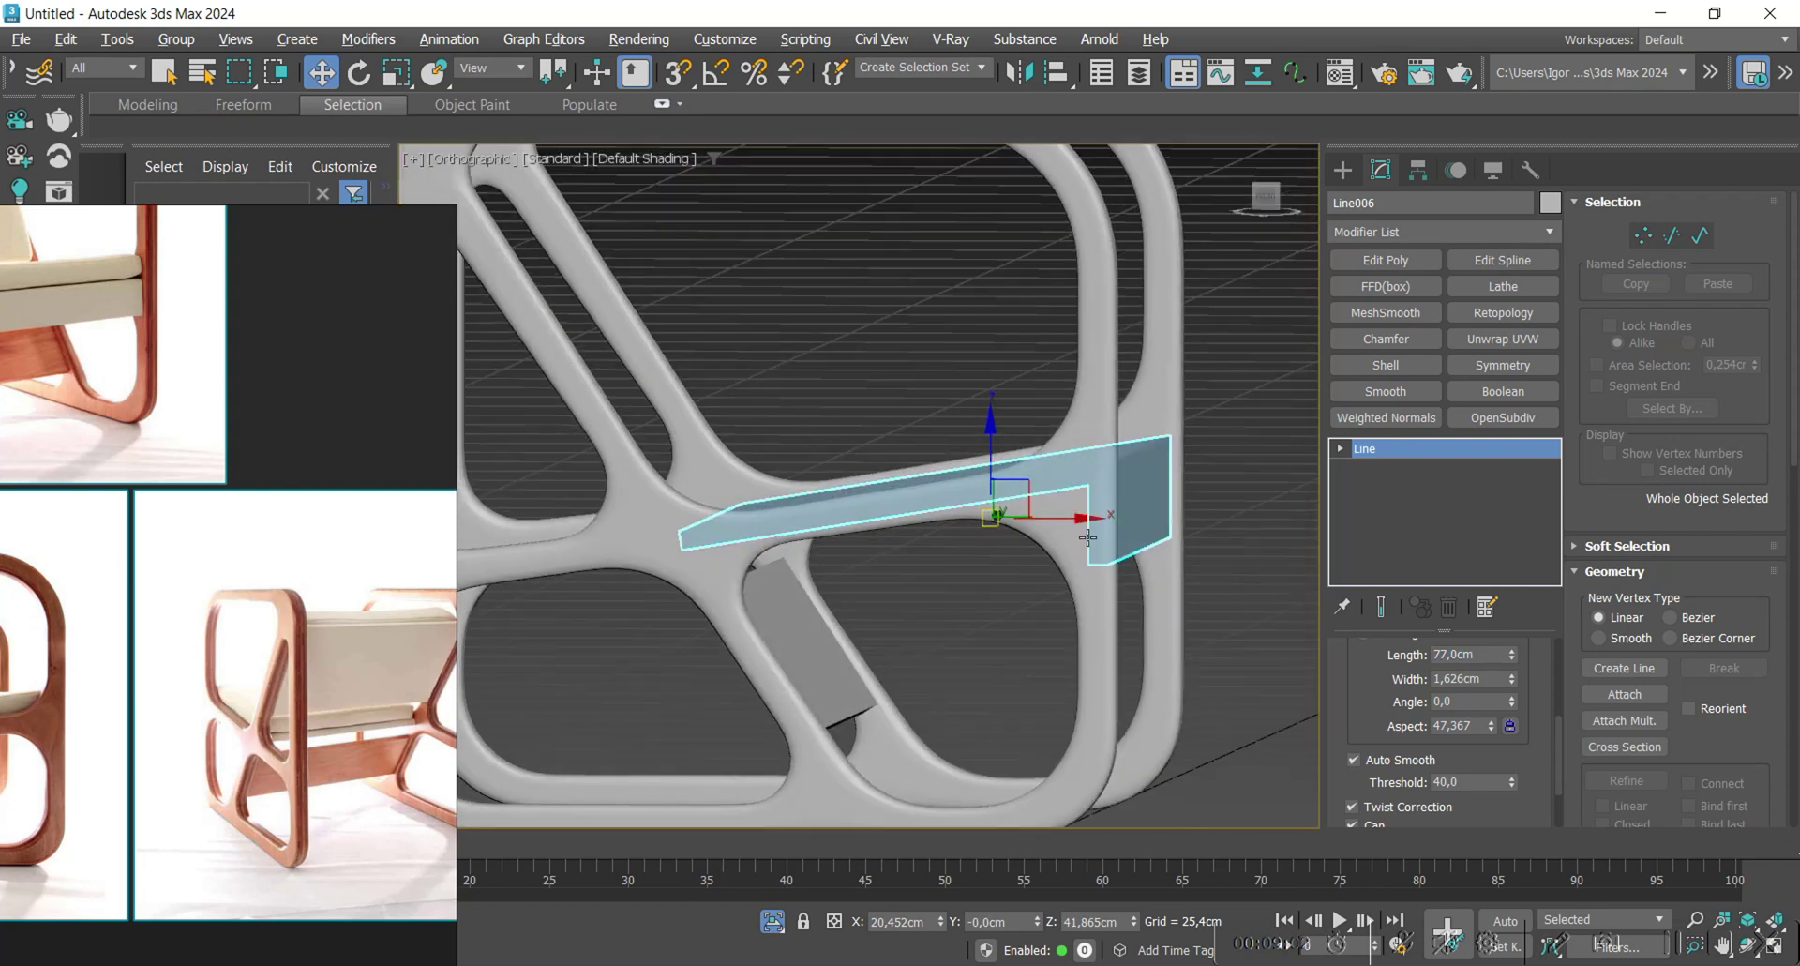
scroll(1091, 529, up, 3)
drag(1510, 681, 1506, 641)
scroll(1069, 478, down, 3)
alt+middle_drag(1069, 479, 1103, 515)
key(f)
middle_drag(796, 518, 878, 514)
key(F4)
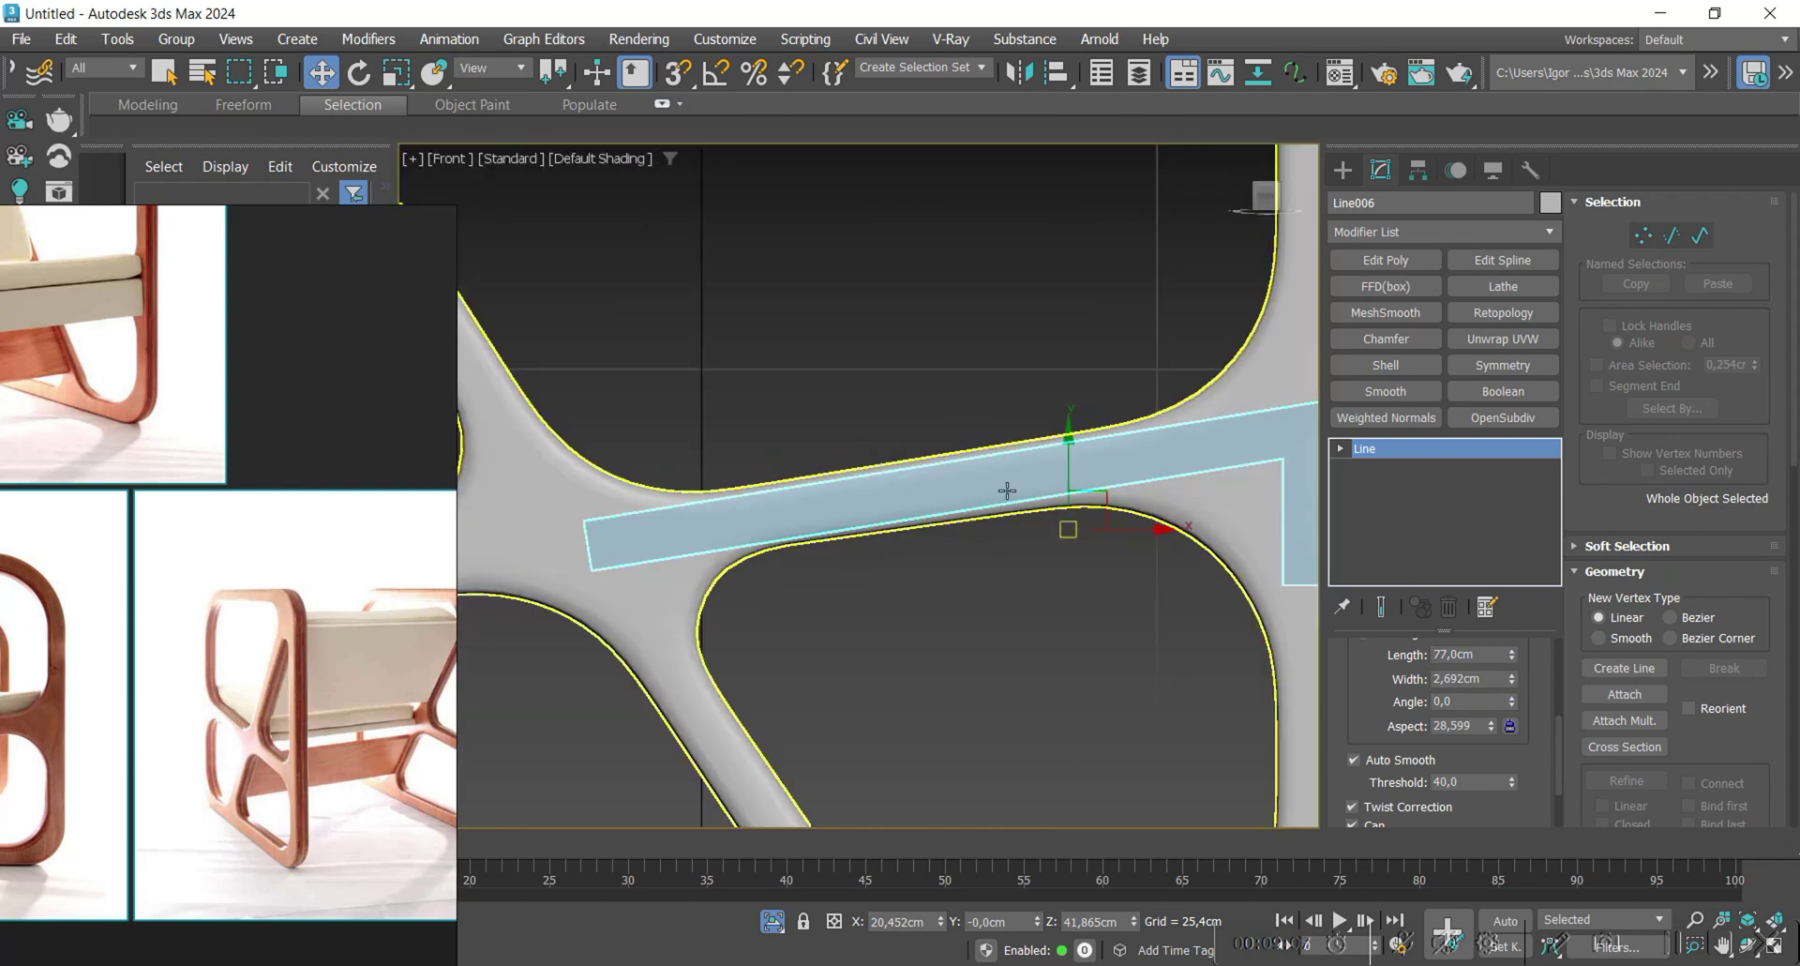
Examine the seat panel's fit against the side frame's rail and compare it with the chair's reference photos.
scroll(1007, 490, down, 3)
scroll(362, 538, down, 4)
scroll(129, 402, up, 3)
scroll(130, 402, up, 2)
scroll(947, 527, up, 4)
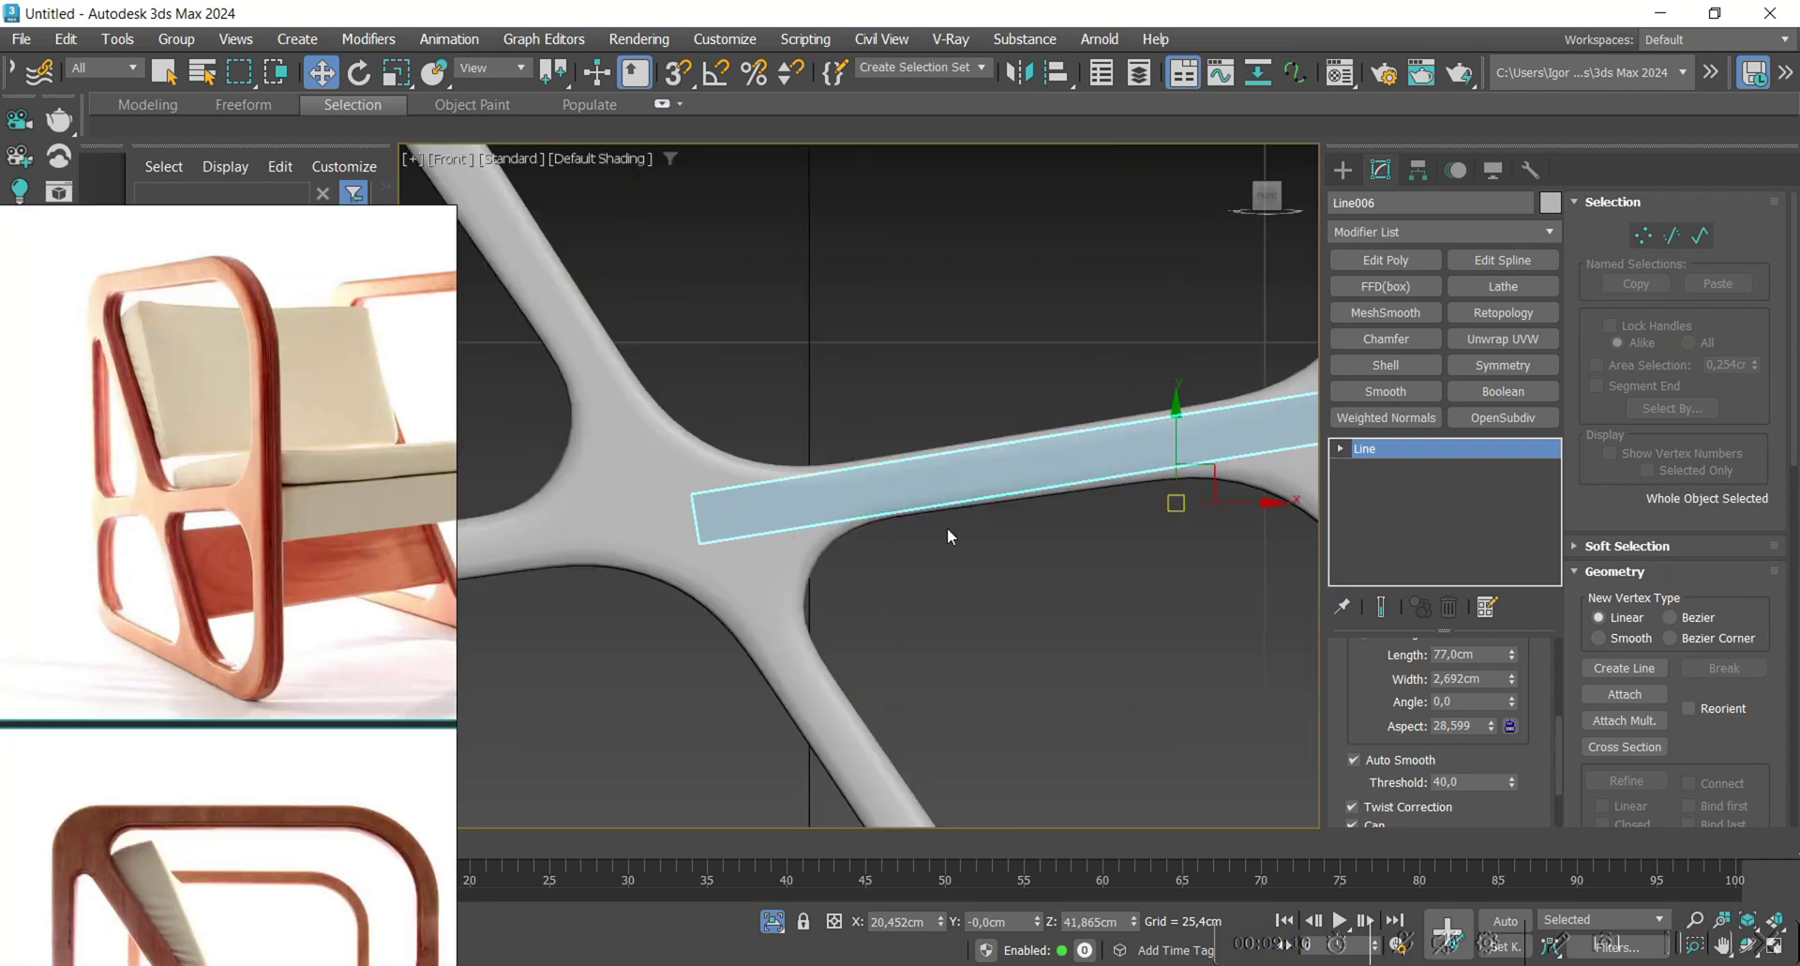
scroll(1071, 532, down, 1)
key(1)
click(622, 531)
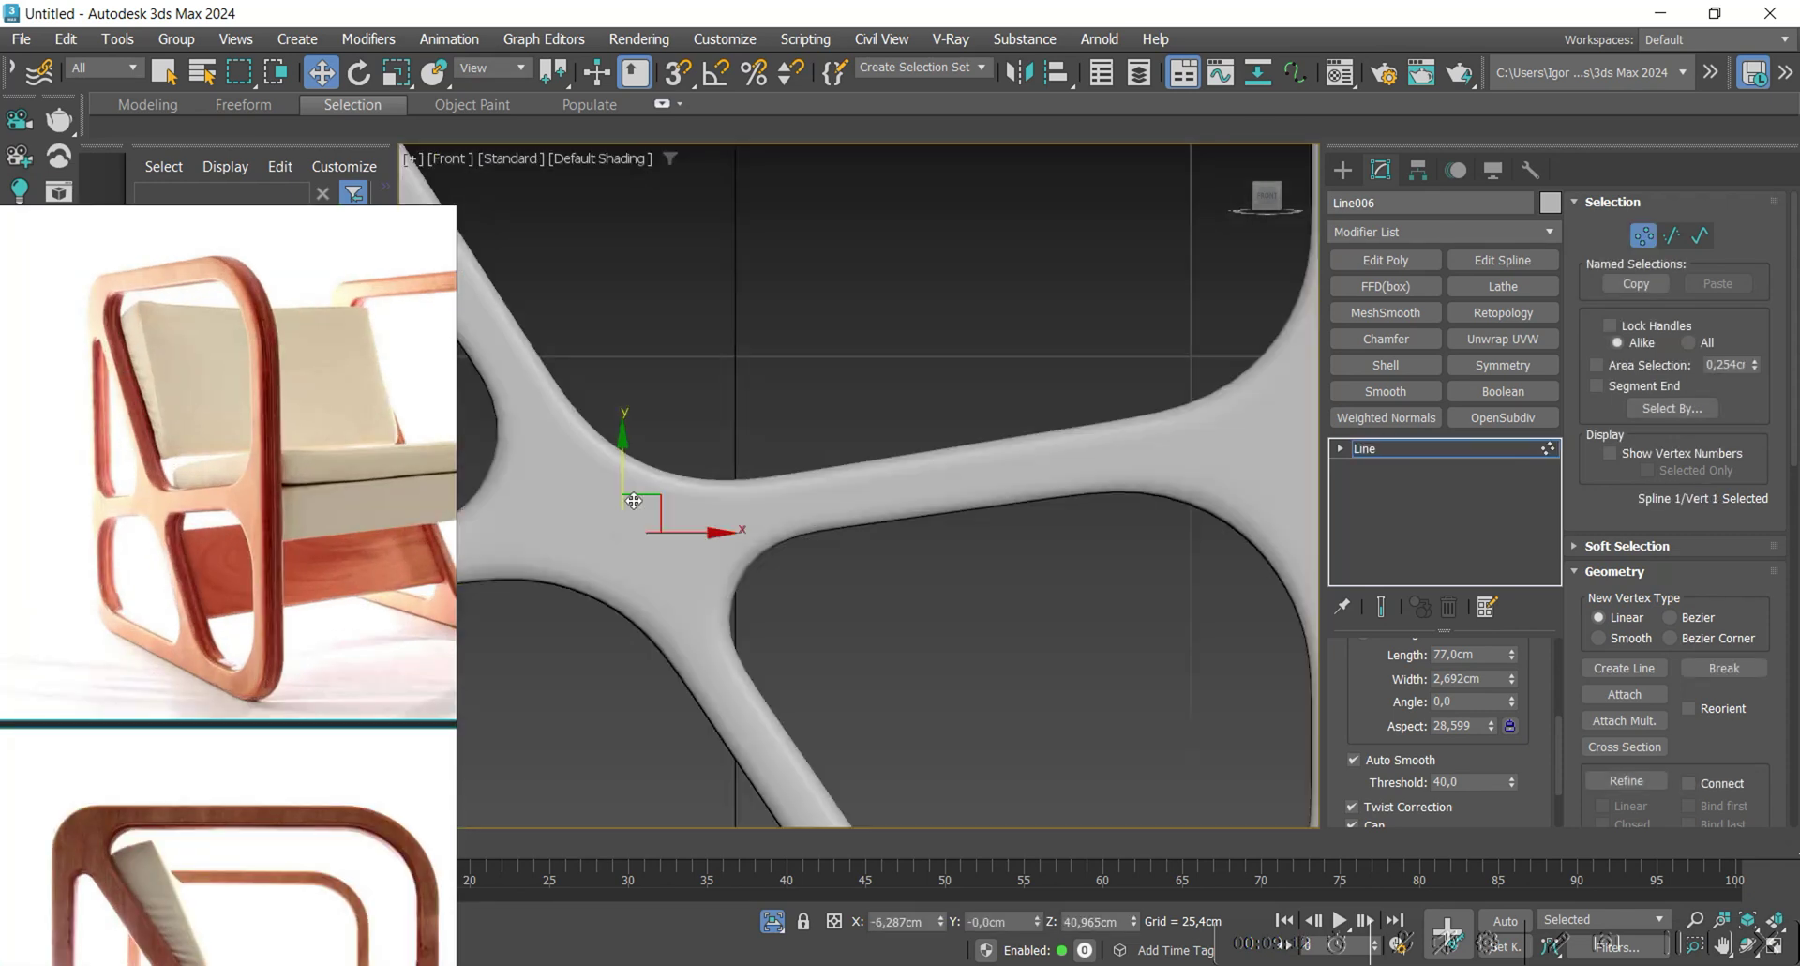
key(F3)
key(1)
key(F3)
scroll(816, 487, down, 3)
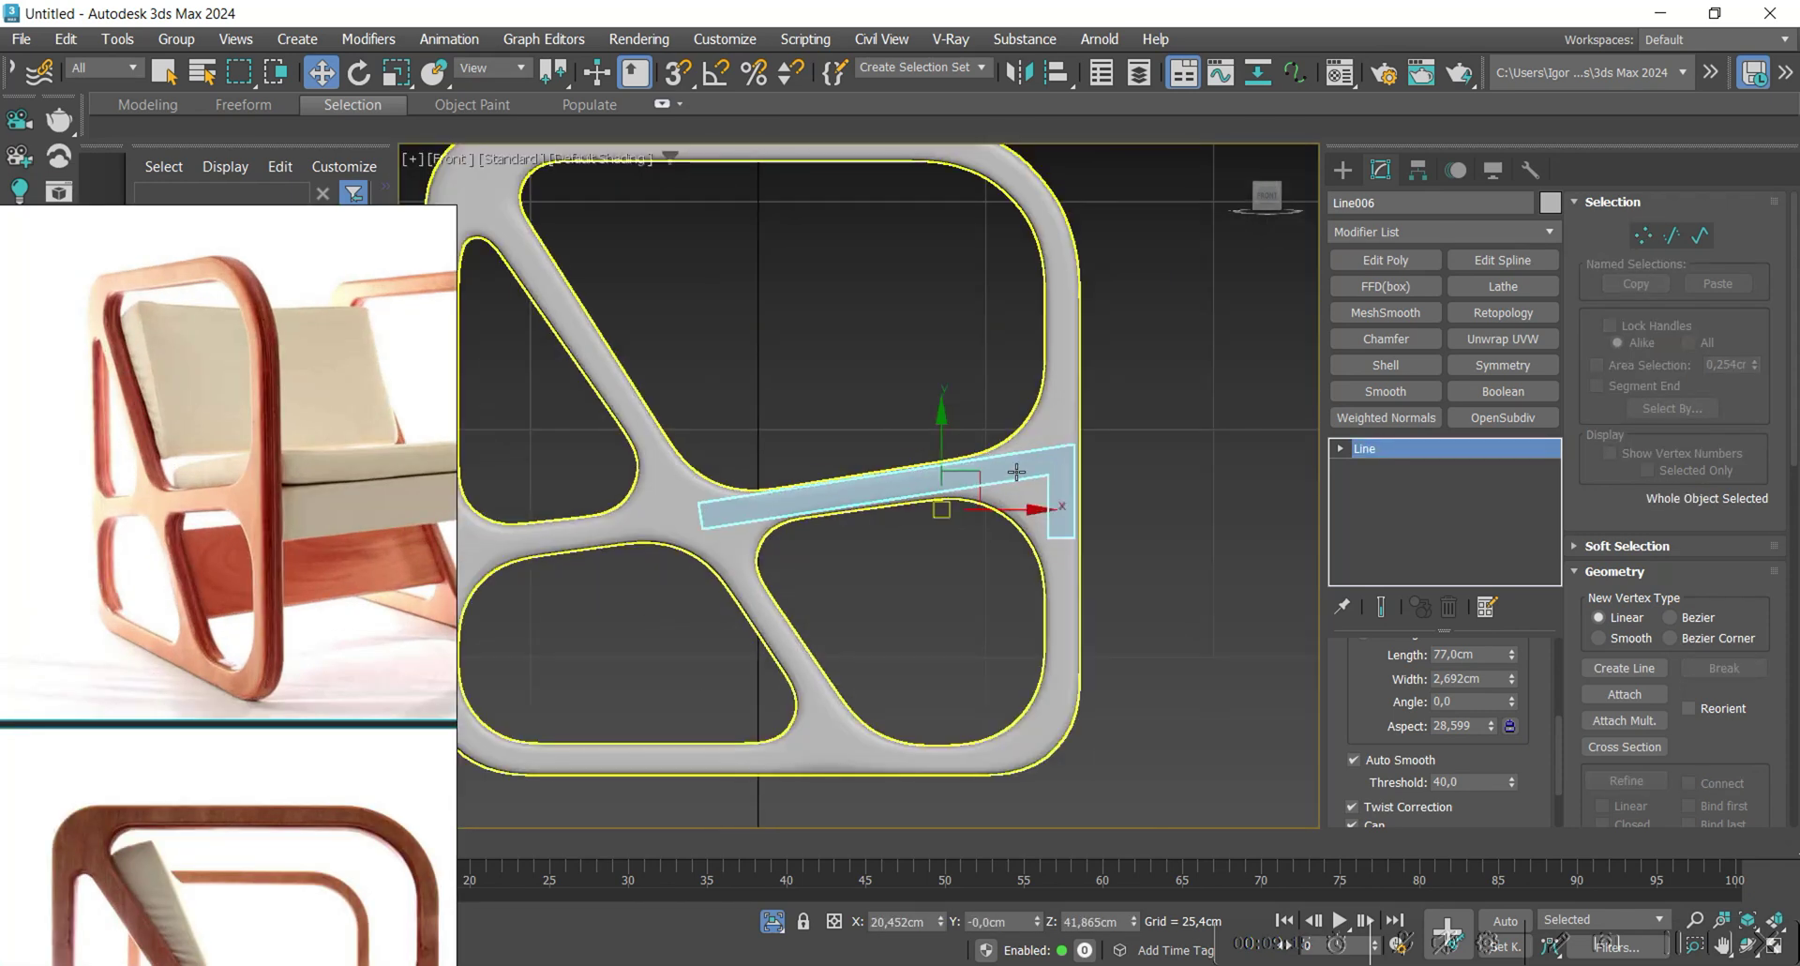
middle_drag(272, 516, 201, 527)
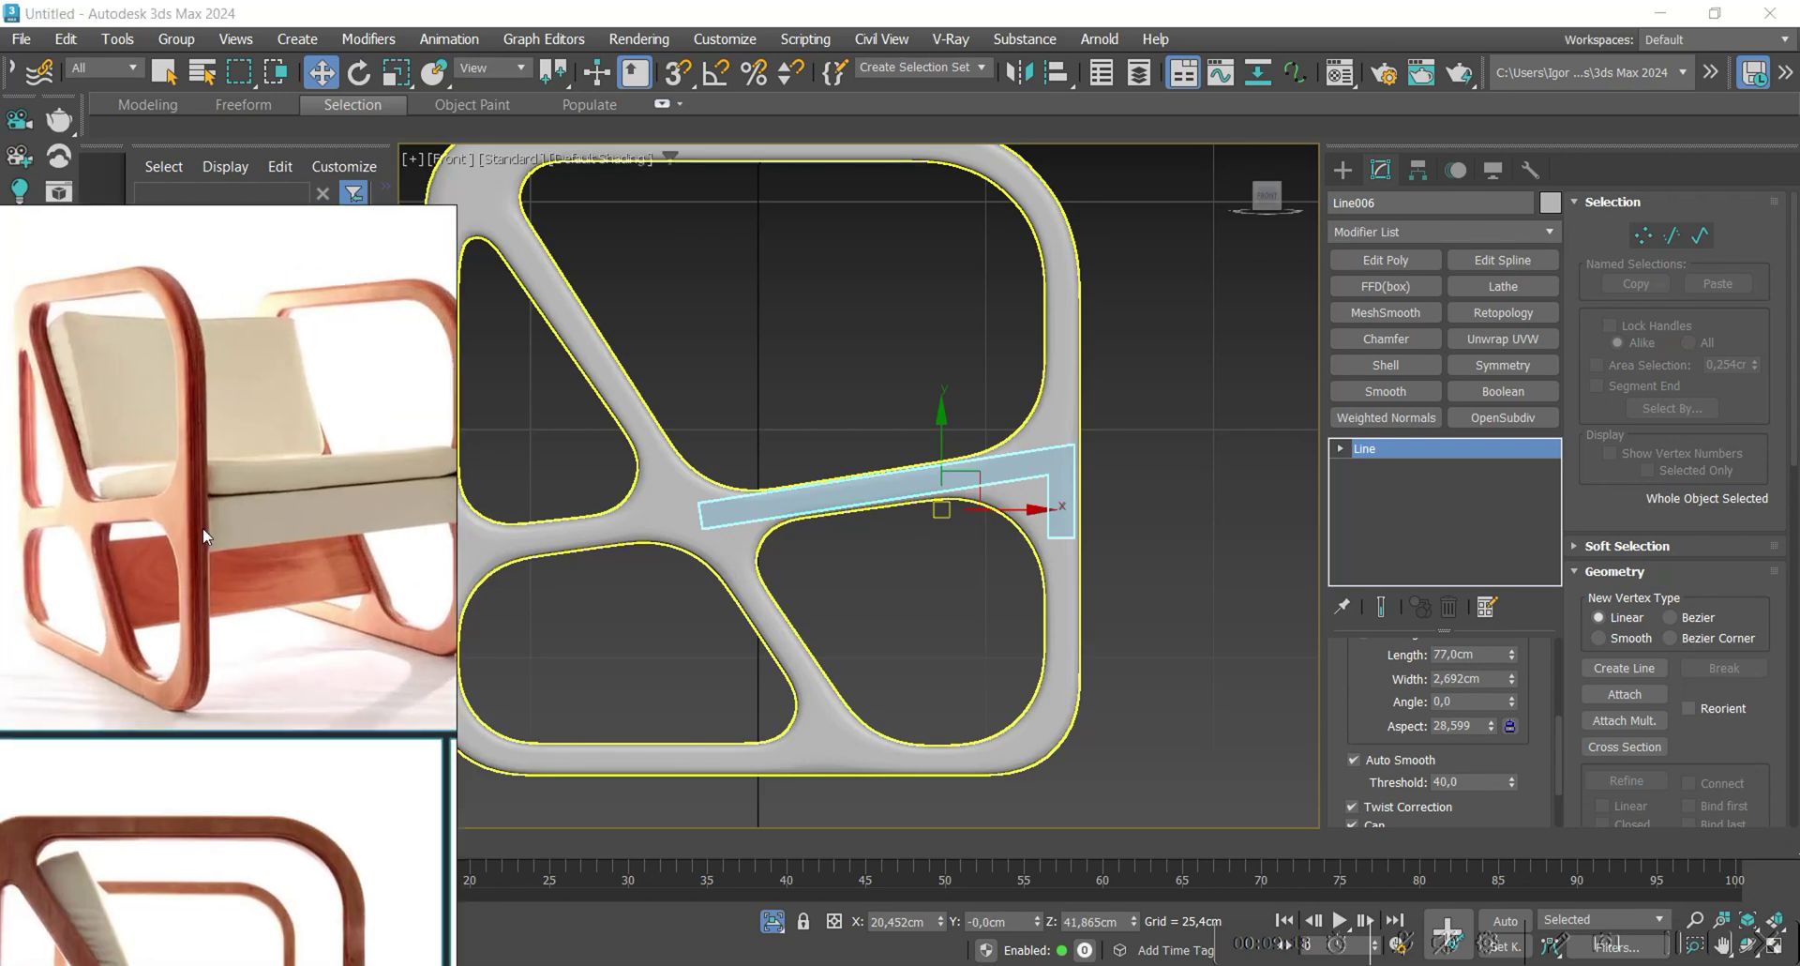
scroll(868, 480, down, 3)
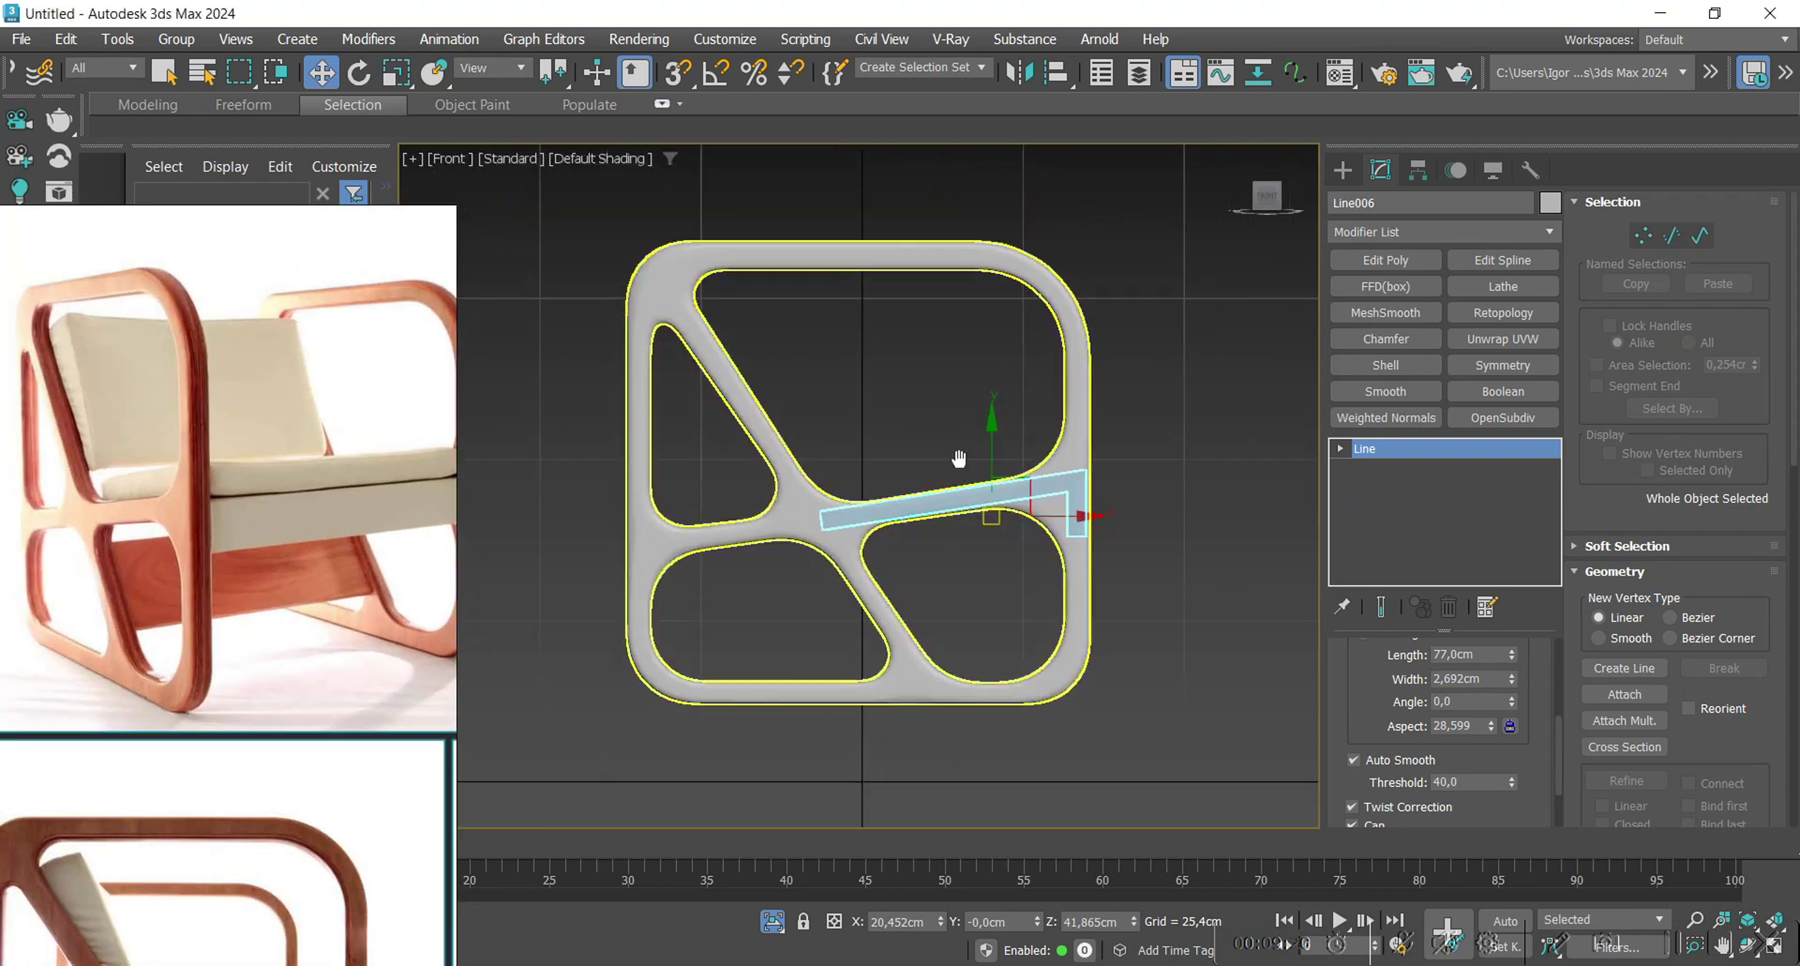
Draw the back panel line along the side frame's upper diagonal brace and reduce its section width to about 2.07 cm.
click(1342, 170)
click(1385, 346)
key(F3)
scroll(748, 354, up, 3)
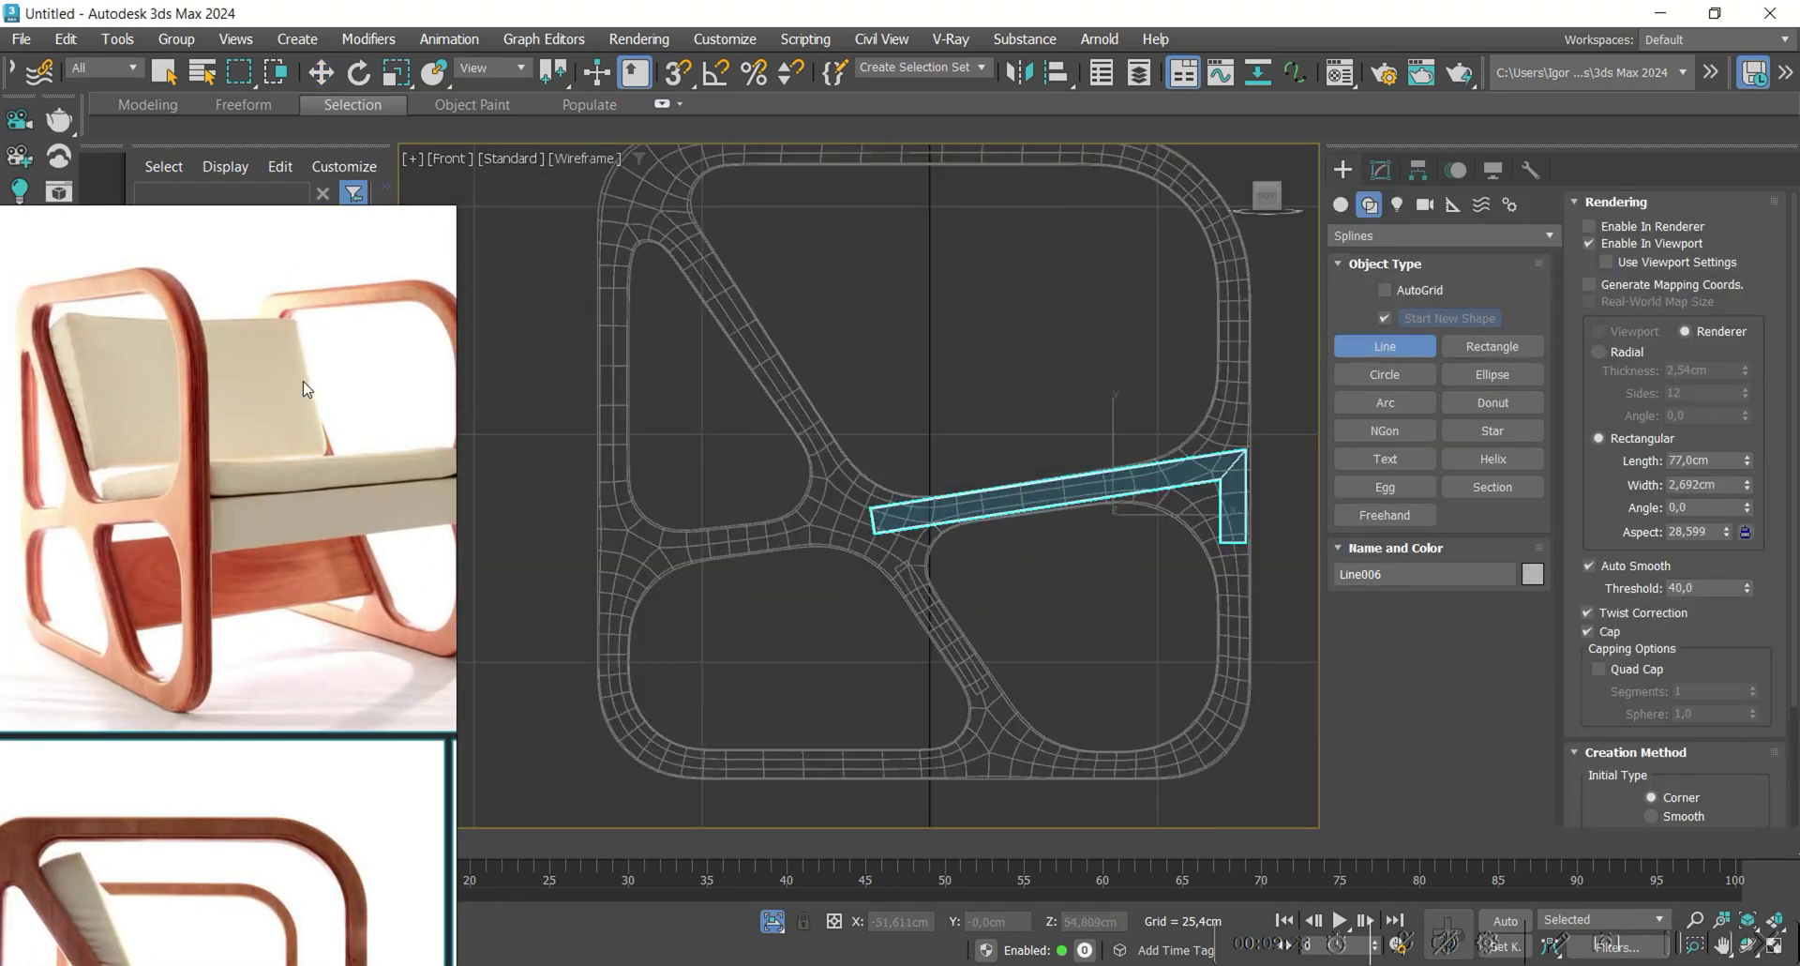
scroll(319, 389, down, 3)
scroll(228, 709, up, 2)
scroll(151, 691, down, 3)
scroll(375, 661, up, 4)
middle_drag(353, 668, 82, 683)
middle_drag(811, 322, 795, 401)
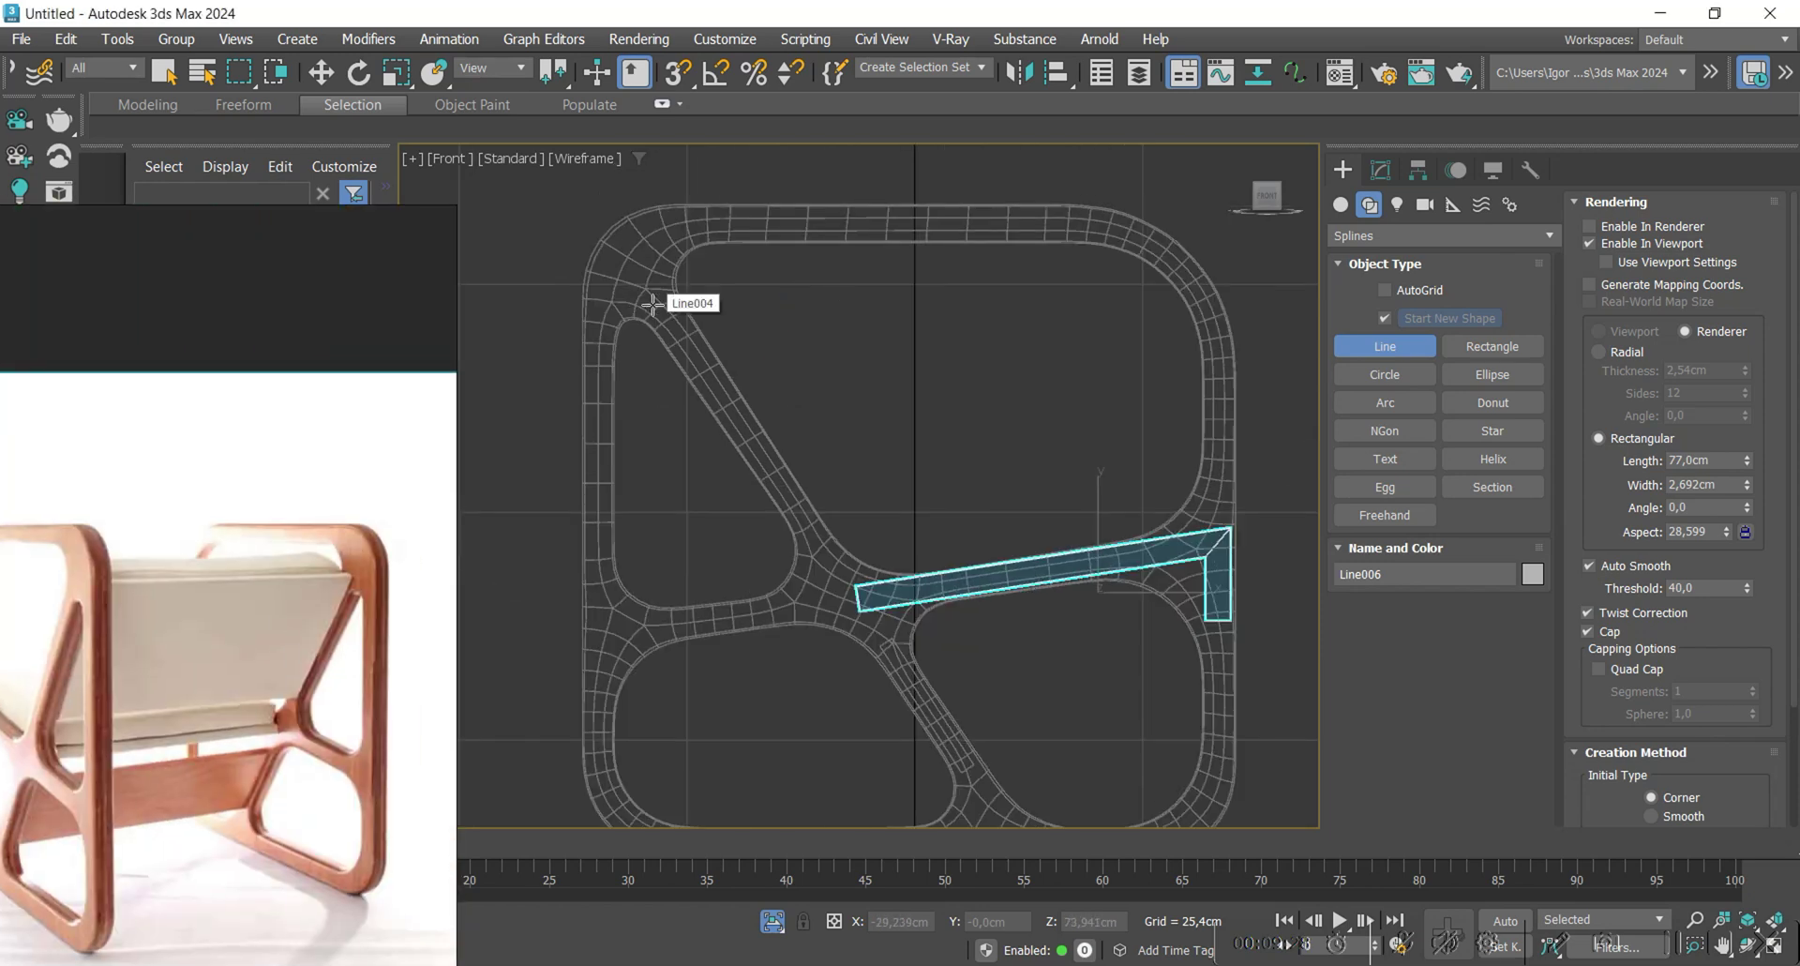
click(650, 296)
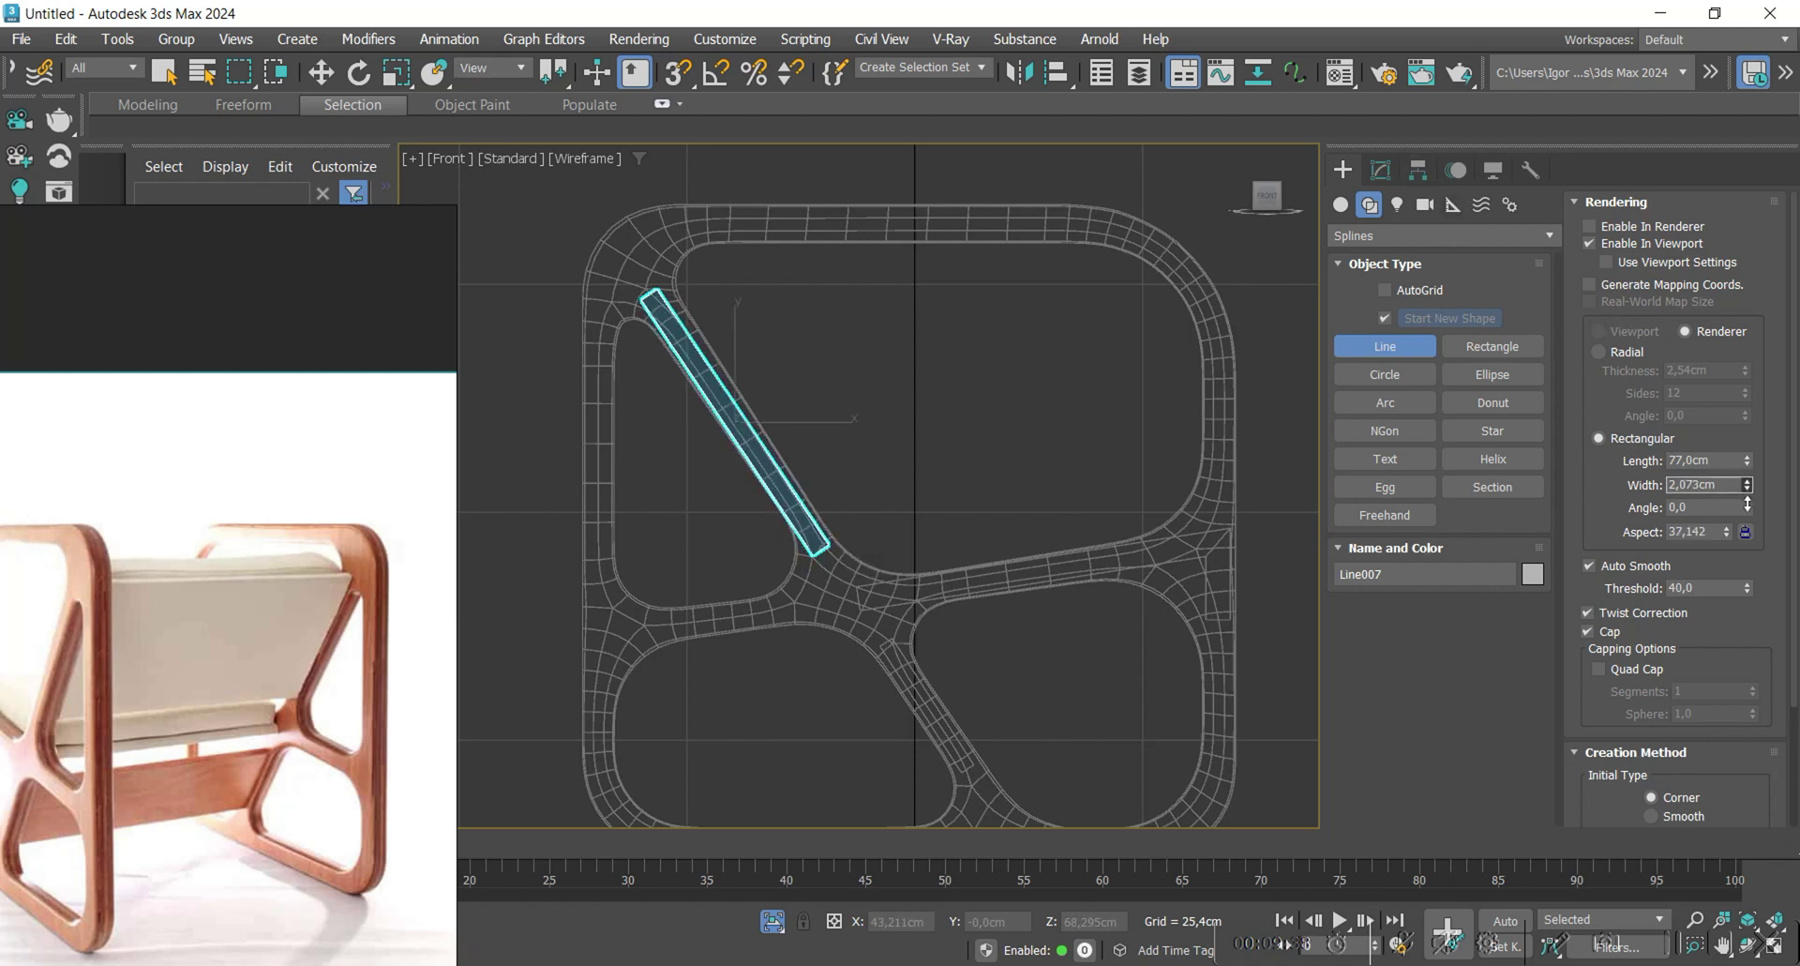
Shift the back panel and its upper vertex sideways to align them with the upper diagonal brace.
scroll(829, 422, up, 3)
key(w)
drag(705, 424, 707, 426)
scroll(785, 506, down, 2)
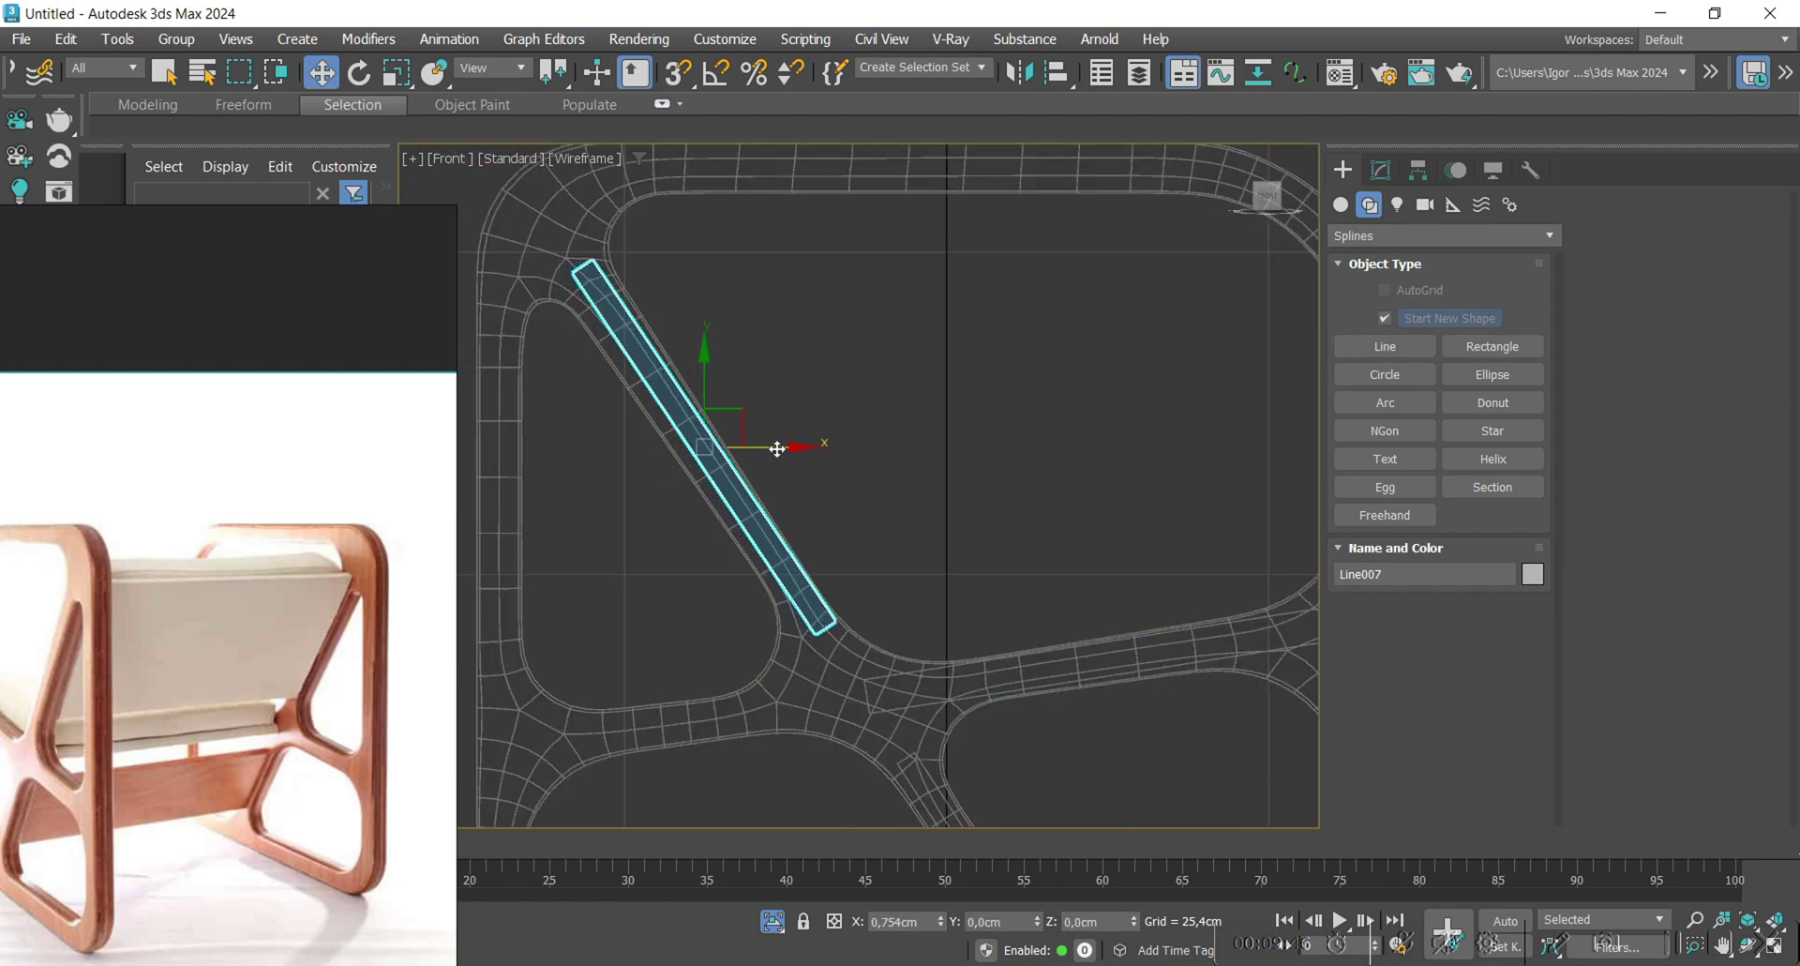
key(1)
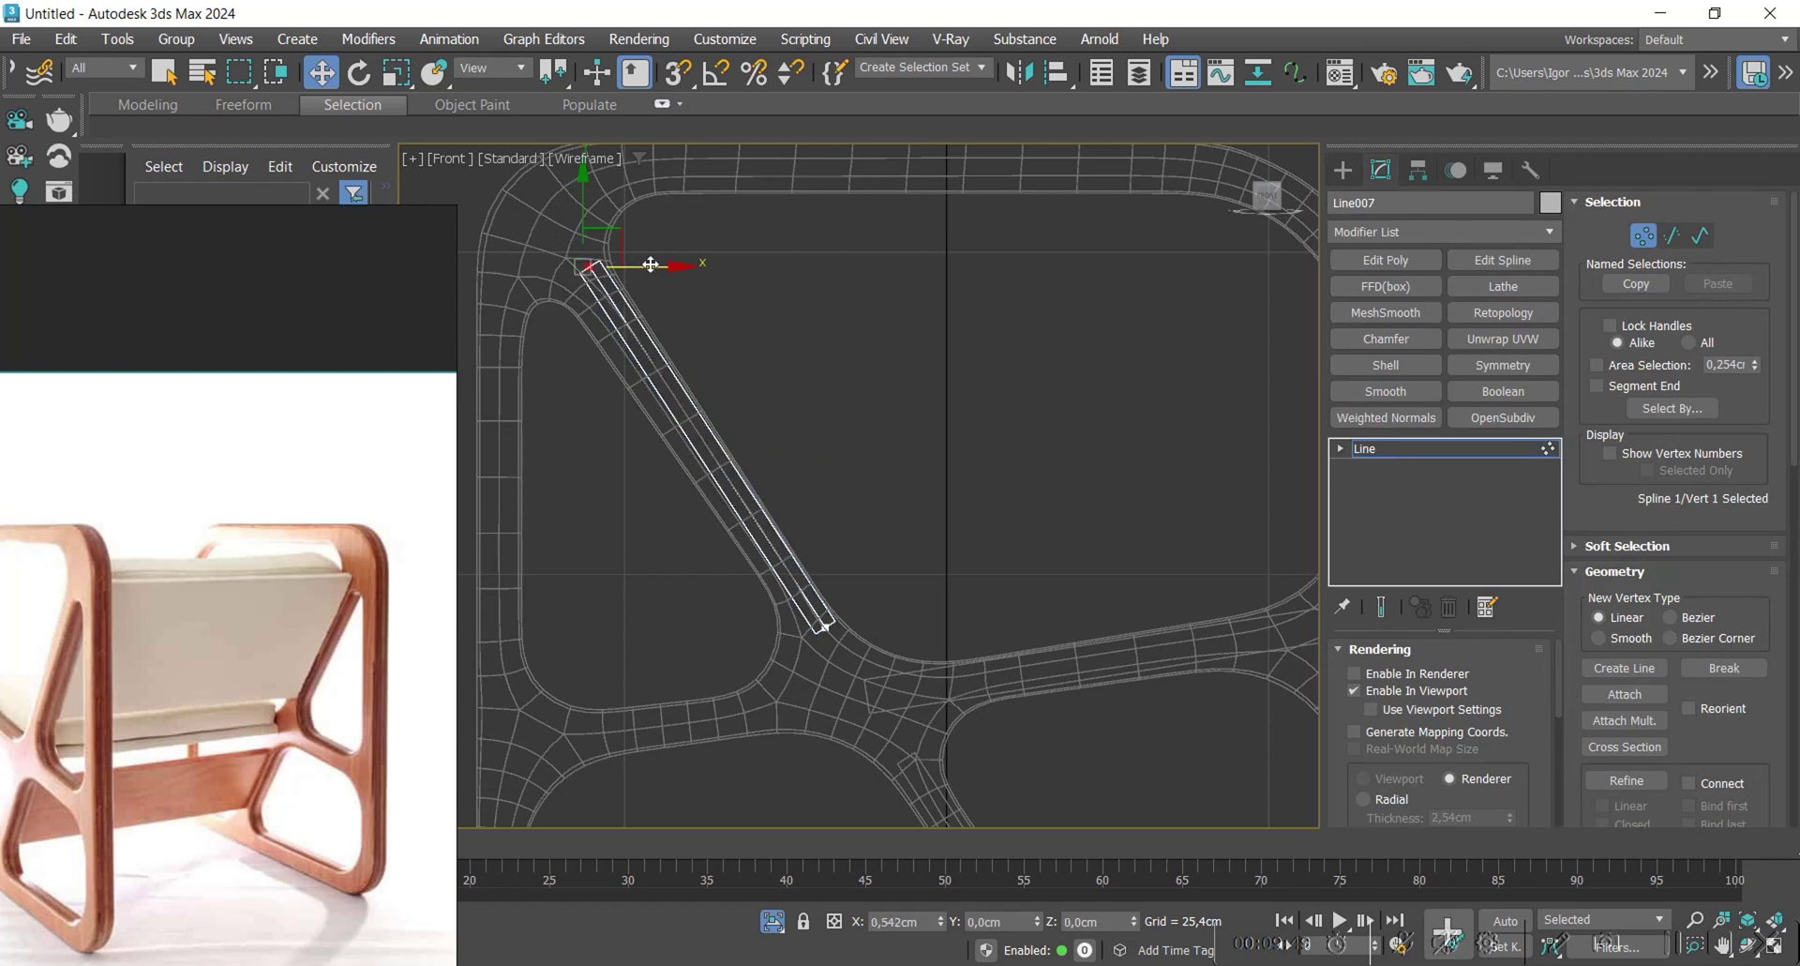
key(1)
Select the L-shaped seat panel and convert it to an editable poly in the front wireframe view.
key(F3)
mouse_move(857, 613)
alt+middle_down()
mouse_move(838, 599)
mouse_move(1009, 539)
mouse_move(923, 568)
mouse_move(984, 567)
mouse_move(1044, 473)
alt+middle_up()
click(1043, 473)
key(f)
key(z)
scroll(1025, 432, down, 4)
middle_drag(1155, 407, 1150, 430)
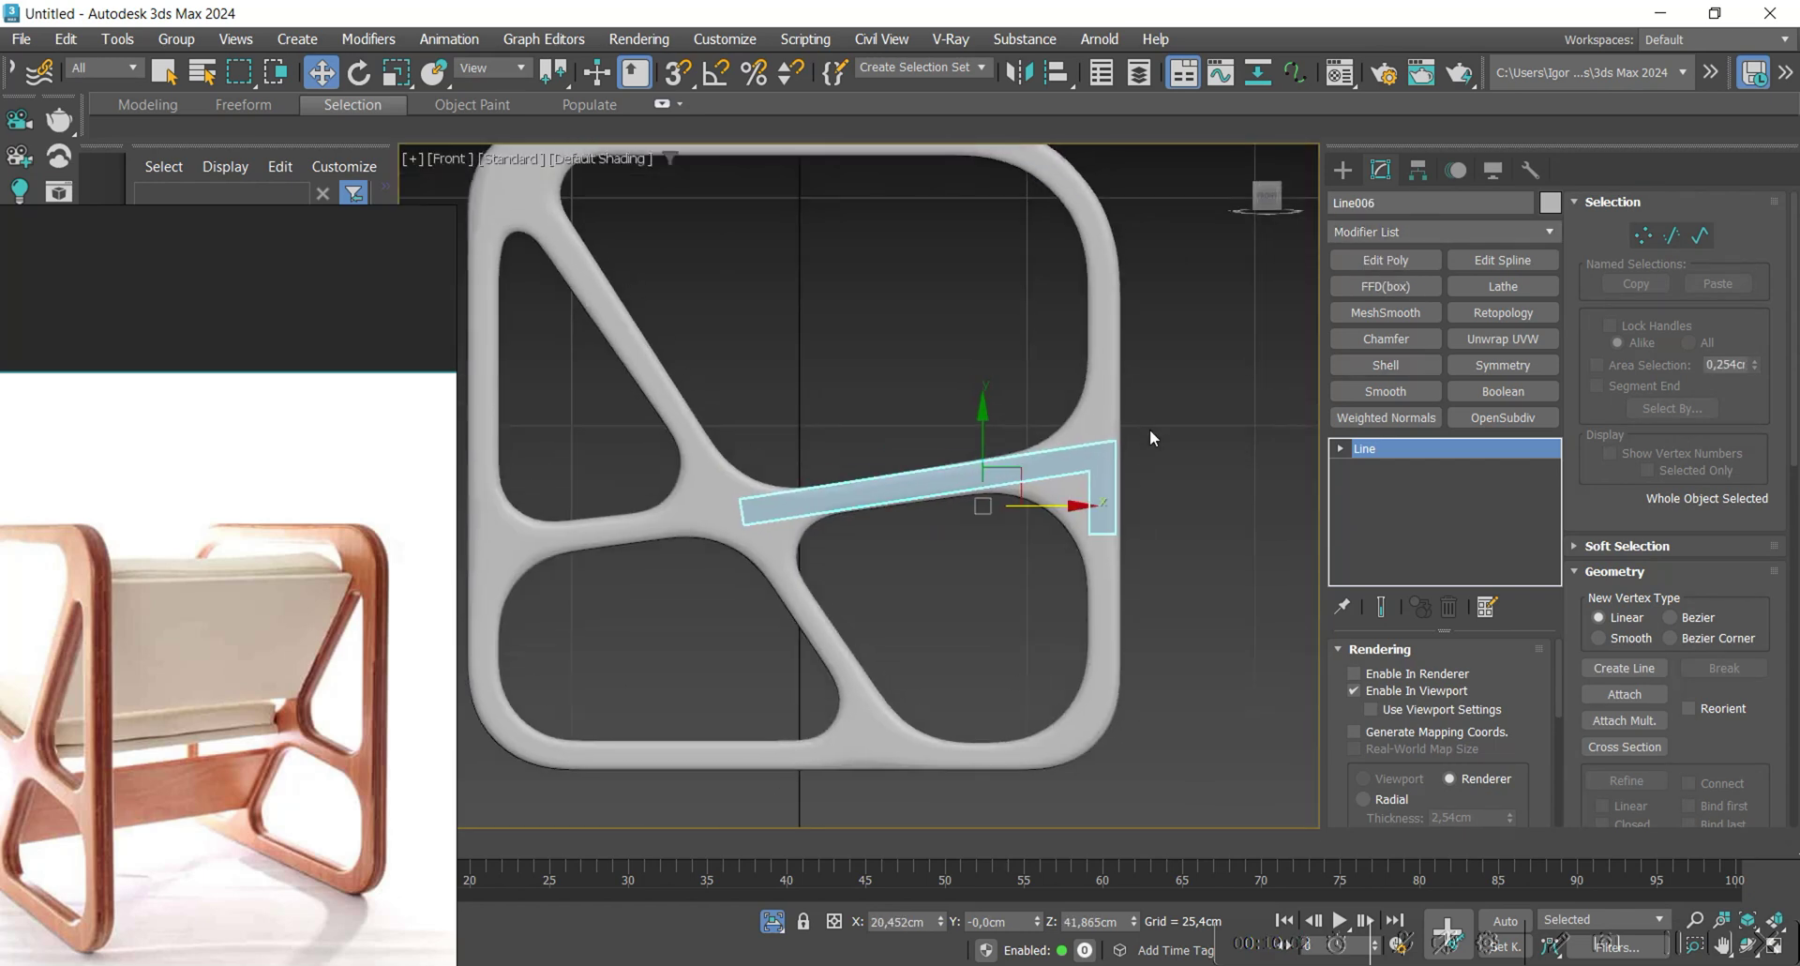
key(alt+p)
key(F3)
Clone the seat panel's long sloping polygons upward as a separate cushion object.
scroll(1054, 424, up, 2)
key(4)
click(917, 488)
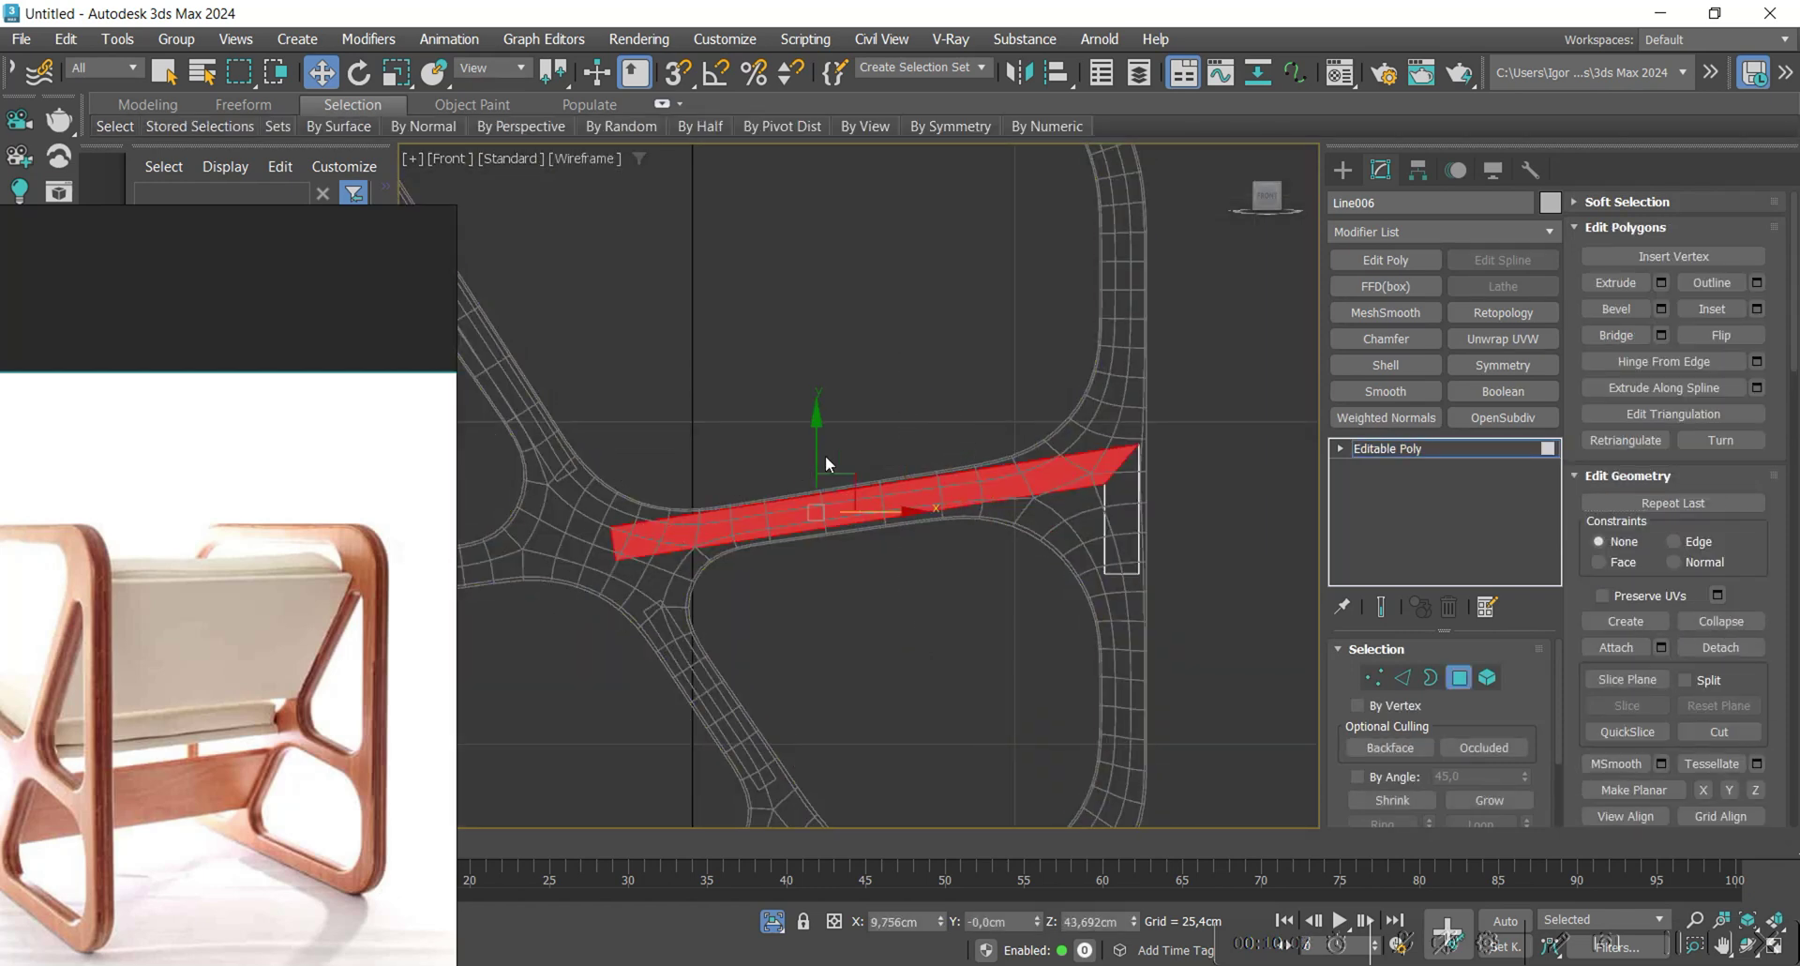
drag(817, 439, 802, 405)
click(1011, 514)
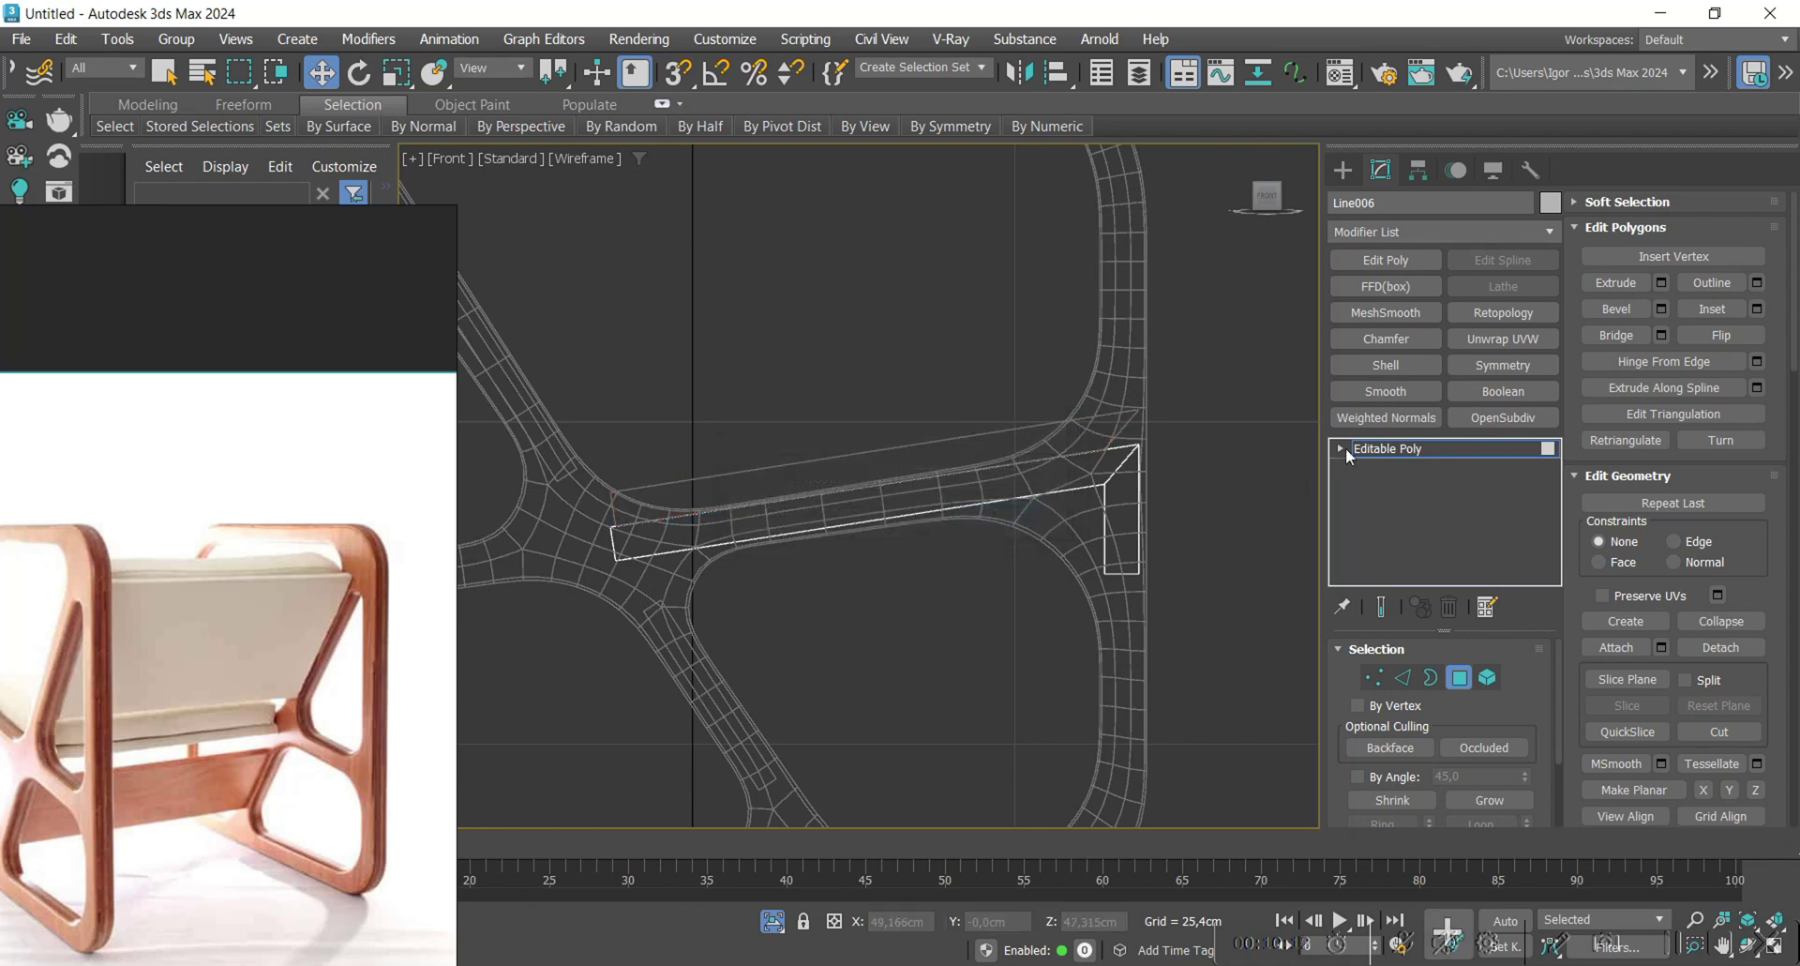
click(1355, 451)
Select the cloned cushion and center its pivot on the object.
click(1009, 434)
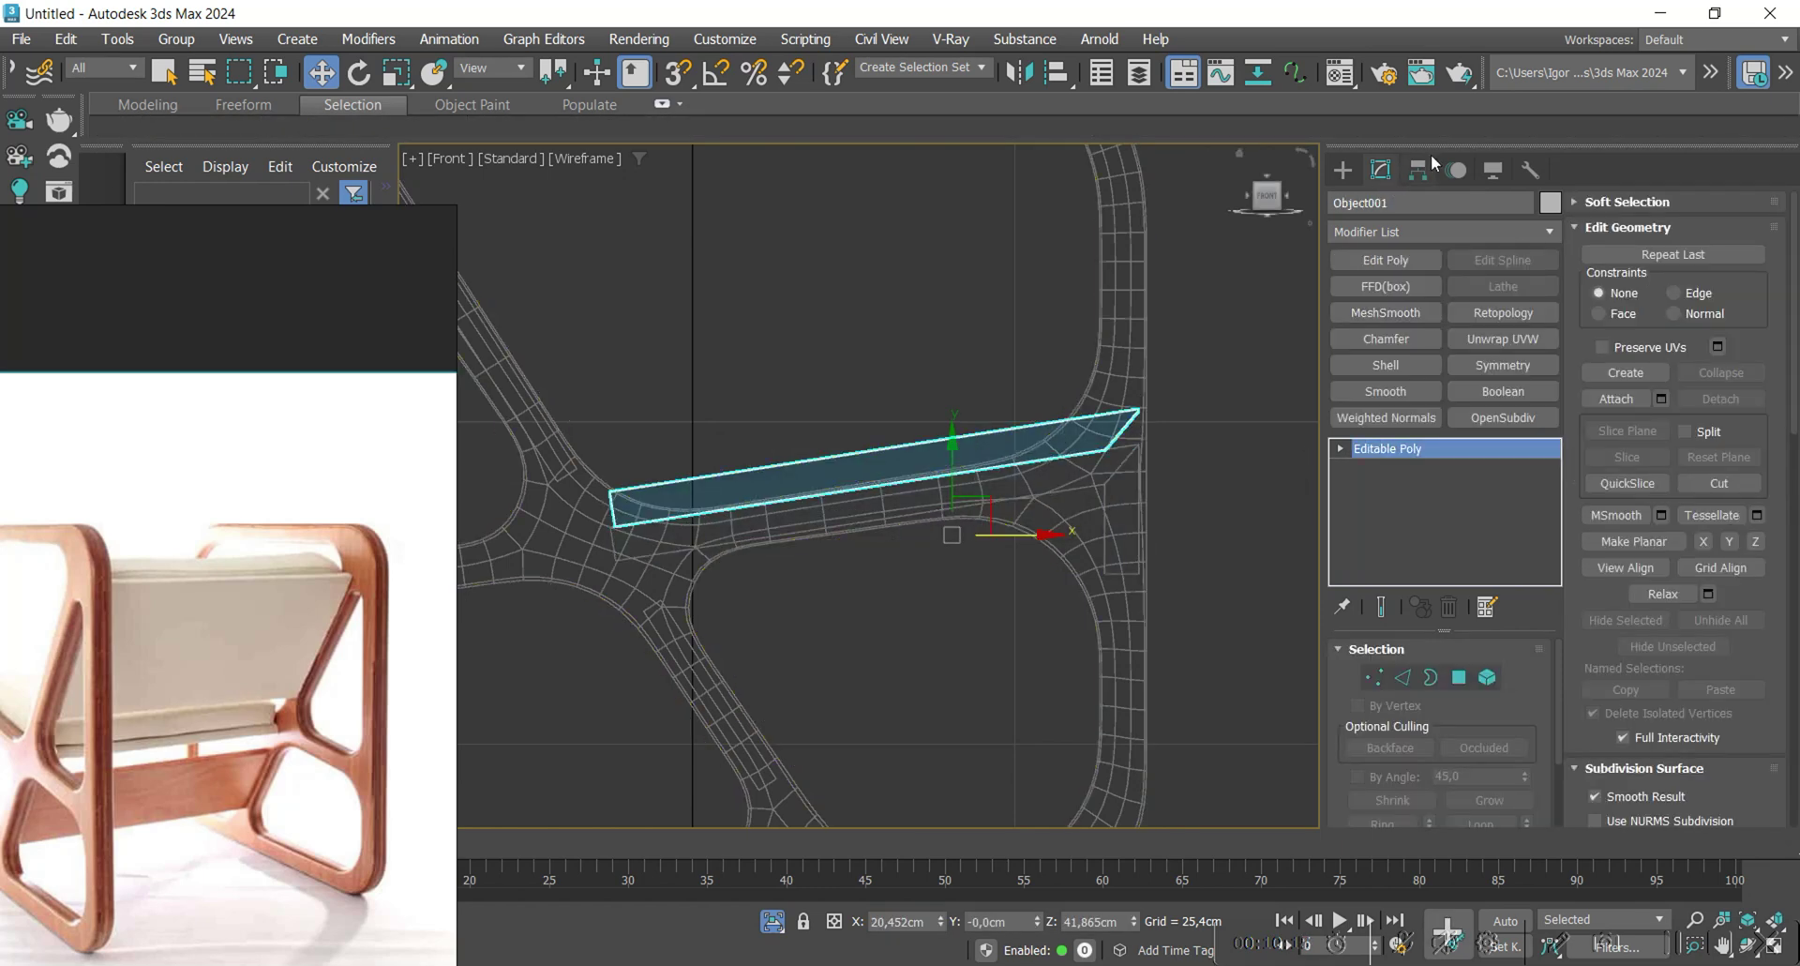
click(1419, 169)
click(1443, 319)
click(1440, 440)
click(1425, 323)
click(1380, 169)
Raise the cushion's rear vertices slightly and align its lower front vertices with the upper ones to square off the mitred end.
key(1)
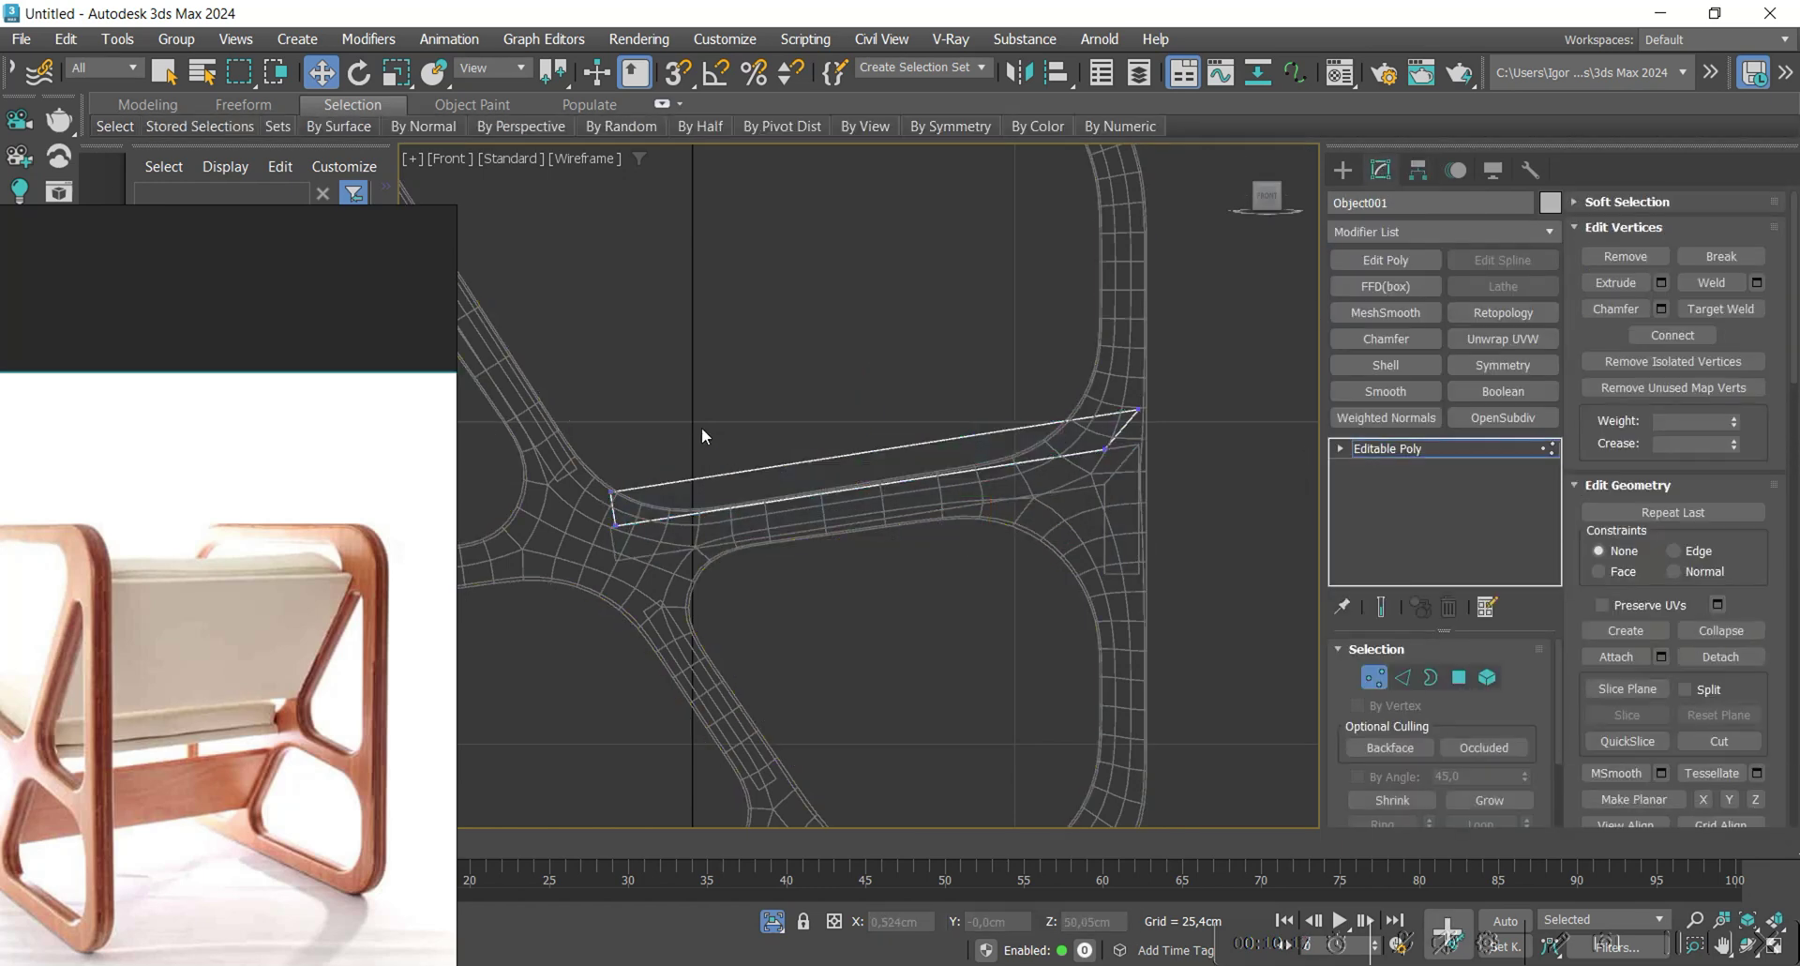
scroll(621, 513, up, 4)
drag(622, 512, 611, 510)
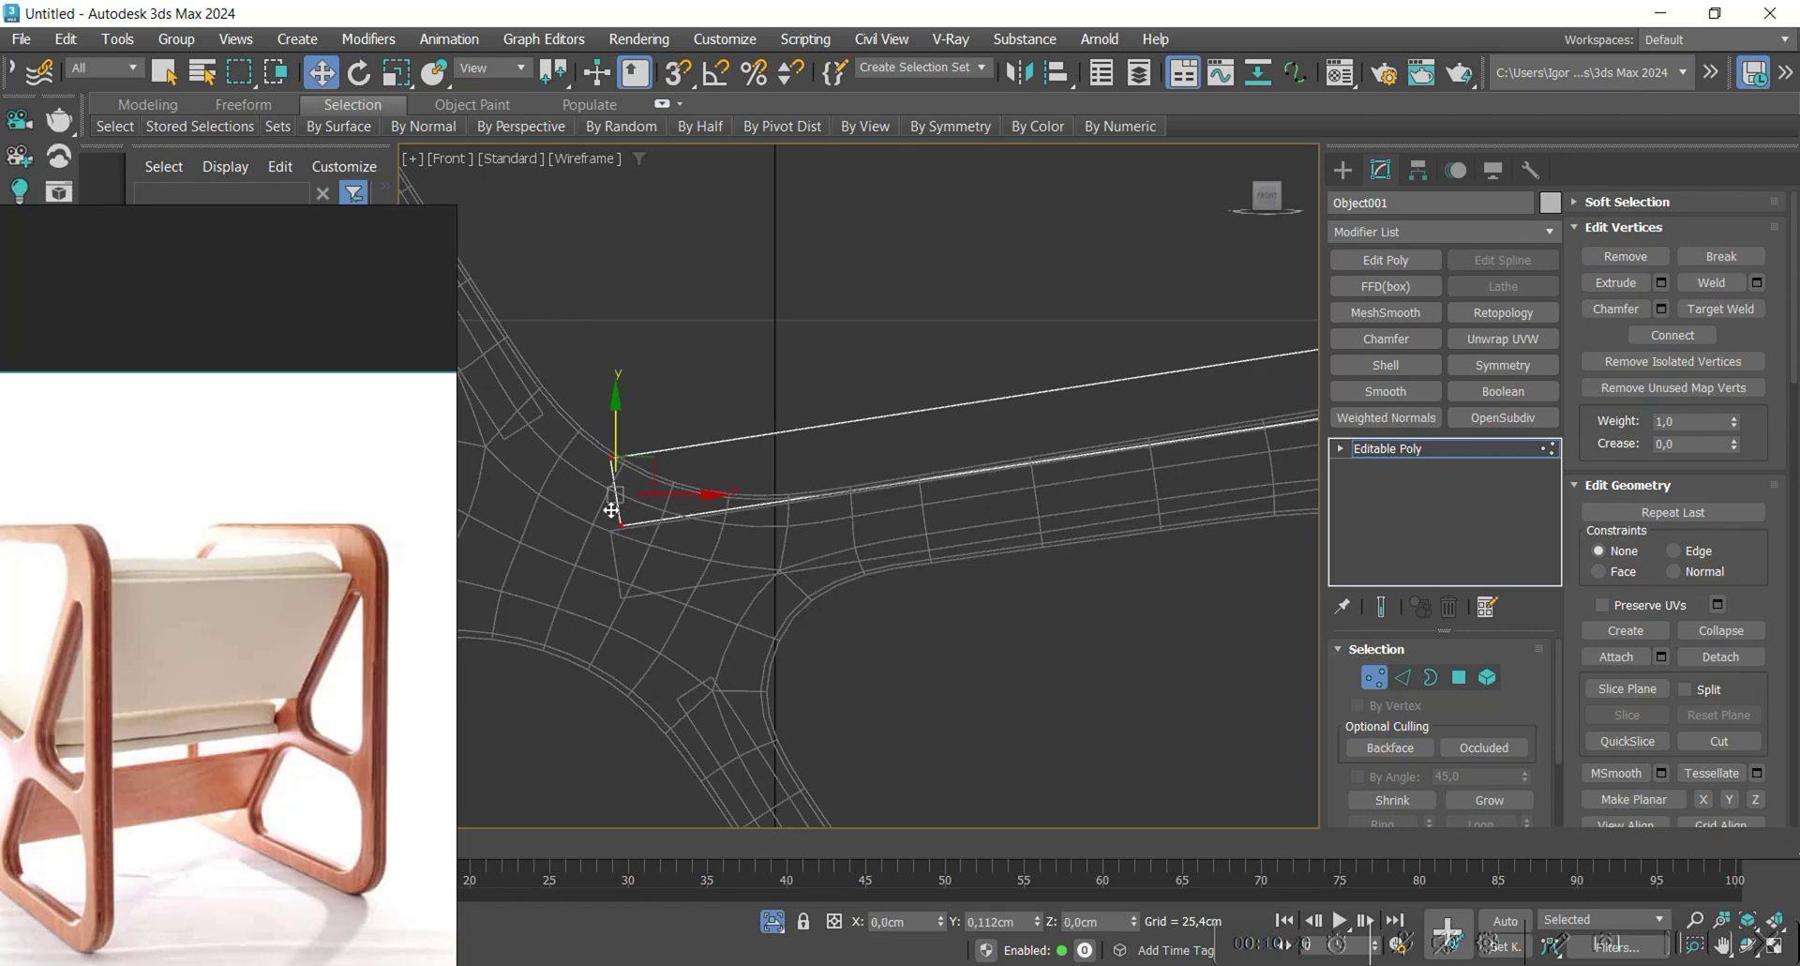
scroll(611, 507, down, 4)
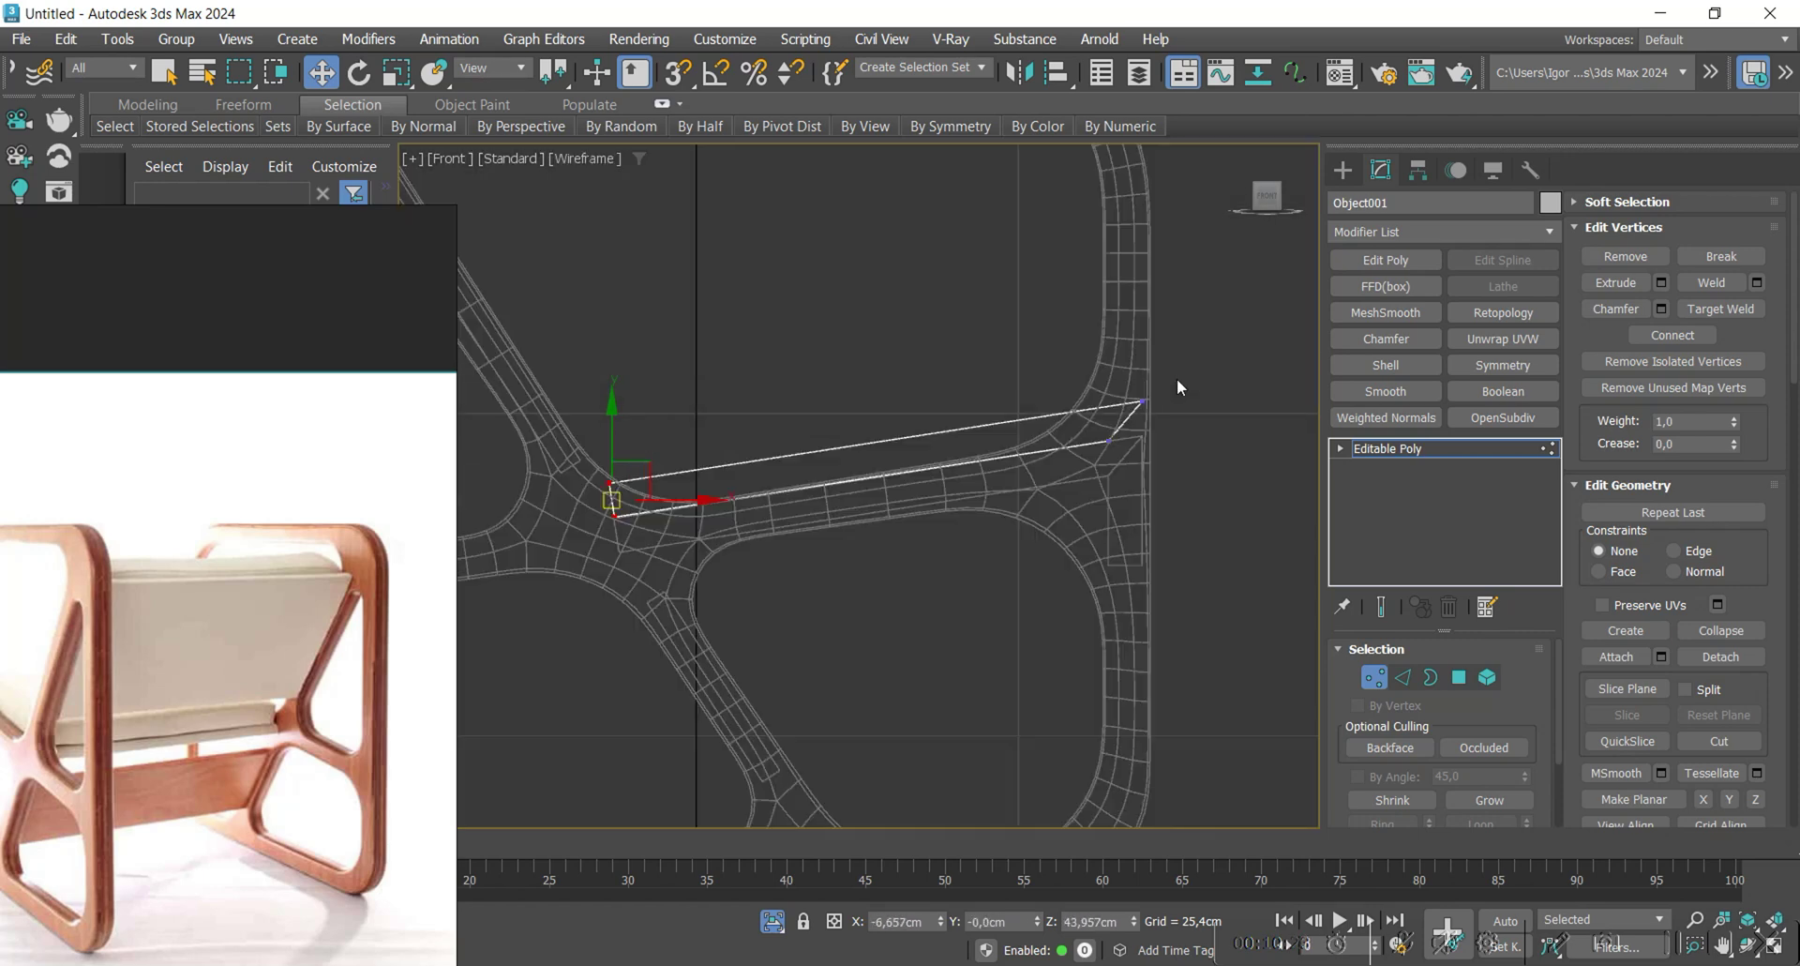
drag(1190, 369, 1130, 415)
scroll(1162, 405, up, 4)
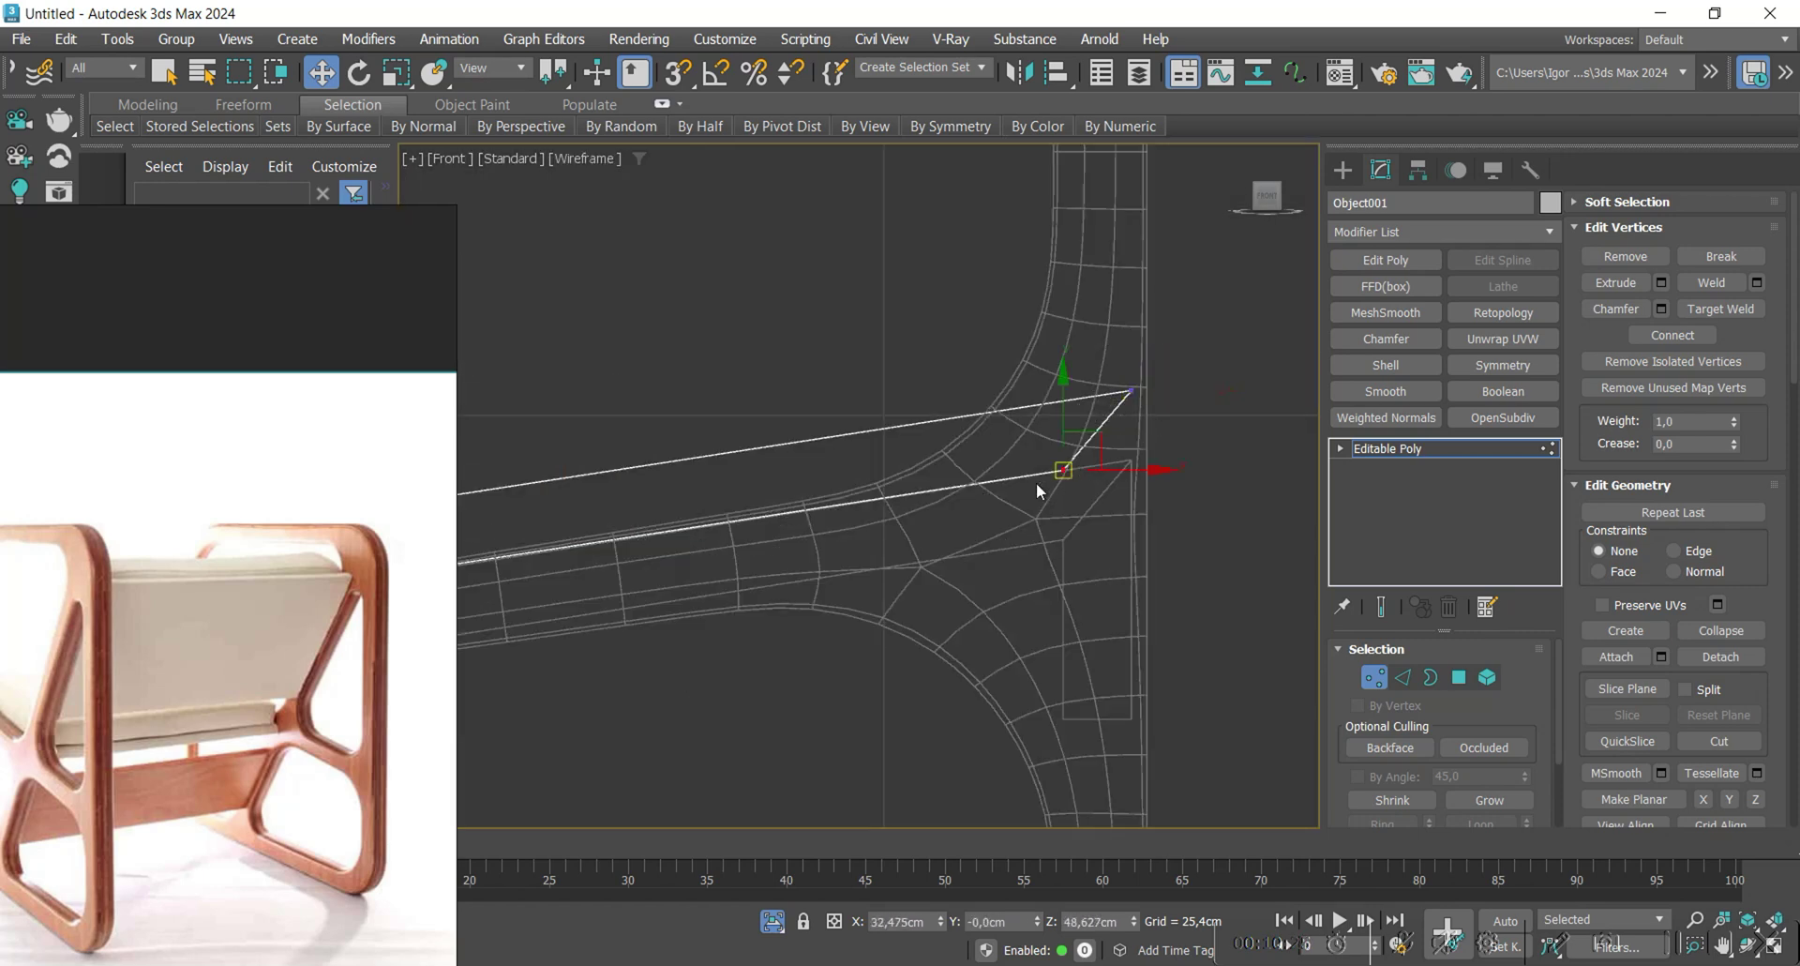
drag(1129, 466, 1130, 464)
scroll(1146, 409, up, 3)
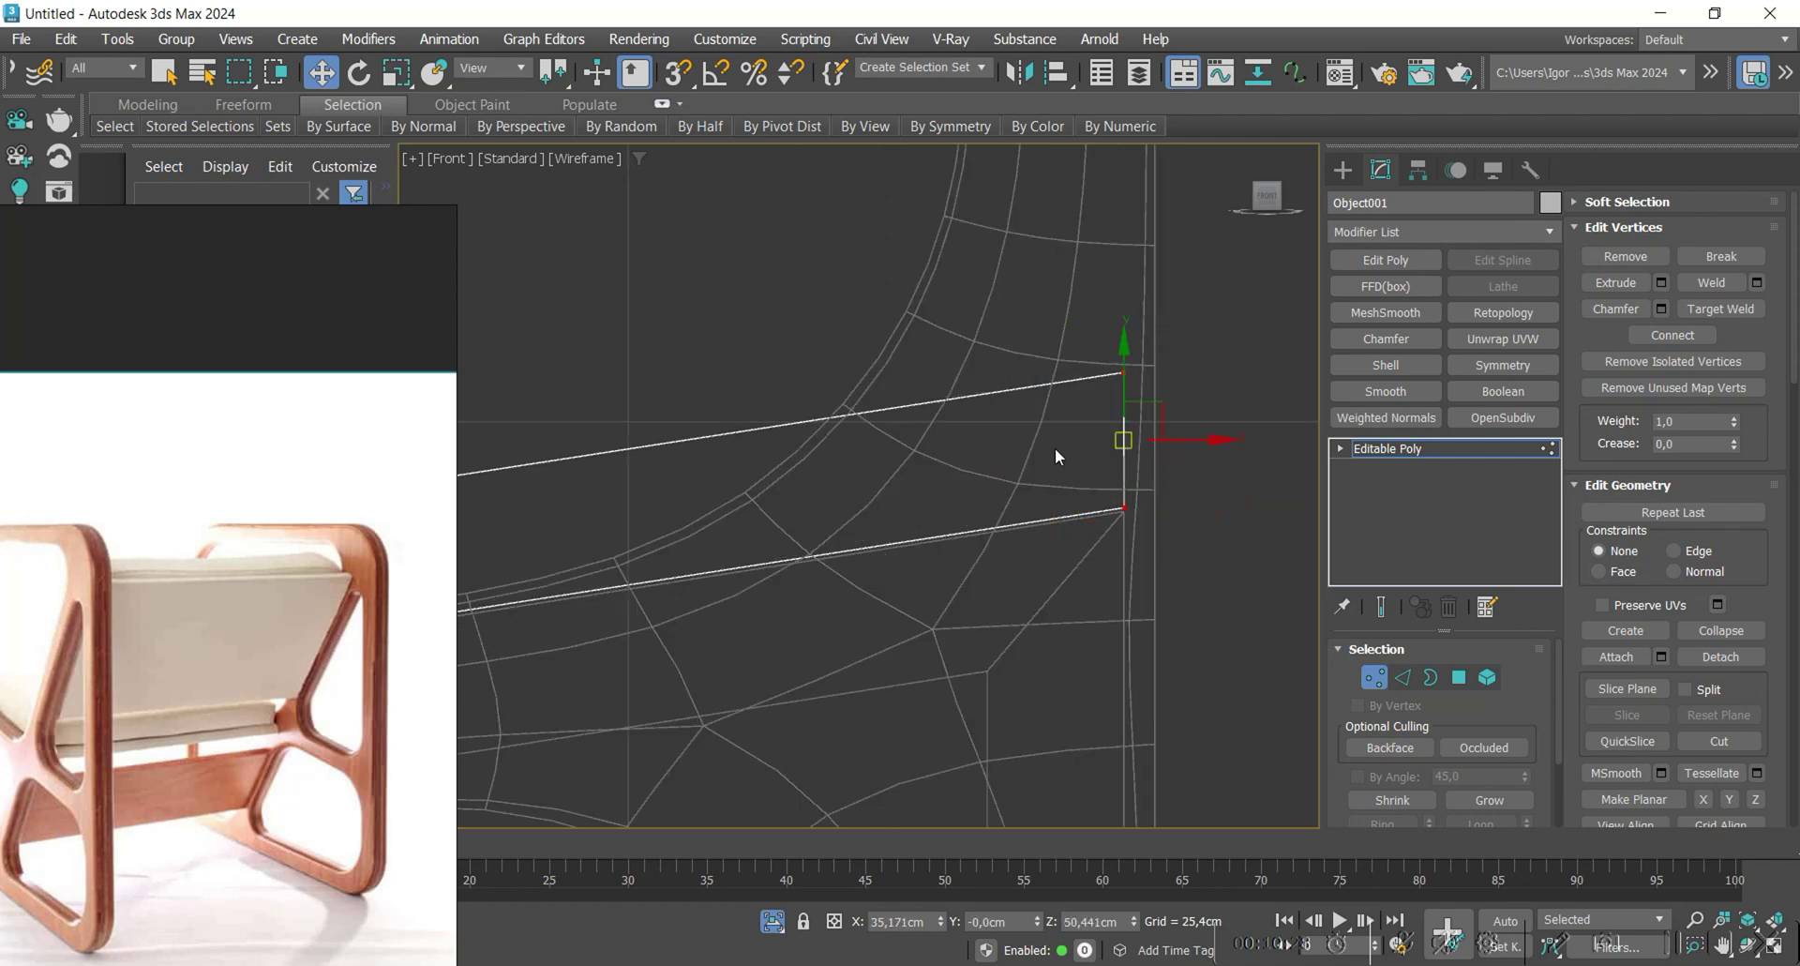
Cap the open border at the cushion's front end.
key(3)
drag(1157, 302, 1060, 394)
scroll(1055, 394, down, 3)
alt+middle_drag(1023, 497, 1133, 461)
key(F3)
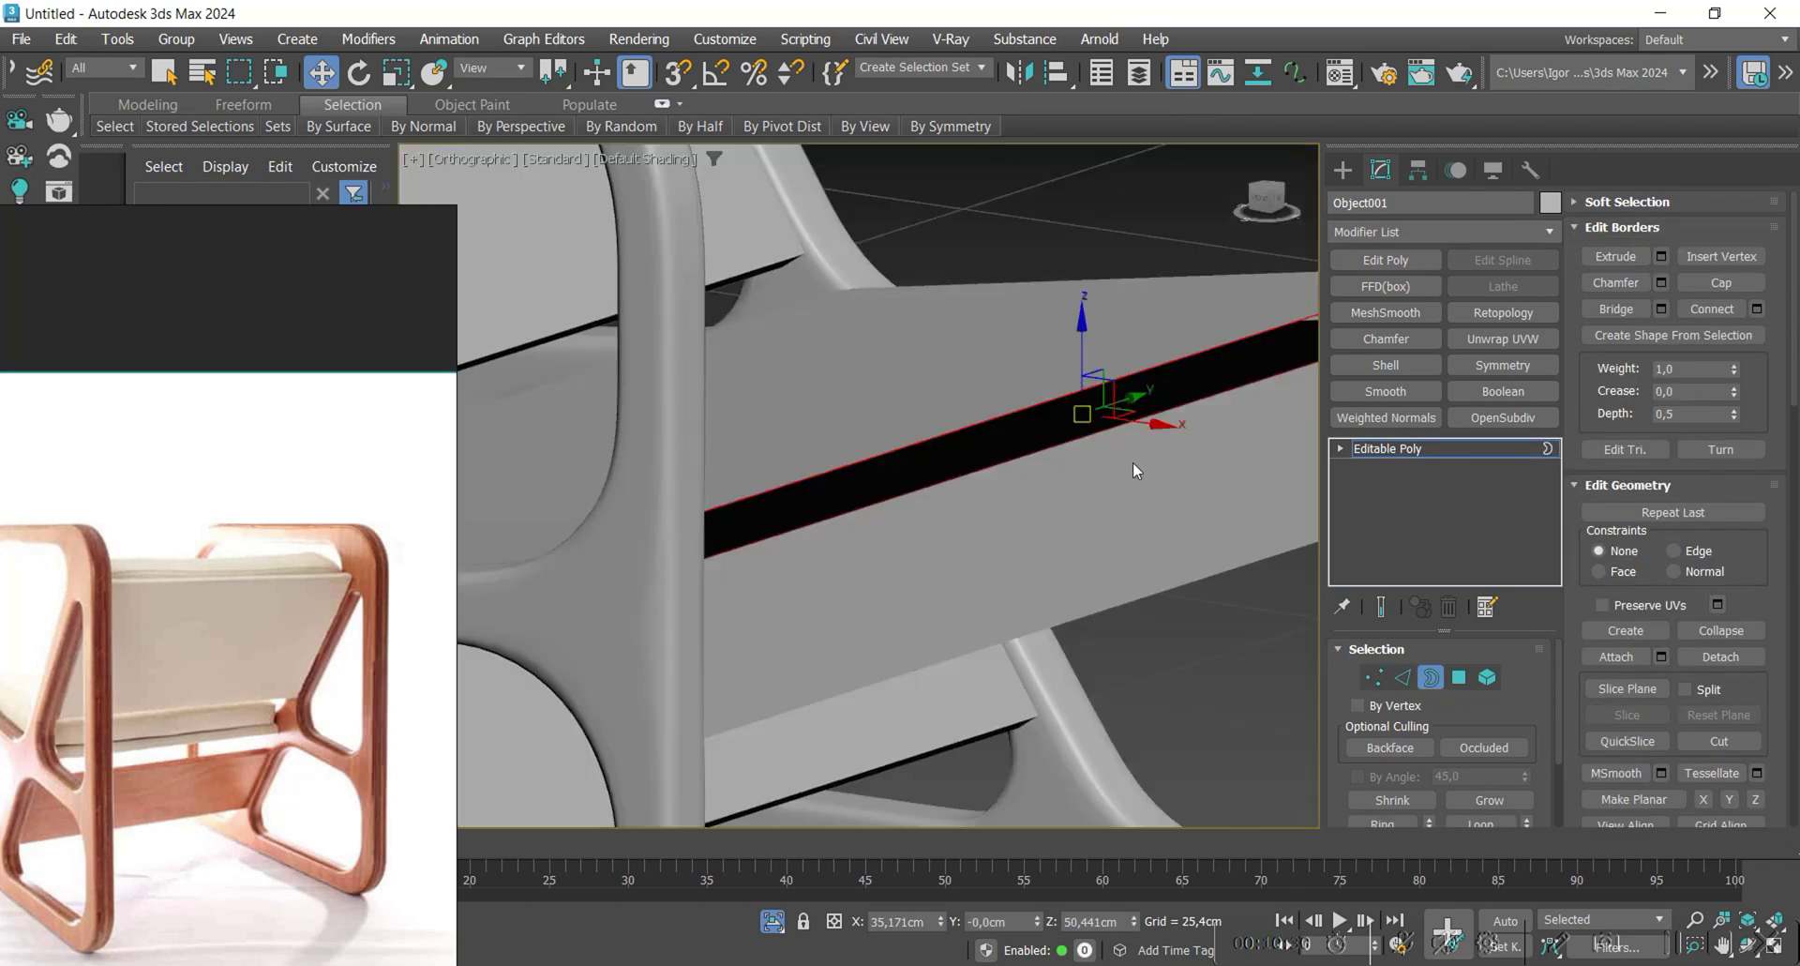
click(1721, 285)
scroll(1257, 282, down, 4)
alt+middle_drag(977, 446, 867, 471)
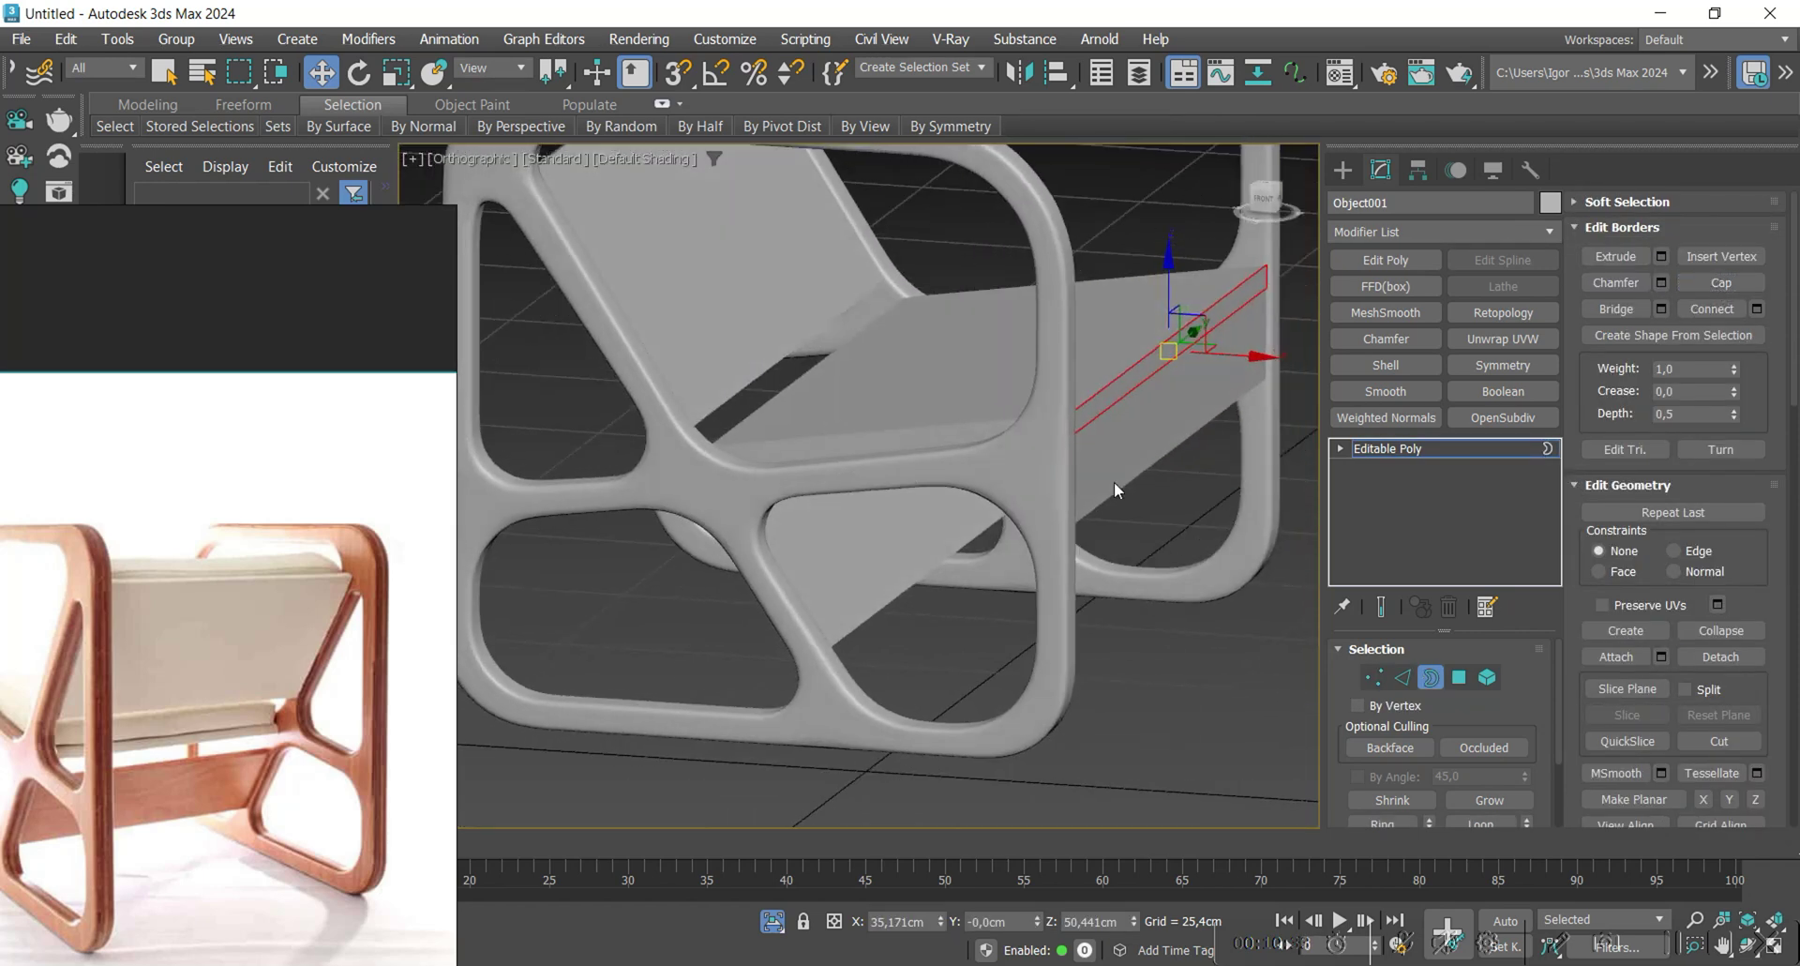
key(3)
Select the cushion's top polygon and raise it about 0.3 cm to thicken the cushion, using the reference photos as a guide.
alt+middle_drag(1157, 464, 1085, 470)
key(4)
click(1044, 310)
click(1046, 316)
key(F4)
scroll(326, 503, down, 2)
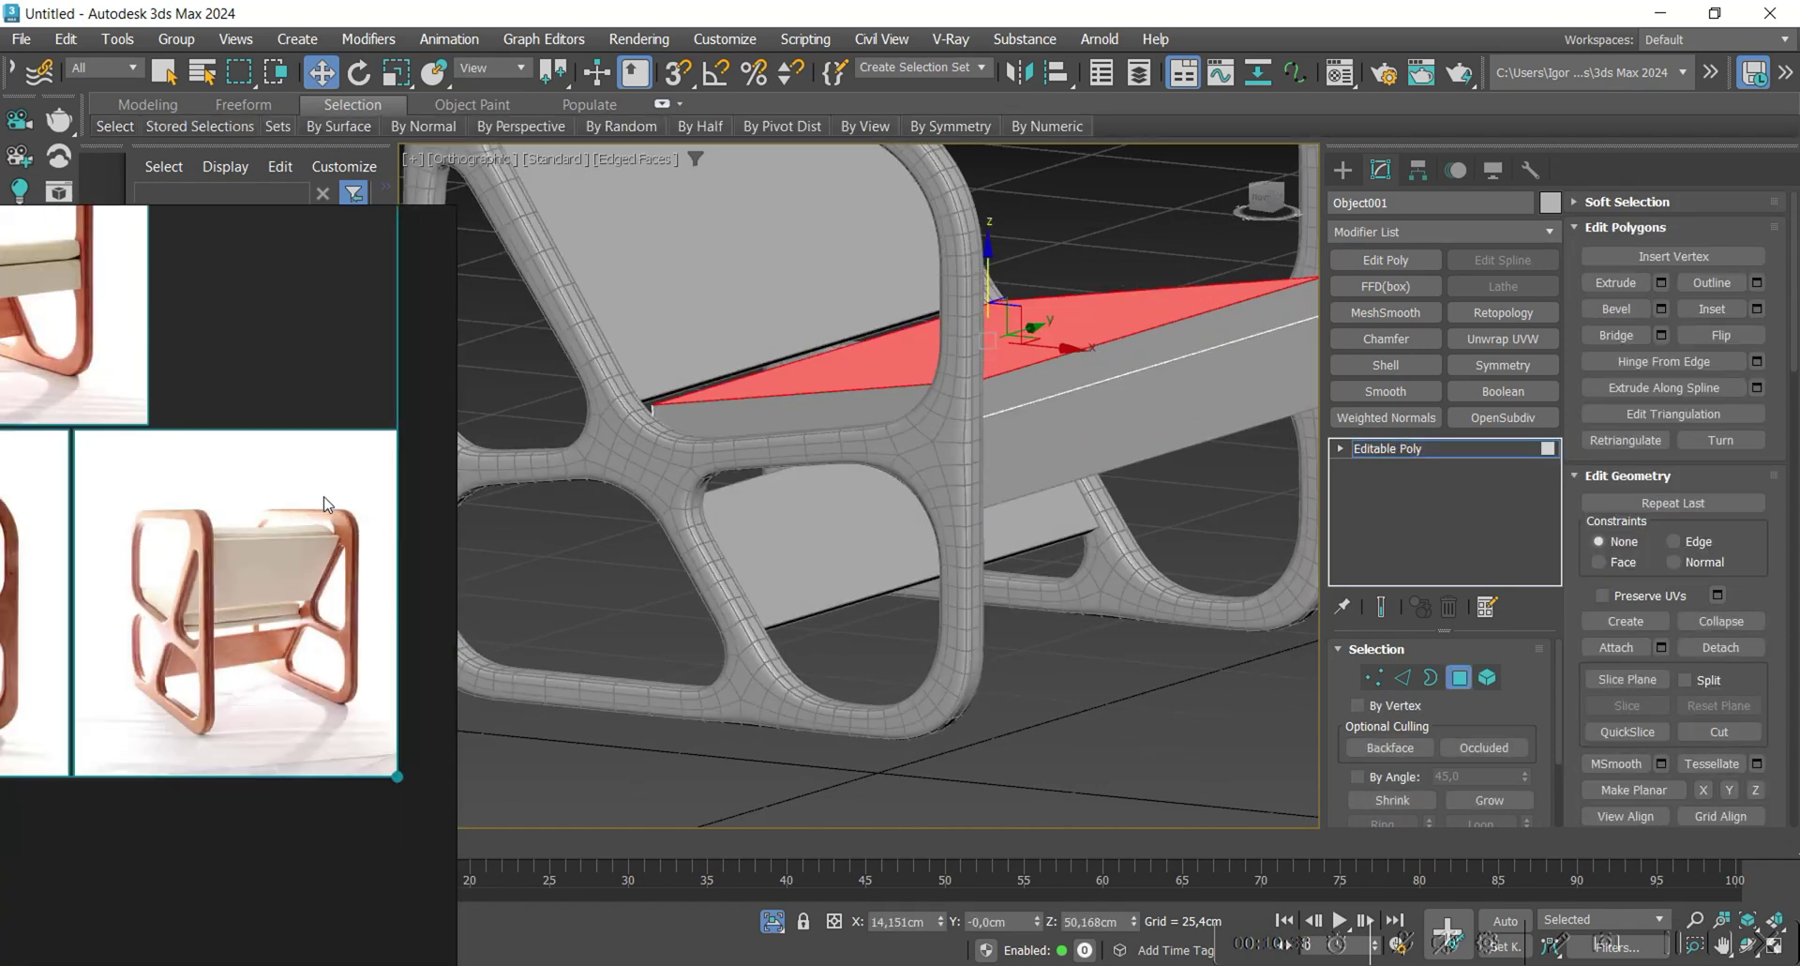
scroll(214, 548, up, 5)
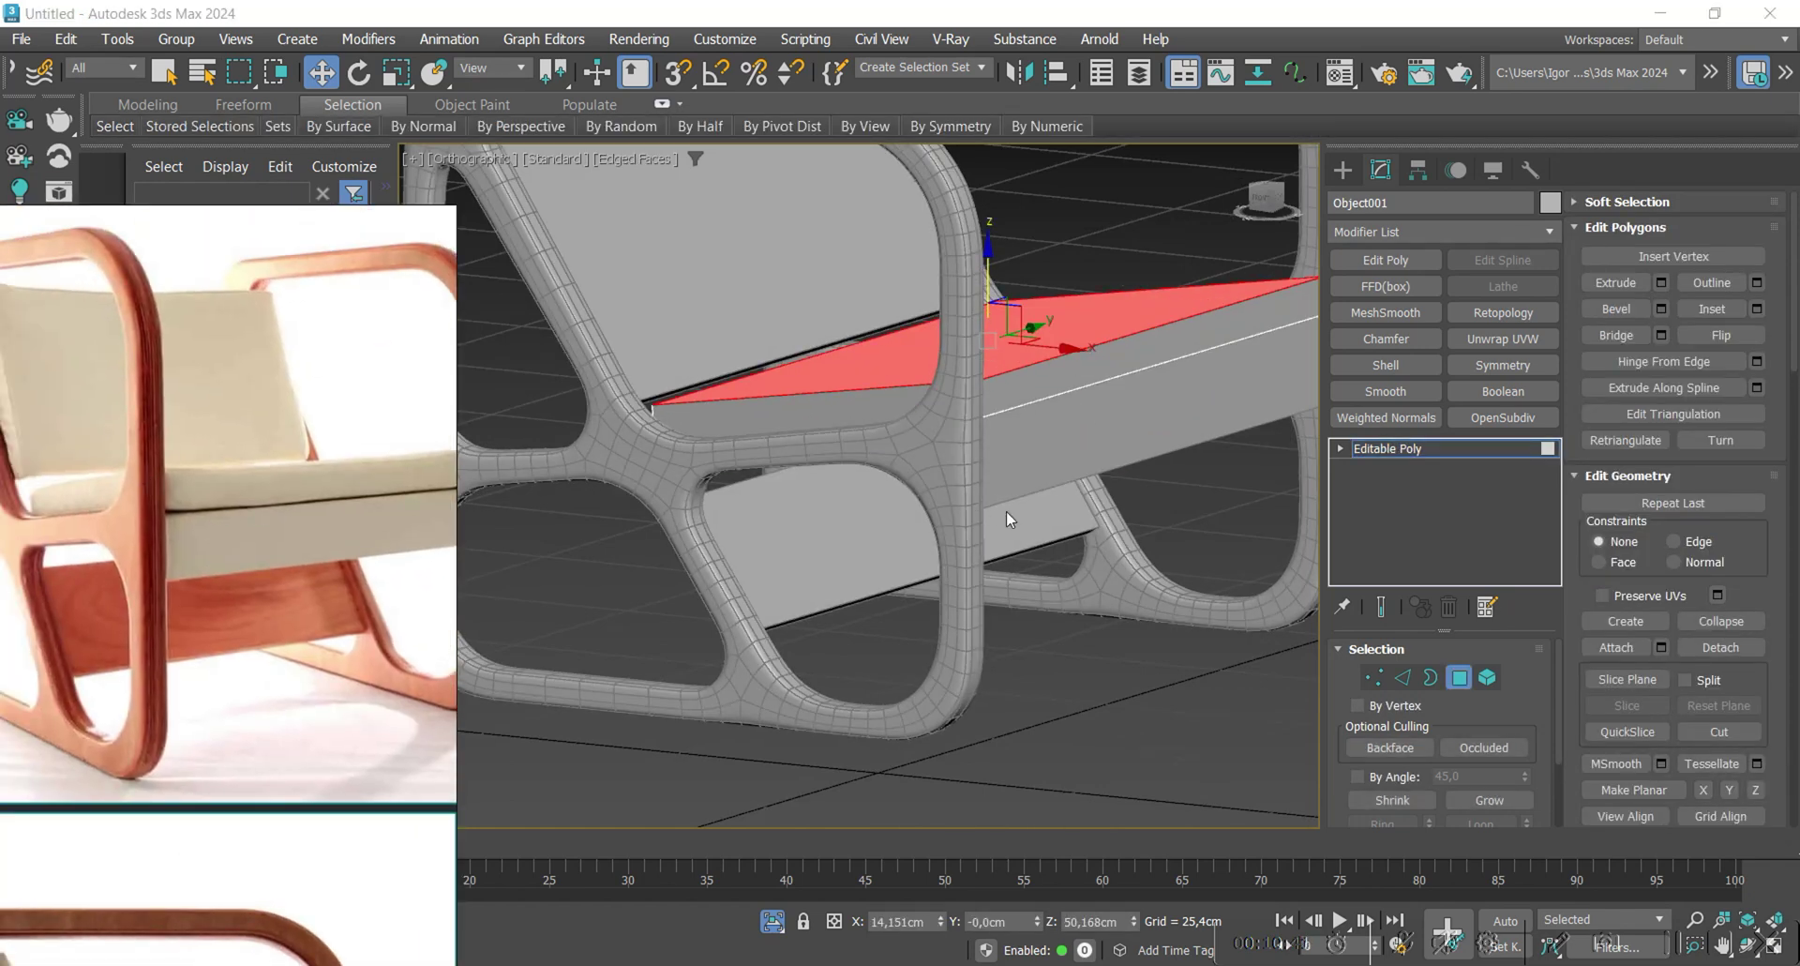
alt+middle_drag(1006, 510, 1060, 500)
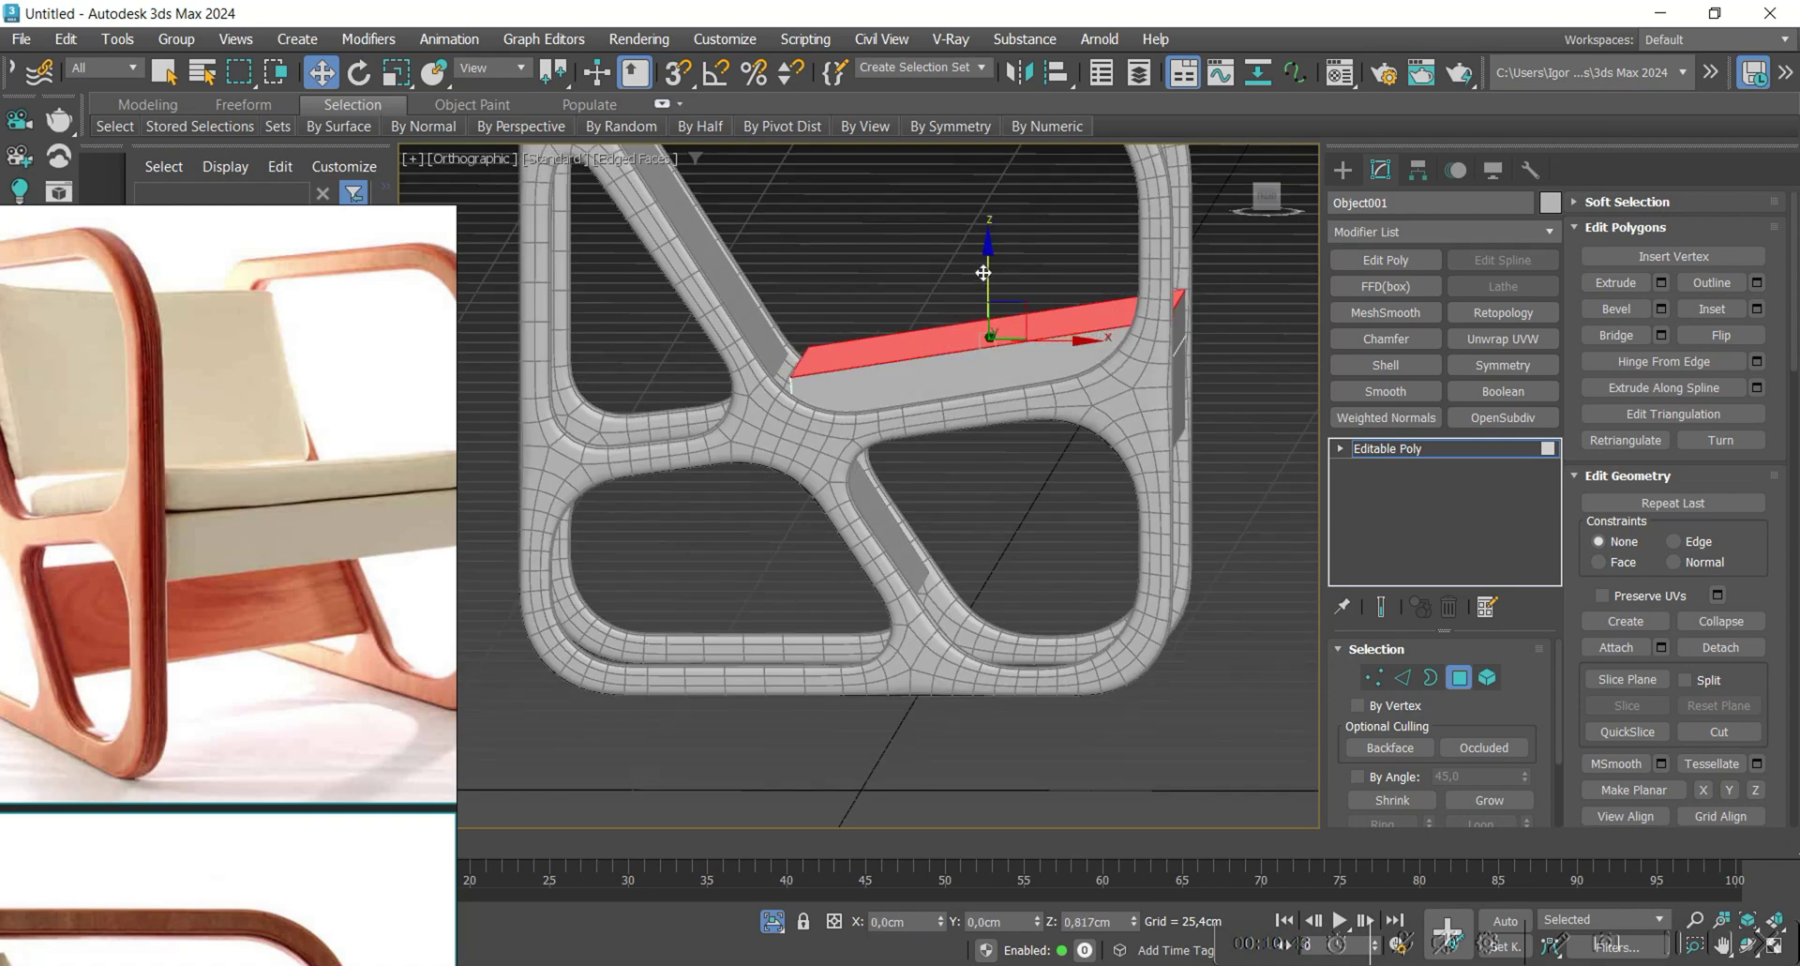
alt+middle_drag(997, 418, 852, 599)
key(t)
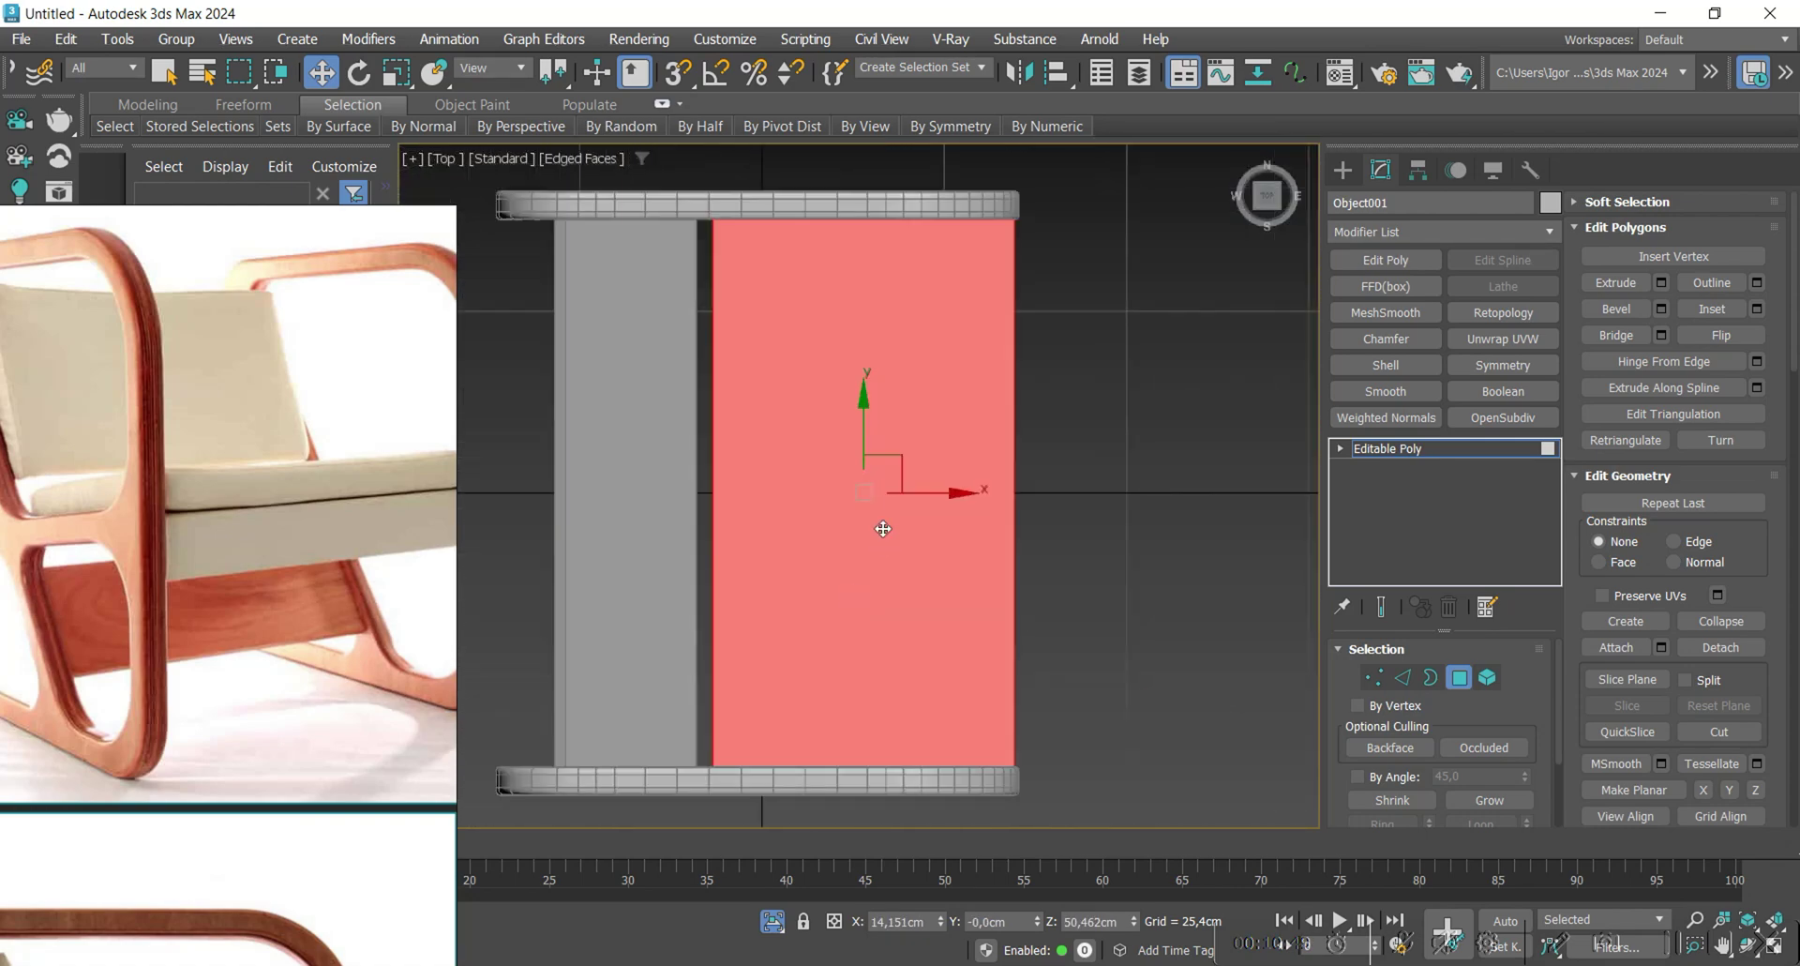
Scale the whole seat cushion element to 97% along its width, leave element editing and deselect the cushion.
click(1488, 678)
key(r)
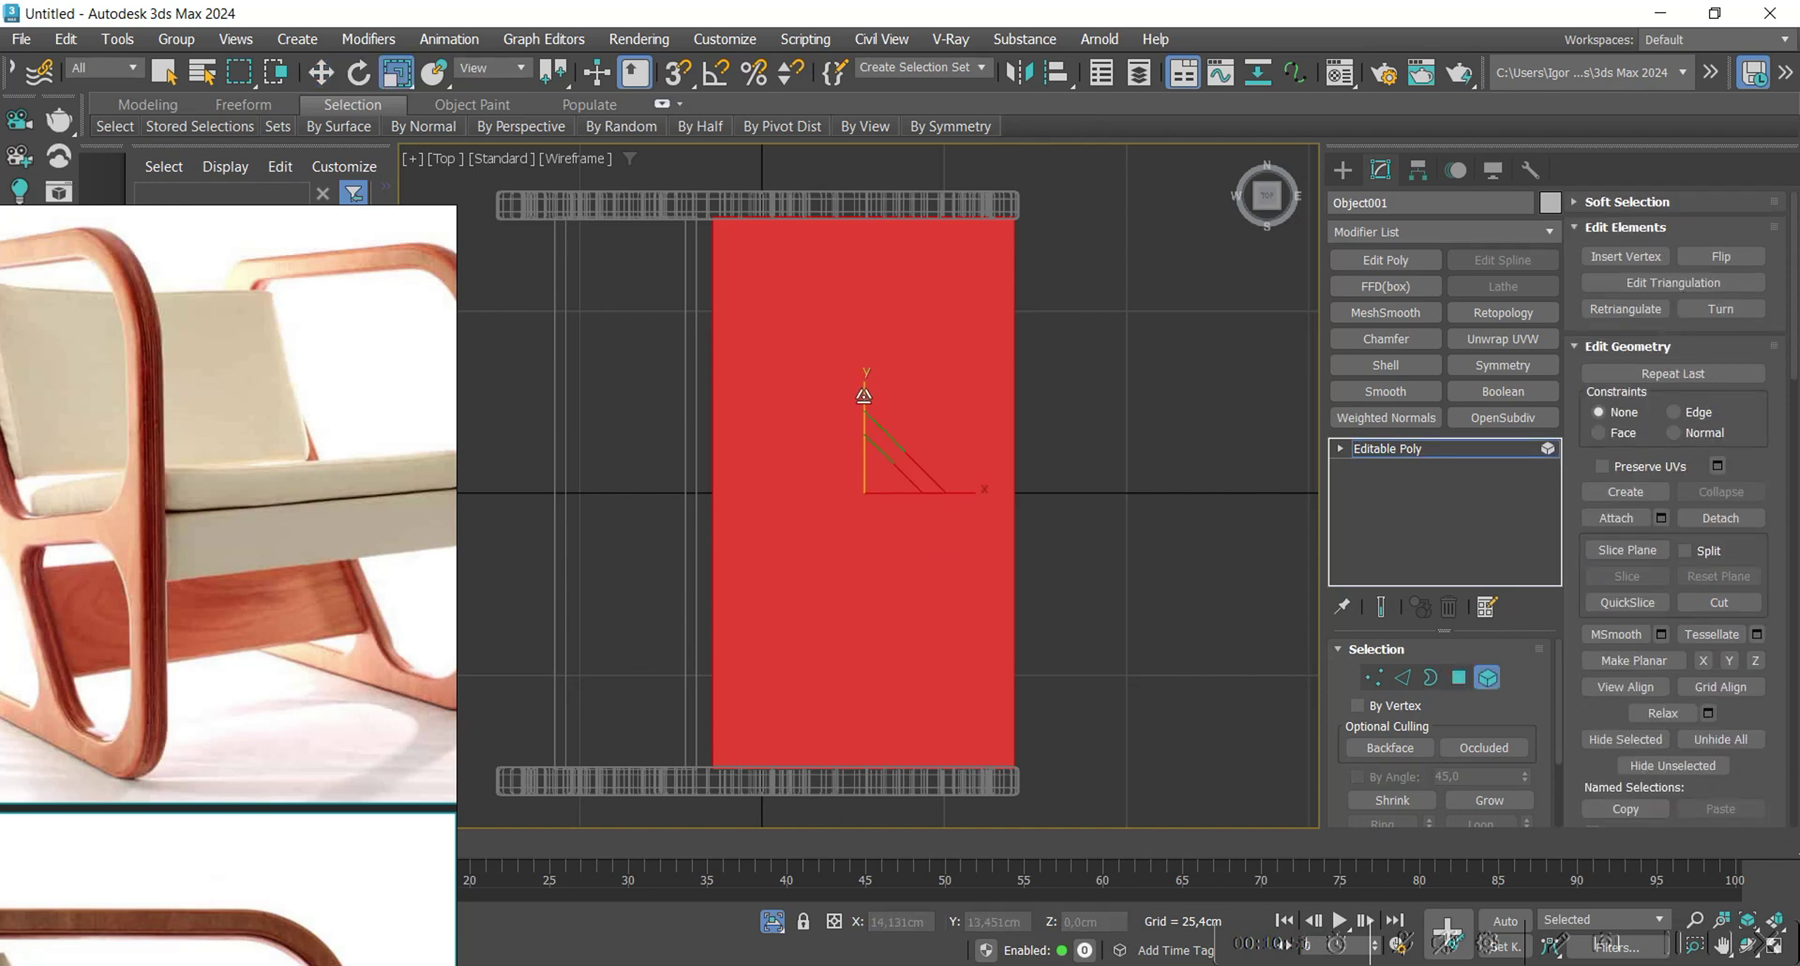
drag(866, 393, 867, 396)
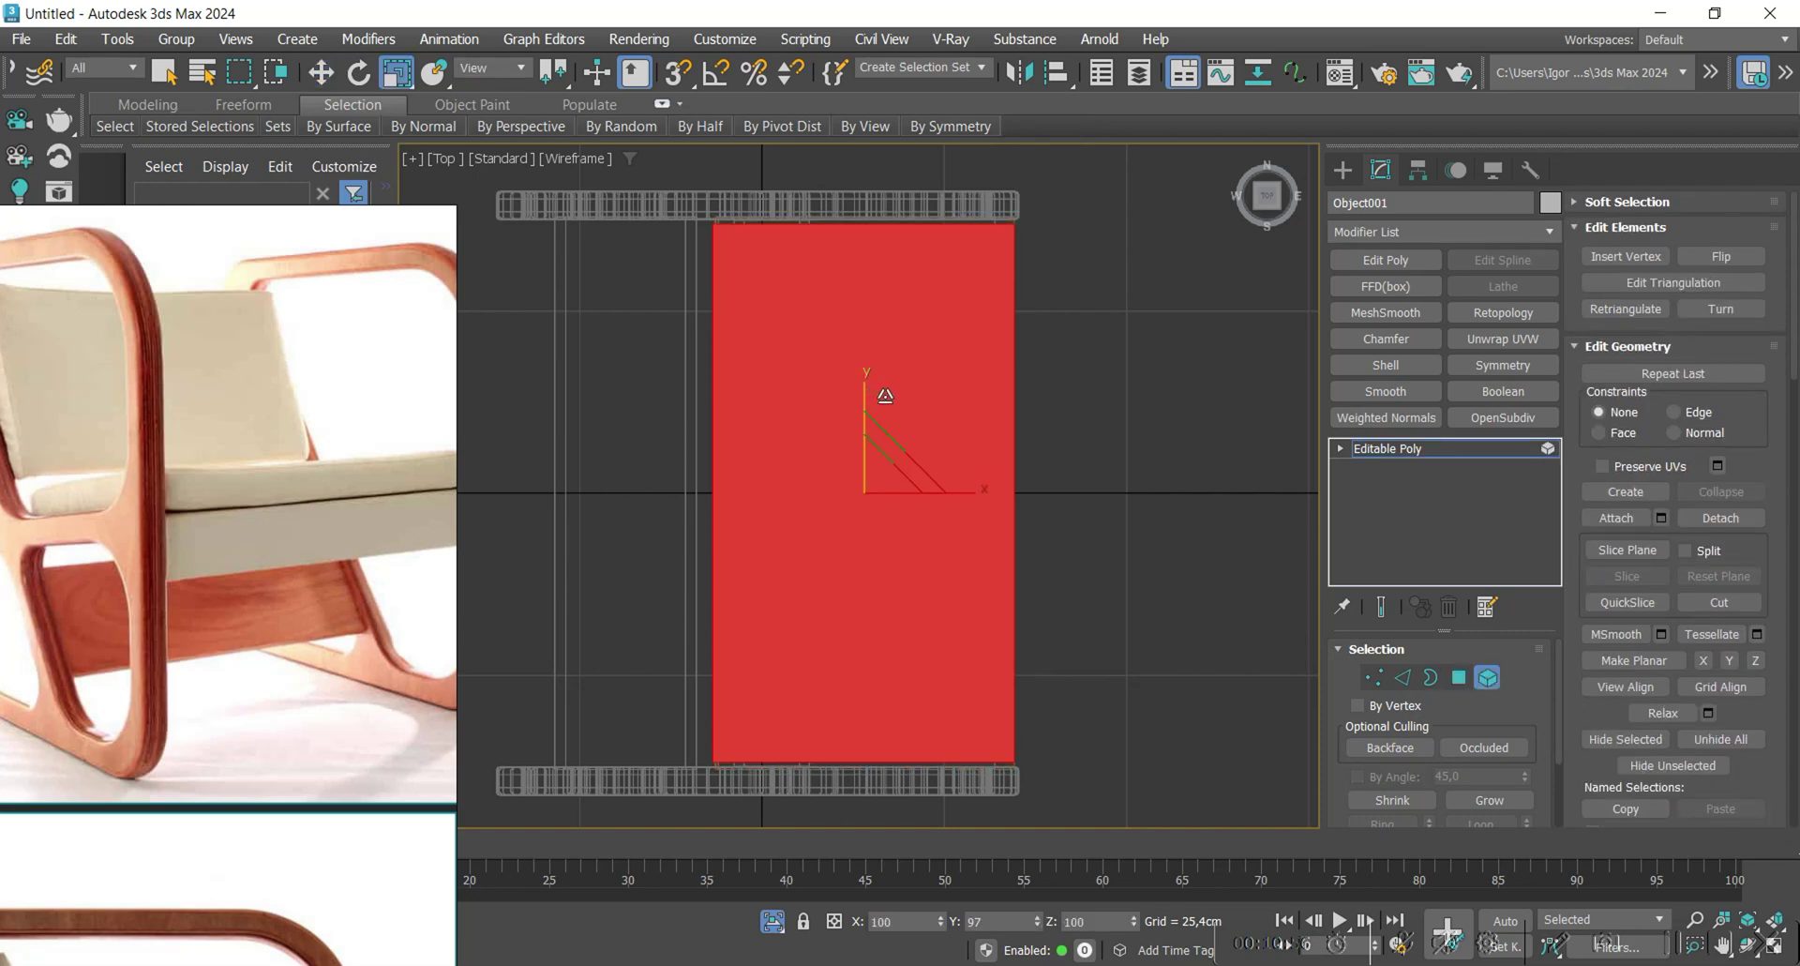
key(w)
mouse_move(889, 393)
alt+middle_down()
mouse_move(914, 434)
mouse_move(973, 443)
alt+middle_up()
key(F3)
scroll(1060, 380, up, 4)
alt+middle_drag(1059, 380, 1073, 419)
scroll(1039, 503, down, 3)
alt+middle_drag(1039, 502, 905, 578)
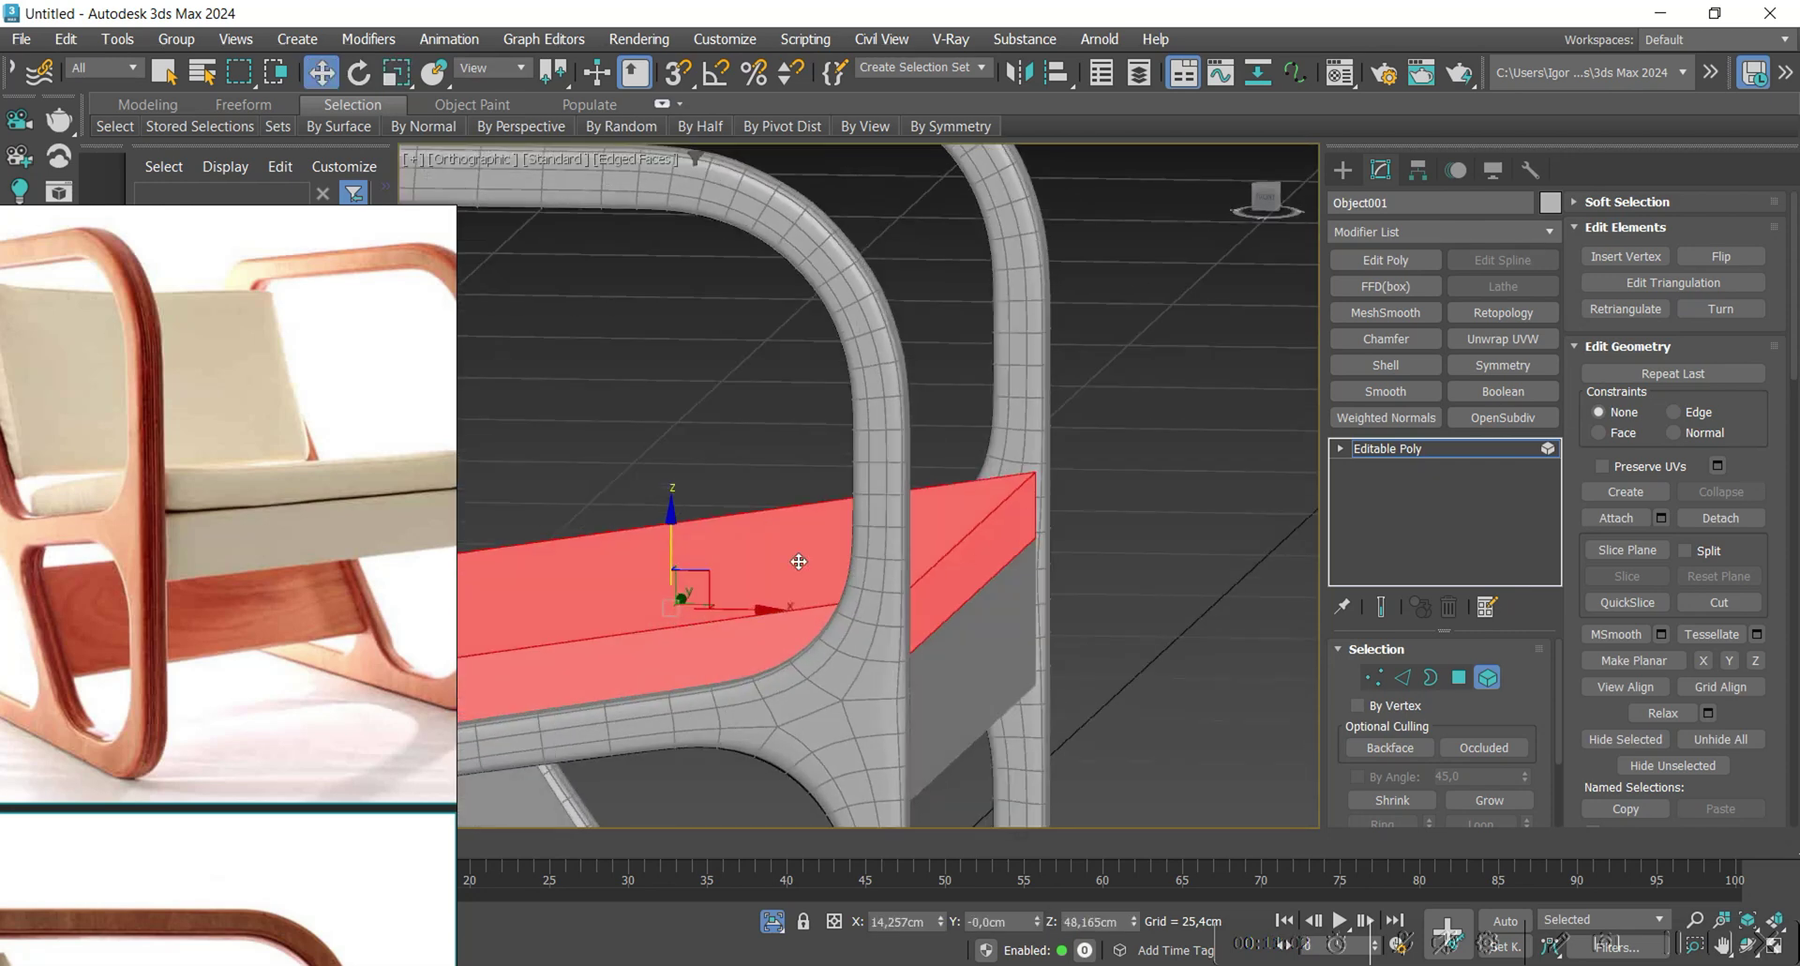
key(4)
scroll(1008, 531, down, 4)
alt+middle_drag(1008, 532, 1079, 525)
click(1426, 448)
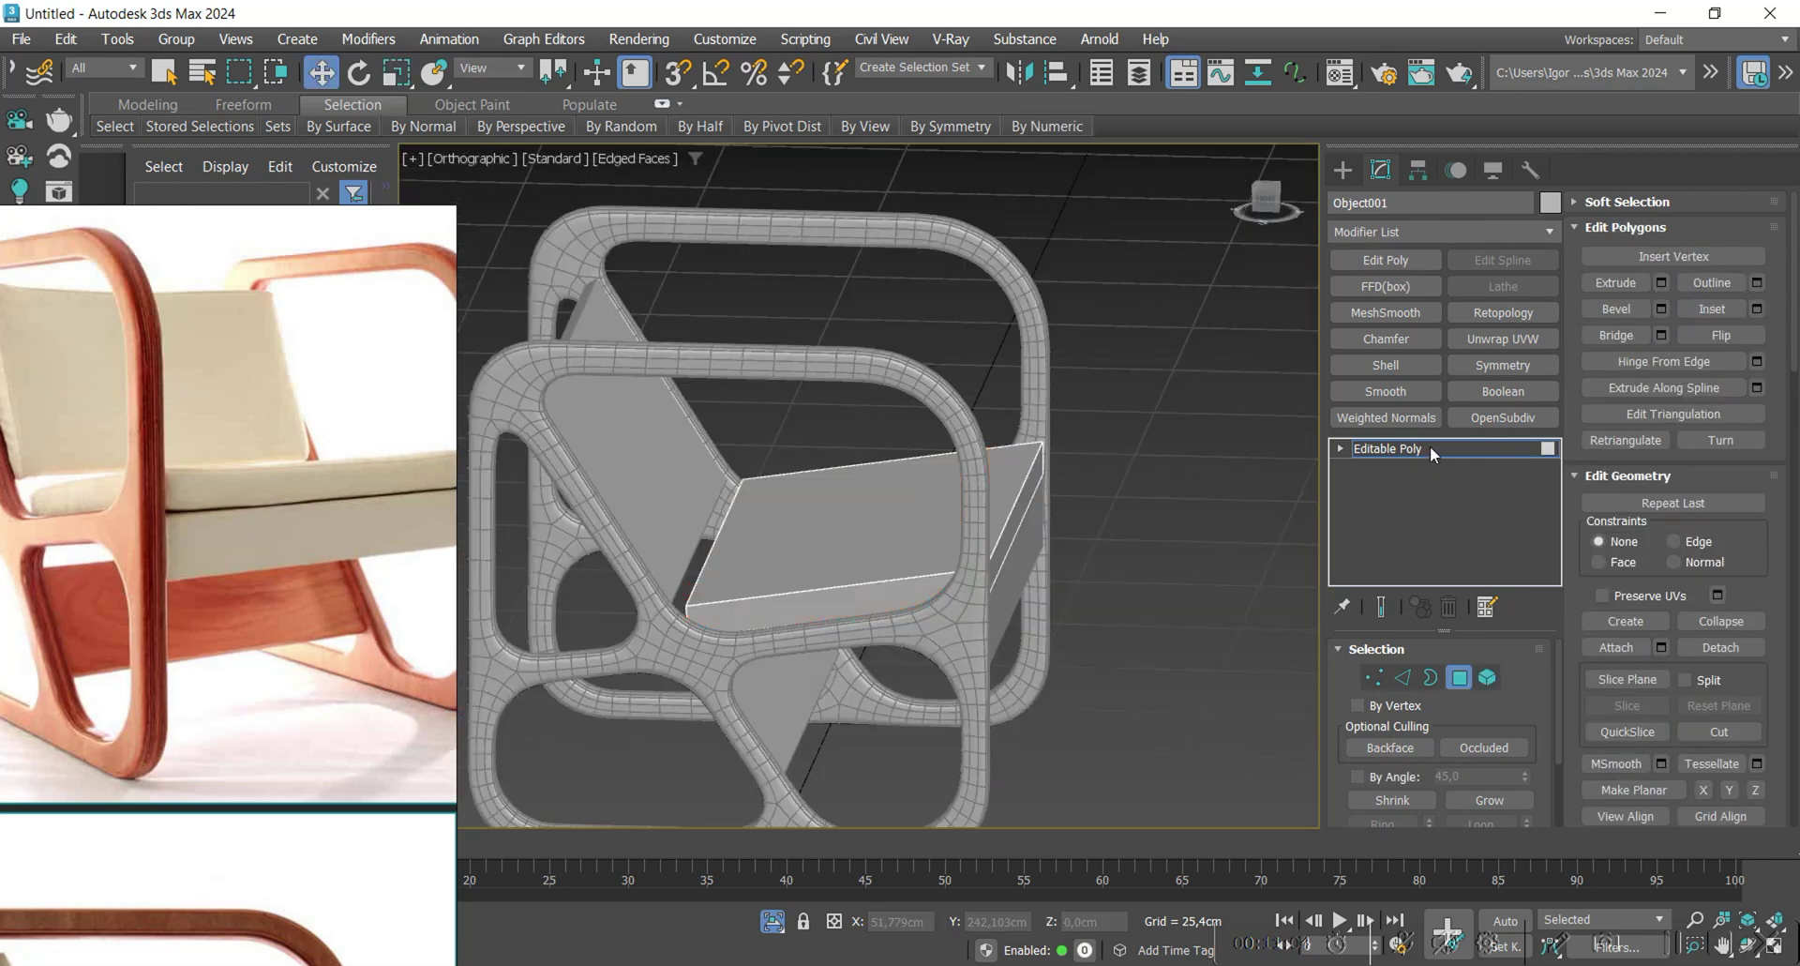
click(1174, 539)
Clone the backrest panel's profile and place the copy against the panel's front face.
key(f)
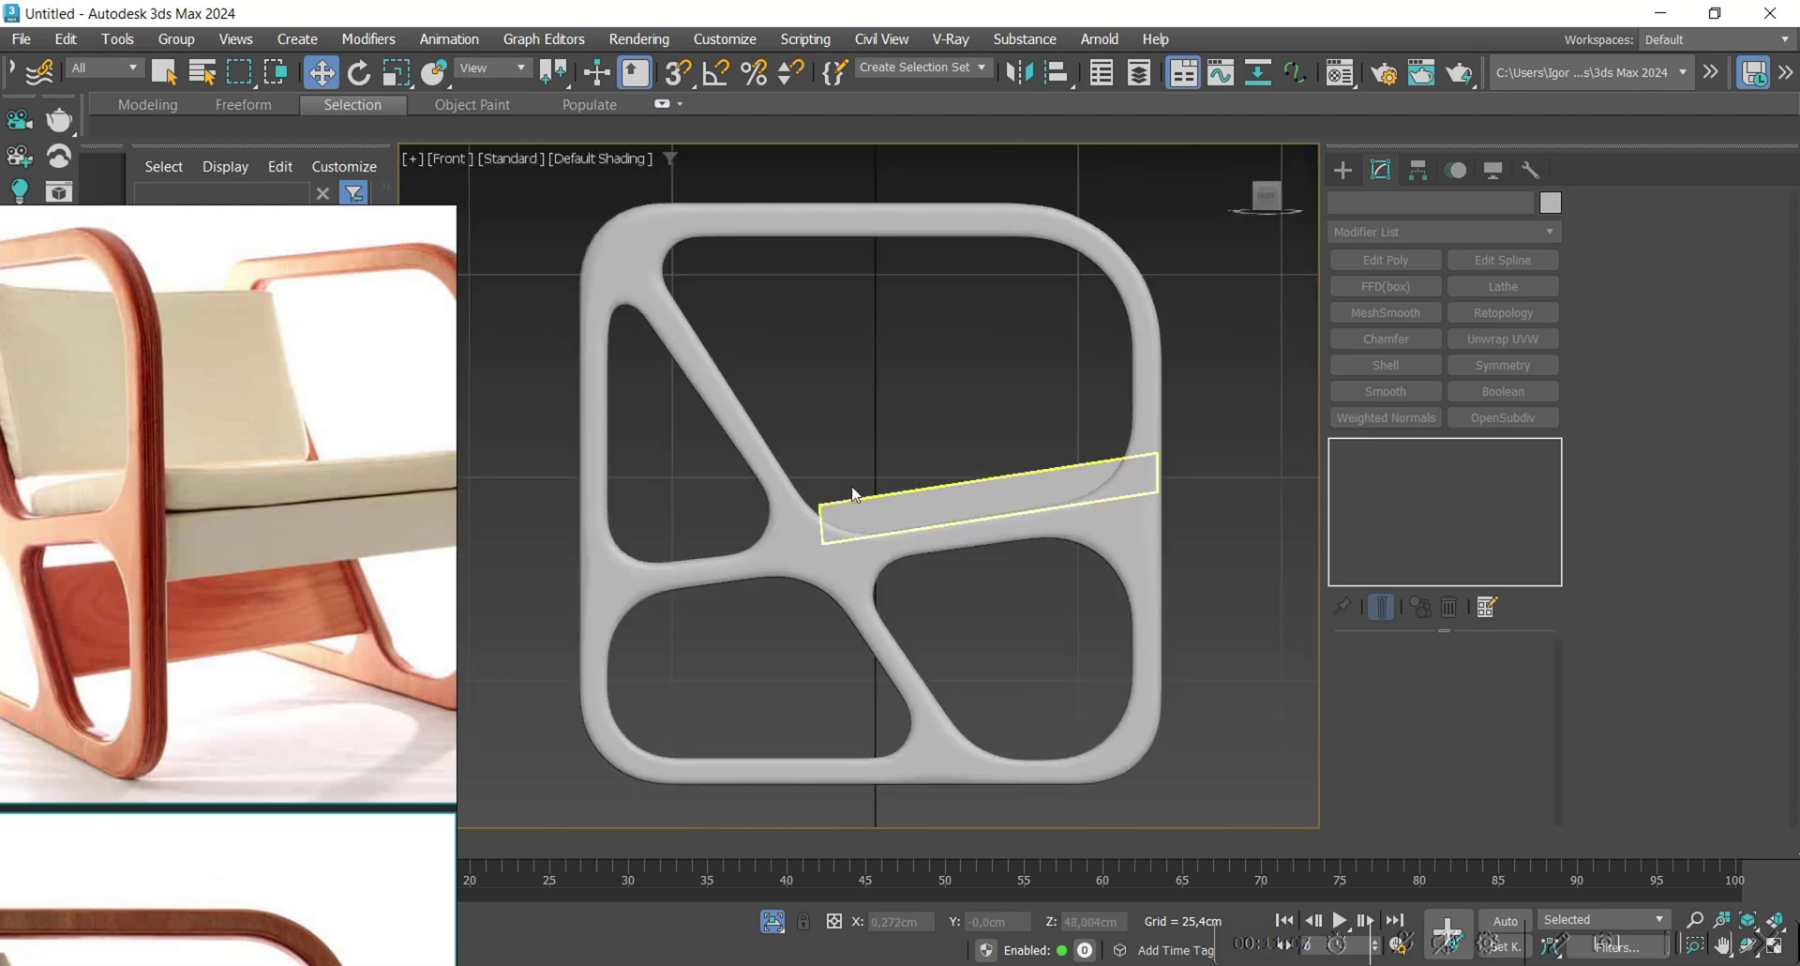
key(F3)
scroll(641, 274, up, 3)
scroll(641, 274, up, 3)
click(647, 269)
scroll(657, 262, down, 3)
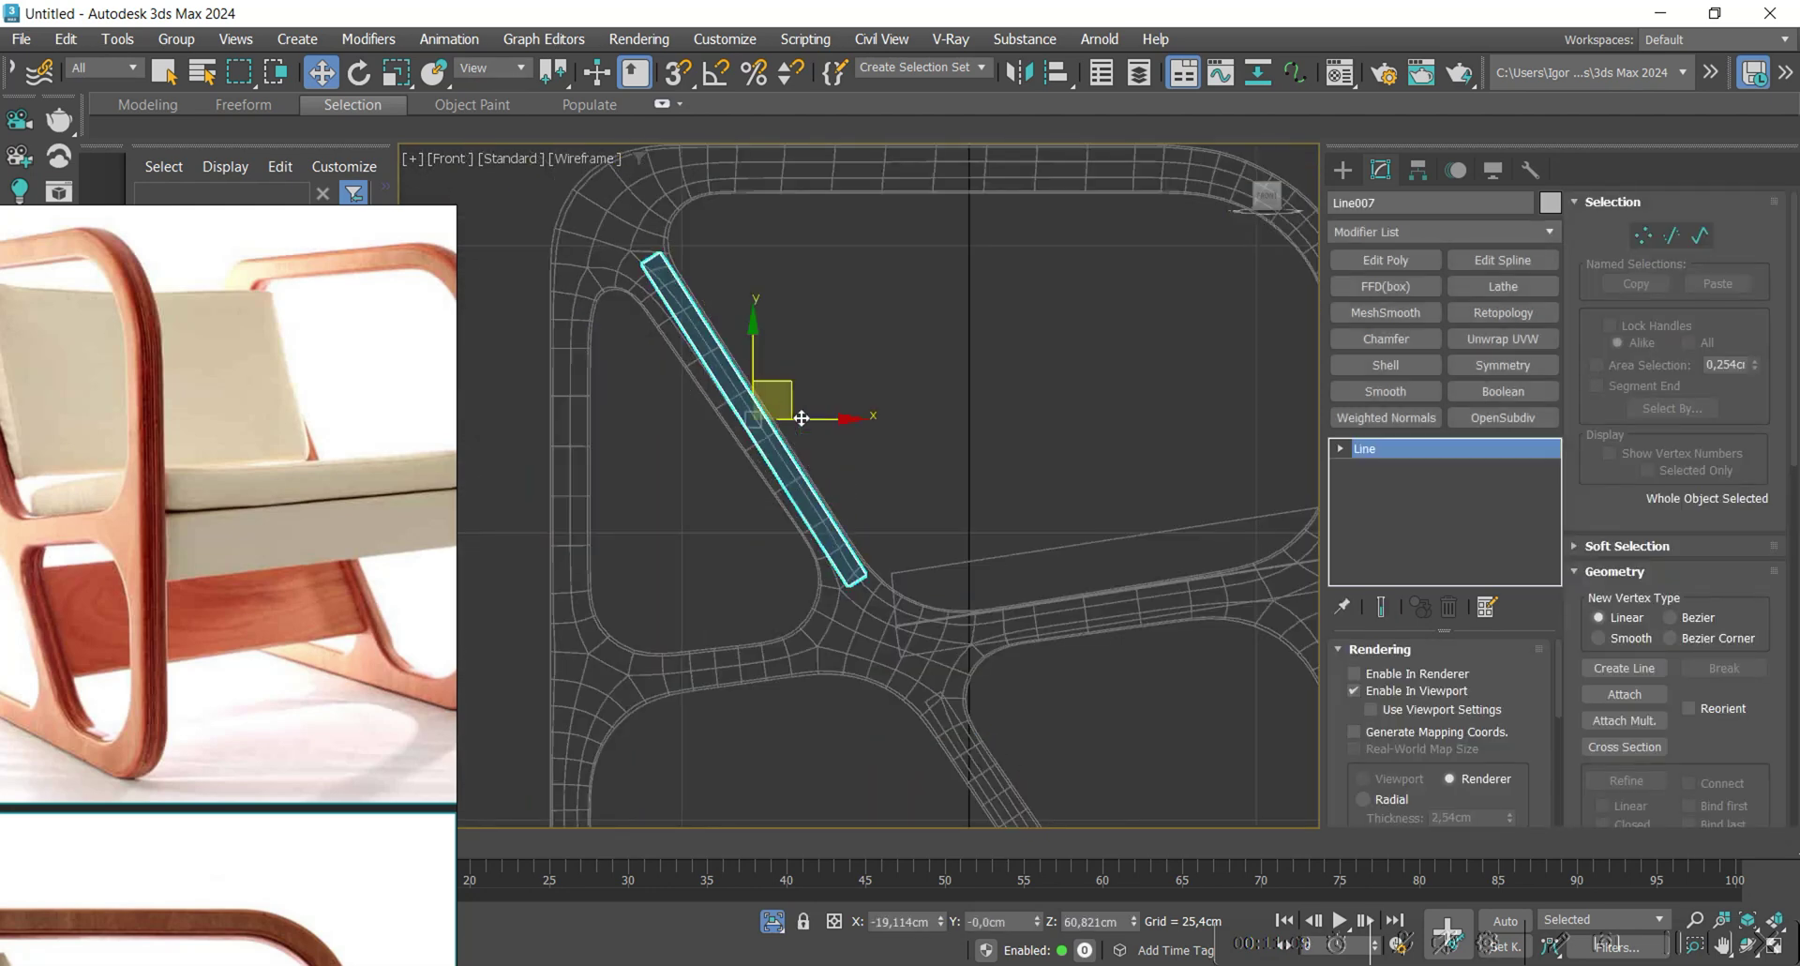
scroll(767, 410, up, 2)
drag(757, 427, 781, 411)
key(Return)
Check the backrest in the reference photos and adjust the upper rear vertex of the cloned profile to fit the frame.
scroll(425, 504, down, 5)
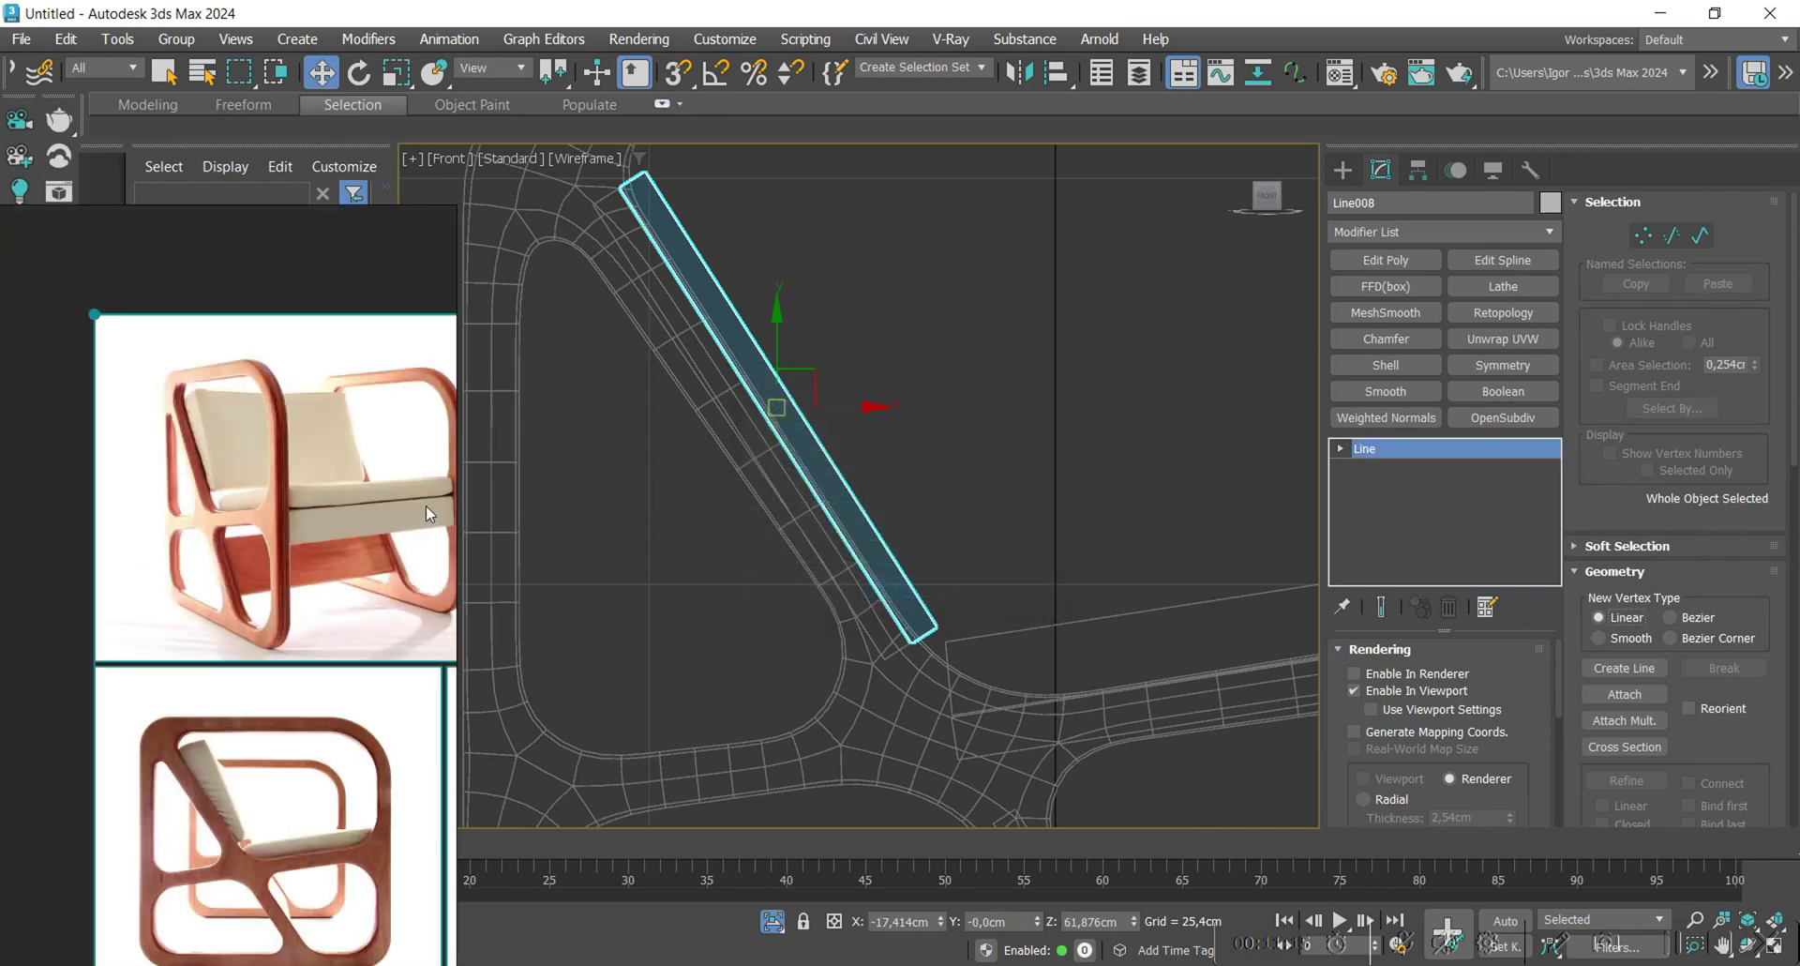
scroll(223, 700, down, 3)
scroll(426, 733, up, 2)
scroll(425, 741, up, 2)
scroll(222, 649, down, 2)
scroll(403, 647, up, 4)
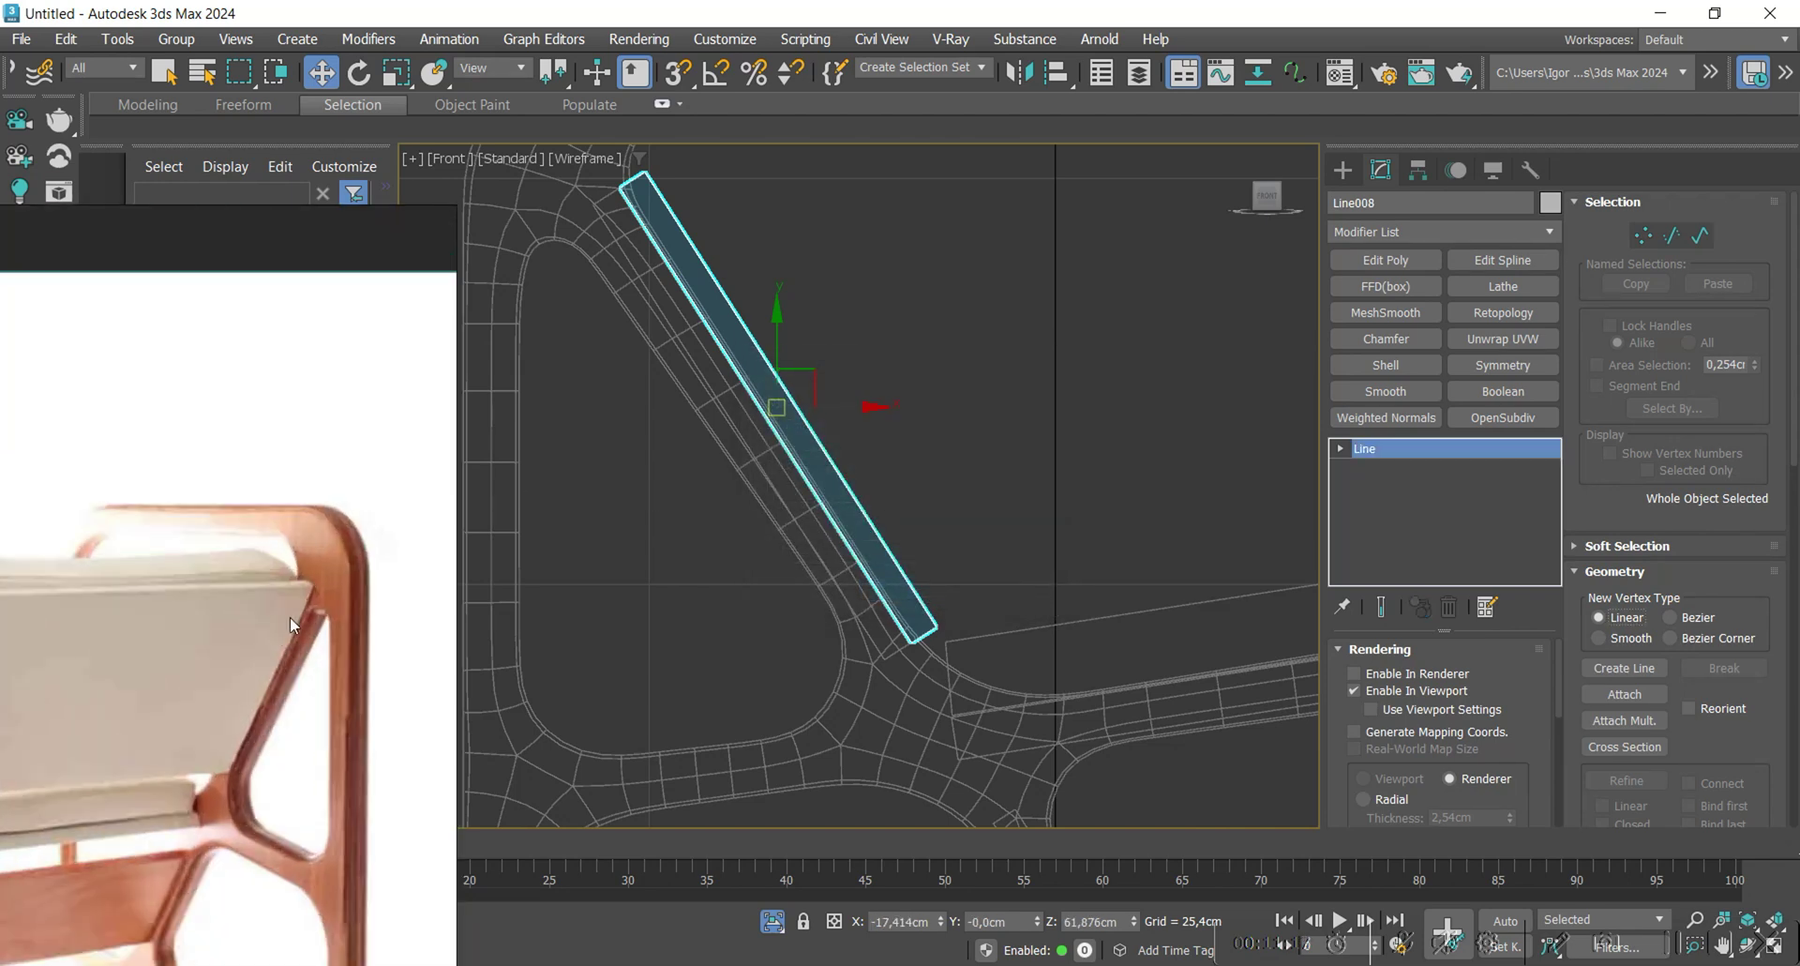
middle_drag(680, 391, 710, 476)
key(1)
click(670, 277)
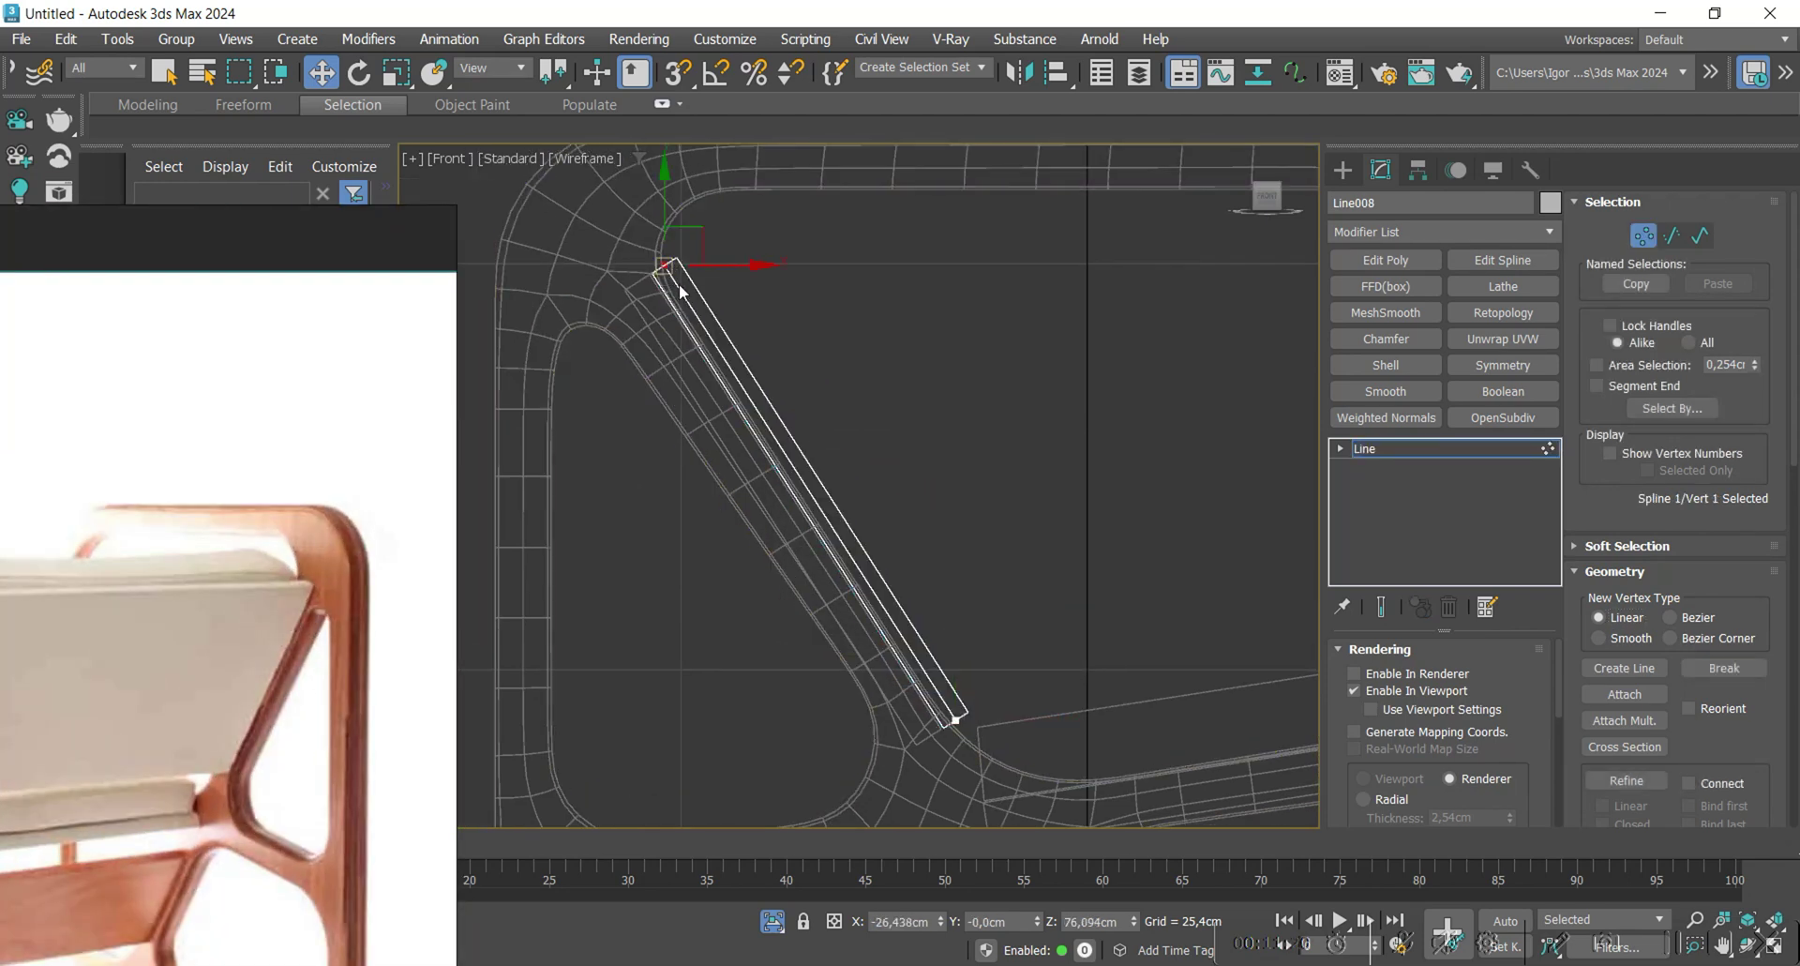
drag(678, 280, 686, 285)
Unhide the reference image plane Plane001 and move the lower vertex of the cloned back profile along the frame.
key(F3)
scroll(888, 391, down, 2)
click(362, 334)
key(ctrl+shift+a)
click(529, 394)
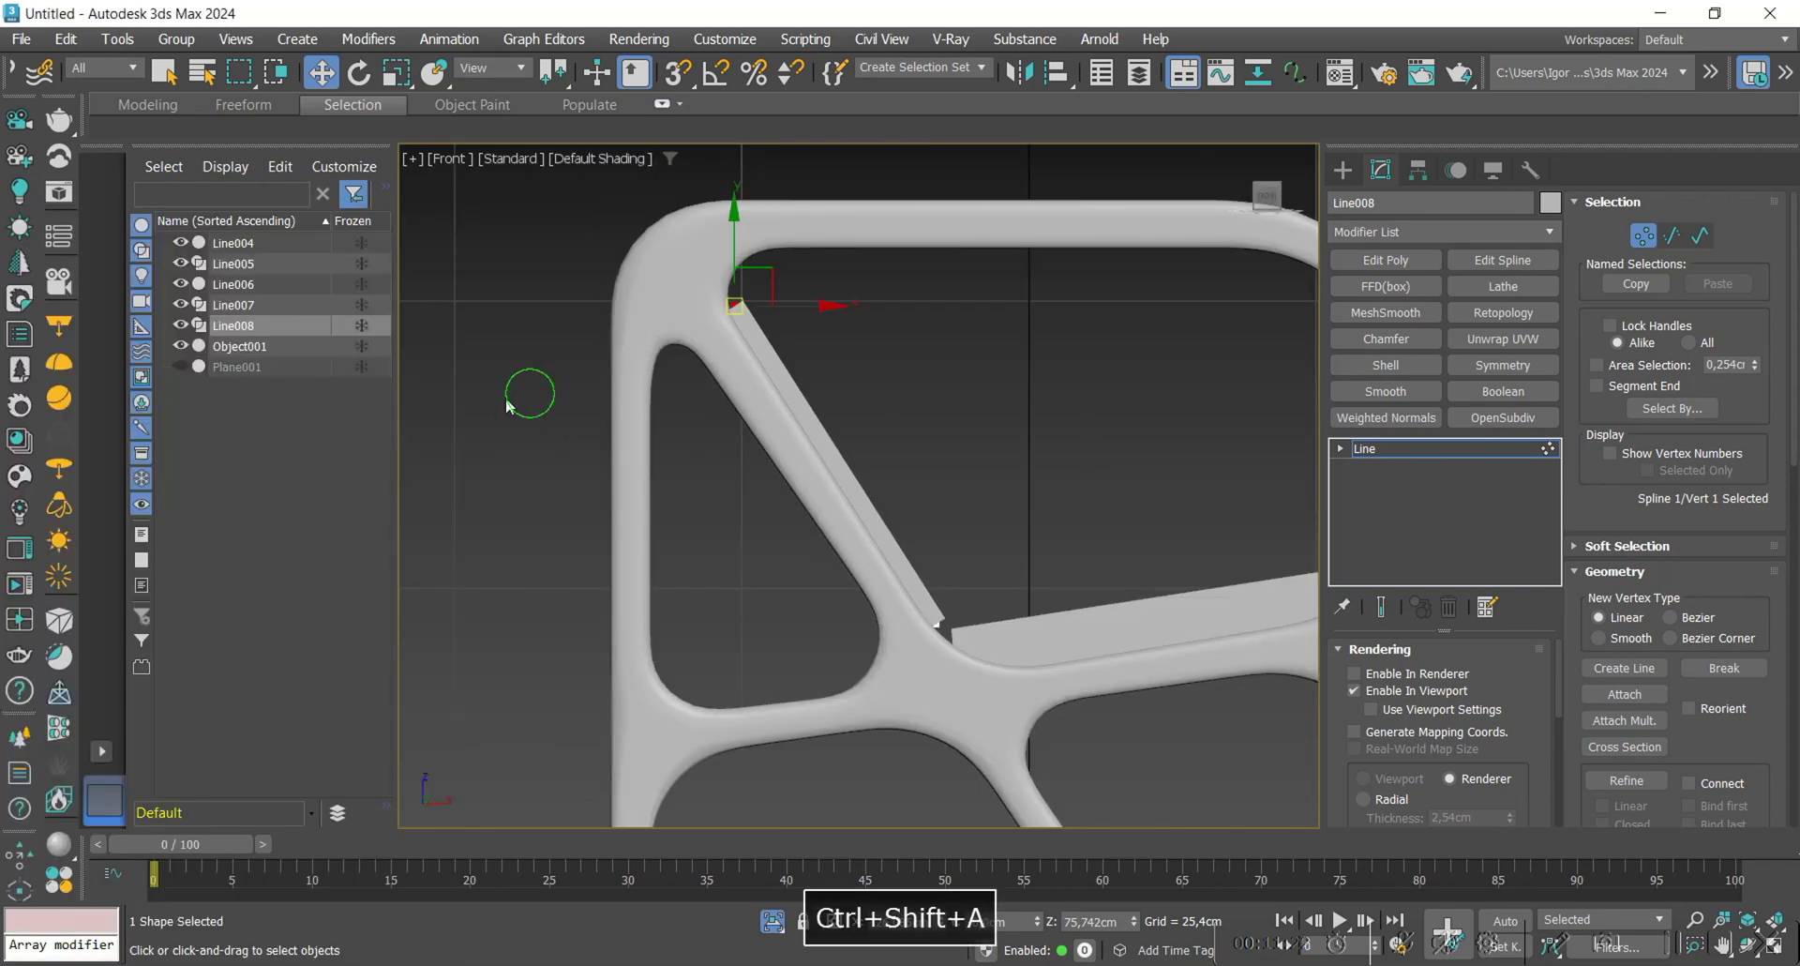
click(181, 367)
key(1)
key(F3)
key(F3)
scroll(942, 623, up, 5)
key(1)
key(F3)
drag(975, 577, 892, 635)
key(F3)
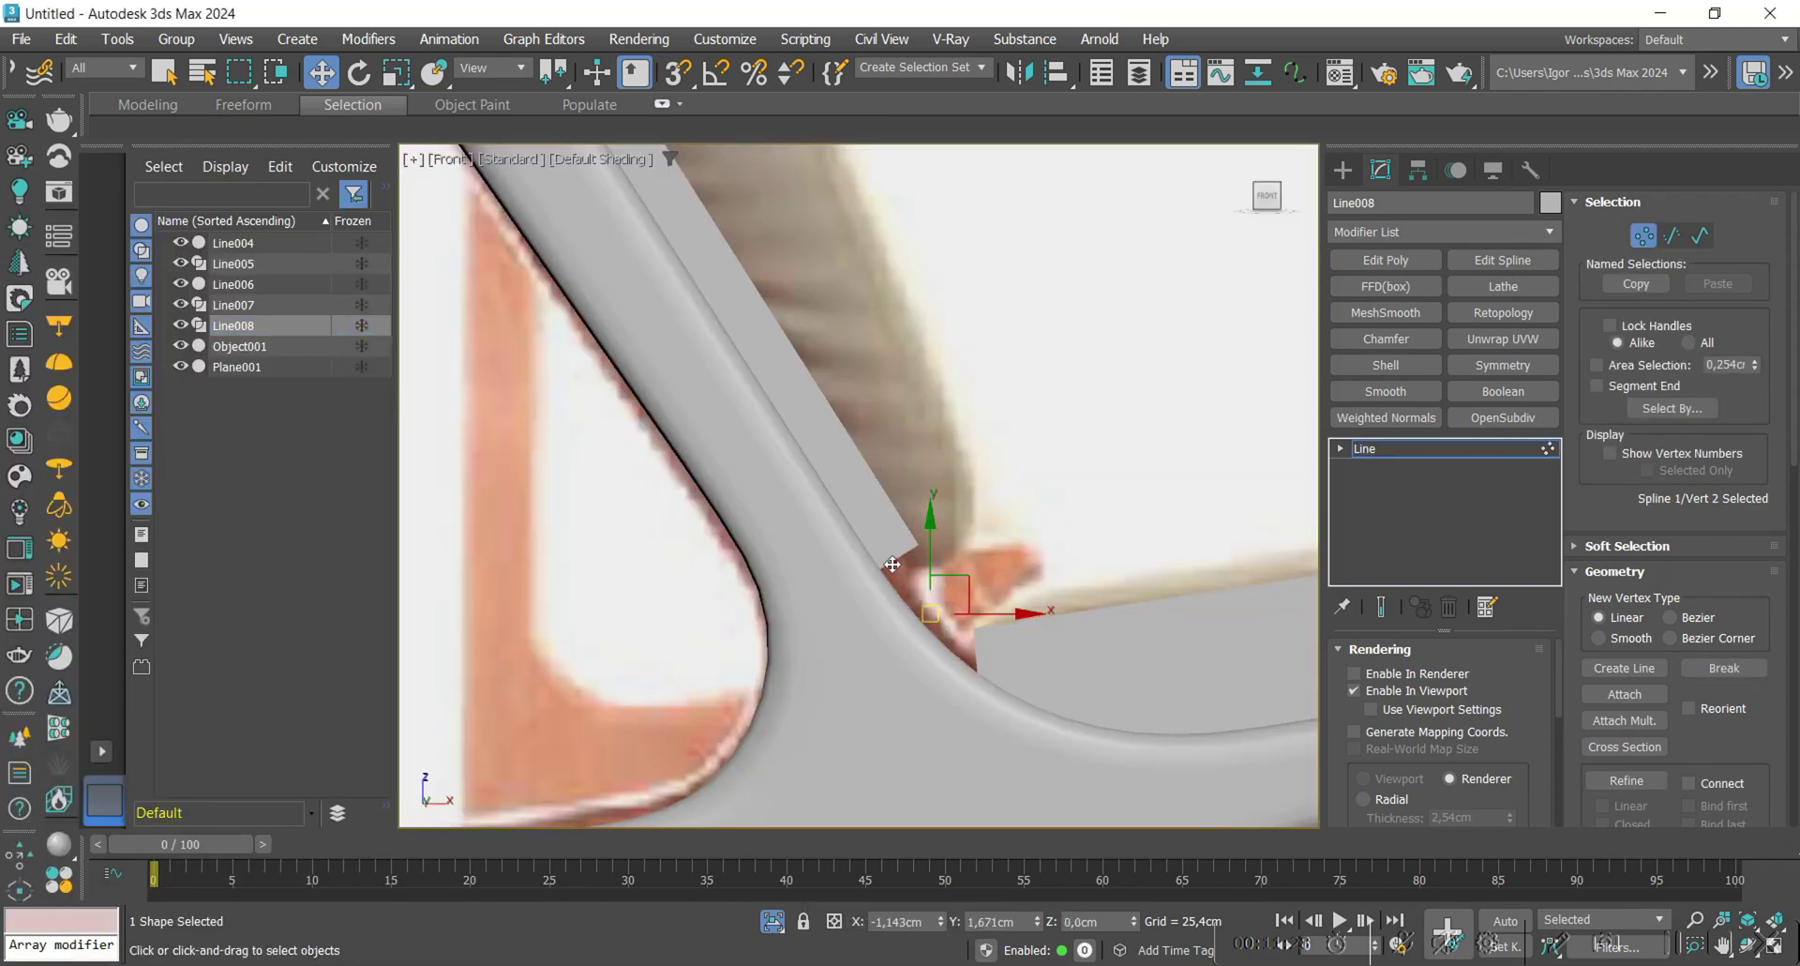
Convert the cloned back profile to Editable Poly and move its upper front vertices to the cushion's top corner in the reference.
scroll(902, 581, down, 2)
key(1)
key(F3)
middle_drag(914, 413, 887, 473)
key(ctrl+e)
key(1)
key(F3)
middle_drag(688, 222, 688, 310)
drag(644, 308, 745, 273)
Move the lower front and rear vertices of the back cushion to match its narrow lower end in the reference image.
drag(907, 753, 905, 751)
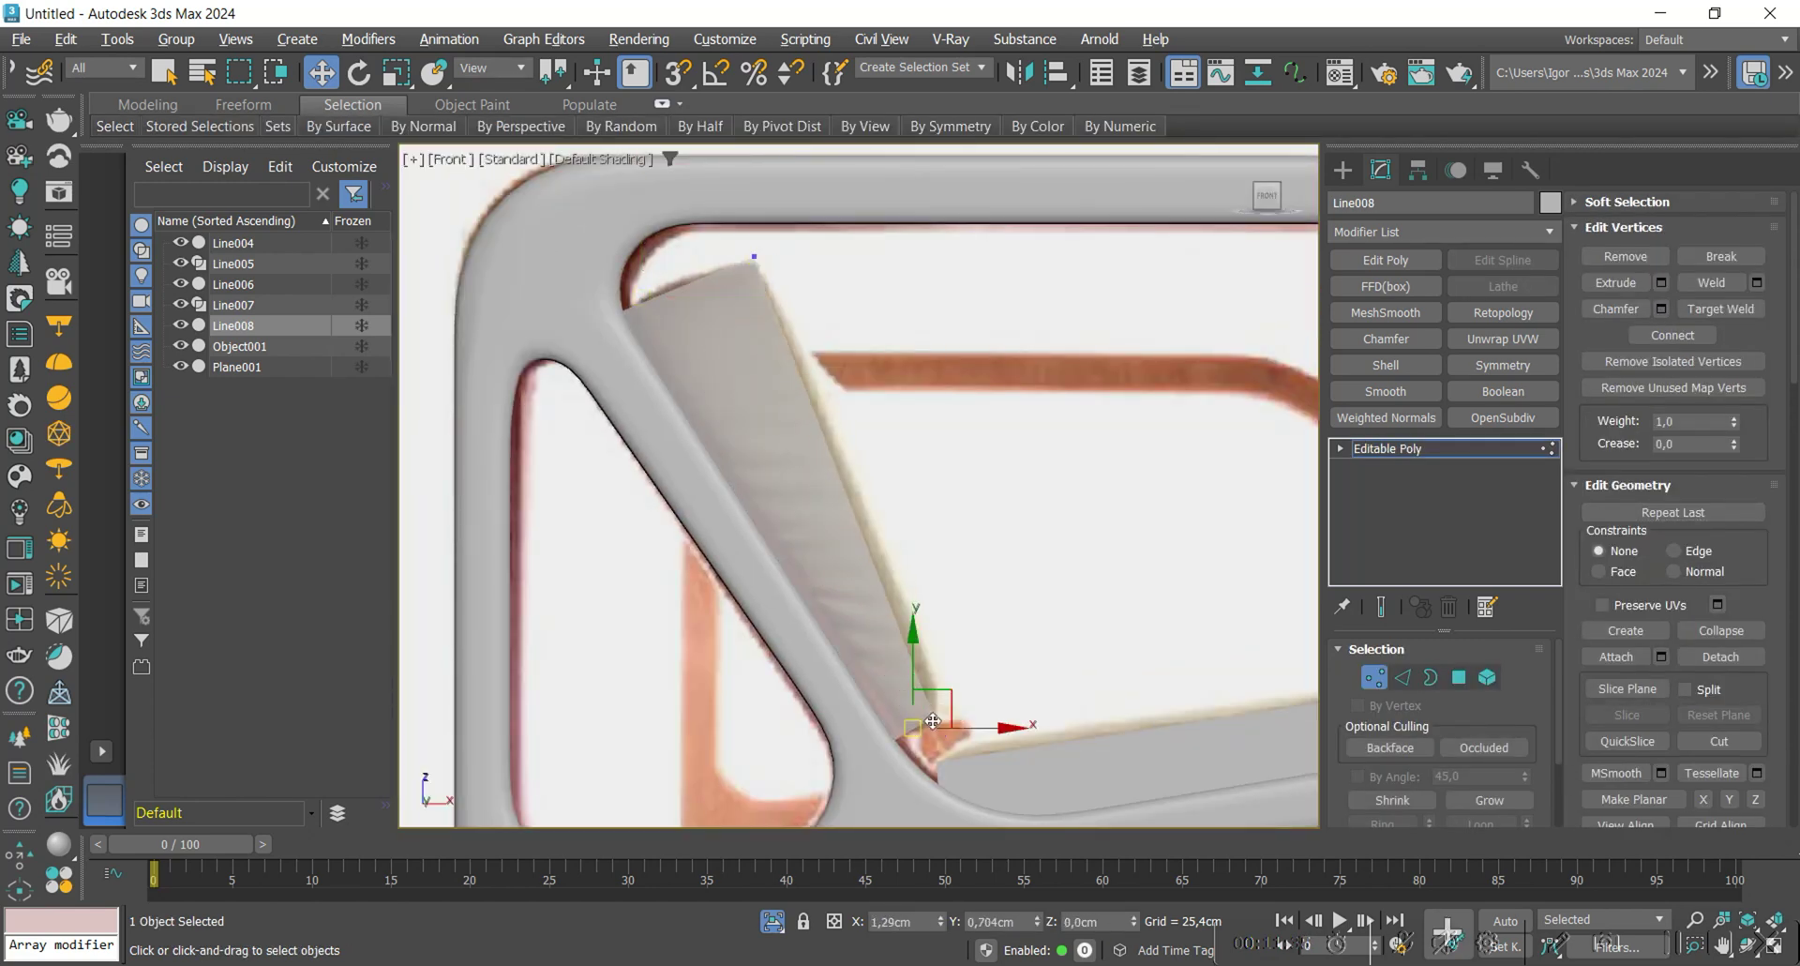
key(F3)
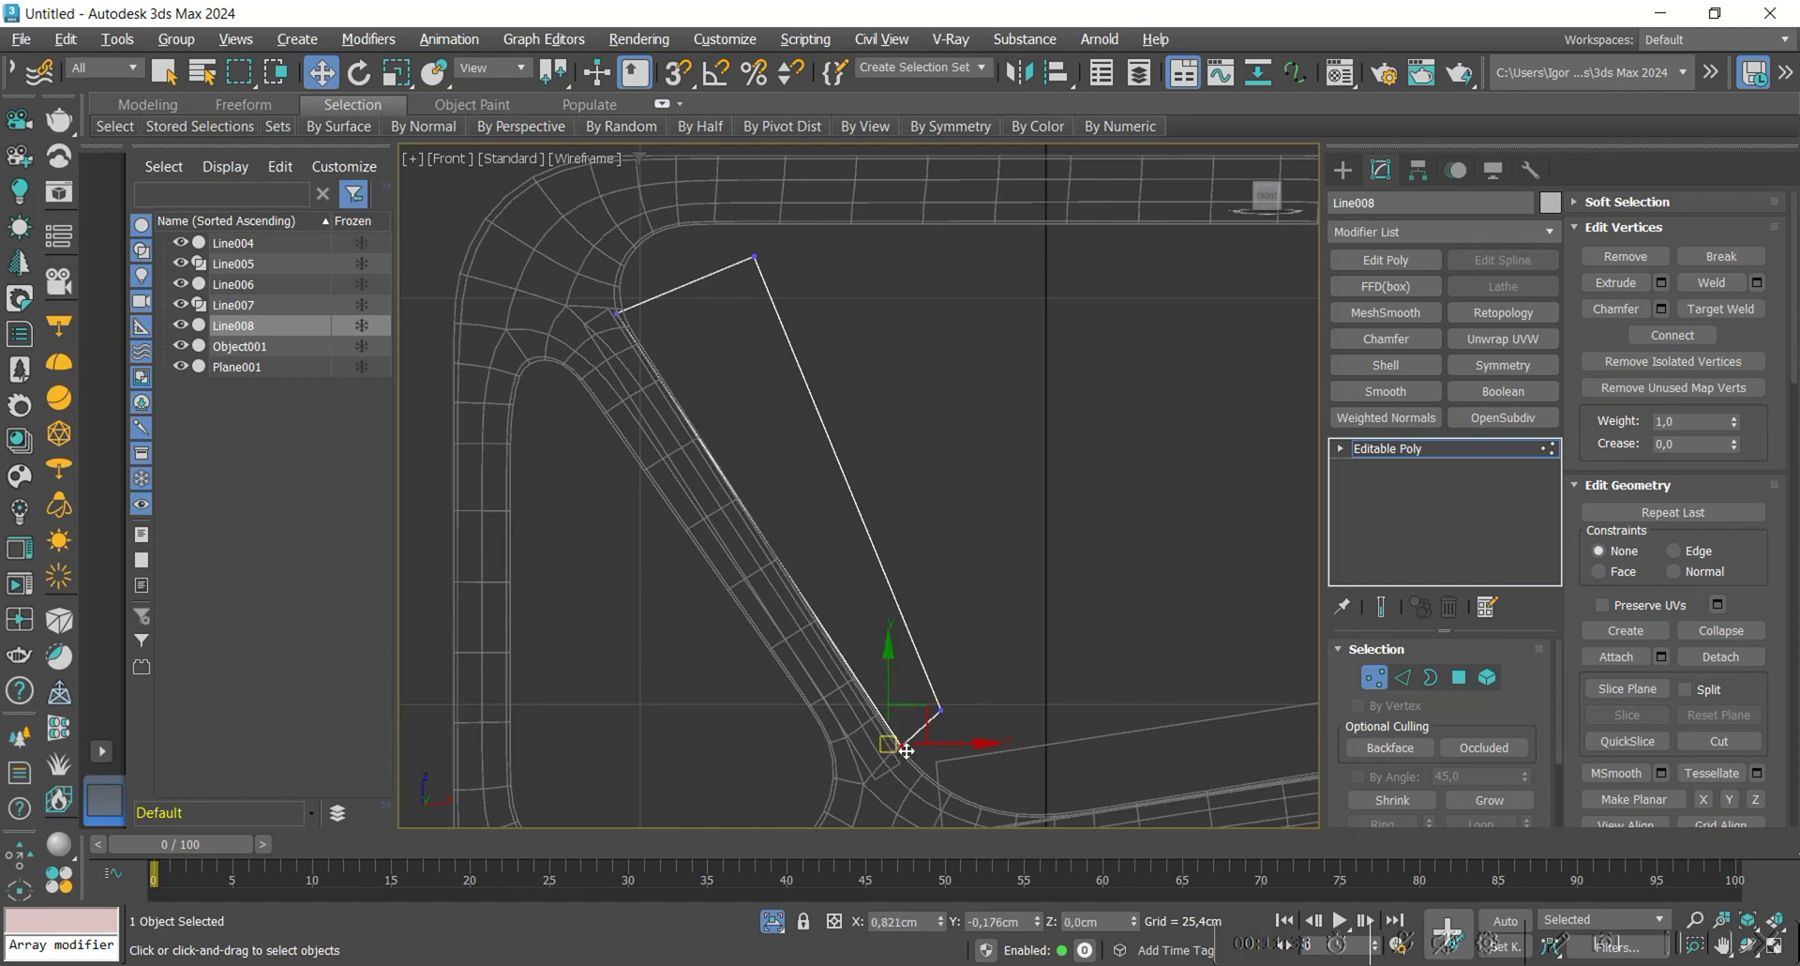
key(F3)
key(F3)
key(F3)
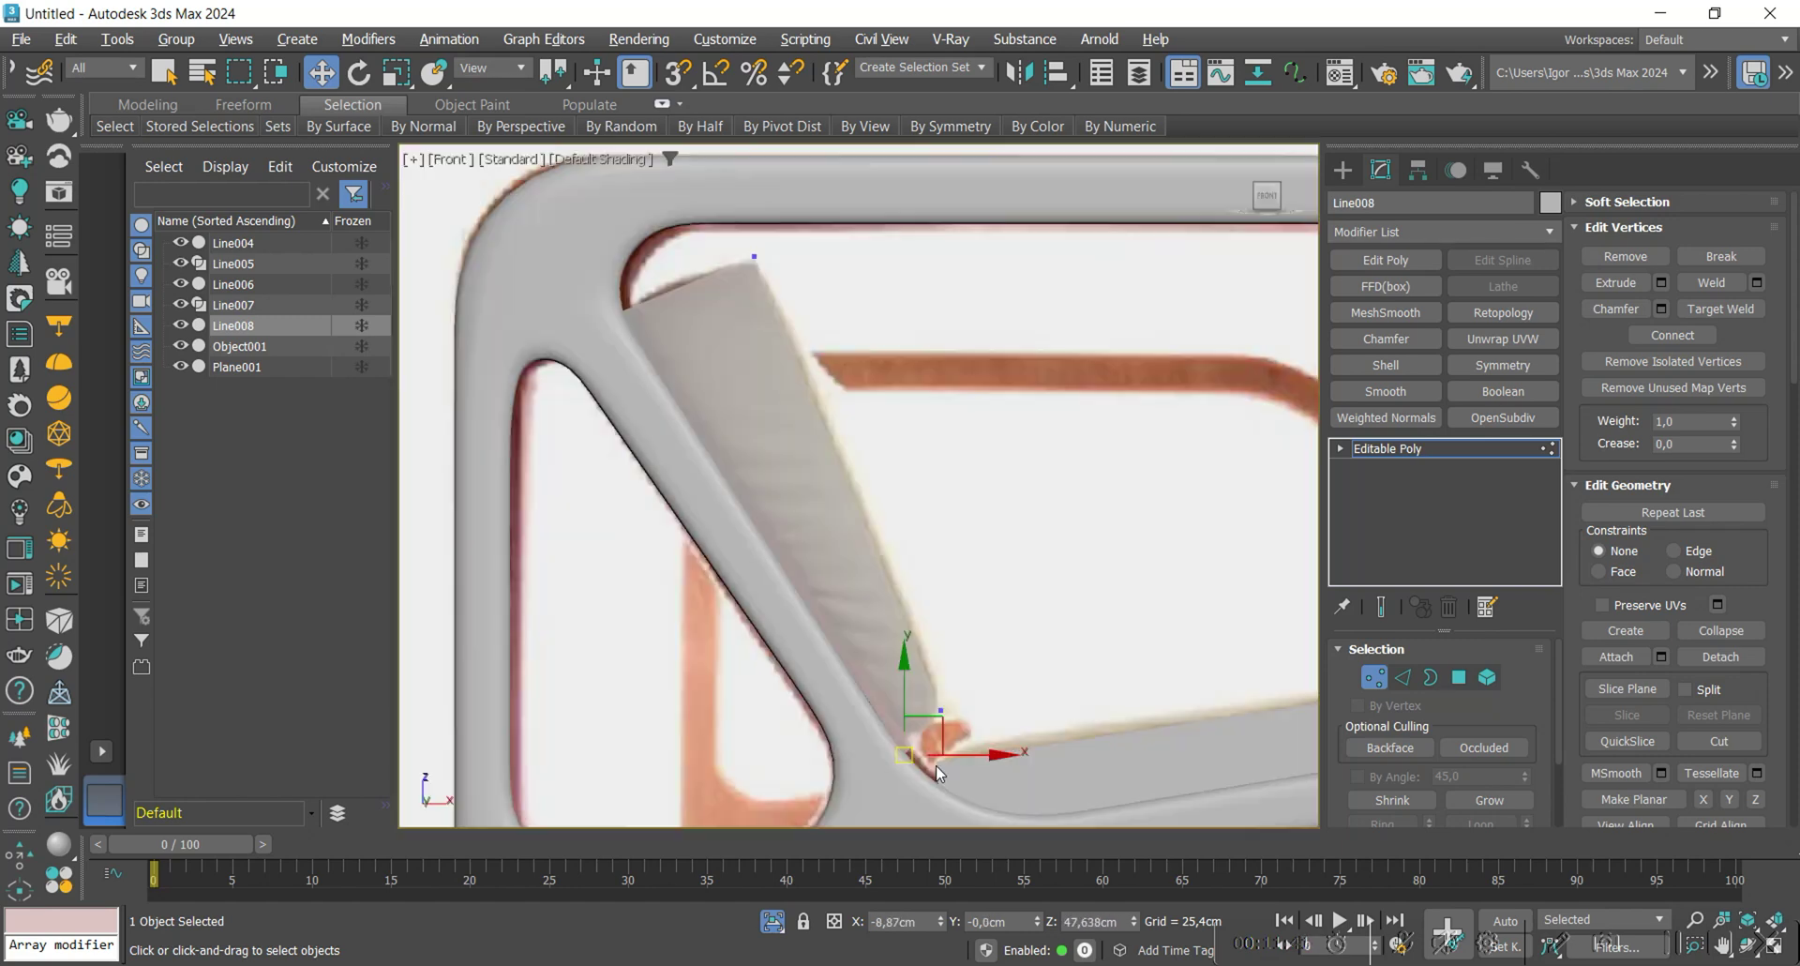
key(1)
key(F3)
key(F3)
Isolate the seat and back cushions and attach the back cushion to the seat cushion.
mouse_move(1017, 554)
alt+middle_down()
mouse_move(905, 578)
mouse_move(936, 612)
mouse_move(908, 631)
mouse_move(1073, 623)
alt+middle_up()
ctrl+click(938, 614)
key(alt+q)
key(F4)
key(ctrl+d)
click(1073, 624)
click(1616, 398)
click(1096, 368)
right_click(1167, 341)
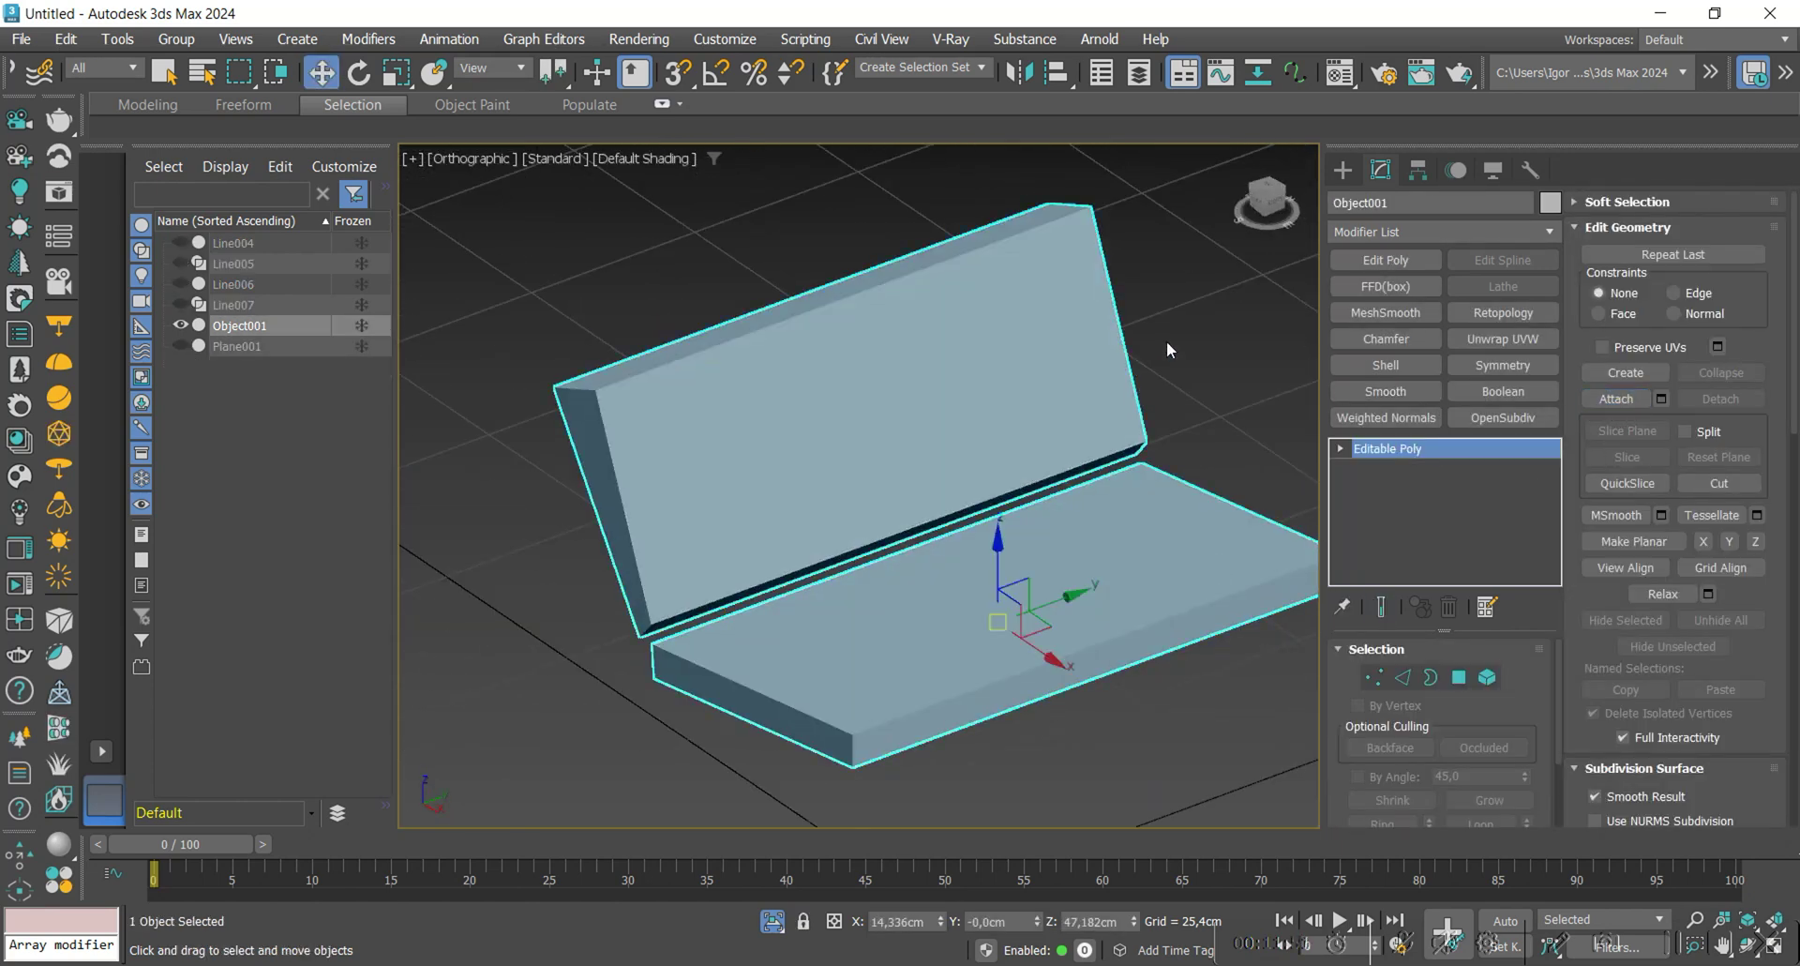
Chamfer the edges of the attached cushions by 1.245 cm with one segment and collapse the result to Editable Poly.
scroll(812, 540, down, 2)
alt+middle_drag(872, 554, 651, 534)
click(1385, 339)
scroll(633, 491, up, 3)
scroll(1399, 753, down, 5)
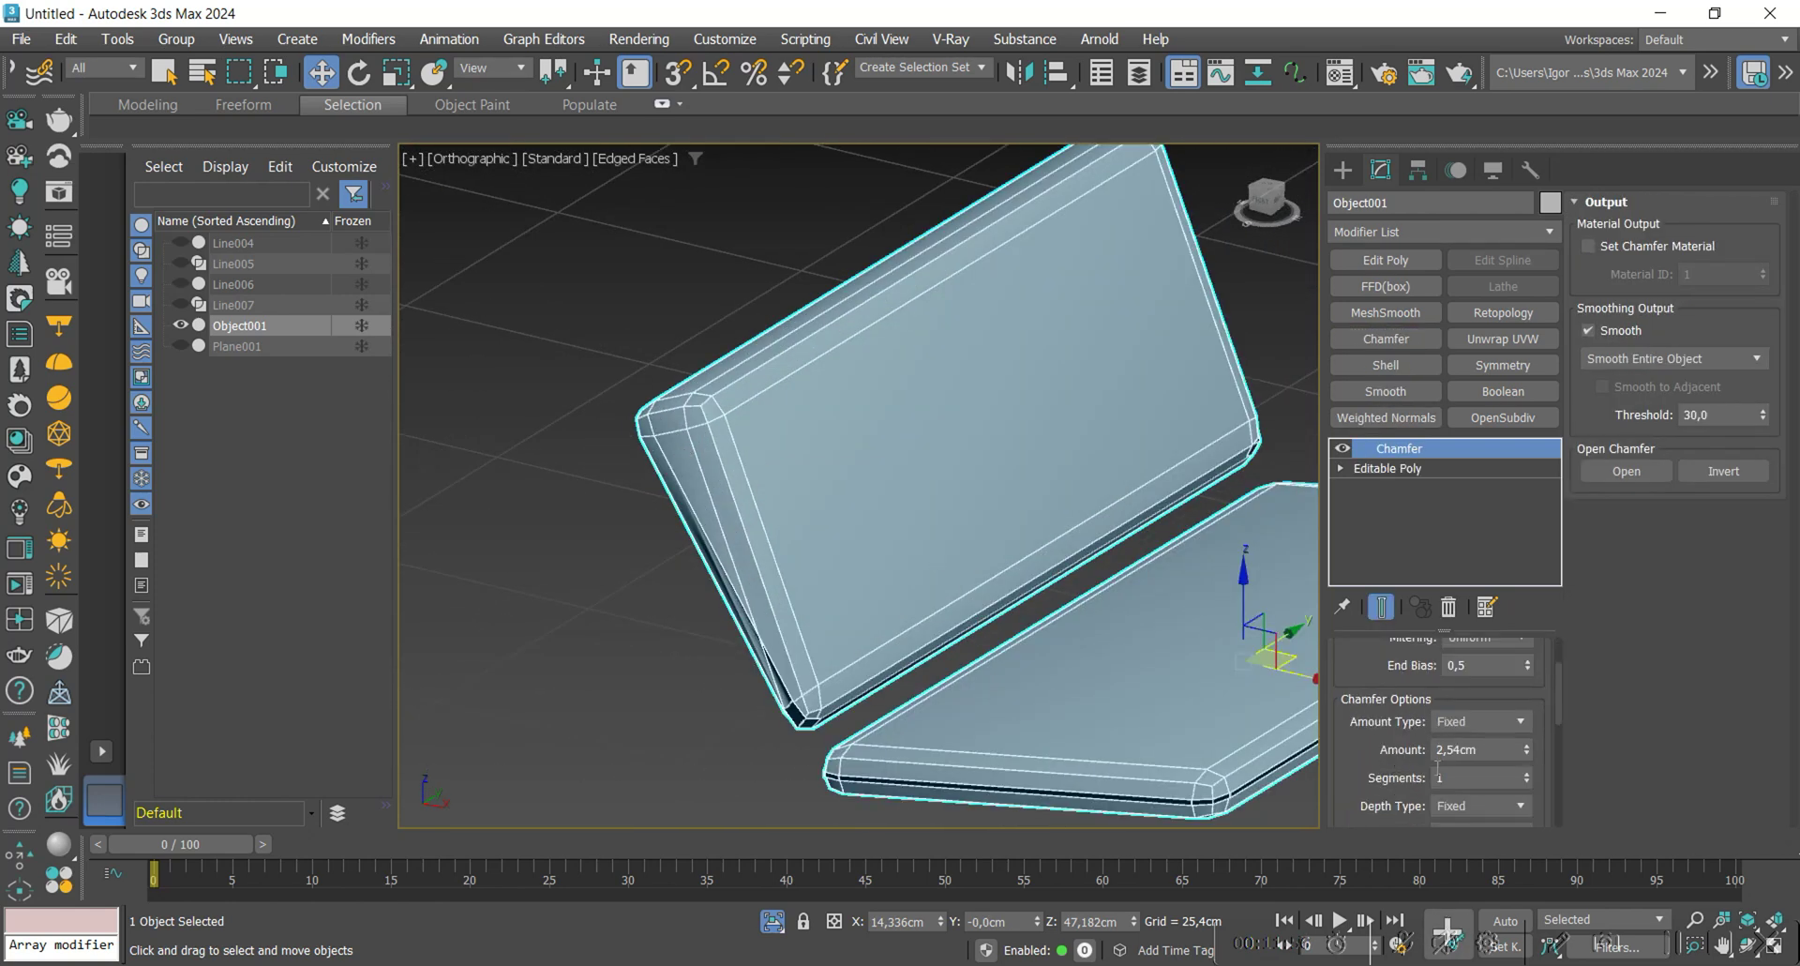
drag(1527, 721, 1527, 818)
alt+middle_drag(901, 619, 779, 628)
key(F4)
scroll(938, 656, down, 1)
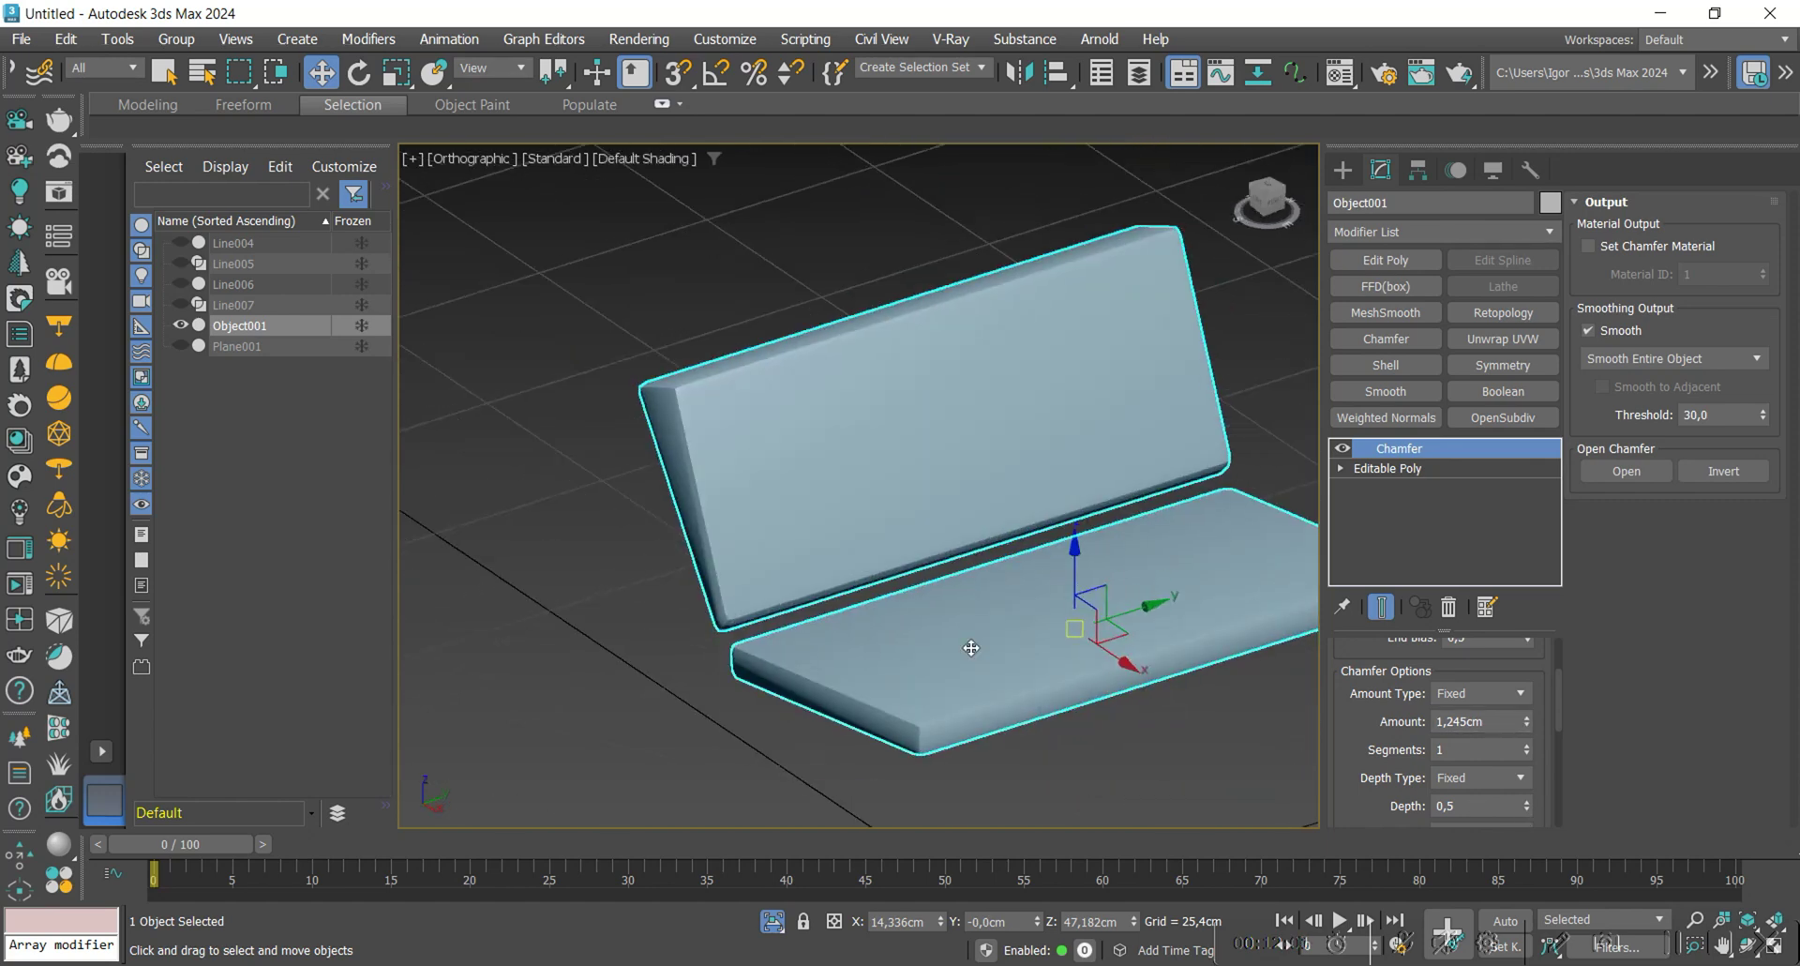
key(F4)
alt+middle_drag(1017, 624, 965, 650)
key(alt+c)
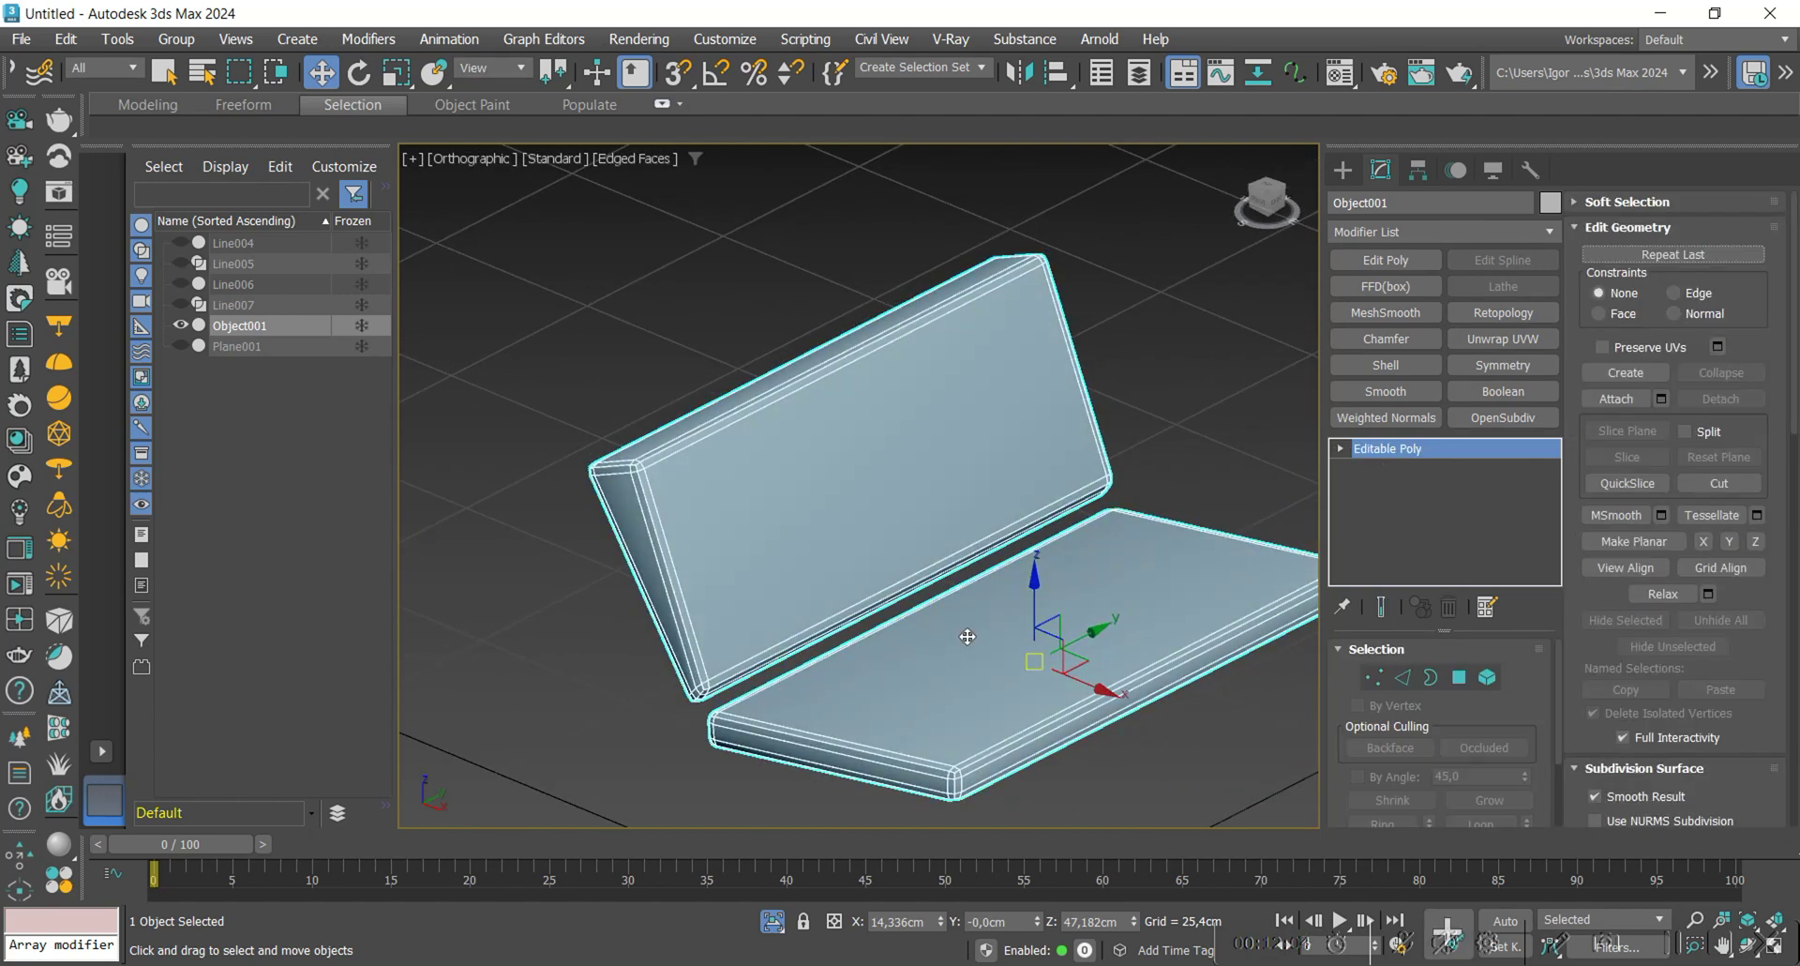
Connect the ring of long edges on both cushions with 9 segments across their width.
key(2)
click(961, 574)
ctrl+click(1049, 739)
key(alt+r)
key(ctrl+shift+e)
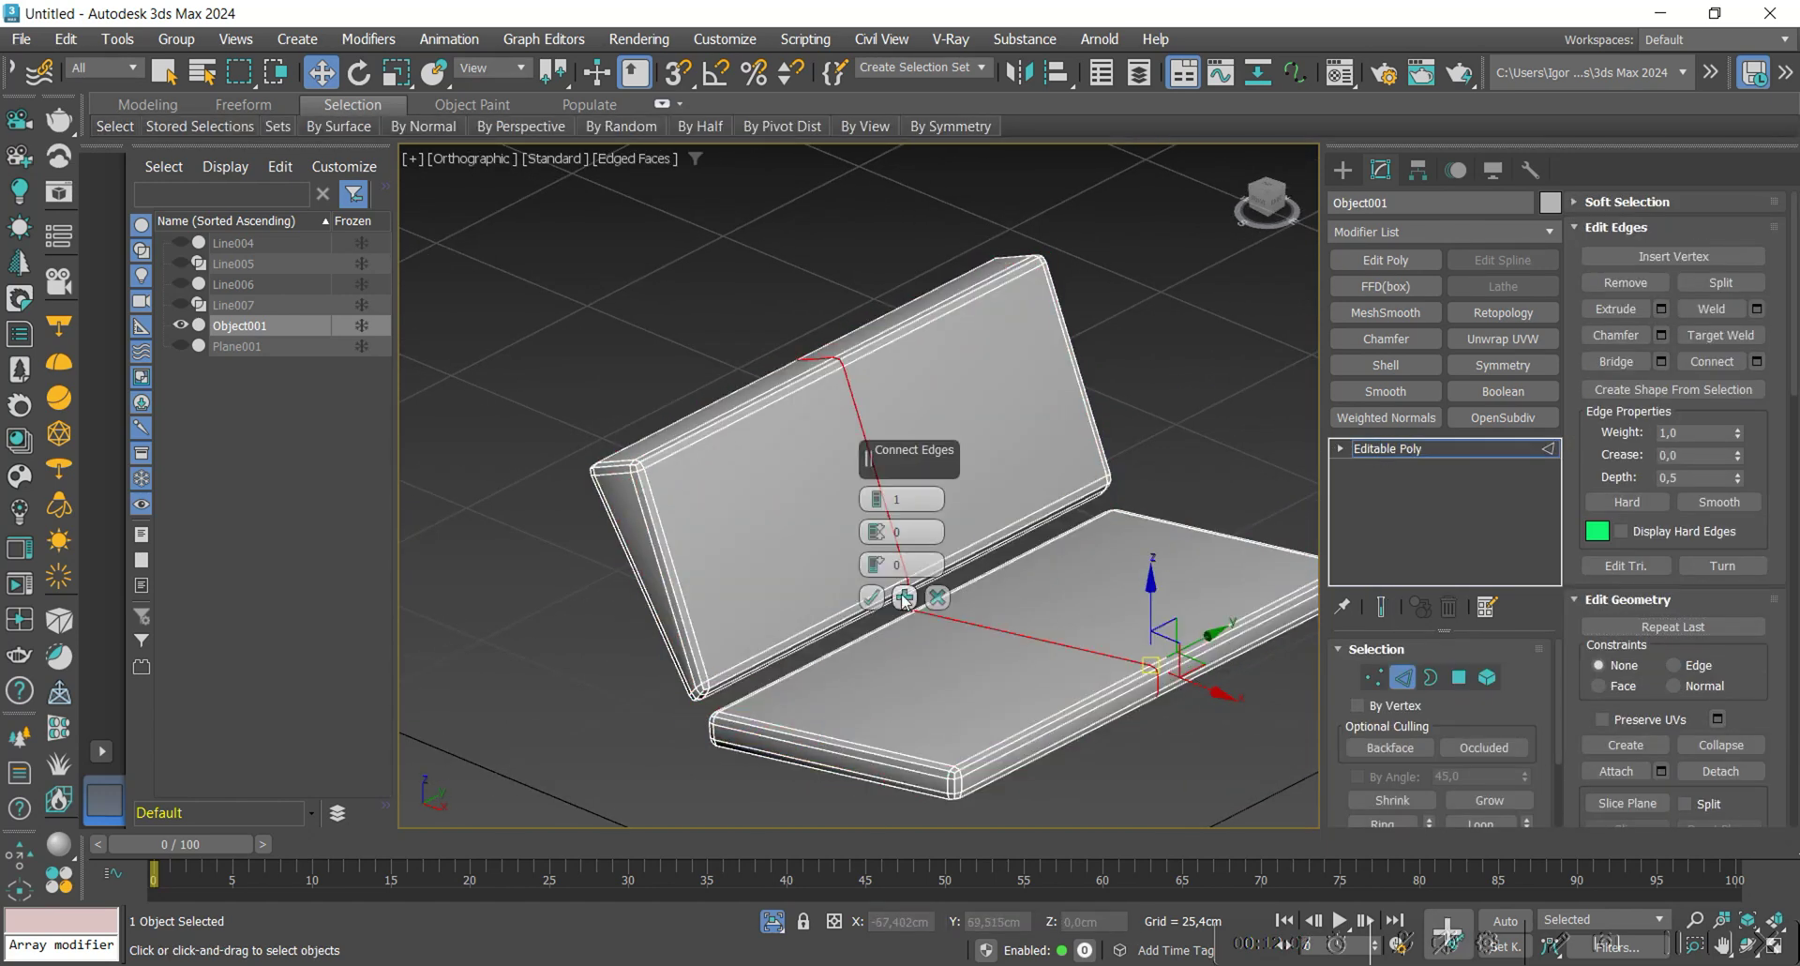
drag(882, 499, 882, 499)
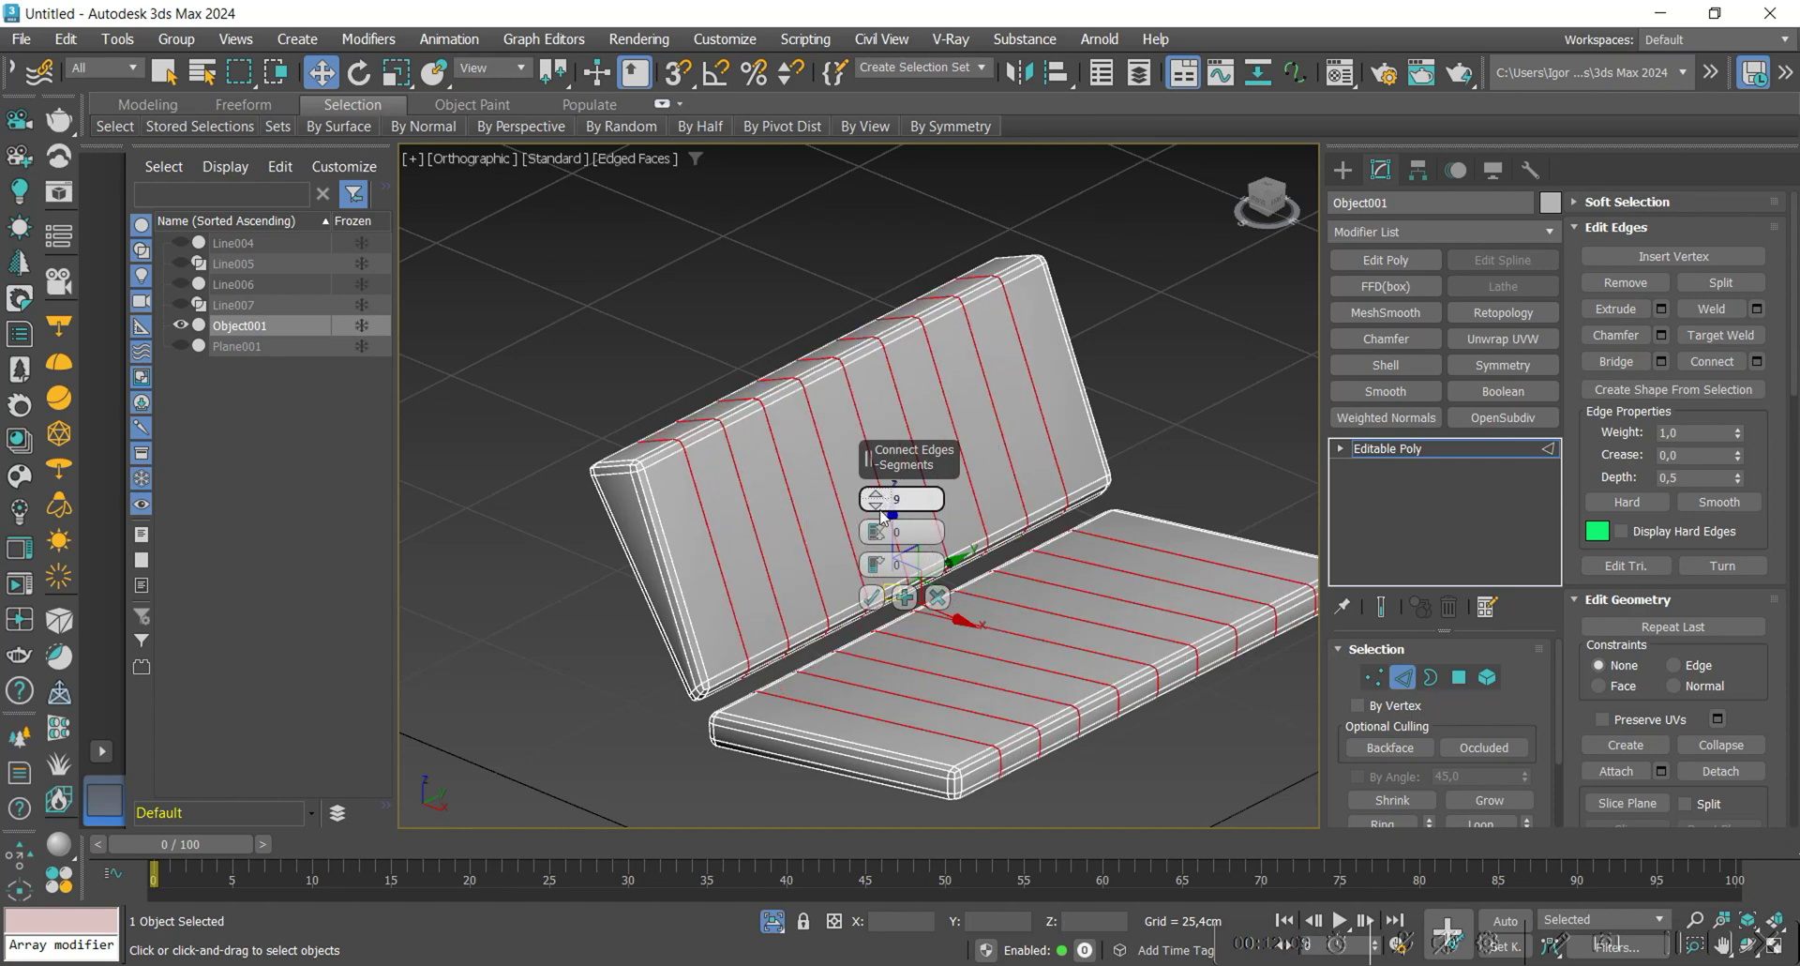
click(871, 596)
Connect the ring of side edges on both cushions with 6 segments to form a grid on their faces.
alt+middle_drag(872, 600, 849, 675)
click(853, 750)
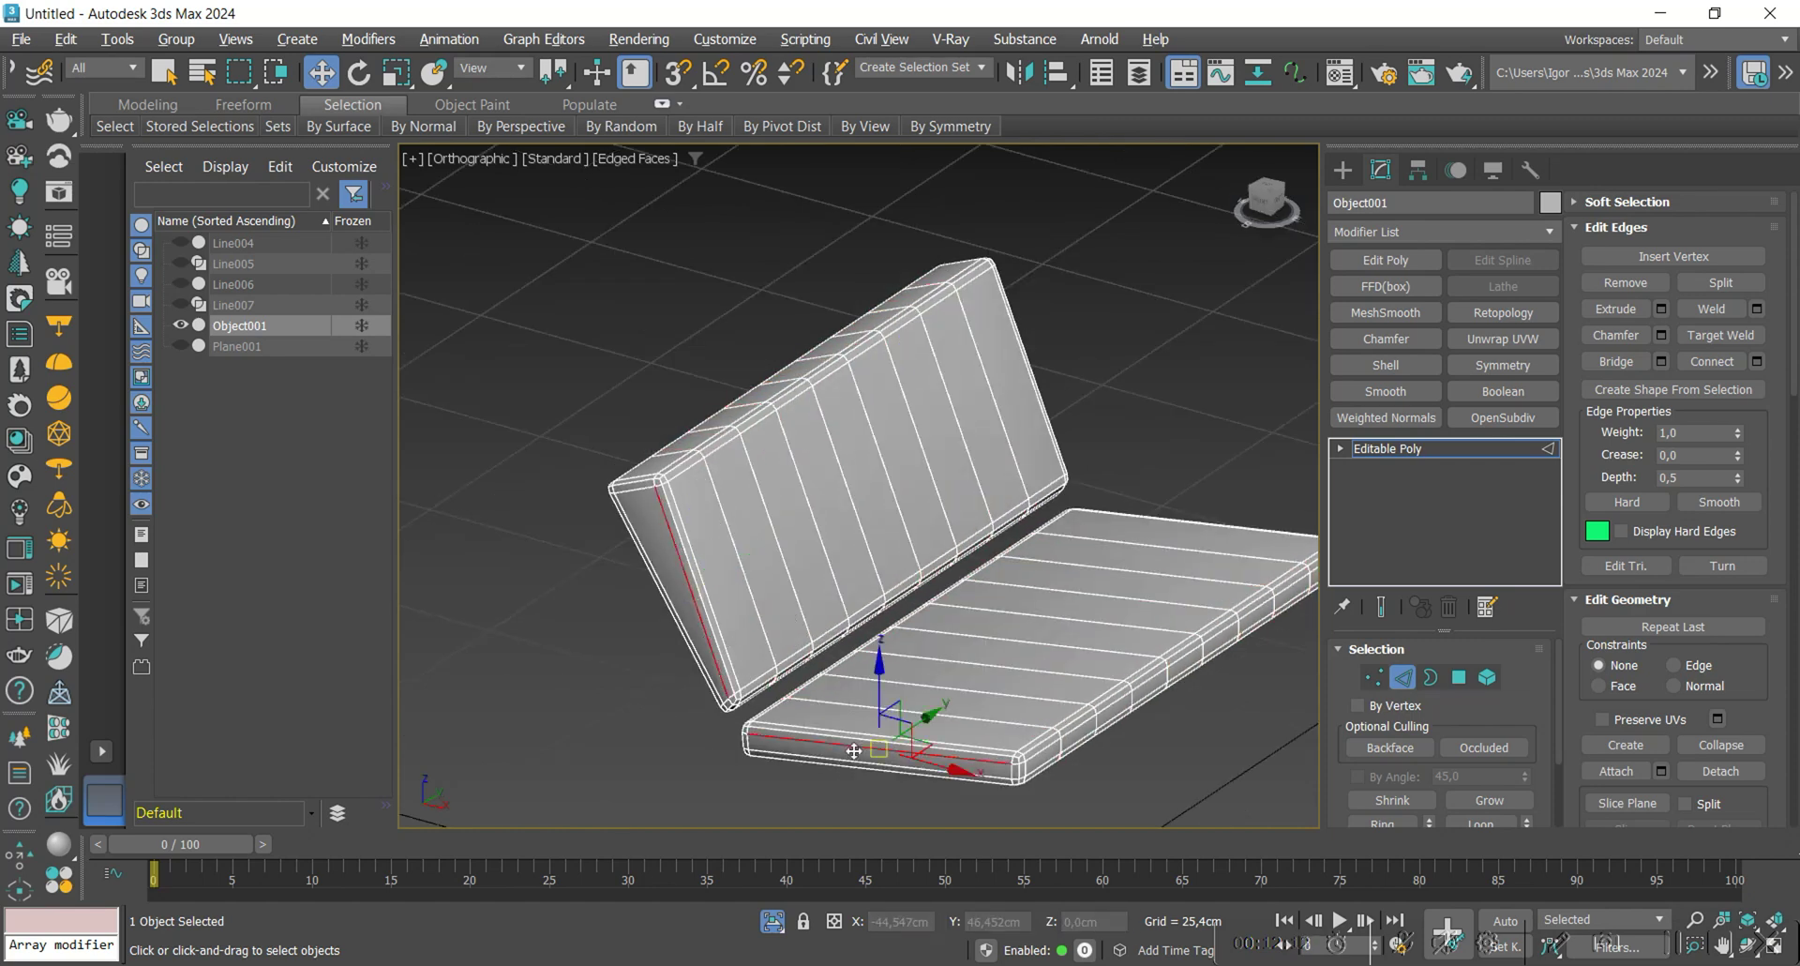
key(alt+r)
key(ctrl+shift+e)
drag(863, 503, 871, 508)
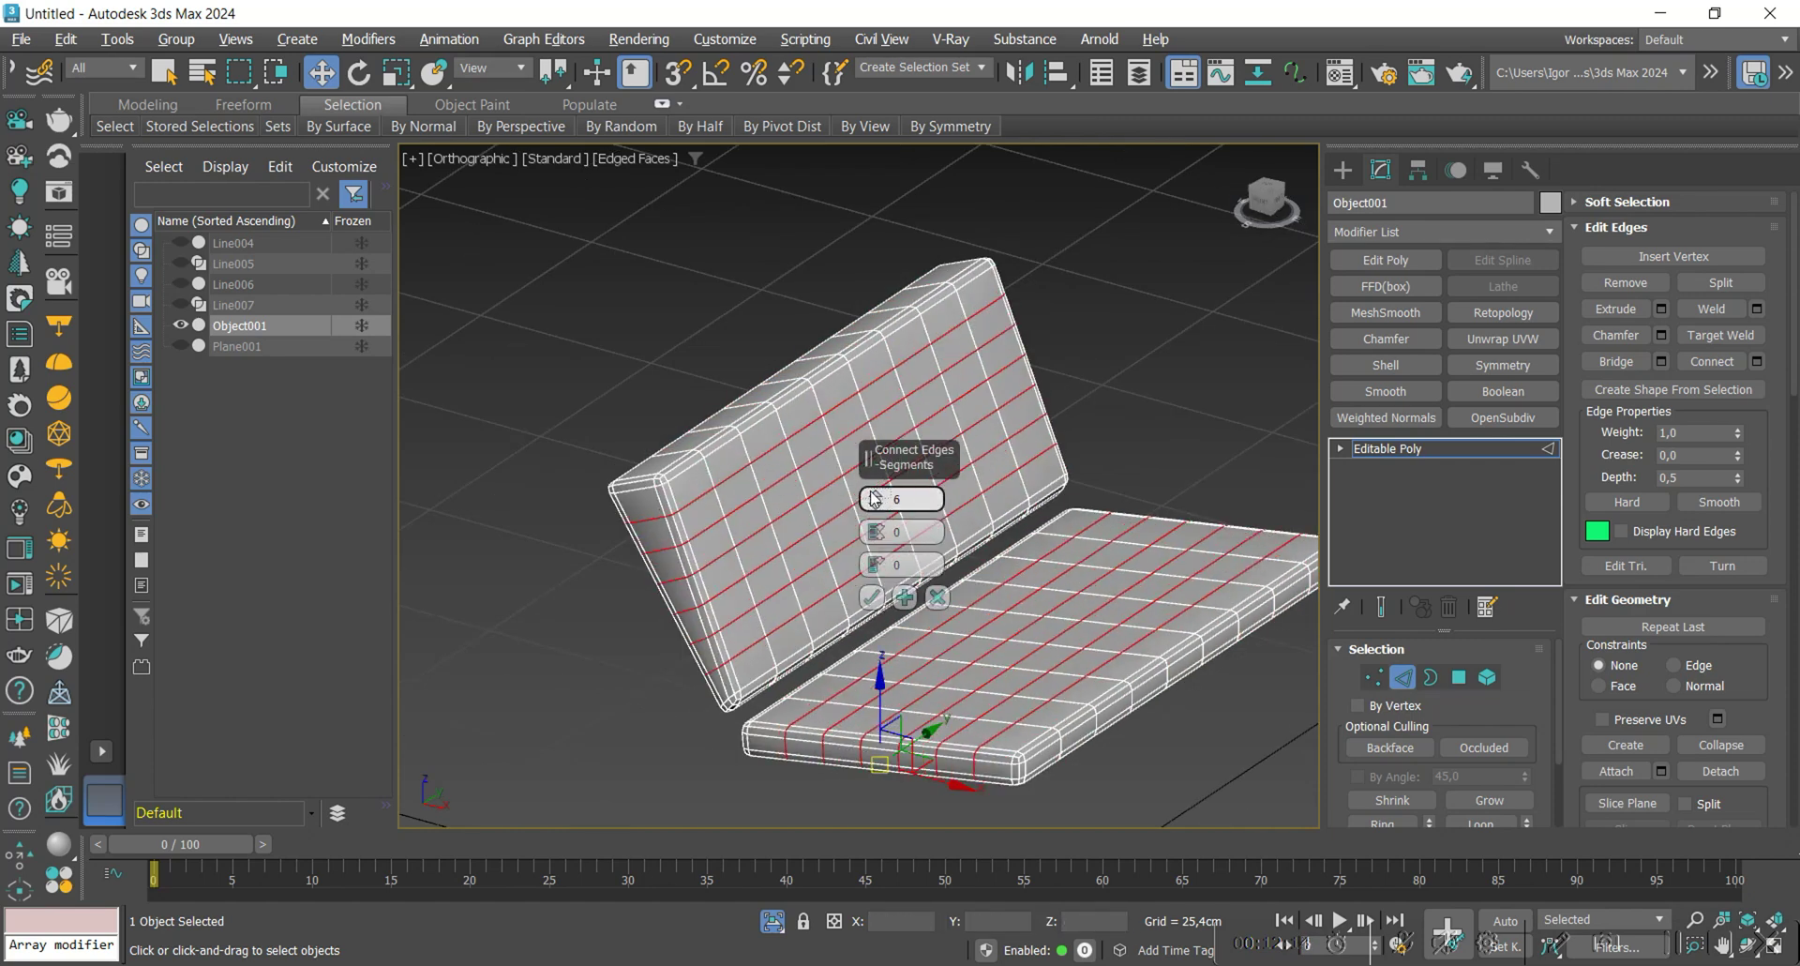
click(871, 596)
Connect the thickness edges of the back cushion with 2 segments.
alt+middle_drag(615, 647, 748, 533)
scroll(748, 532, up, 3)
click(750, 521)
key(alt+r)
key(ctrl+shift+e)
right_click(880, 510)
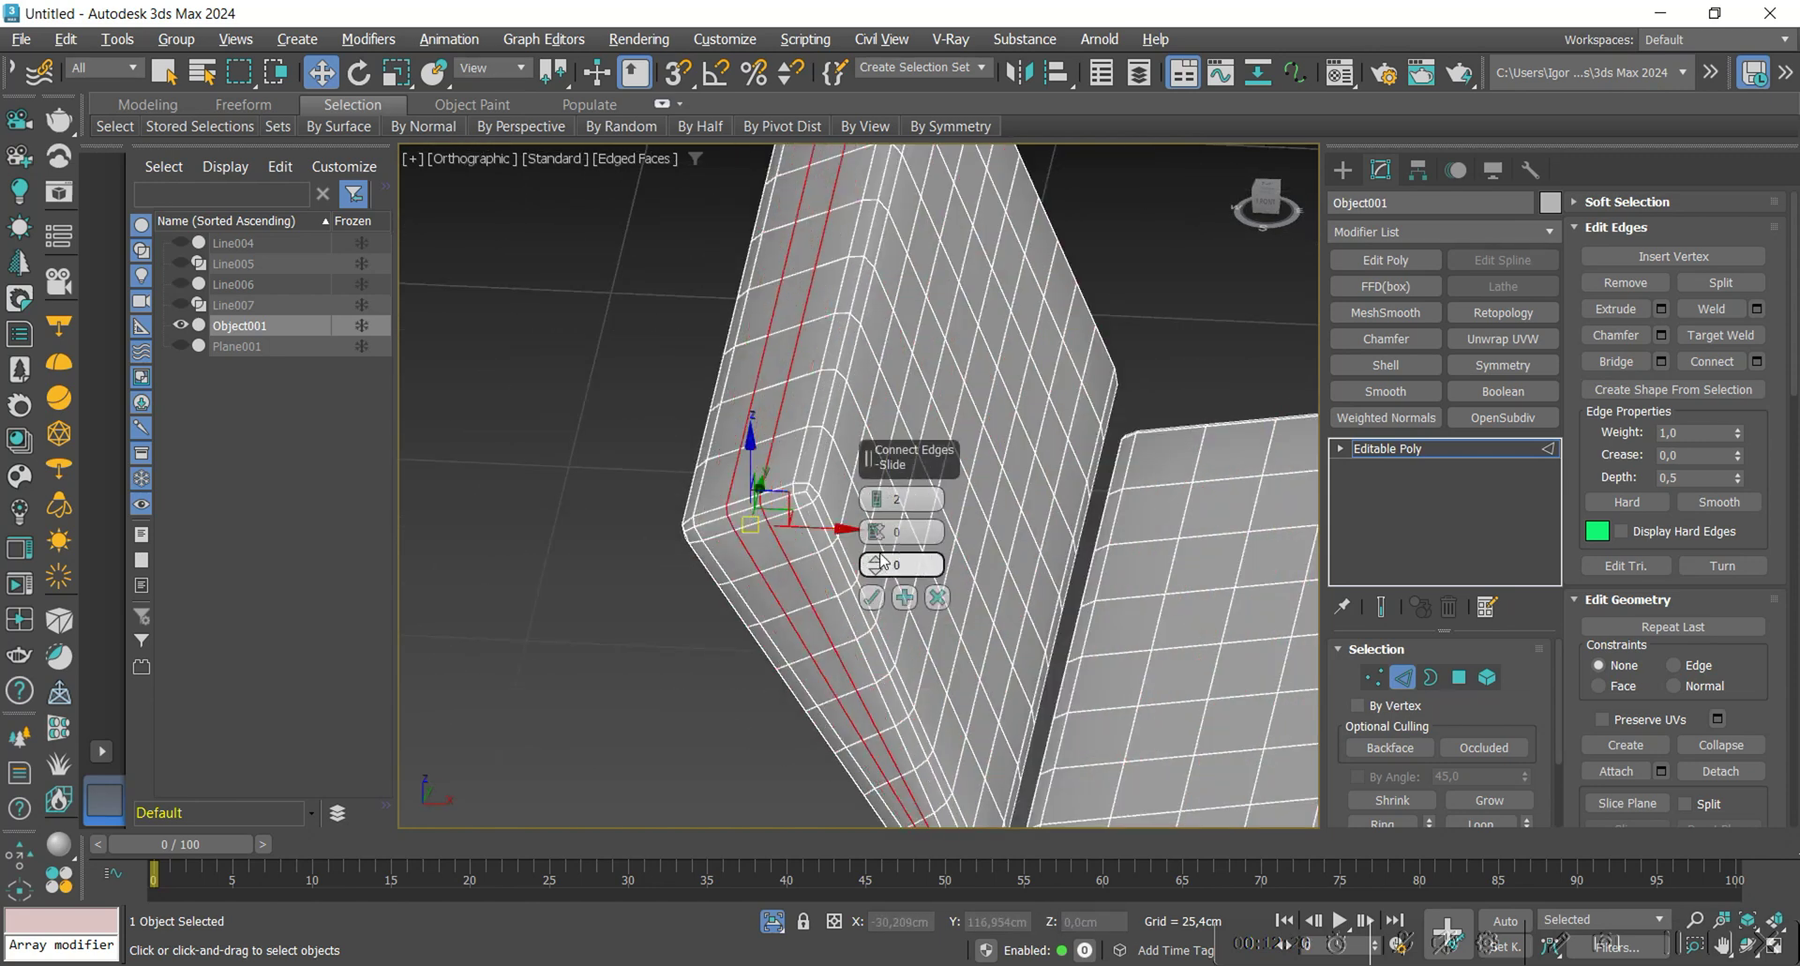
click(880, 560)
scroll(791, 464, down, 3)
click(873, 596)
Add connecting edge loops through the thickness of the seat cushion.
scroll(979, 718, up, 5)
click(1037, 684)
key(alt+r)
key(ctrl+shift+e)
drag(872, 514, 873, 506)
click(871, 597)
scroll(872, 596, down, 5)
Leave edge editing on the cushions and end isolation to bring back the whole chair.
key(2)
key(F4)
alt+middle_drag(962, 637, 948, 369)
scroll(942, 435, up, 3)
click(863, 436)
scroll(882, 438, down, 3)
key(alt+q)
Select the seat panel, cross panel and back panel and isolate them.
middle_drag(975, 626, 941, 555)
scroll(938, 553, up, 2)
click(1008, 511)
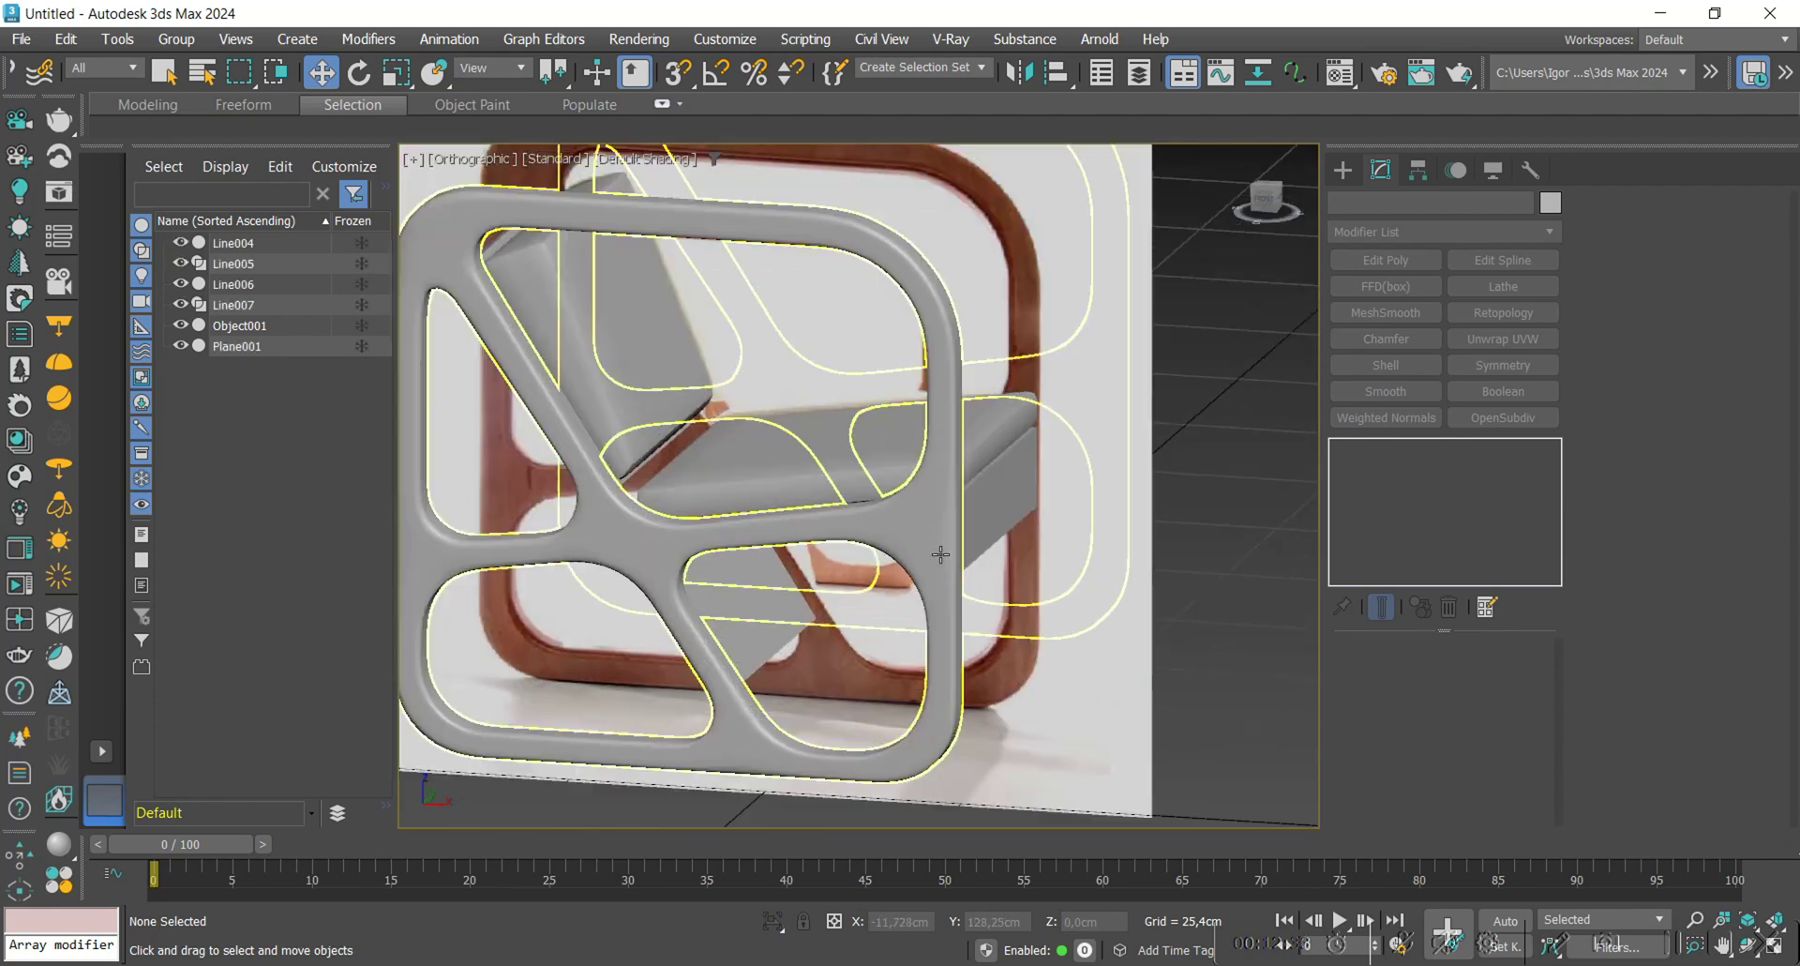
ctrl+click(760, 642)
alt+middle_drag(619, 572, 722, 537)
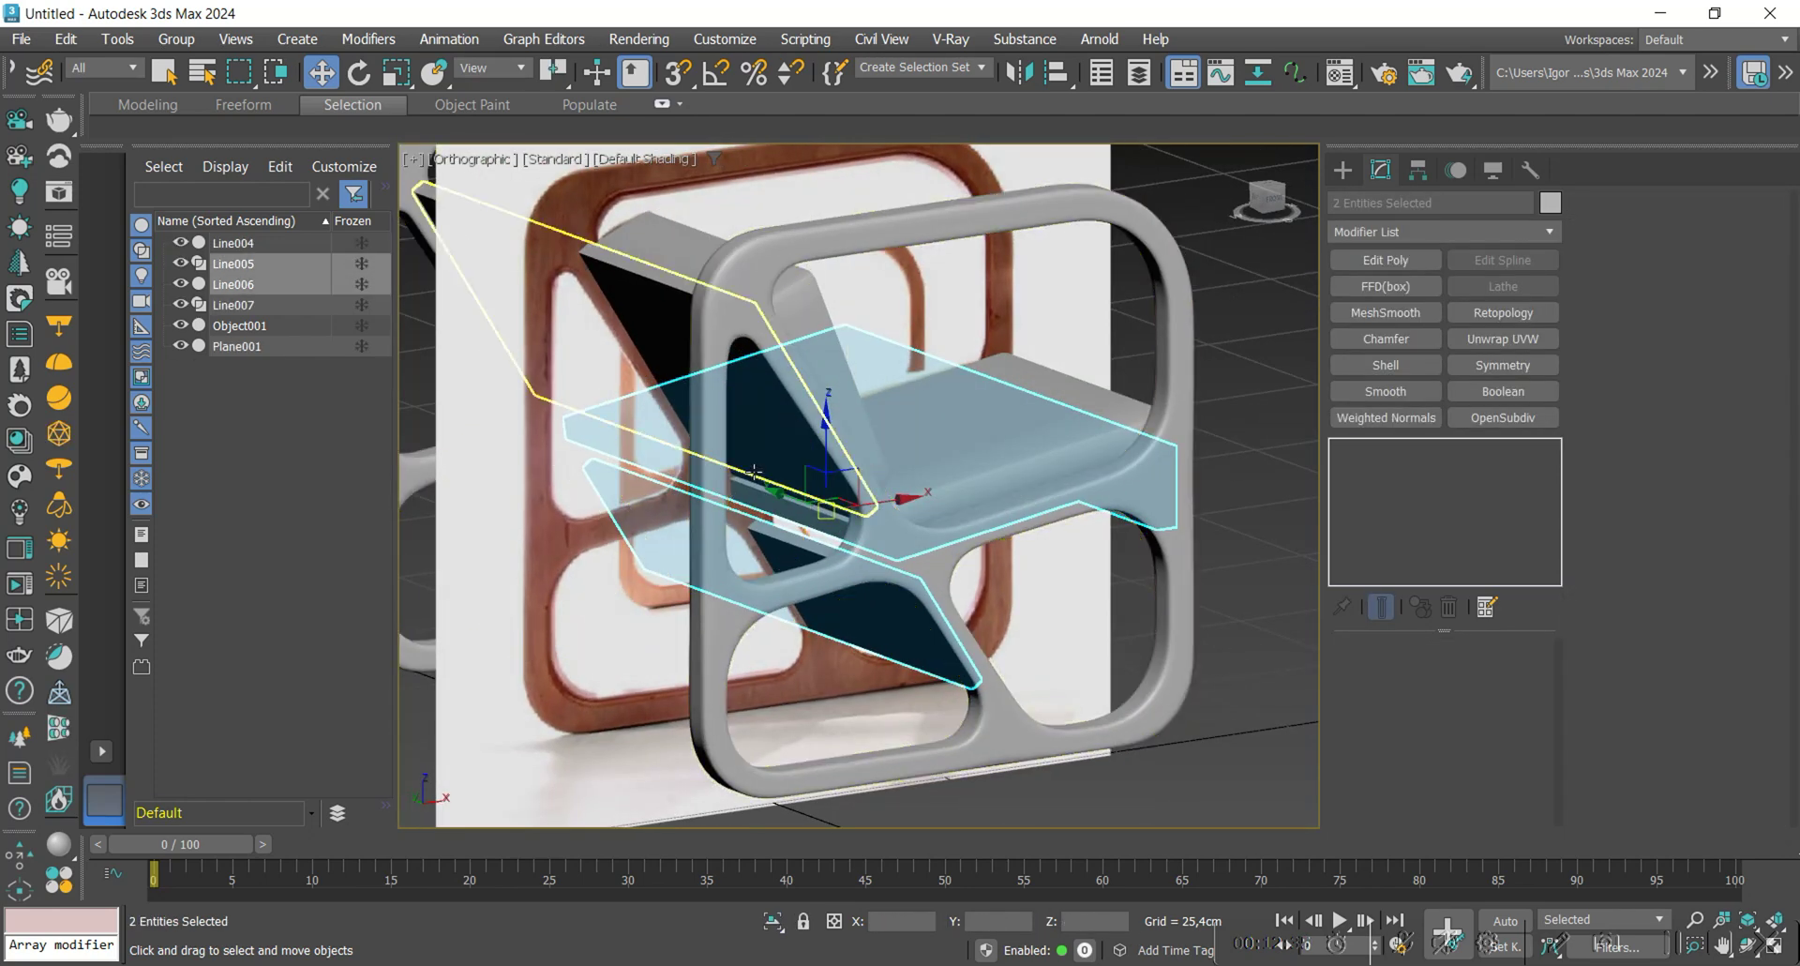
ctrl+click(647, 315)
key(alt+q)
Chamfer the cross panel's edges by 0.533 cm with one segment.
alt+middle_drag(880, 608, 847, 661)
click(846, 661)
click(676, 662)
key(F4)
scroll(676, 662, up, 5)
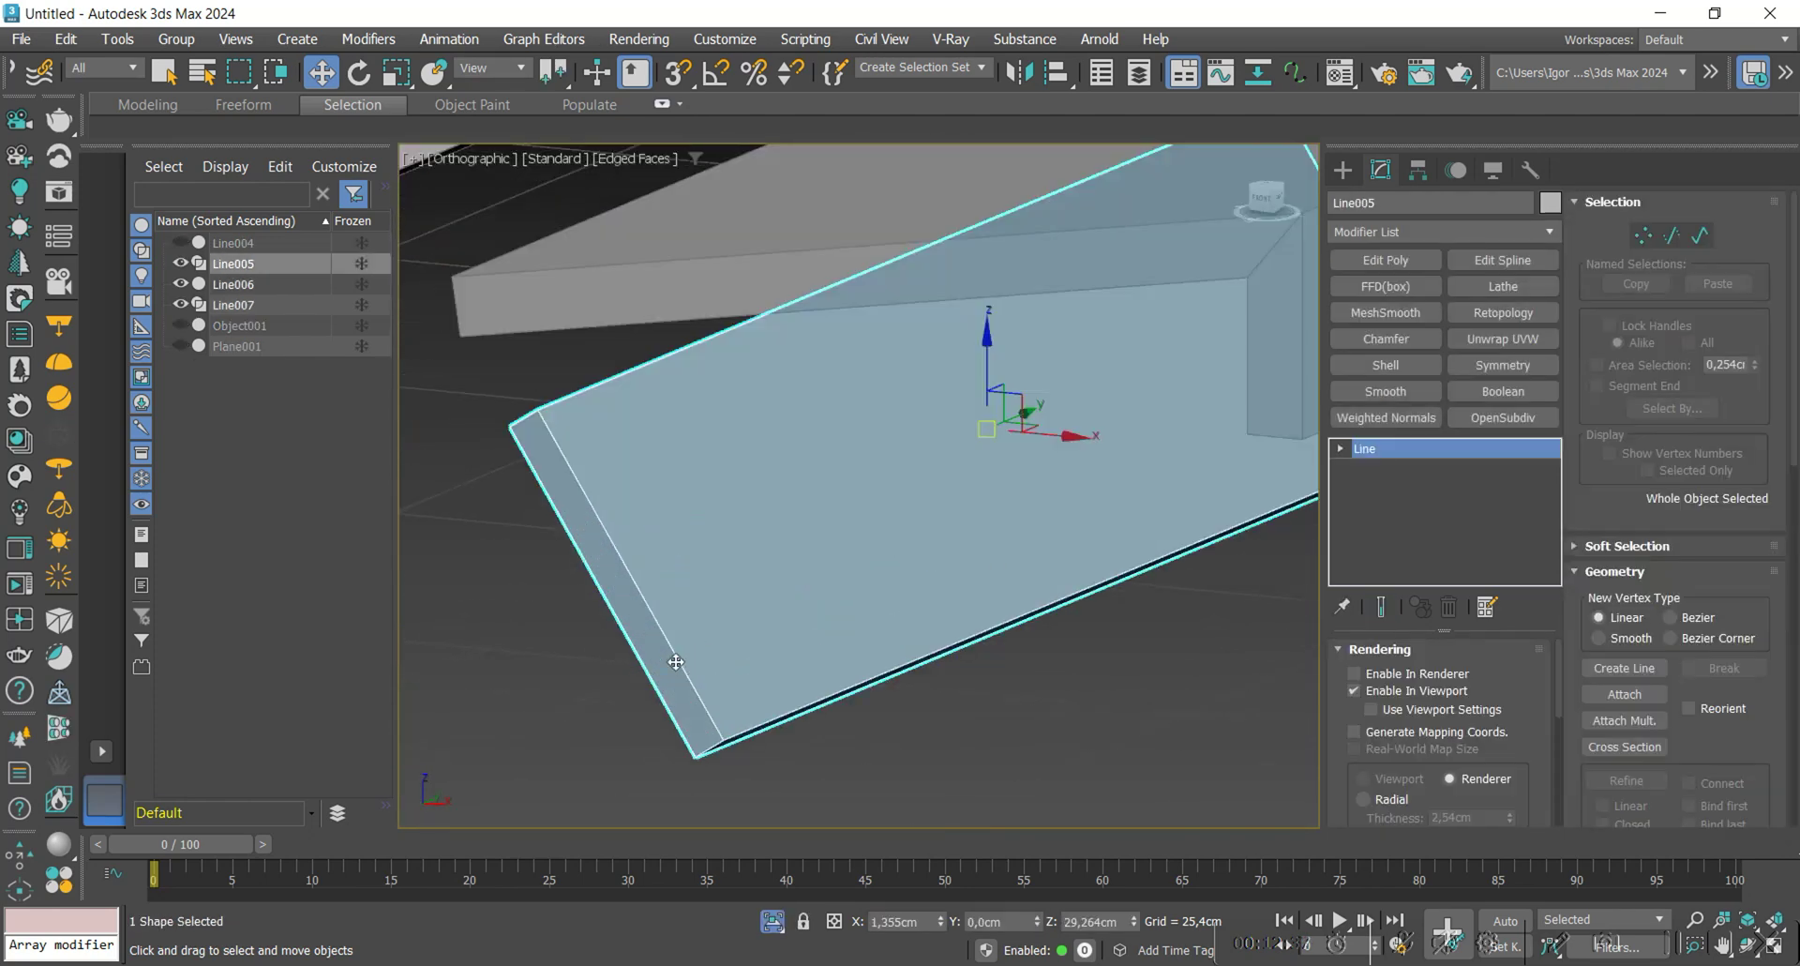
click(1406, 342)
drag(1527, 693, 1512, 846)
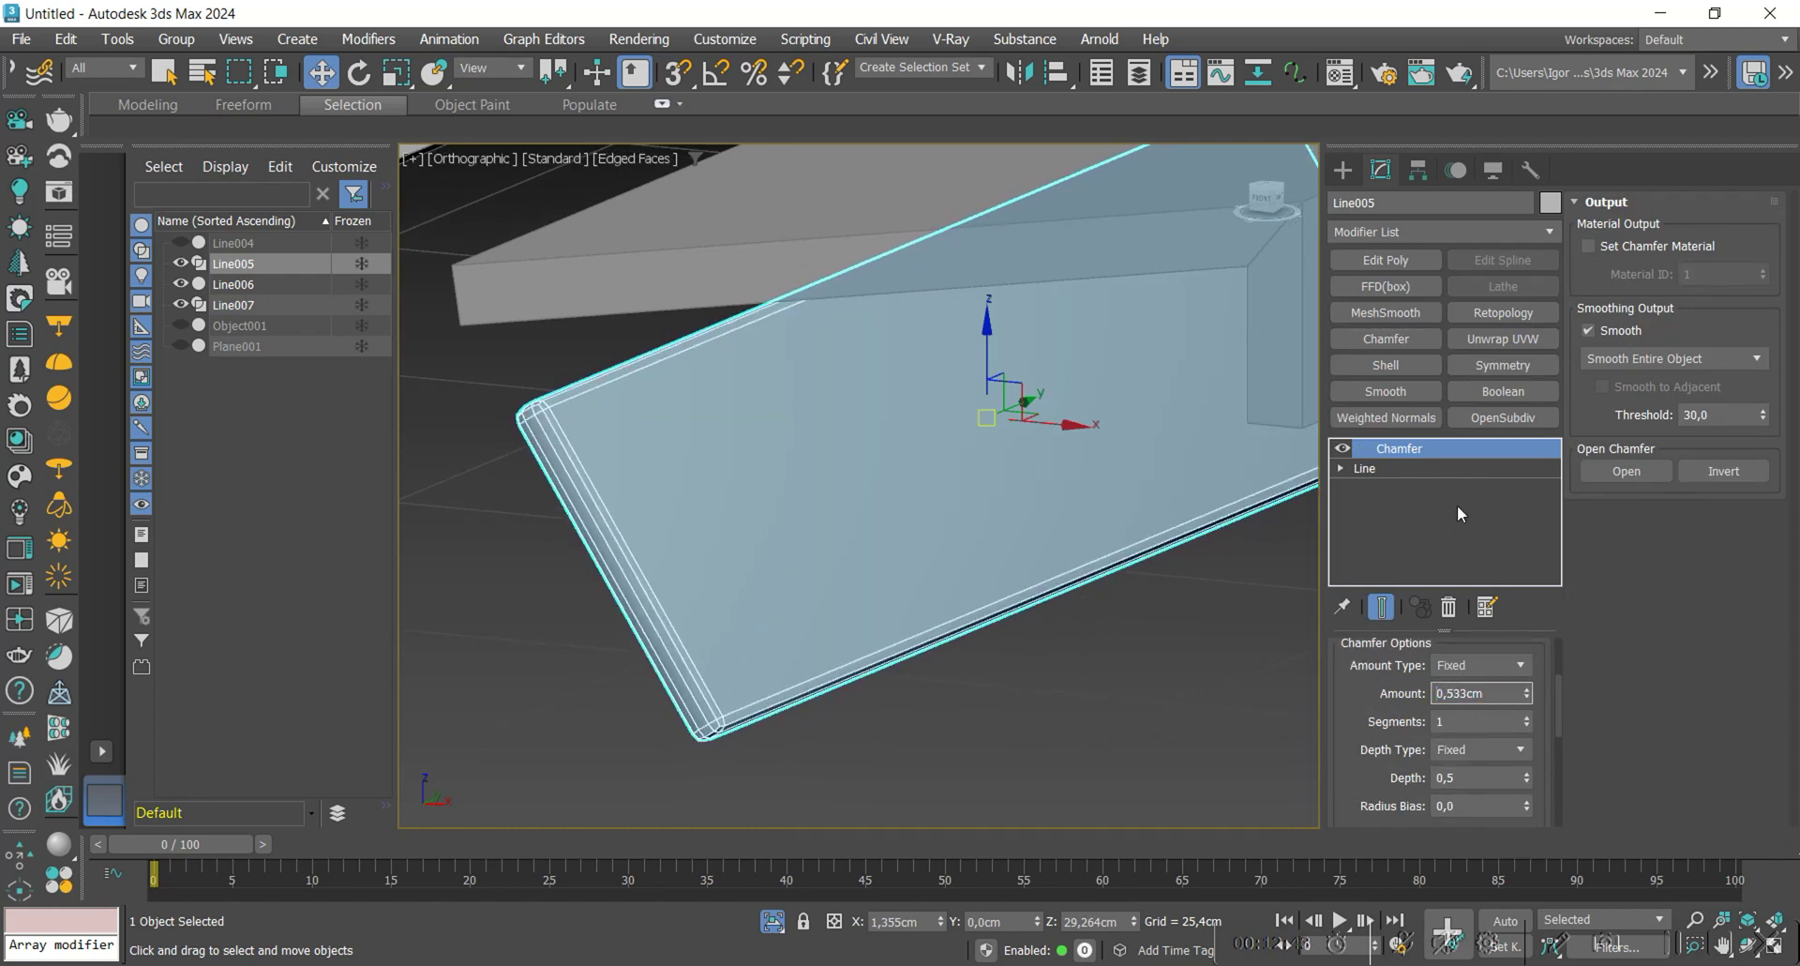
click(1437, 424)
click(857, 727)
key(F4)
scroll(841, 722, down, 4)
Chamfer the seat panel's edges by 1.092 cm with one segment.
click(841, 656)
click(780, 475)
middle_drag(1145, 533, 1066, 619)
key(F4)
scroll(1078, 616, up, 2)
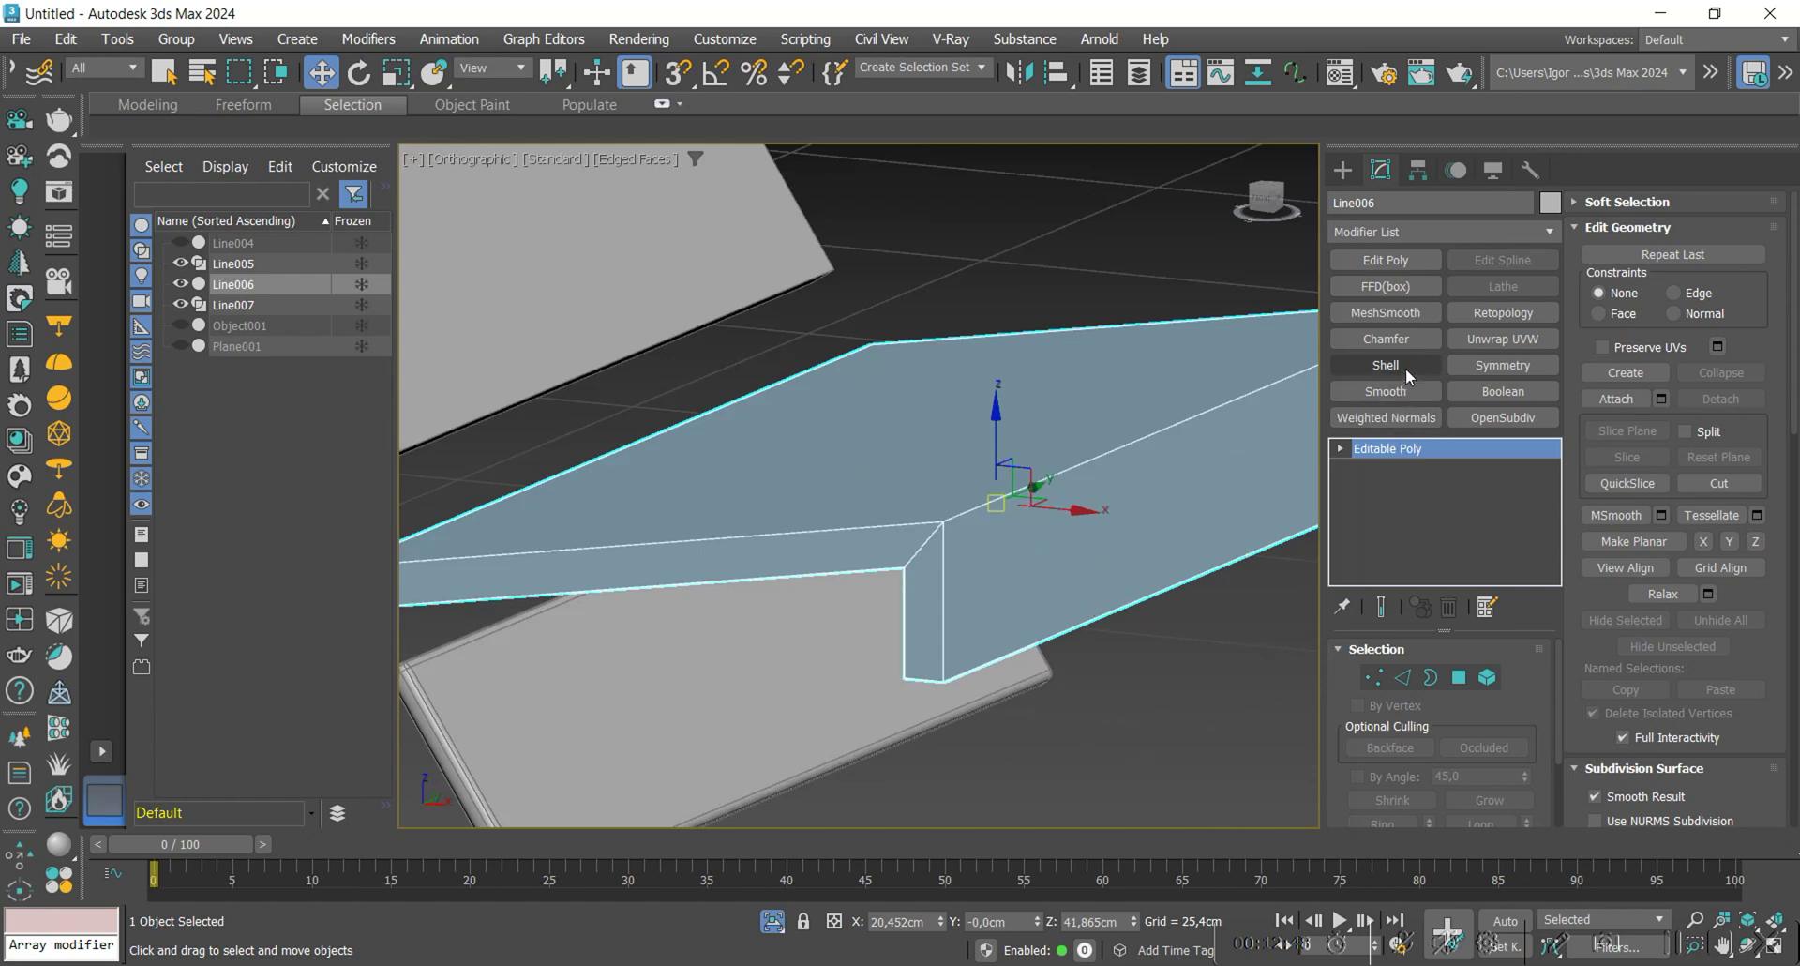
click(1386, 338)
drag(1528, 722, 1521, 820)
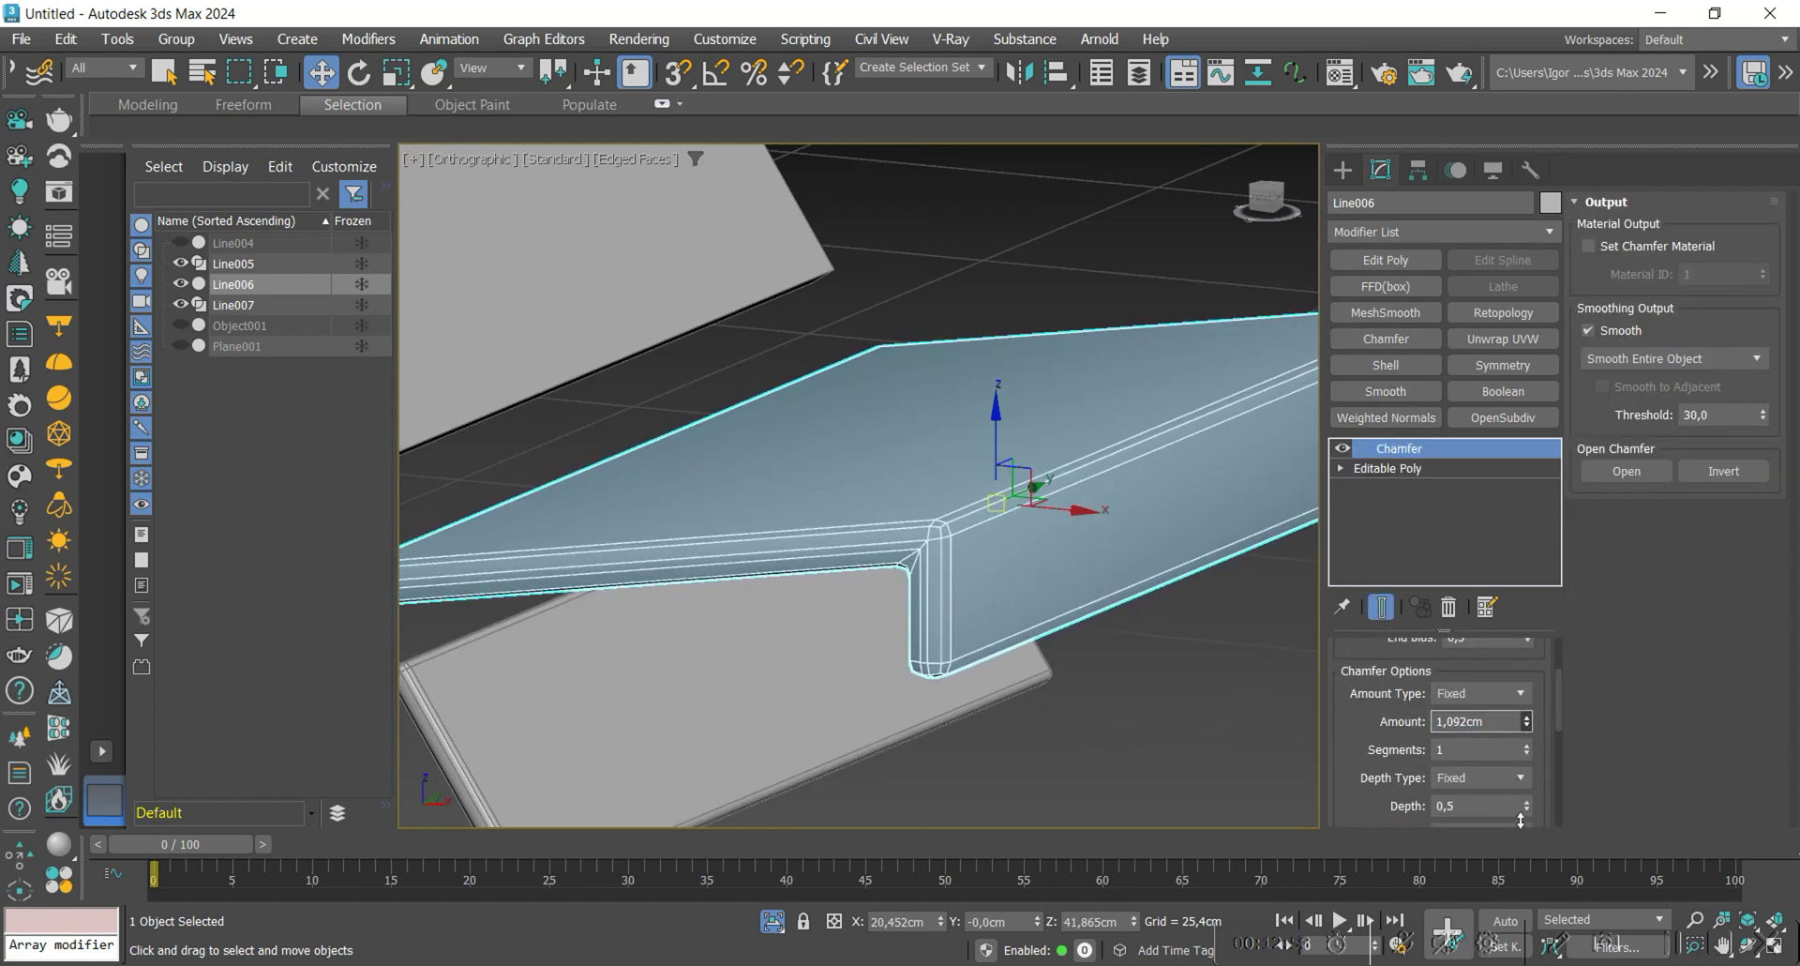
Add an Edit Poly modifier to the seat panel and connect its lengthwise edge ring with seven segments.
click(1386, 260)
key(2)
click(1172, 424)
key(alt+r)
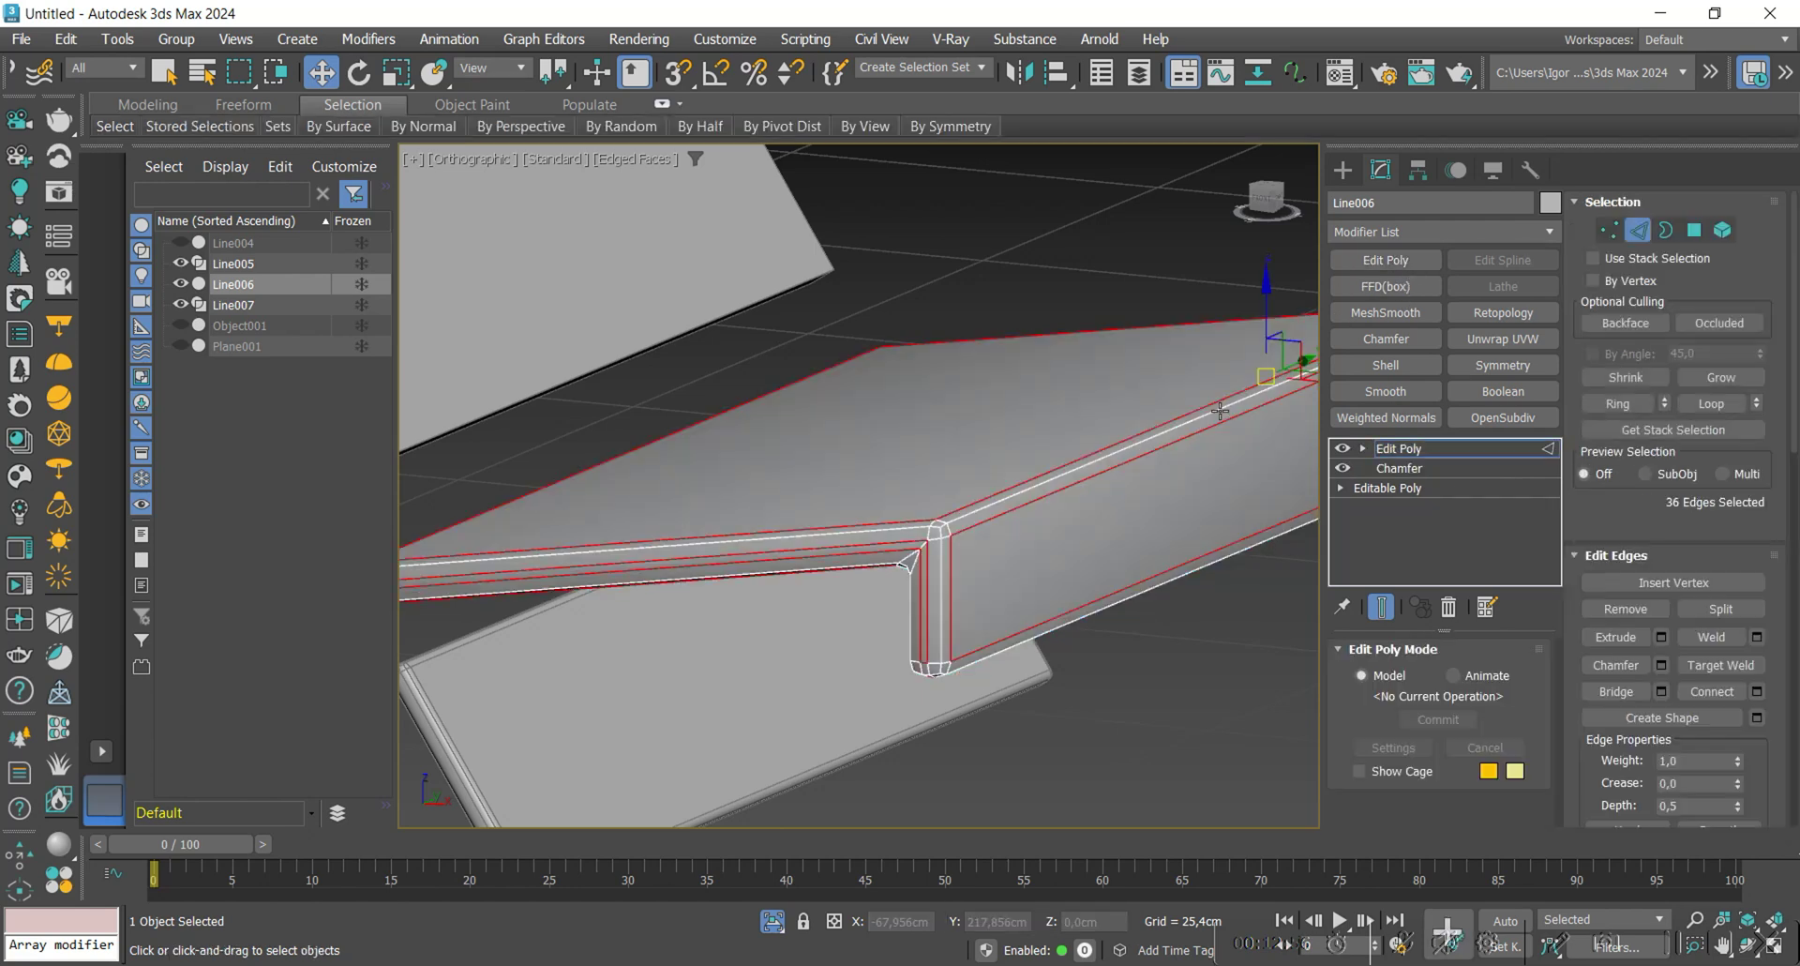
key(ctrl+shift+e)
alt+middle_drag(1106, 590, 977, 583)
click(899, 498)
text(7)
key(Return)
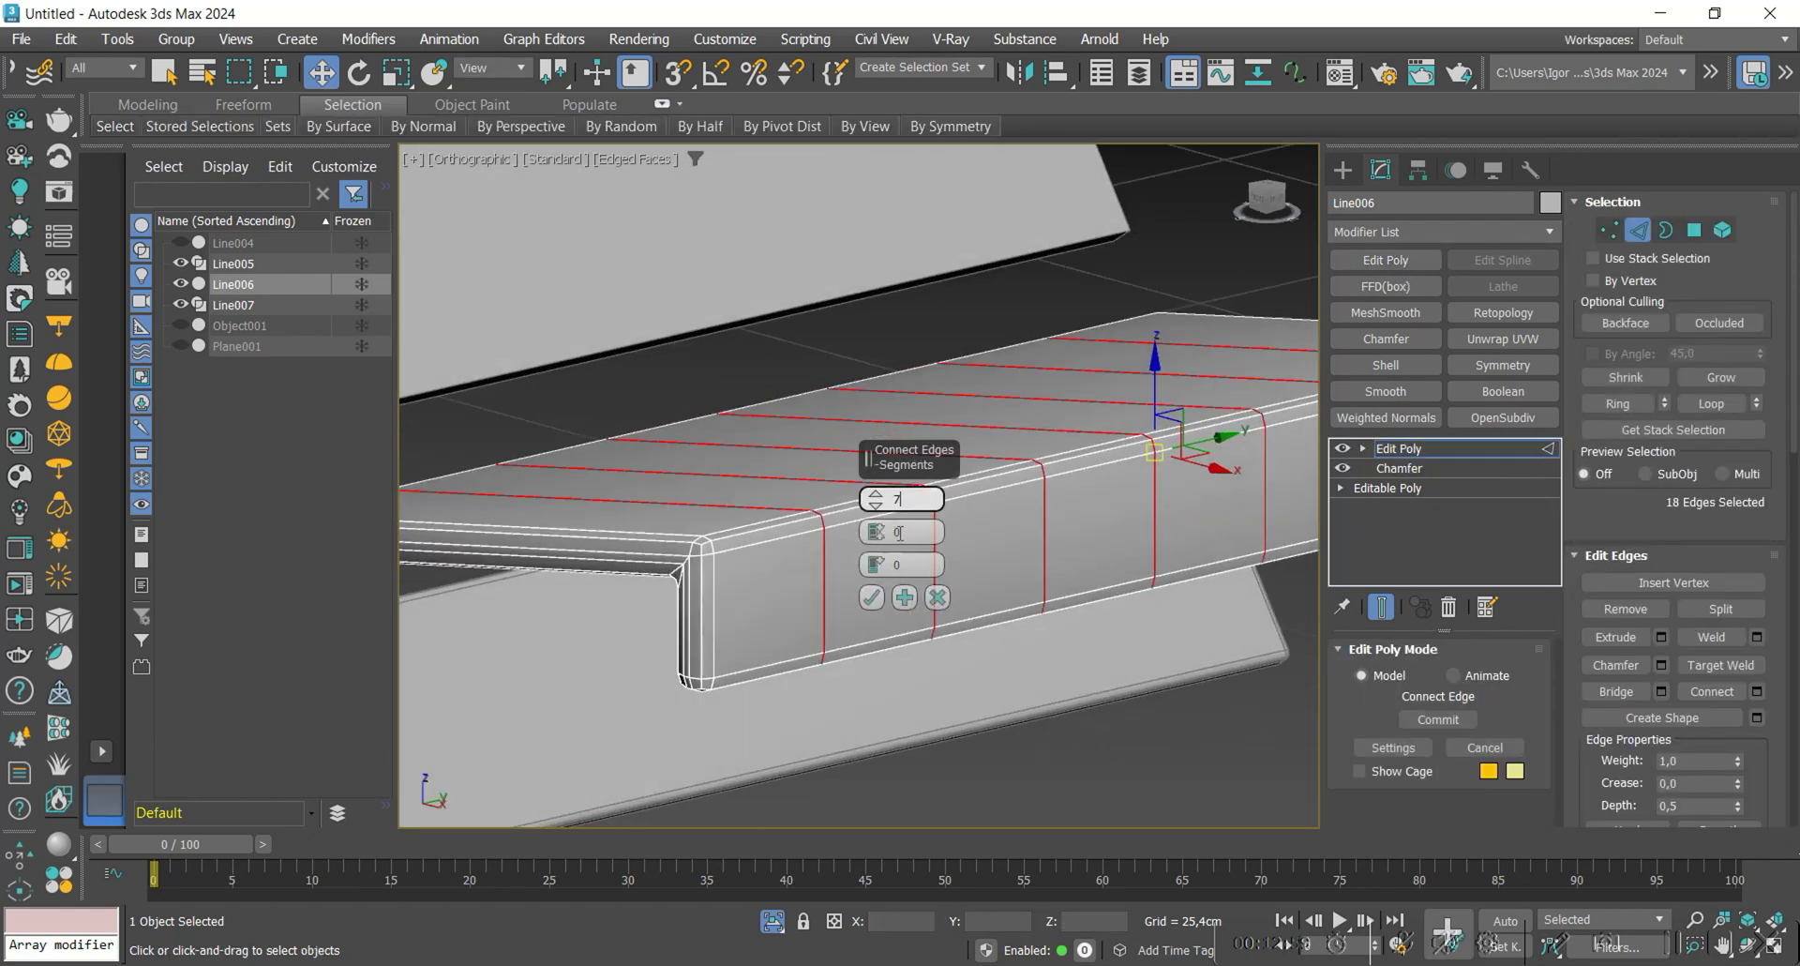
click(874, 598)
Connect the vertical edge ring of the seat panel's front lip with two segments.
alt+middle_drag(816, 591, 900, 590)
scroll(862, 591, up, 2)
click(889, 661)
key(alt+r)
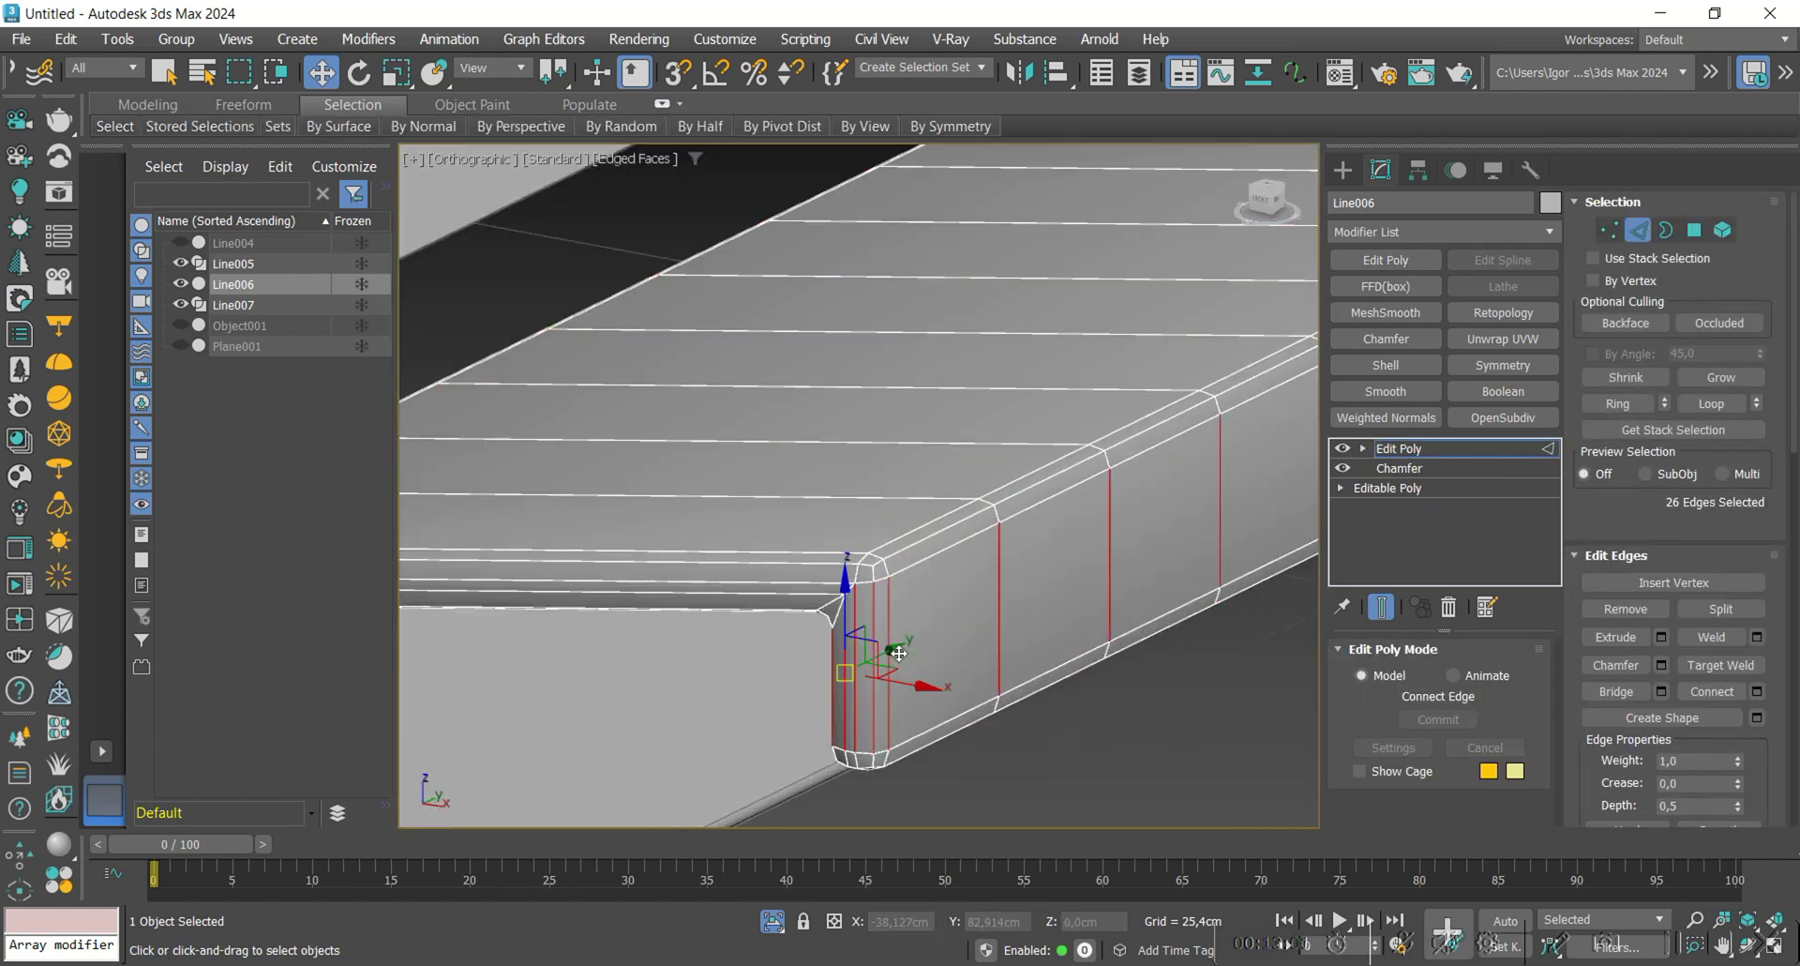
key(ctrl+shift+e)
right_click(874, 507)
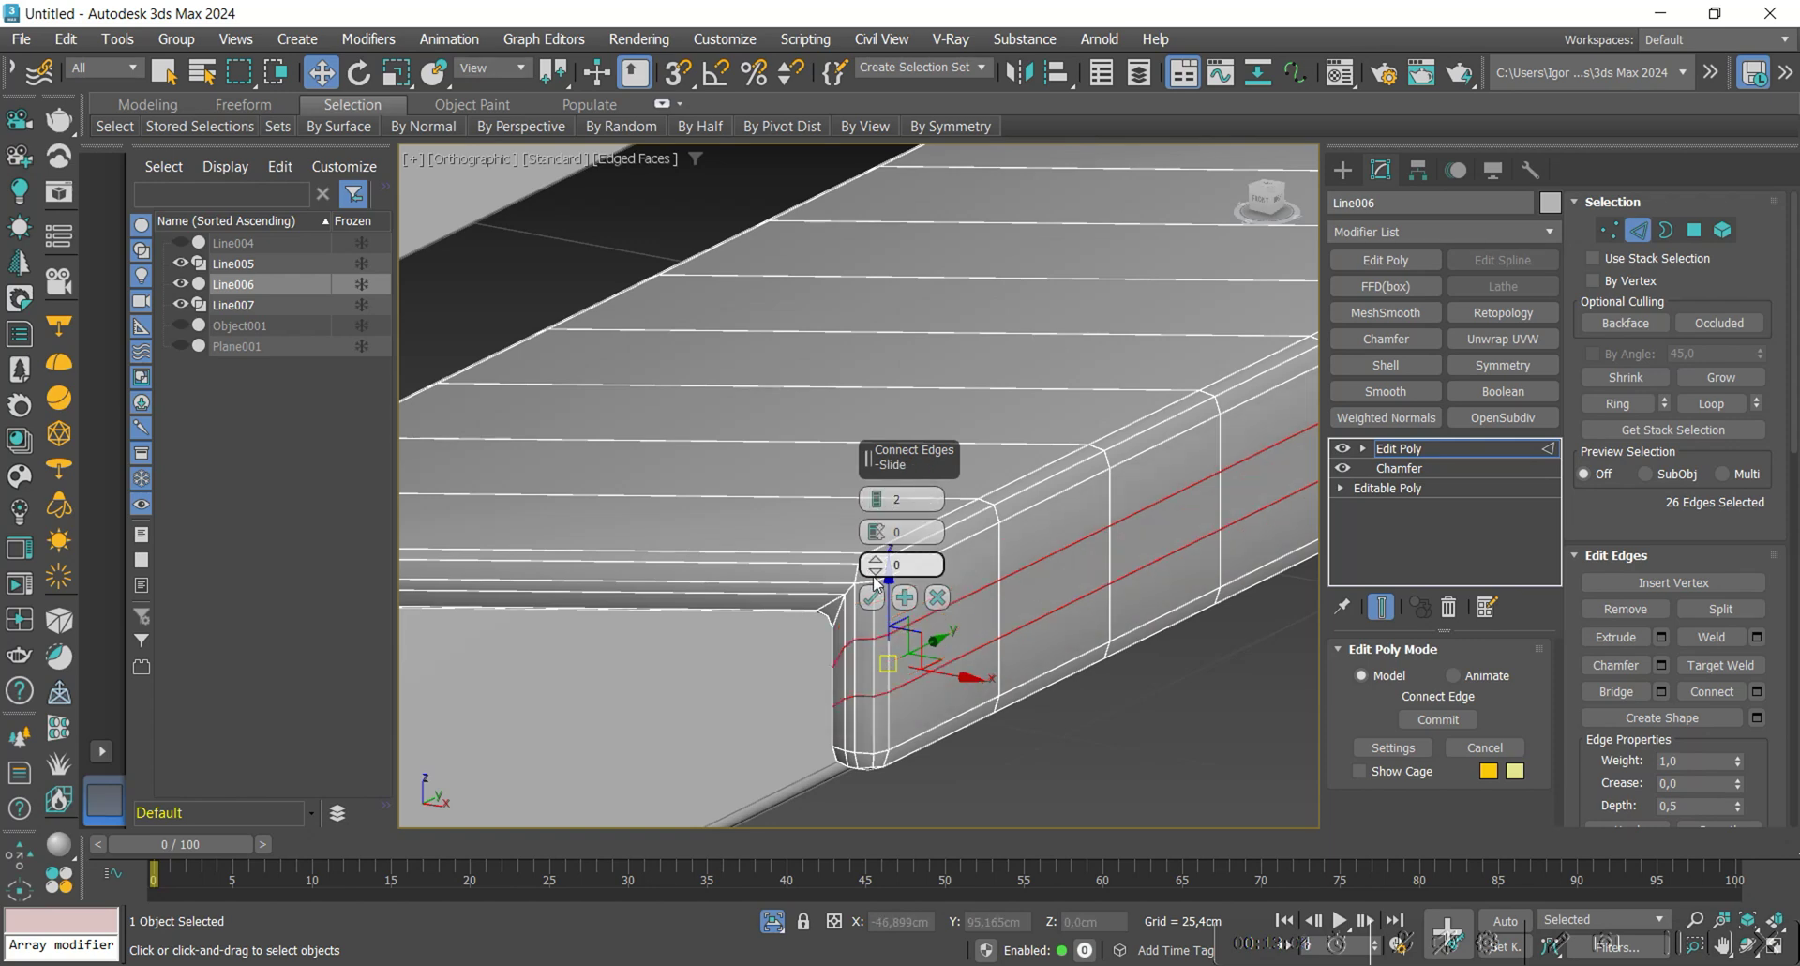
click(875, 597)
Add connecting edge loops along the seat panel's length across its top surface, leave edge editing and check the shaded result.
key(ctrl+shift+e)
click(874, 499)
click(874, 499)
click(874, 597)
key(2)
key(F4)
scroll(889, 586, down, 2)
scroll(889, 586, down, 5)
key(F4)
alt+middle_drag(889, 586, 886, 632)
Copy the seat panel's Chamfer modifier and paste it onto the back panel.
click(779, 459)
scroll(694, 488, up, 5)
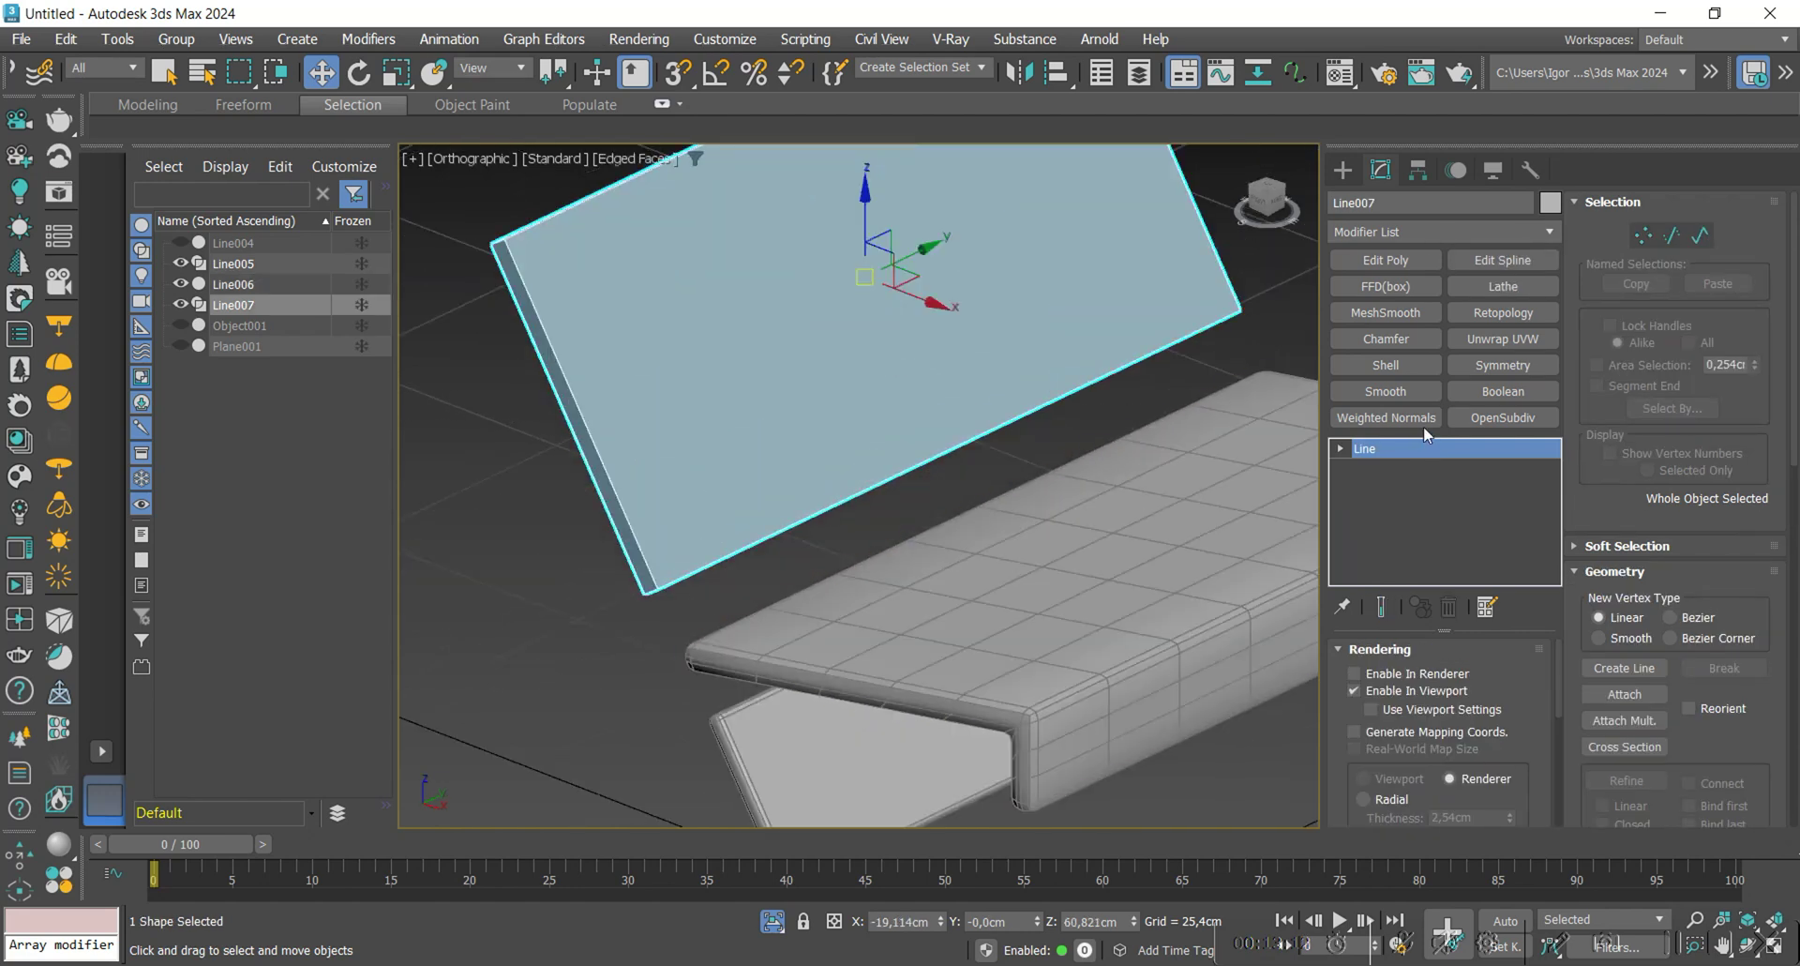
click(1172, 609)
click(1421, 469)
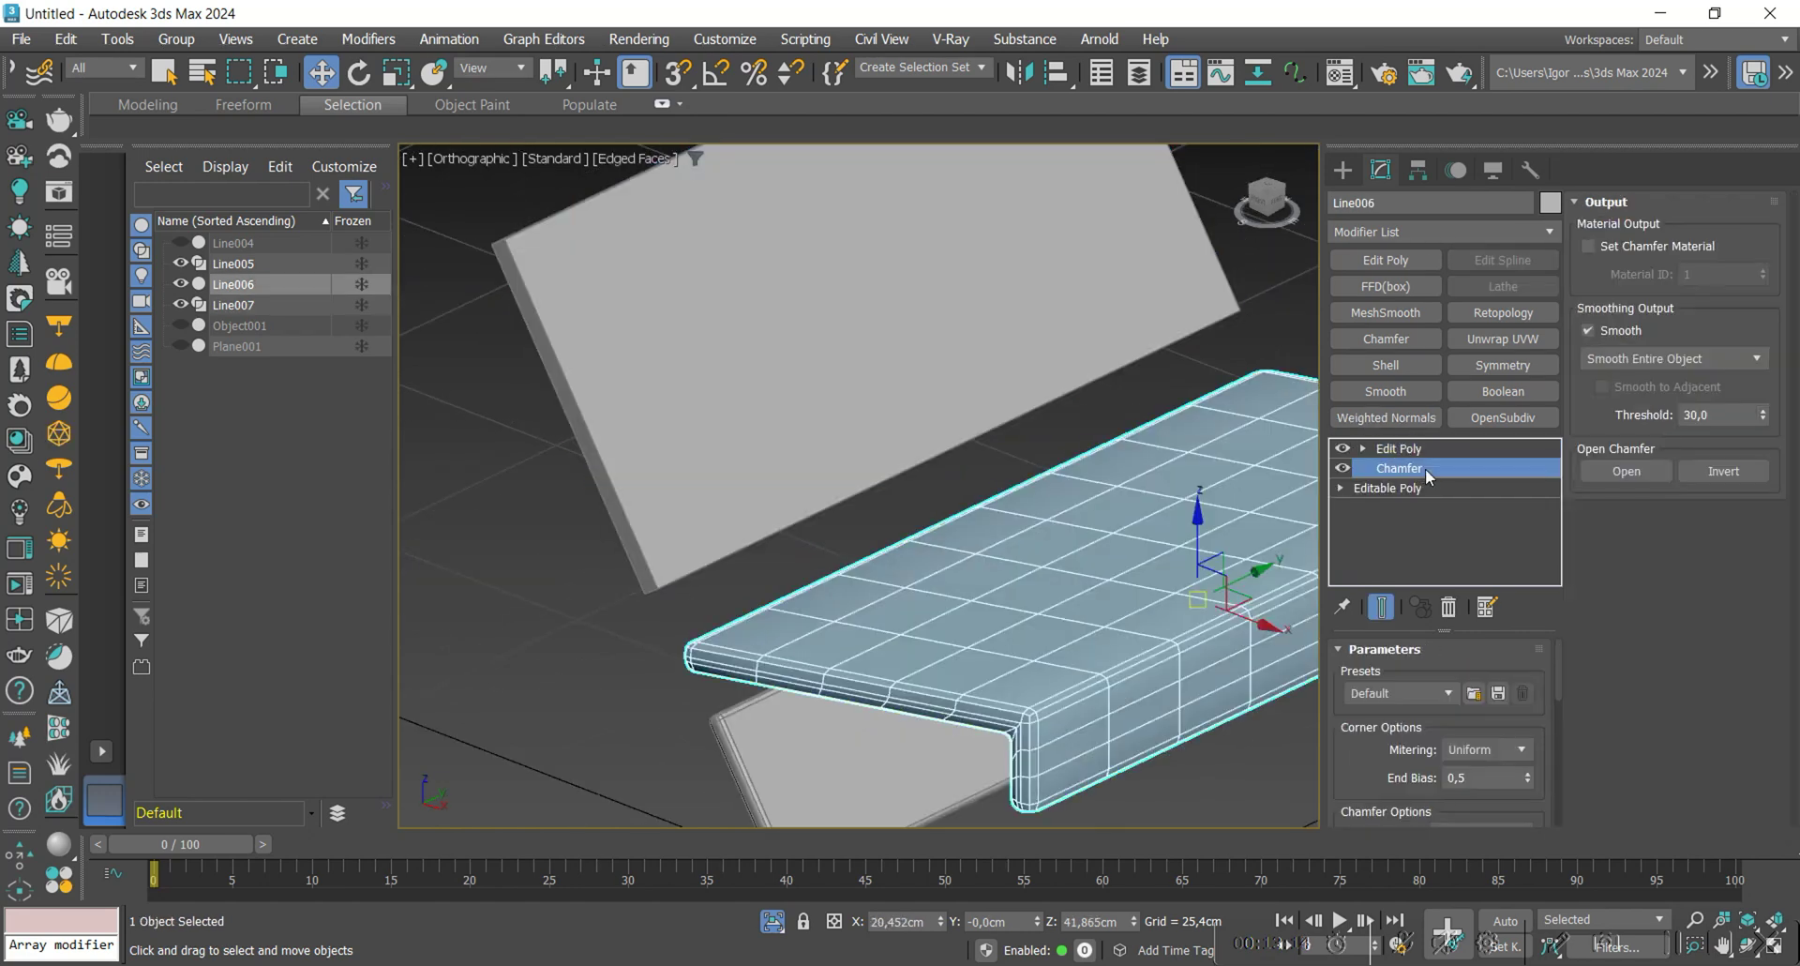
right_click(1421, 474)
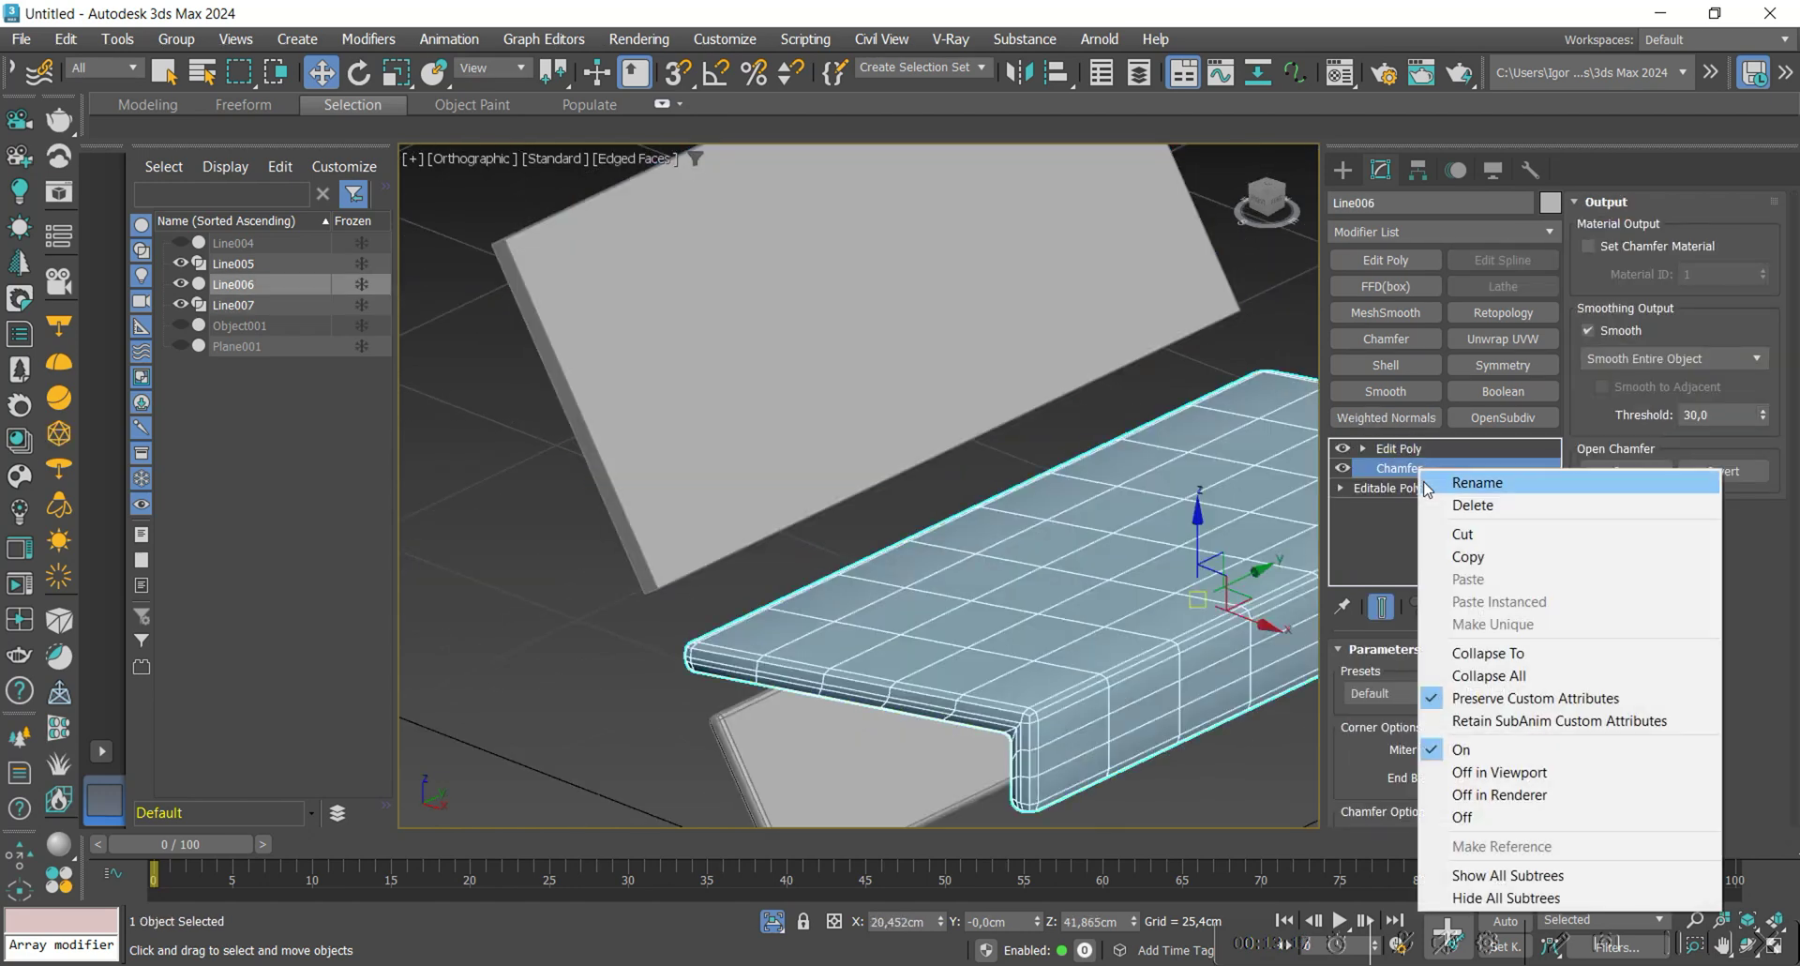
click(1452, 557)
click(1154, 328)
click(1439, 461)
Fine-tune the pasted Chamfer modifier to suit the back panel's corners.
alt+middle_drag(723, 527, 786, 525)
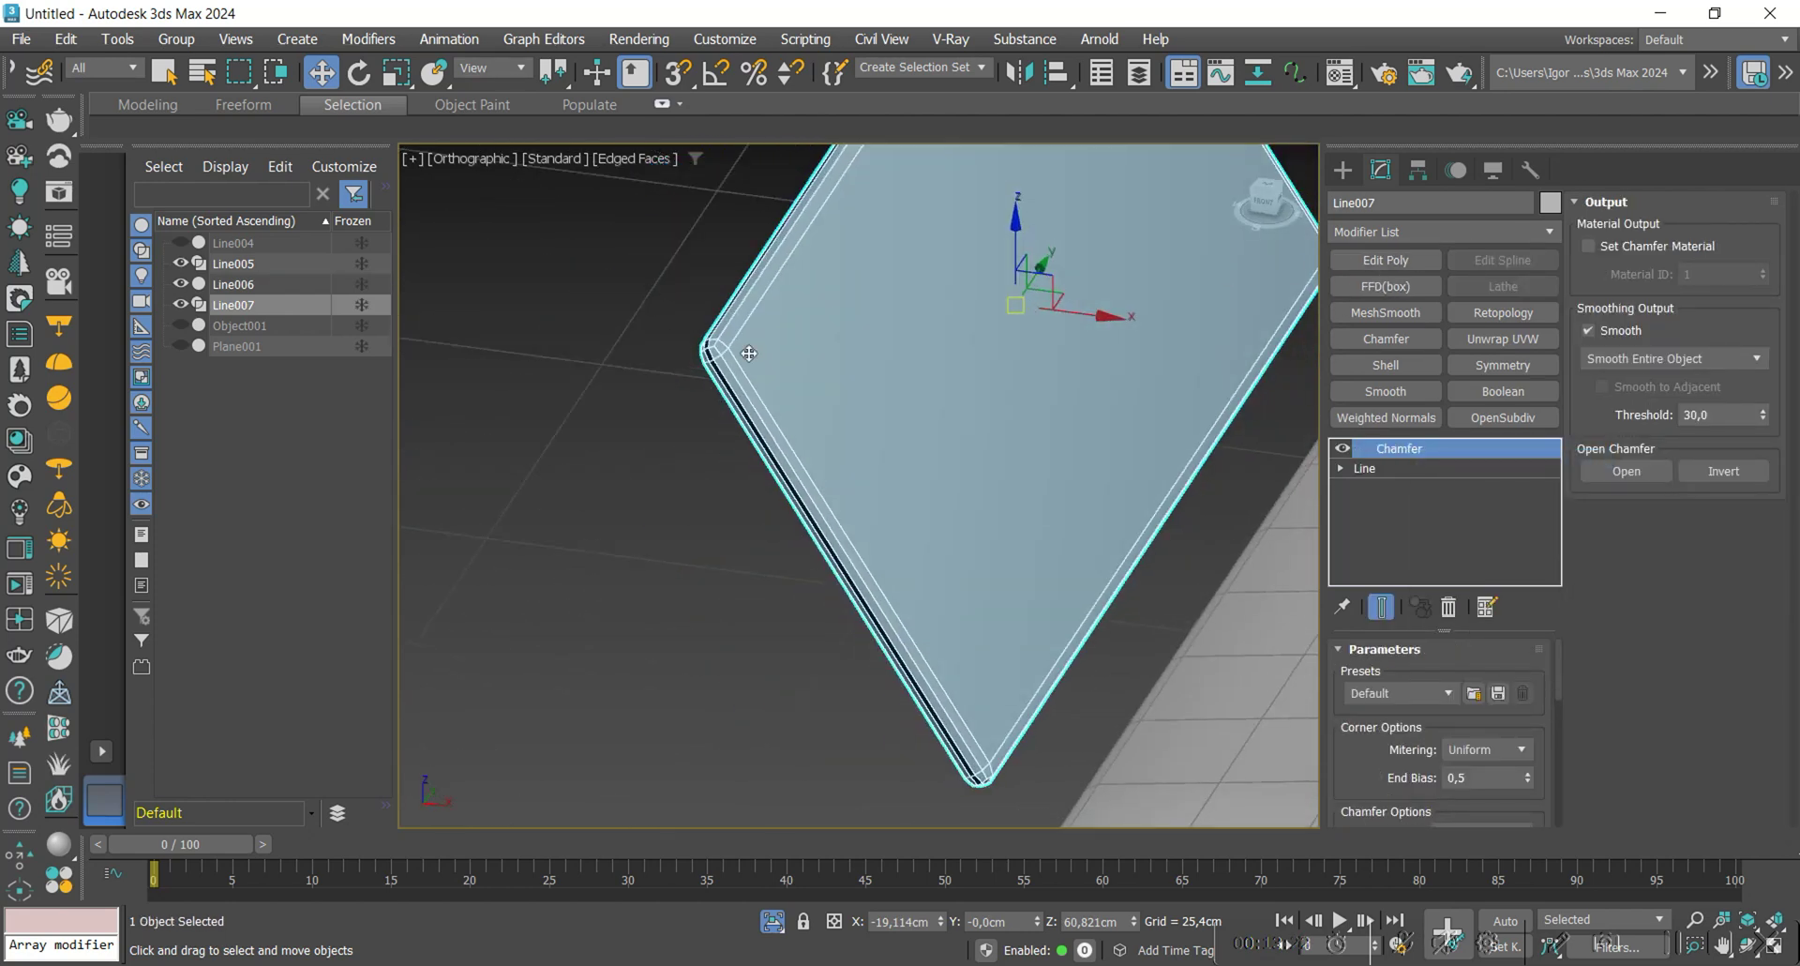
scroll(722, 347, up, 3)
scroll(1509, 741, down, 2)
drag(1528, 750, 1524, 778)
middle_drag(1036, 490, 1045, 555)
Add an Edit Poly modifier to the back panel and connect its edge rings into a grid, using seven segments.
click(1403, 273)
scroll(858, 307, down, 3)
key(2)
click(1099, 558)
key(alt+r)
key(ctrl+shift+e)
text(7)
key(Return)
click(879, 508)
click(873, 597)
scroll(873, 597, down, 2)
key(2)
Apply Weighted Normals to the back panel, seat panel and cross panel, then clear the selection.
key(F4)
alt+middle_drag(937, 604, 972, 514)
scroll(972, 515, down, 2)
key(F4)
click(1355, 424)
click(1163, 511)
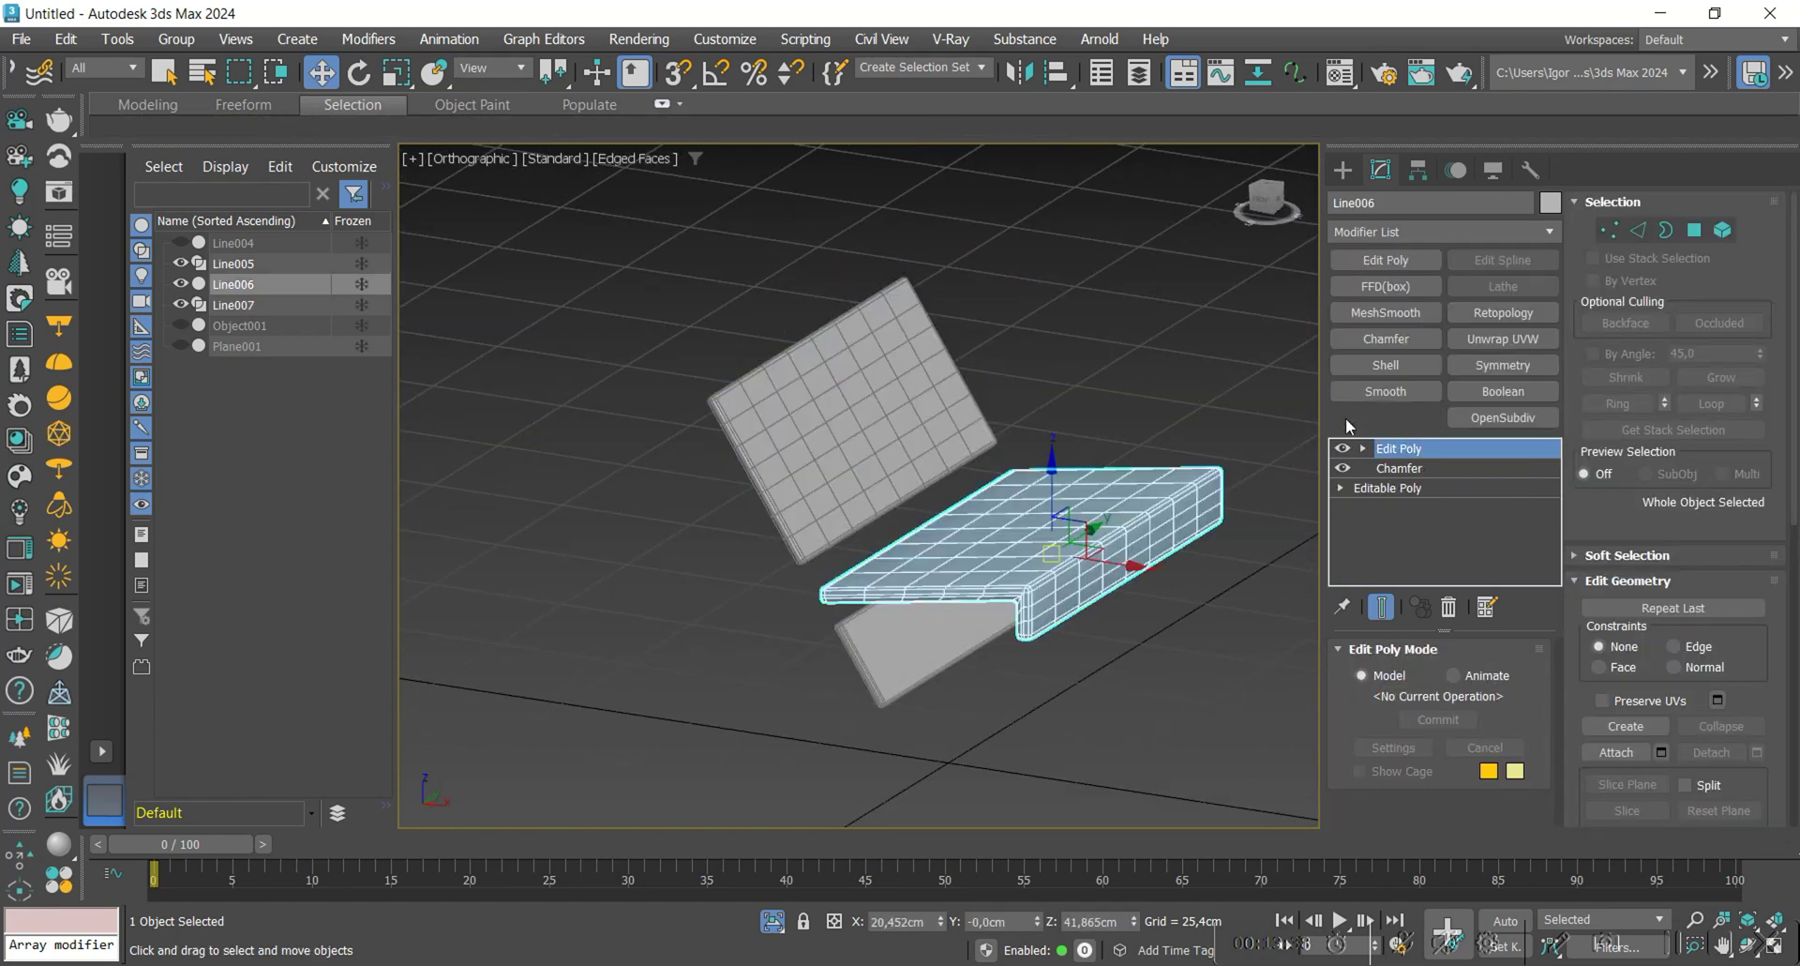
click(1348, 422)
click(979, 628)
scroll(835, 631, up, 6)
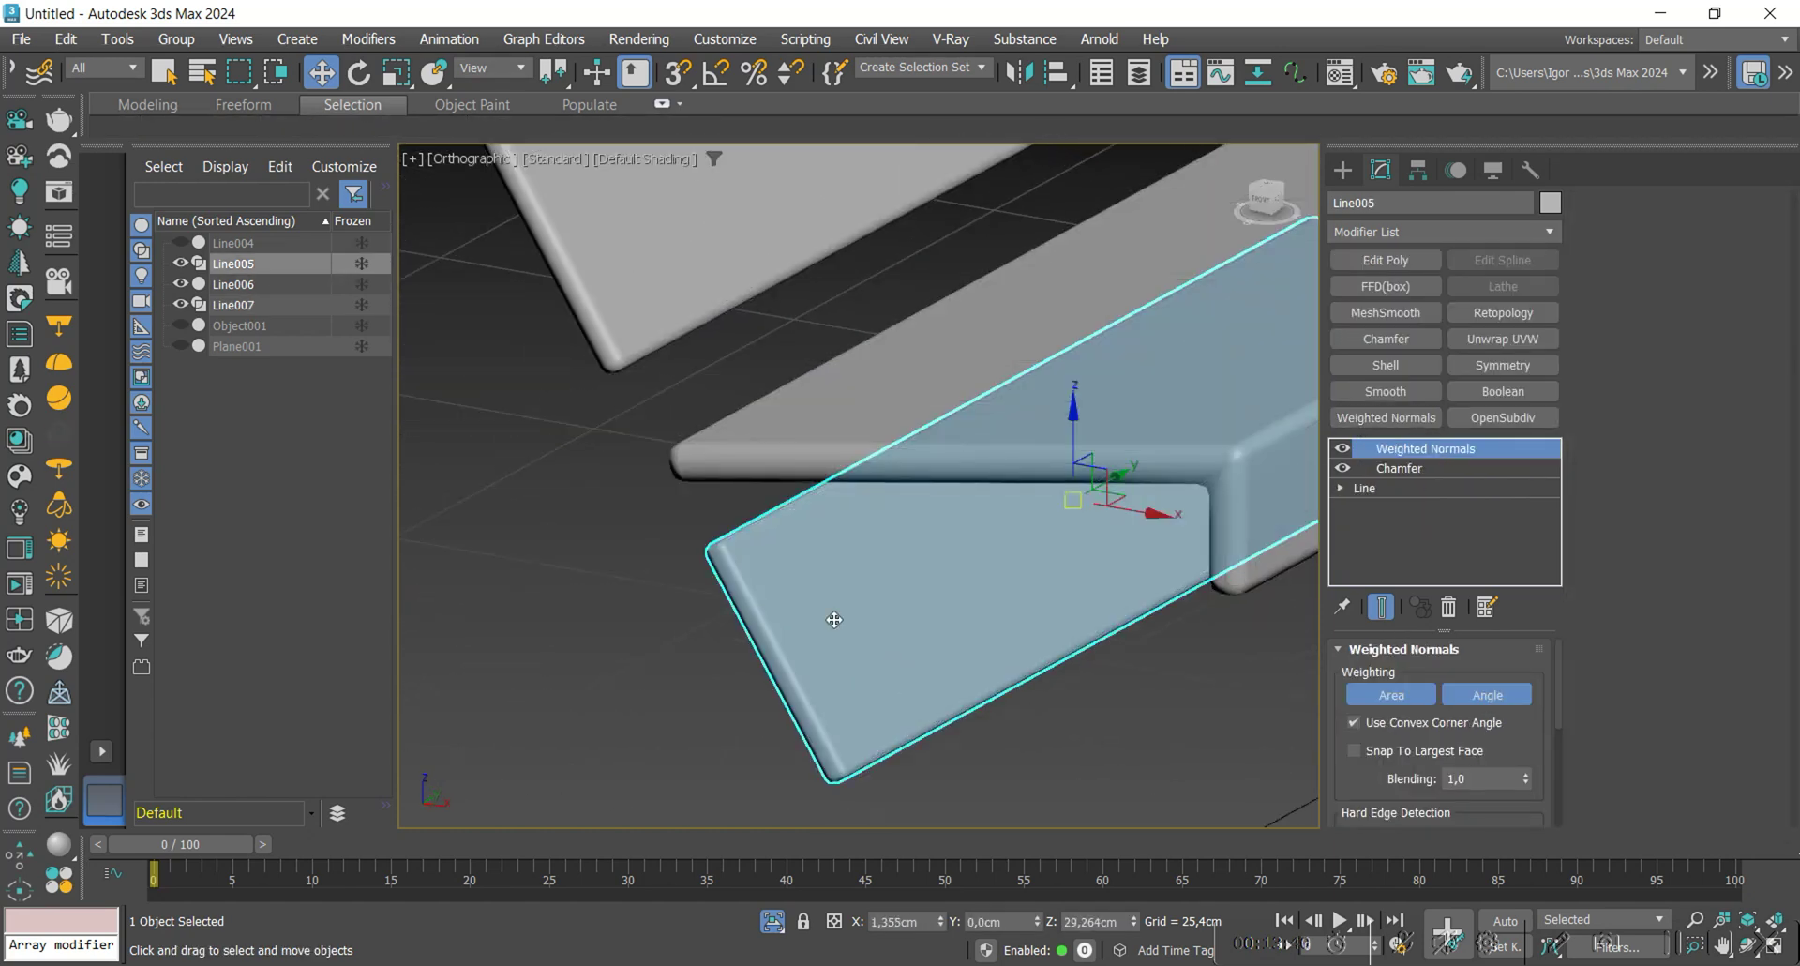
scroll(885, 690, down, 5)
click(887, 681)
End isolation, hide the reference image plane and view the full chair in perspective.
key(F4)
scroll(953, 647, down, 3)
key(alt+q)
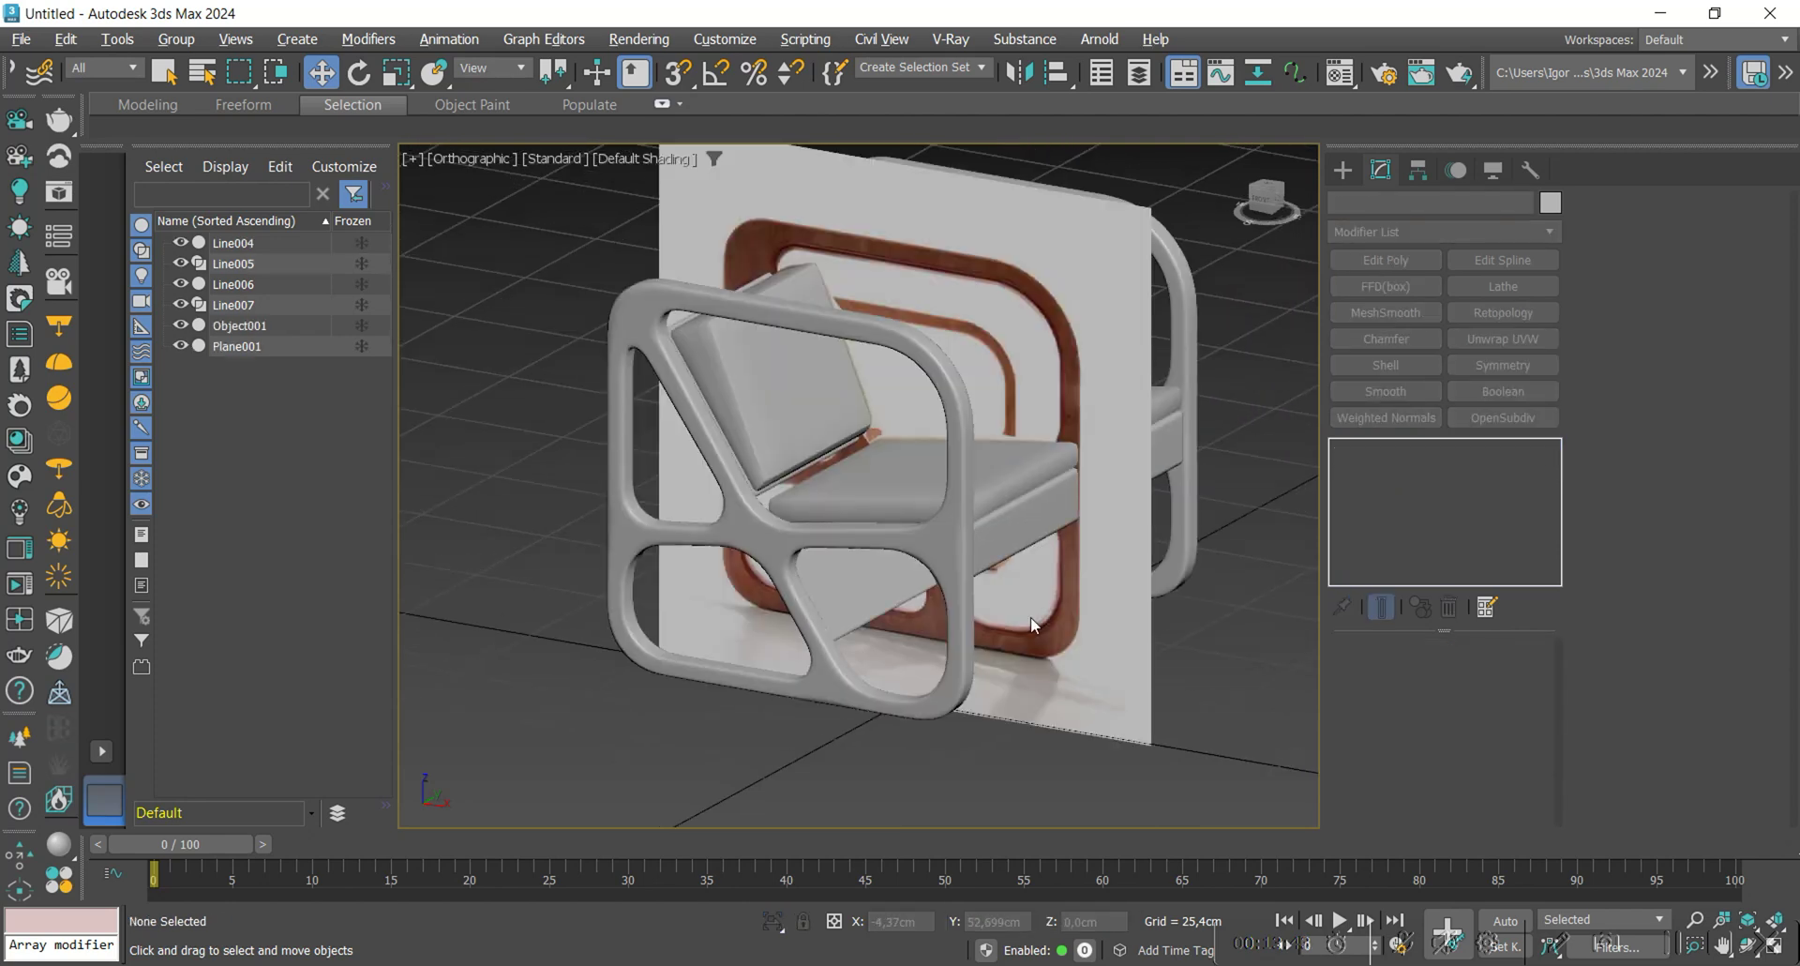
alt+middle_drag(980, 585, 942, 593)
click(907, 375)
click(181, 346)
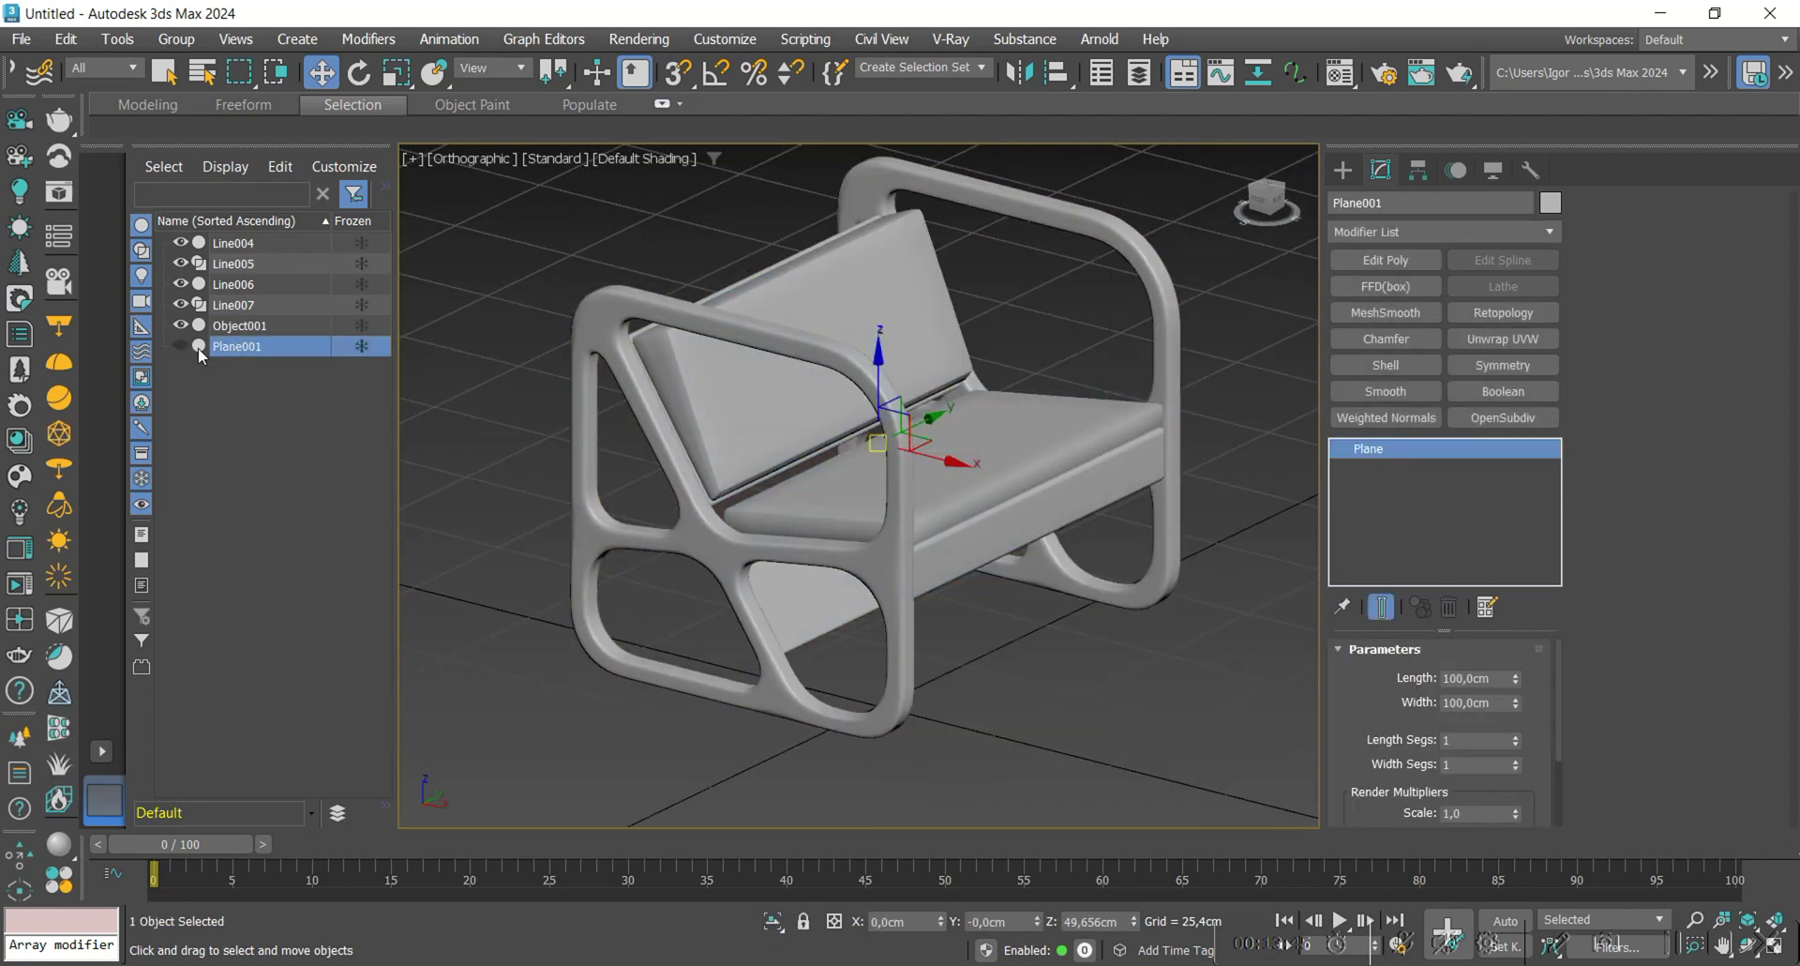
alt+middle_drag(656, 562, 921, 696)
key(p)
mouse_move(1055, 715)
alt+middle_down()
mouse_move(1029, 668)
mouse_move(844, 704)
mouse_move(1101, 711)
mouse_move(1053, 703)
mouse_move(1052, 682)
alt+middle_up()
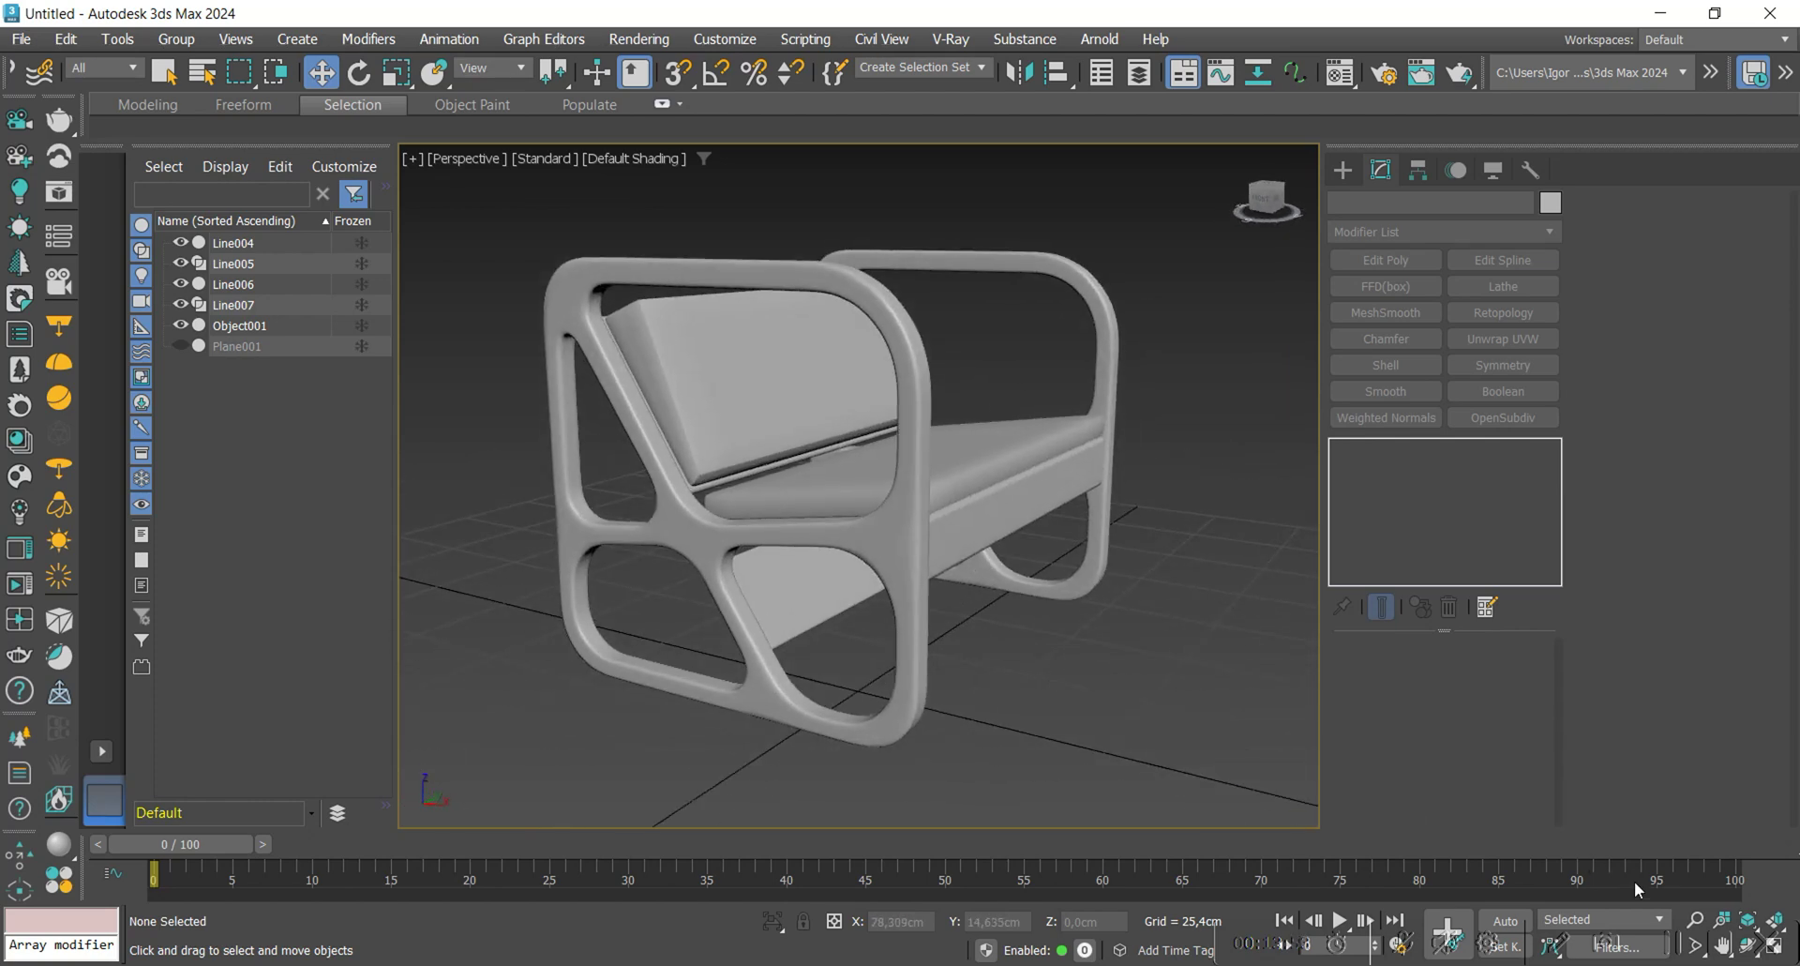
Select the seat and back cushions and export them as the OBJ file Untitled to the Chair Obivan folder.
click(812, 419)
key(F4)
click(20, 40)
mouse_move(94, 385)
click(310, 384)
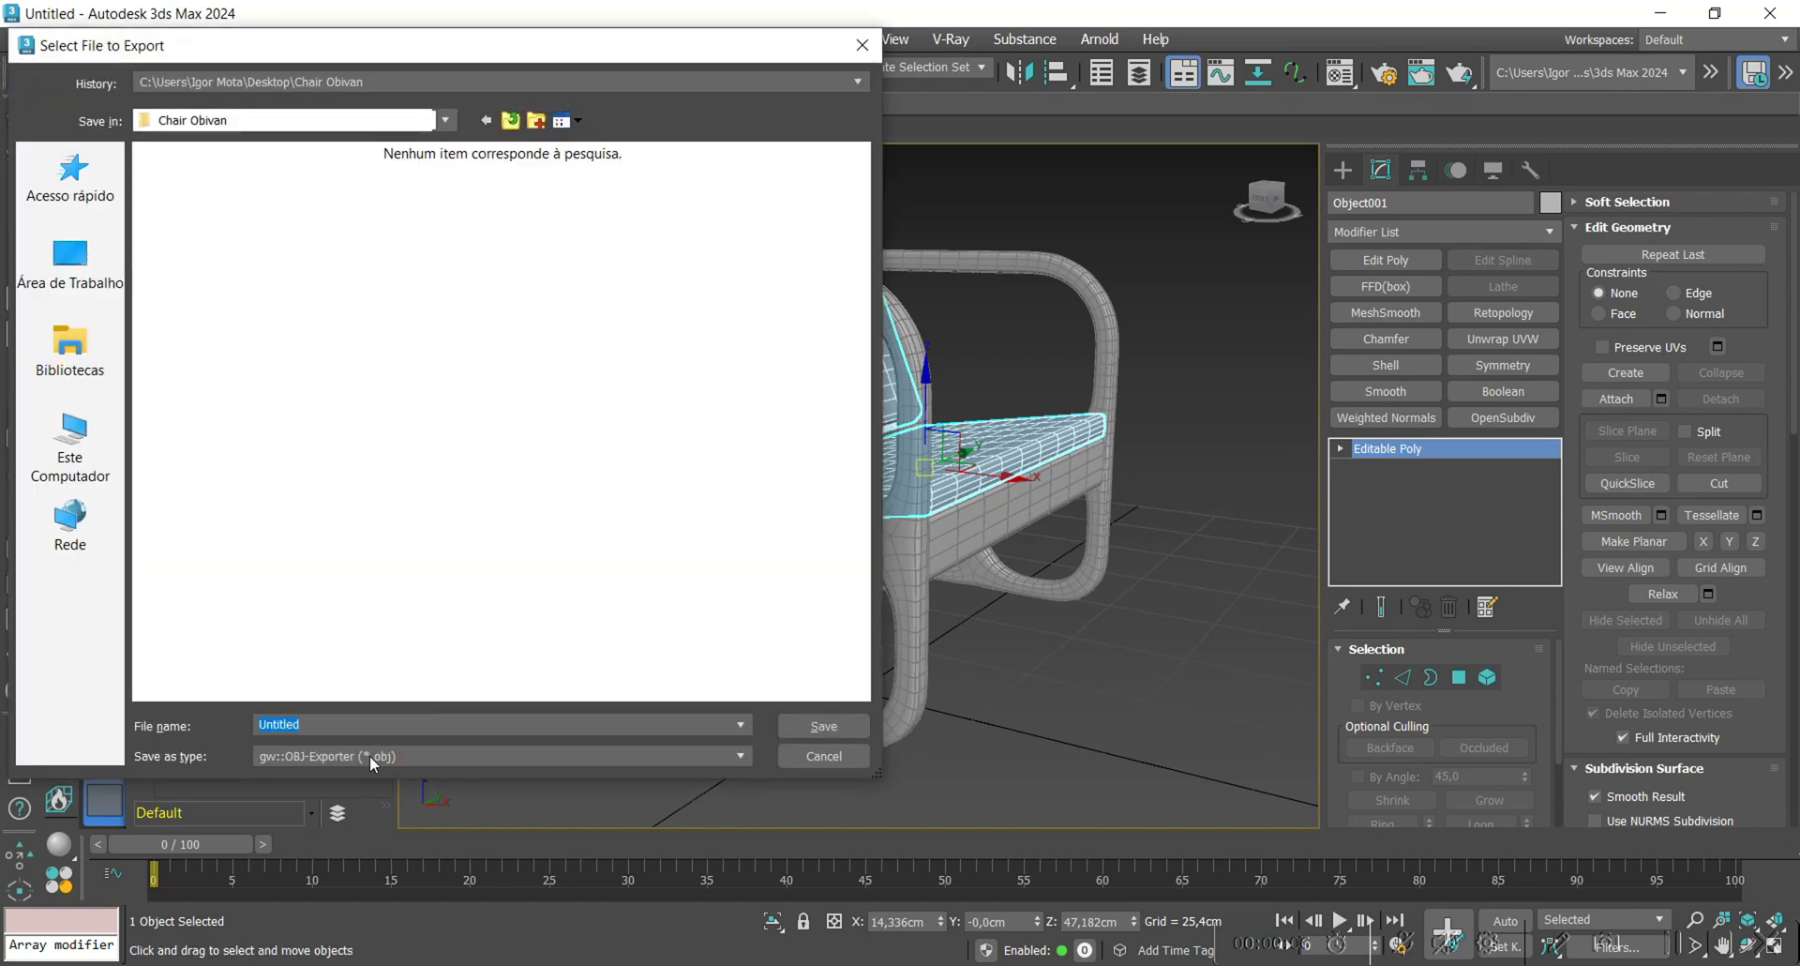
click(824, 726)
click(856, 677)
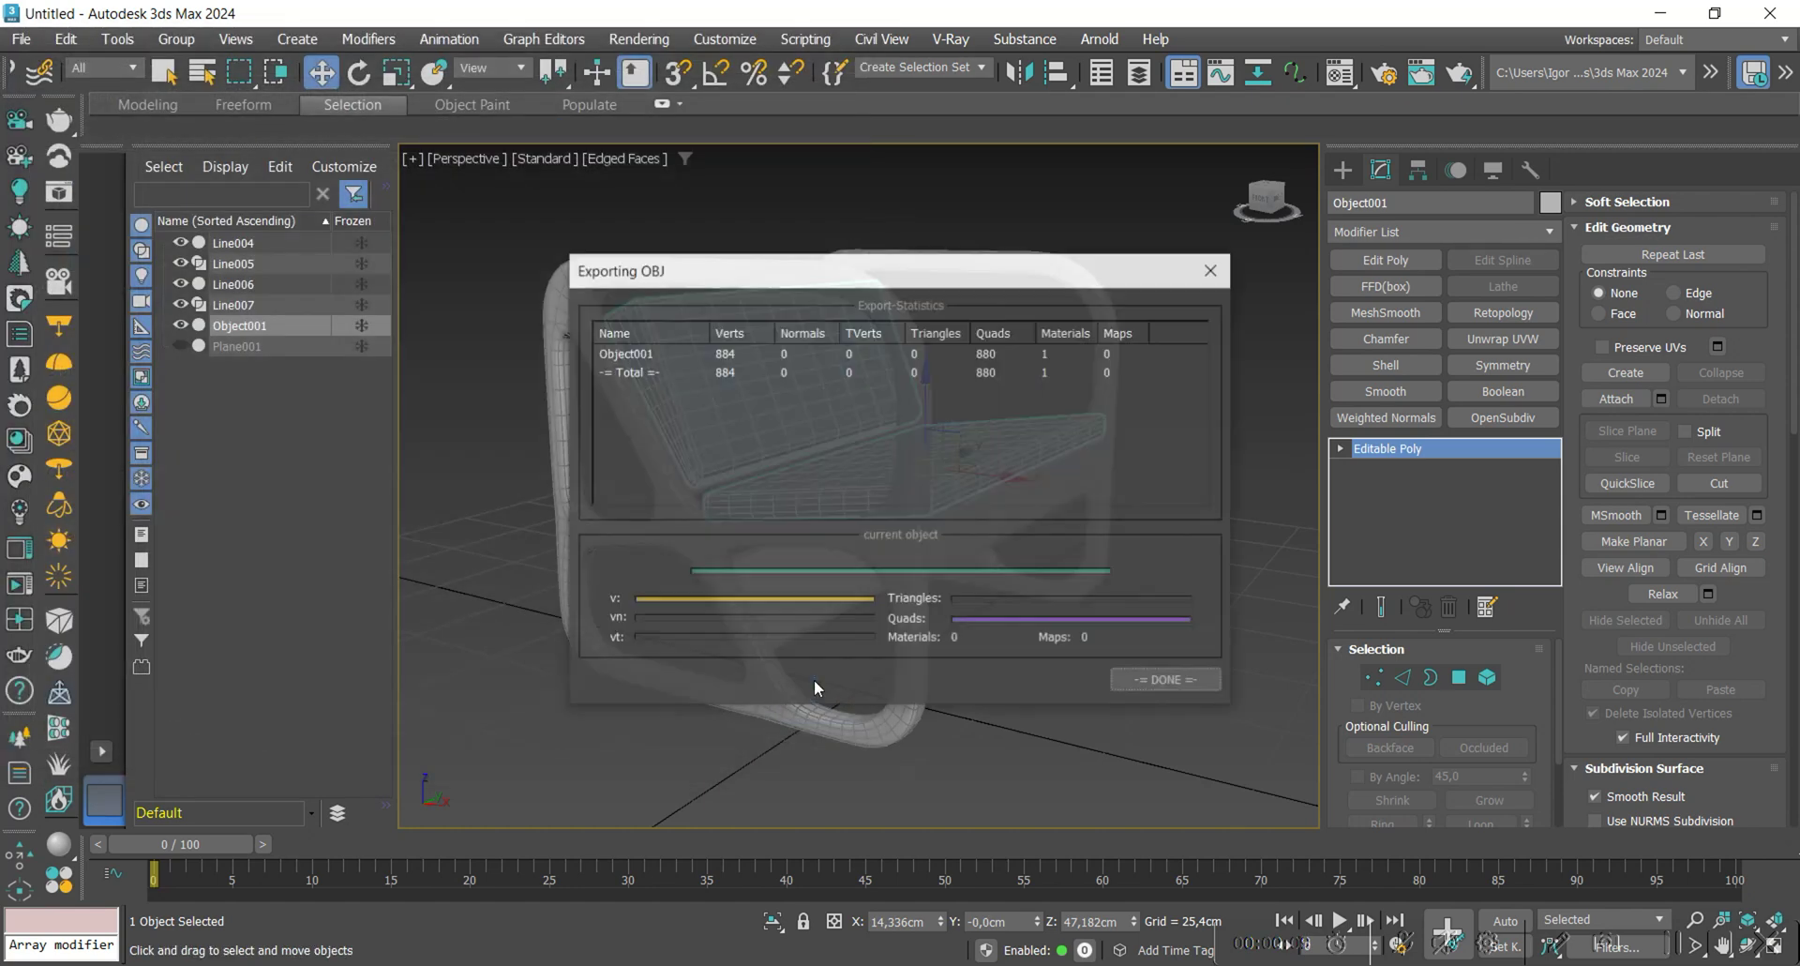
click(1144, 682)
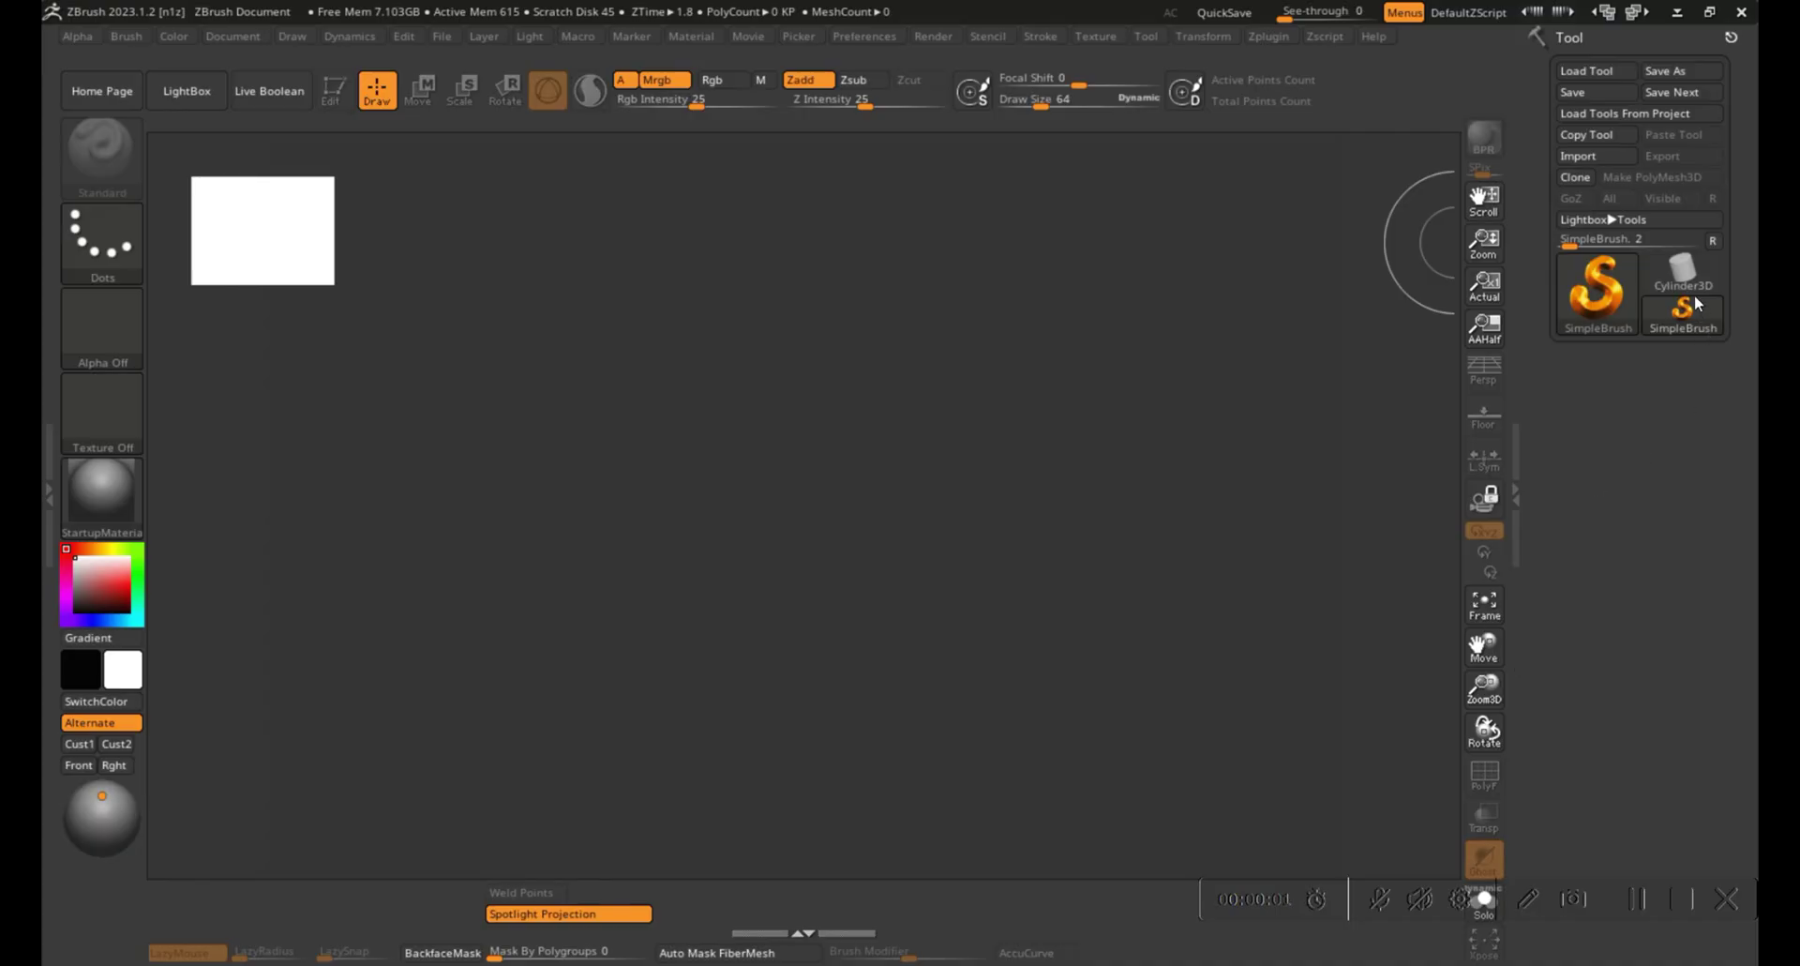
Switch to ZBrush, draw a Cylinder3D on the canvas, enter Edit mode and convert it with Make PolyMesh3D.
click(1688, 281)
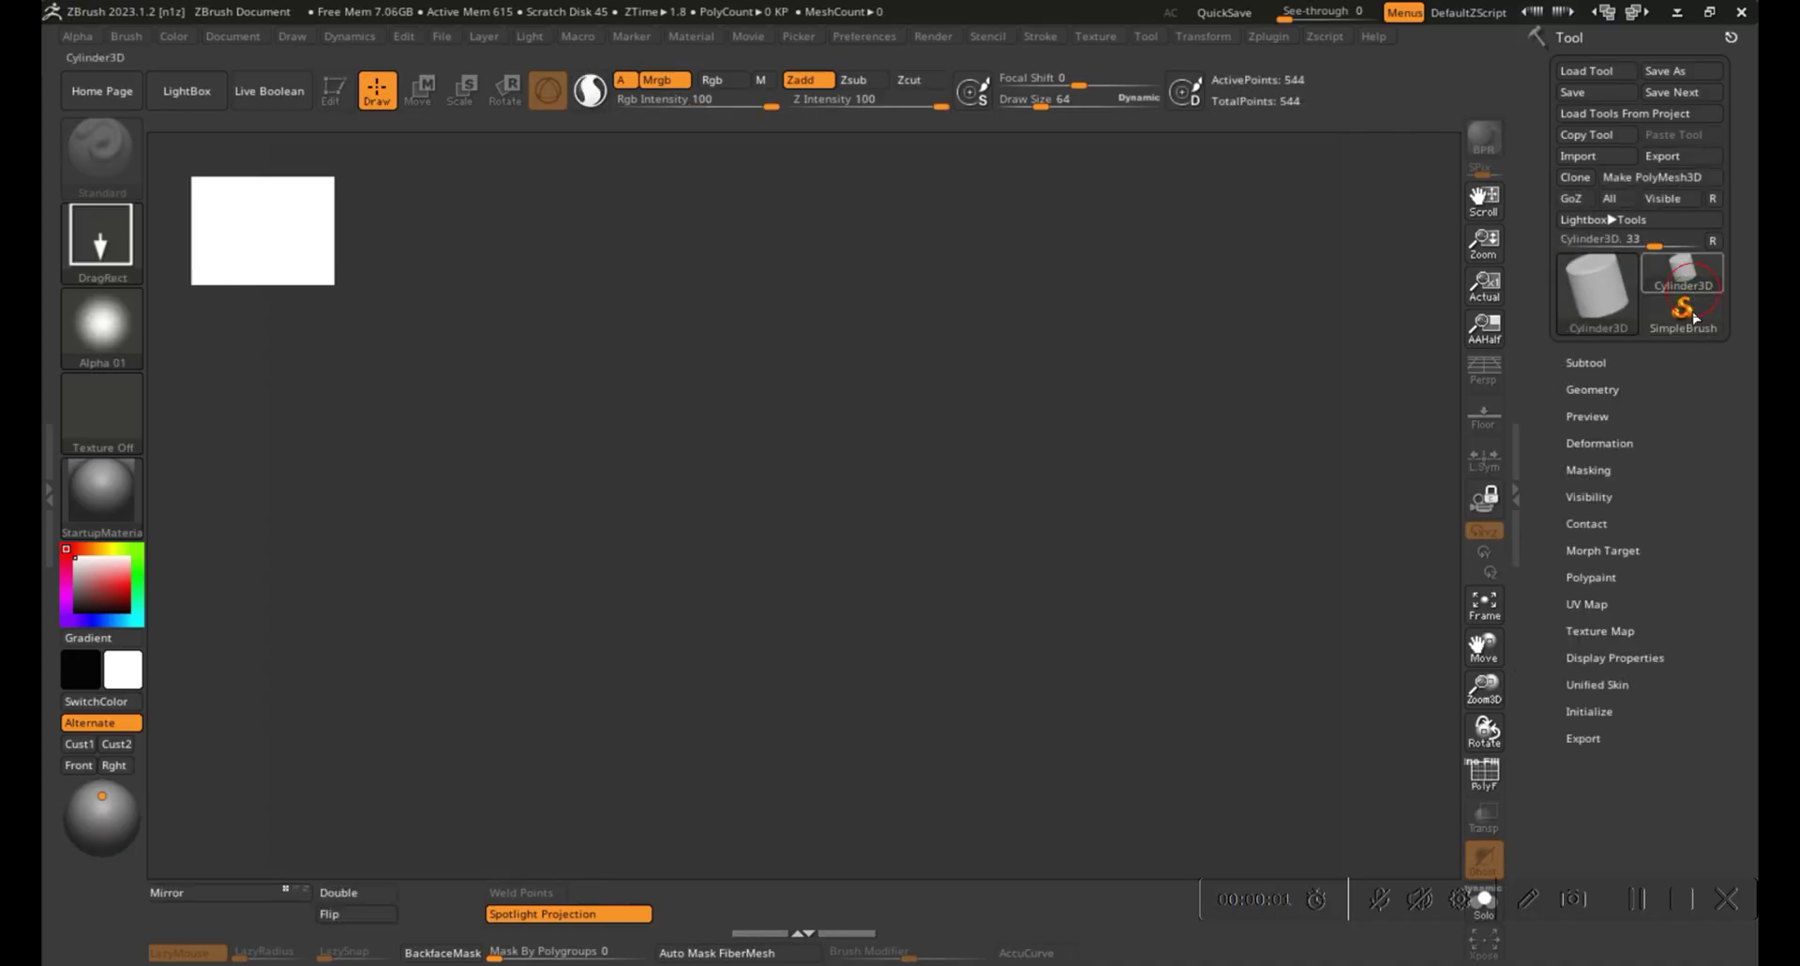
drag(814, 474, 881, 611)
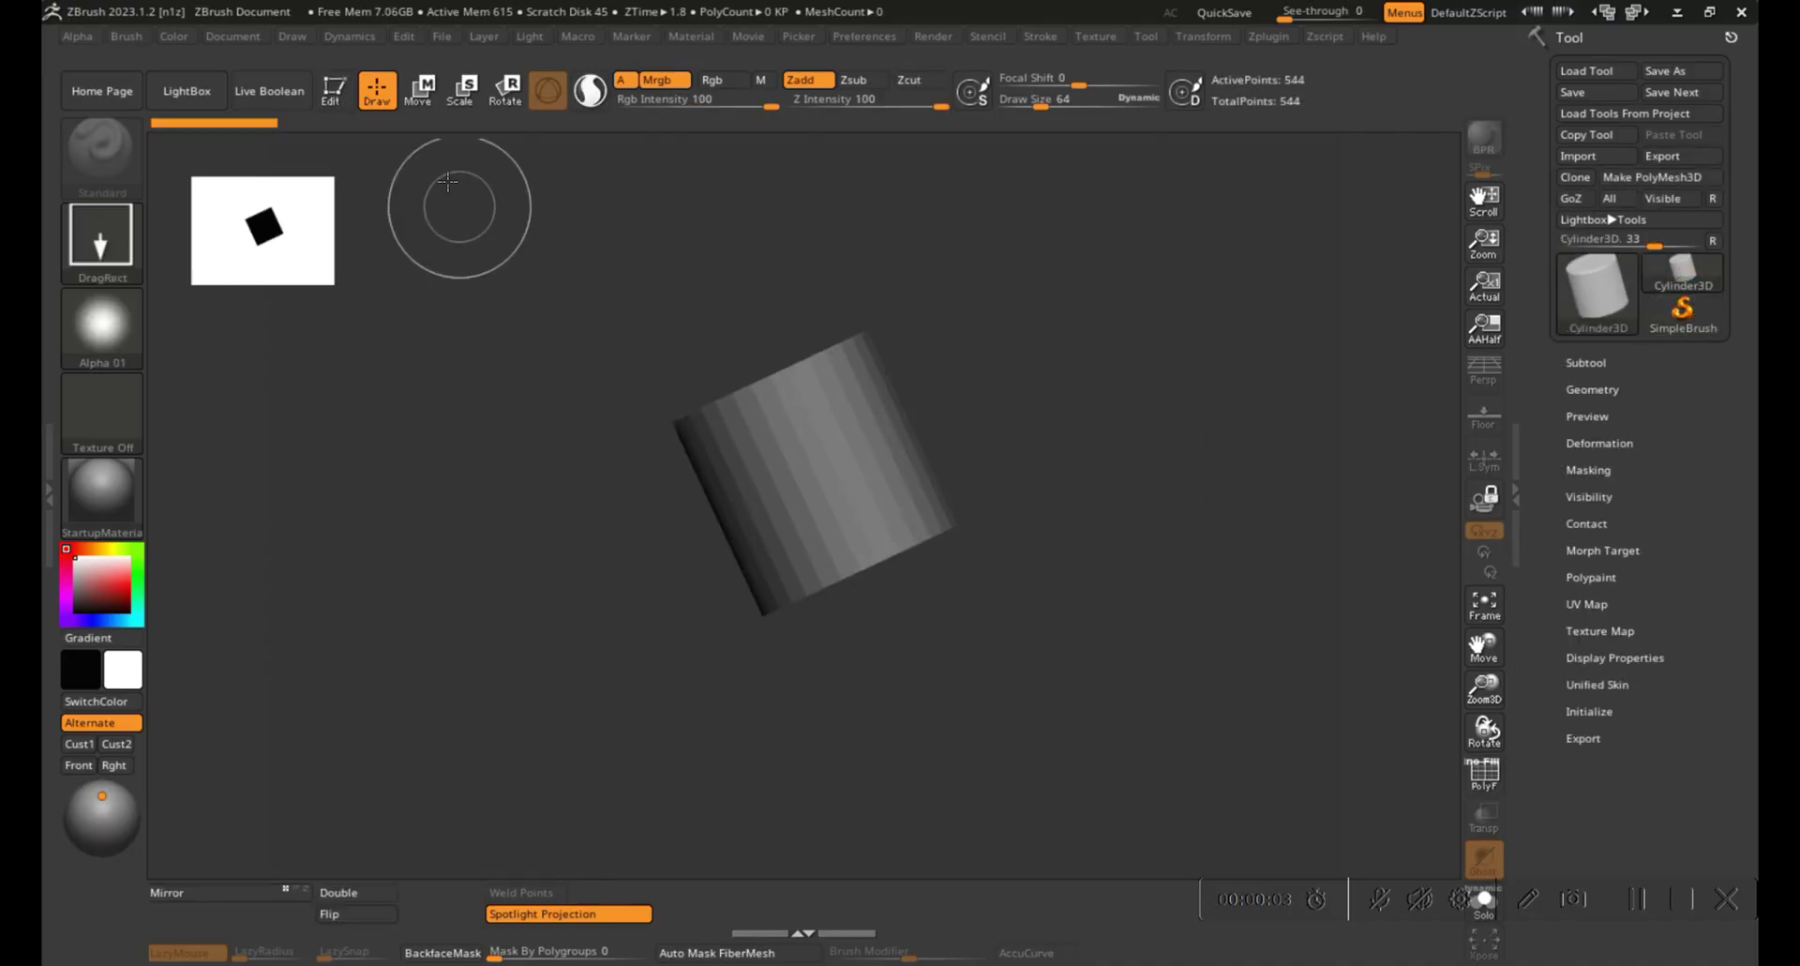
click(349, 97)
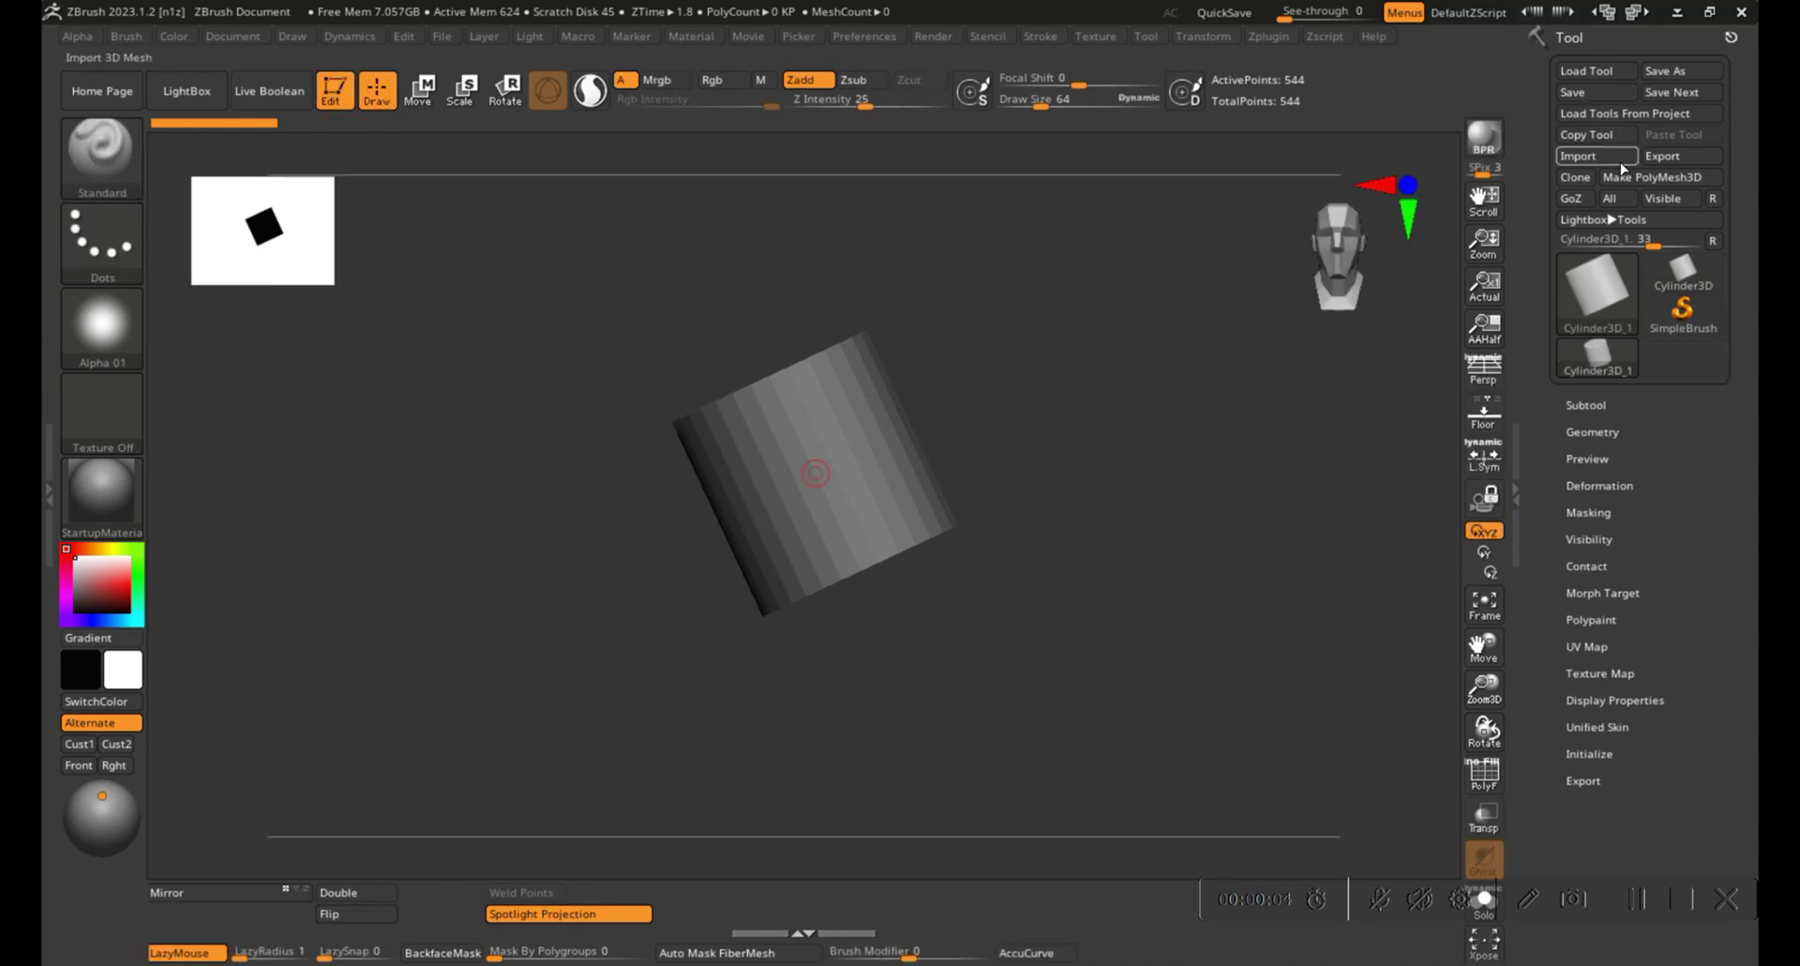
click(1660, 179)
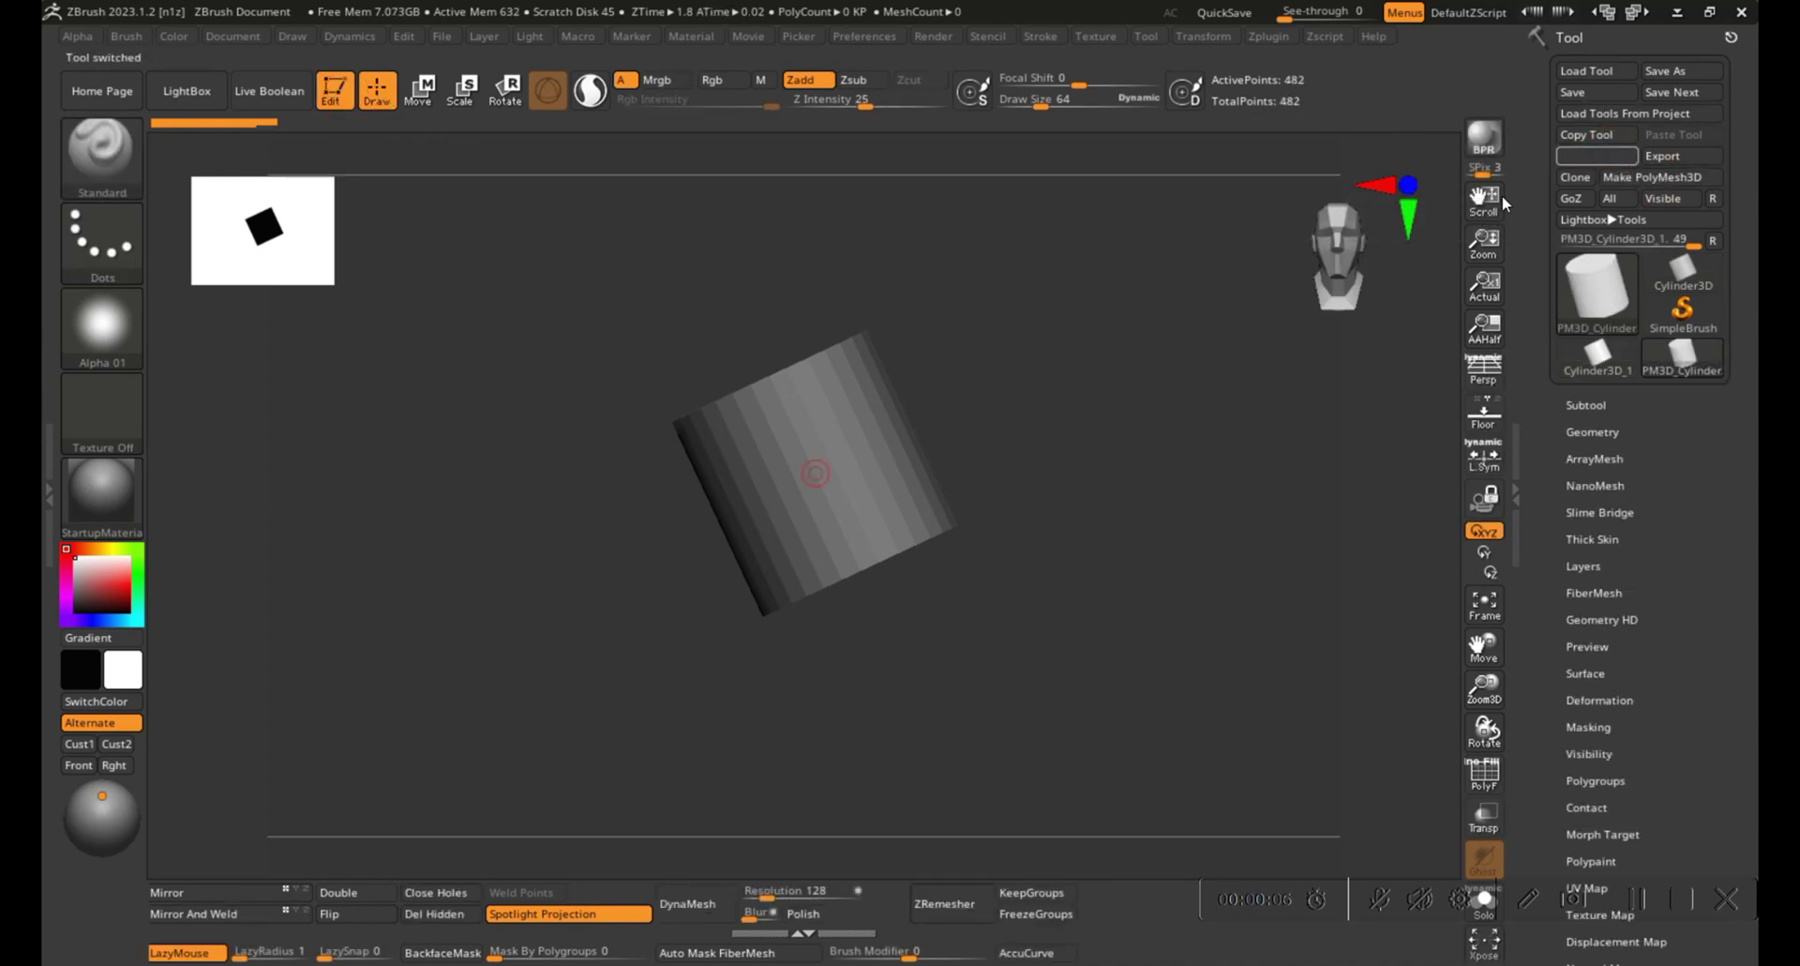
Import the Untitled mesh from the Chair Obivan folder and display the cushions with their polyframe.
click(283, 233)
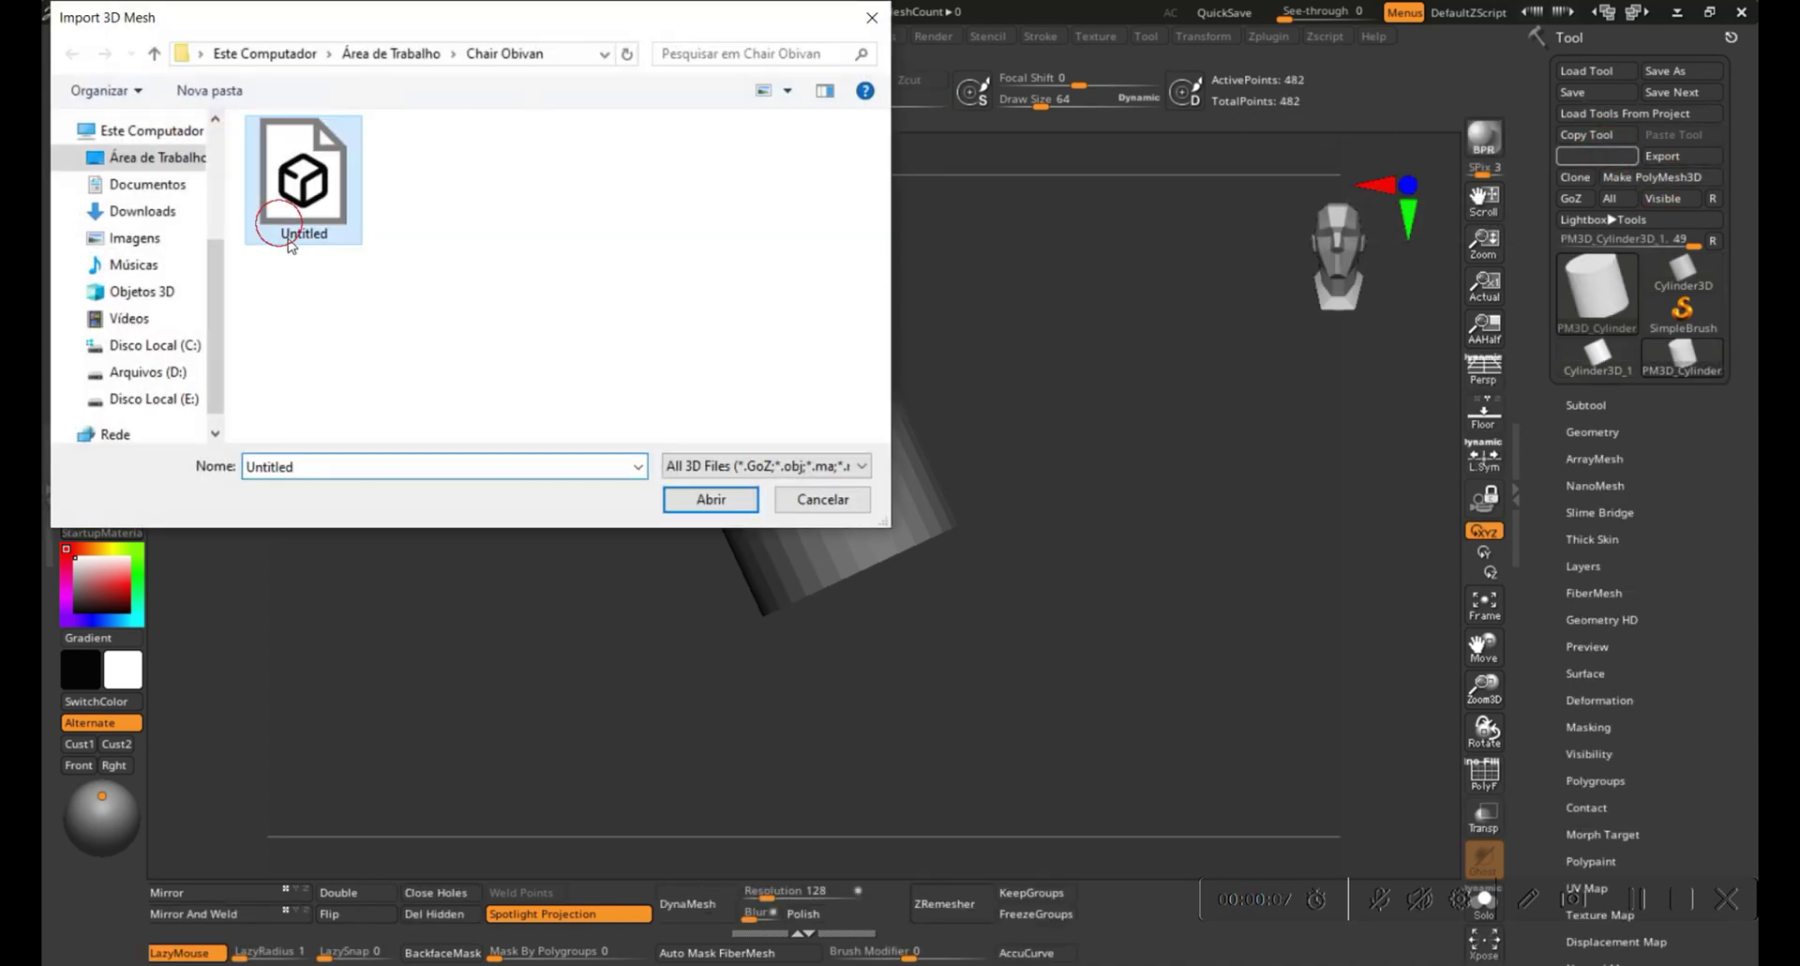
click(745, 499)
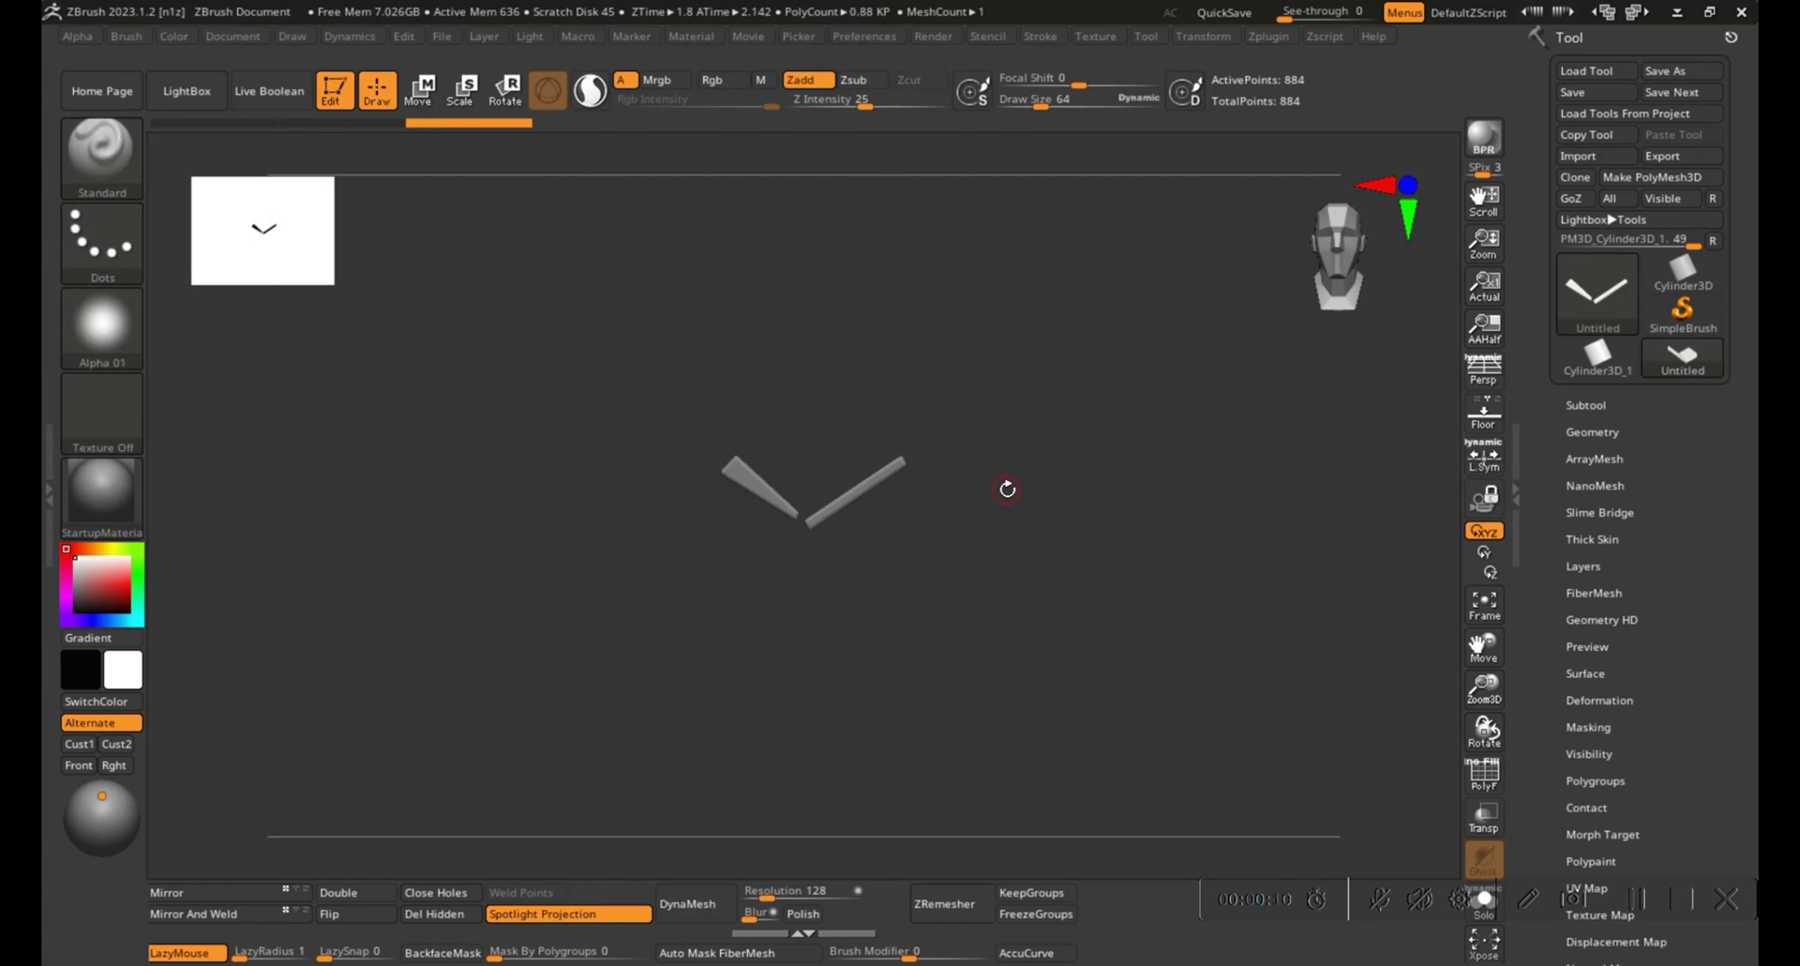
mouse_move(779, 527)
mouse_down()
mouse_move(1042, 624)
mouse_move(993, 607)
mouse_move(1017, 671)
mouse_move(998, 652)
mouse_up()
key(shift+f)
drag(1081, 599, 1153, 498)
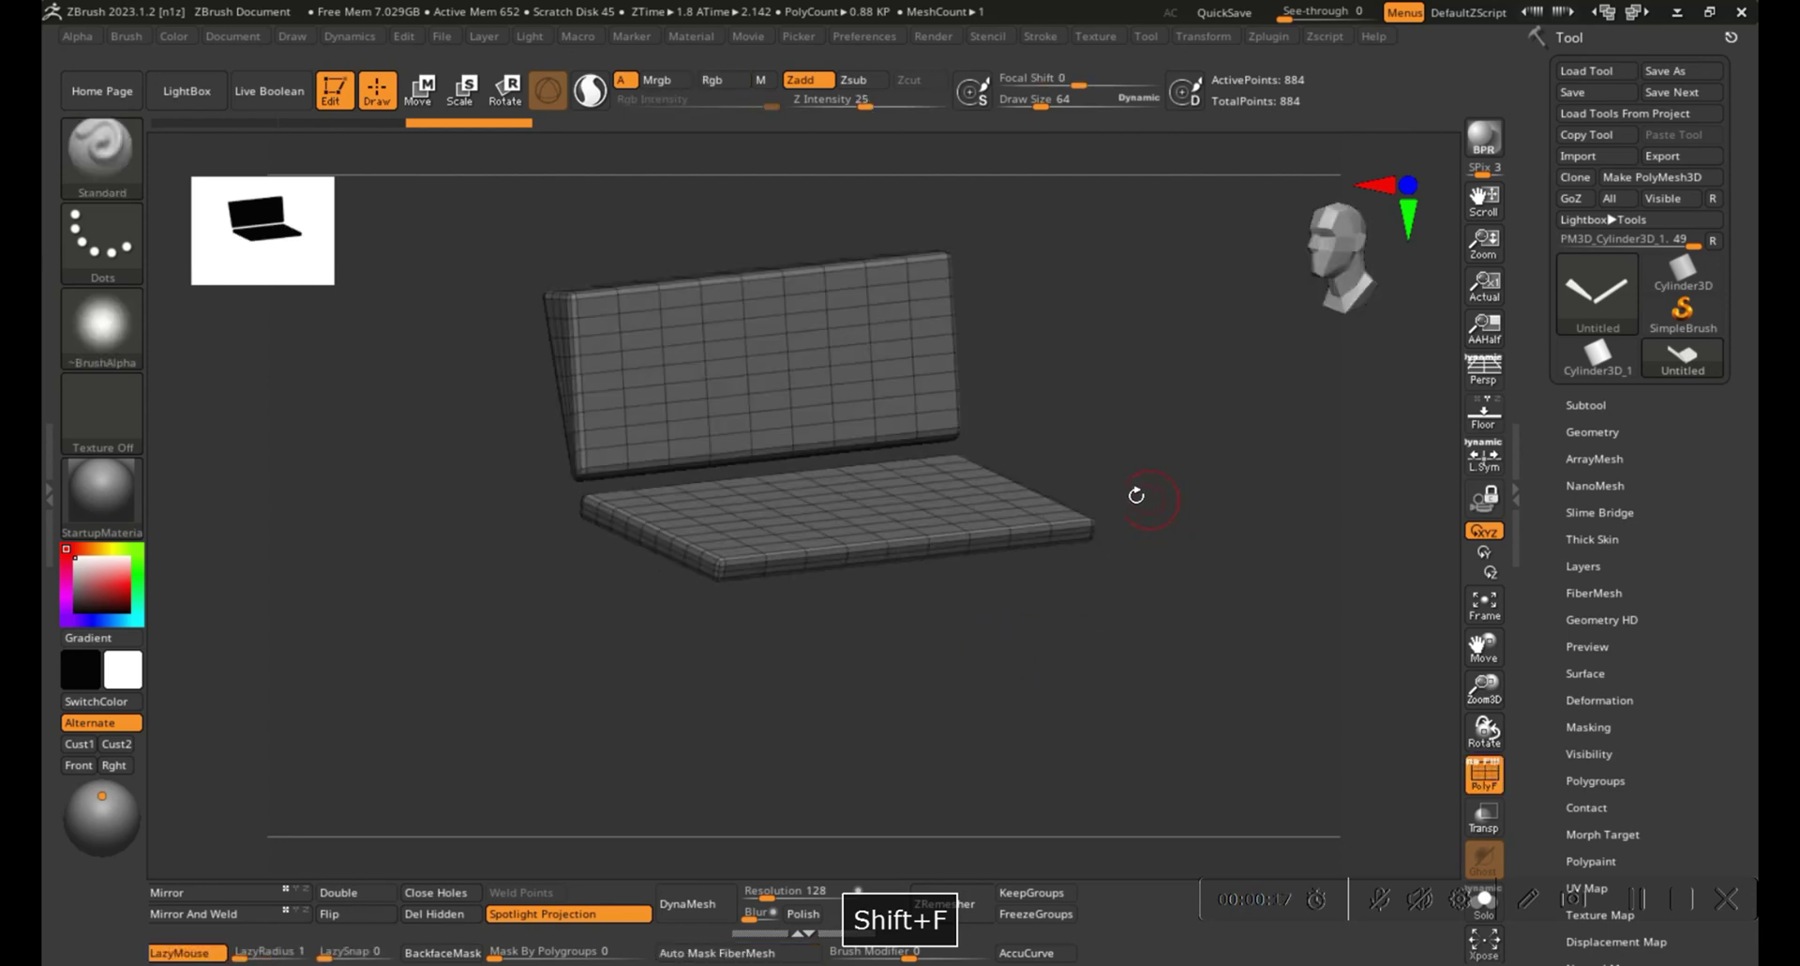
Set up sculpting symmetry for the imported cushions.
key(x)
click(1210, 37)
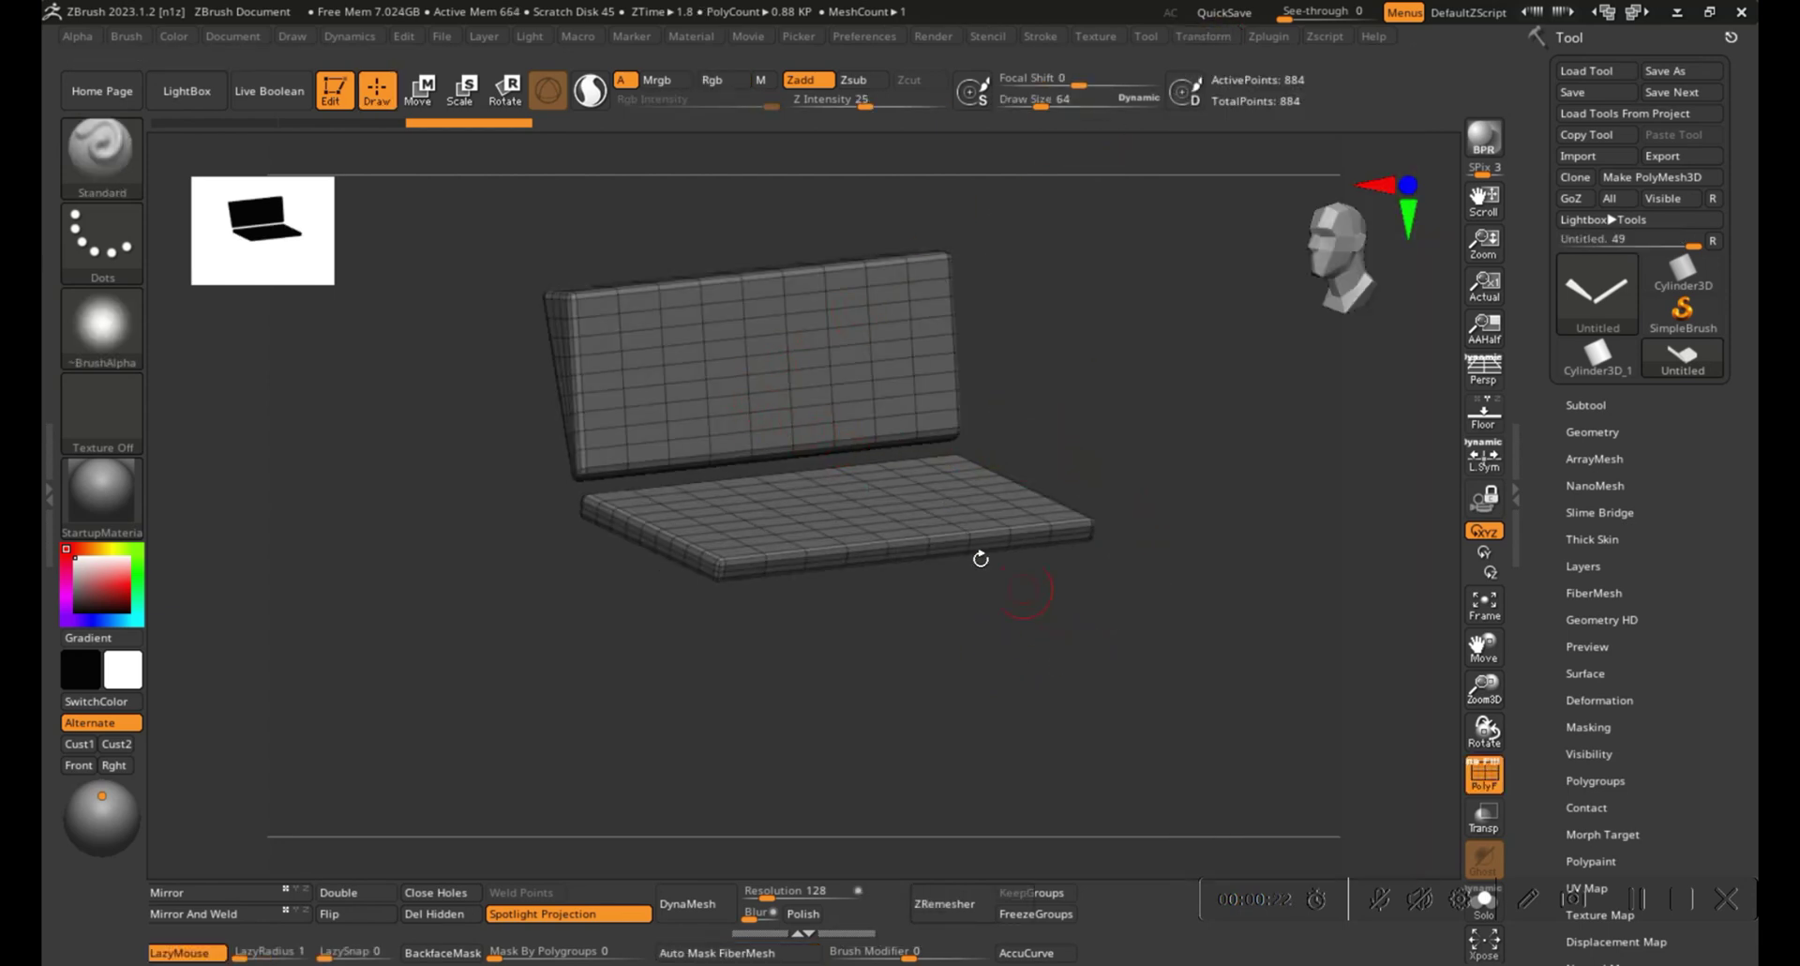
key(shift+f)
mouse_move(1097, 414)
mouse_down()
mouse_move(1117, 406)
mouse_move(1101, 413)
mouse_up()
Mask the seat cushion with the MaskLasso brush, turn the mask into a polygroup and isolate that group.
key(ctrl)
mouse_move(923, 642)
mouse_down()
mouse_move(748, 635)
mouse_move(1088, 540)
mouse_move(1092, 483)
mouse_move(947, 441)
mouse_up()
ctrl+click(121, 167)
ctrl+click(476, 276)
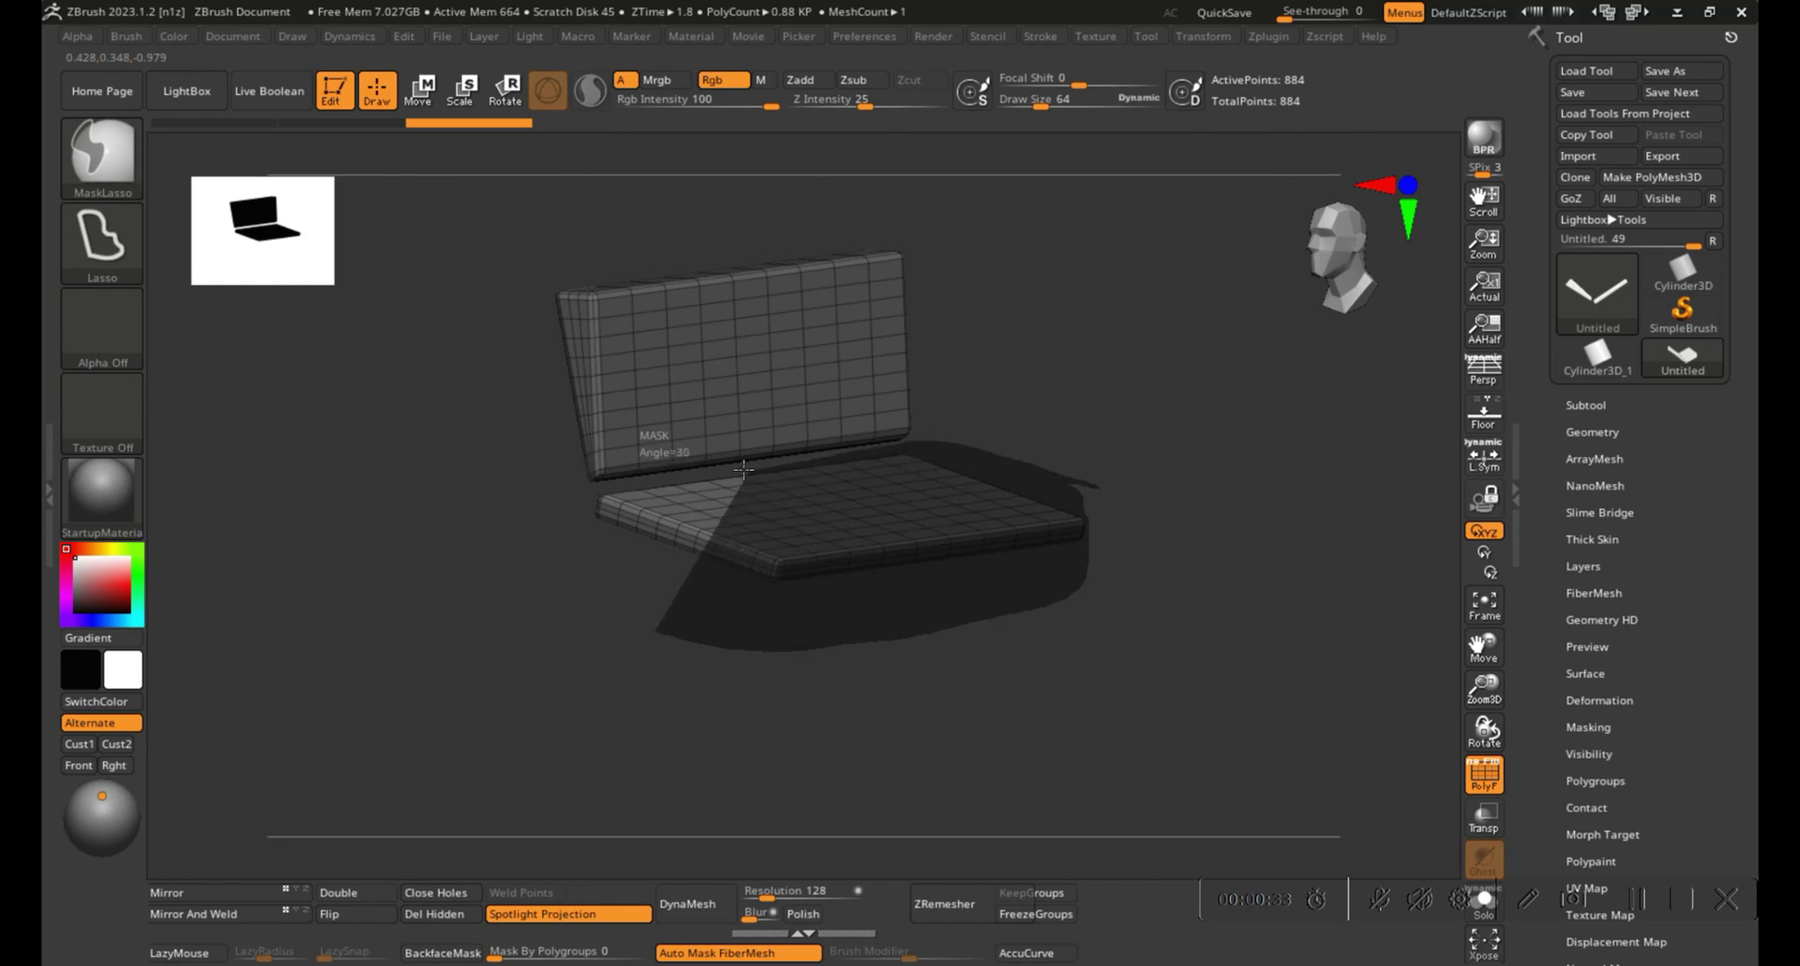
ctrl+drag(625, 482, 594, 551)
key(ctrl+w)
mouse_move(701, 651)
mouse_down()
mouse_move(741, 652)
mouse_move(779, 566)
mouse_up()
ctrl+shift+click(832, 526)
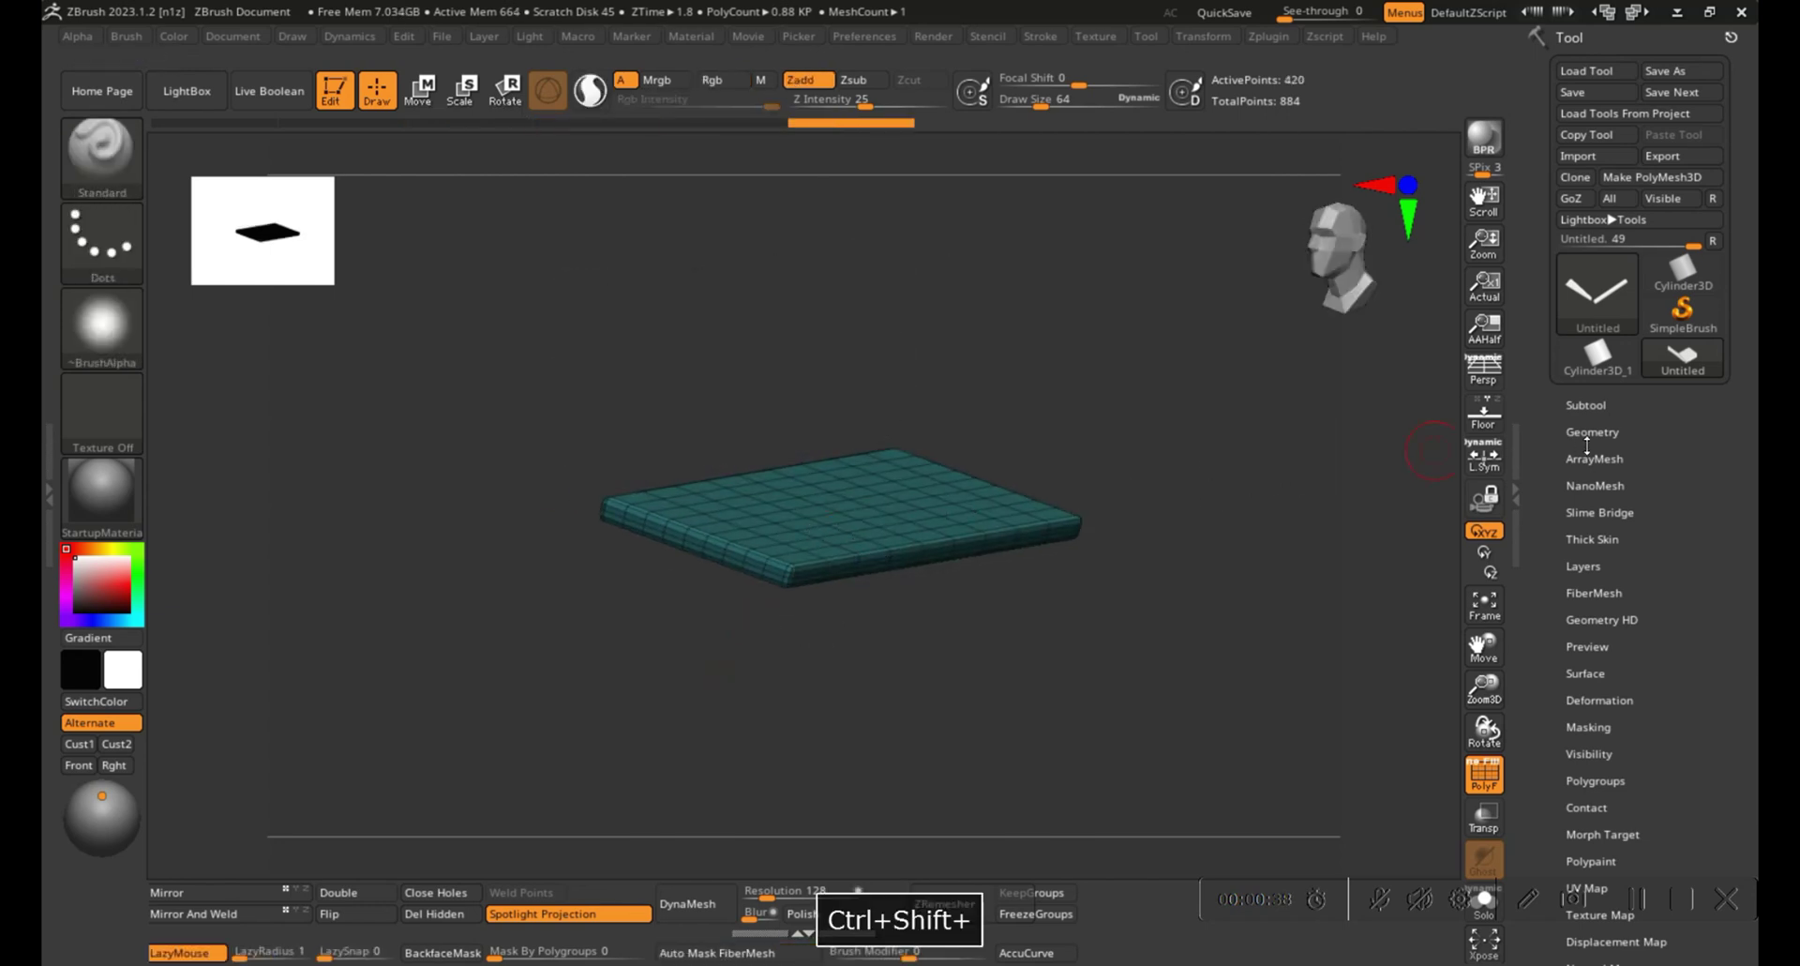
Split the hidden back cushion into its own subtool and make it the active subtool.
click(1602, 402)
click(1573, 729)
click(1593, 751)
mouse_move(1038, 382)
alt+mouse_down()
mouse_move(1061, 434)
mouse_move(1026, 389)
mouse_move(1065, 426)
mouse_move(1076, 394)
mouse_move(1105, 430)
alt+mouse_up()
alt+click(853, 425)
Puff out the back cushion's front face with the Inflat brush.
key(shift+f)
key(shift+f)
key(shift+f)
key(8)
drag(738, 533, 850, 482)
key(shift+f)
key(shift+f)
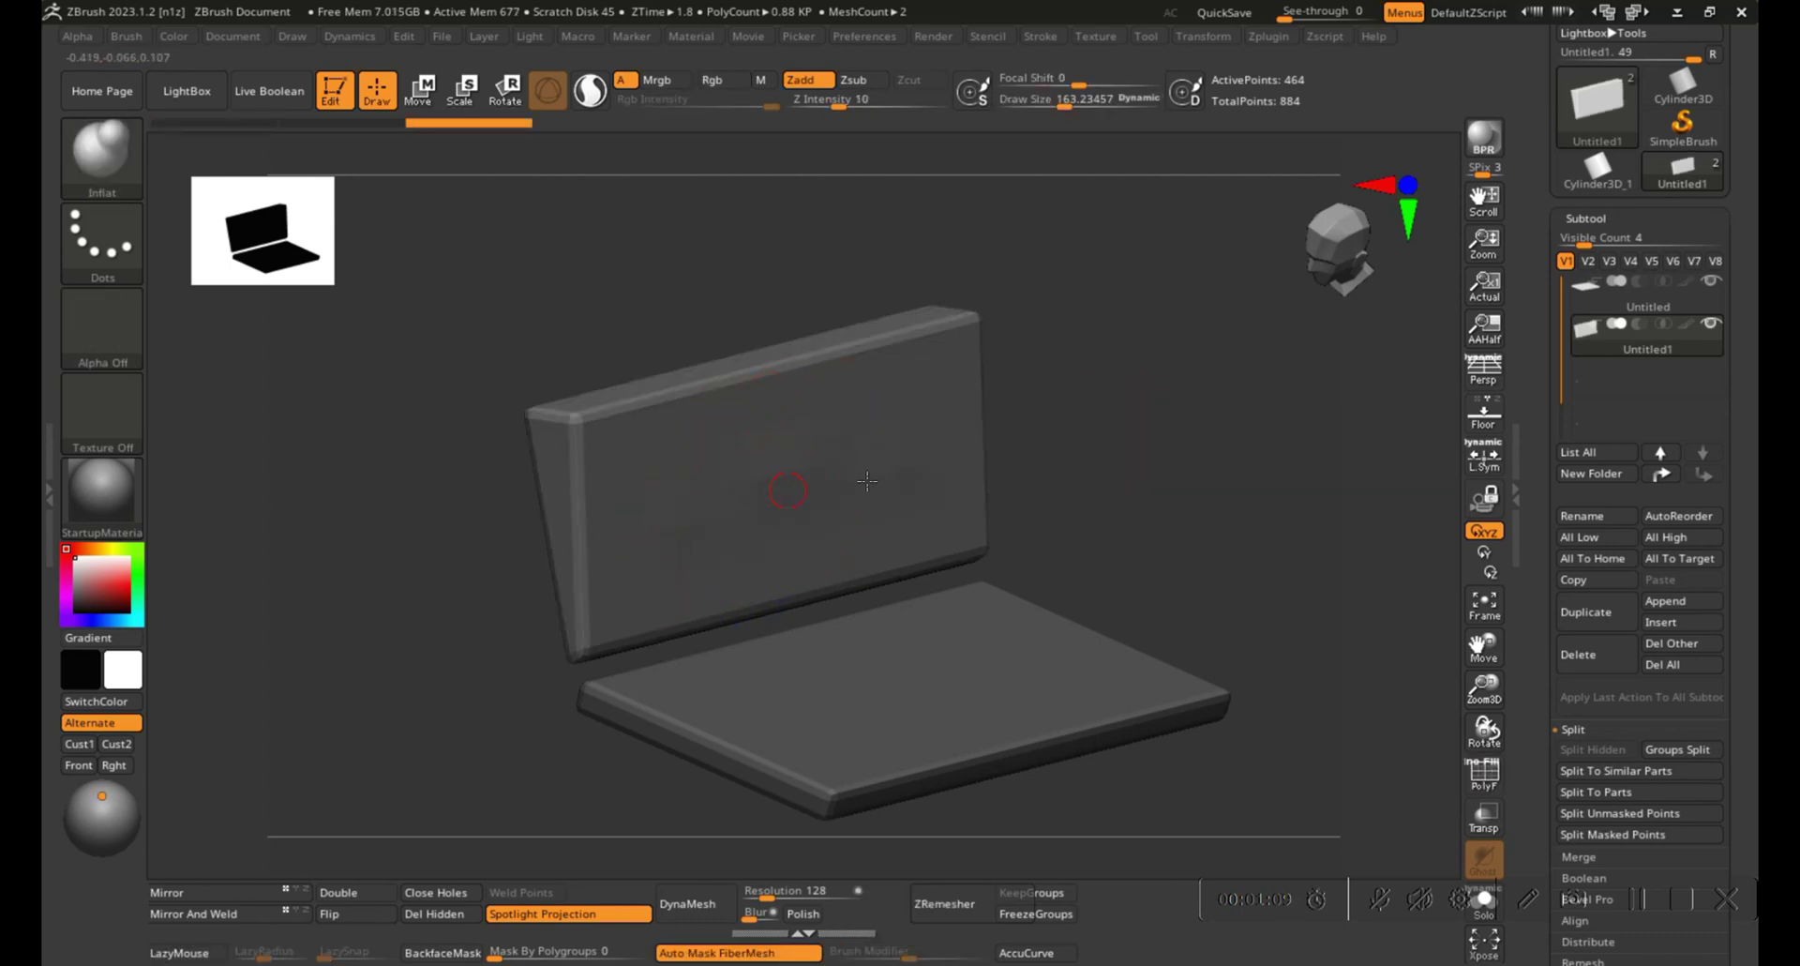
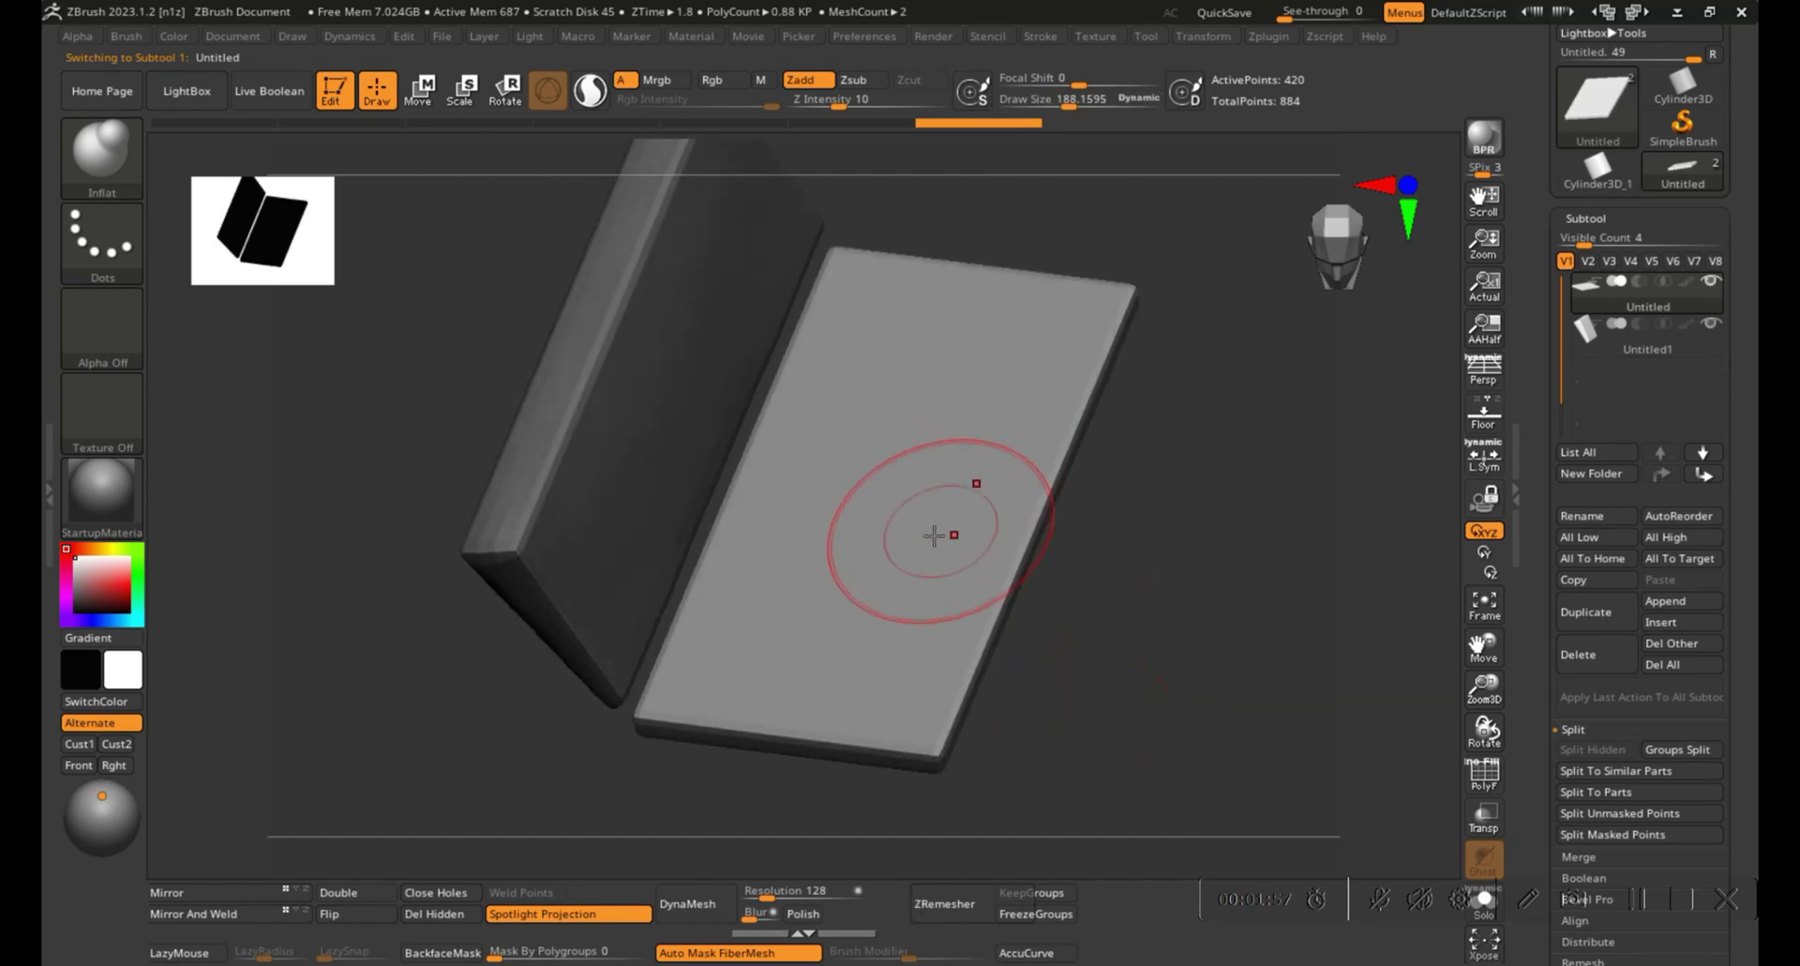
Smooth the seat cushion's top and refine its edges with the Inflat brush at draw sizes of about 62 and 86.
shift+drag(956, 415, 916, 555)
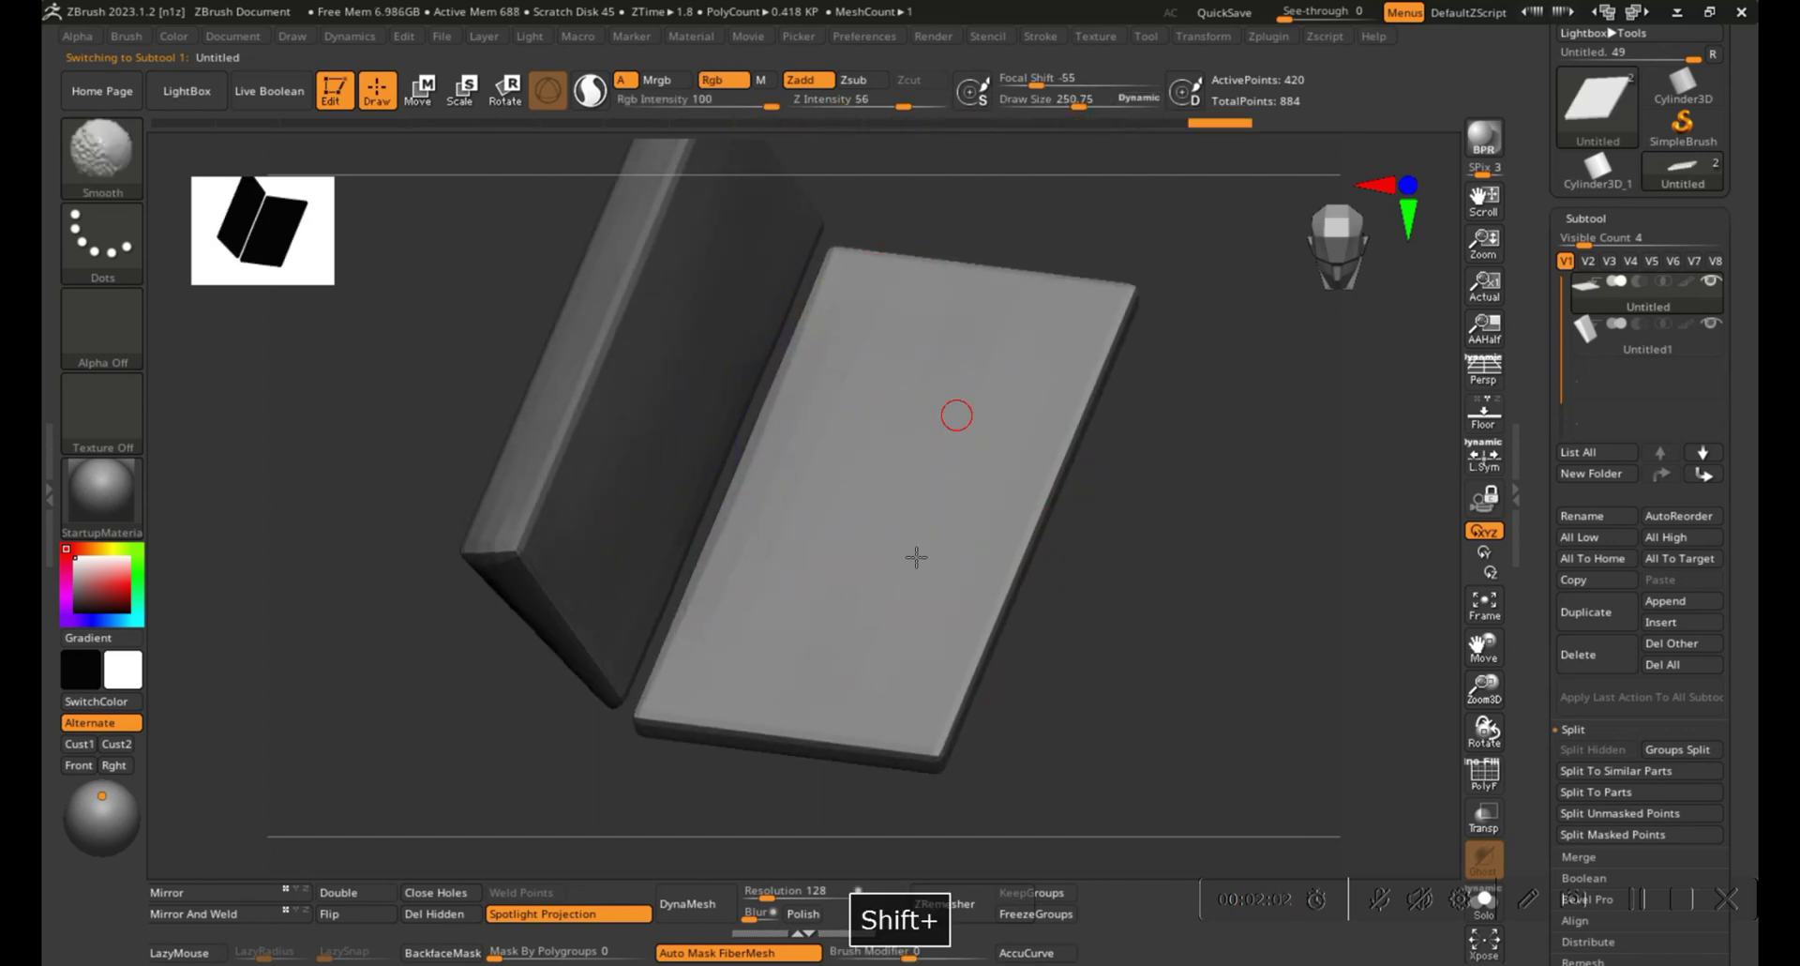
mouse_move(1154, 394)
mouse_down()
mouse_move(1153, 511)
mouse_move(918, 477)
mouse_up()
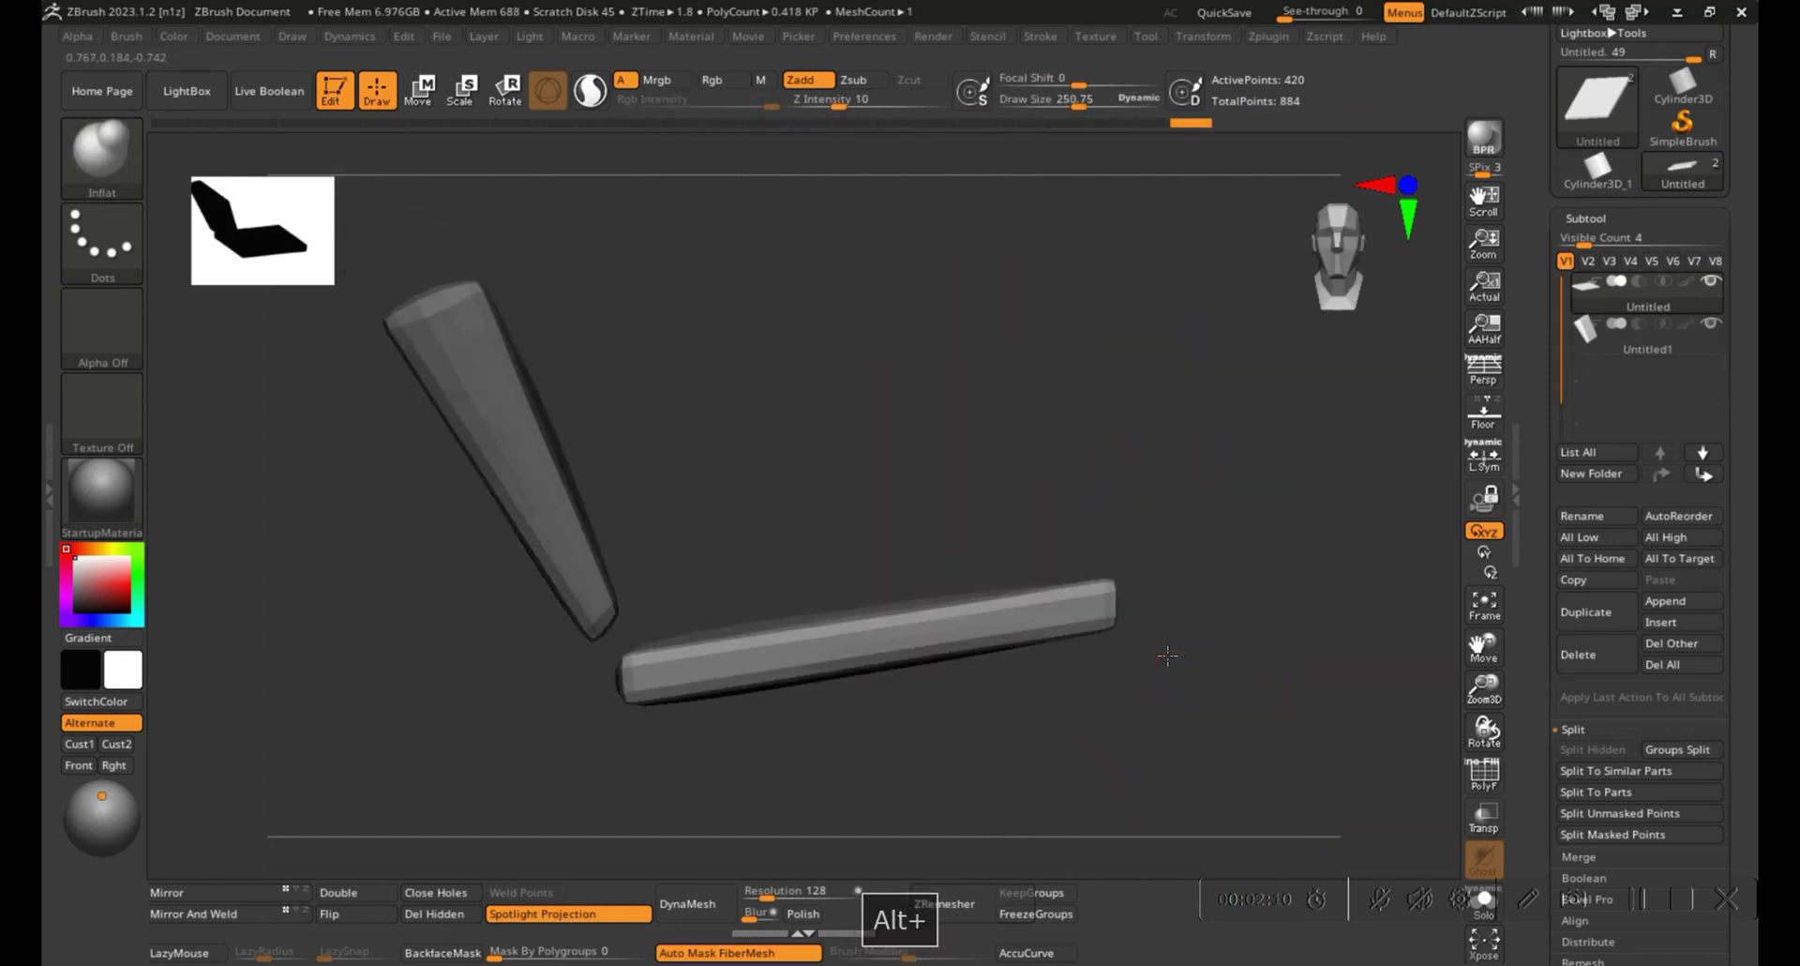
key(s)
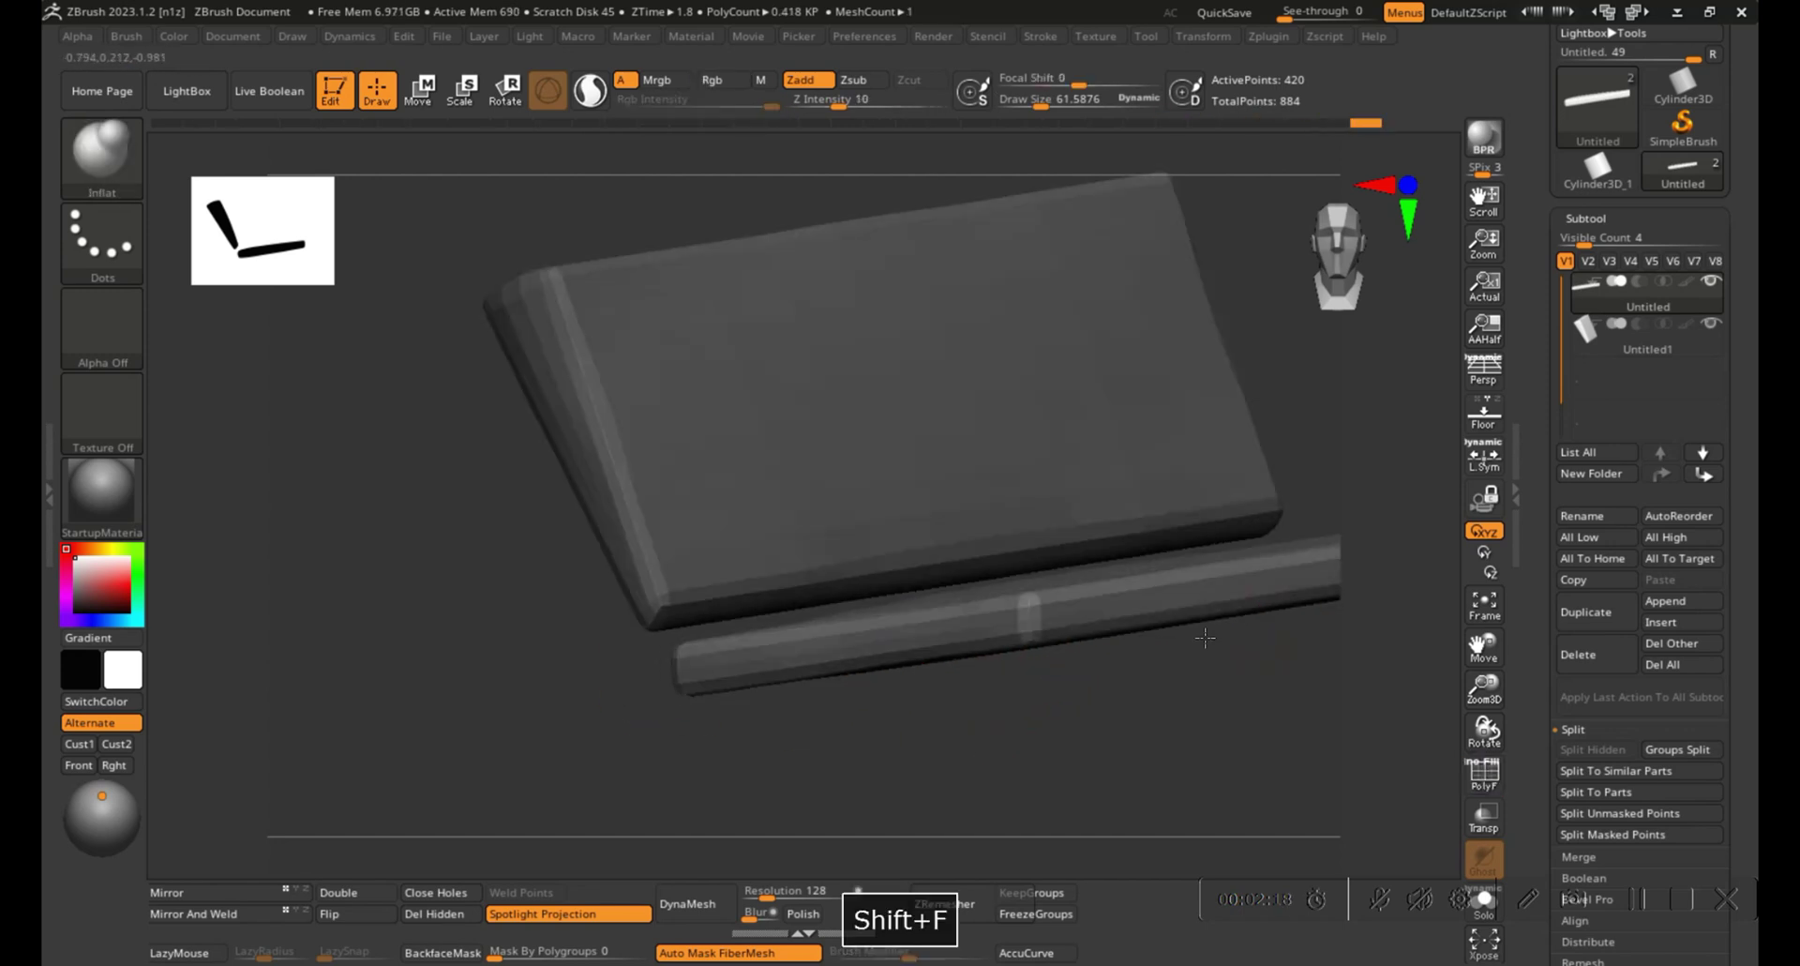
shift+right_drag(843, 656, 711, 684)
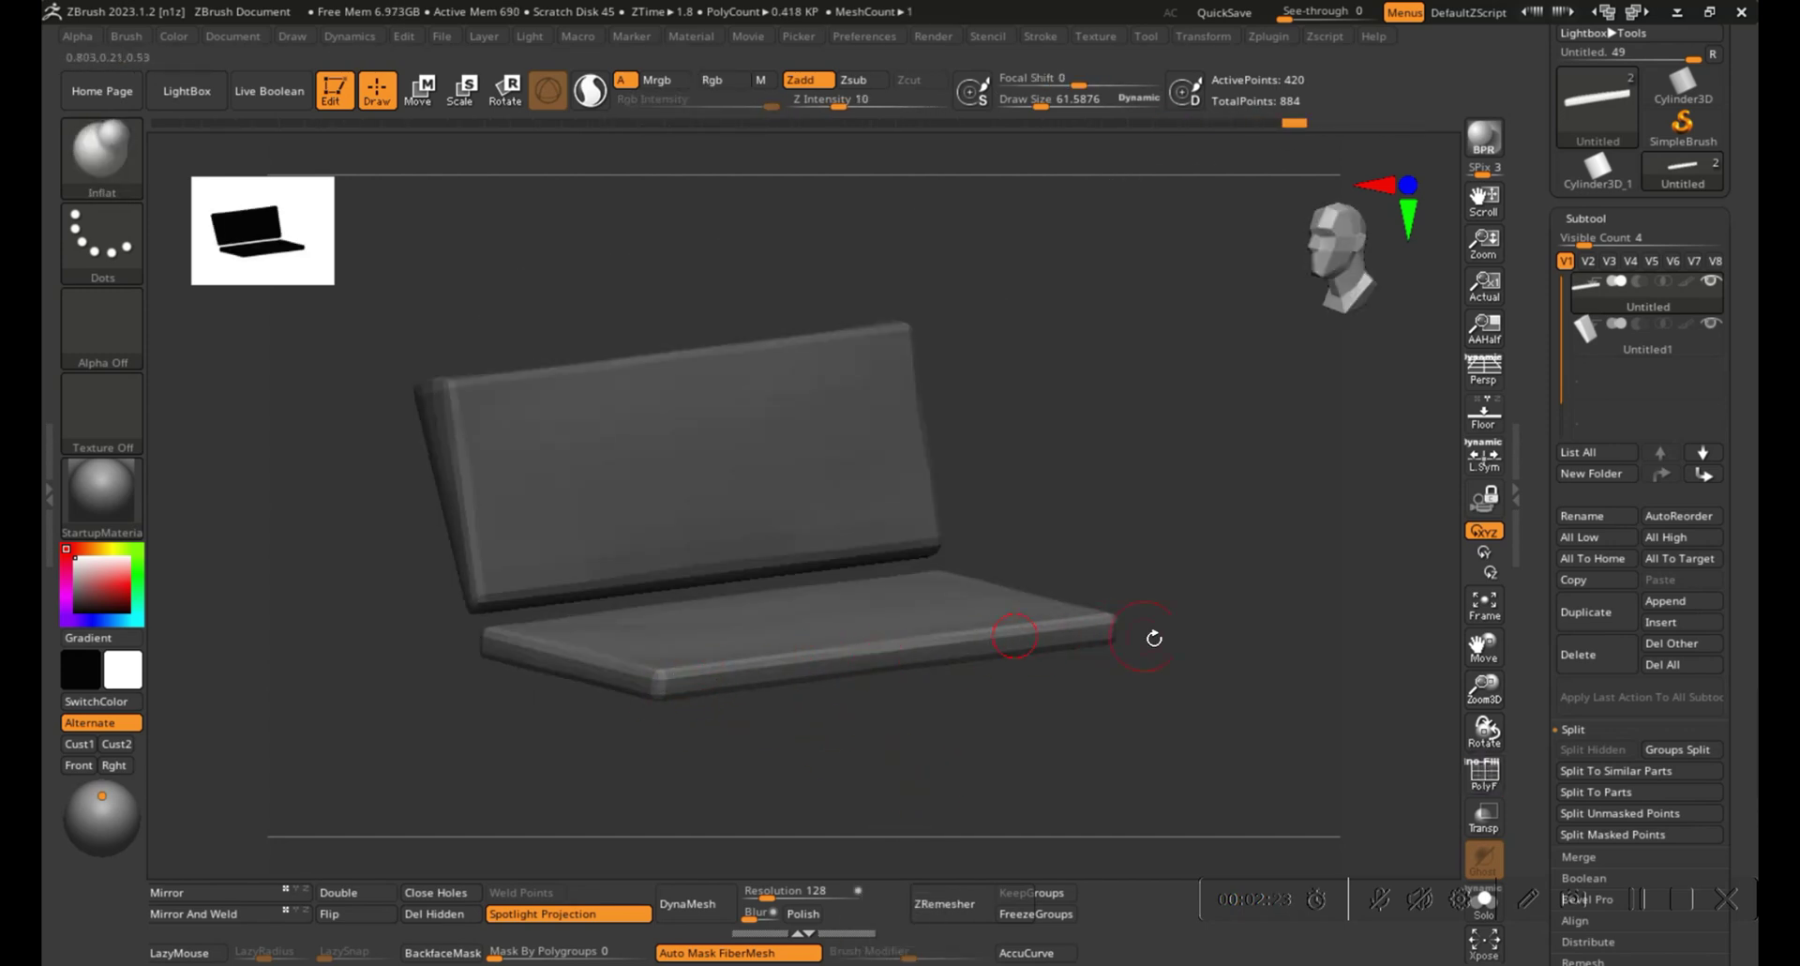
key(s)
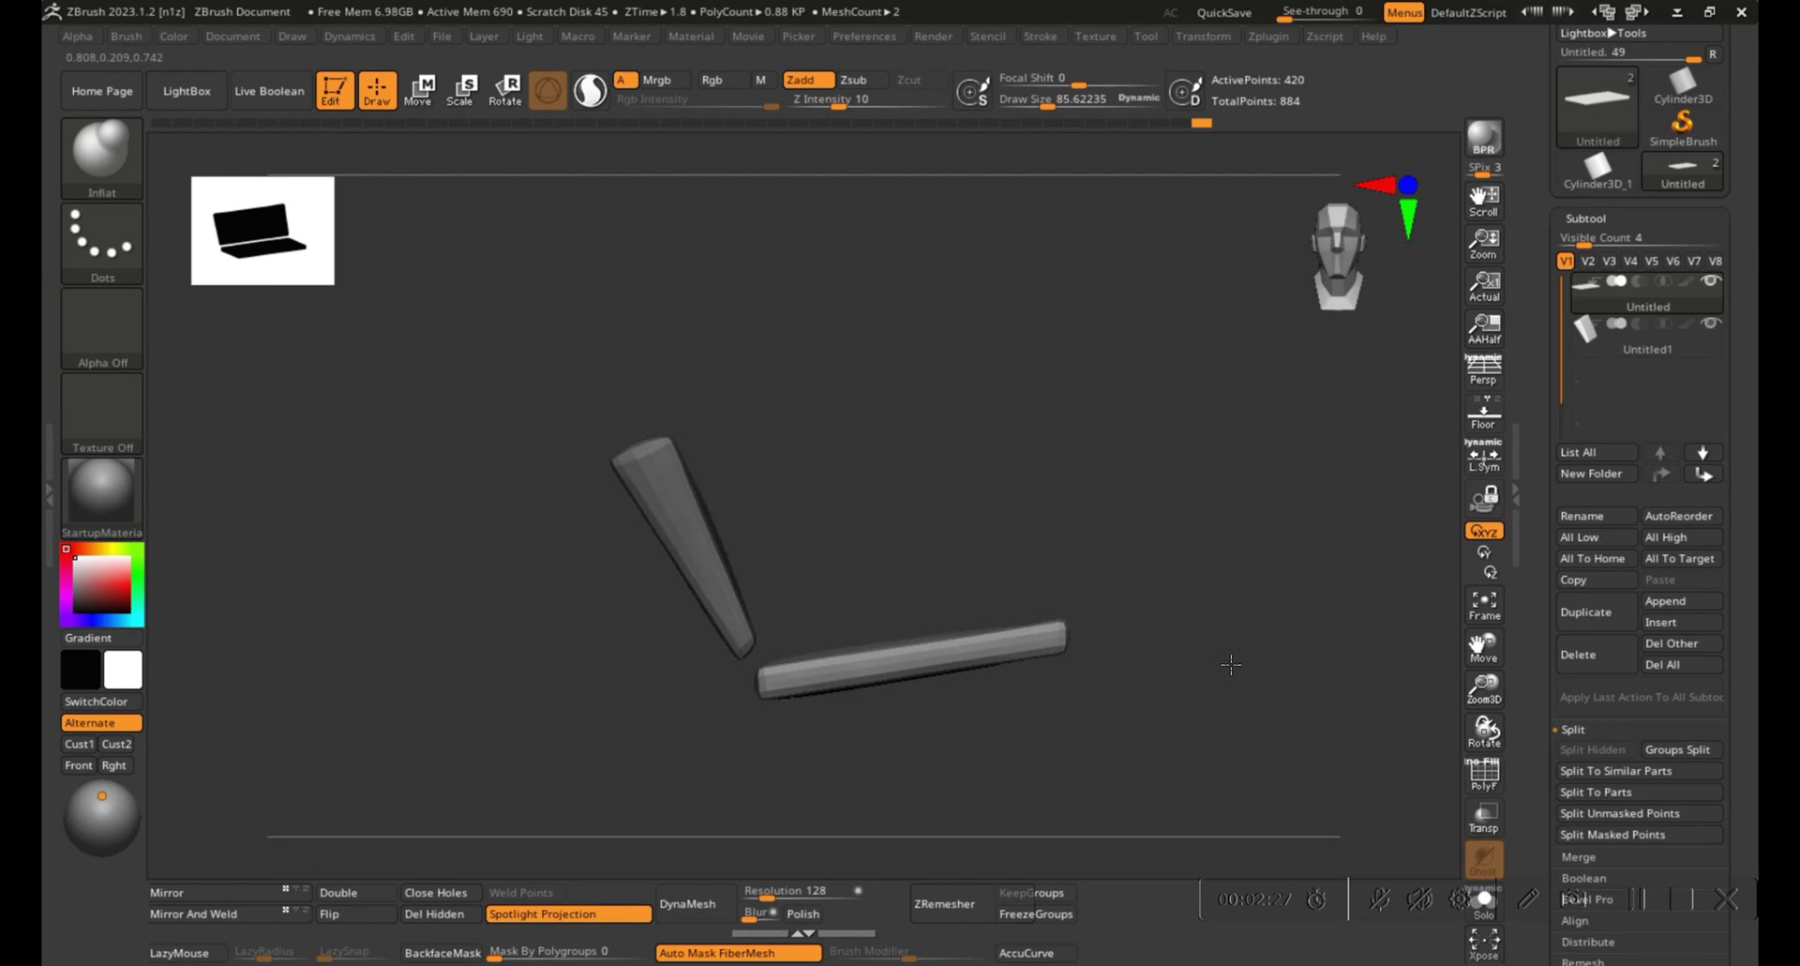
shift+right_drag(1225, 664, 1068, 611)
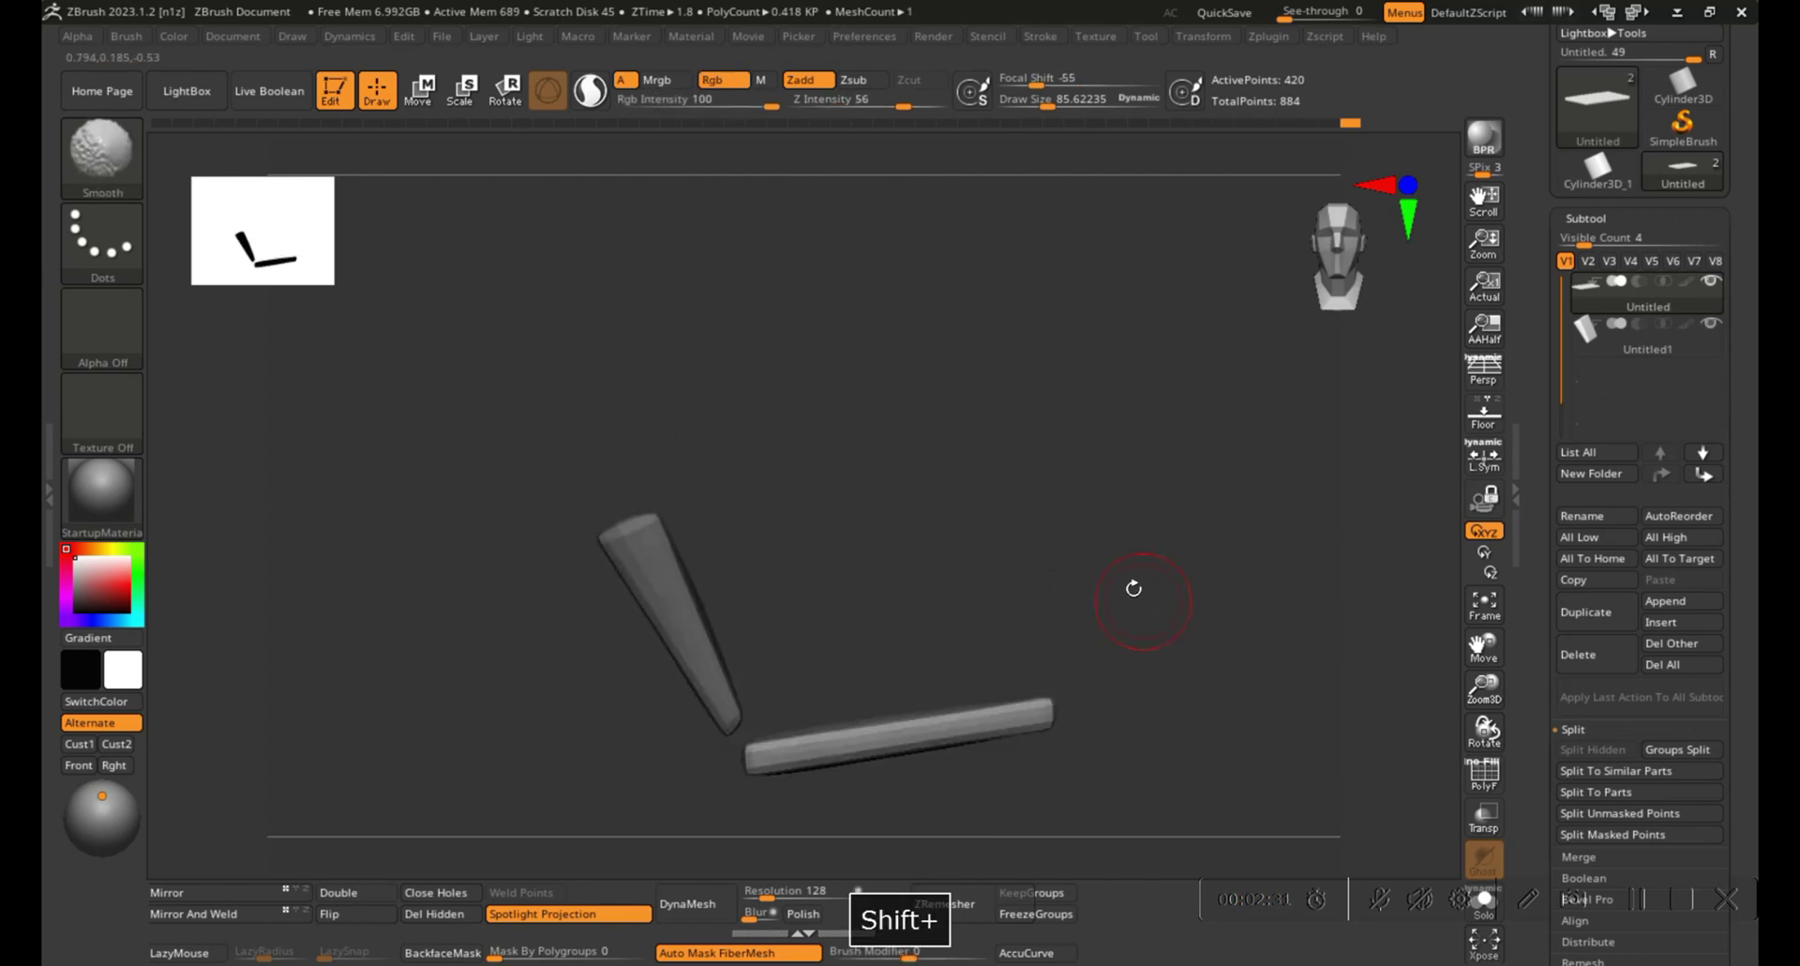
shift+right_drag(1133, 591, 1113, 555)
mouse_move(1113, 554)
ctrl+mouse_down()
mouse_move(956, 627)
mouse_move(726, 630)
mouse_move(675, 699)
ctrl+mouse_up()
key(w)
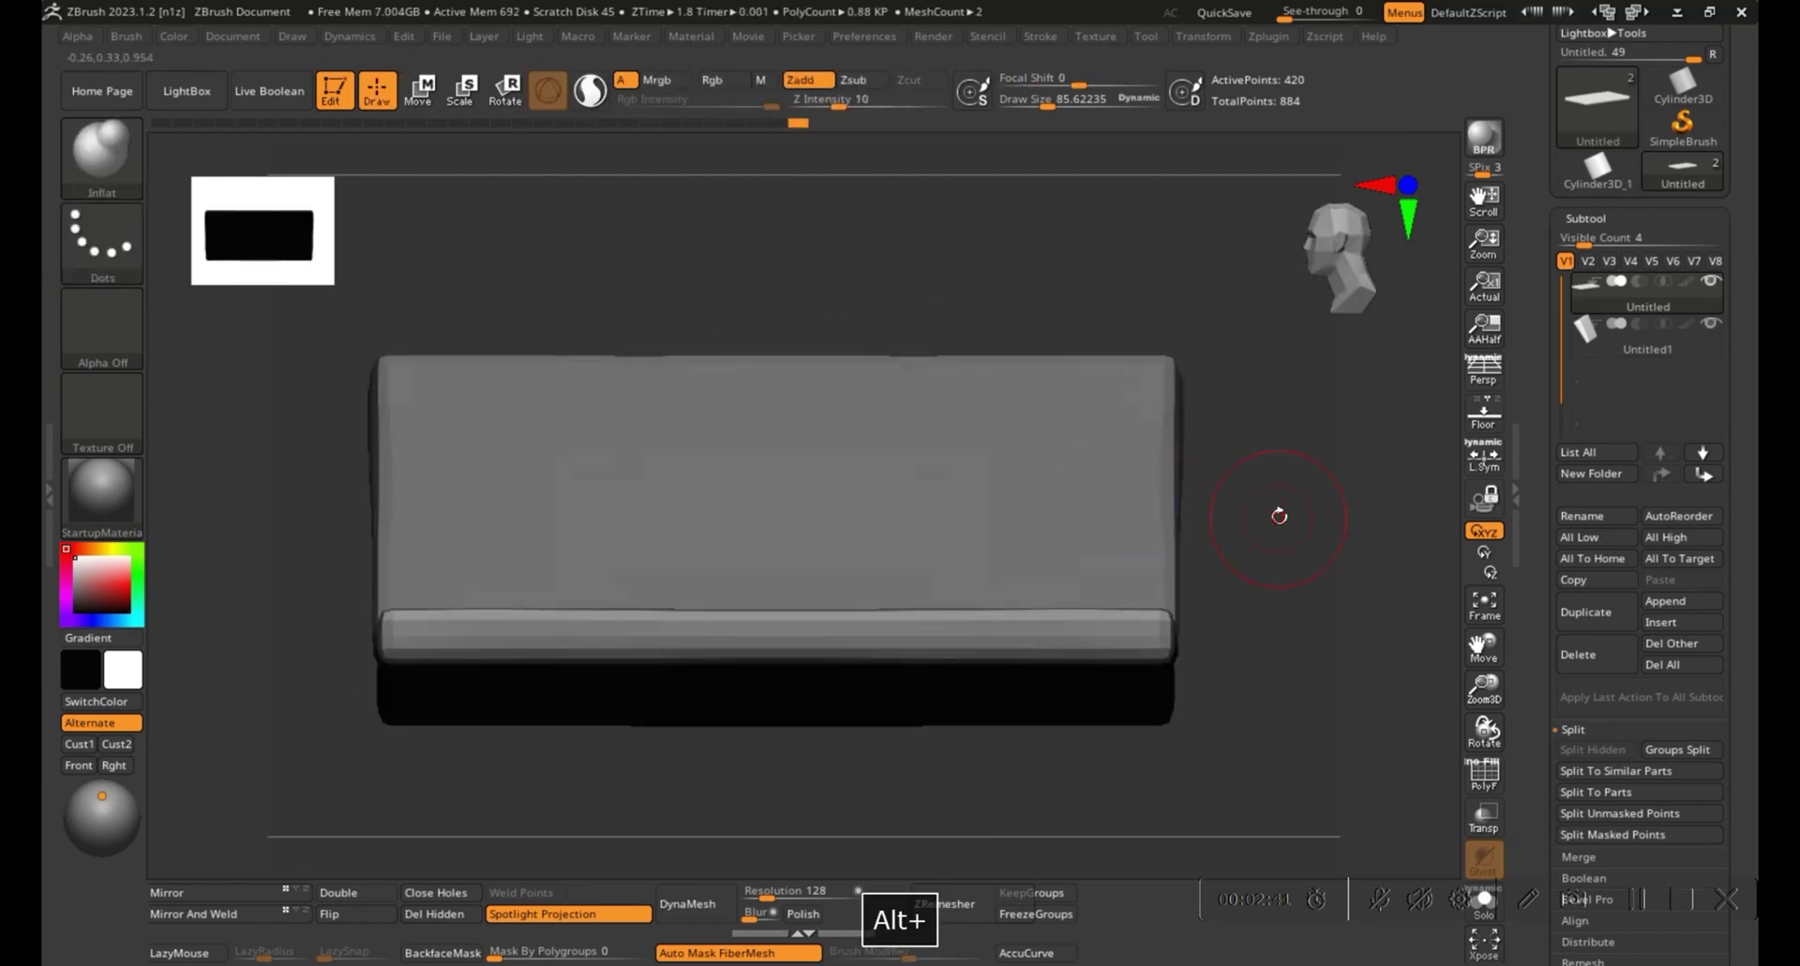
Adjust the seat cushion's side profile with the Move brush at a draw size of about 124 and make the back cushion active.
right_drag(1278, 515, 1137, 696)
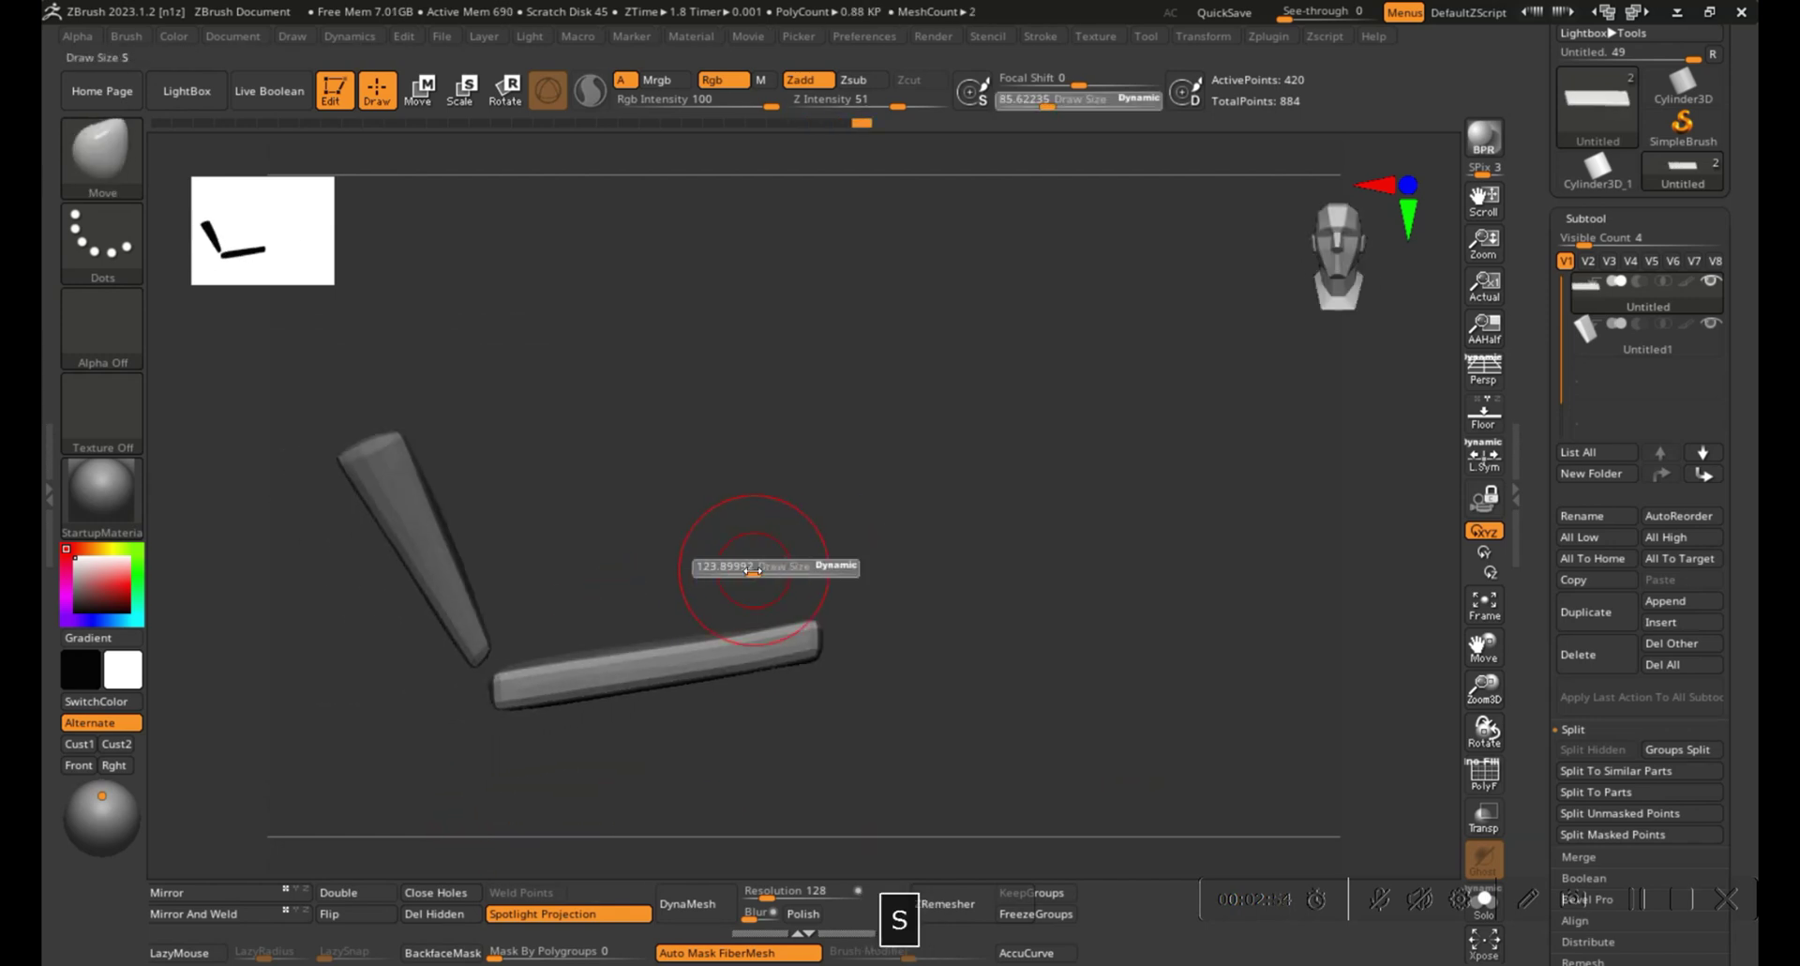
key(shift+f)
drag(656, 553, 713, 544)
alt+drag(750, 511, 787, 539)
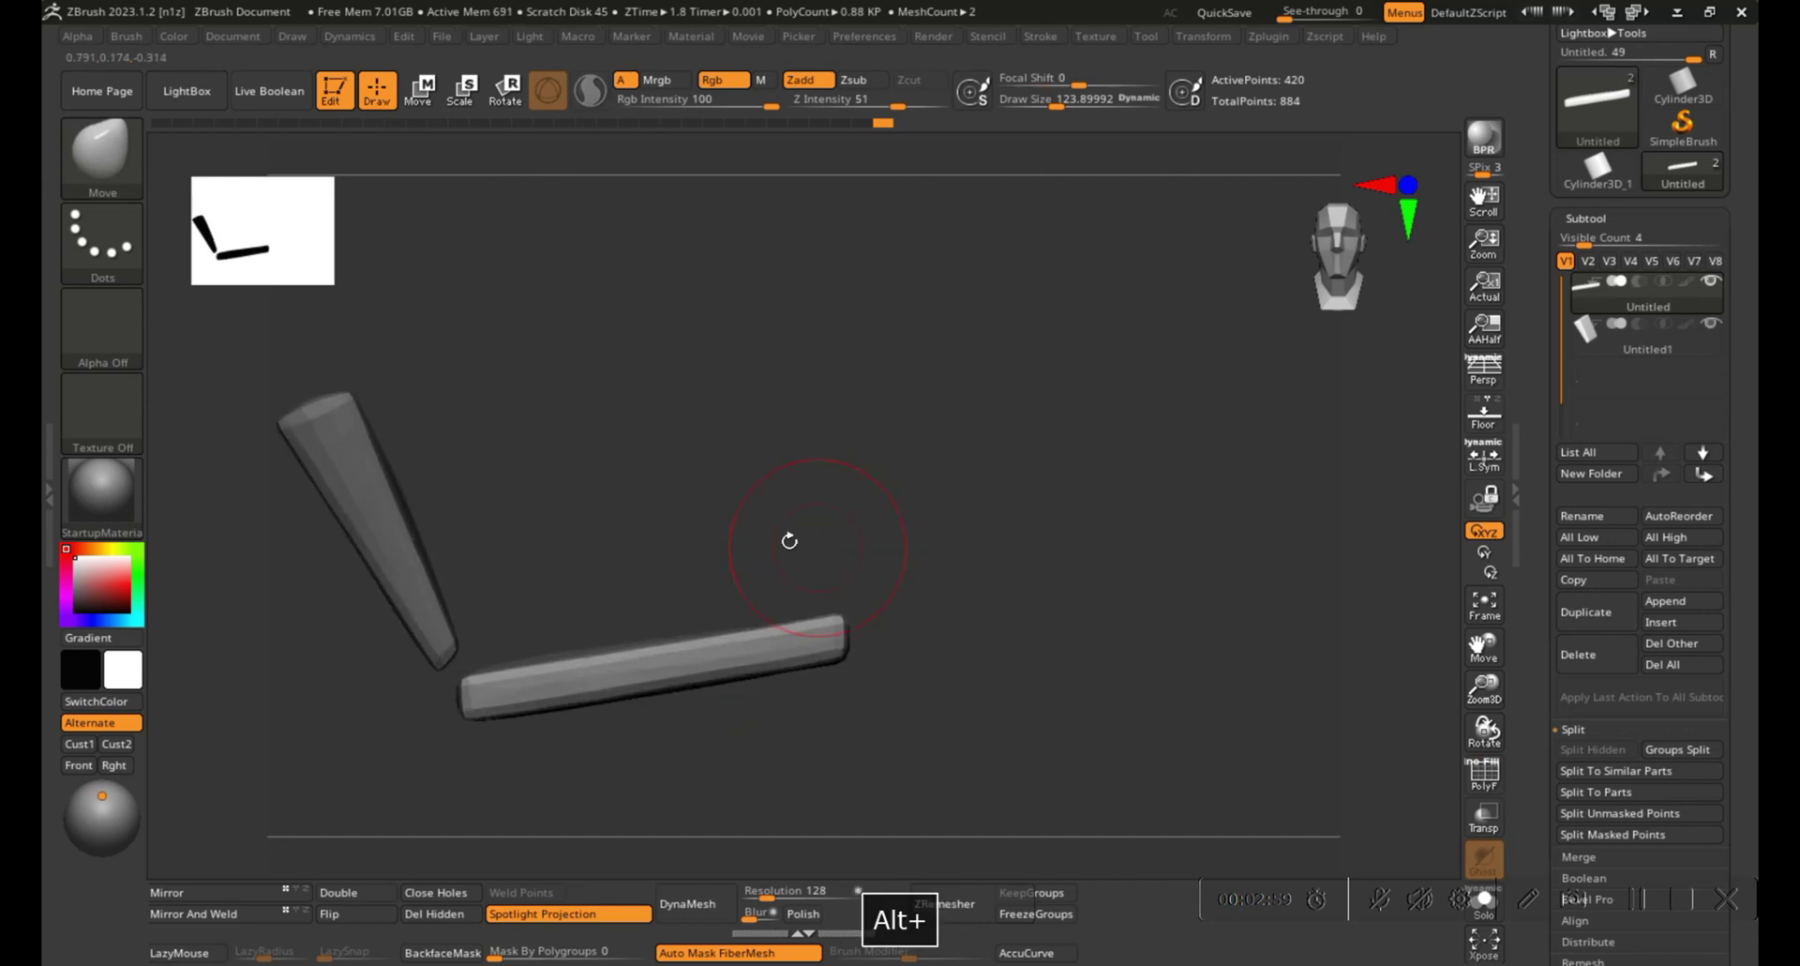
key(shift+f)
mouse_move(638, 541)
alt+mouse_down()
mouse_move(776, 534)
mouse_move(616, 552)
alt+mouse_up()
alt+click(610, 553)
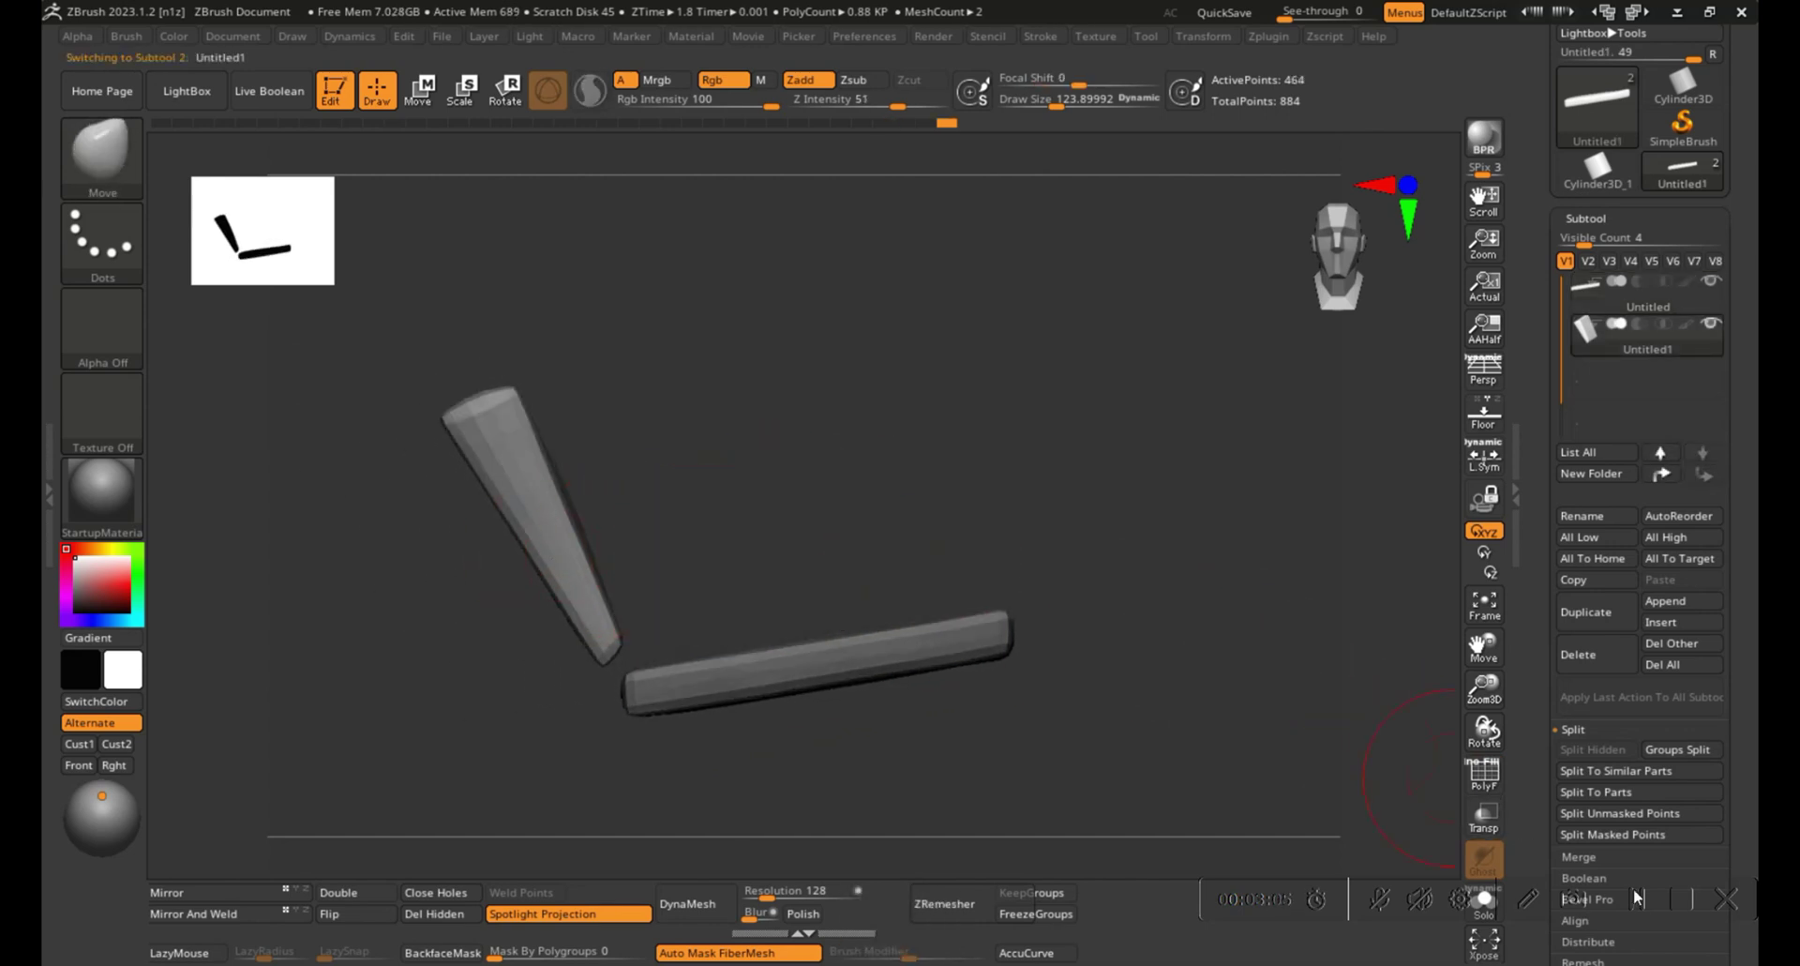
Bring up the chair reference images and keep them always on top beside the cushions.
key(alt+Tab)
key(ctrl+shift+a)
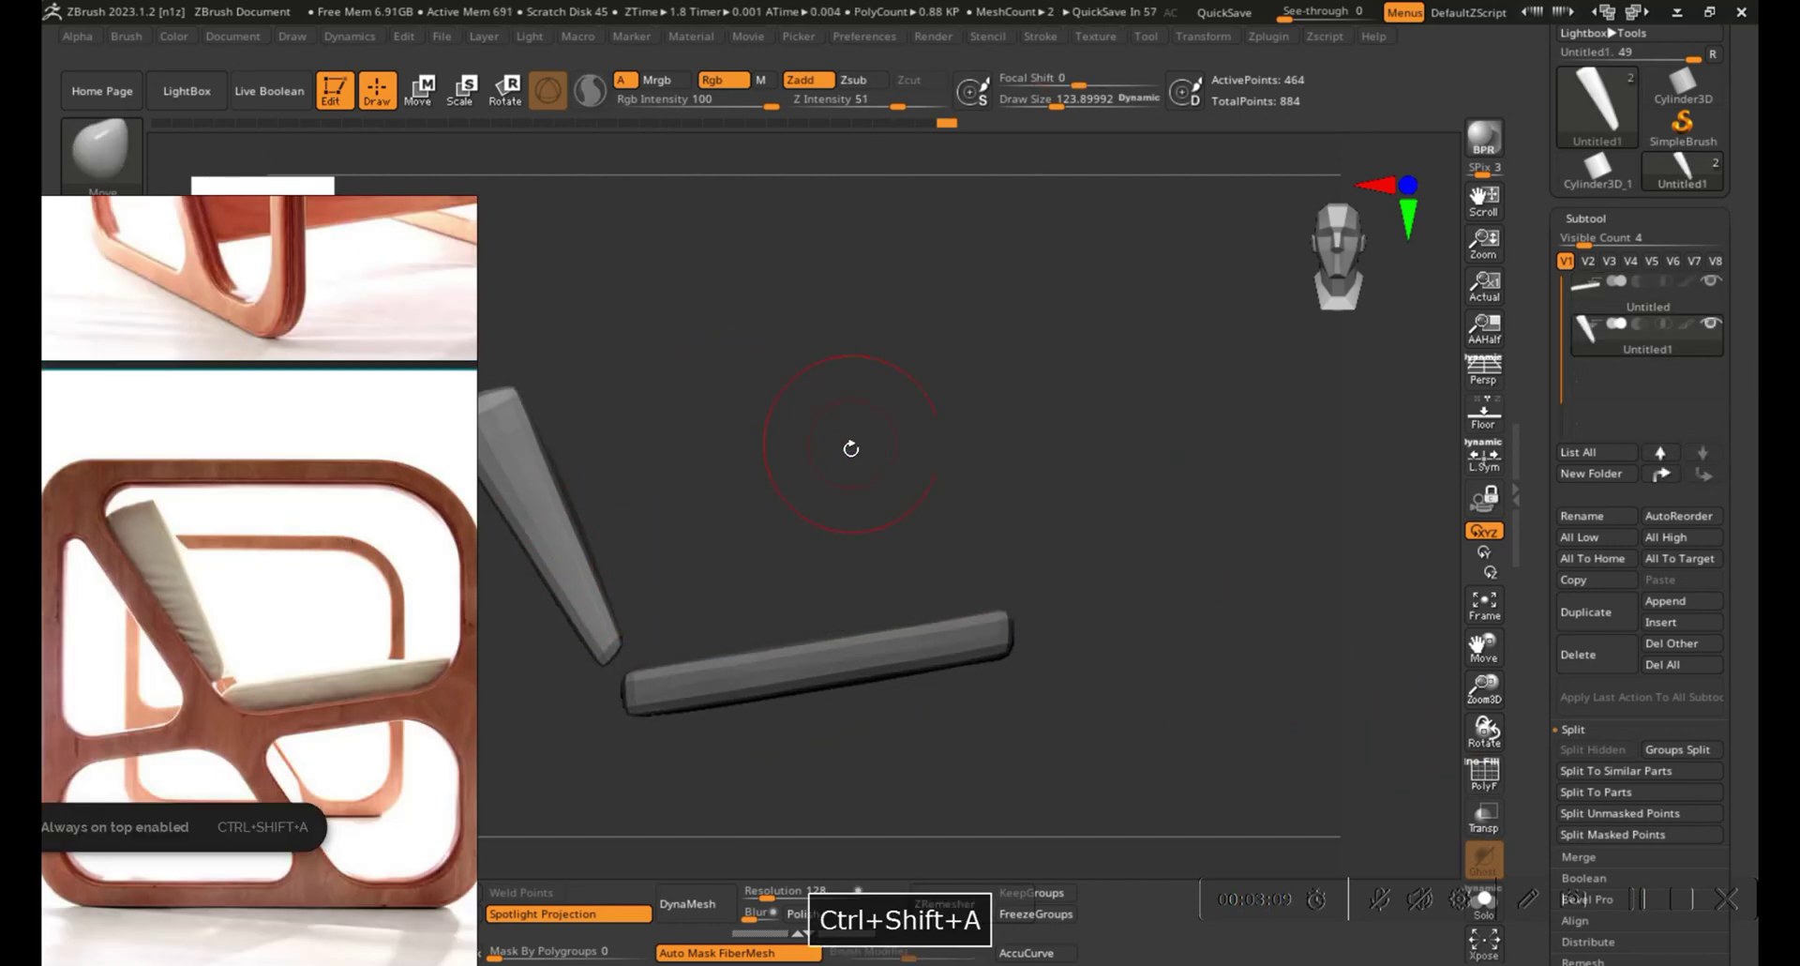
alt+drag(852, 448, 1065, 469)
Convert the back cushion to a DynaMesh at resolution 128.
key(shift+f)
mouse_move(872, 506)
alt+mouse_down()
mouse_move(914, 492)
mouse_move(814, 473)
alt+mouse_up()
click(695, 903)
drag(635, 534, 741, 728)
shift+drag(750, 591, 713, 365)
mouse_move(881, 441)
shift+mouse_down()
mouse_move(832, 406)
mouse_move(940, 646)
mouse_move(940, 581)
shift+mouse_up()
drag(939, 581, 1001, 542)
key(f)
alt+drag(657, 543, 1032, 549)
shift+drag(1031, 550, 867, 550)
alt+drag(957, 499, 1028, 418)
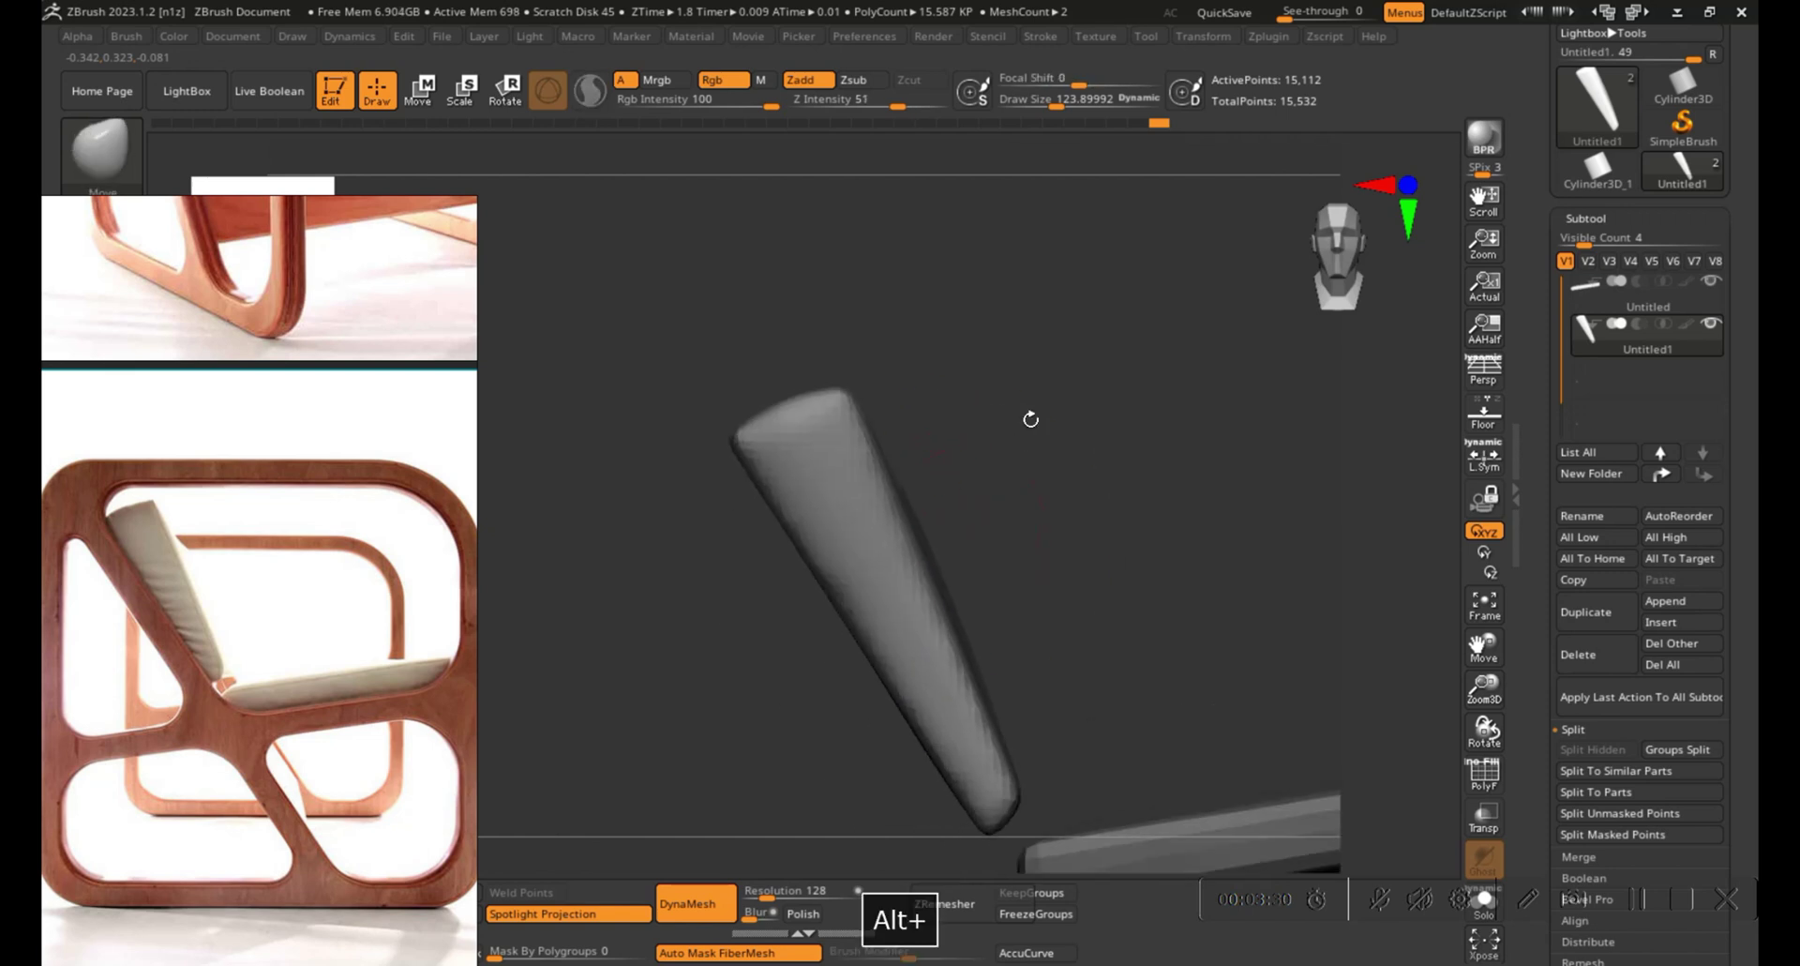
Set the DynaMesh resolution to 256 and remesh the back cushion.
key(s)
drag(784, 450, 773, 450)
alt+drag(1071, 544, 1048, 455)
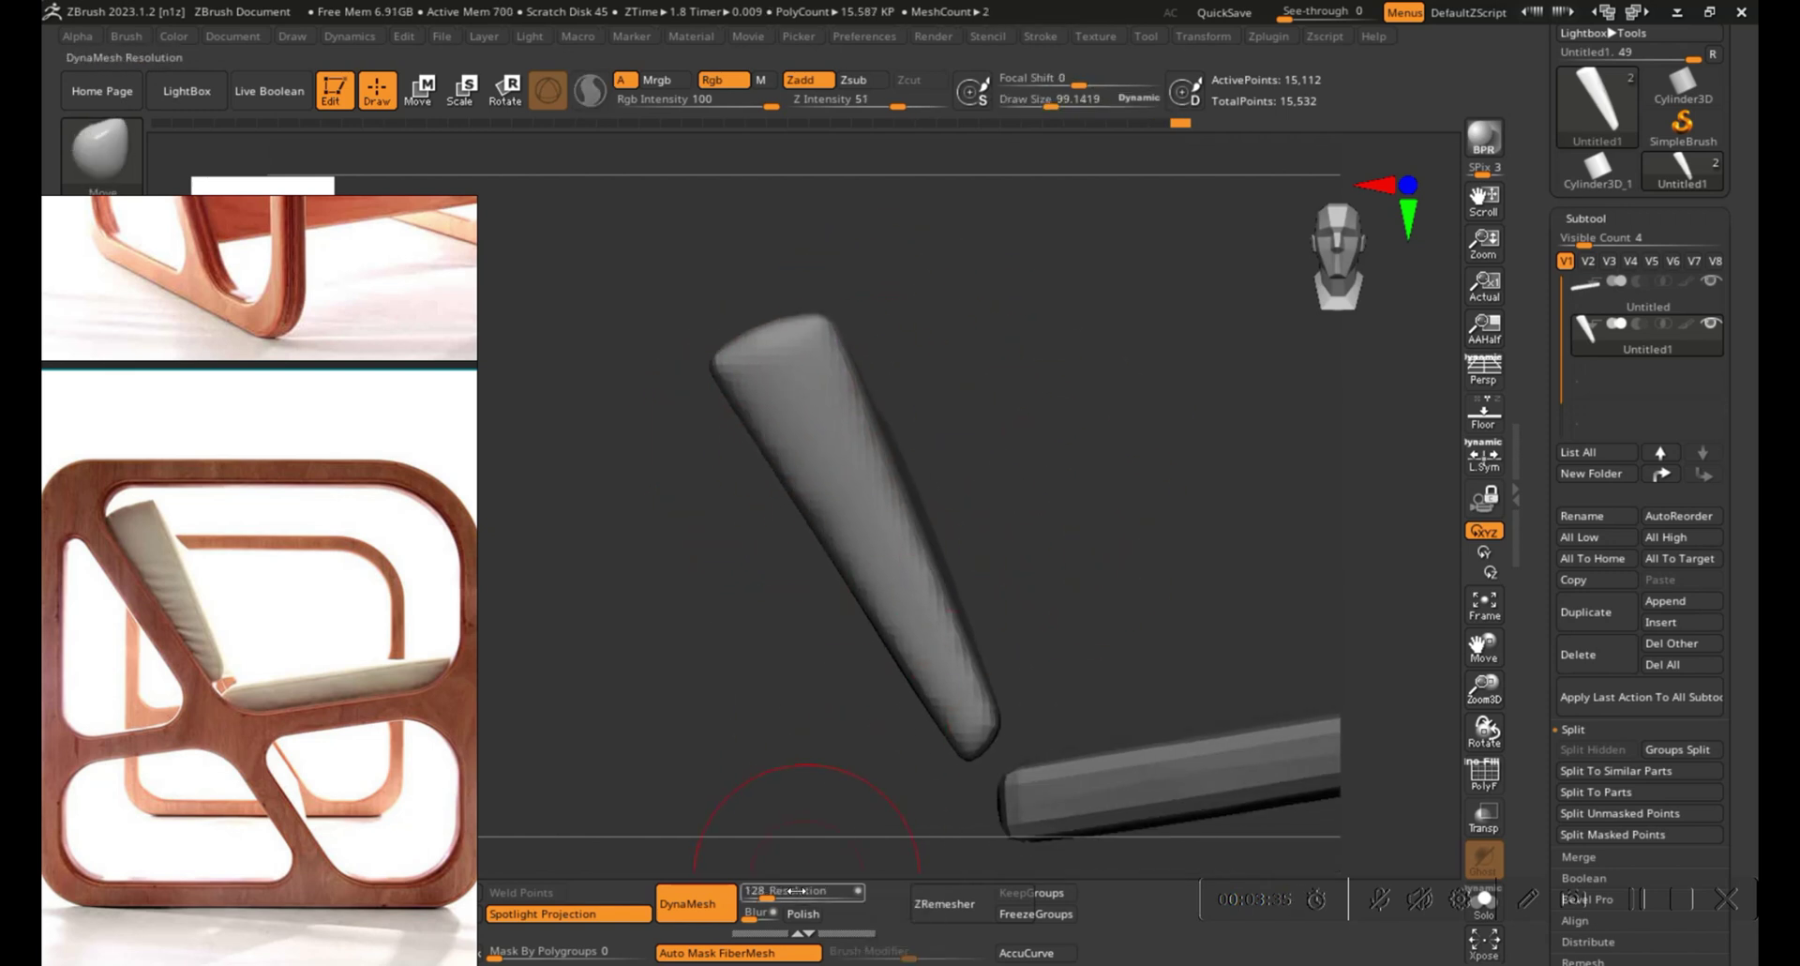
text(256)
key(Return)
ctrl+drag(813, 825, 760, 723)
key(shift+f)
key(shift+f)
Carve fabric creases into the lower end of the back cushion's side with the DamStandard brush at draw sizes of about 30 and 21.
key(b)
key(d)
key(s)
key(s)
mouse_move(1005, 390)
mouse_down()
mouse_move(964, 392)
mouse_move(1013, 412)
mouse_up()
alt+right_drag(1012, 413, 973, 538)
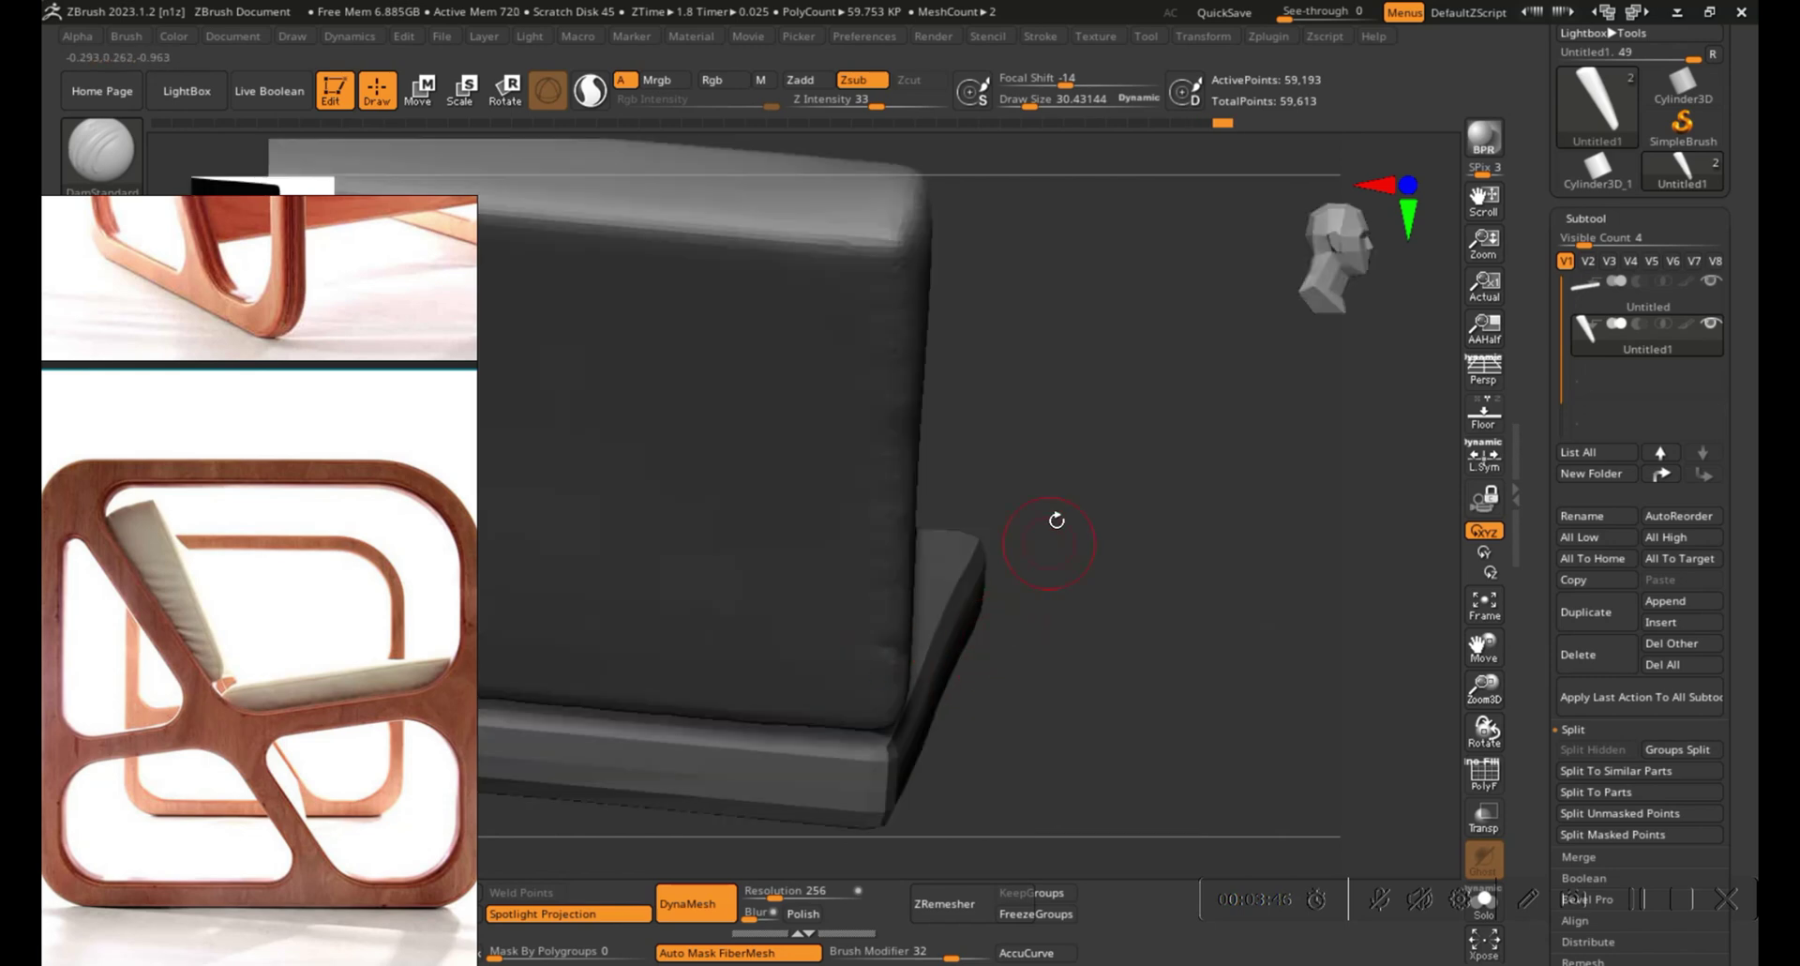
key(s)
drag(895, 649, 884, 651)
mouse_move(884, 650)
right_down()
mouse_move(916, 648)
mouse_move(1081, 507)
mouse_move(899, 669)
right_up()
alt+right_drag(900, 670, 1100, 581)
drag(934, 662, 1009, 665)
right_drag(1050, 690, 957, 687)
Nudge the lower side creases of the back cushion with the Move brush at a draw size of about 30.
key(2)
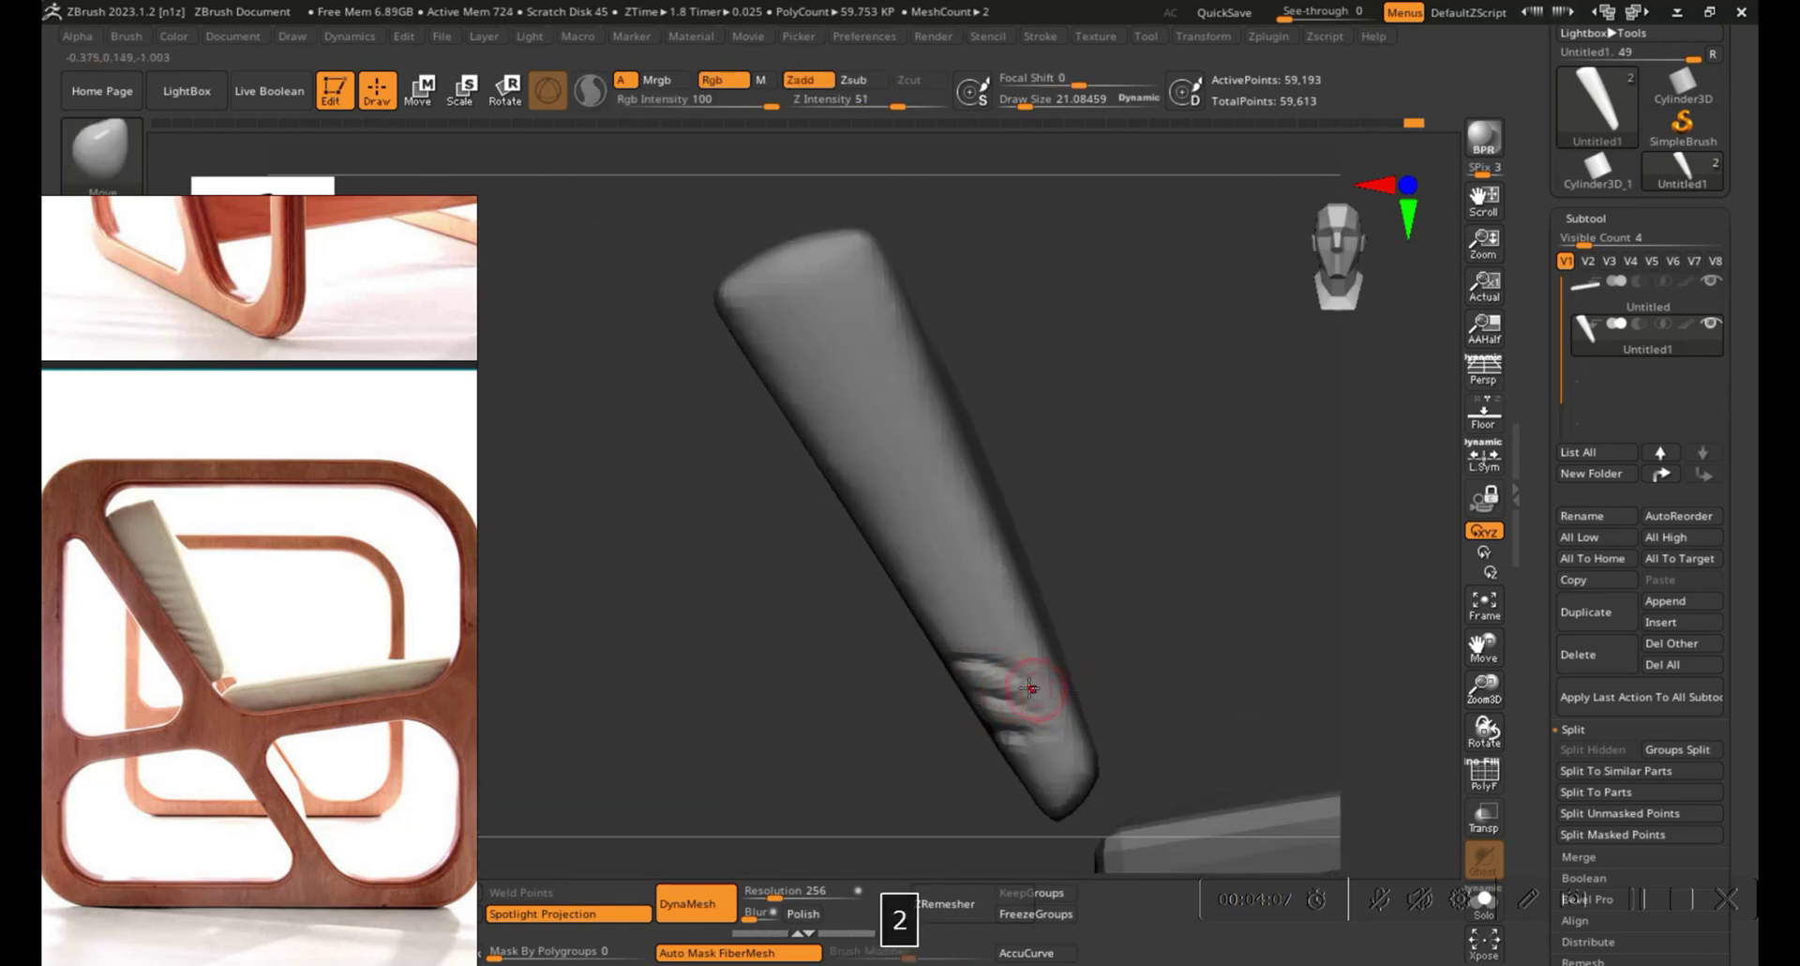
key(s)
drag(982, 667, 992, 667)
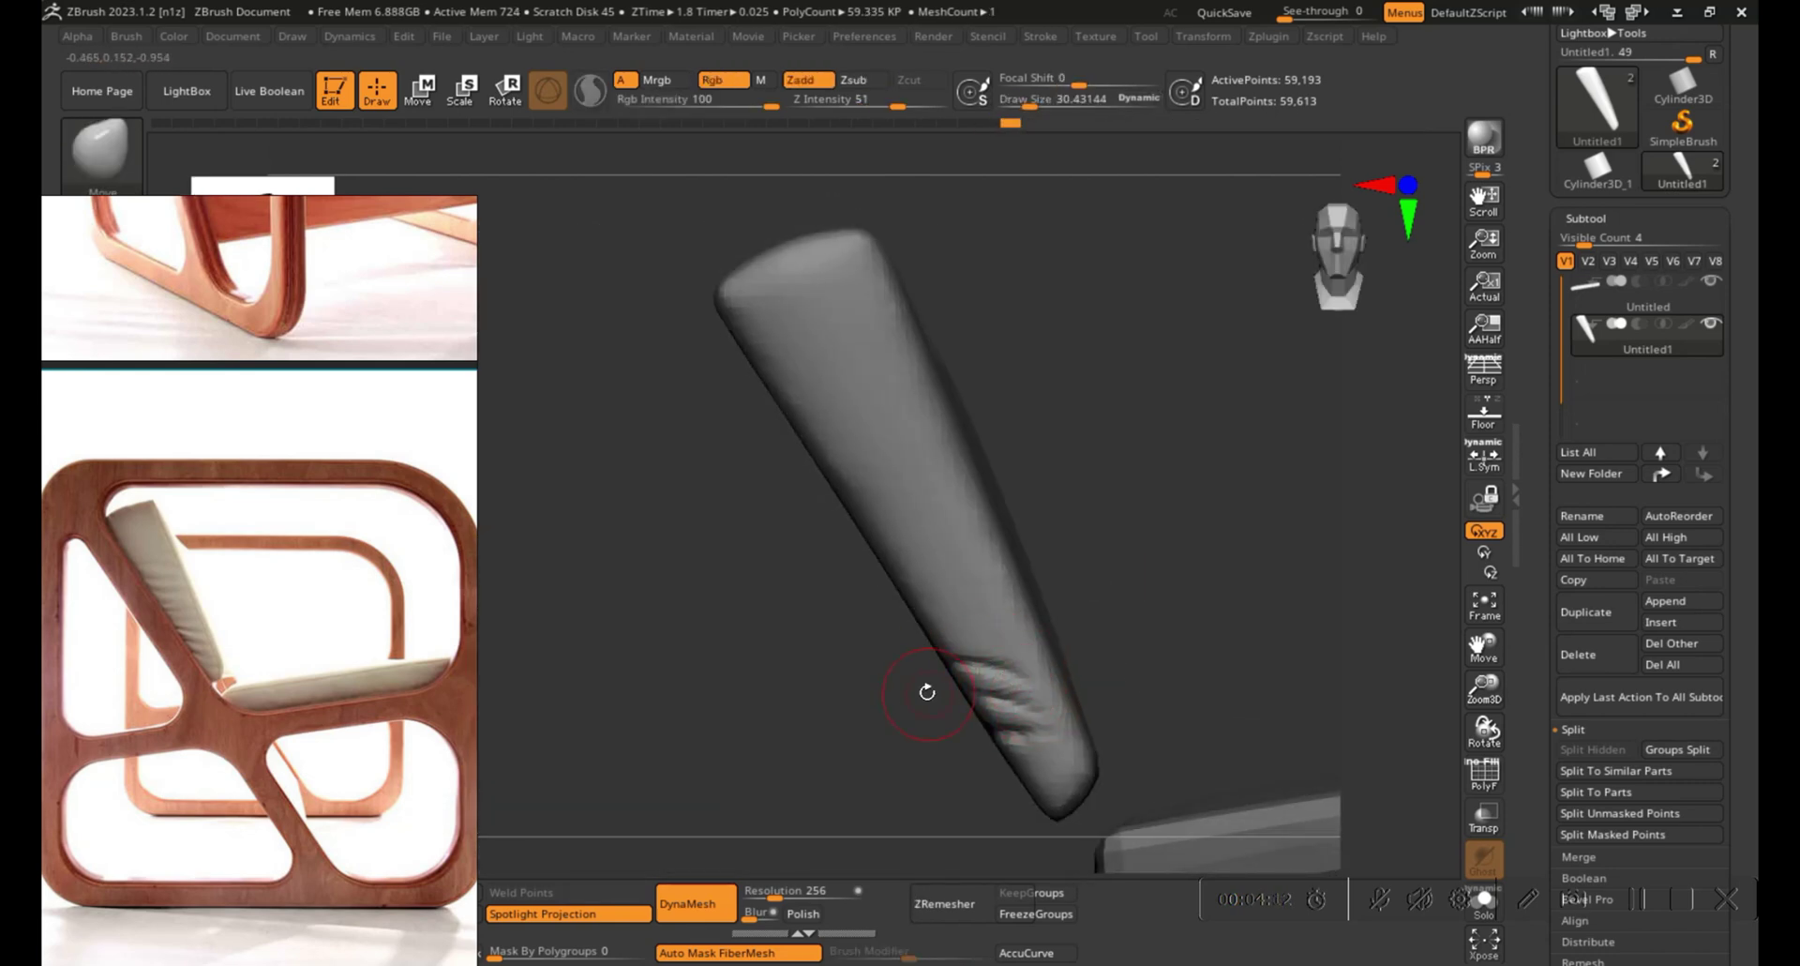
alt+right_drag(927, 692, 942, 710)
Carve more creases up the back cushion's side with the DamStandard brush at a draw size of about 25.5.
key(1)
key(s)
drag(892, 708, 885, 708)
alt+right_drag(945, 745, 940, 739)
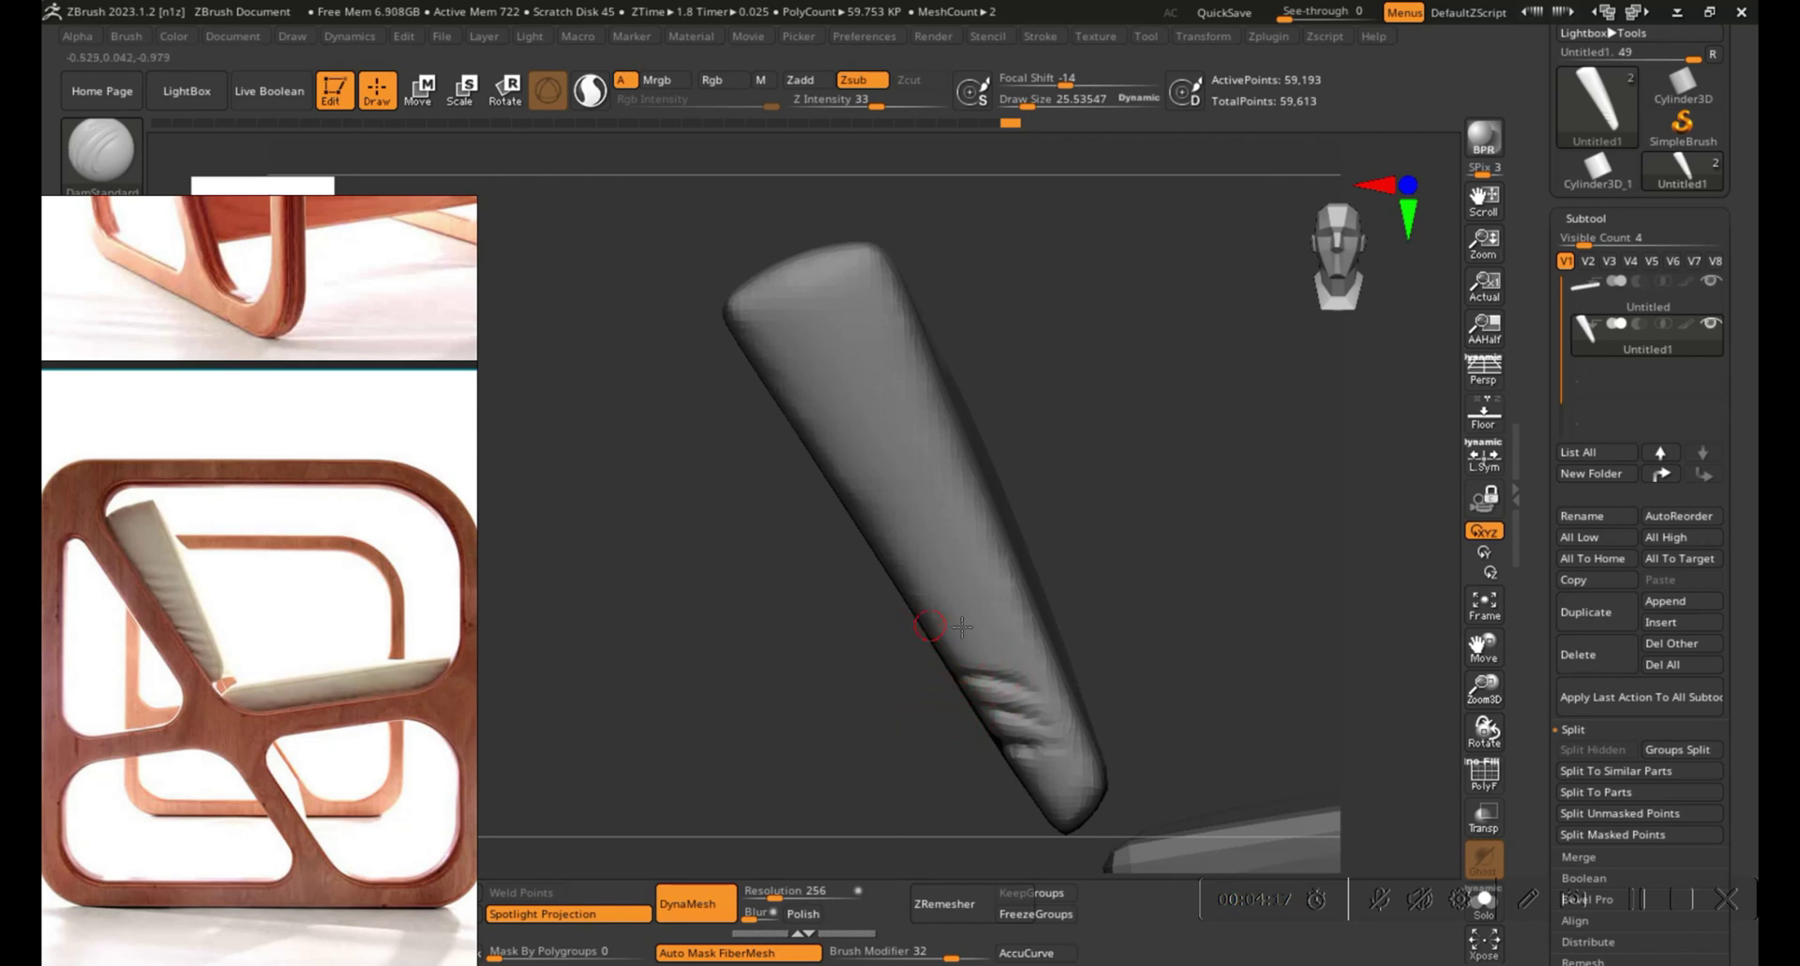
alt+right_drag(1022, 626, 1082, 538)
right_drag(918, 642, 945, 609)
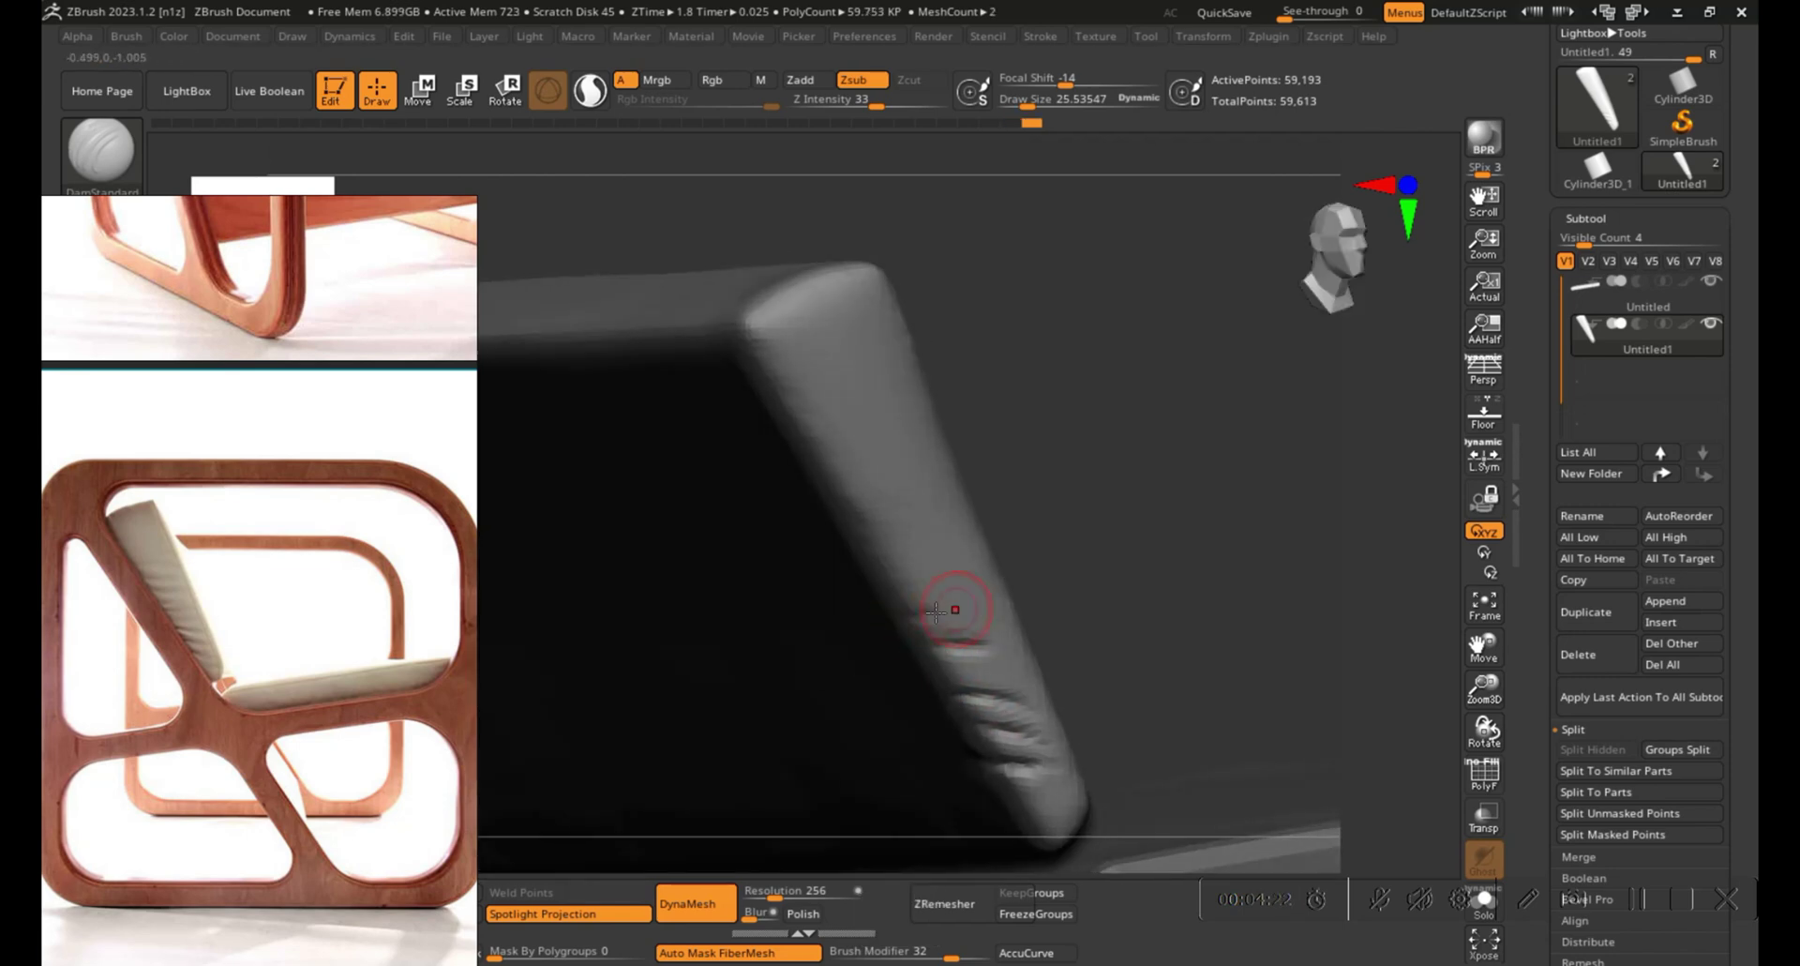
drag(946, 610, 911, 614)
mouse_move(910, 614)
right_down()
mouse_move(848, 688)
mouse_move(881, 613)
right_up()
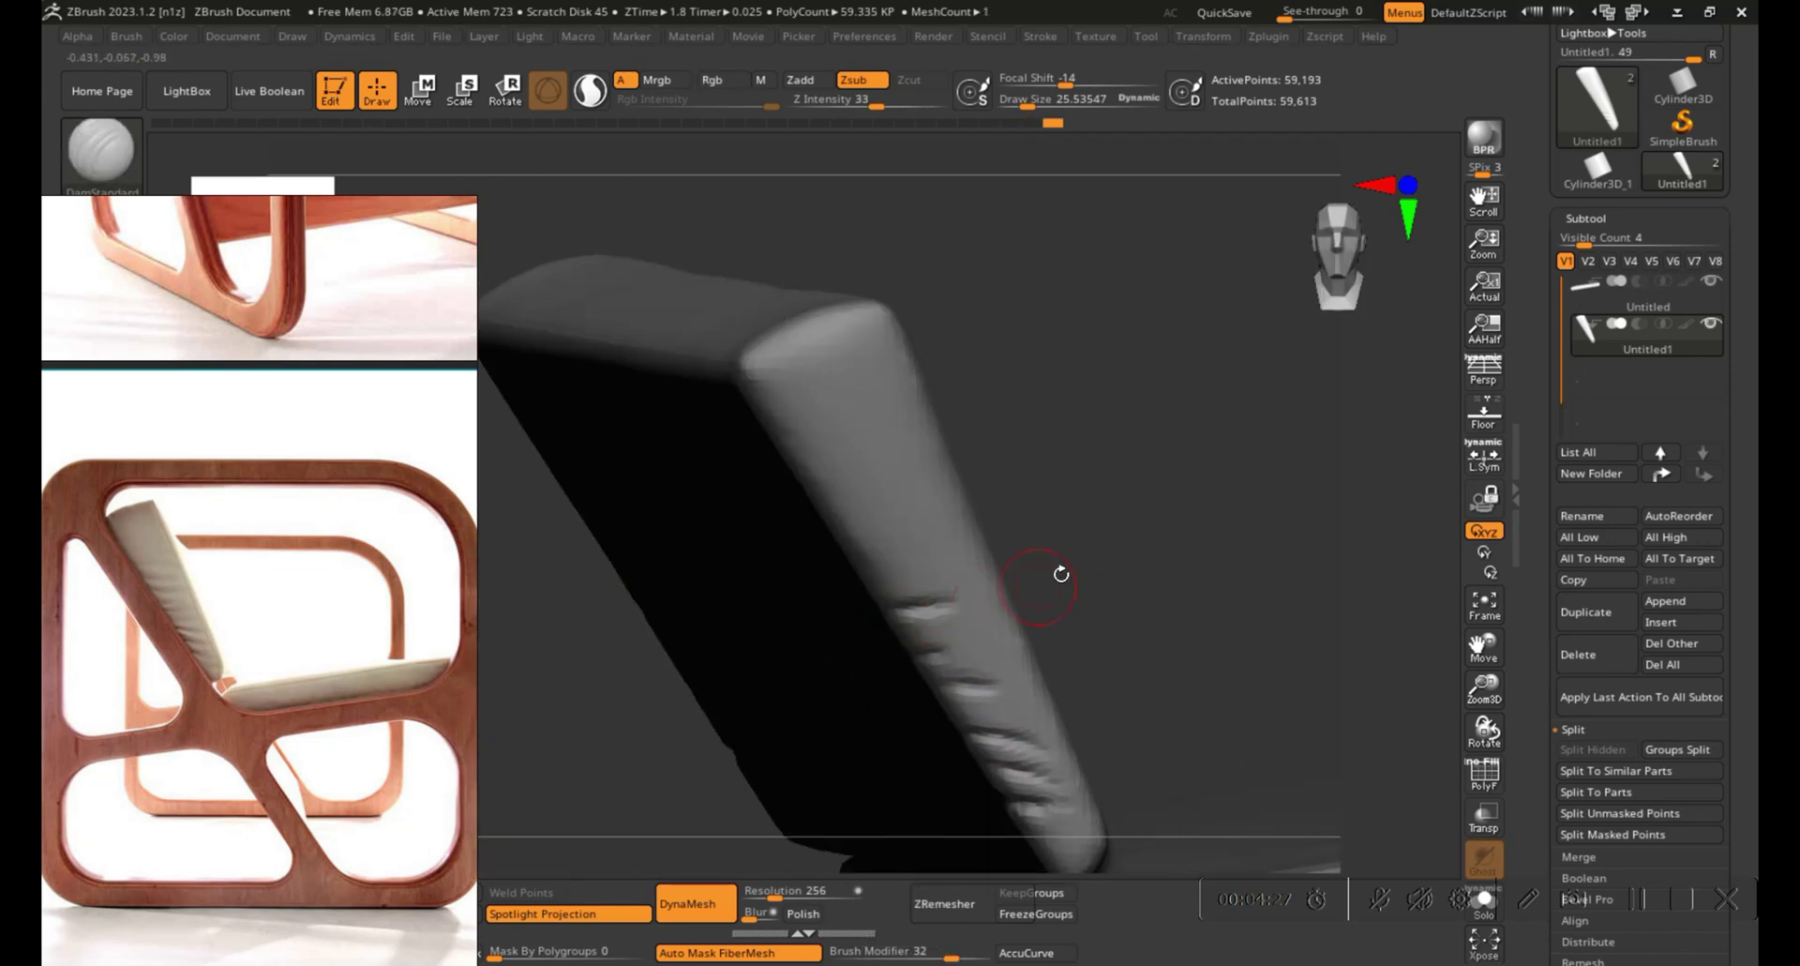
Continue the DamStandard creases towards the cushion's upper side and curve them onto its rear face.
right_drag(1060, 574, 891, 647)
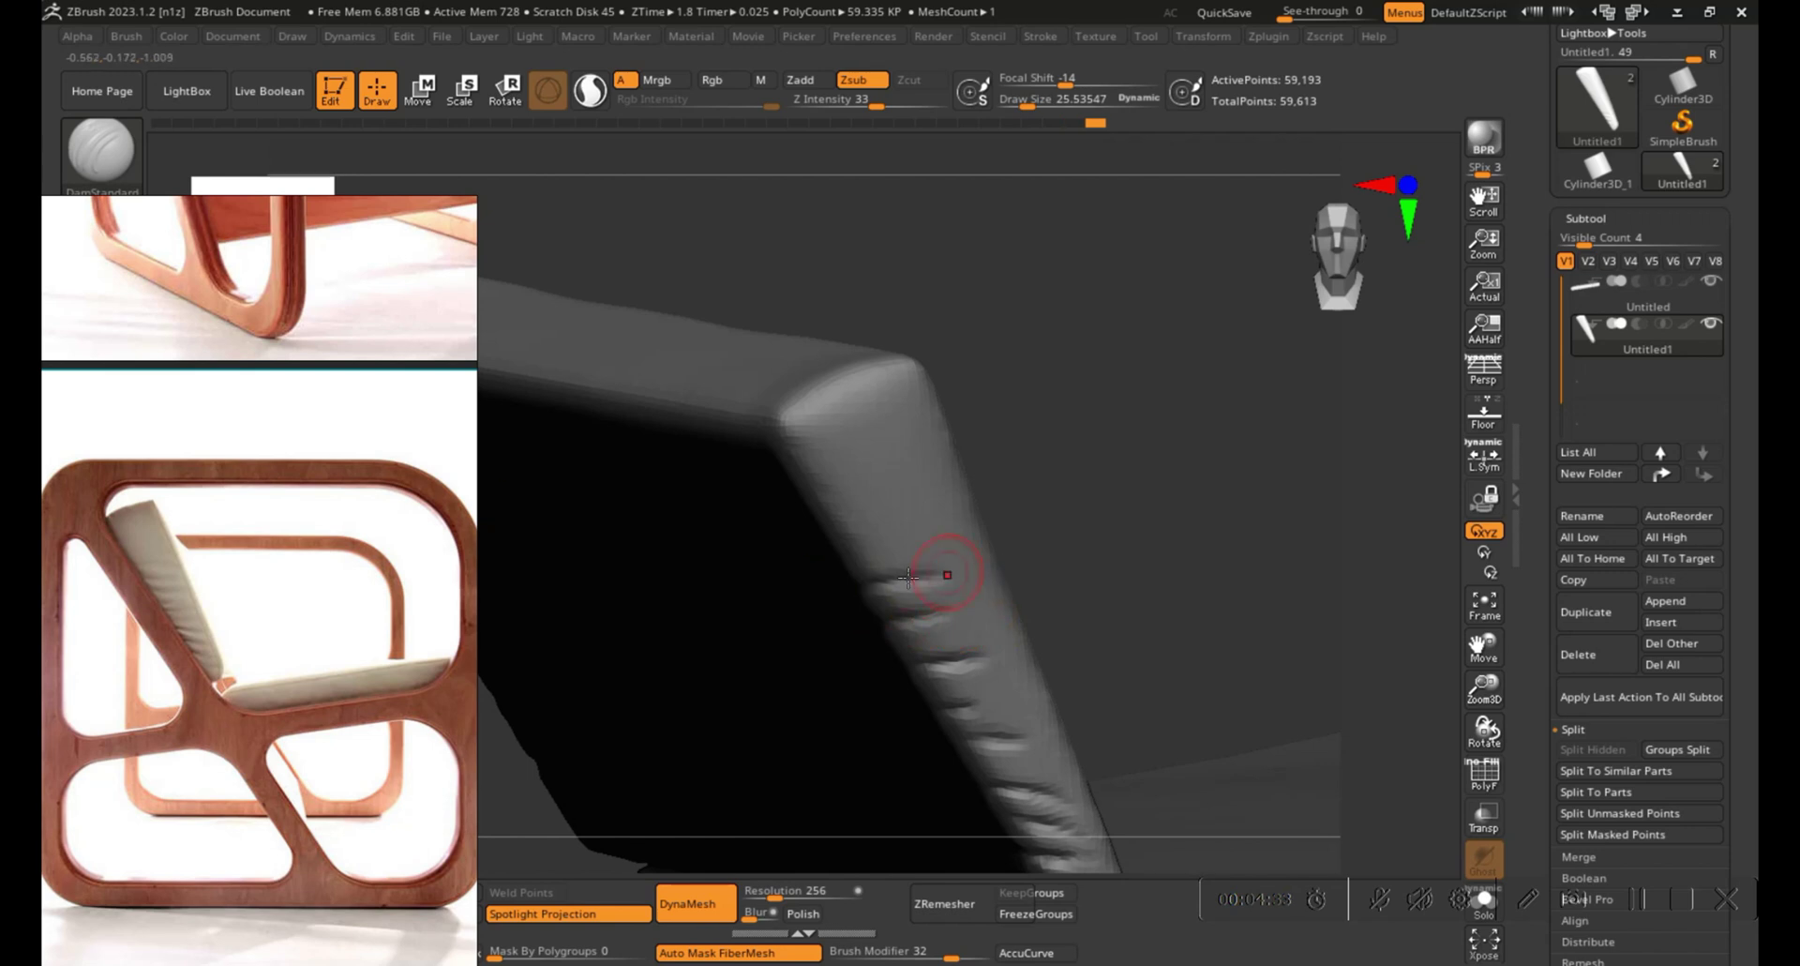
right_drag(909, 576, 953, 620)
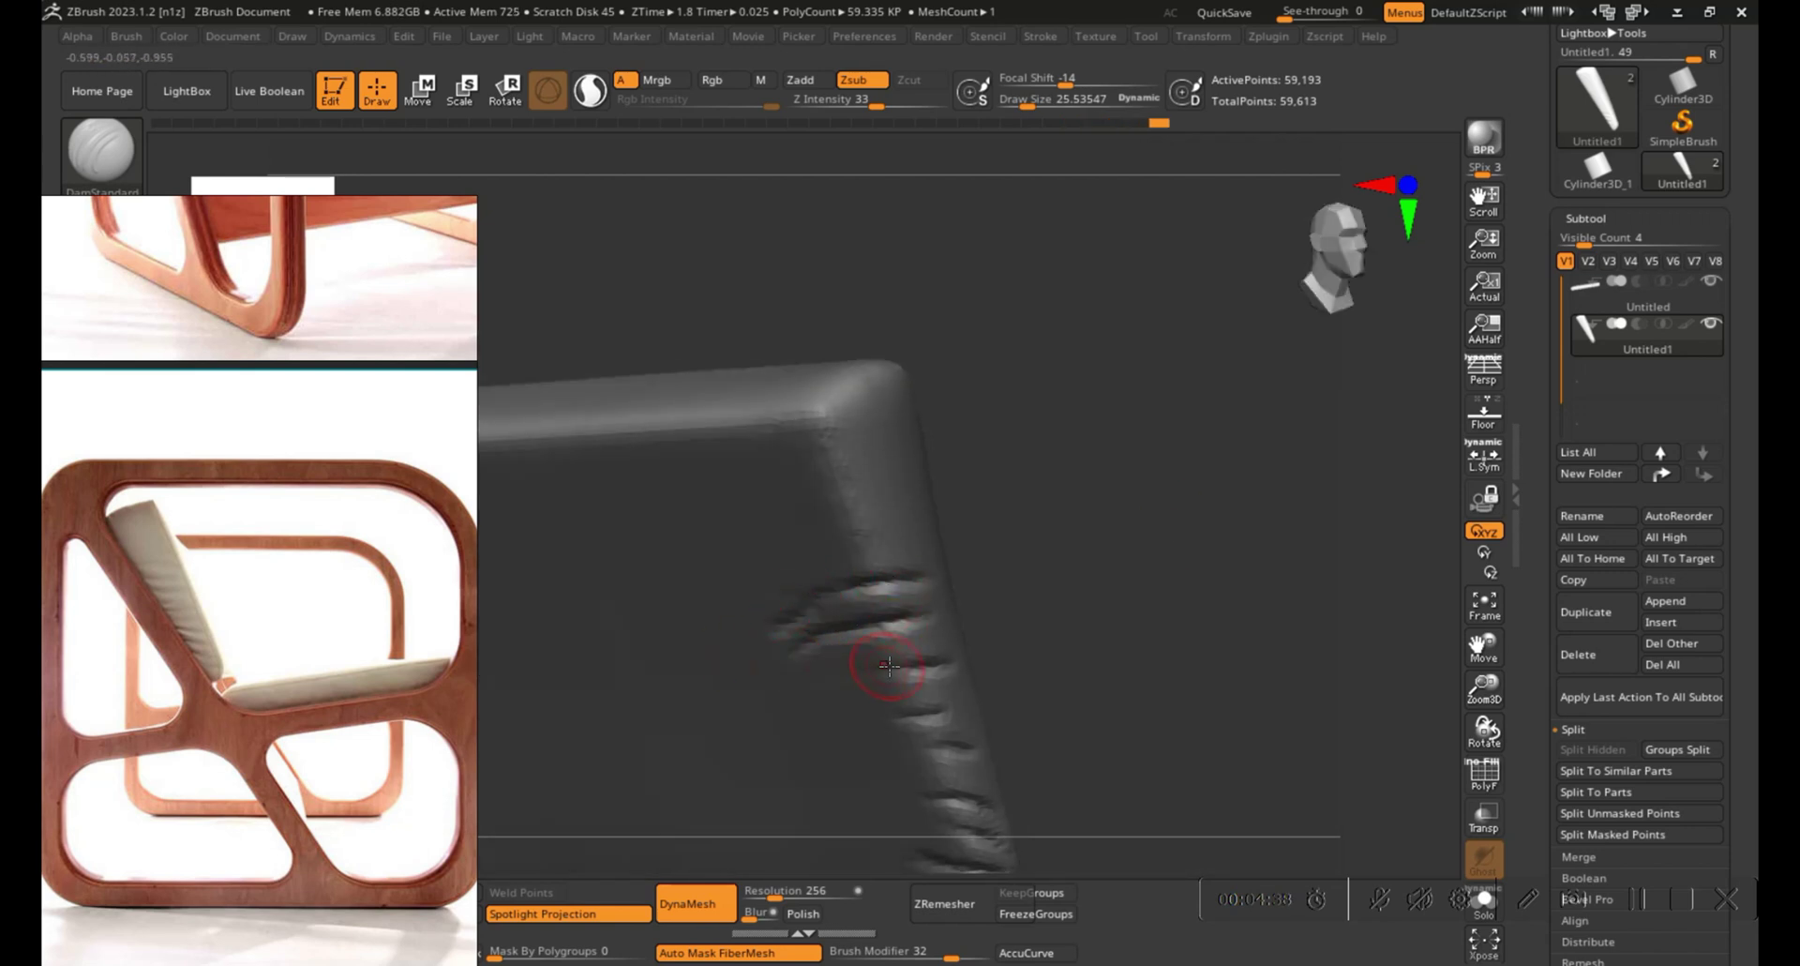
right_drag(868, 570, 1040, 563)
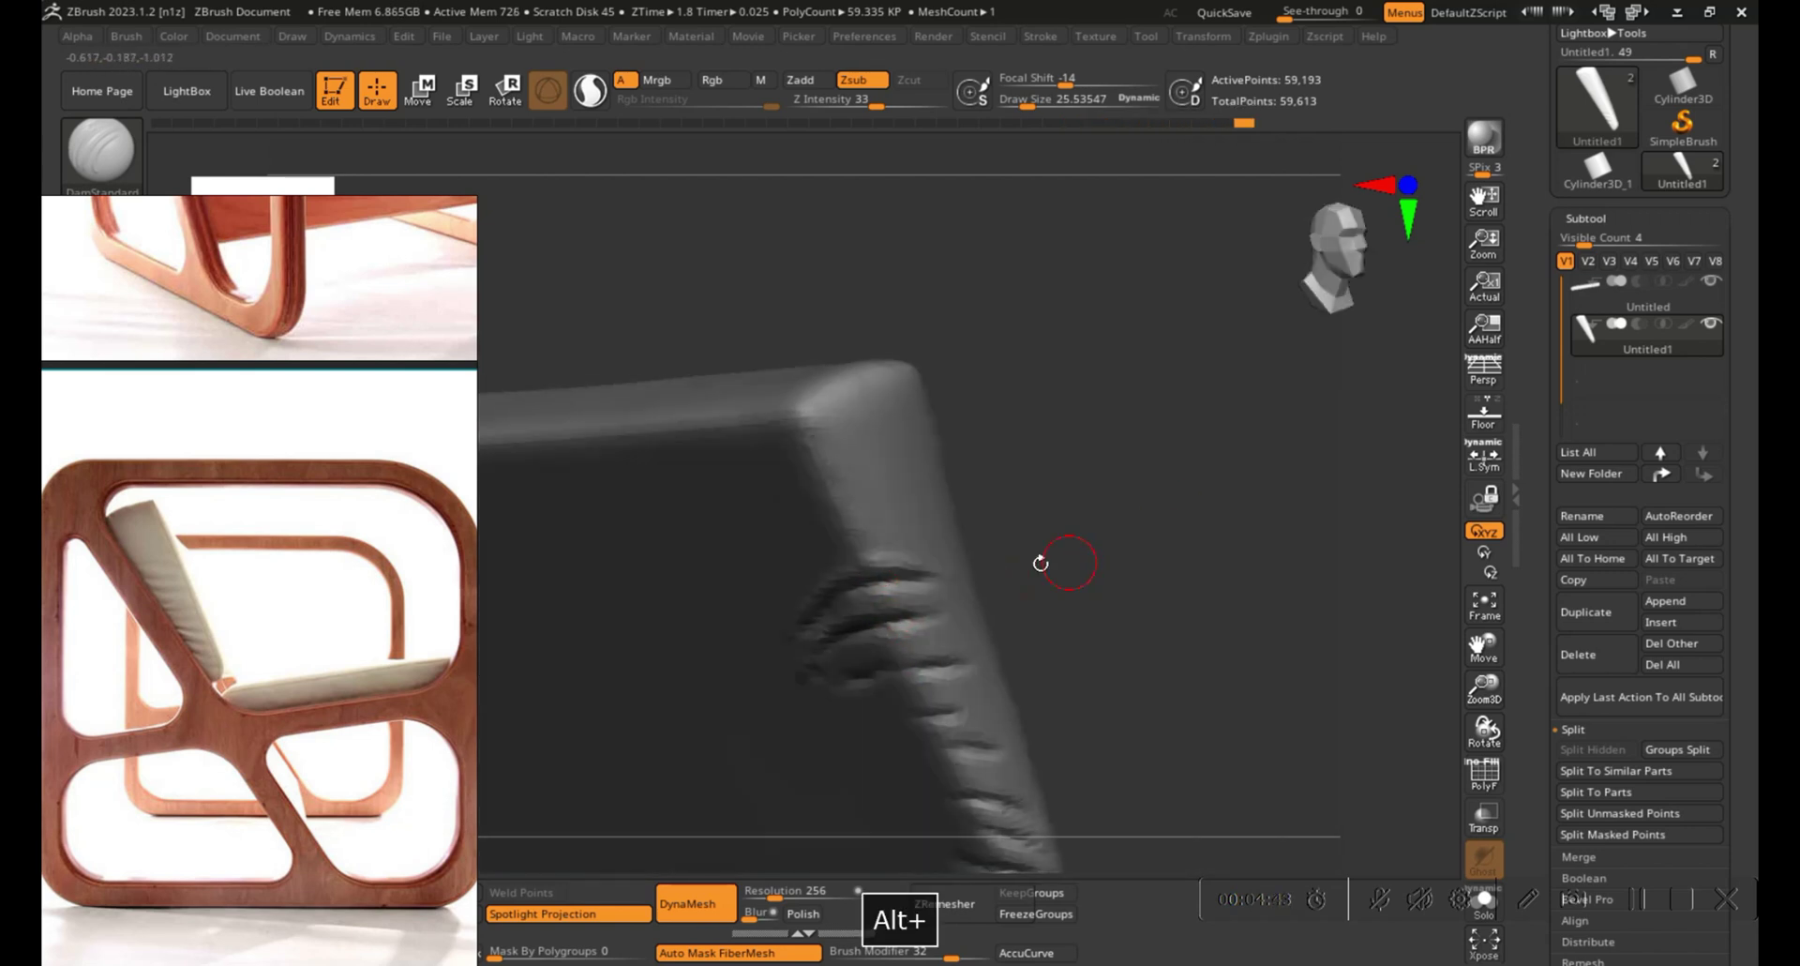
right_drag(936, 641, 920, 558)
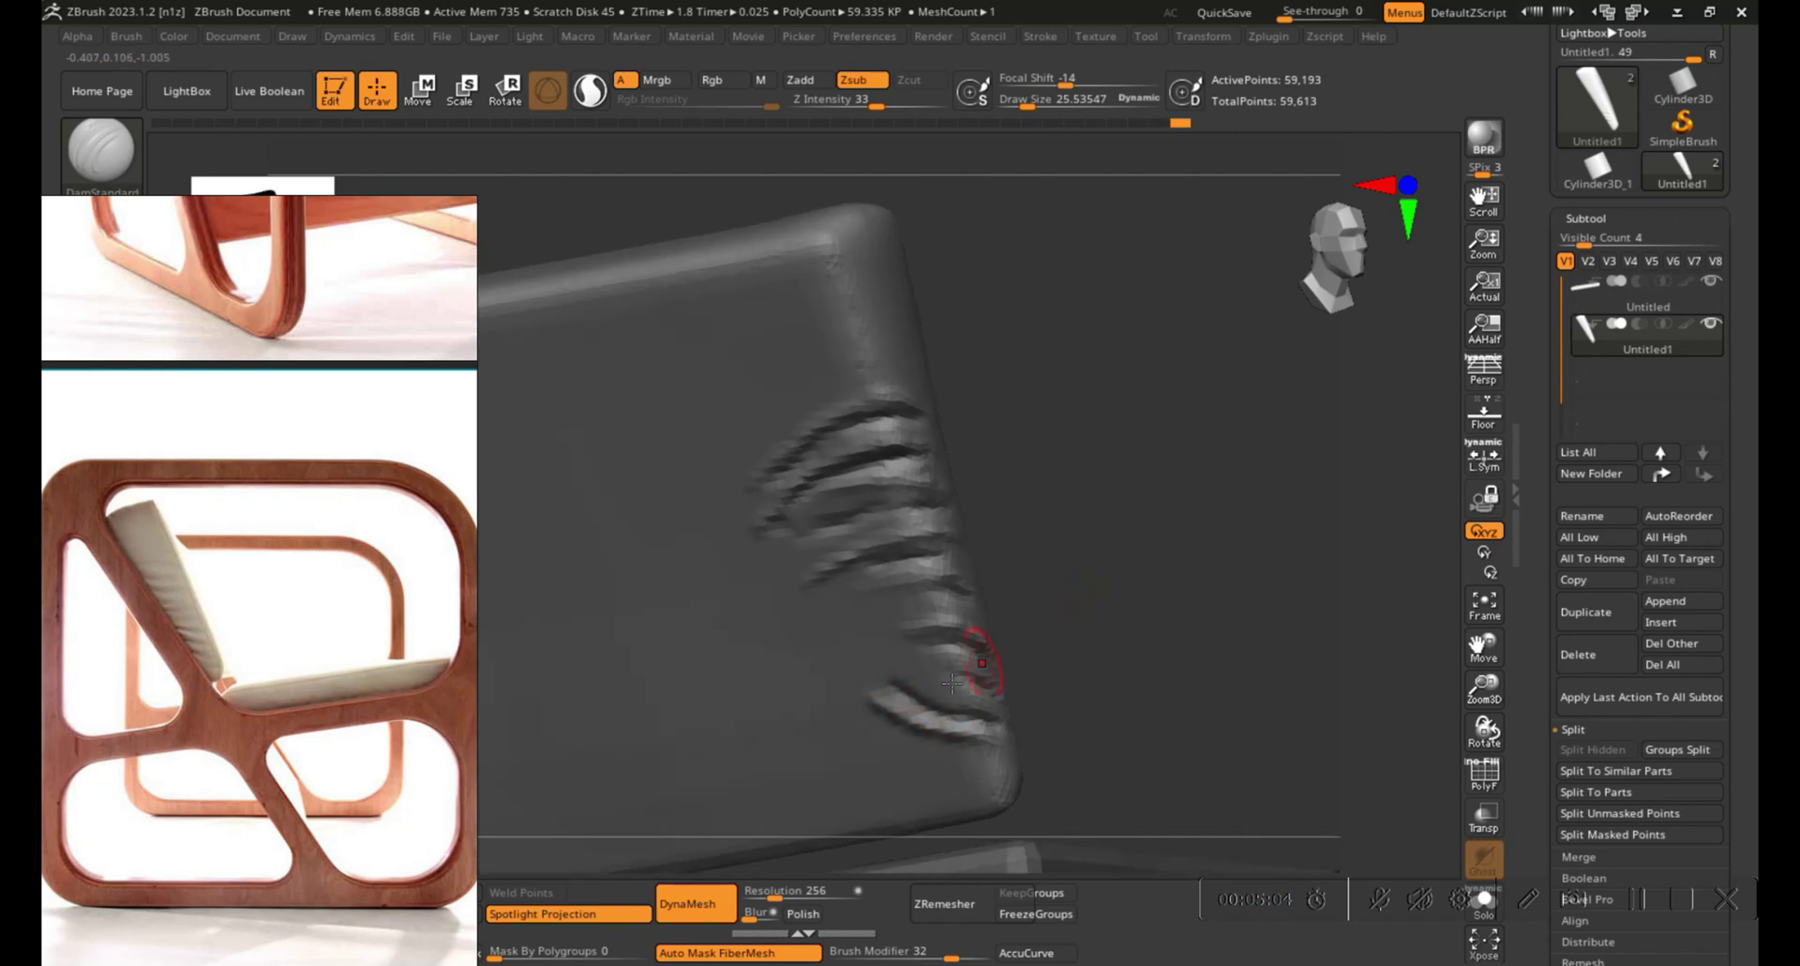
Soften the creases and build up folds along the back cushion's side with the Standard brush at a draw size of about 19.
key(shift)
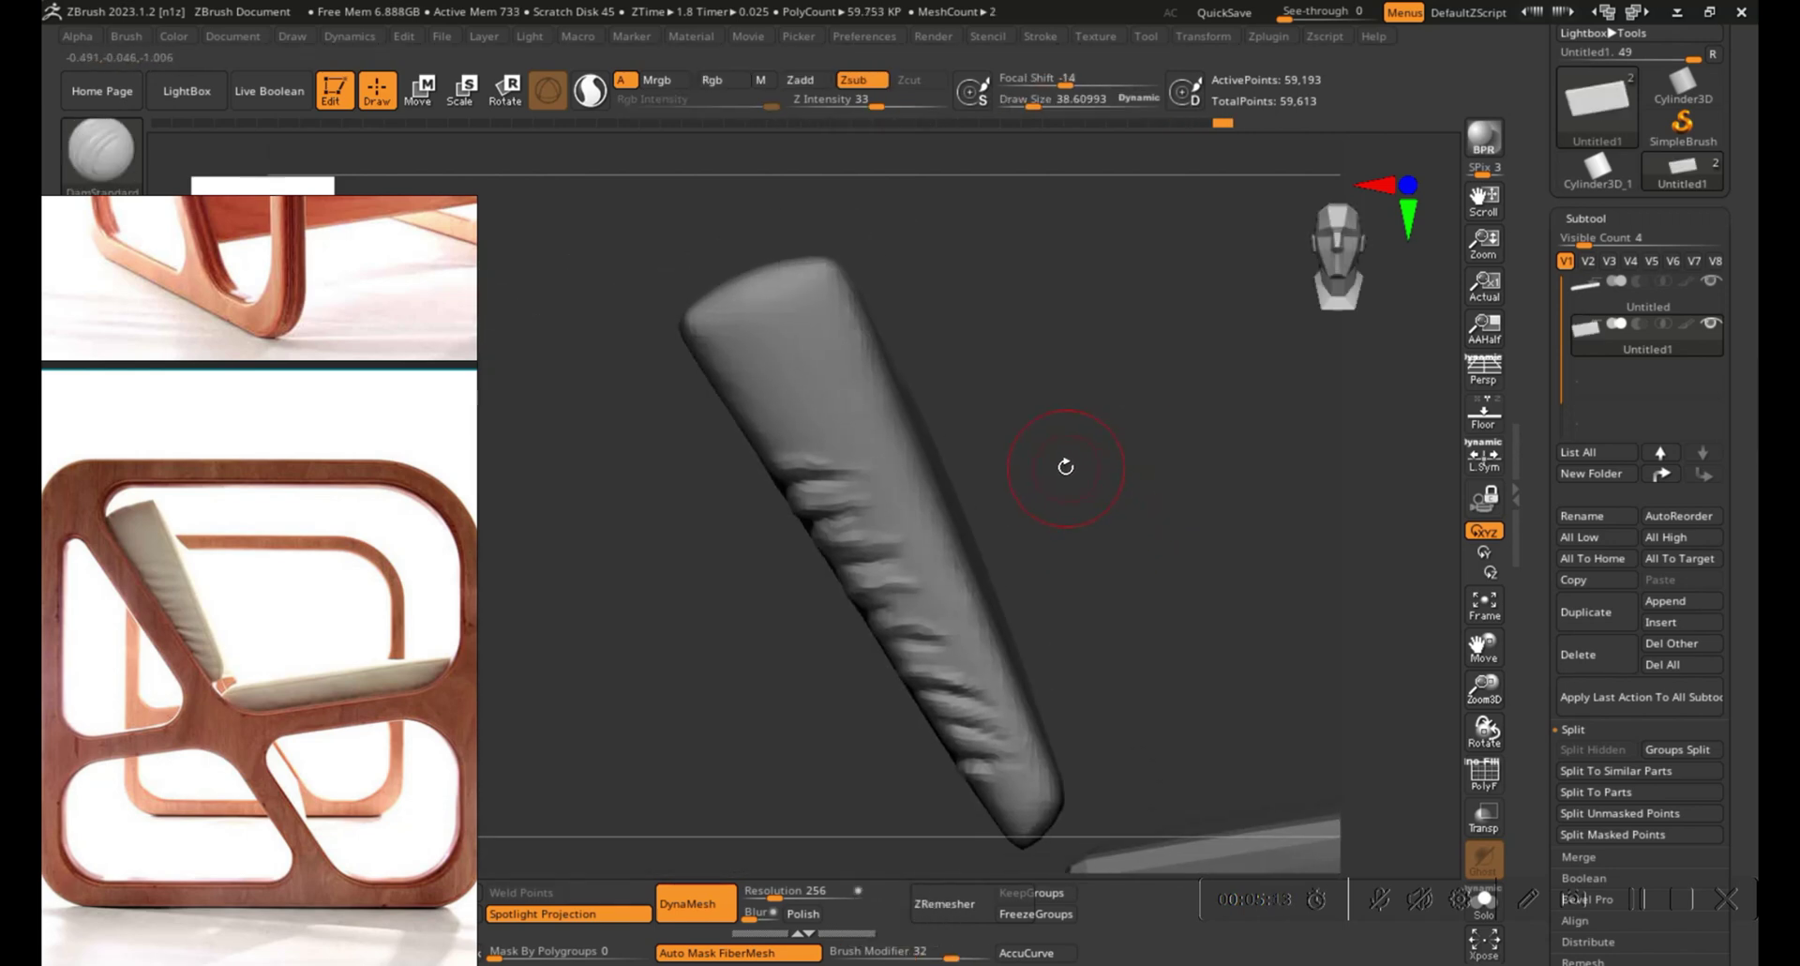
key(s)
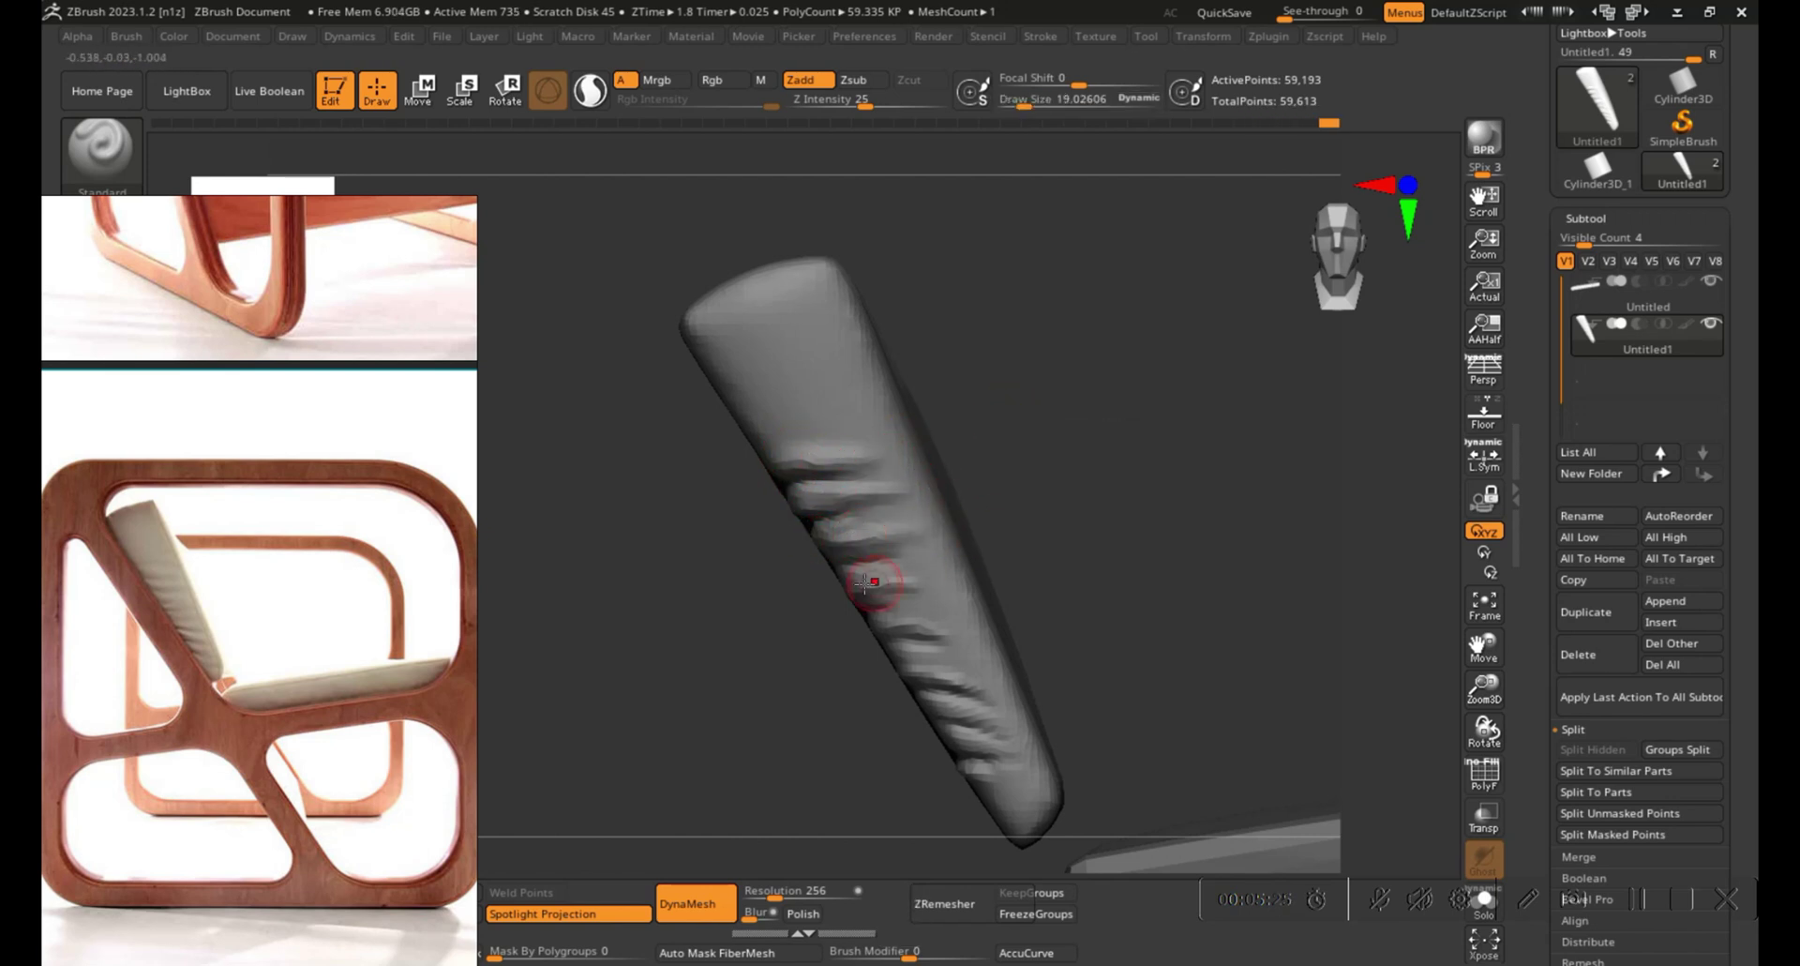
alt+drag(1128, 577, 1121, 528)
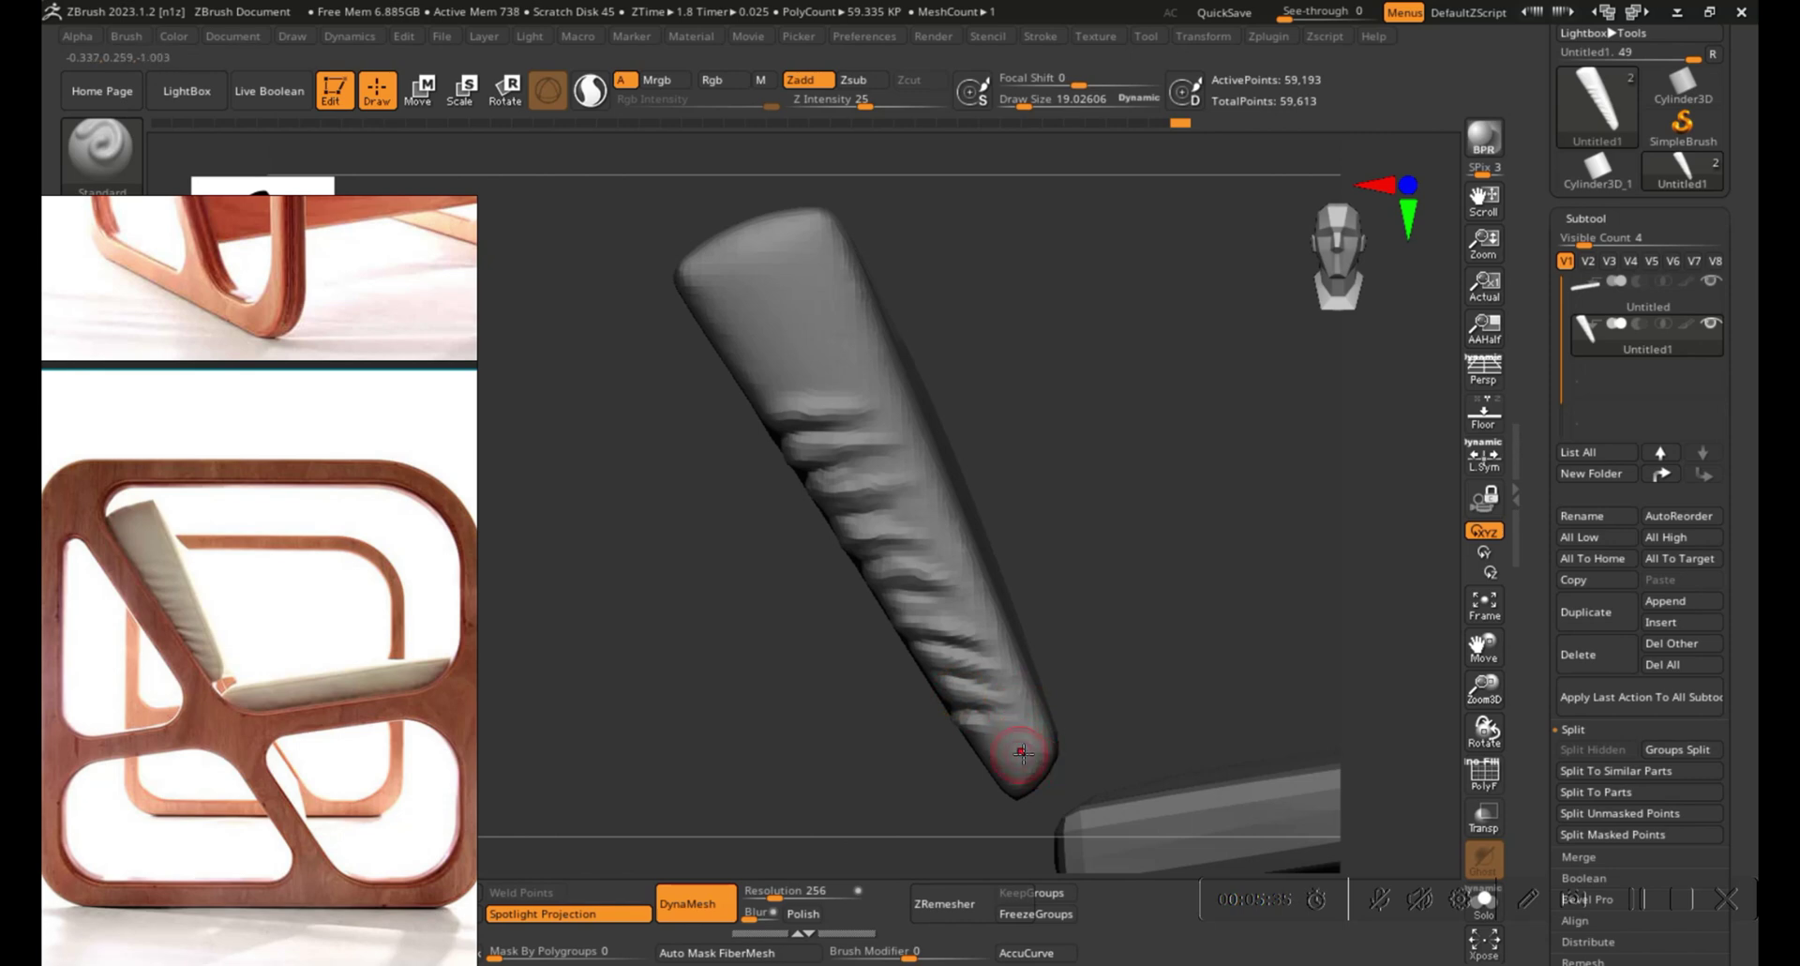
right_drag(1029, 744, 1143, 646)
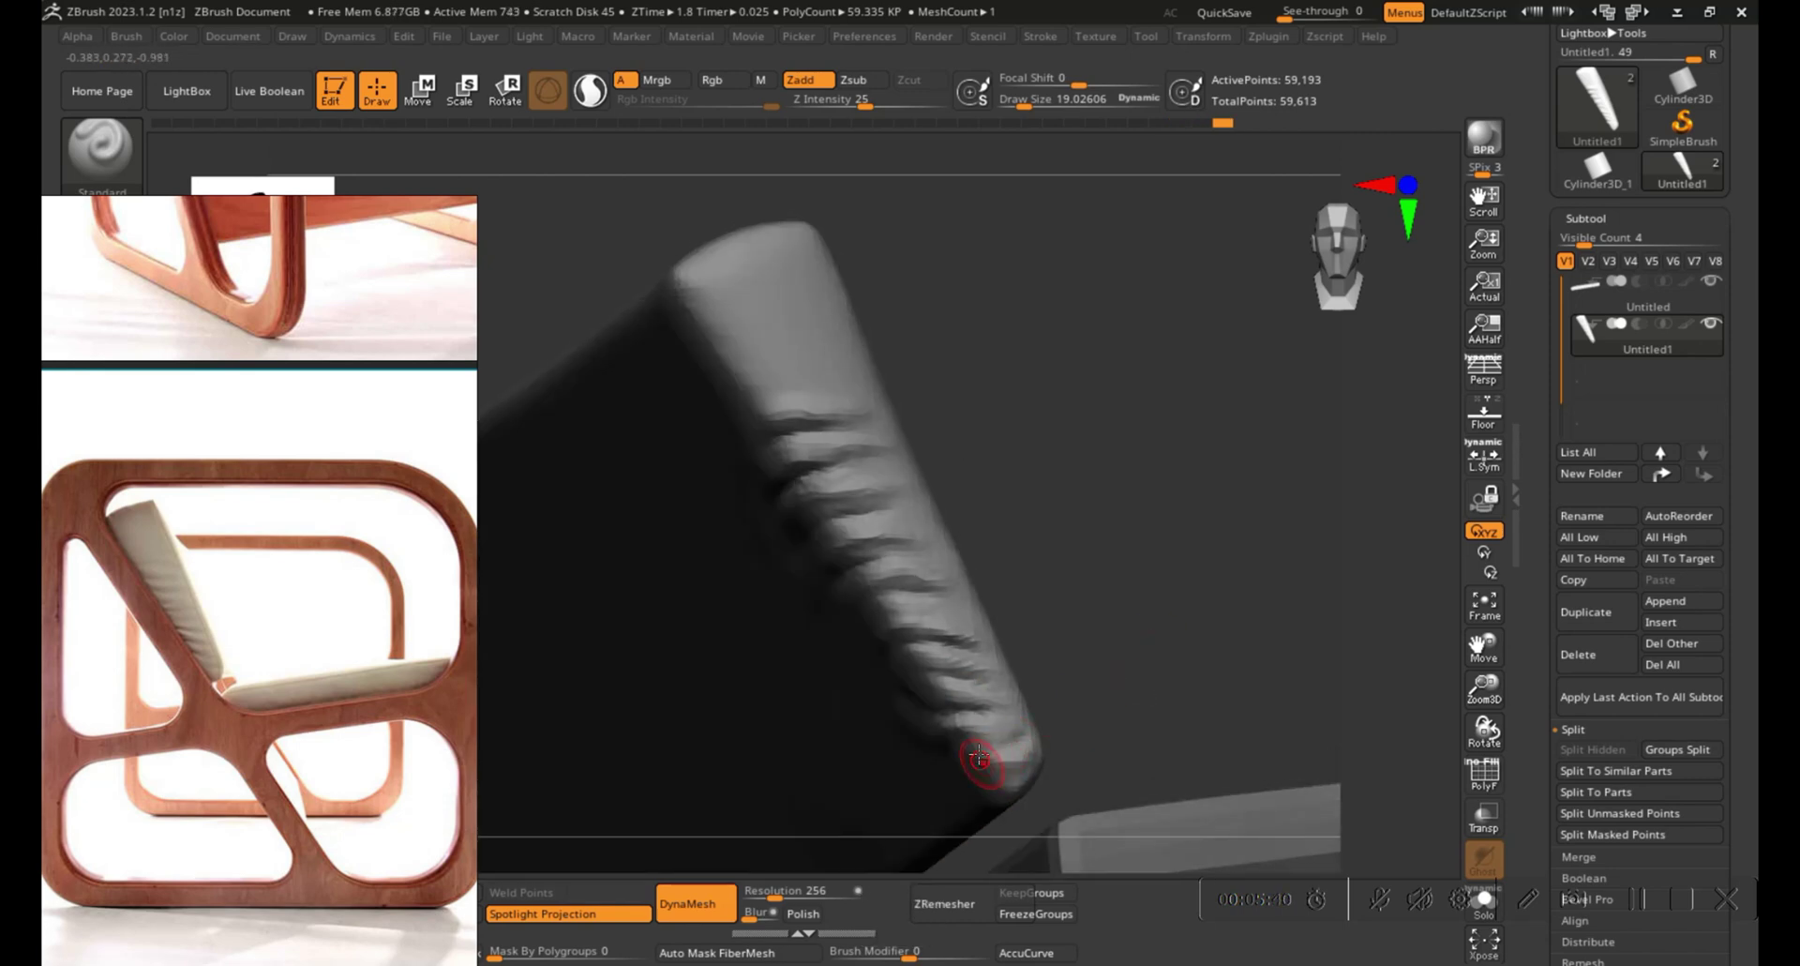
right_drag(1031, 729, 1094, 676)
Smooth the folds at the lower end of the back cushion's side.
shift+drag(984, 709, 948, 696)
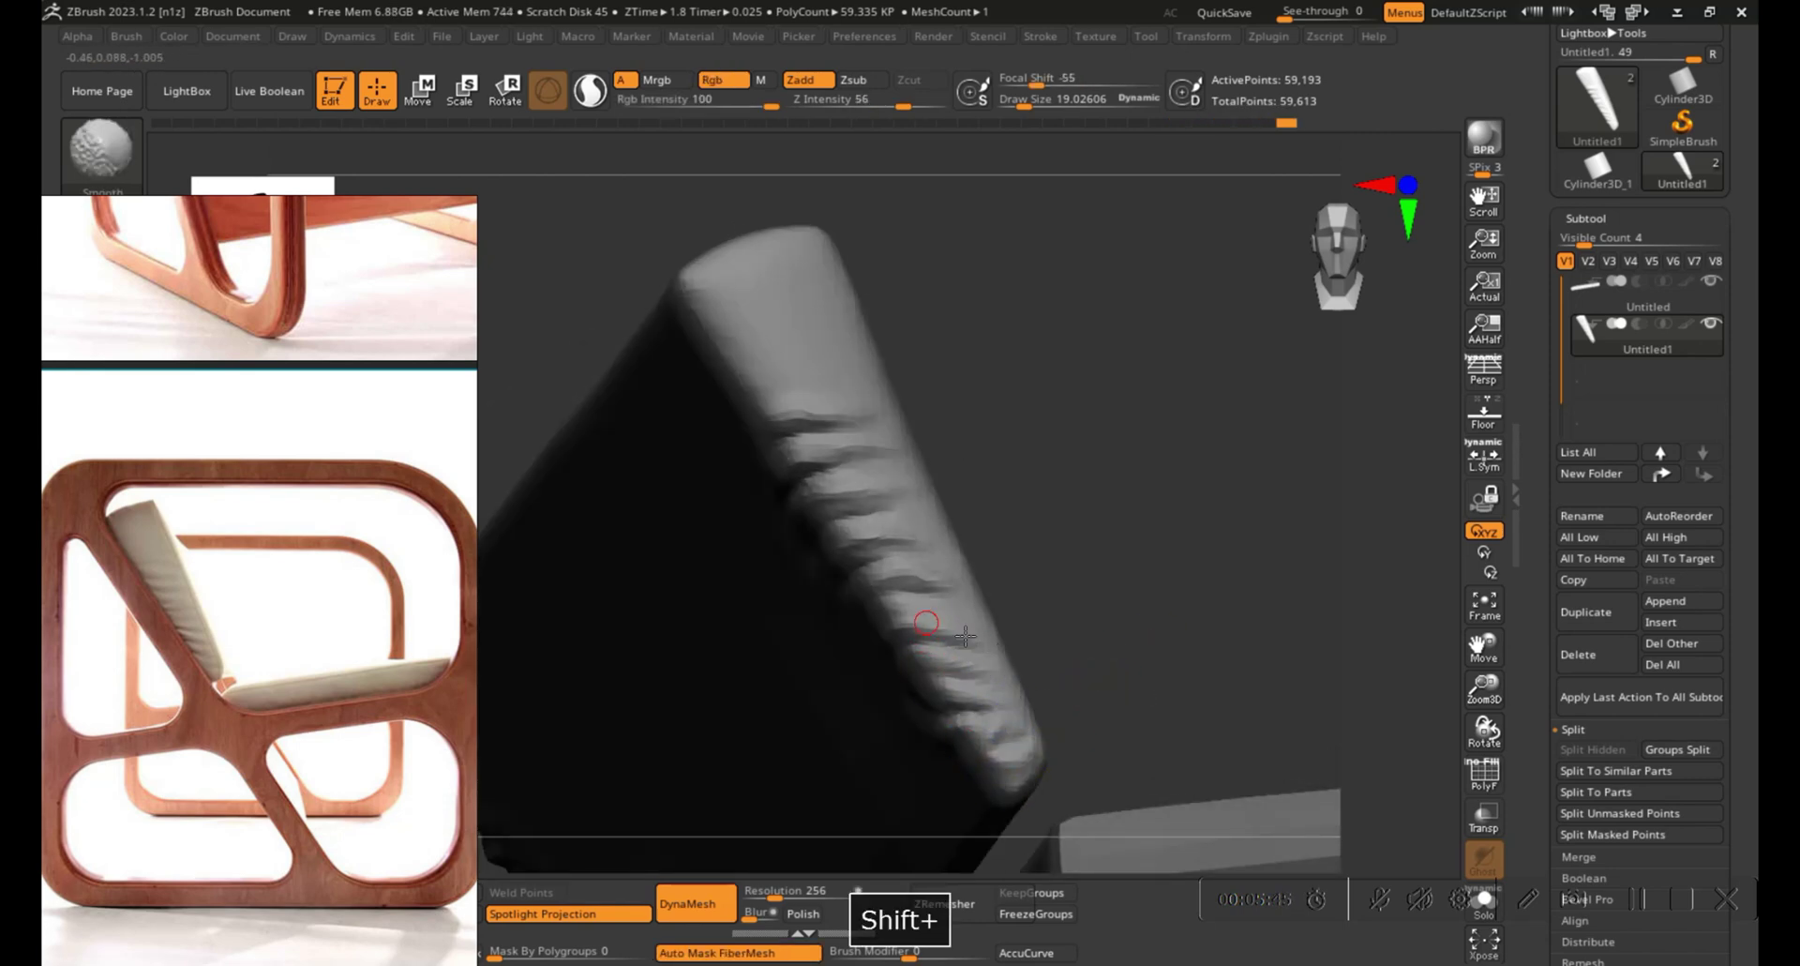
shift+right_drag(965, 636, 992, 593)
key(alt)
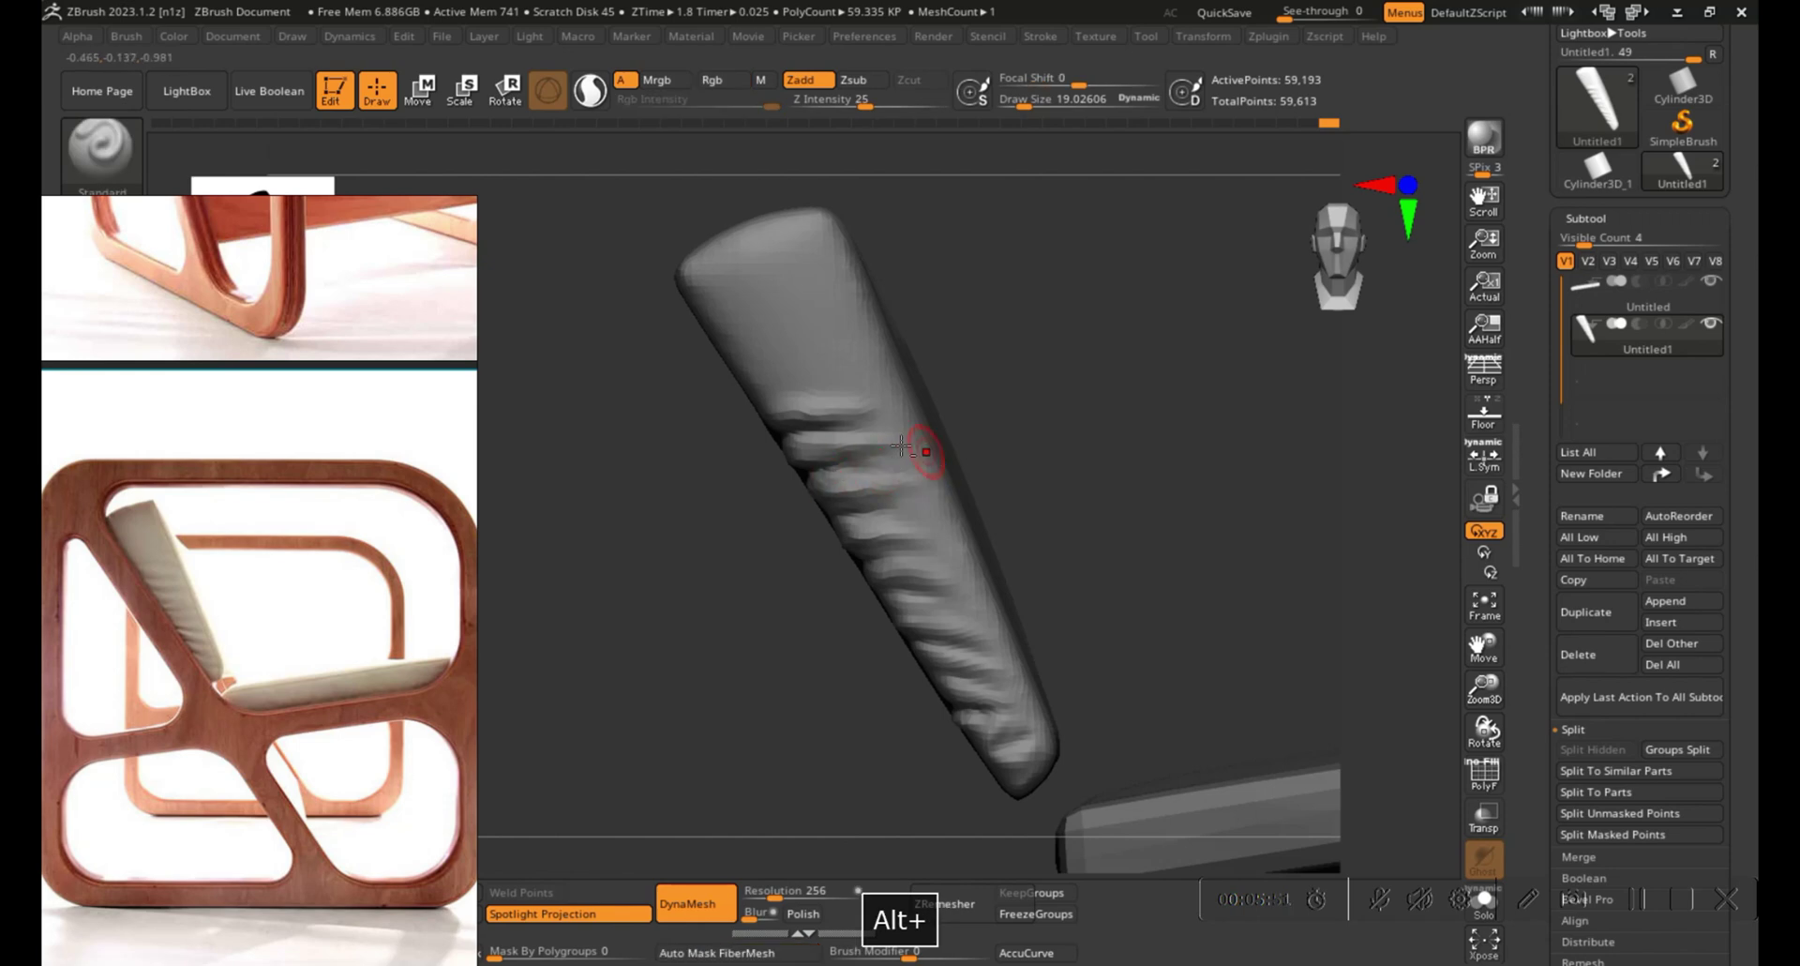
Carve short creases across the back cushion's top corner with the DamStandard brush at a draw size of about 19 and smooth them.
mouse_move(959, 592)
right_down()
mouse_move(735, 574)
mouse_move(829, 498)
mouse_move(1101, 463)
mouse_move(966, 506)
mouse_move(873, 458)
right_up()
key(3)
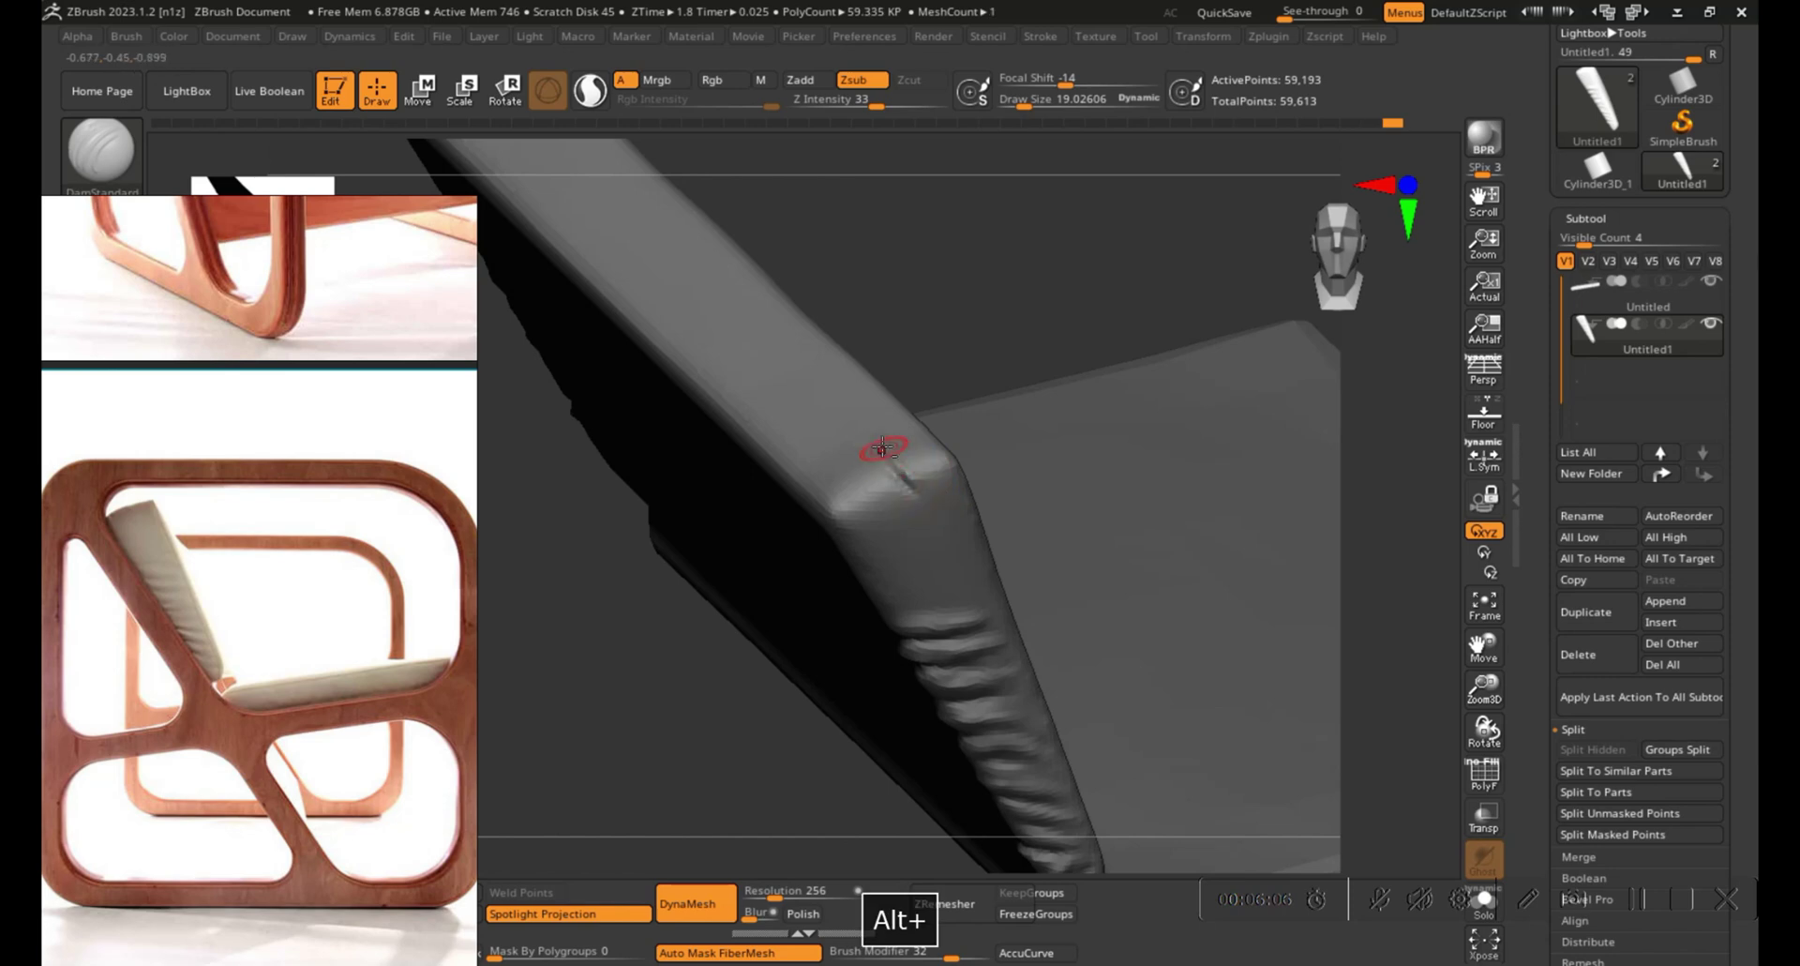
key(shift)
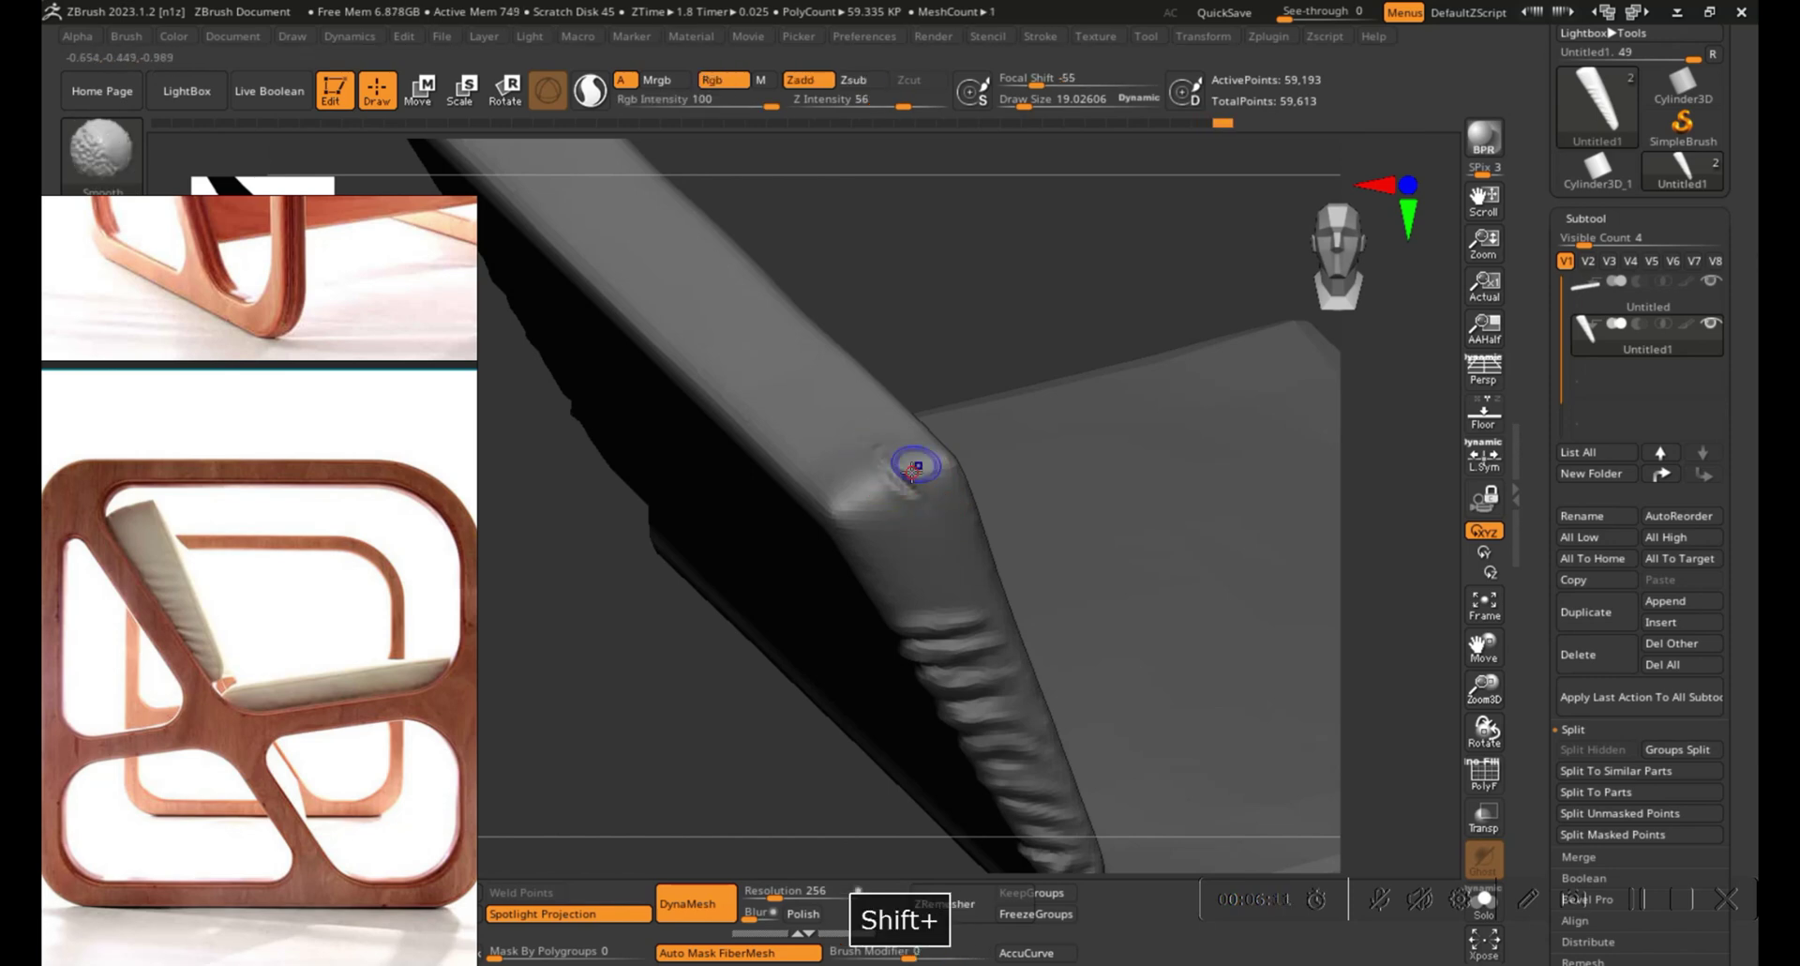
alt+drag(832, 459, 886, 554)
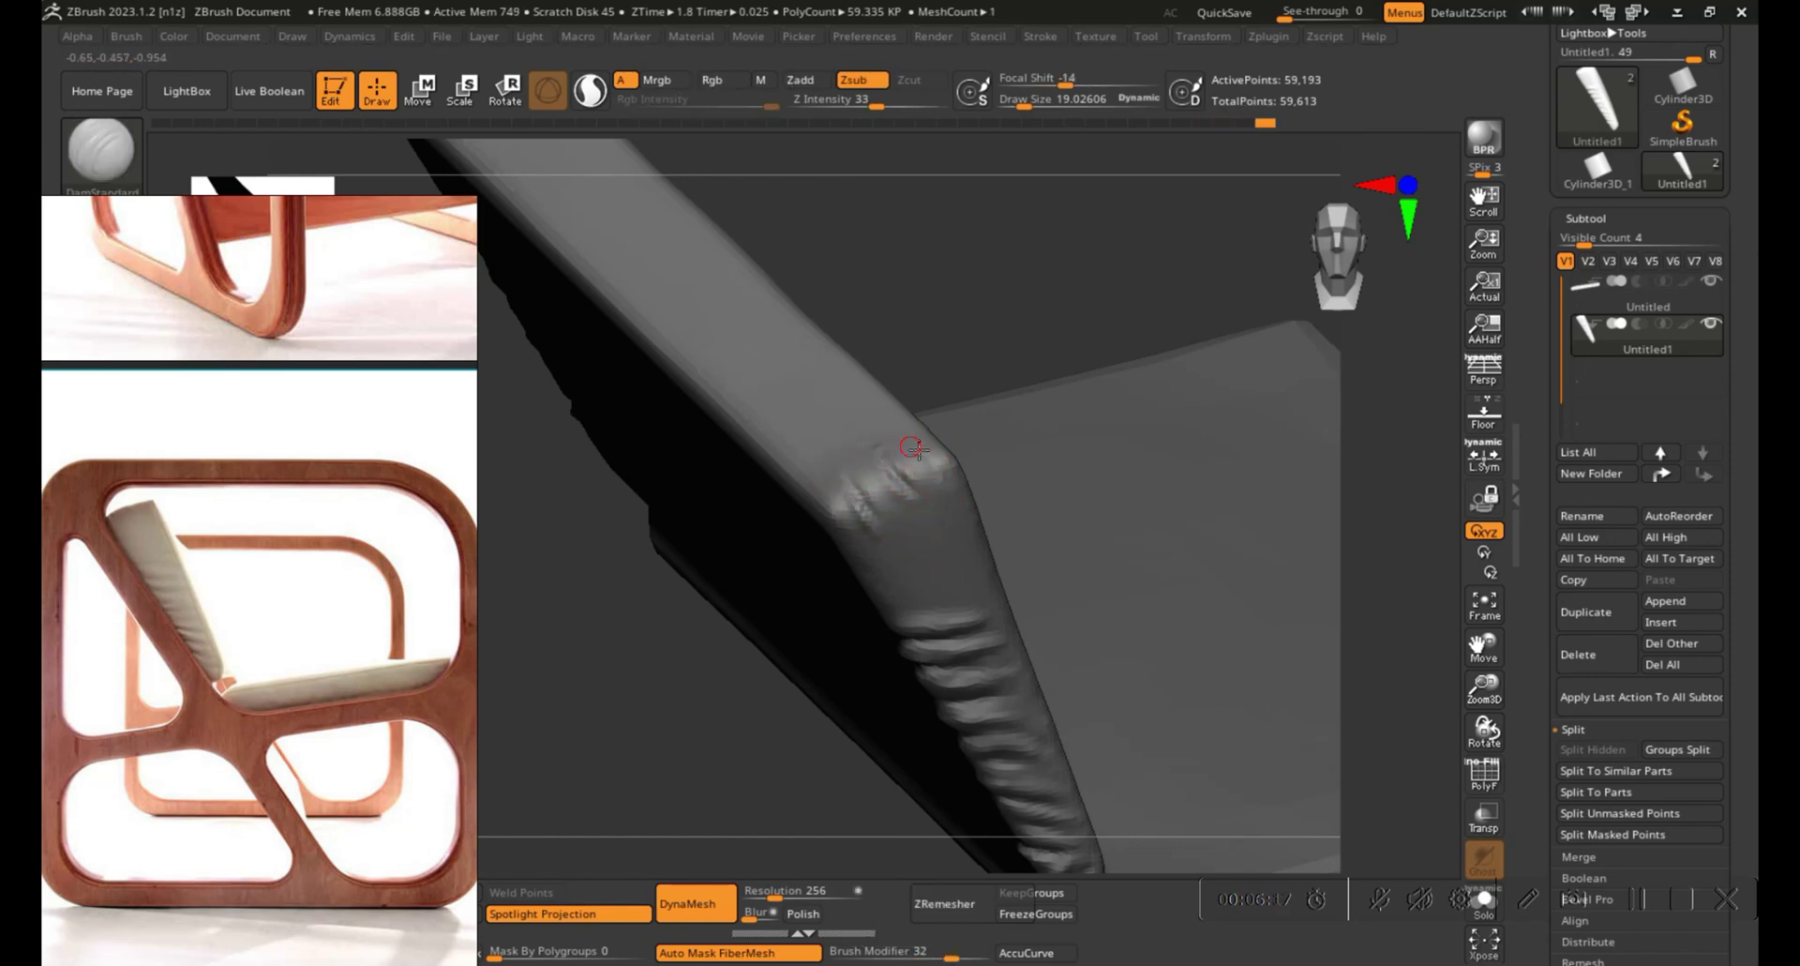
shift+drag(944, 504, 844, 487)
mouse_move(844, 487)
shift+right_down()
mouse_move(977, 257)
mouse_move(864, 374)
mouse_move(903, 522)
mouse_move(959, 425)
shift+right_up()
Puff up the back cushion's top corner with the Inflat brush and adjust its shape with the Move brush.
key(b)
key(i)
key(n)
alt+right_drag(1122, 412, 1082, 411)
key(2)
key(s)
drag(949, 397, 891, 474)
key(s)
mouse_move(891, 474)
right_down()
mouse_move(933, 473)
mouse_move(928, 460)
right_up()
Deepen the top corner creases with the DamStandard brush at a draw size of about 15 and undo the last stroke.
key(b)
key(d)
key(s)
key(s)
drag(983, 456, 958, 456)
key(ctrl+z)
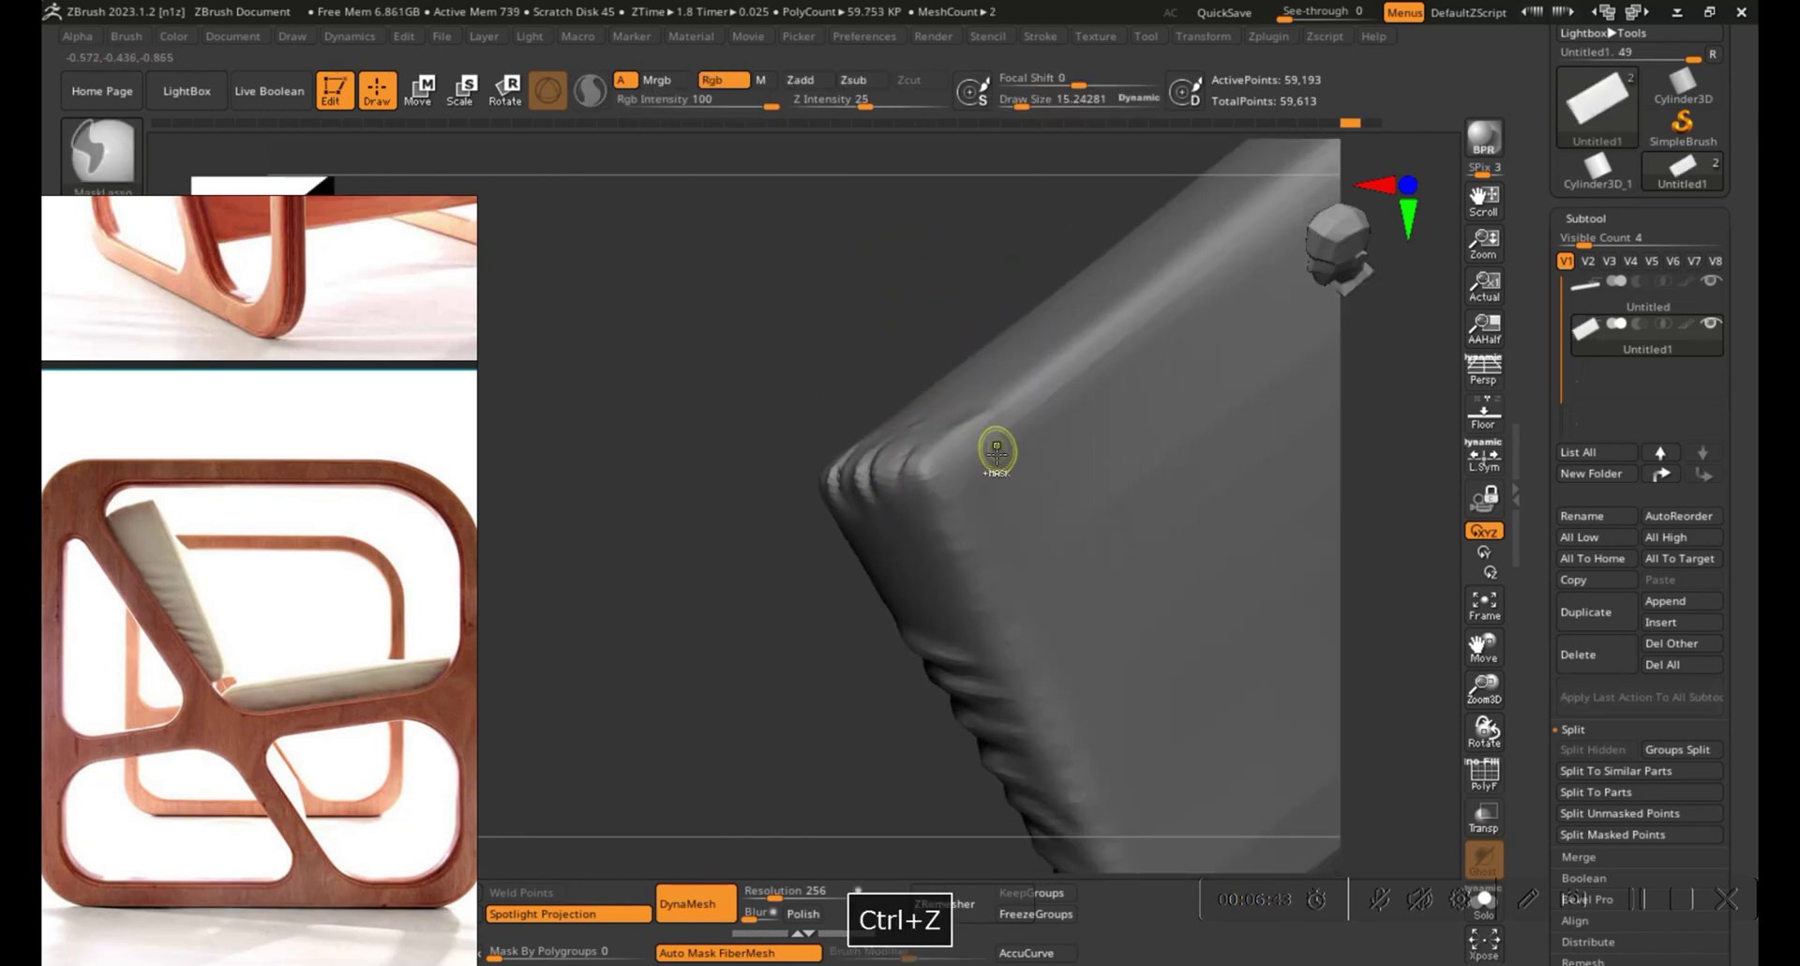
Smooth the creases around the back cushion's top corner.
mouse_move(960, 424)
right_down()
mouse_move(853, 354)
mouse_move(1051, 339)
right_up()
mouse_move(994, 365)
right_down()
mouse_move(1057, 374)
mouse_move(1063, 322)
mouse_move(1037, 309)
right_up()
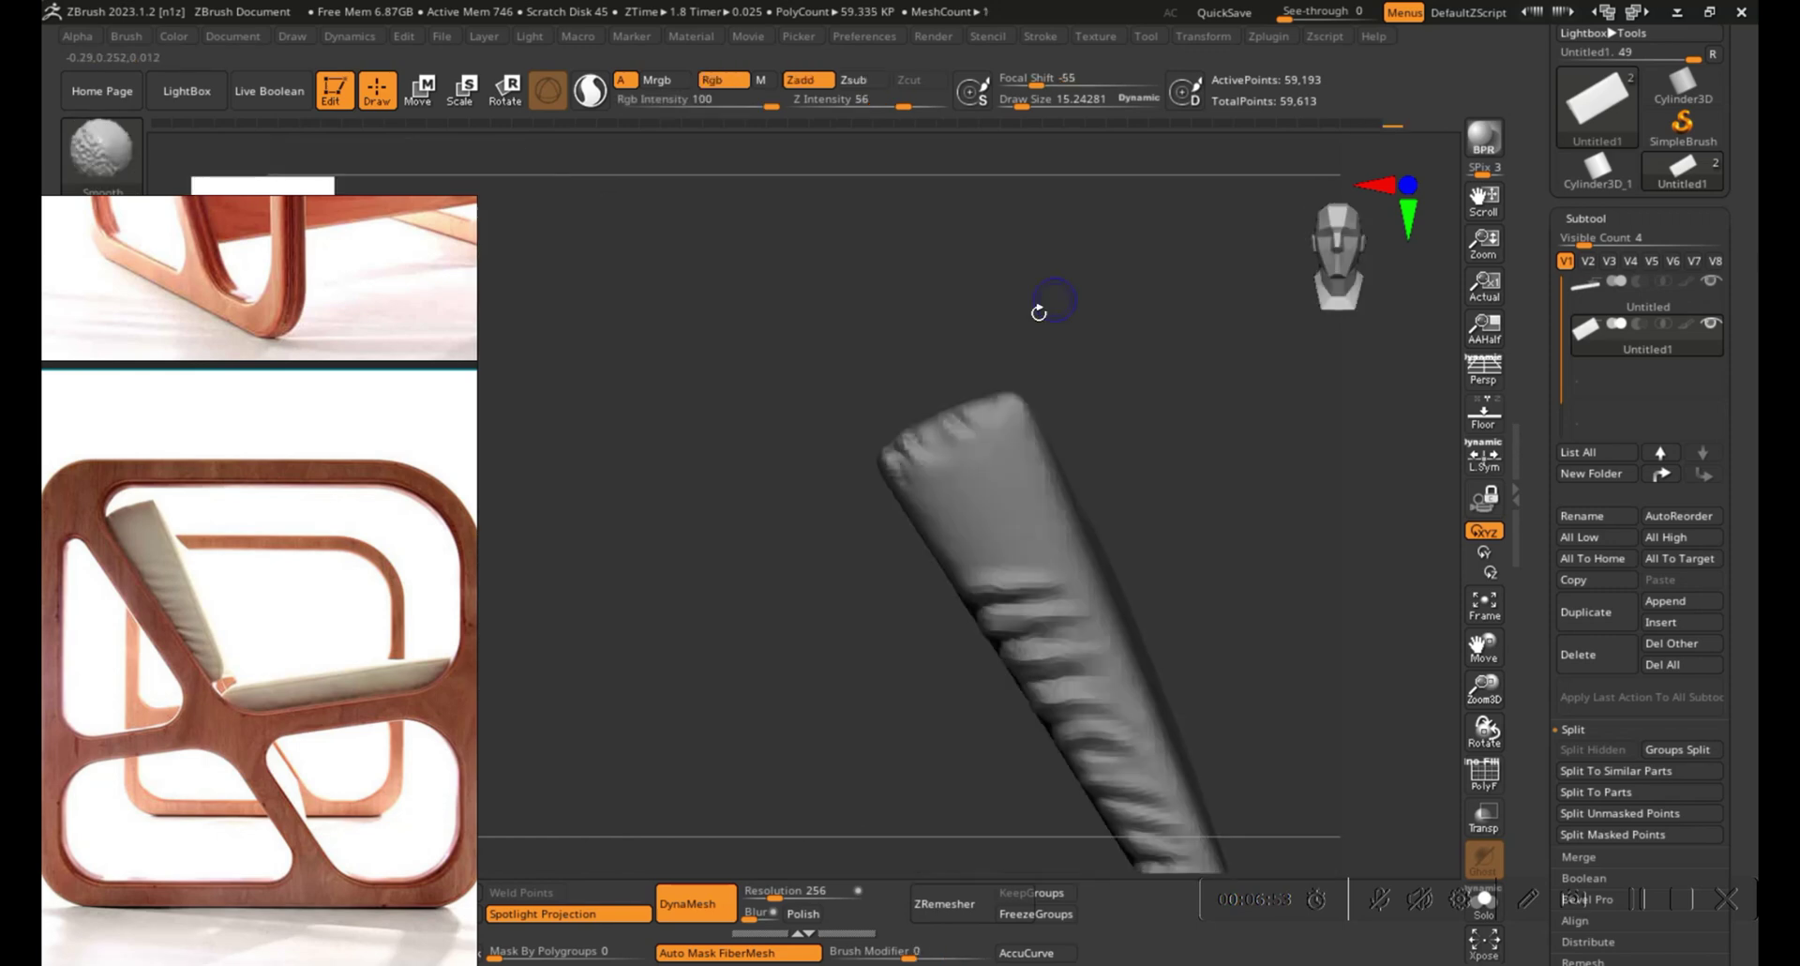
shift+drag(895, 458, 920, 481)
Make the seat cushion active and stroke along its side with the Standard brush at a draw size of about 41.5.
mouse_move(921, 481)
alt+right_down()
mouse_move(792, 498)
mouse_move(848, 643)
mouse_move(691, 555)
mouse_move(818, 561)
alt+right_up()
alt+click(1053, 628)
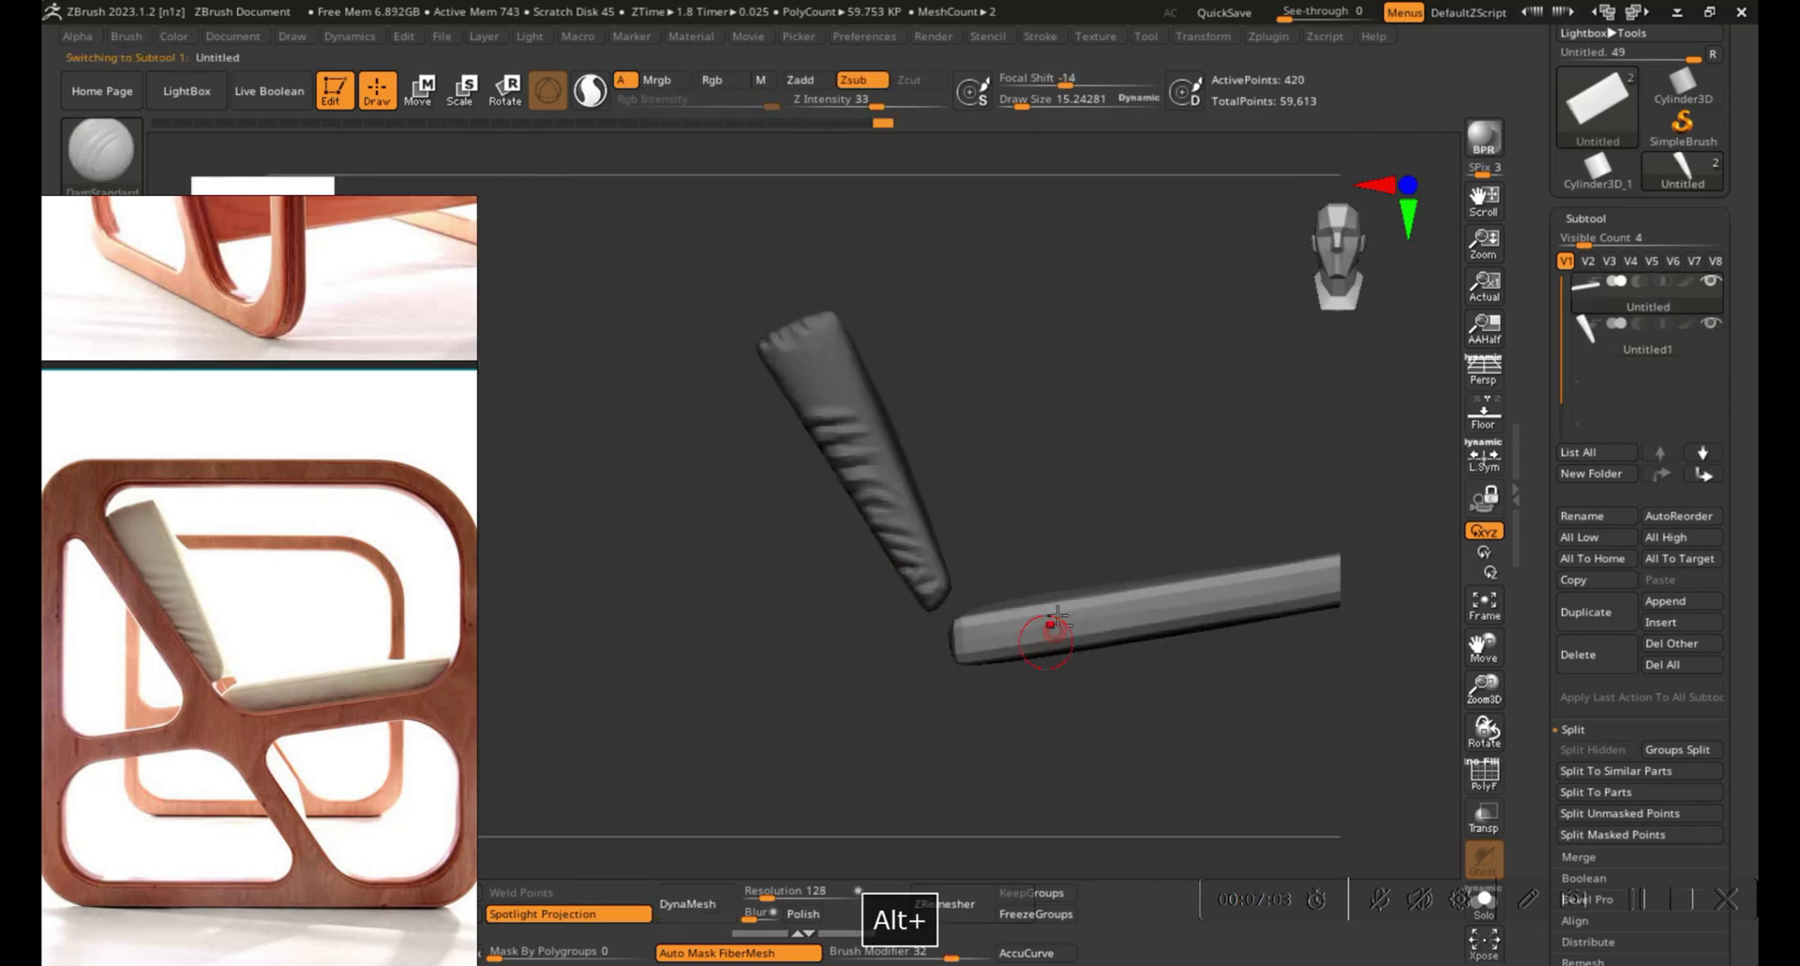
mouse_move(1210, 473)
alt+right_down()
mouse_move(1043, 467)
mouse_move(1033, 502)
alt+right_up()
key(4)
key(s)
click(987, 503)
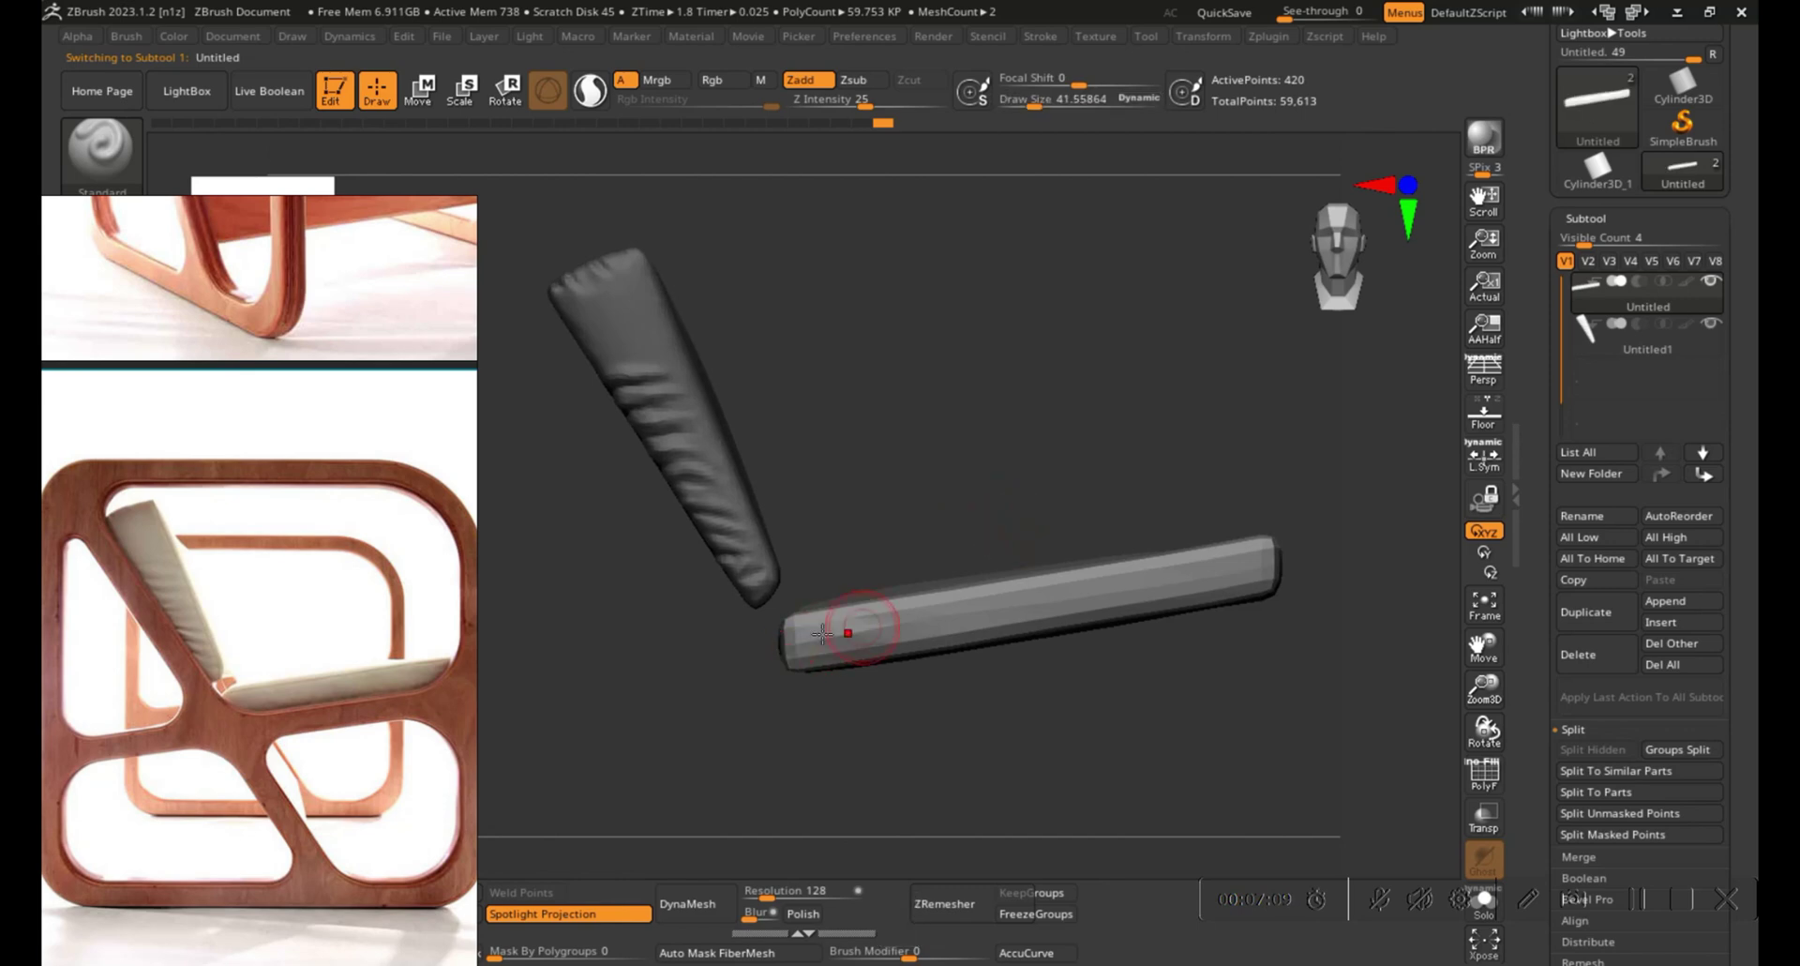
drag(848, 630, 1079, 589)
mouse_move(1217, 567)
mouse_down()
mouse_move(1246, 563)
mouse_move(844, 632)
mouse_move(1104, 591)
mouse_up()
Make the back cushion the active subtool again and turn it to show its creased side.
key(shift+f)
mouse_move(1203, 330)
right_down()
mouse_move(1201, 395)
mouse_move(1106, 413)
mouse_move(1169, 414)
mouse_move(1013, 441)
right_up()
key(shift+f)
alt+click(938, 450)
mouse_move(707, 591)
right_down()
mouse_move(610, 601)
mouse_move(712, 611)
mouse_move(963, 570)
mouse_move(965, 631)
right_up()
Load the ZBGs_Cloth_Drapery brush preset from the Downloads folder.
key(b)
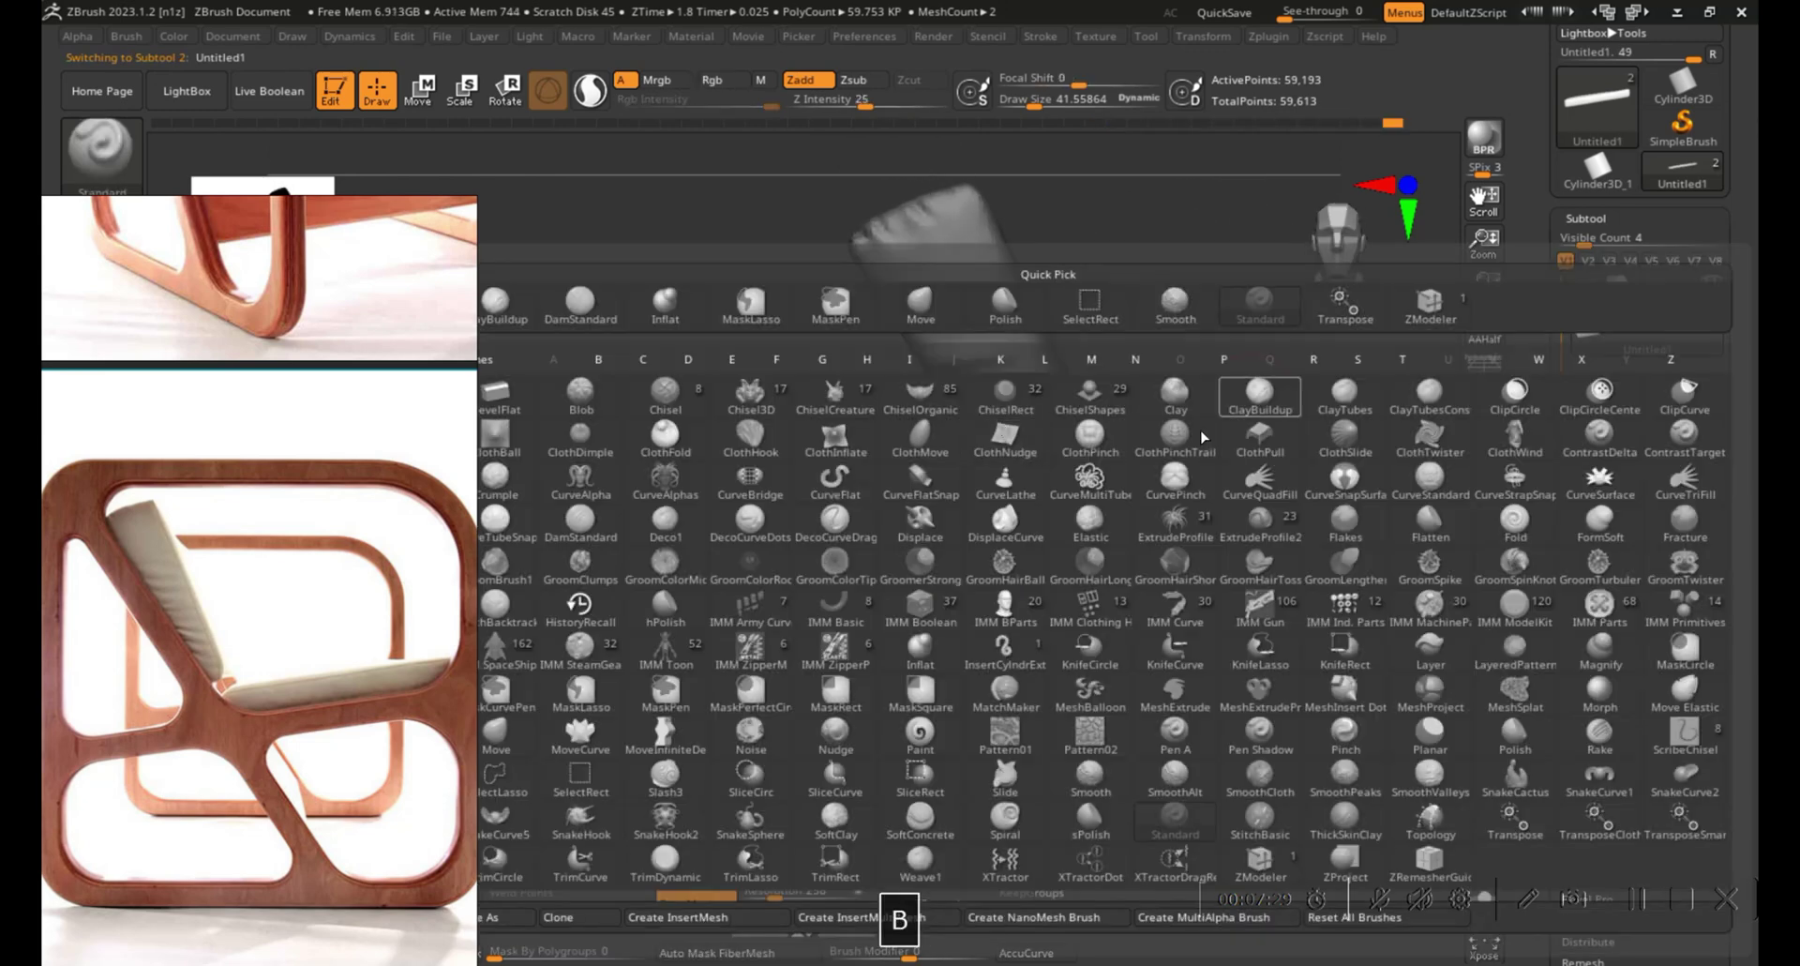
key(b)
key(b)
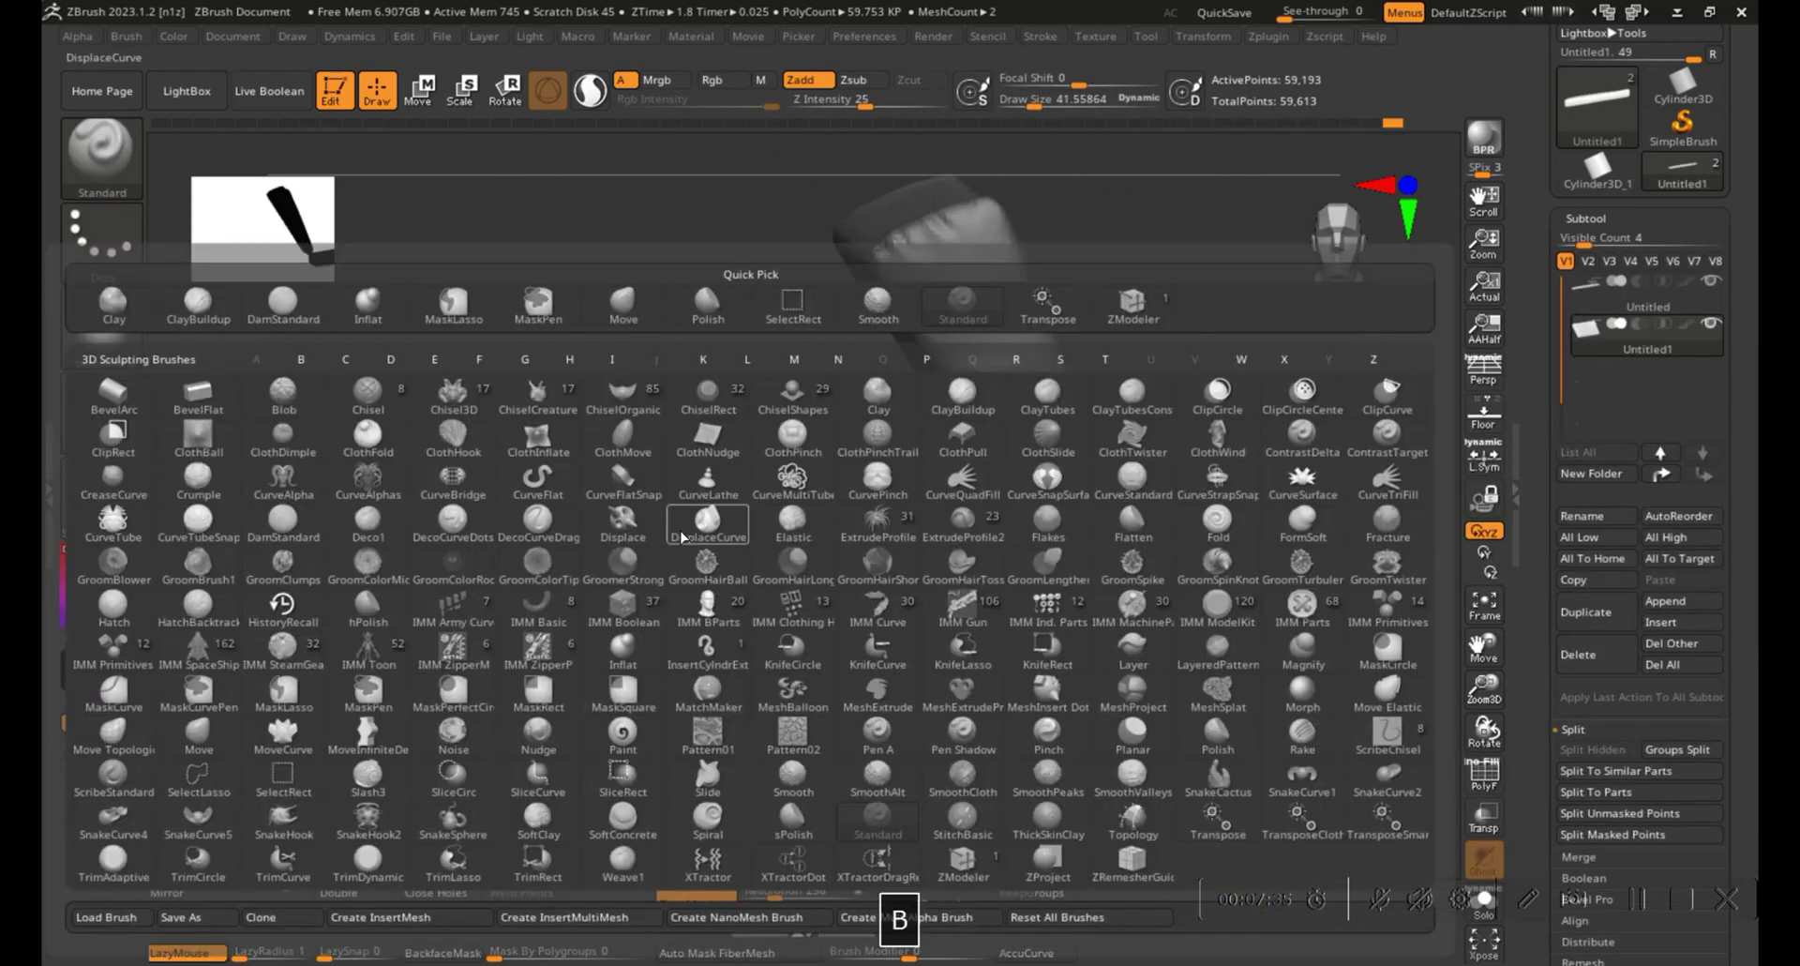
click(141, 915)
click(149, 181)
click(313, 319)
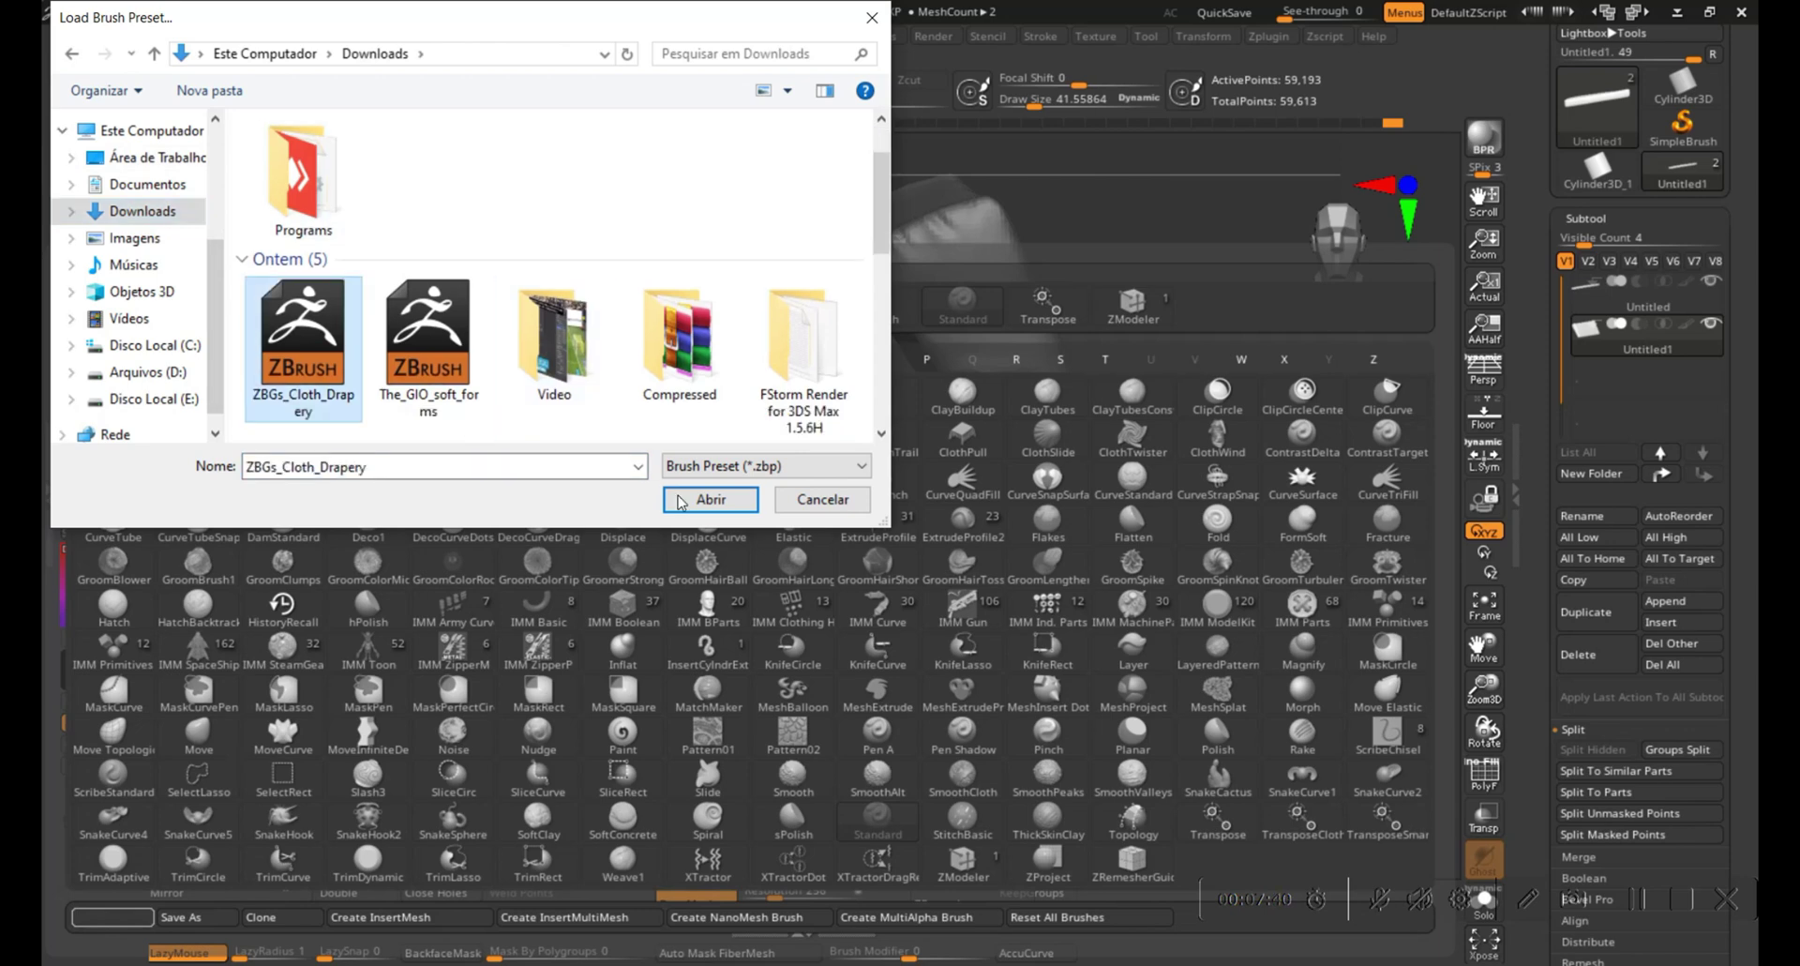
click(394, 494)
Stroke drapery folds along the back cushion's side with the ZBGs_Cloth_Drapery brush at a draw size of about 28.
mouse_move(892, 421)
alt+mouse_down()
mouse_move(1094, 440)
mouse_move(895, 514)
mouse_move(952, 478)
alt+mouse_up()
key(shift+f)
key(s)
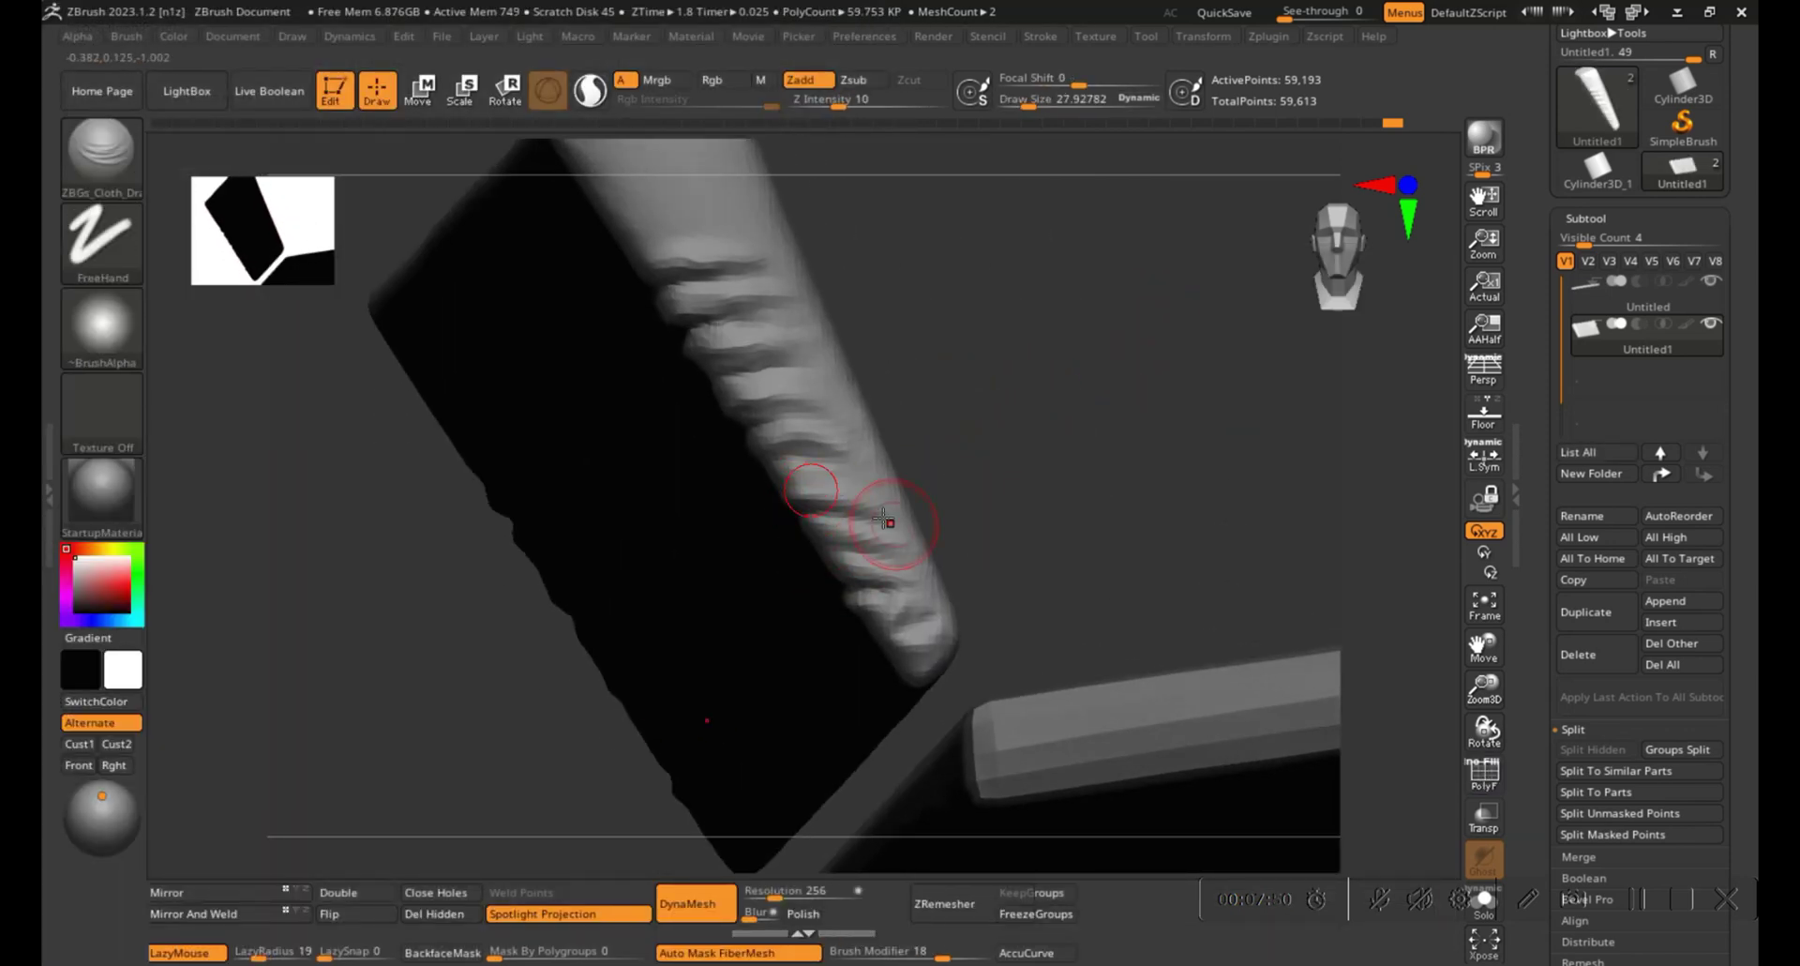
key(ctrl+z)
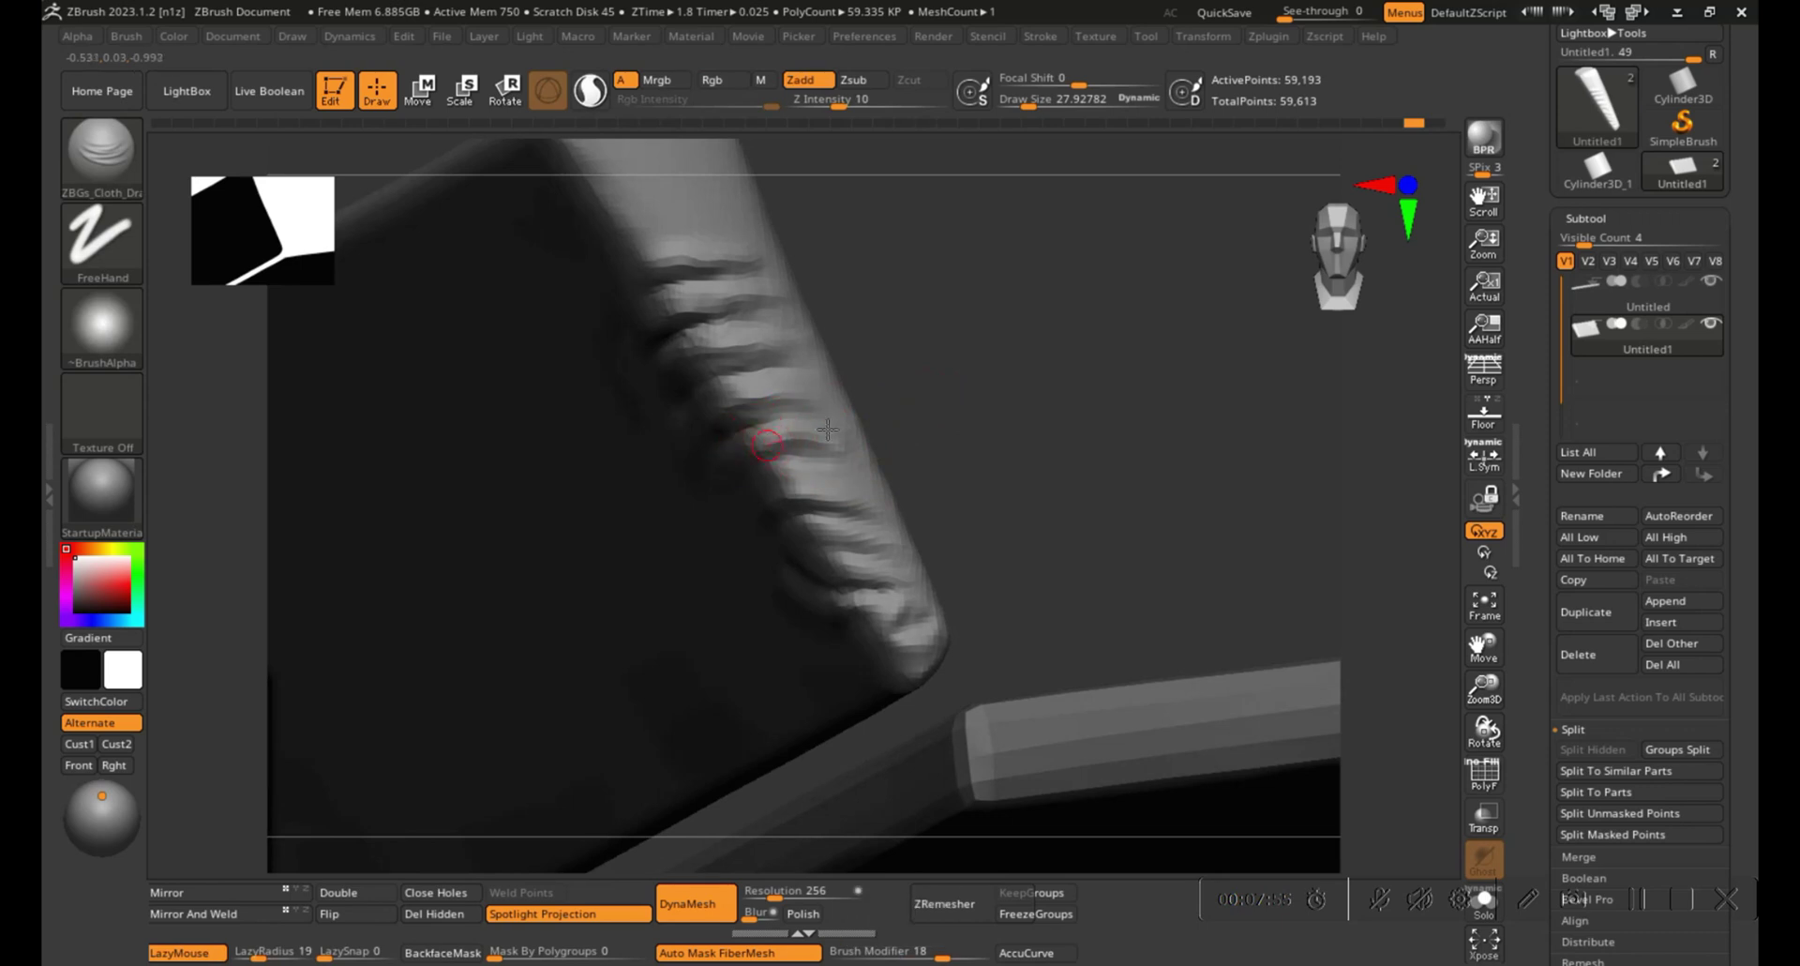
mouse_move(807, 295)
mouse_down()
mouse_move(656, 305)
mouse_move(824, 282)
mouse_up()
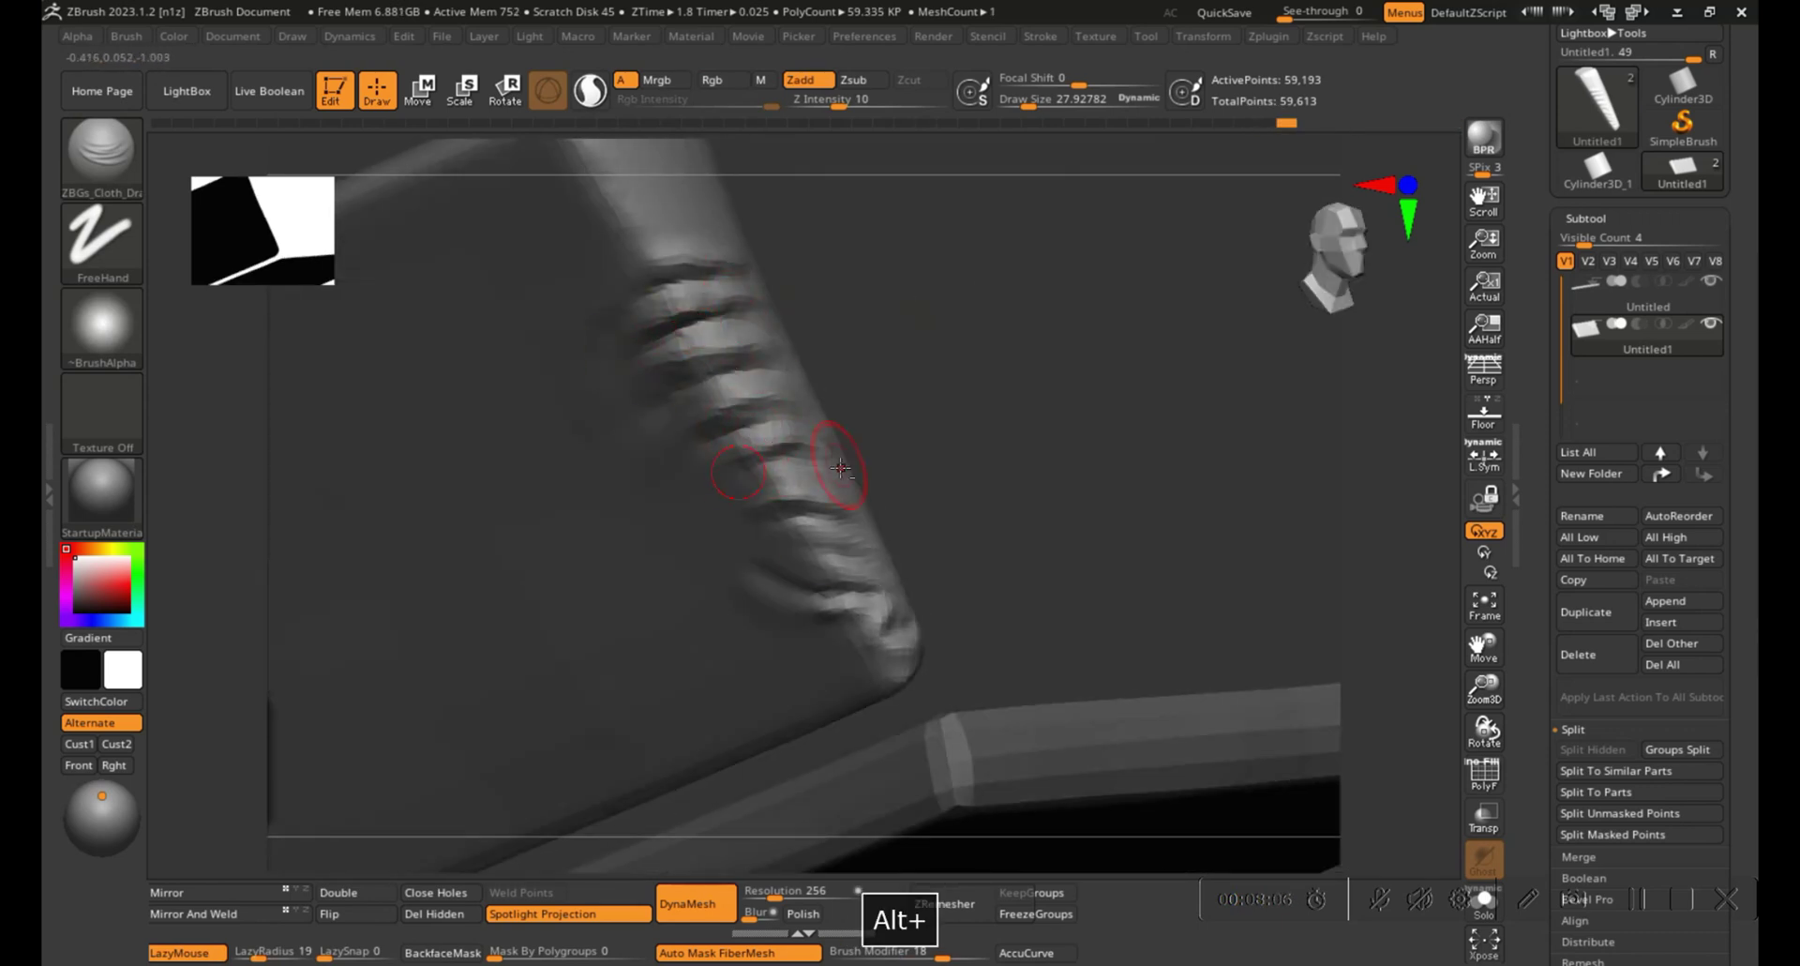
drag(976, 535, 945, 548)
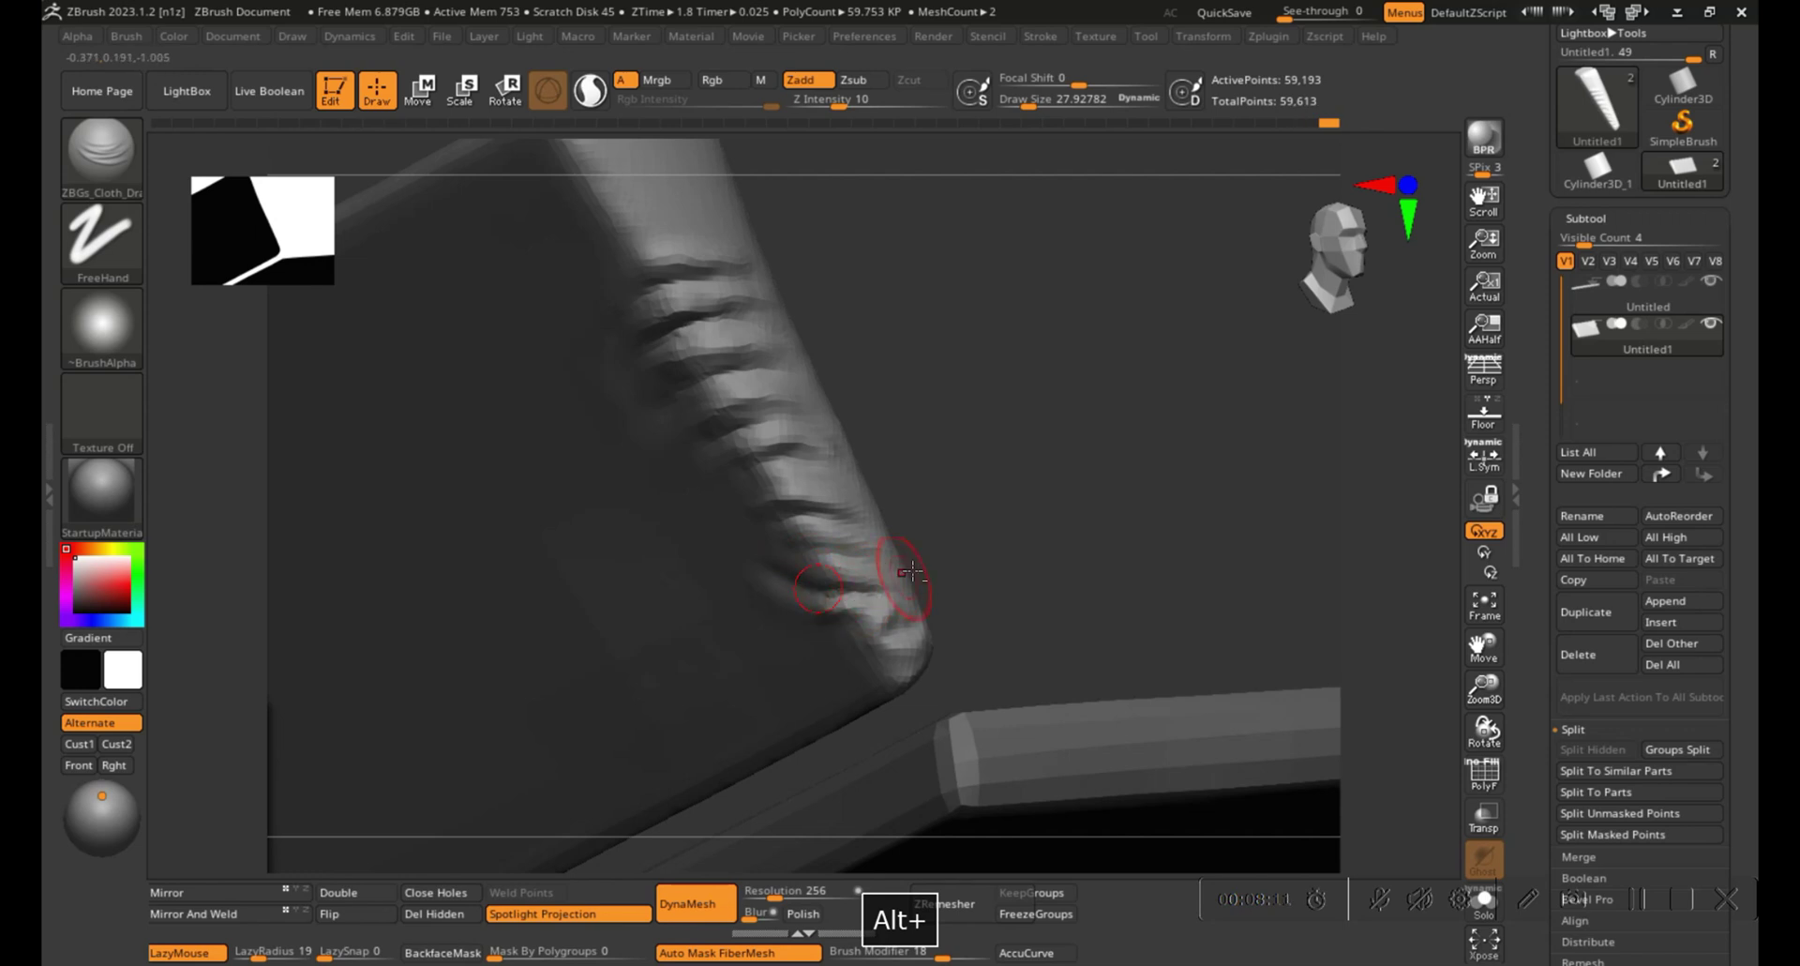
Inflate the folds along the back cushion's side edge with the Inflat brush at a draw size of about 21.
right_drag(912, 572, 693, 499)
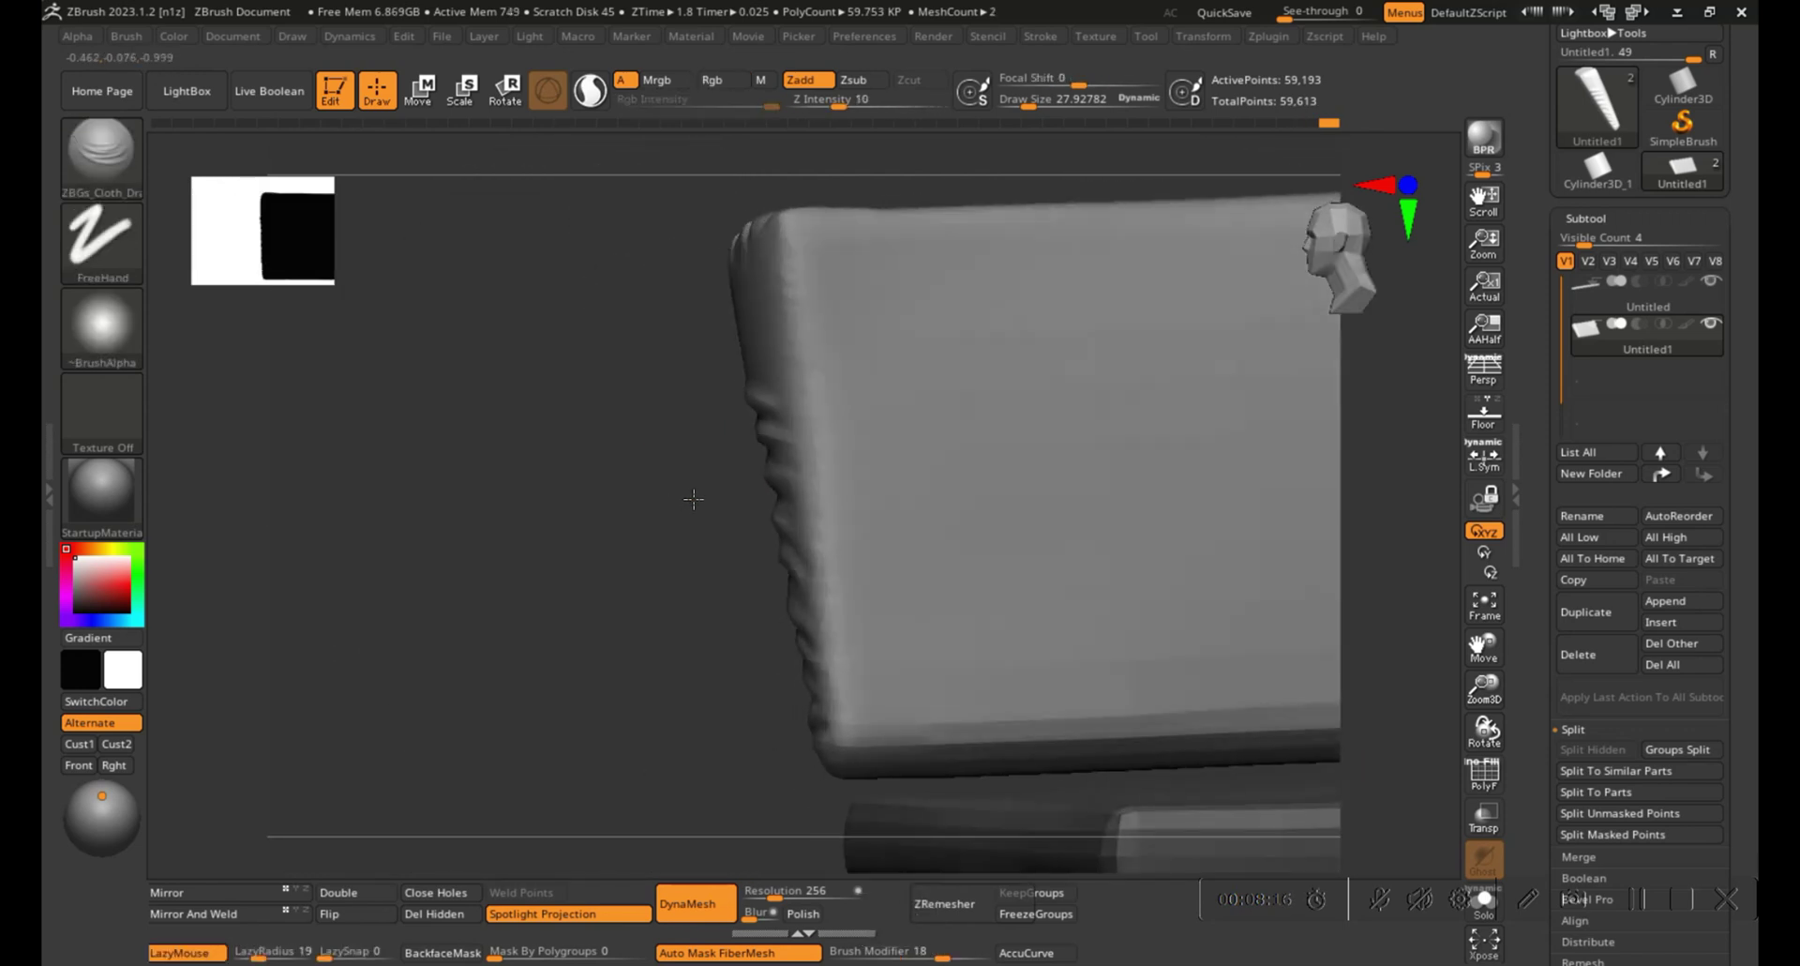
key(8)
key(s)
drag(717, 525, 724, 525)
mouse_move(724, 525)
right_down()
mouse_move(700, 560)
mouse_move(750, 535)
mouse_move(688, 587)
mouse_move(872, 522)
mouse_move(671, 375)
mouse_move(708, 336)
right_up()
key(8)
key(s)
mouse_move(597, 382)
right_down()
mouse_move(679, 307)
mouse_move(614, 422)
mouse_move(643, 303)
right_up()
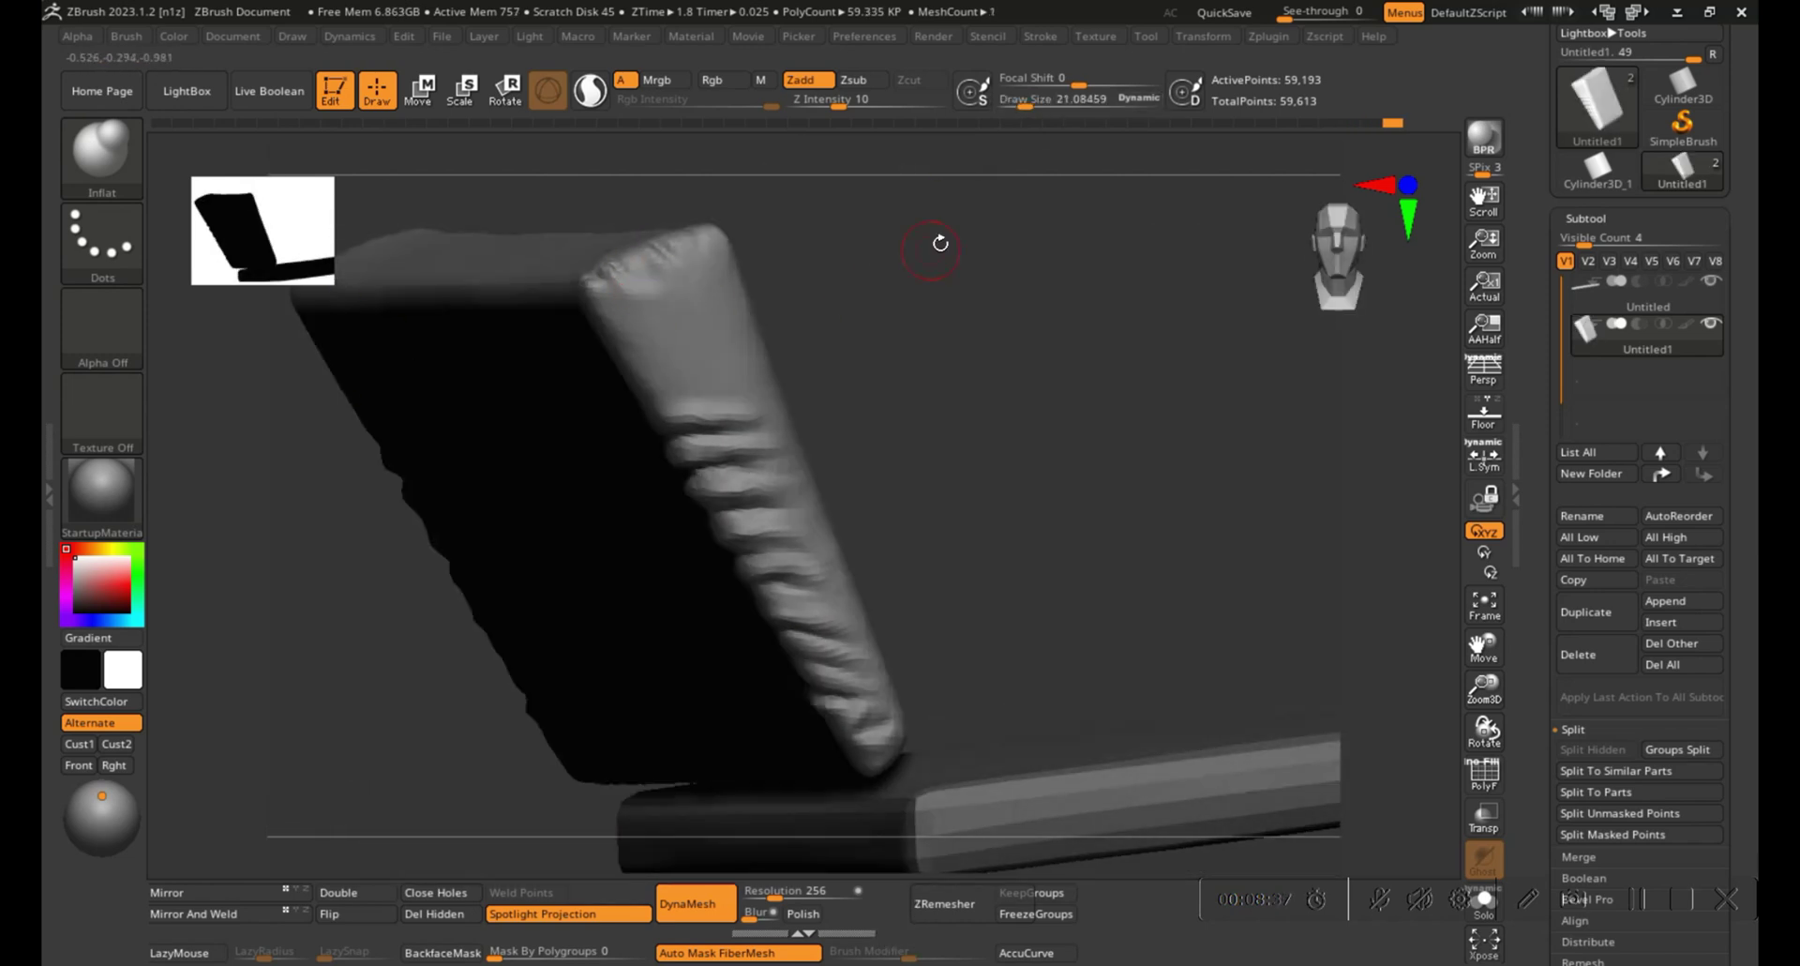
Lasso-mask the back cushion's front face along its long edge from the side view.
right_drag(941, 244, 666, 355)
mouse_move(568, 417)
right_down()
mouse_move(631, 356)
mouse_move(977, 398)
mouse_move(856, 354)
mouse_move(876, 399)
mouse_move(904, 390)
right_up()
key(ctrl)
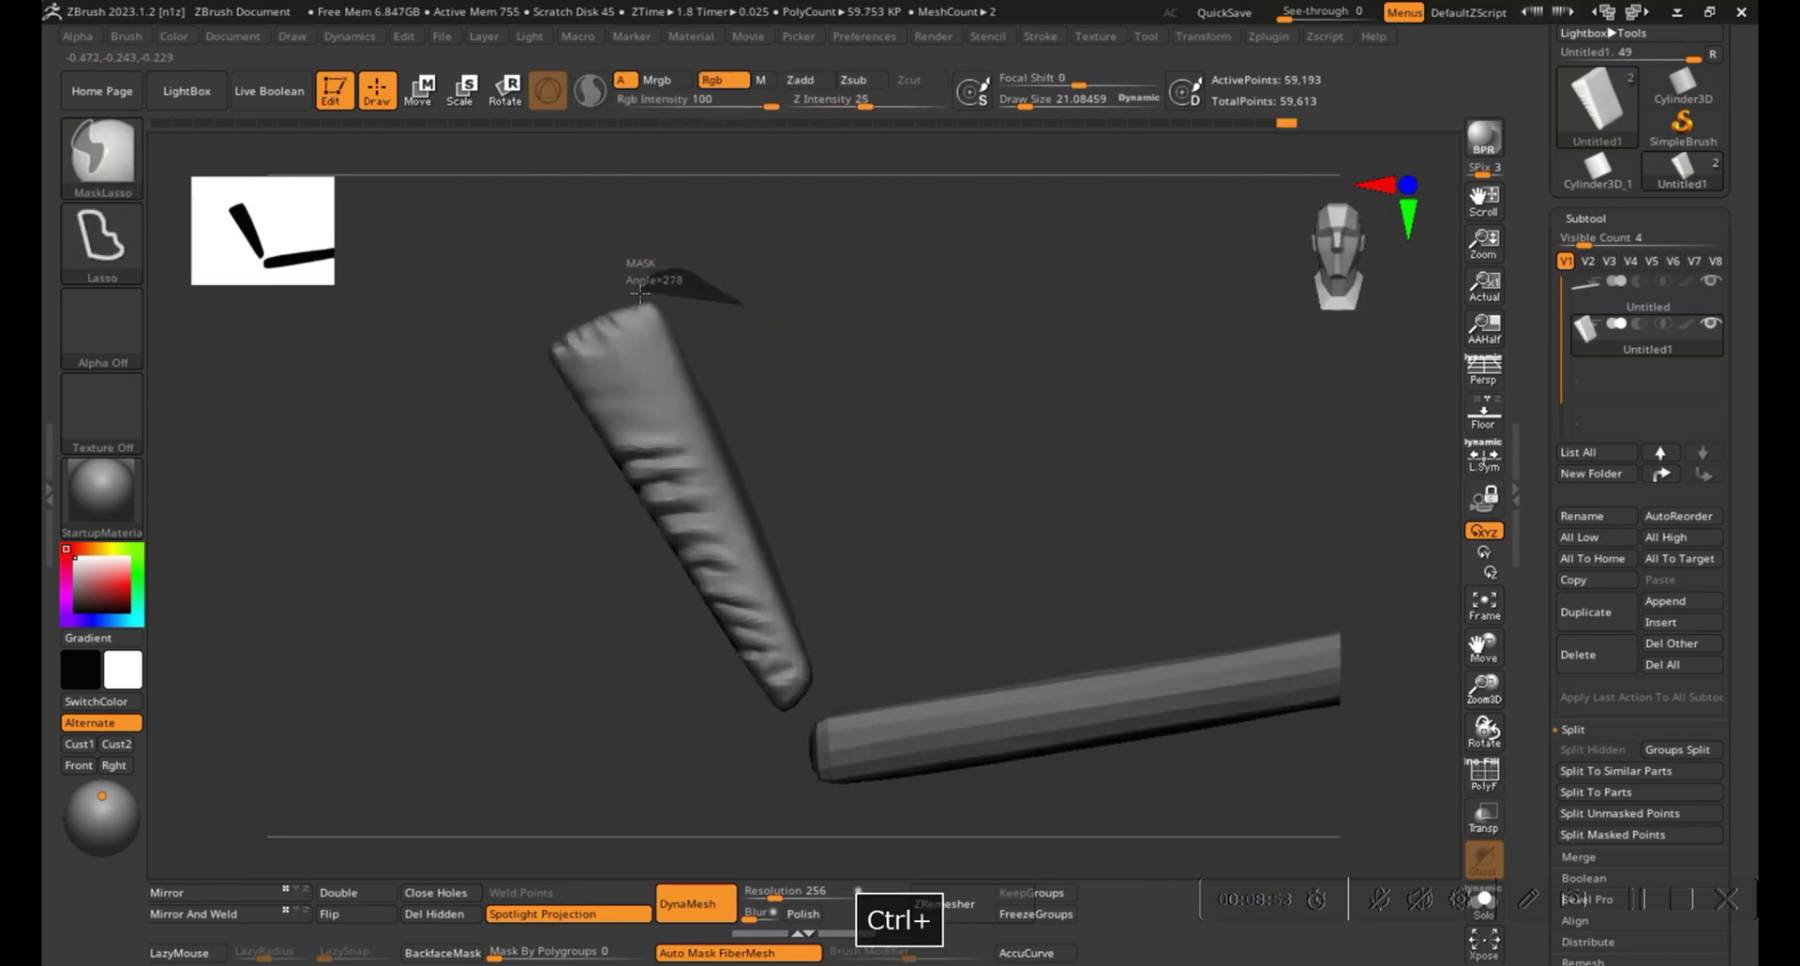
ctrl+drag(797, 651, 882, 554)
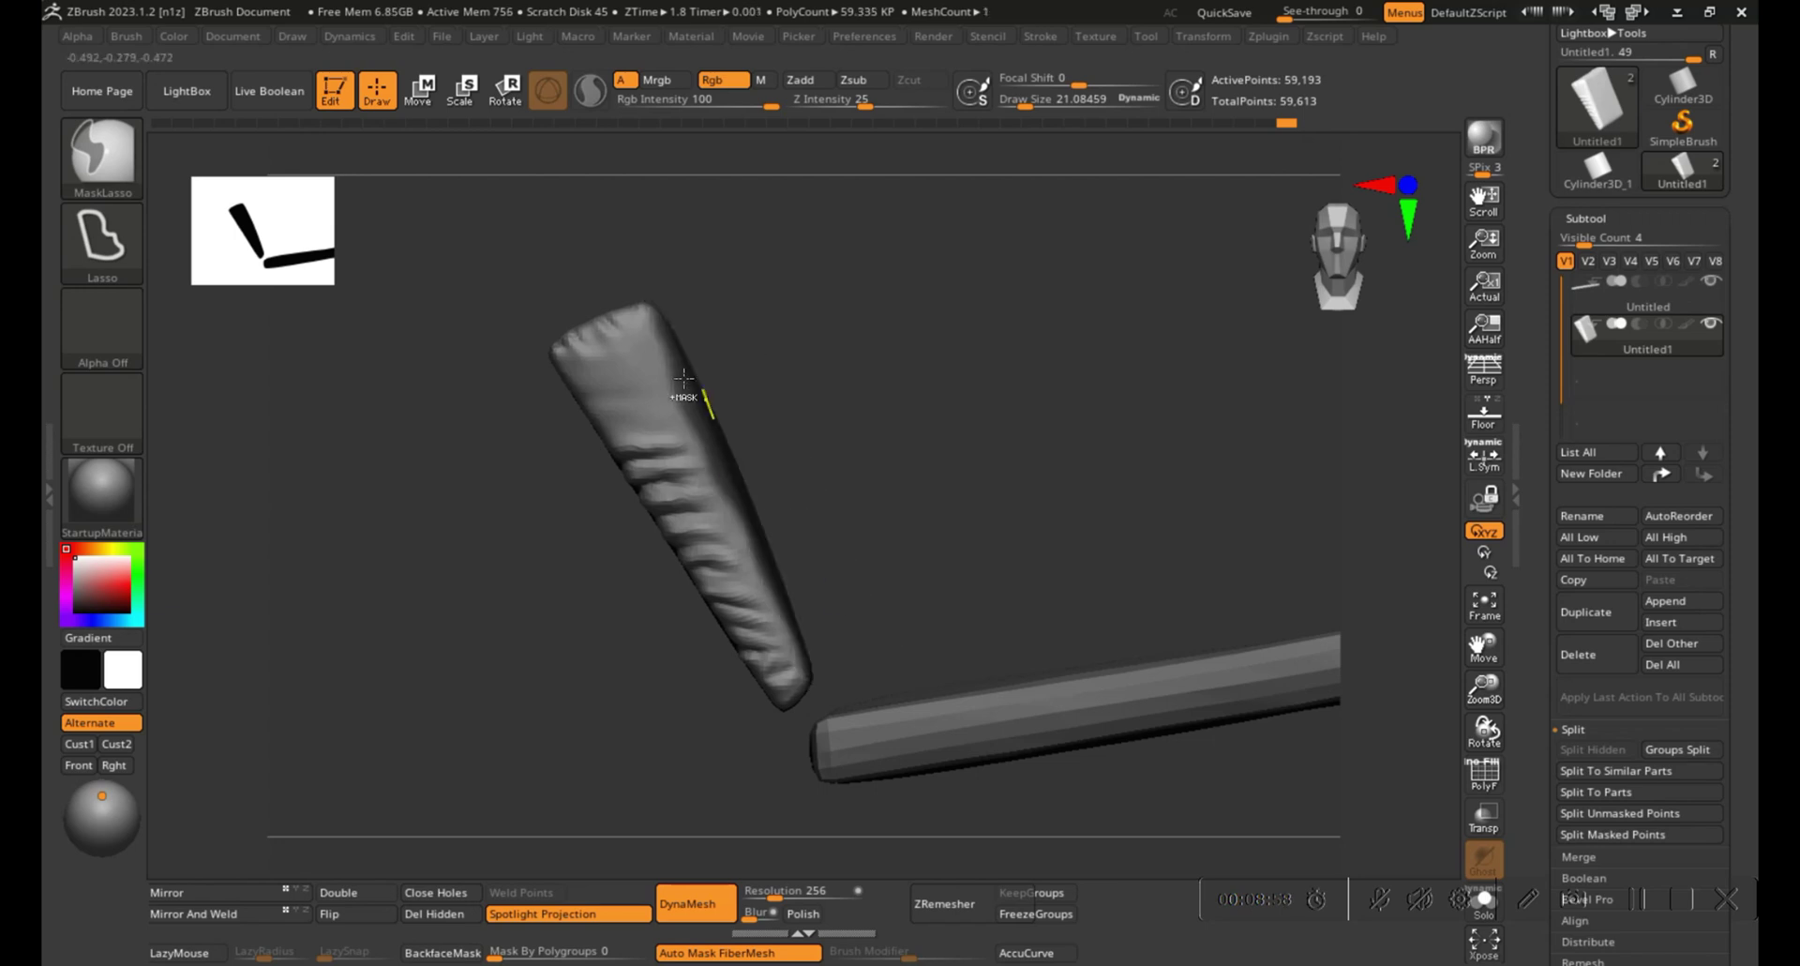
mouse_move(695, 309)
ctrl+alt+mouse_down()
mouse_move(635, 282)
mouse_move(755, 529)
ctrl+alt+mouse_up()
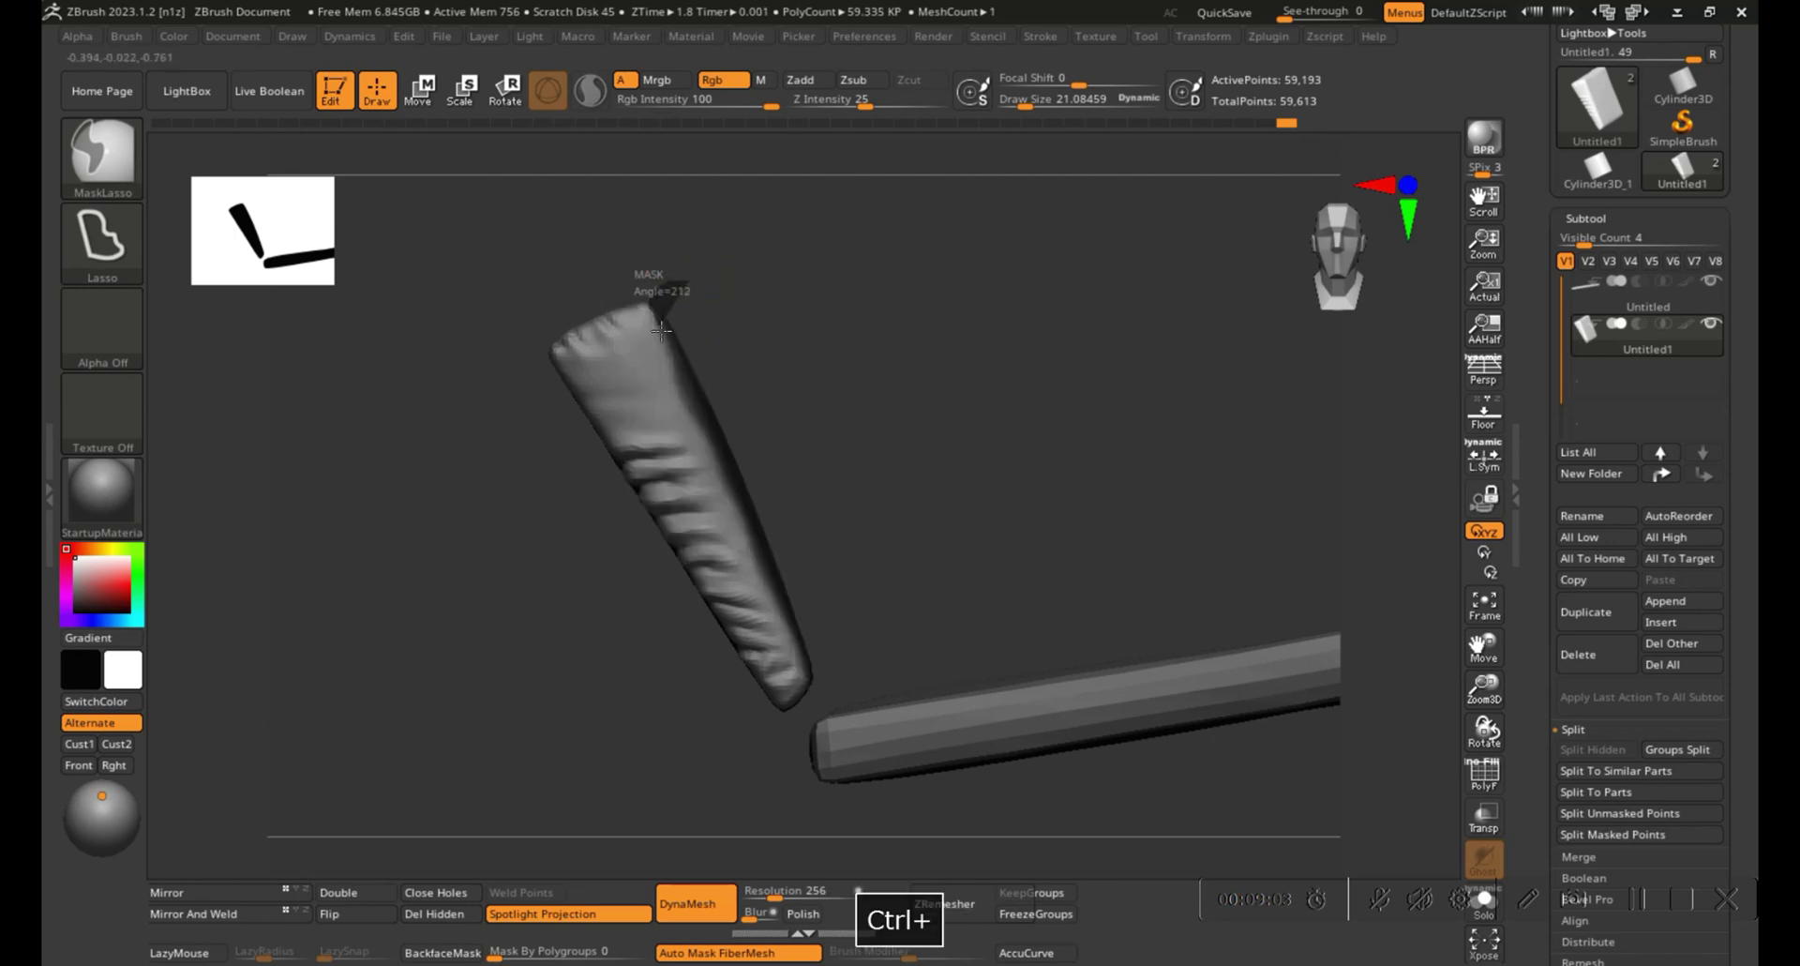
ctrl+drag(714, 302, 739, 482)
mouse_move(918, 549)
alt+right_down()
mouse_move(880, 462)
mouse_move(647, 450)
mouse_move(839, 447)
alt+right_up()
key(ctrl)
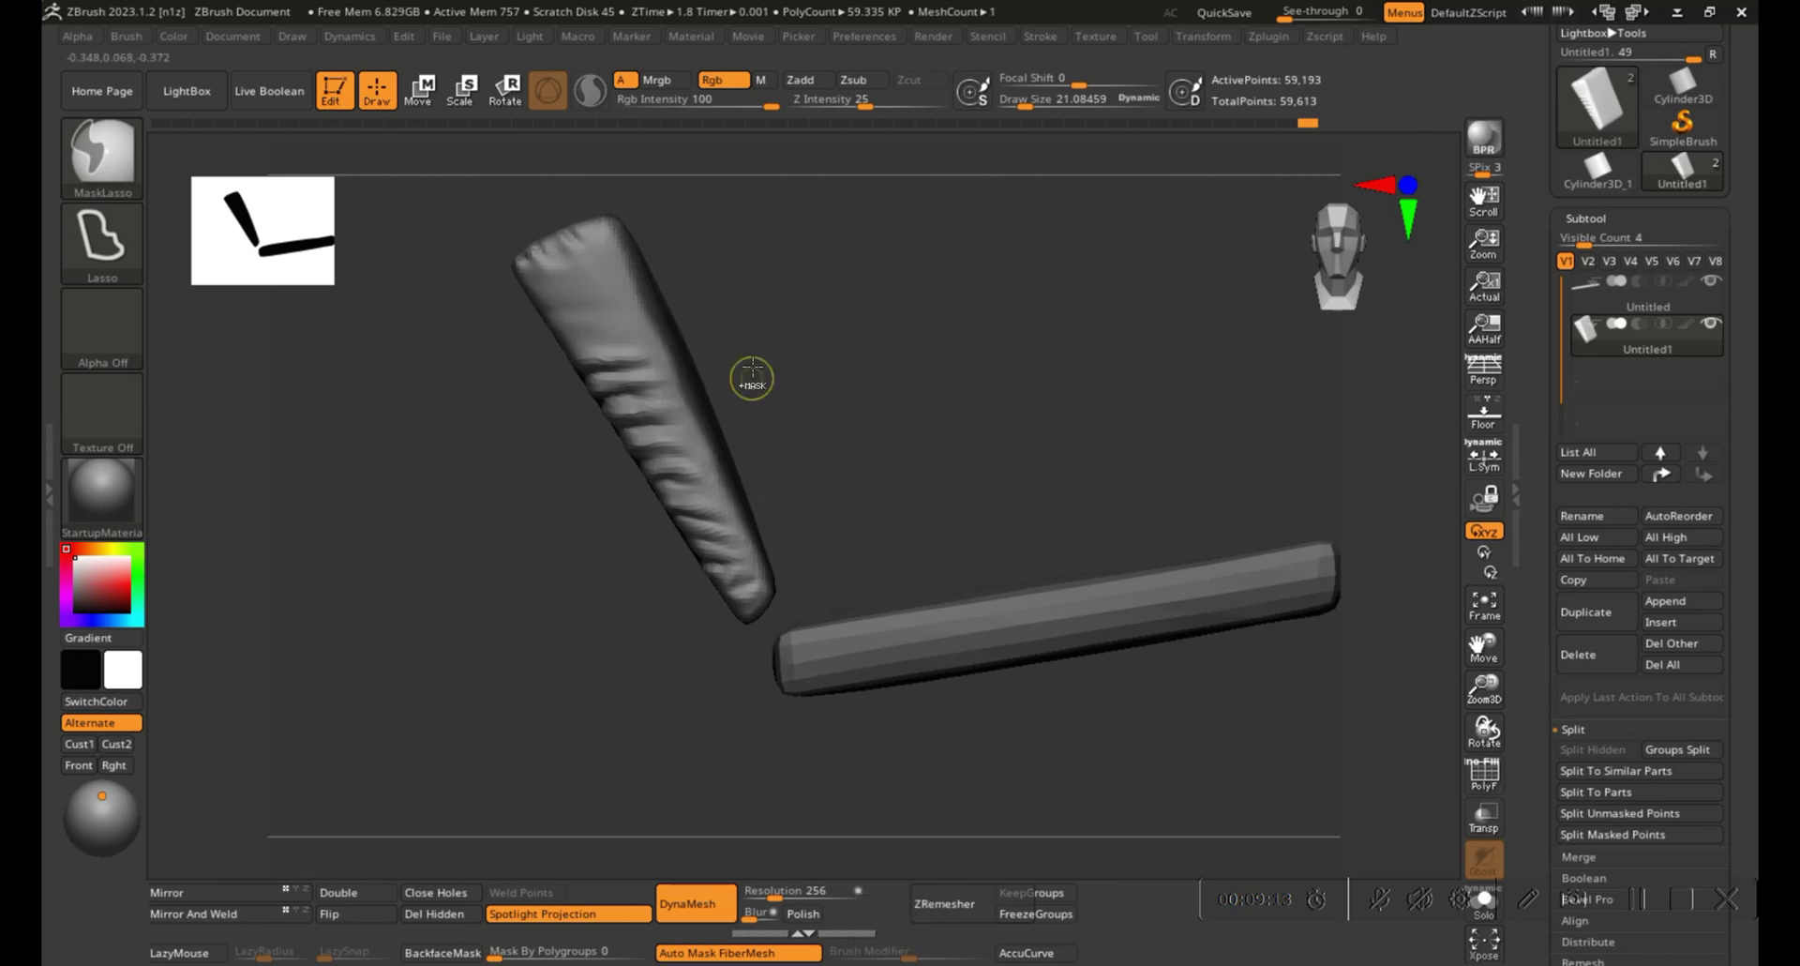
ctrl+drag(679, 389, 718, 469)
shift+right_drag(840, 467, 719, 495)
Refine the back cushion's mask to exclude the creased side, and assign the masked faces to a new polygroup.
mouse_move(504, 231)
ctrl+alt+mouse_down()
mouse_move(525, 216)
mouse_move(601, 331)
ctrl+alt+mouse_up()
ctrl+alt+drag(612, 521, 593, 548)
mouse_move(507, 539)
right_down()
mouse_move(833, 579)
mouse_move(1035, 647)
mouse_move(935, 624)
right_up()
mouse_move(882, 608)
ctrl+mouse_down()
mouse_move(882, 692)
mouse_move(821, 730)
ctrl+mouse_up()
mouse_move(835, 712)
alt+right_down()
mouse_move(964, 463)
mouse_move(600, 488)
mouse_move(1073, 402)
mouse_move(451, 488)
alt+right_up()
right_drag(440, 550, 460, 586)
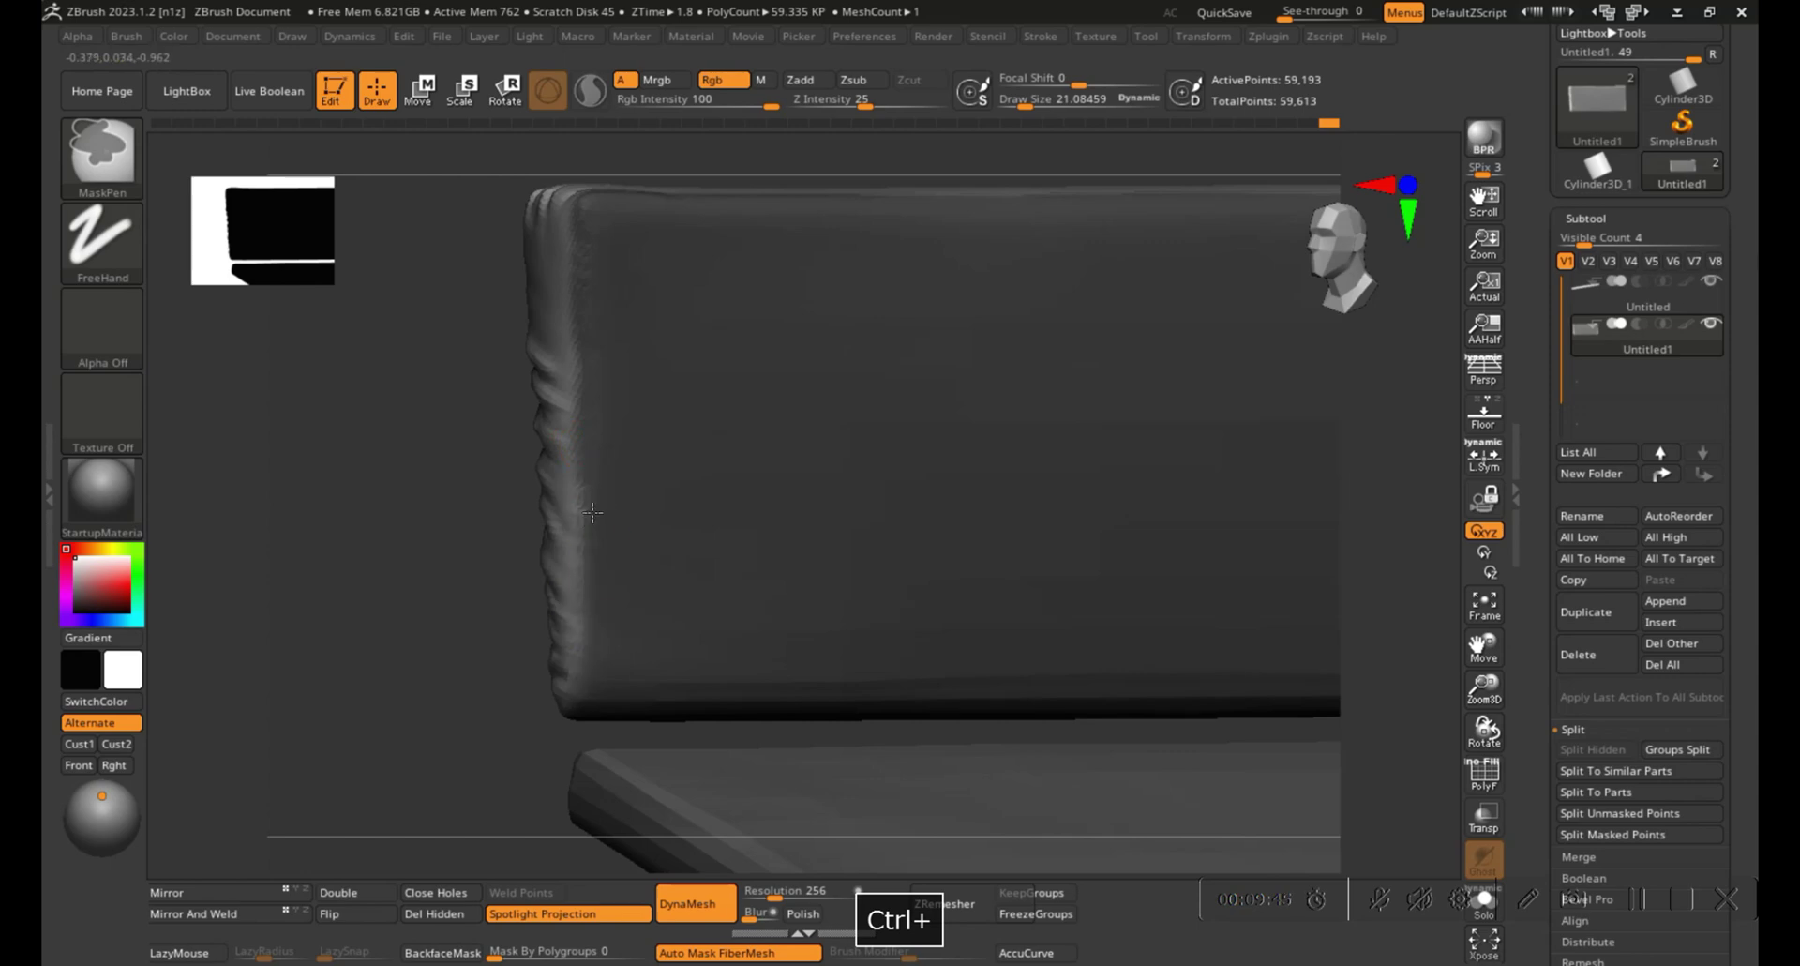
right_drag(579, 516, 447, 583)
key(ctrl+w)
key(shift+f)
alt+right_drag(416, 460, 855, 575)
key(shift+f)
Make the seat cushion active and mask its faces around the long side strip with the MaskLasso brush.
alt+click(859, 643)
key(shift+f)
alt+right_drag(1008, 499, 993, 471)
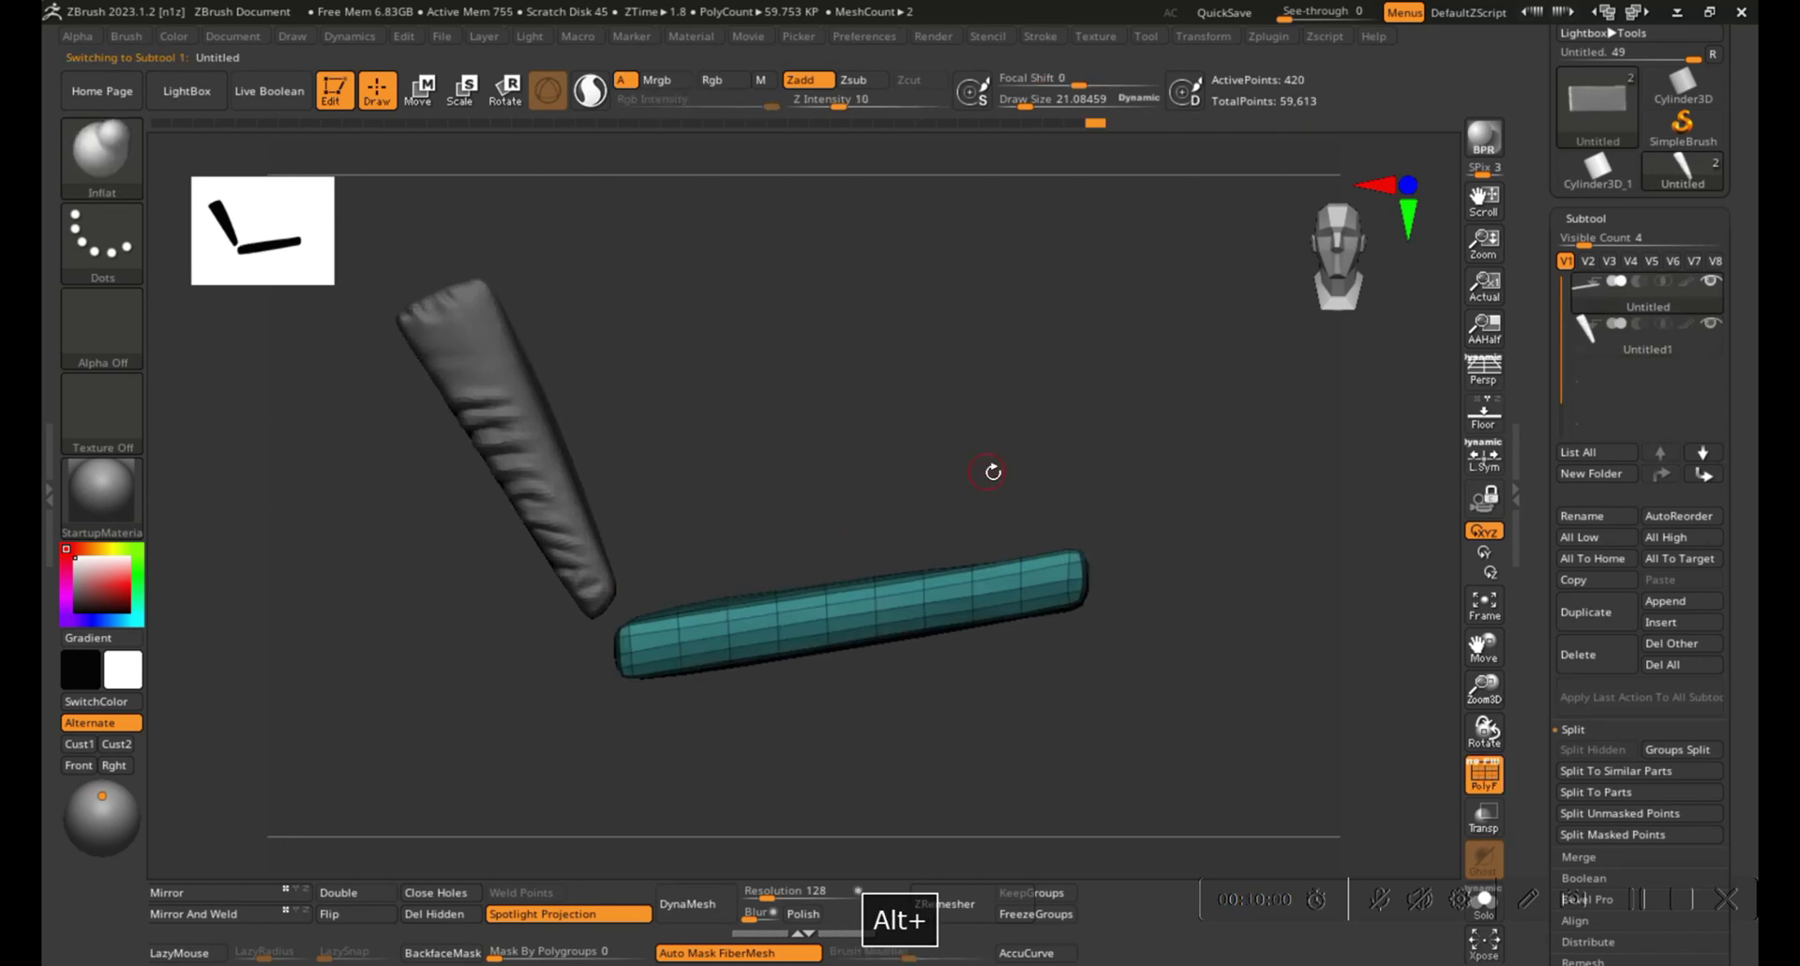
ctrl+click(101, 154)
ctrl+click(477, 270)
ctrl+drag(714, 548, 664, 611)
mouse_move(682, 567)
ctrl+mouse_down()
mouse_move(656, 586)
mouse_move(666, 620)
ctrl+mouse_up()
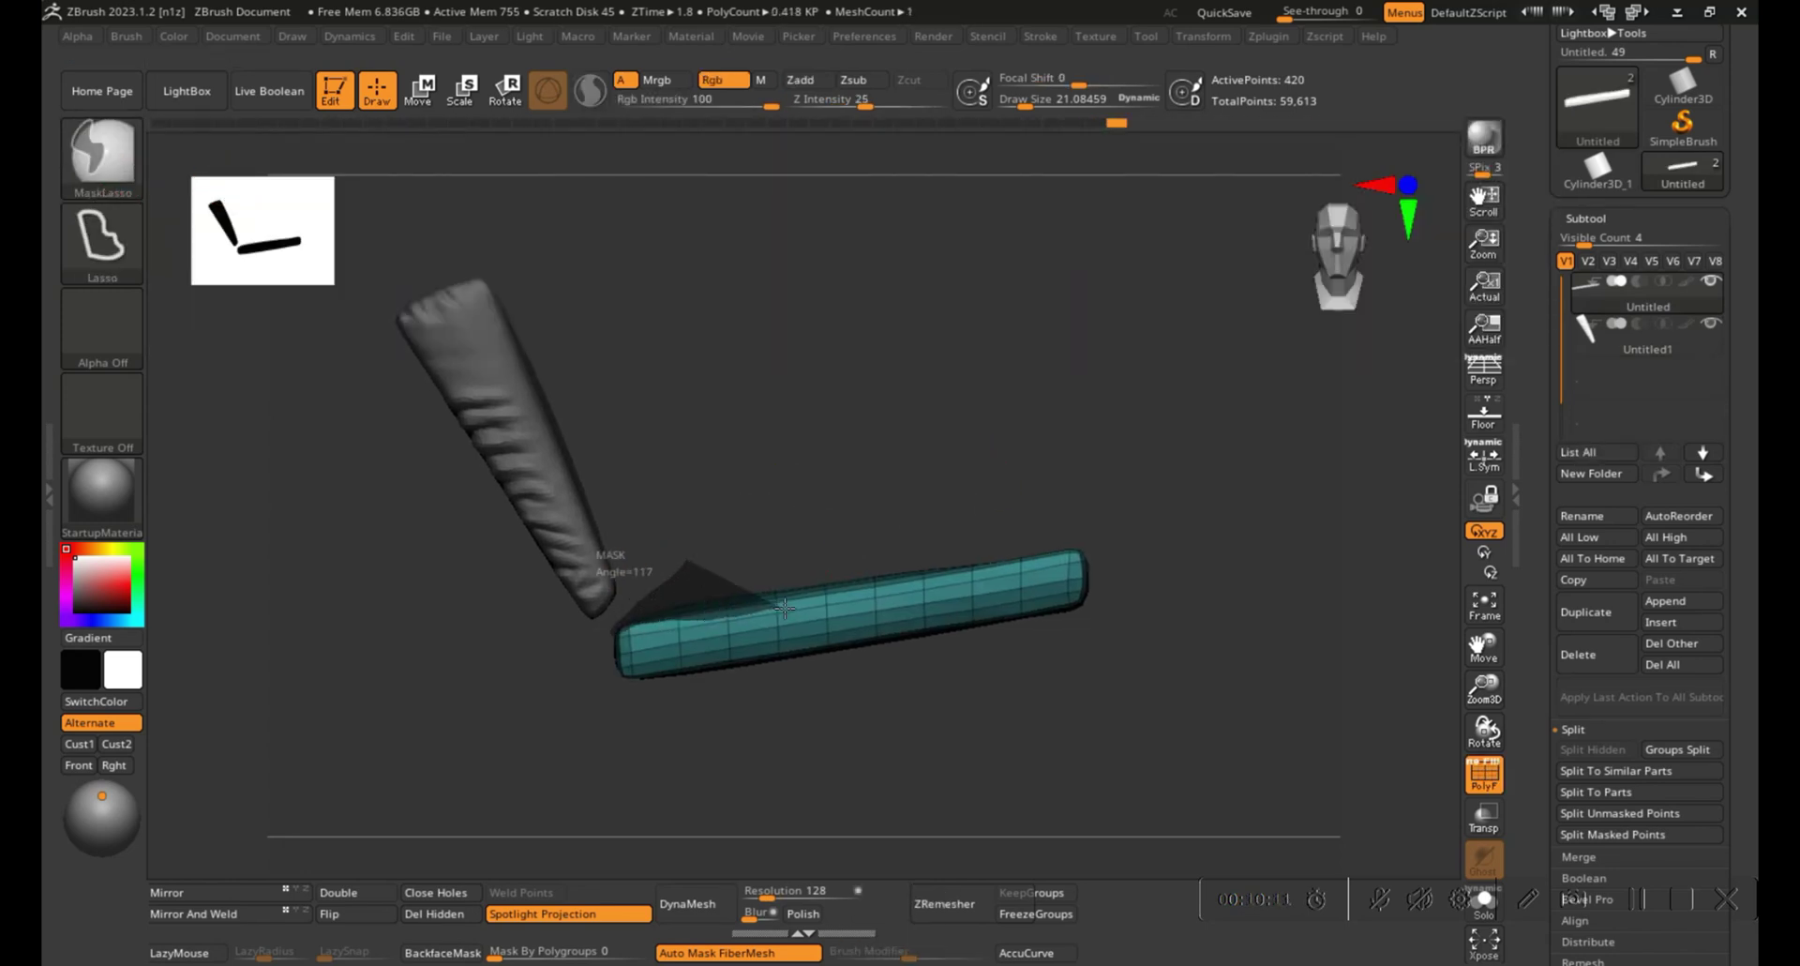
ctrl+drag(936, 563, 937, 561)
mouse_move(979, 521)
ctrl+mouse_down()
mouse_move(917, 542)
mouse_move(1095, 600)
ctrl+mouse_up()
mouse_move(928, 531)
ctrl+mouse_down()
mouse_move(911, 533)
mouse_move(941, 568)
ctrl+mouse_up()
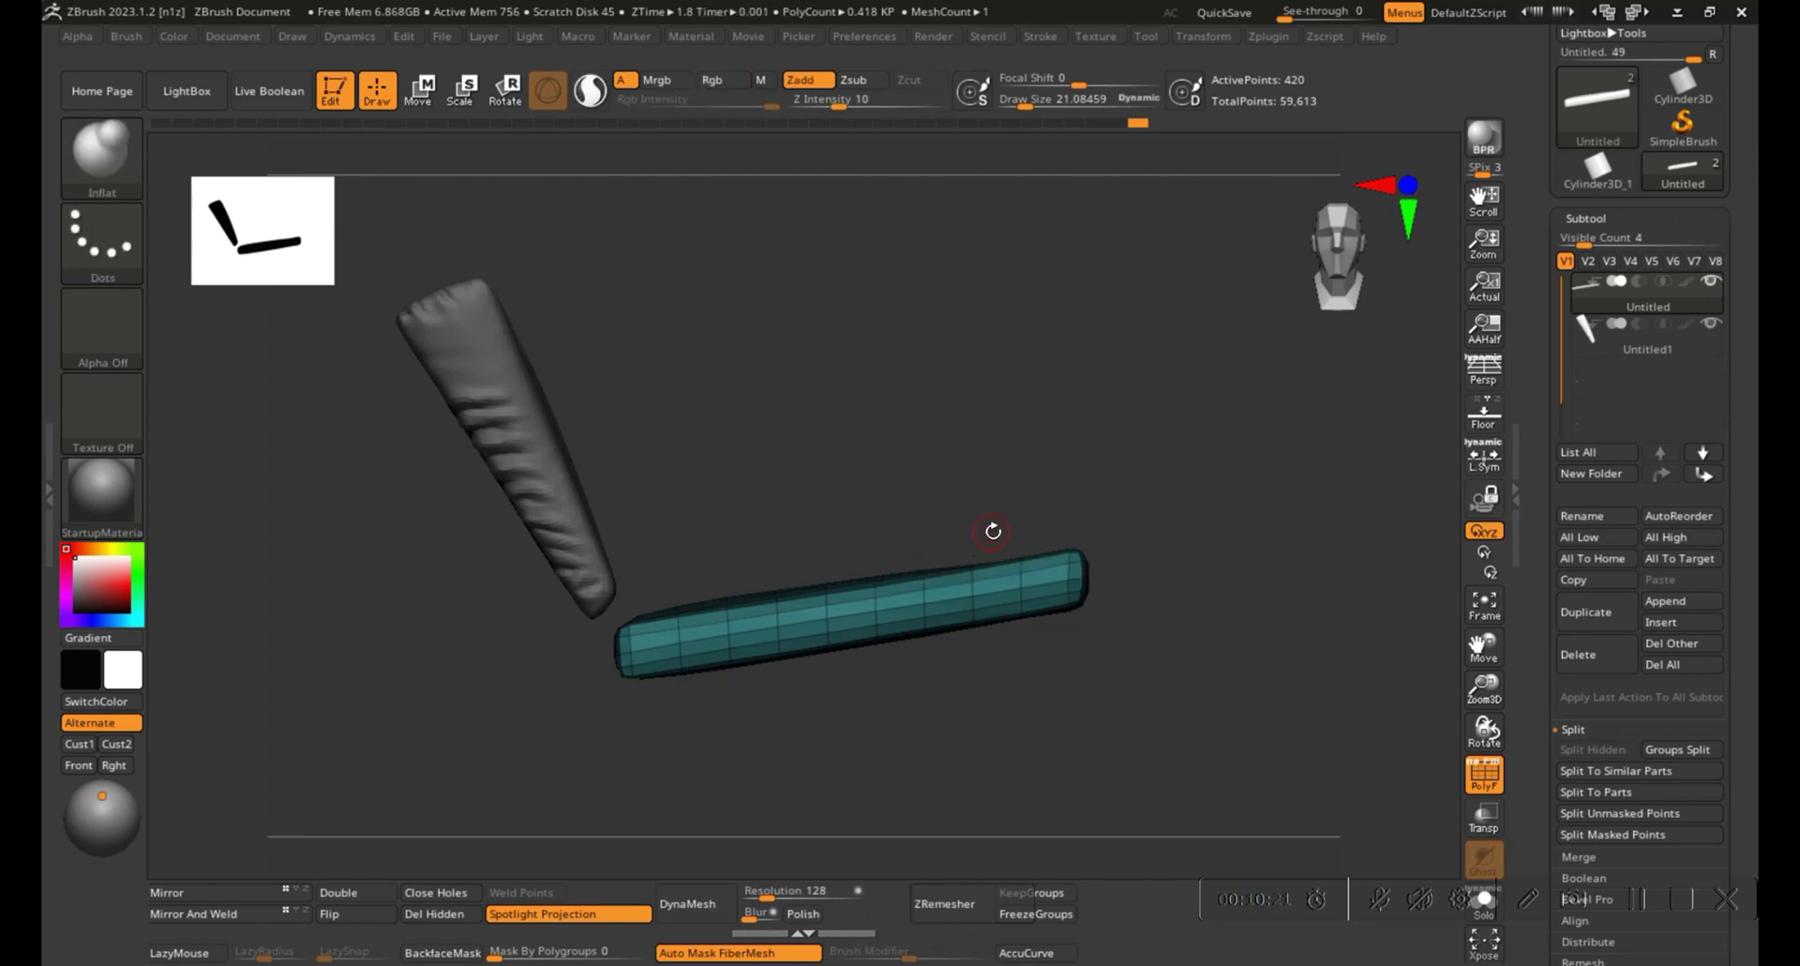
Try to assign the seat cushion's masked faces to a new polygroup.
key(shift+f)
drag(1141, 415, 1122, 466)
key(ctrl+w)
key(shift+f)
drag(994, 703, 1040, 700)
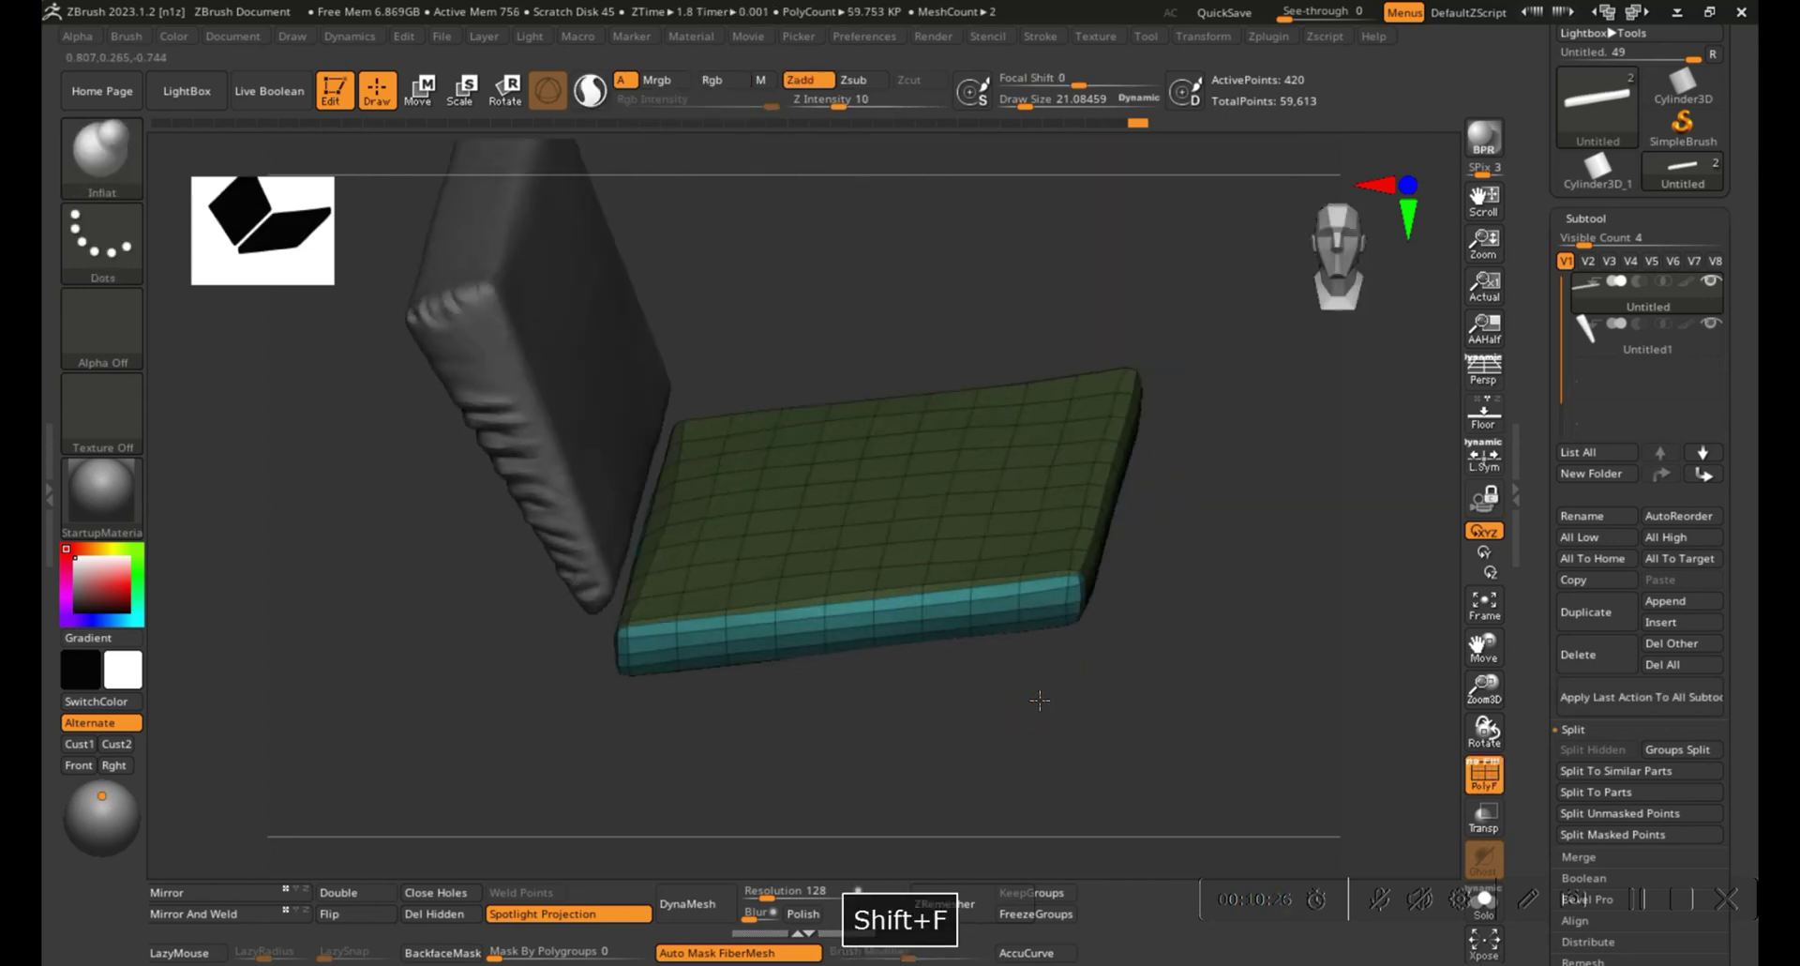
key(ctrl+z)
key(ctrl+z)
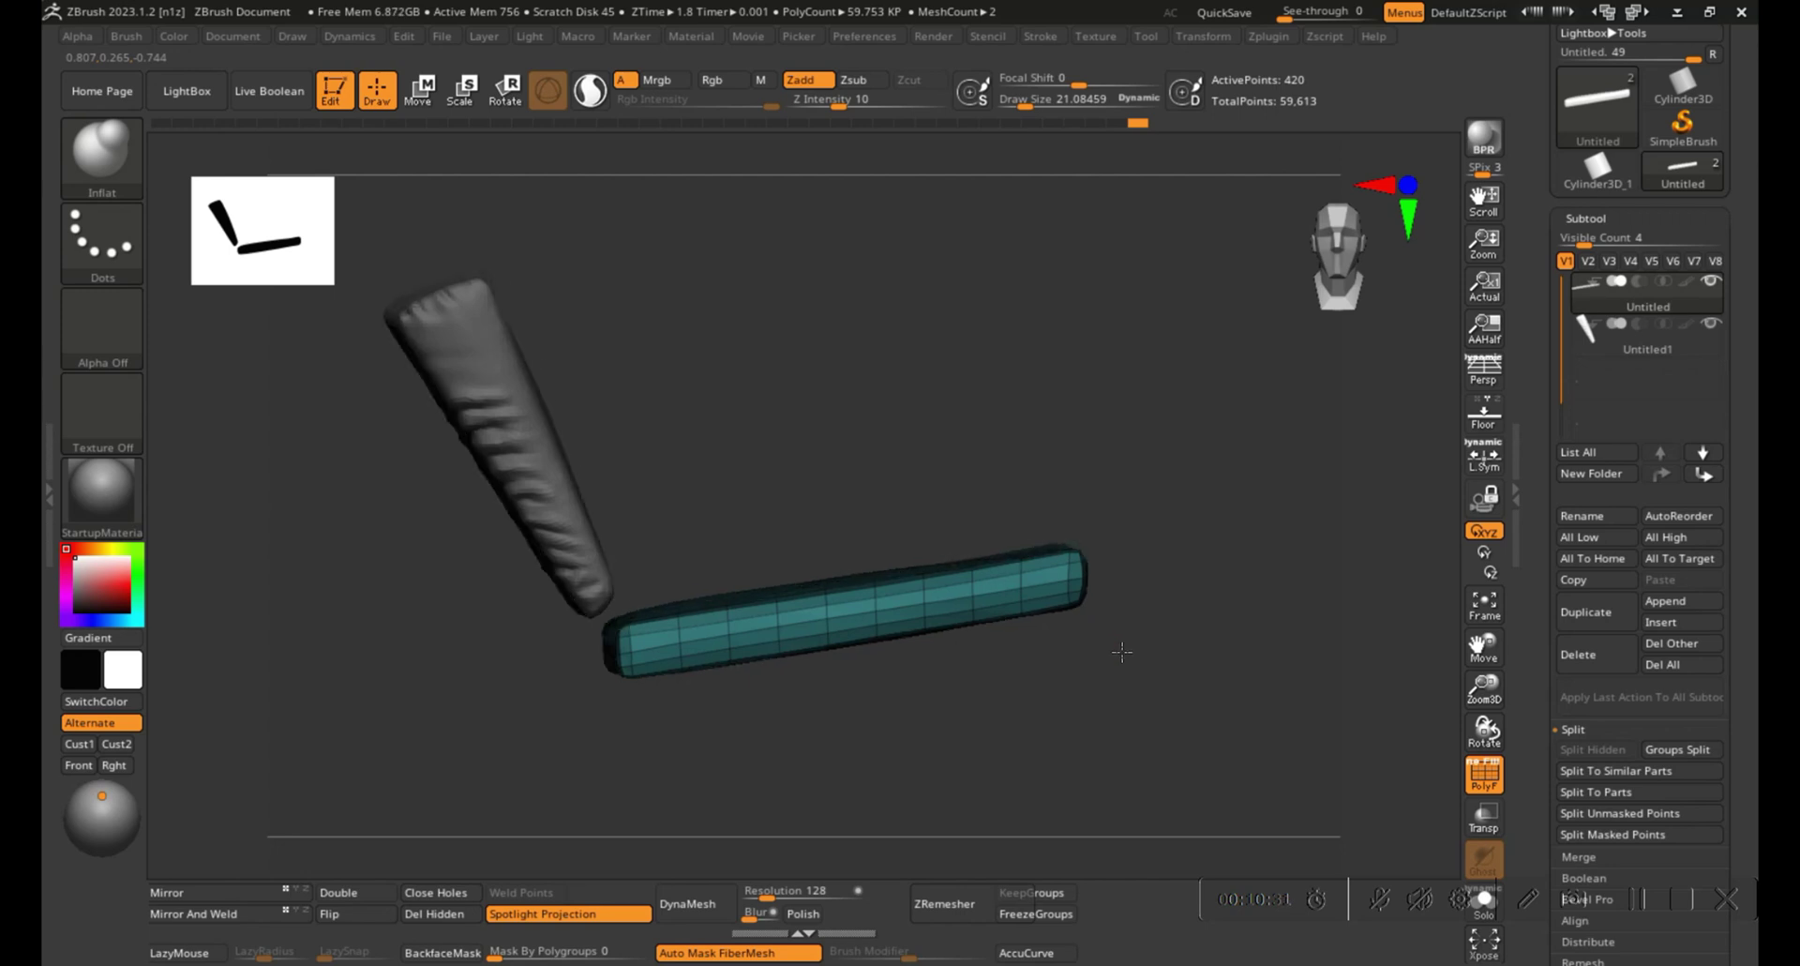
Extend the mask over the seat cushion's front end and assign the masked faces to a new polygroup.
drag(1123, 652, 1135, 647)
mouse_move(1087, 536)
ctrl+mouse_down()
mouse_move(1133, 600)
mouse_move(1097, 615)
ctrl+mouse_up()
key(shift+f)
shift+drag(1126, 641, 1450, 684)
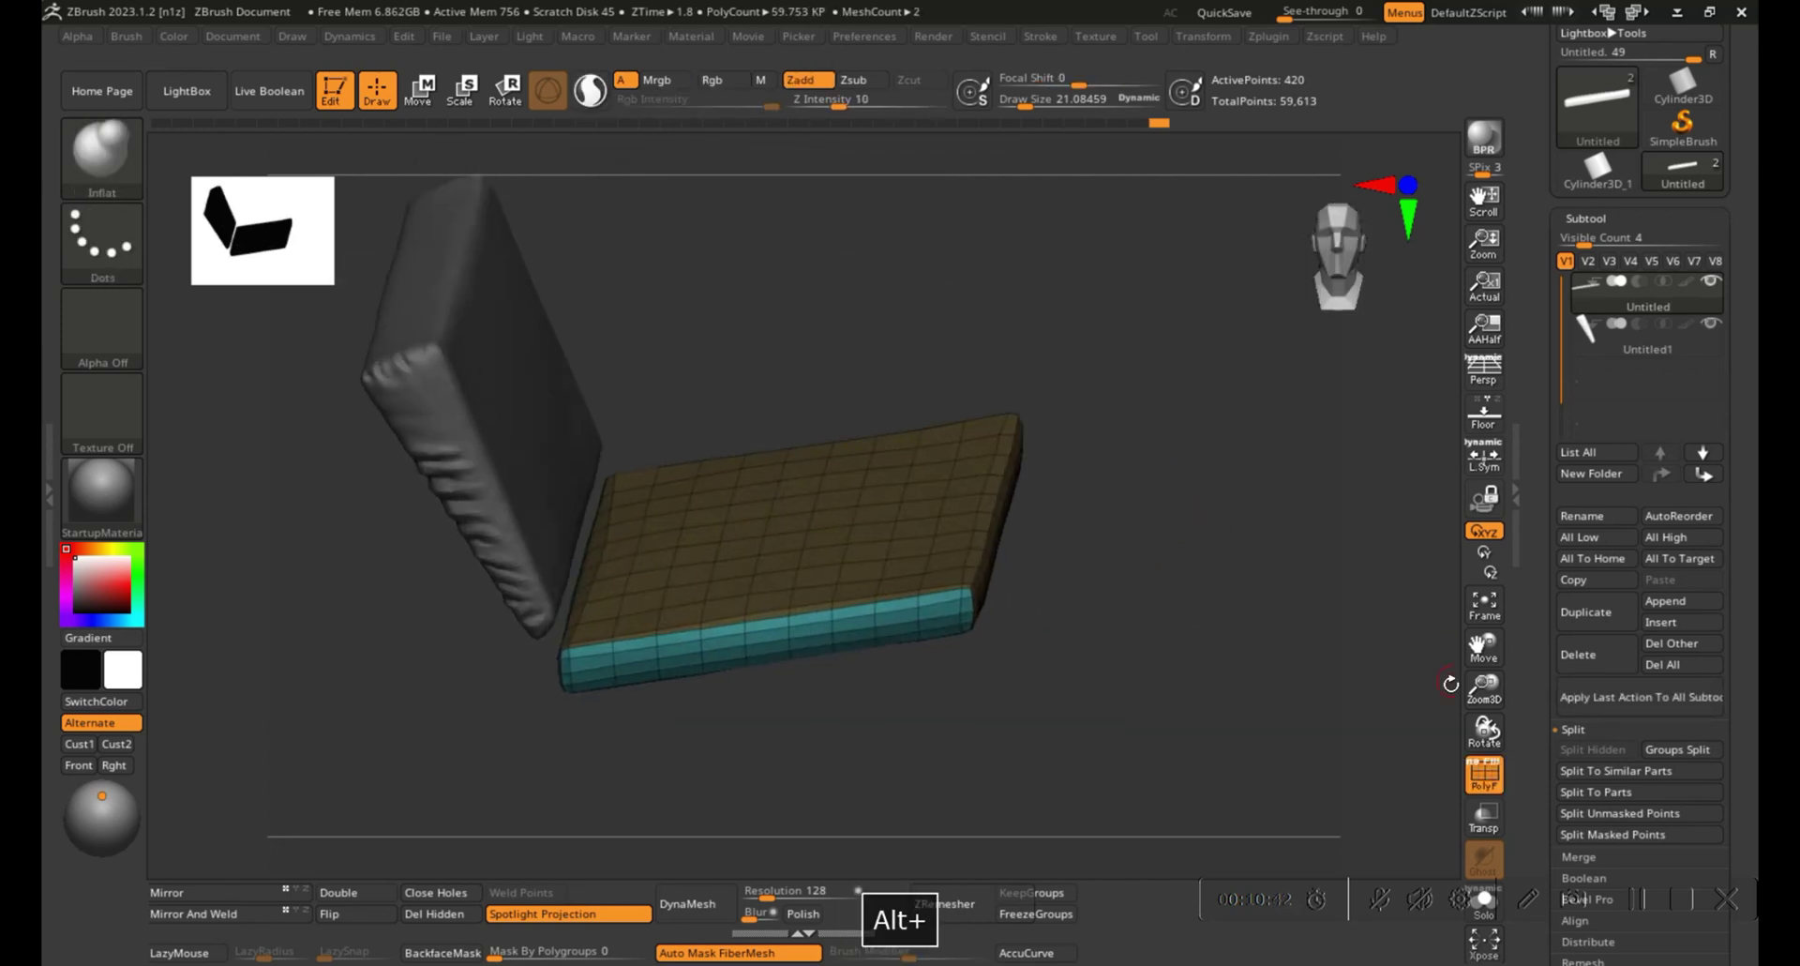
Make the back cushion active, duplicate its subtool and show only the duplicate without polyframe.
click(1631, 220)
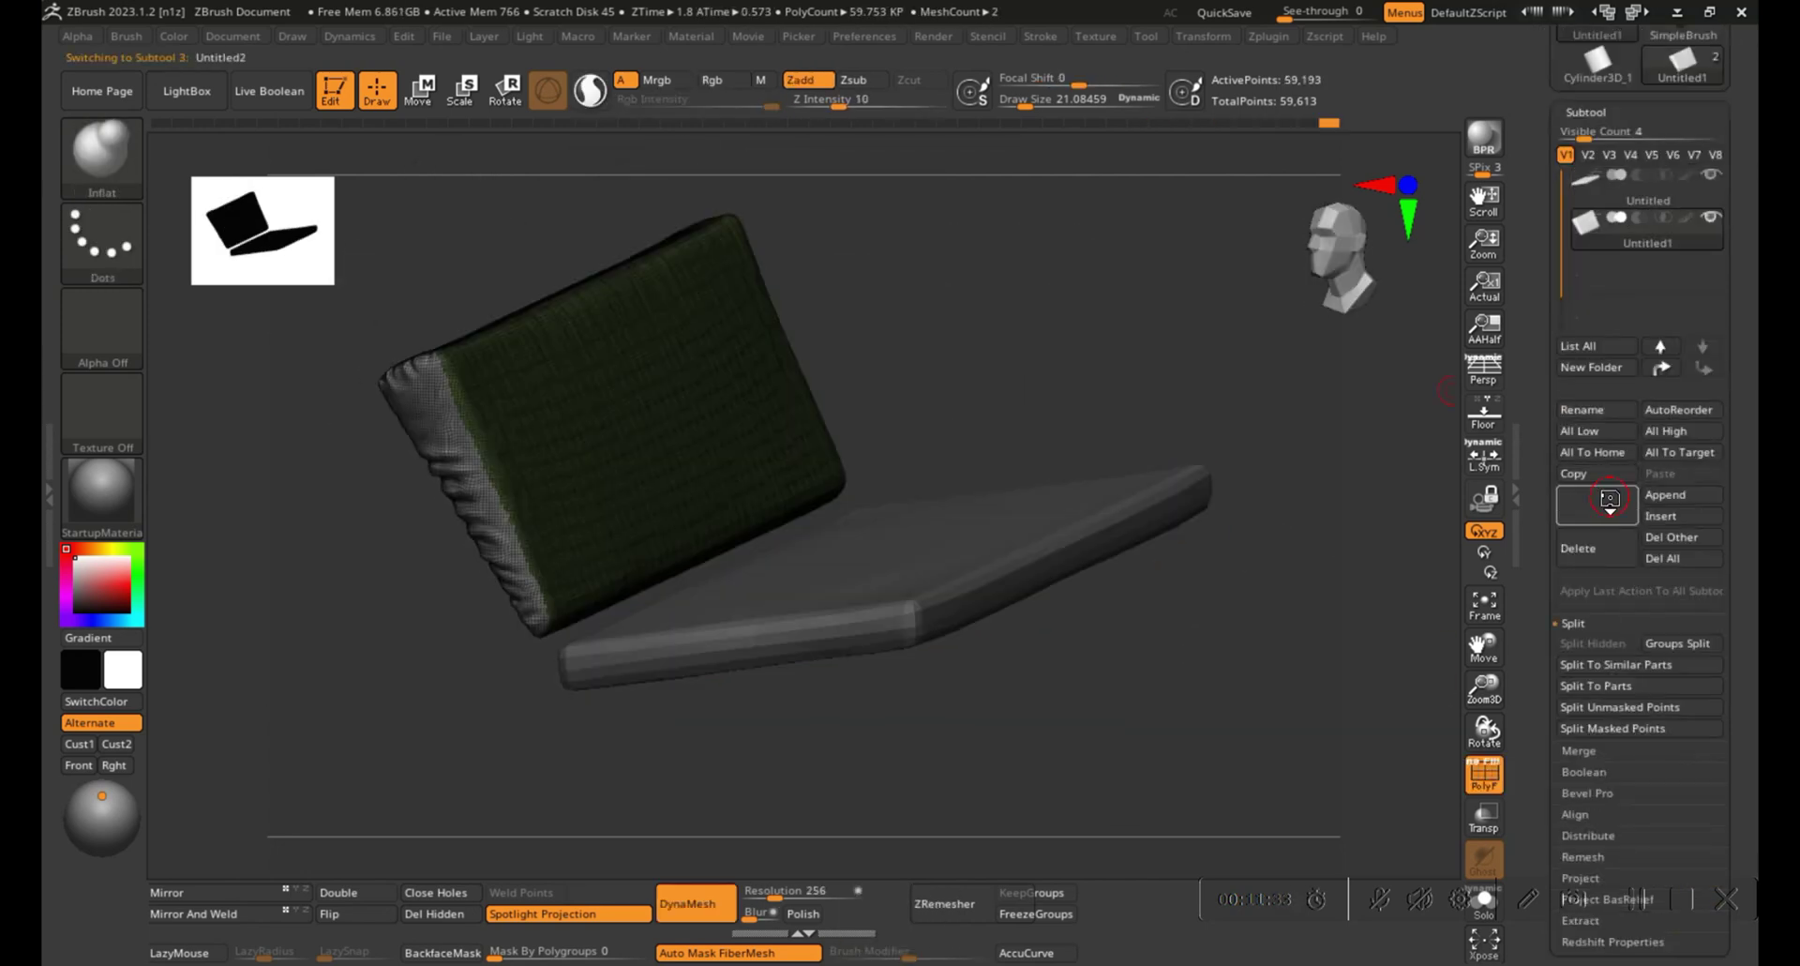
click(1610, 498)
key(shift+f)
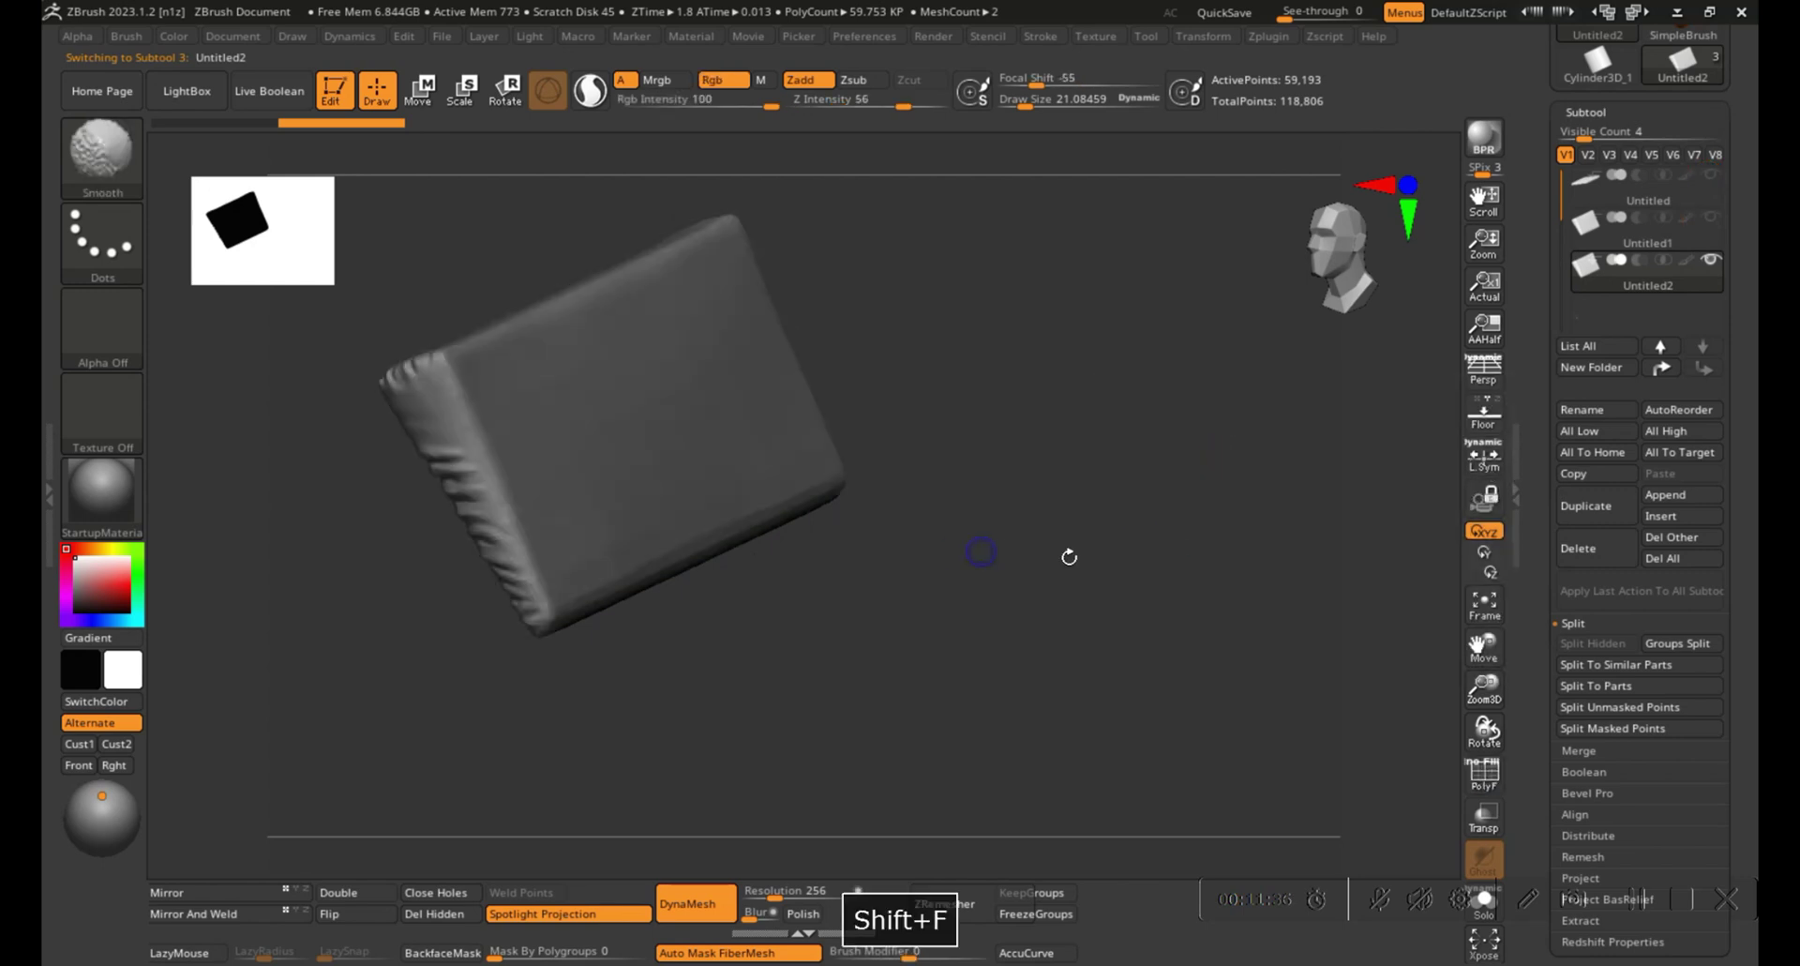
Run ZRemesher on the duplicated back cushion with KeepGroups and a target polygon count of 5.
drag(1522, 612, 1522, 469)
key(s)
click(895, 551)
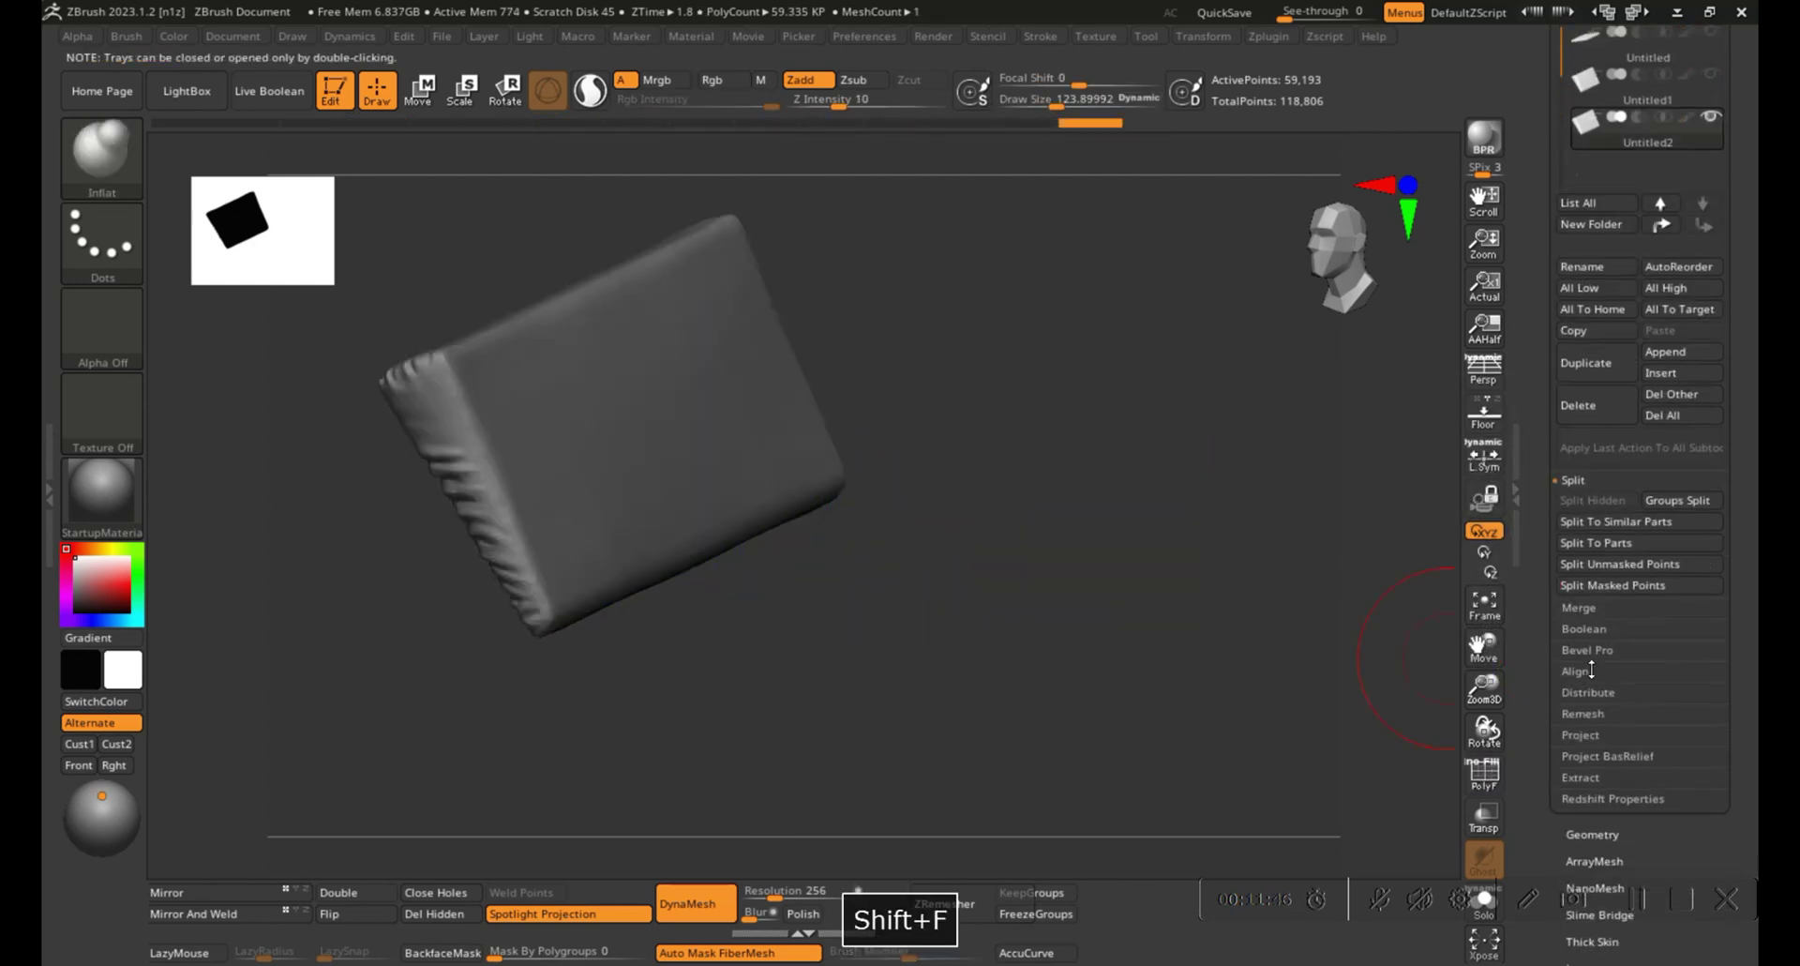
click(1593, 833)
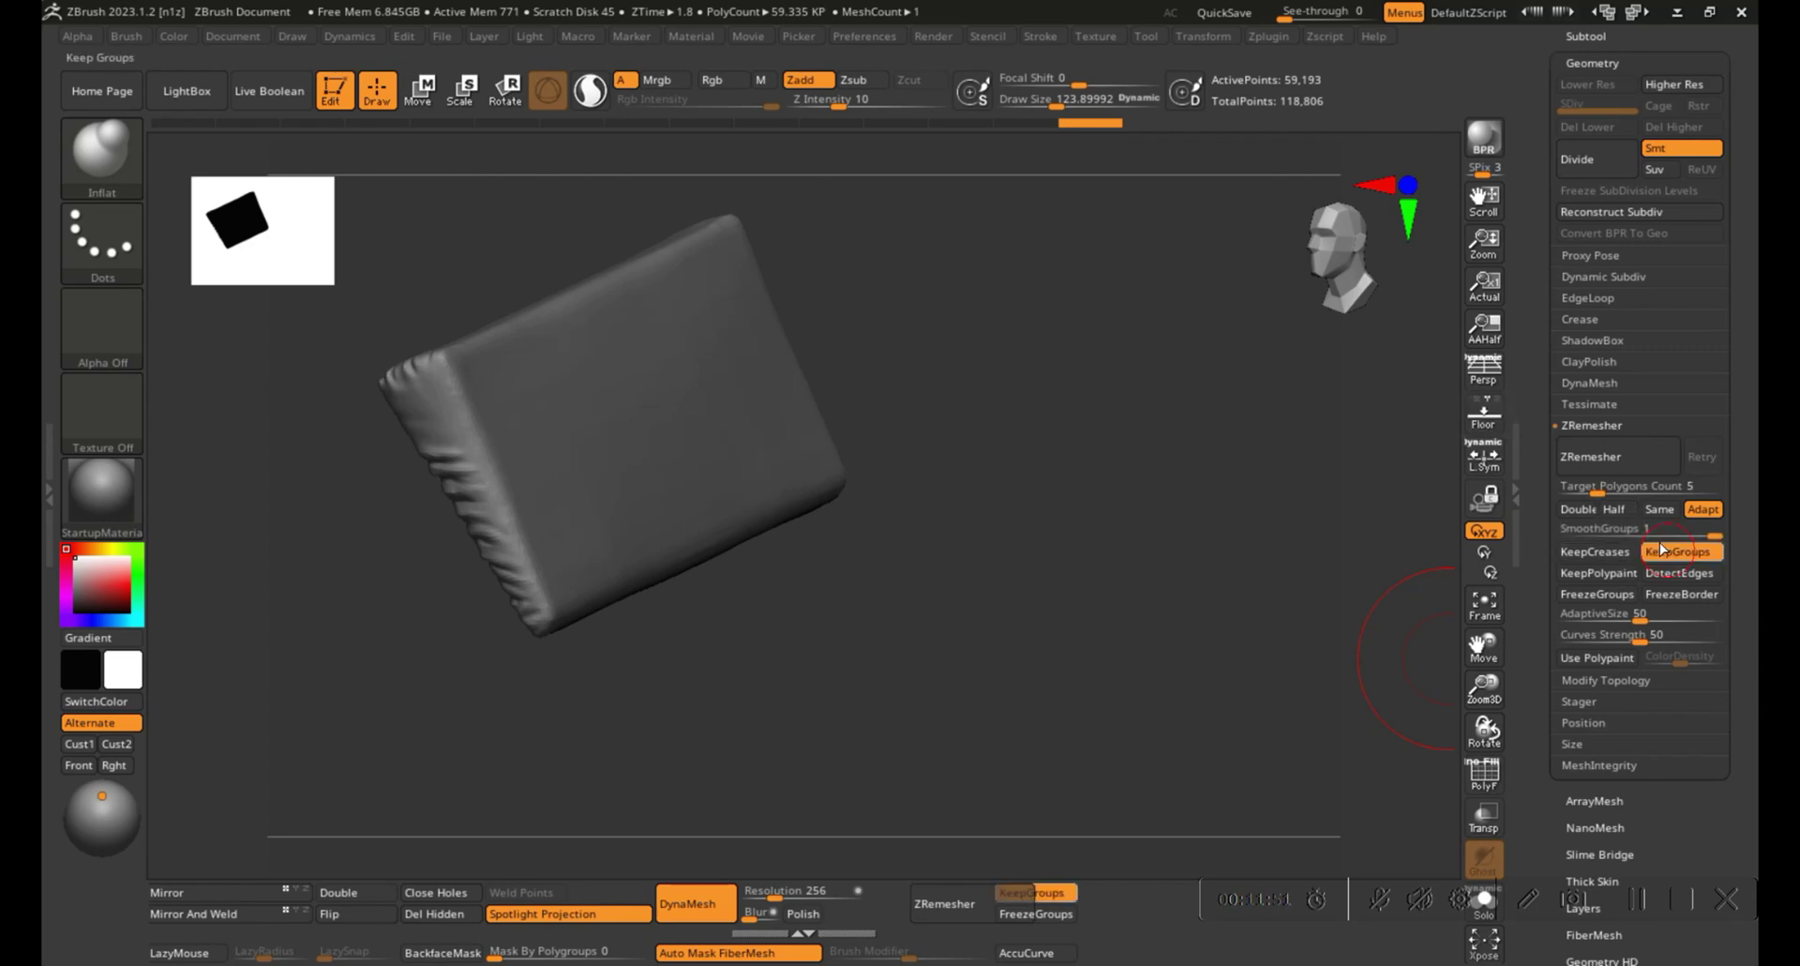
key(shift+f)
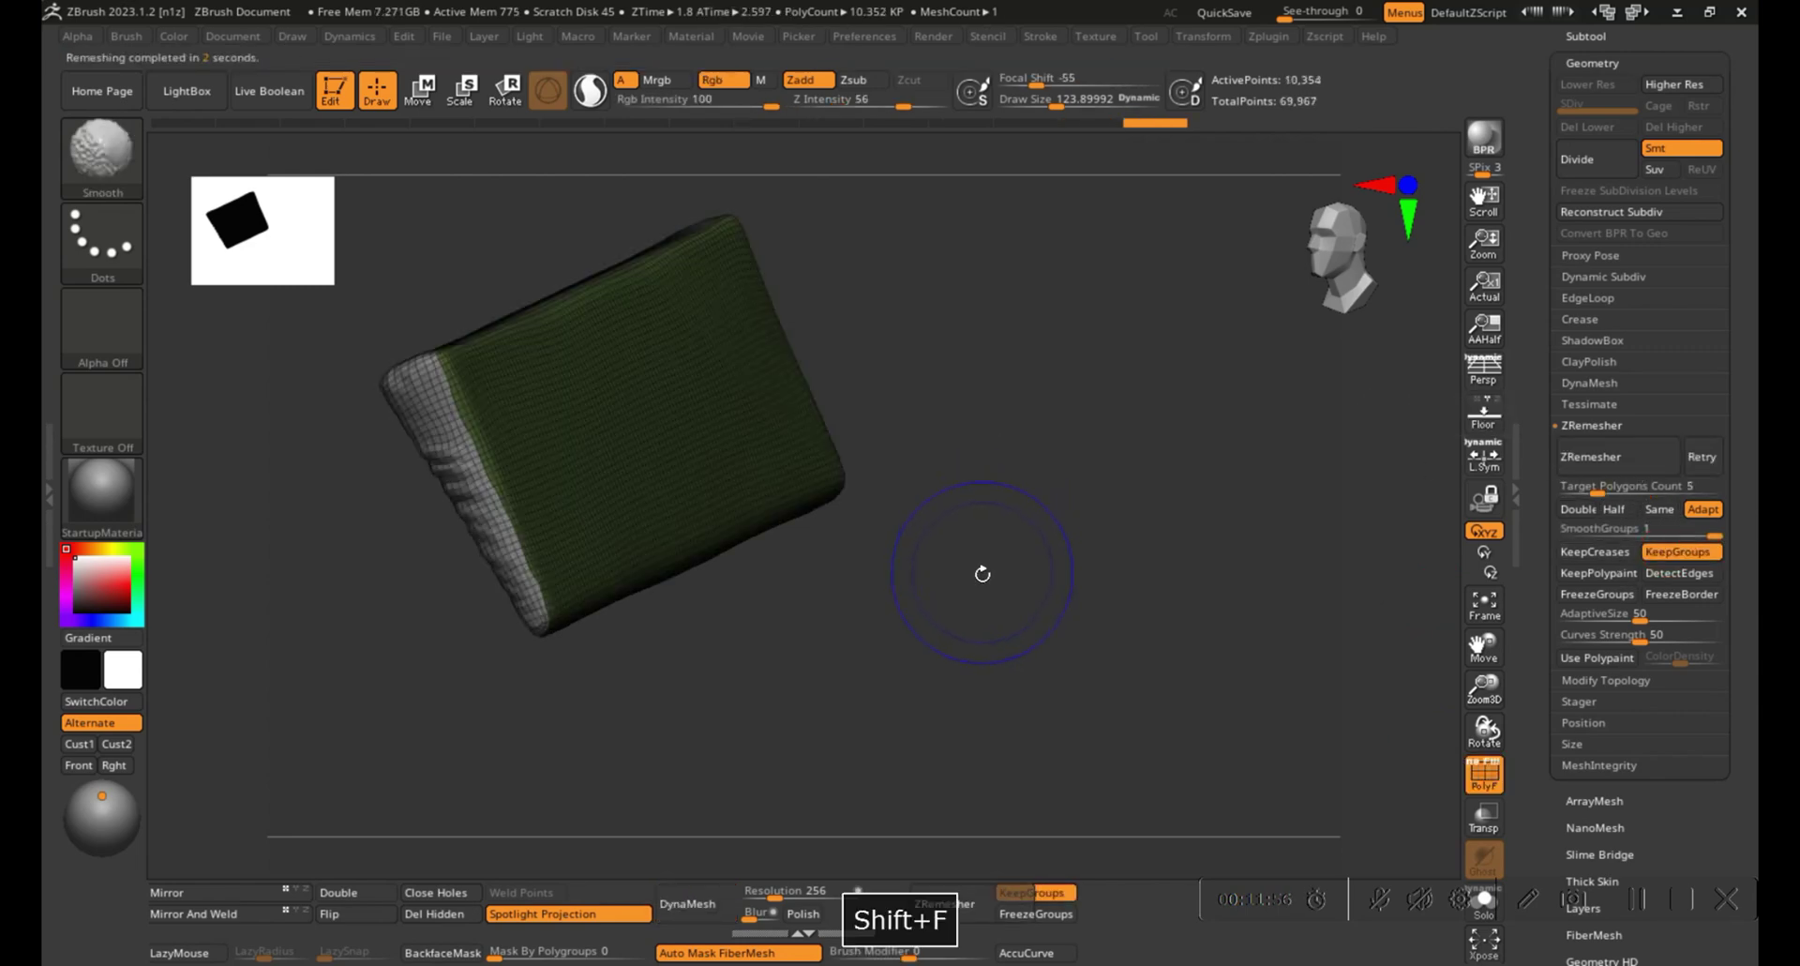
key(shift+f)
shift+drag(981, 571, 1038, 634)
key(shift+f)
key(shift+f)
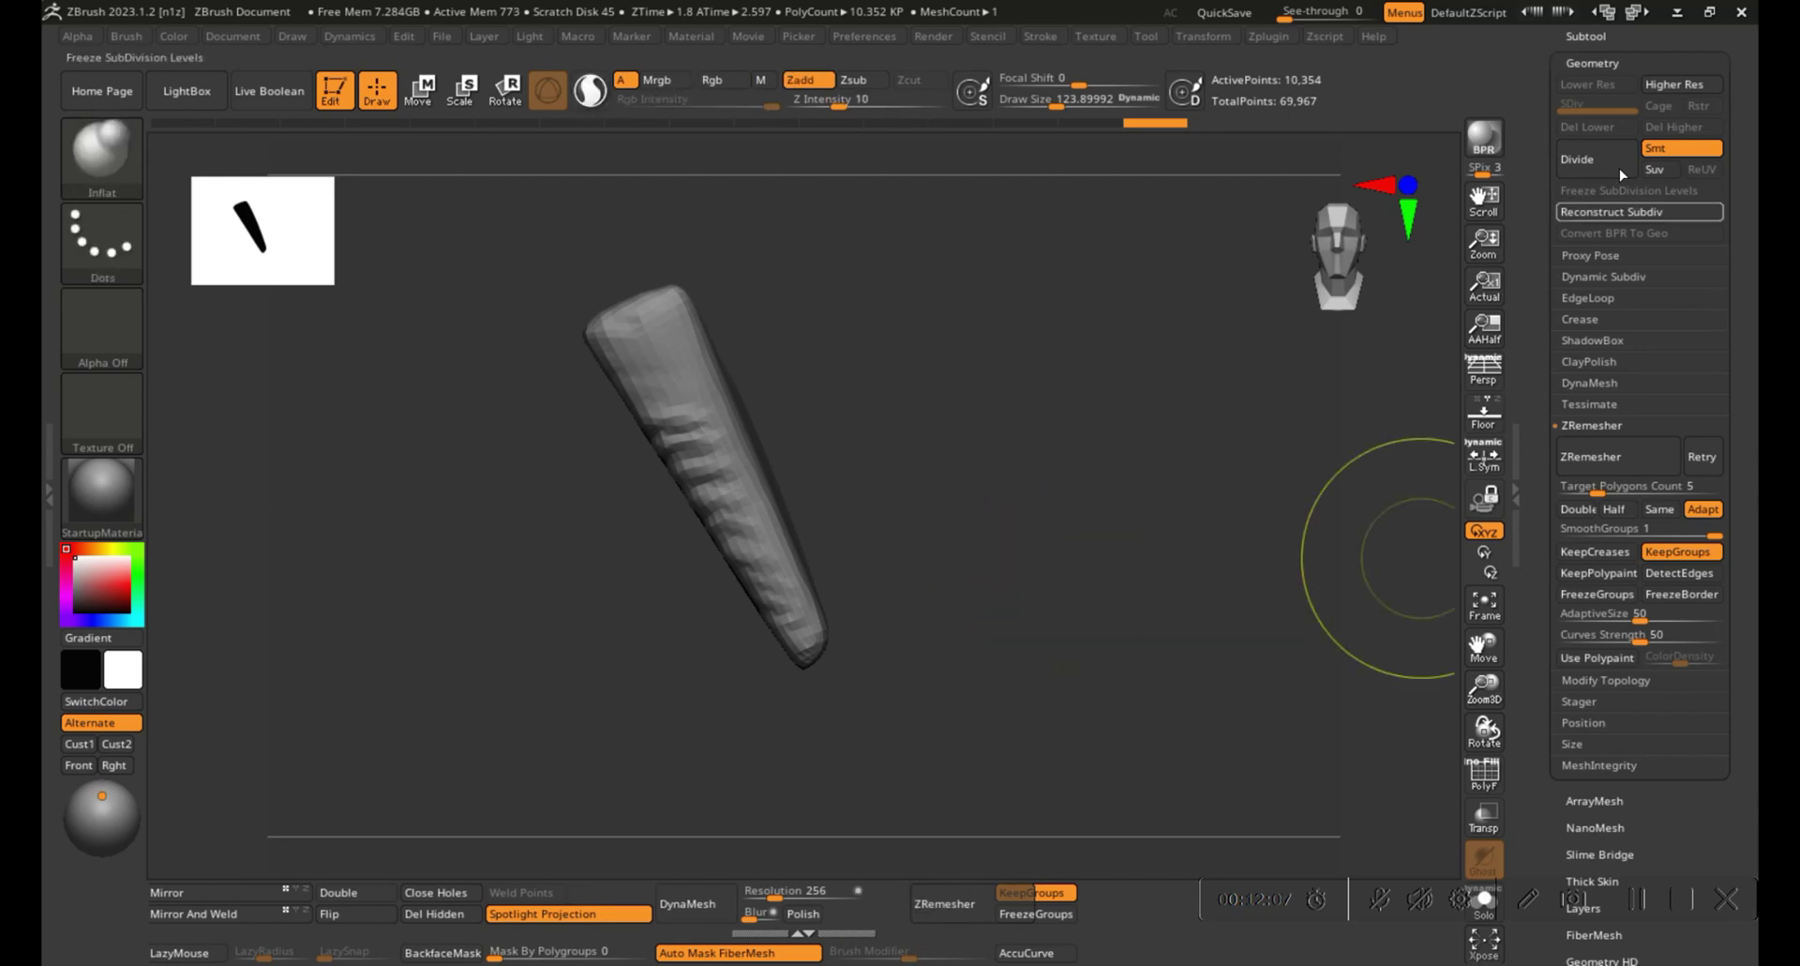
Subdivide the remeshed back cushion once and project the original cushion's details onto it with ProjectAll.
click(1586, 35)
click(1712, 141)
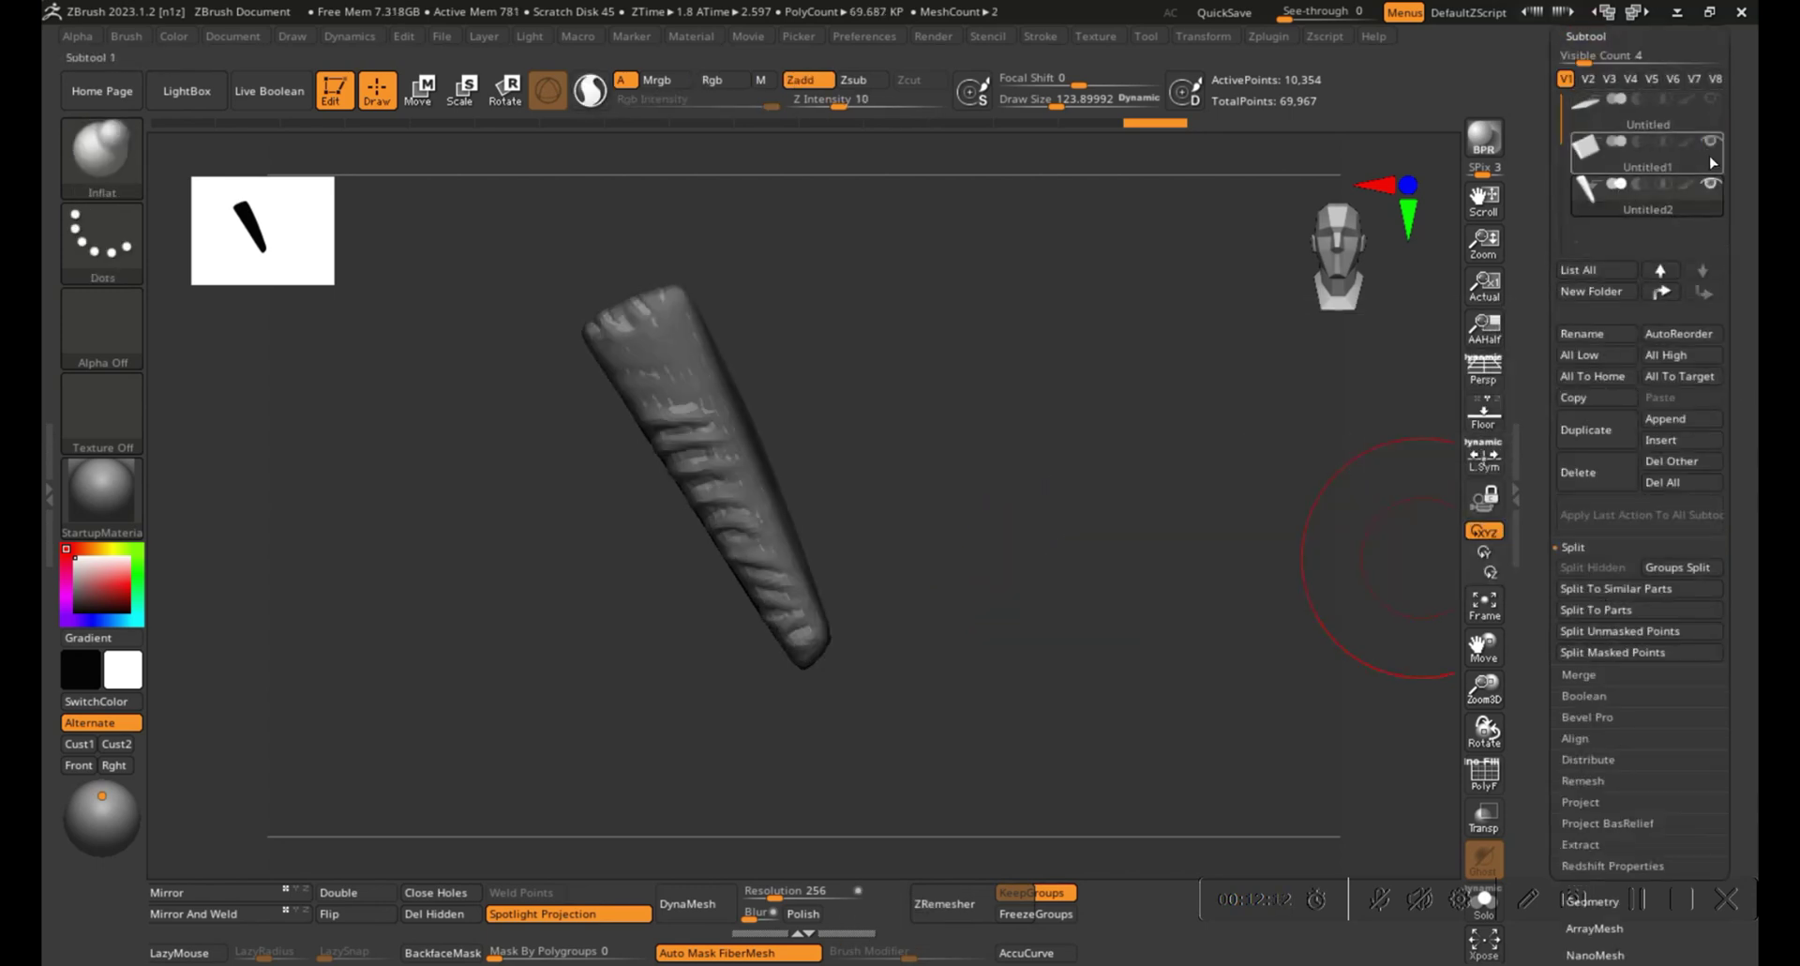
click(1661, 270)
click(1575, 548)
click(1594, 696)
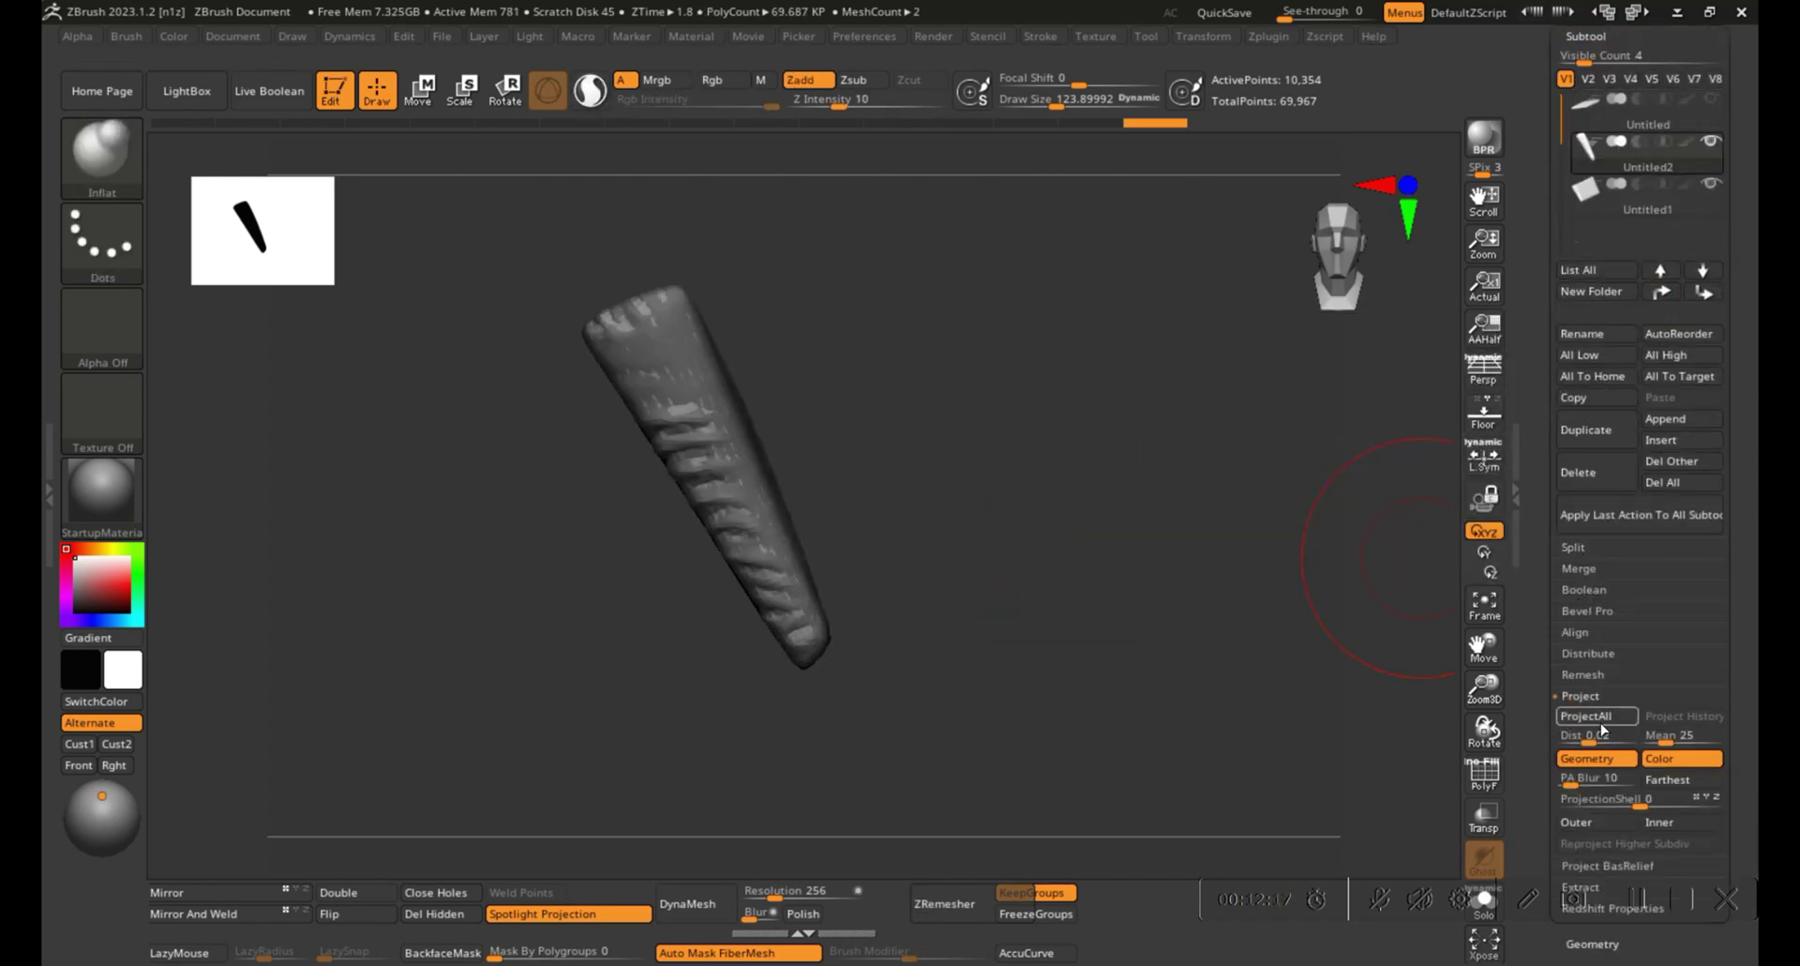
key(ctrl+d)
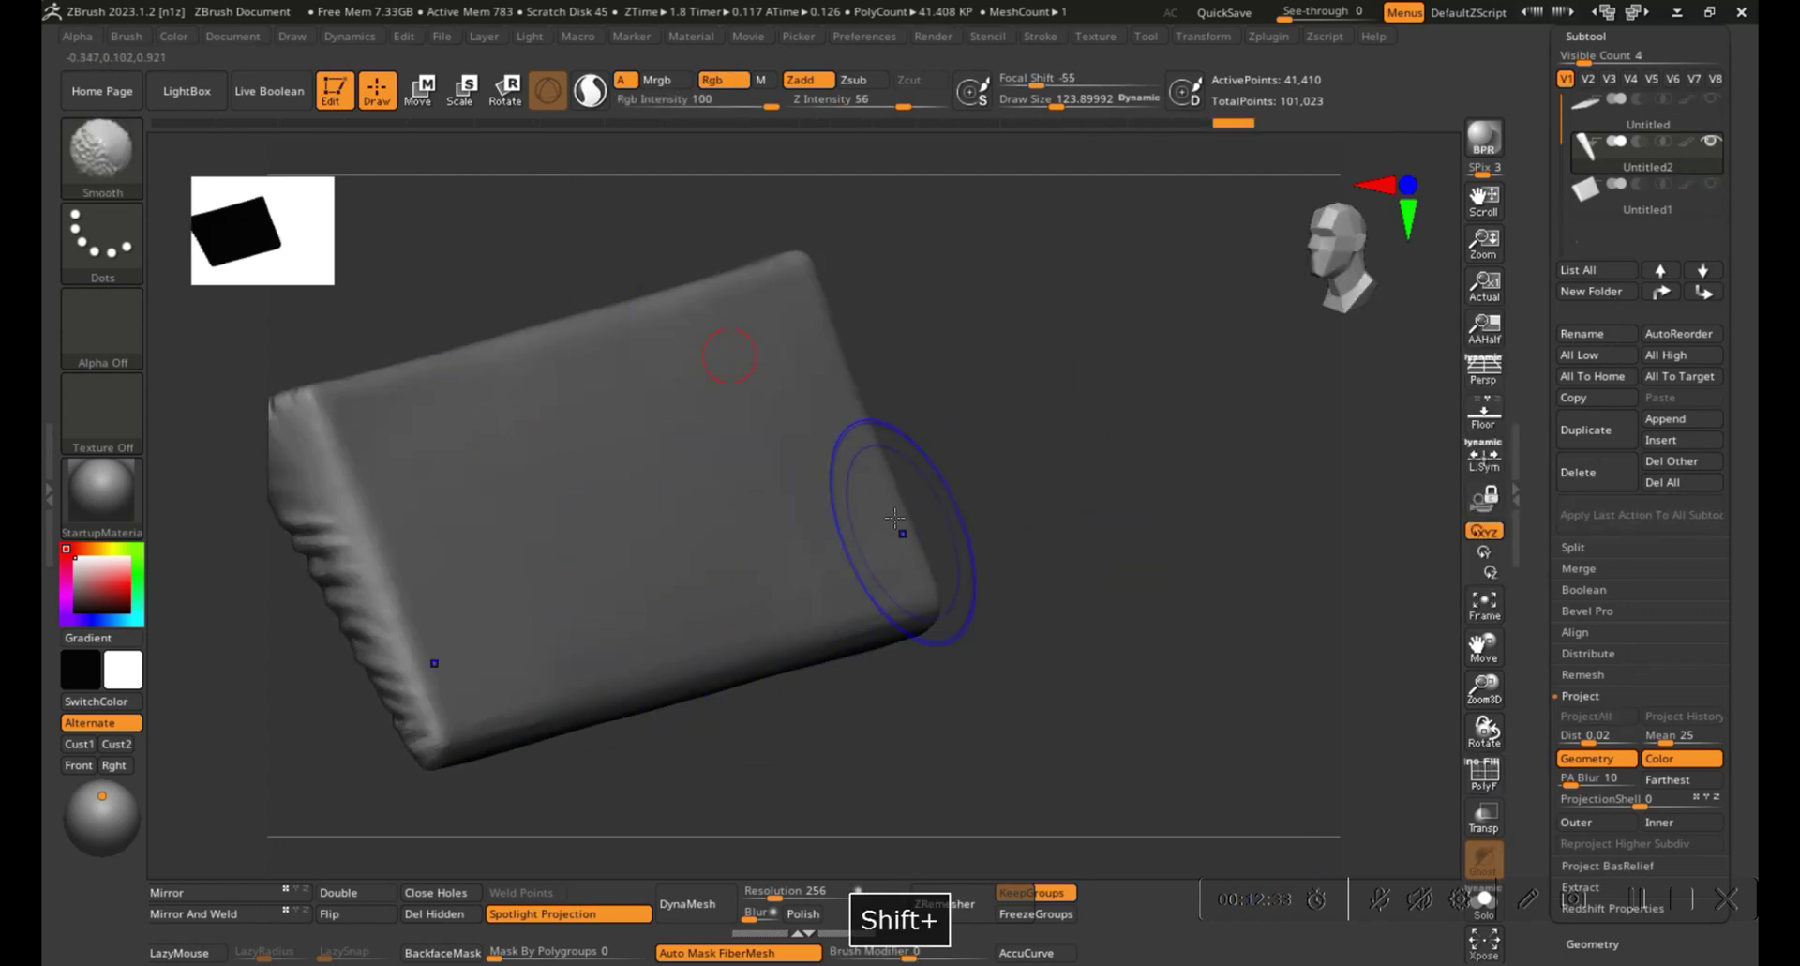
Smooth the seam between the back cushion's creased side and front face at a draw size of about 25.5.
key(shift+f)
drag(1041, 478, 635, 370)
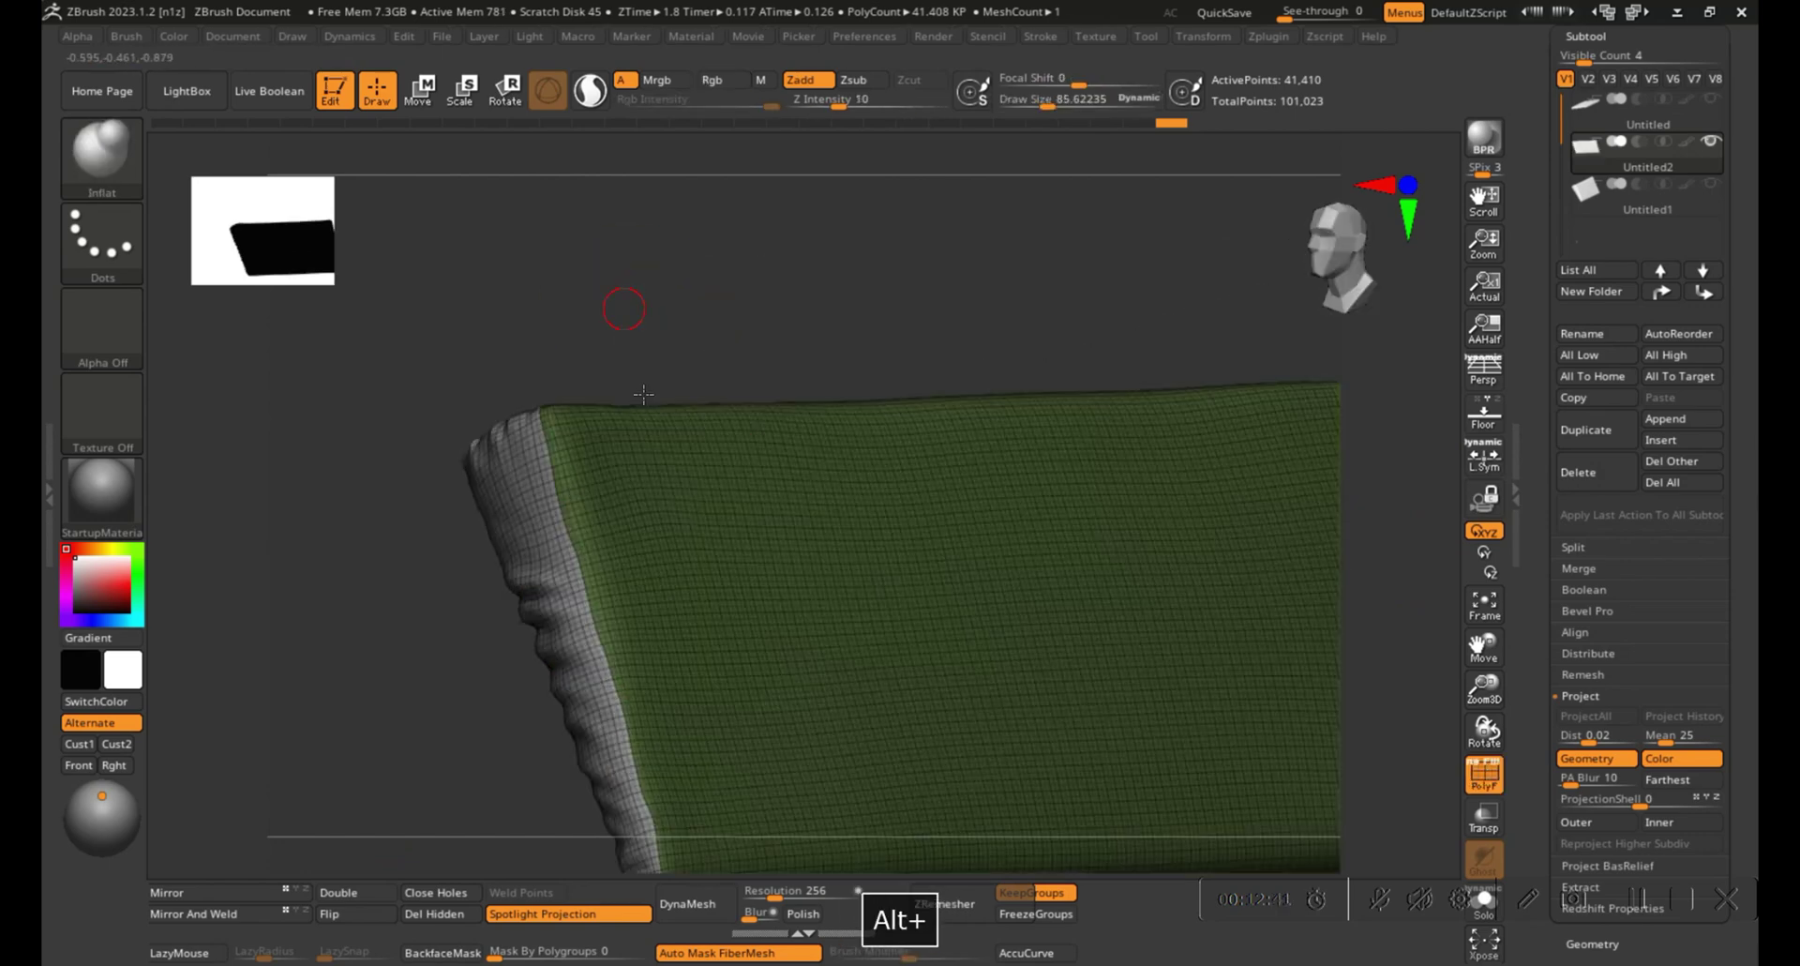
key(s)
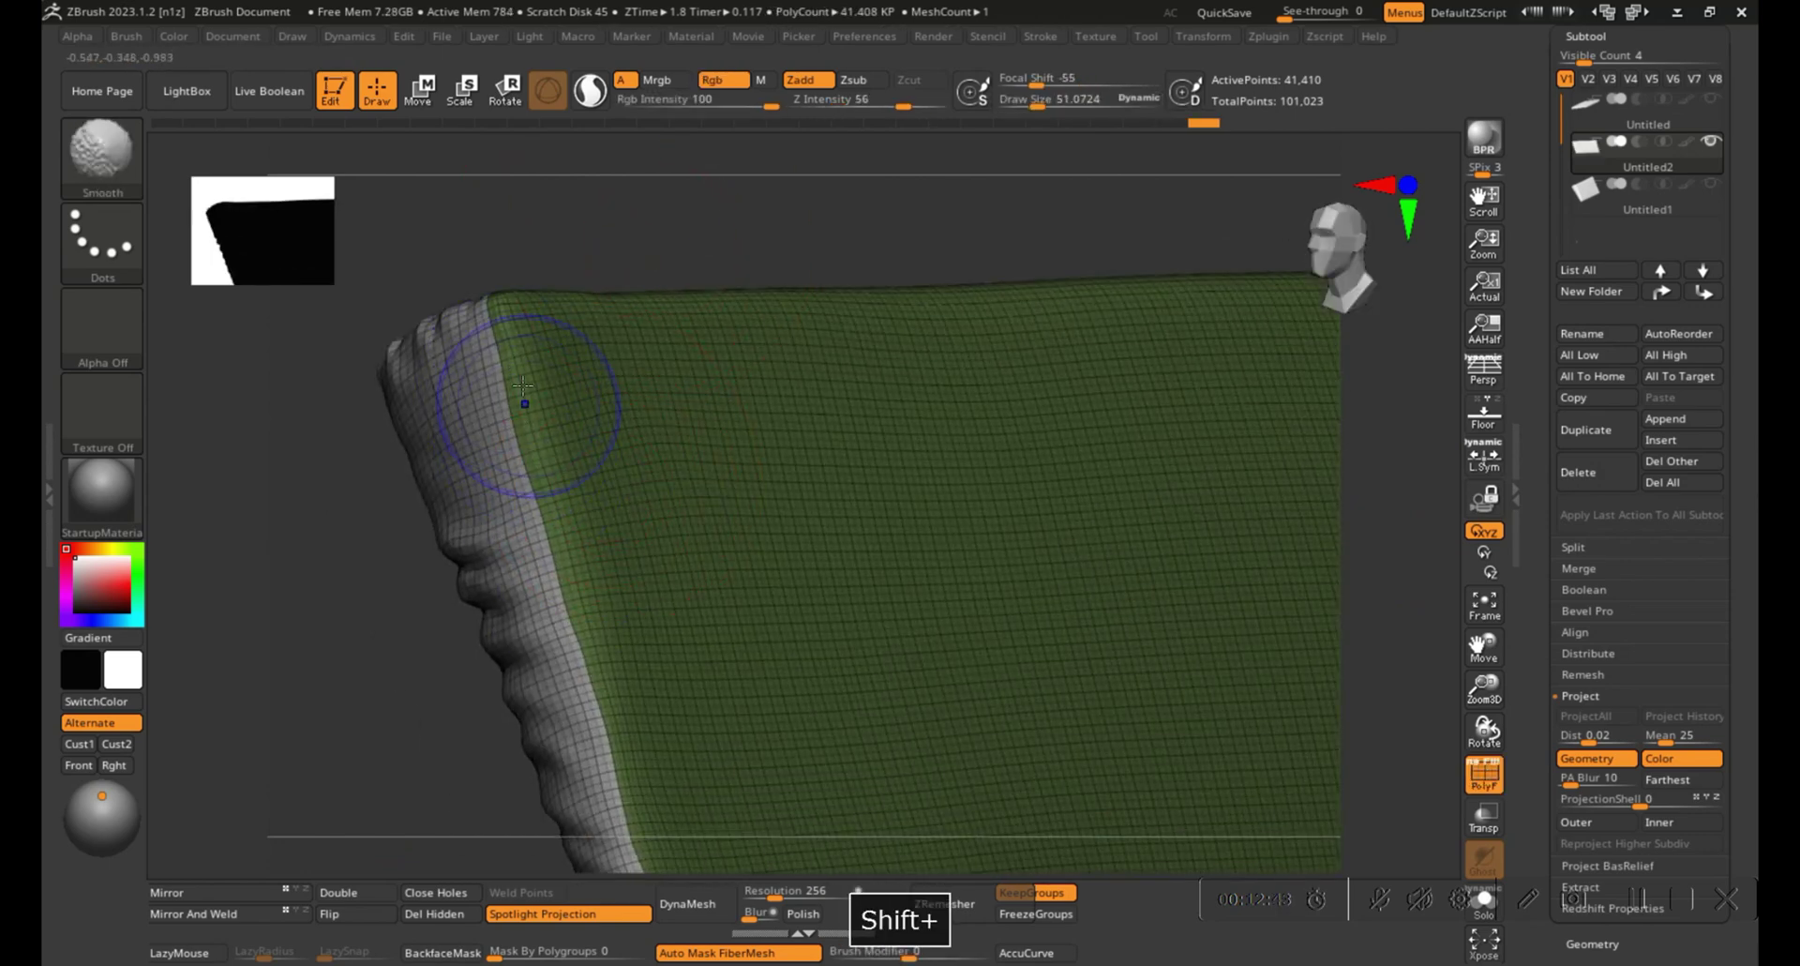
alt+drag(421, 778, 414, 583)
key(s)
key(s)
click(580, 359)
shift+drag(514, 223, 545, 387)
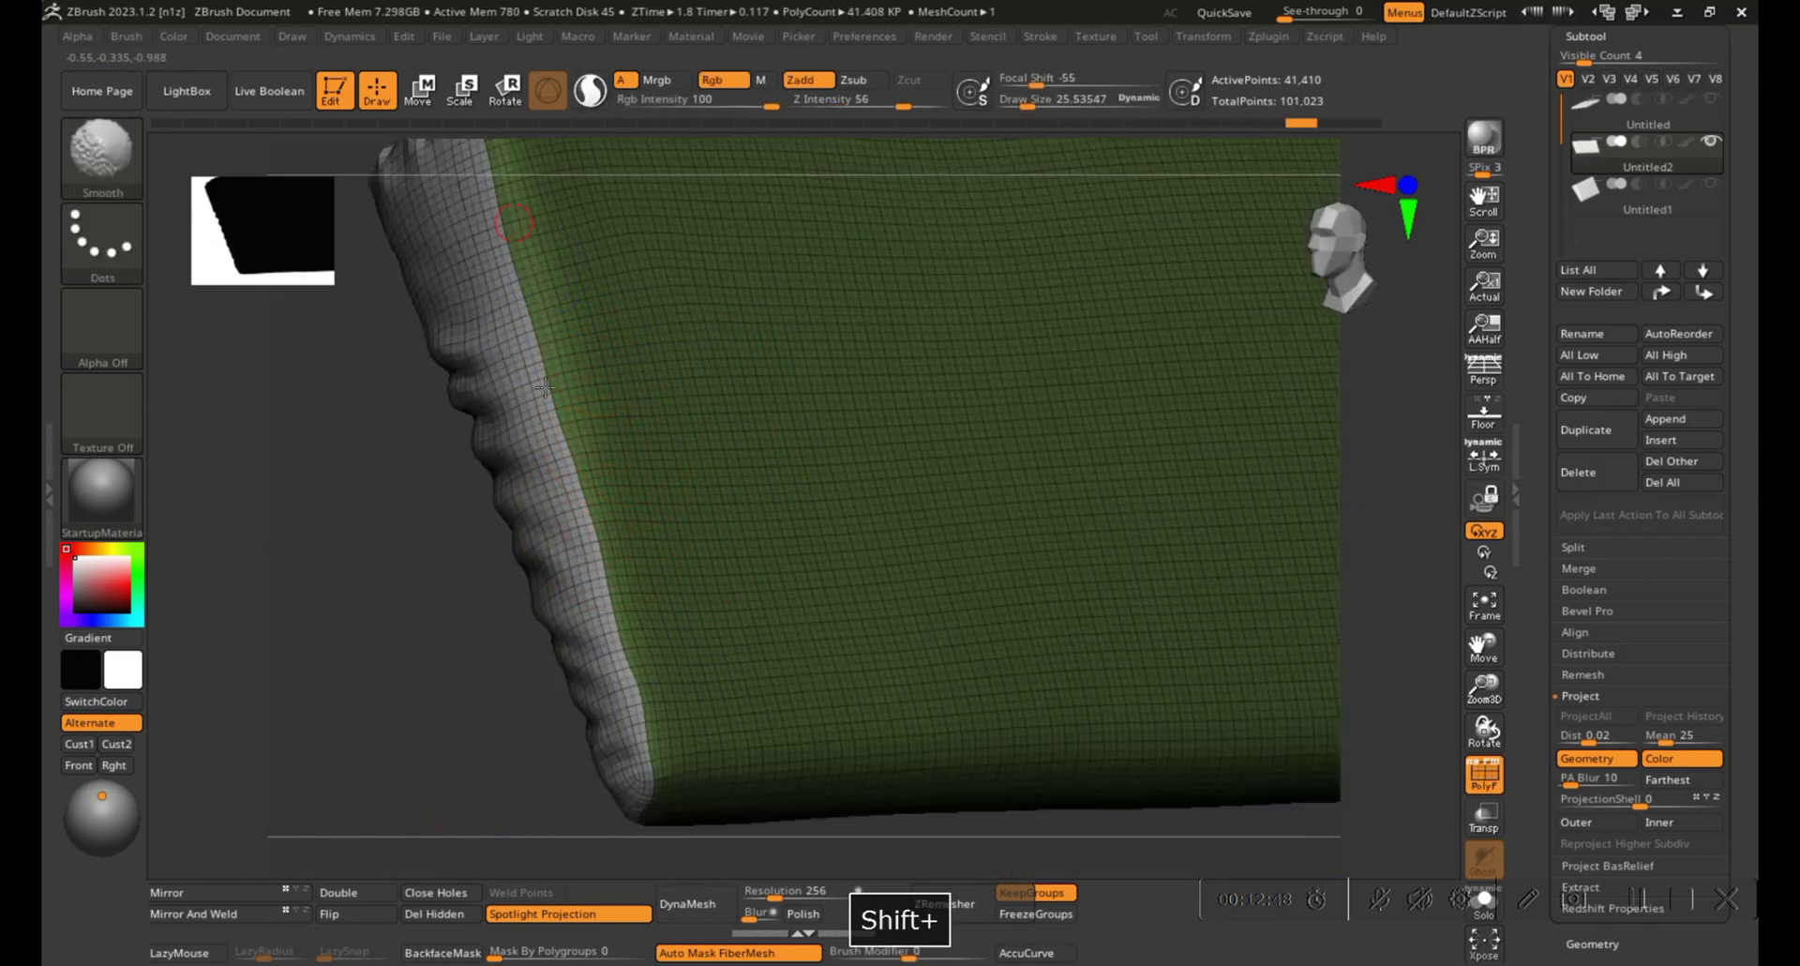
shift+drag(656, 727, 641, 750)
mouse_move(434, 786)
alt+mouse_down()
mouse_move(466, 637)
mouse_move(413, 647)
mouse_move(847, 545)
alt+mouse_up()
key(shift+f)
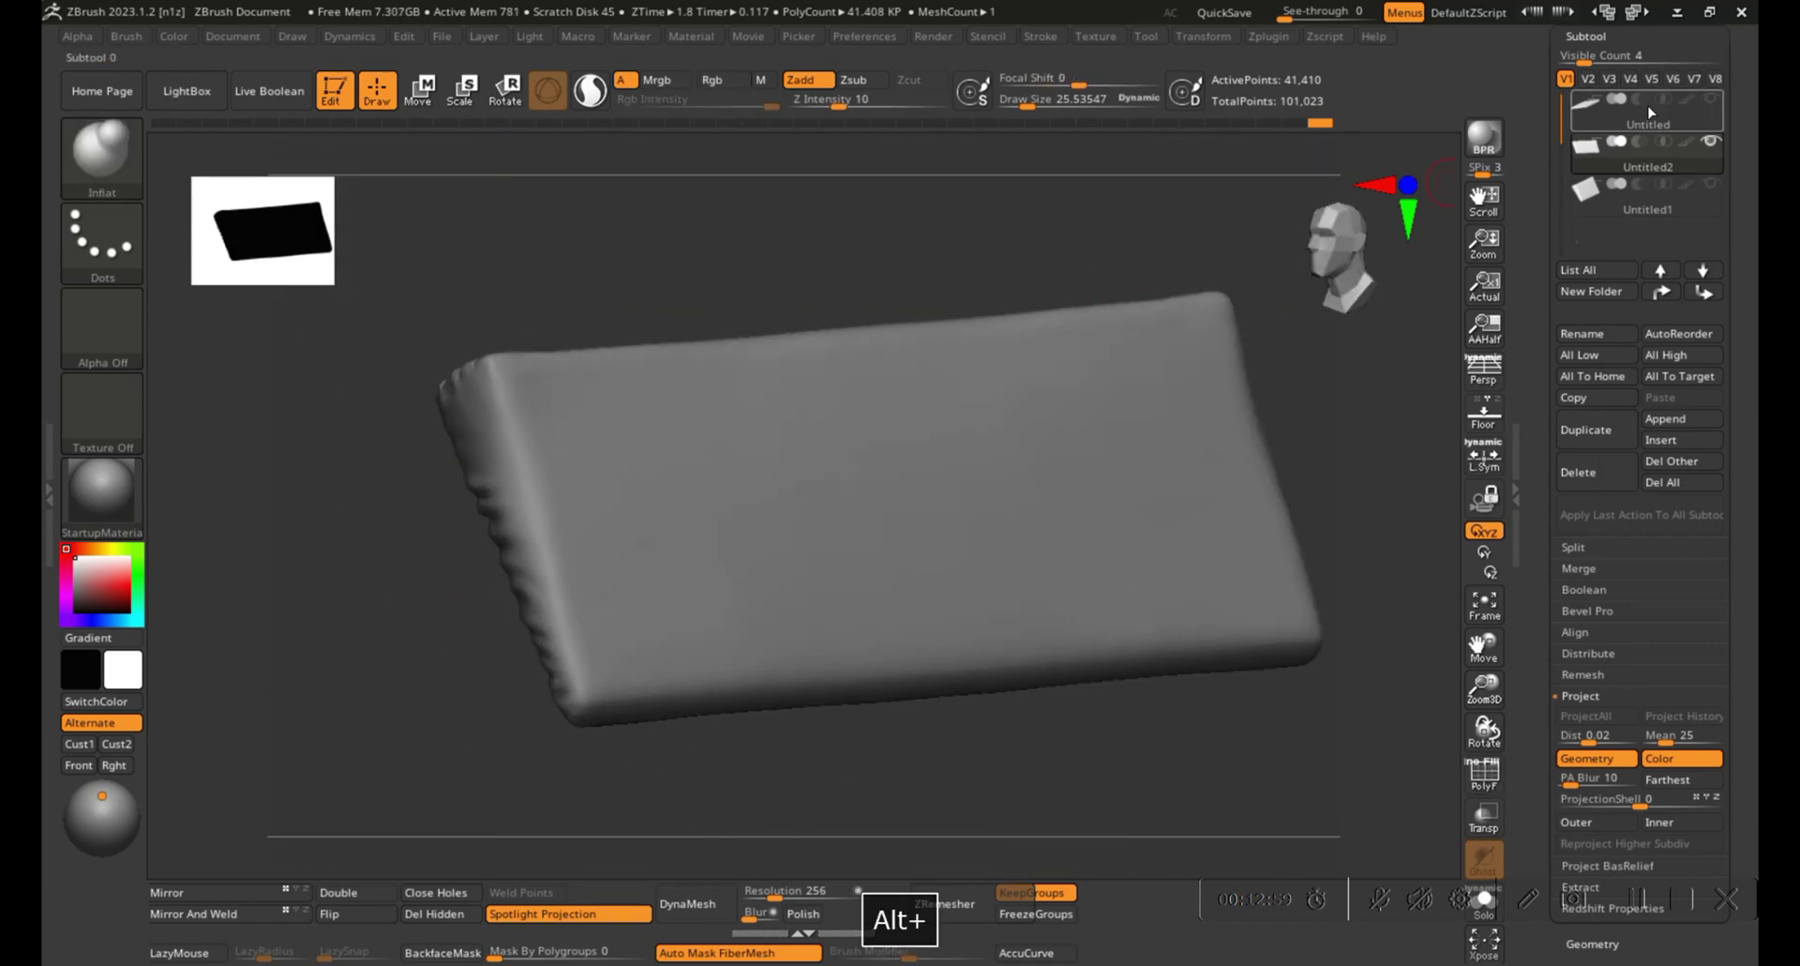
Export the remeshed back cushion as the OBJ file Base_01 into the Chair Obivan folder.
scroll(1641, 282, up, 5)
click(1682, 156)
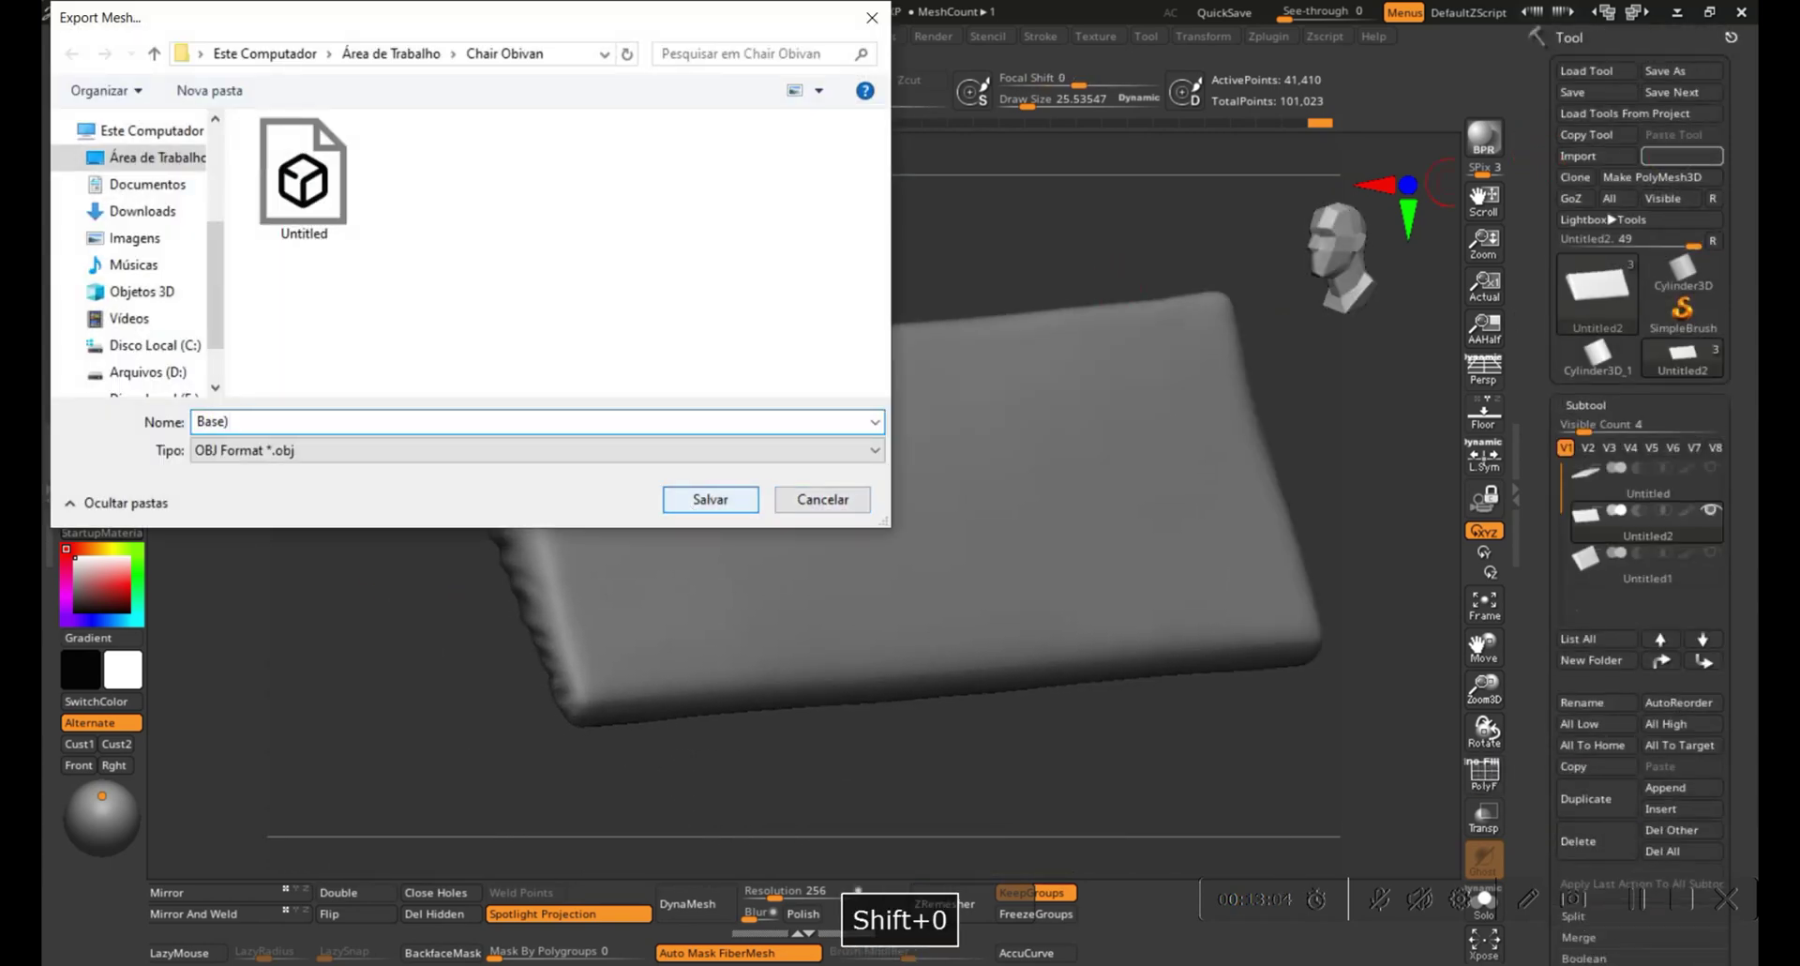
key(Return)
Make the seat cushion active and export it as the OBJ file Base_02 into the Chair Obivan folder.
key(Up)
mouse_move(1310, 486)
alt+mouse_down()
mouse_move(1278, 430)
mouse_move(1293, 461)
mouse_move(1322, 460)
alt+mouse_up()
key(shift+f)
click(1682, 156)
text(Base_02)
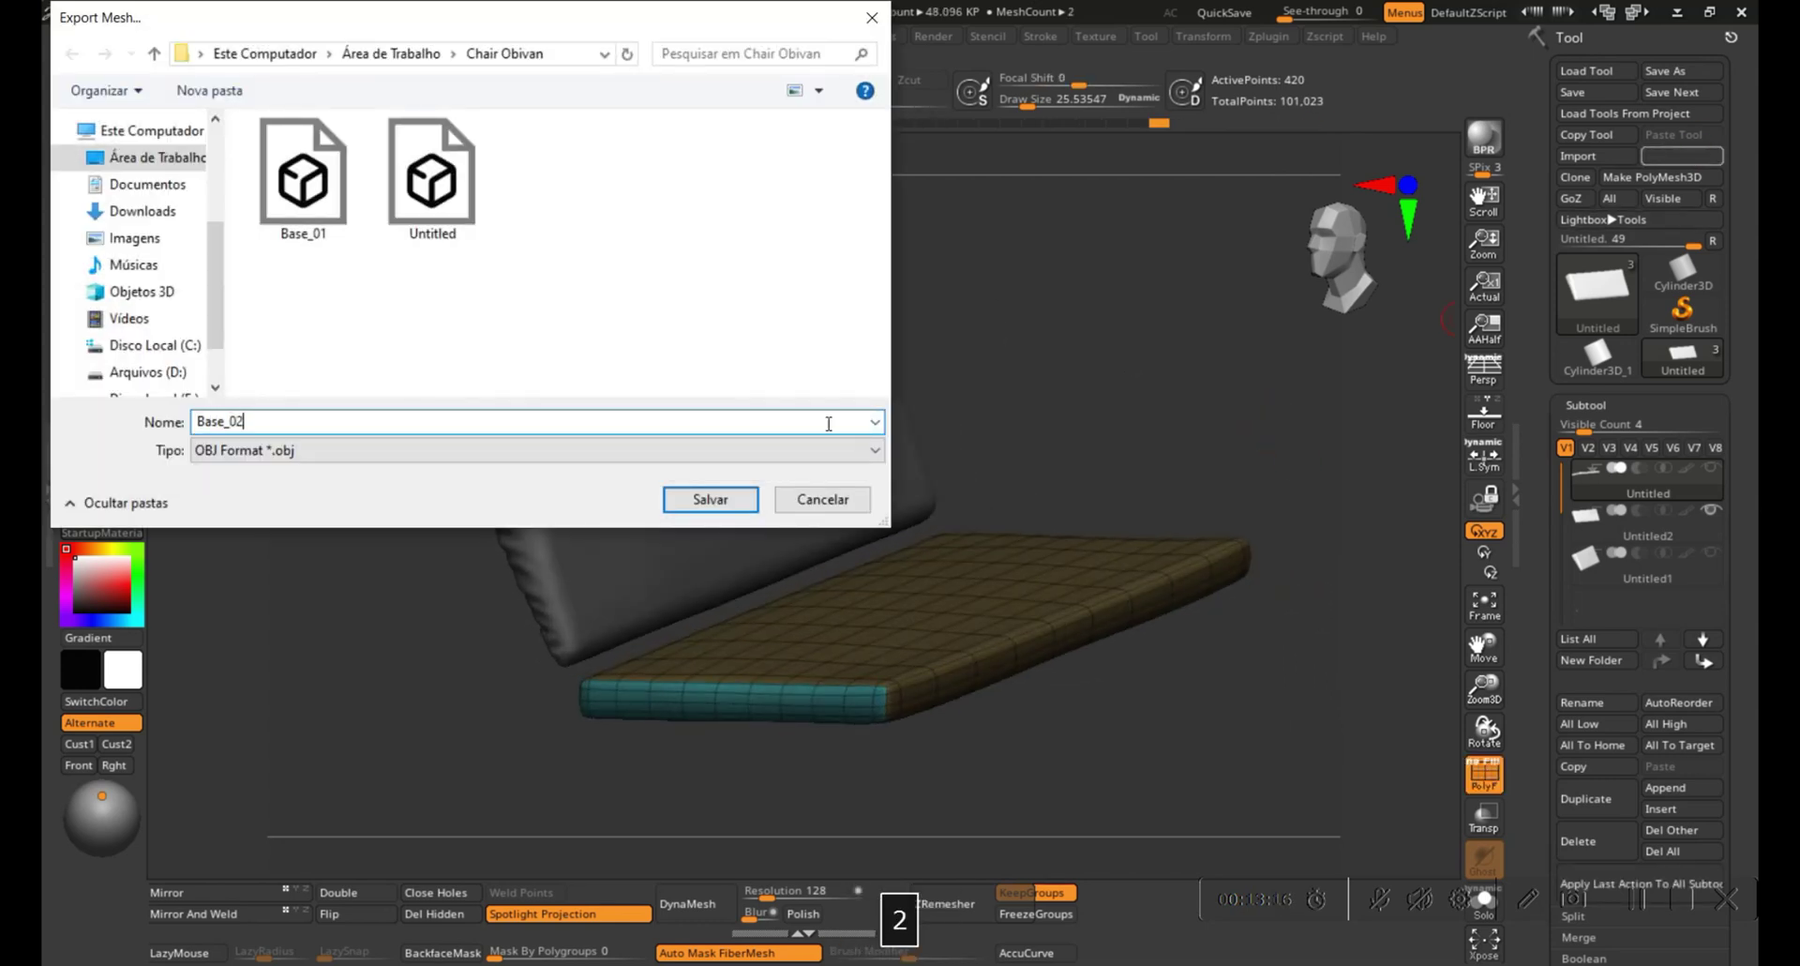
key(Return)
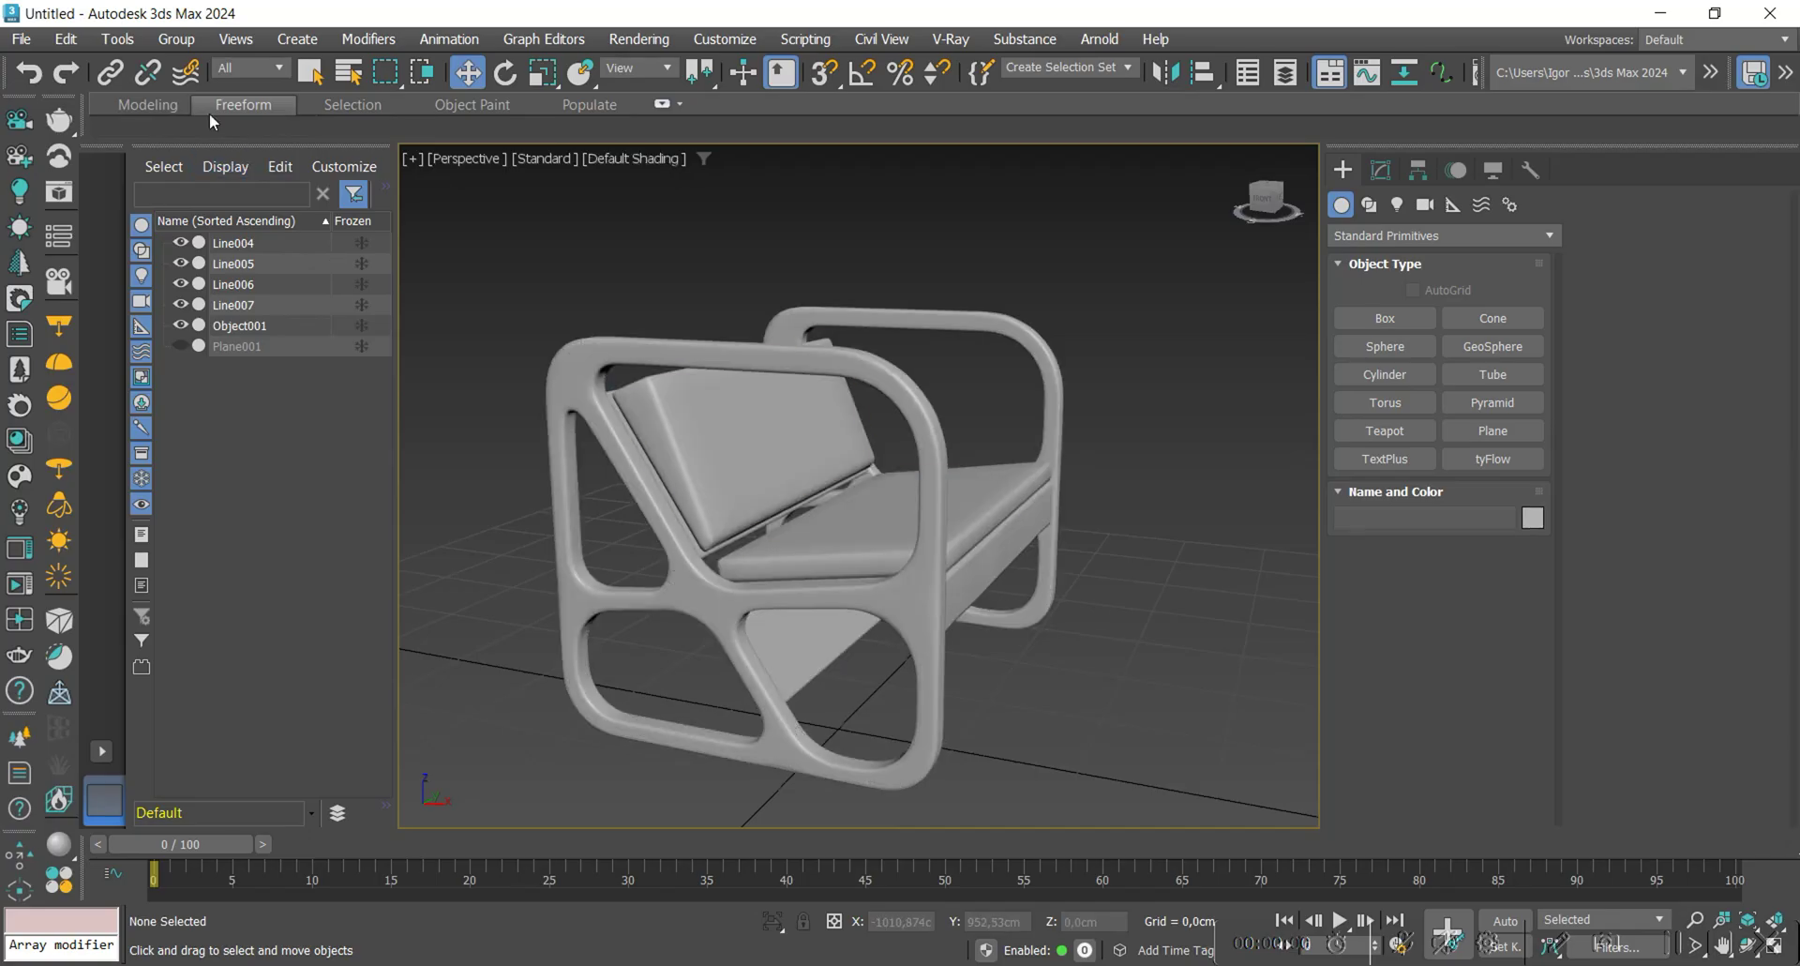
Import the OBJ file Base_01 from the Chair Obivan folder to bring the sculpted back cushion into the chair scene.
click(20, 38)
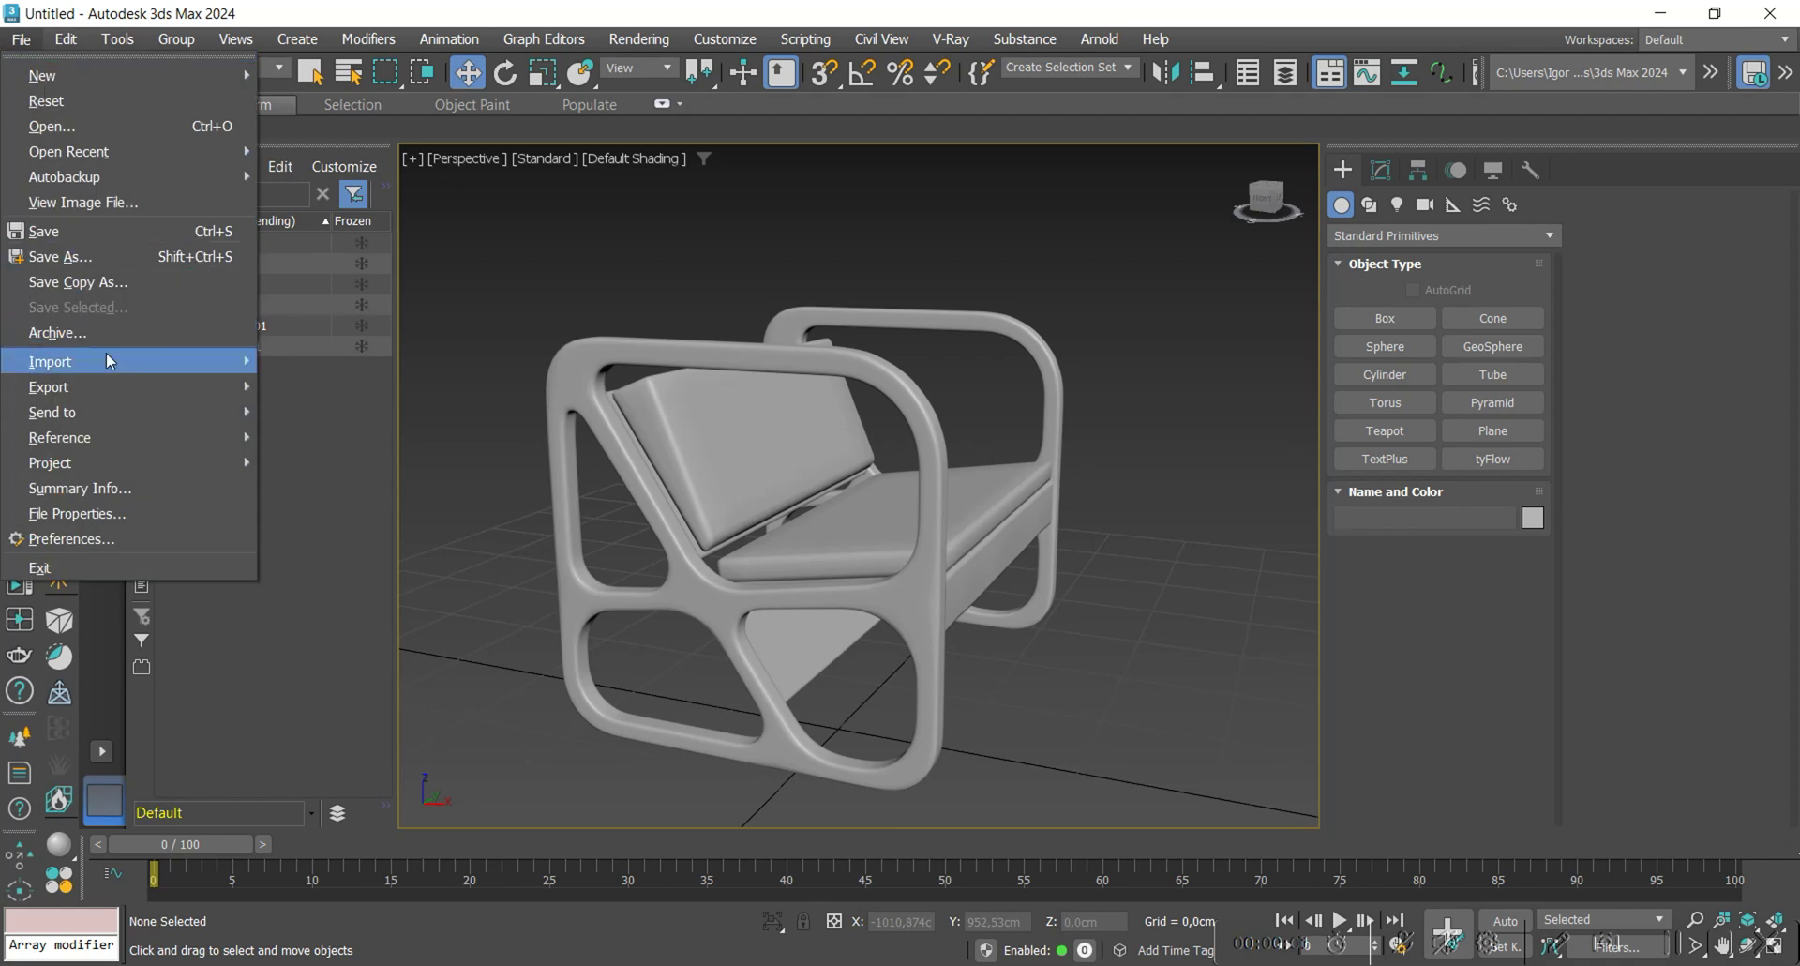
click(387, 418)
click(70, 267)
scroll(288, 482, down, 2)
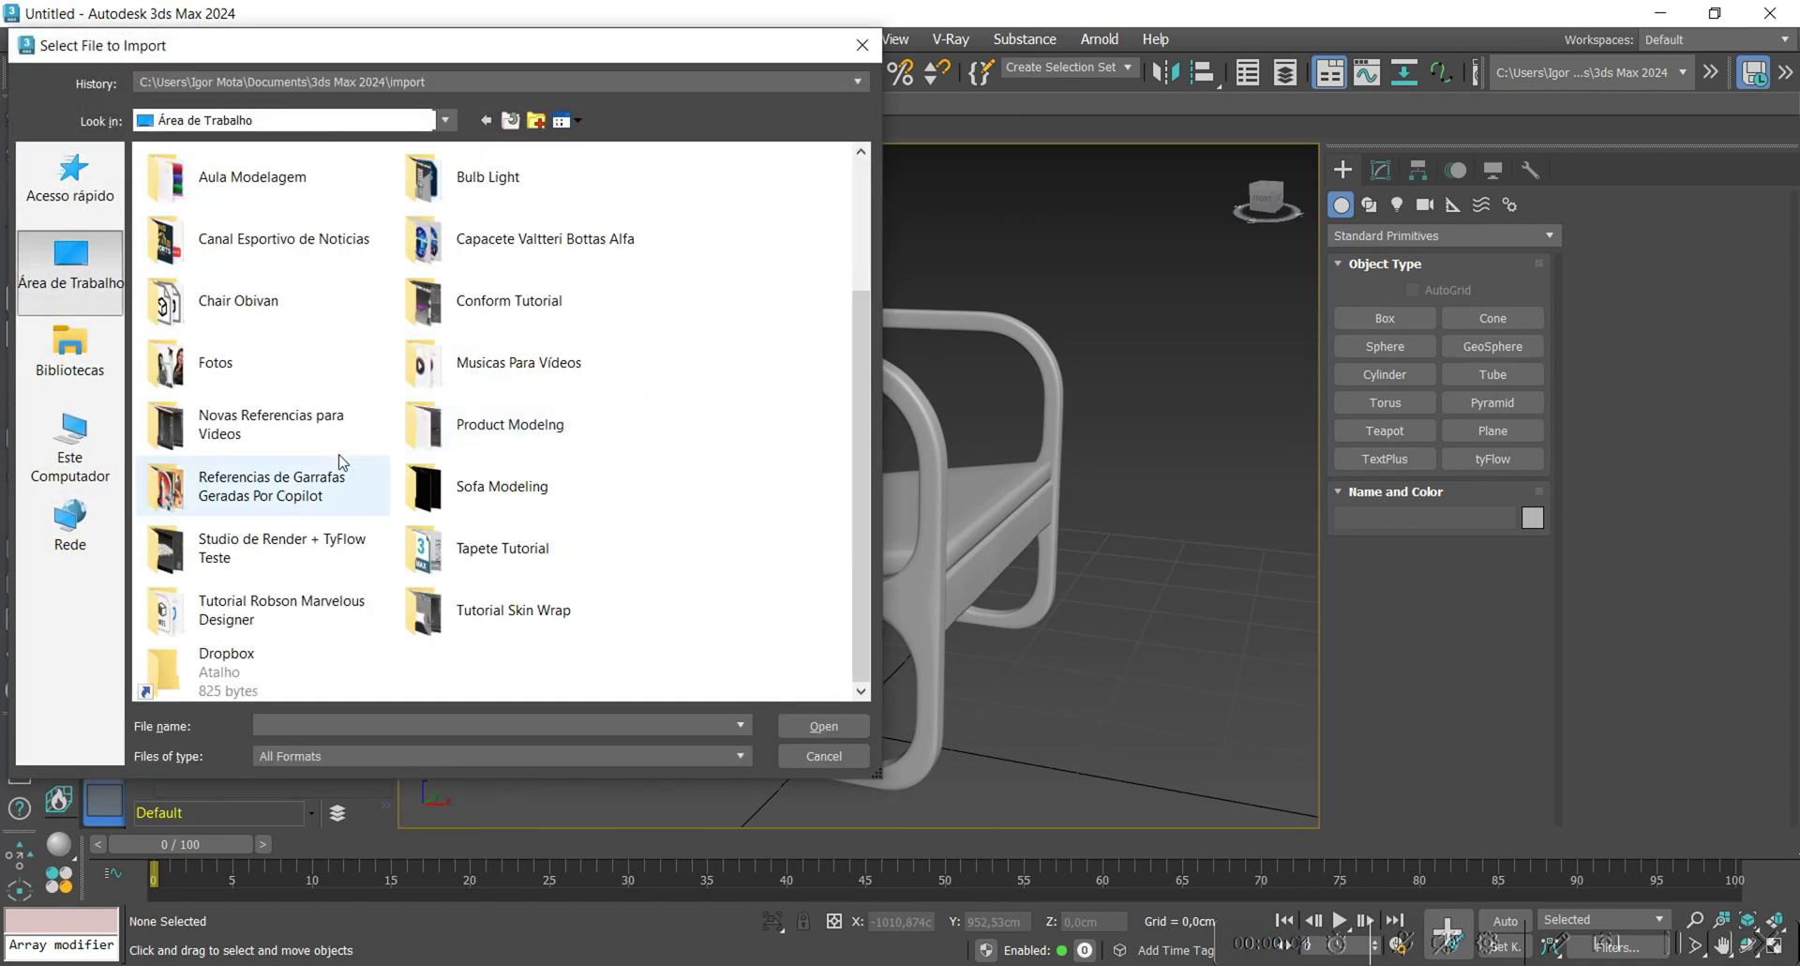
double_click(270, 302)
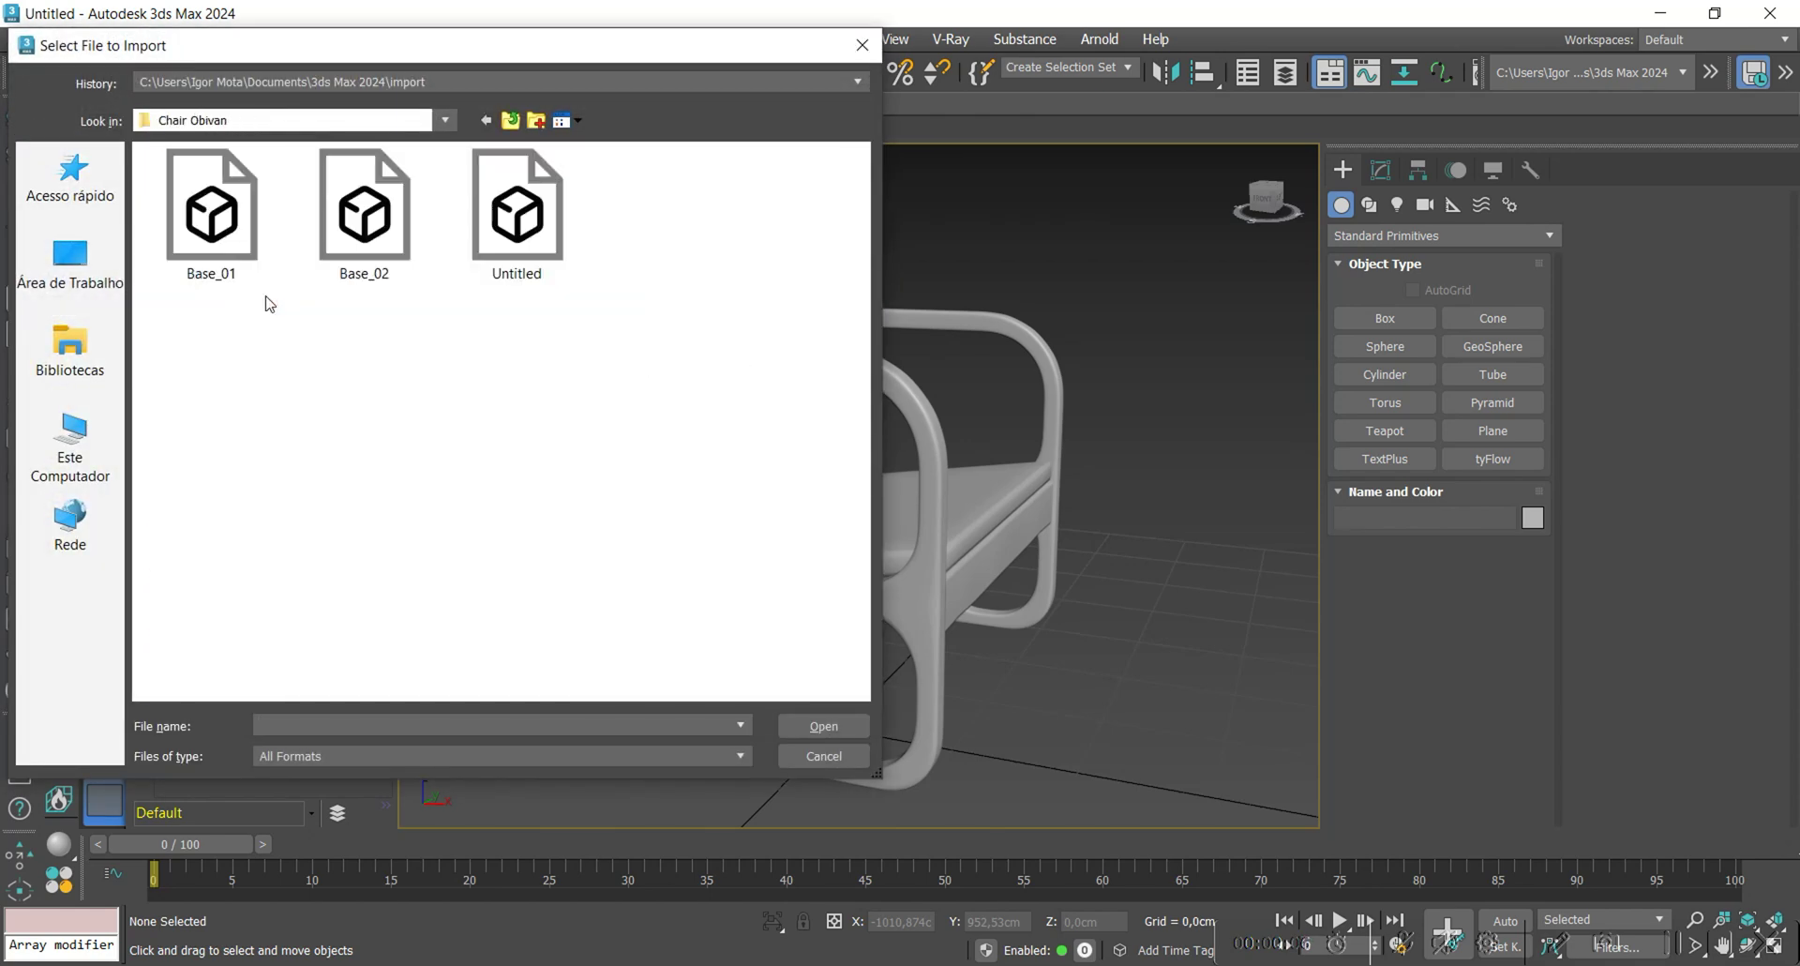
double_click(249, 241)
click(728, 854)
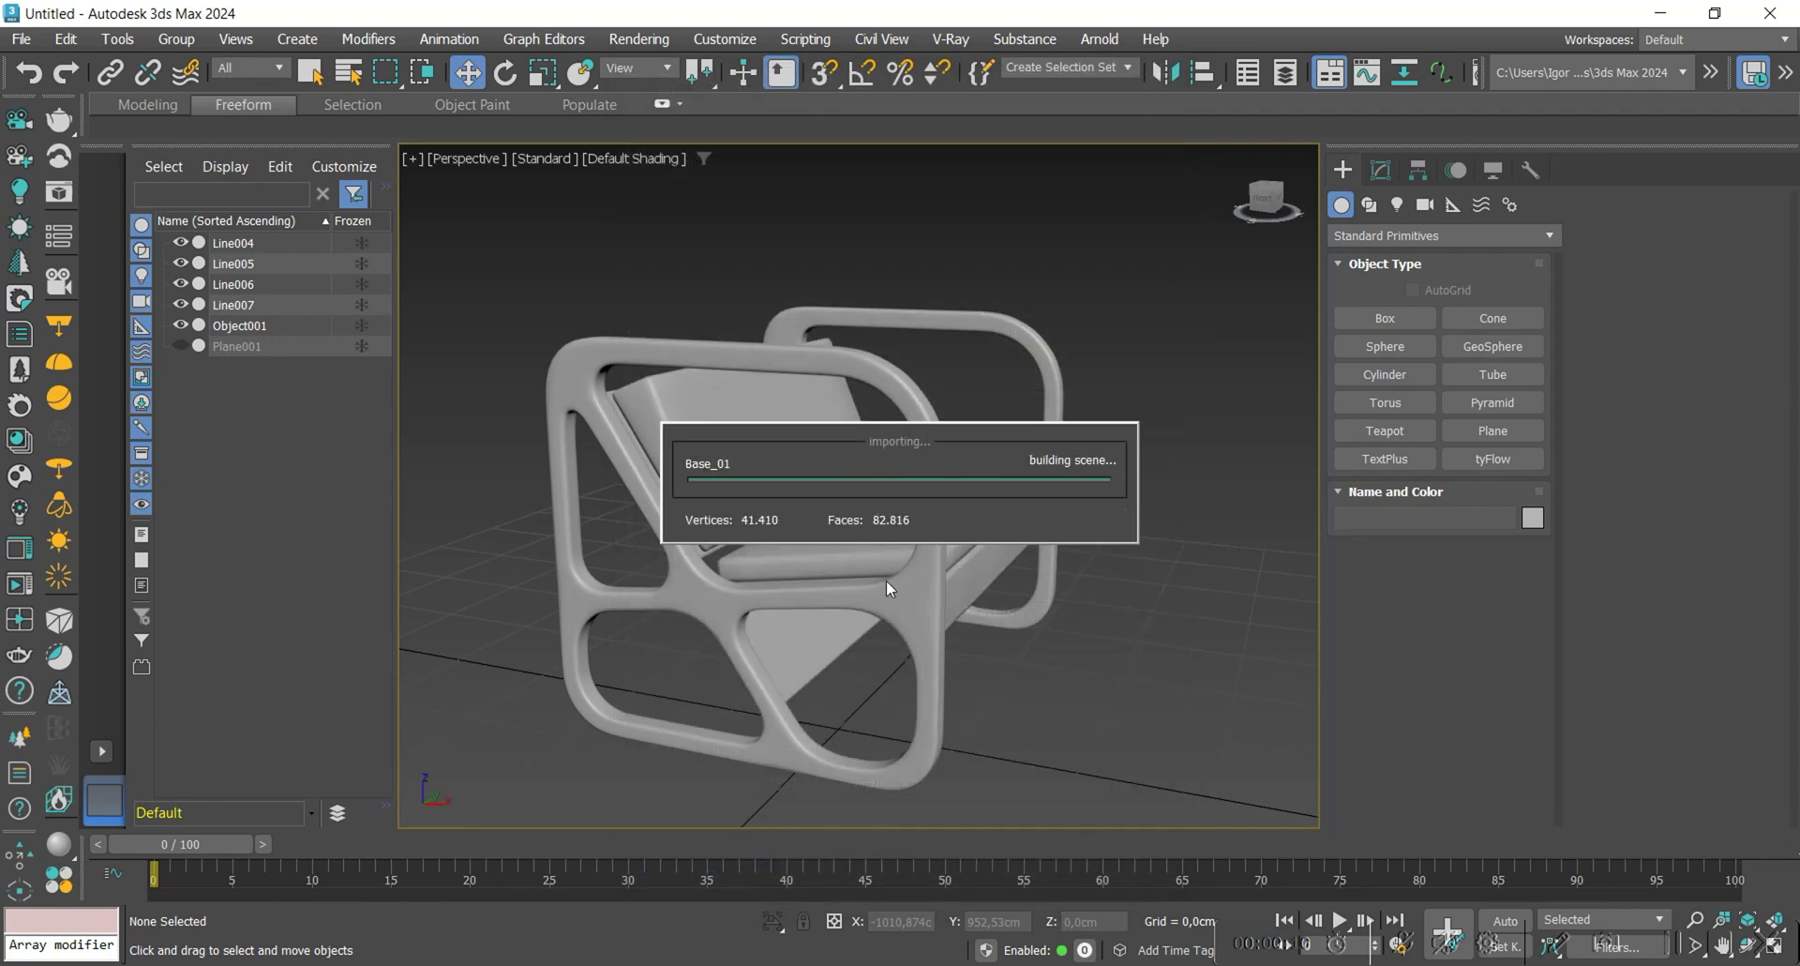
click(857, 537)
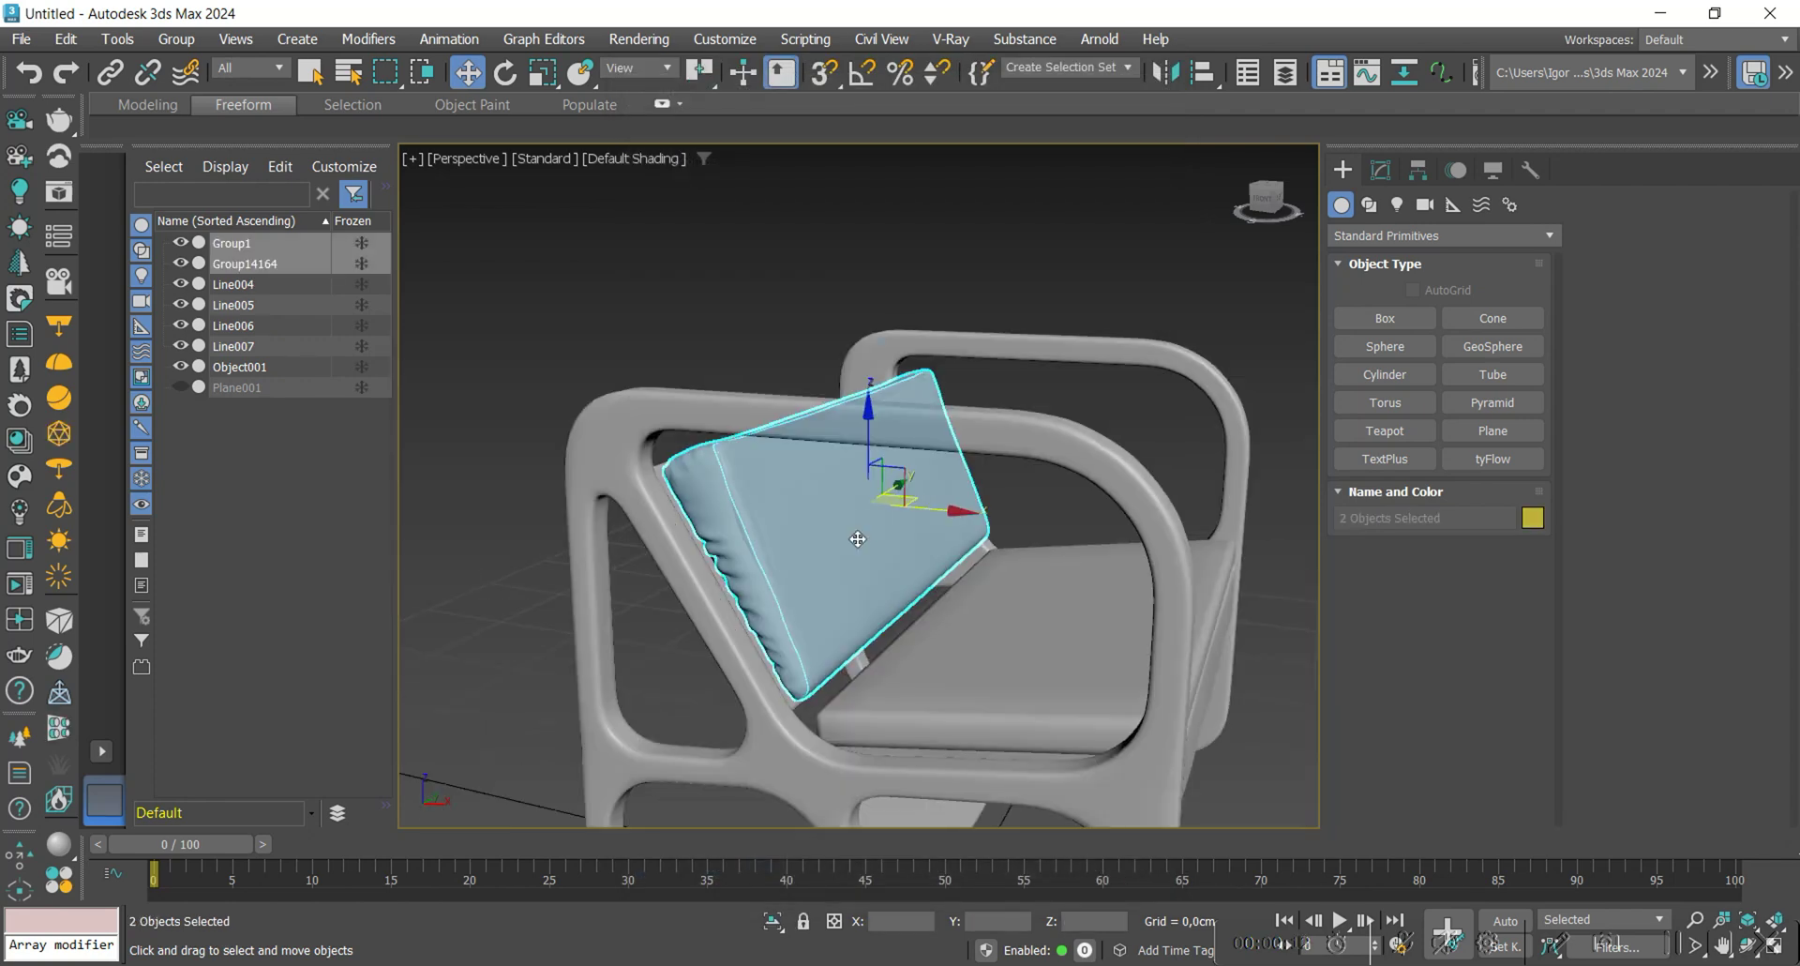
alt+middle_drag(857, 538, 643, 594)
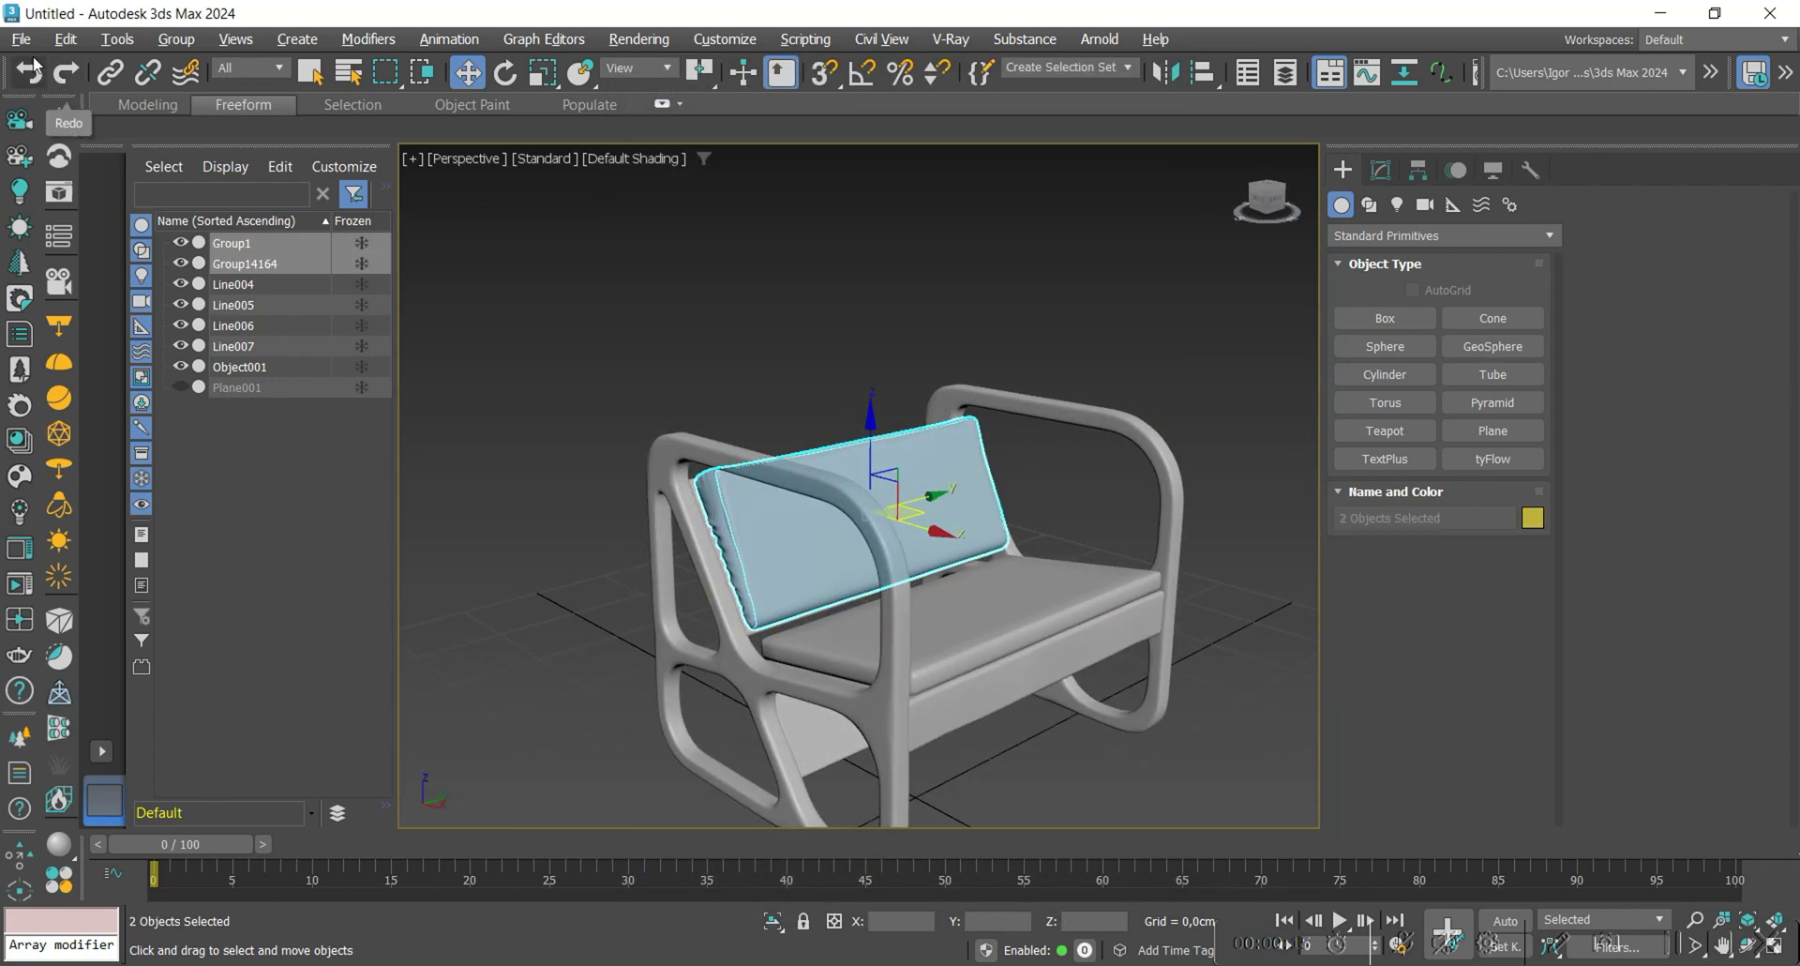
Import the OBJ file Base_02 from the Chair Obivan folder to bring in the remeshed seat cushion.
click(20, 38)
mouse_move(122, 358)
click(310, 358)
click(375, 239)
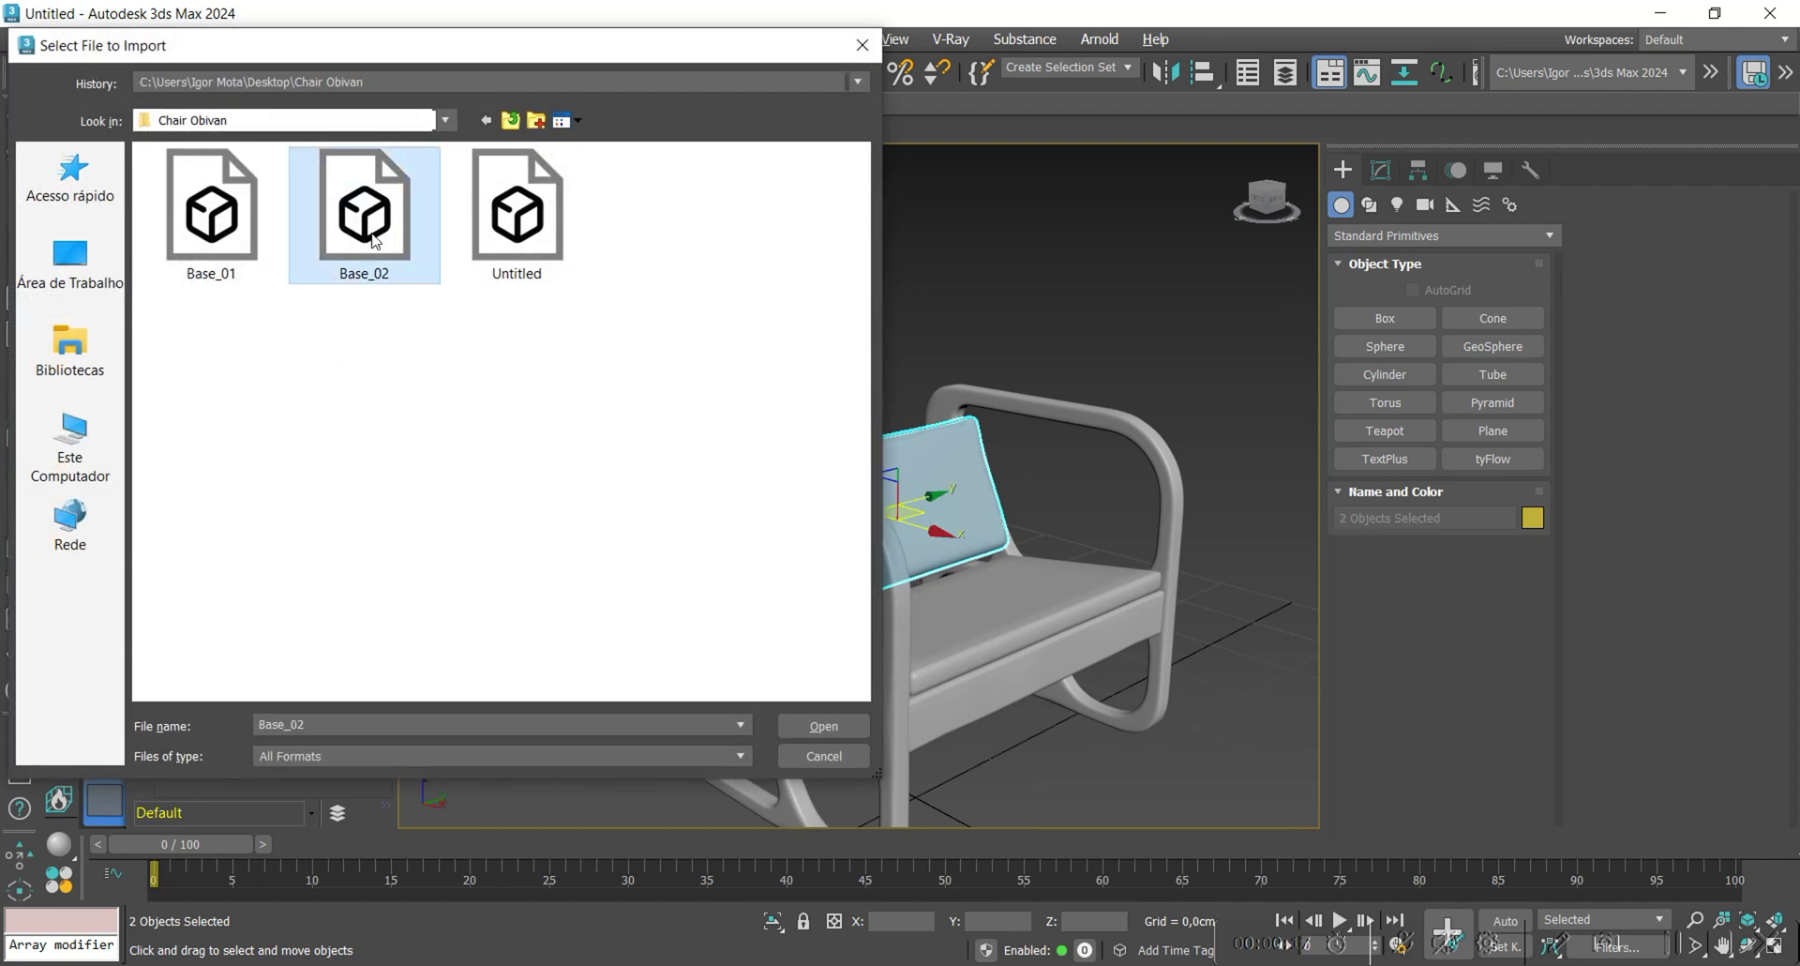
double_click(375, 239)
click(694, 865)
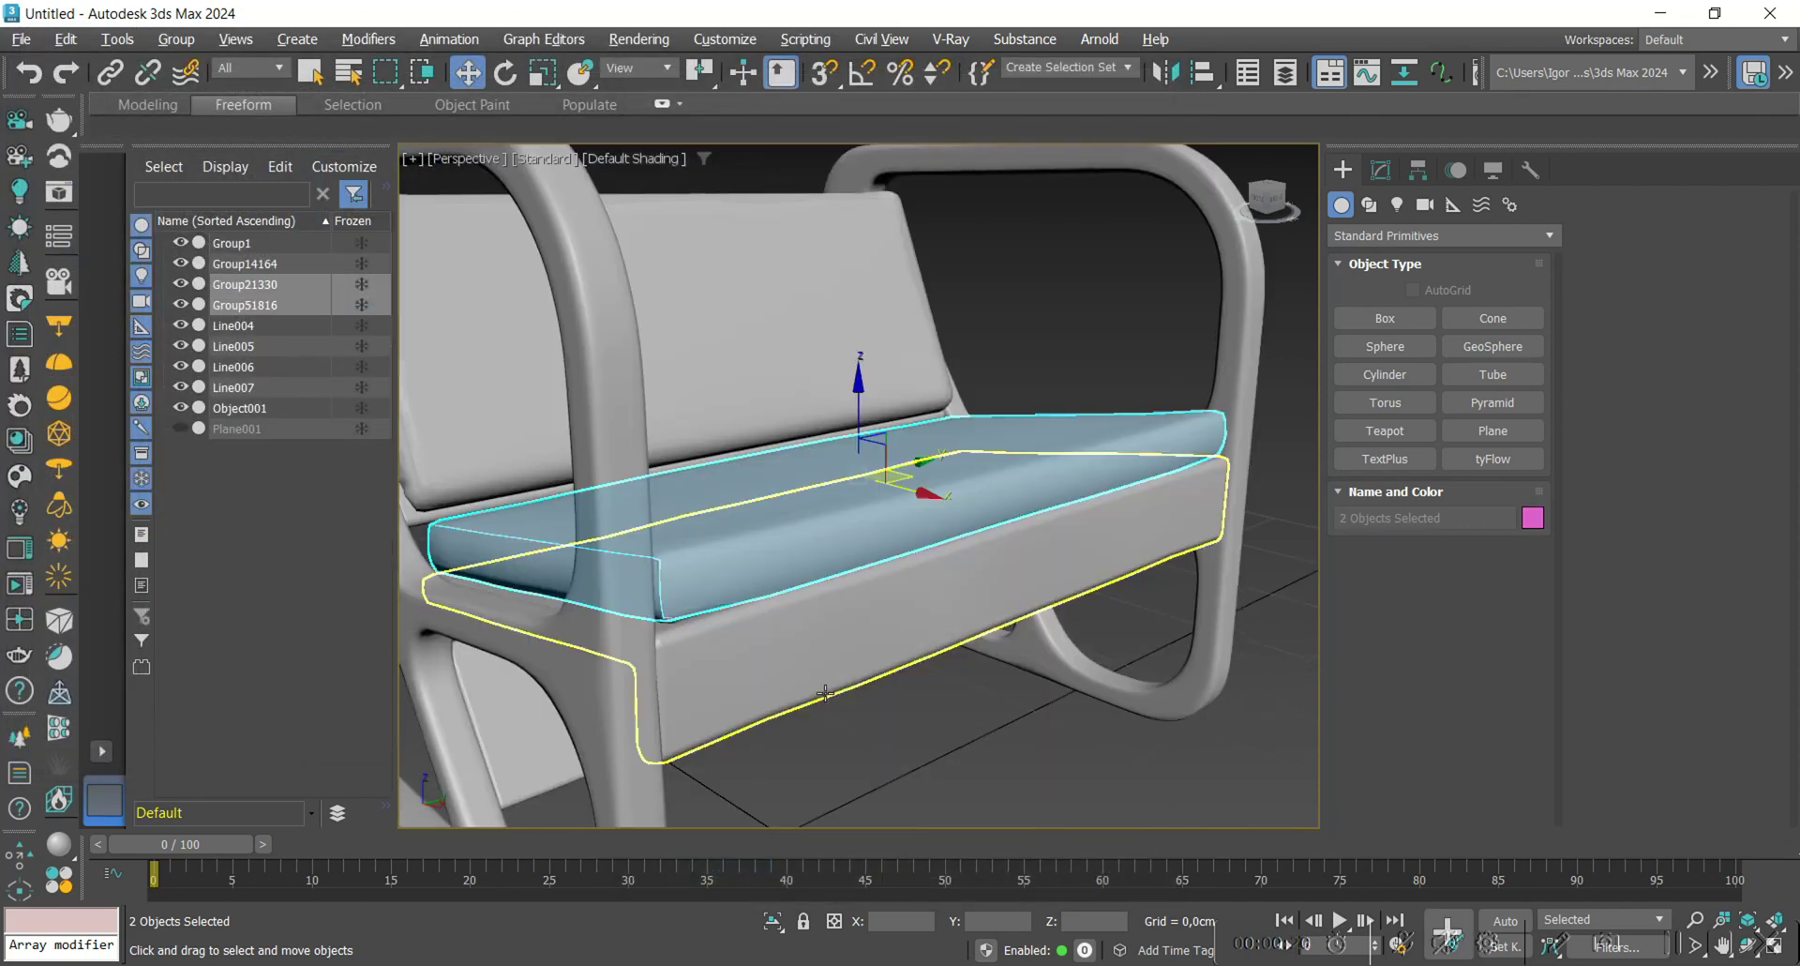
Select all four imported pieces of the back and seat cushions and isolate them.
ctrl+click(819, 383)
middle_drag(819, 382, 994, 404)
ctrl+click(618, 468)
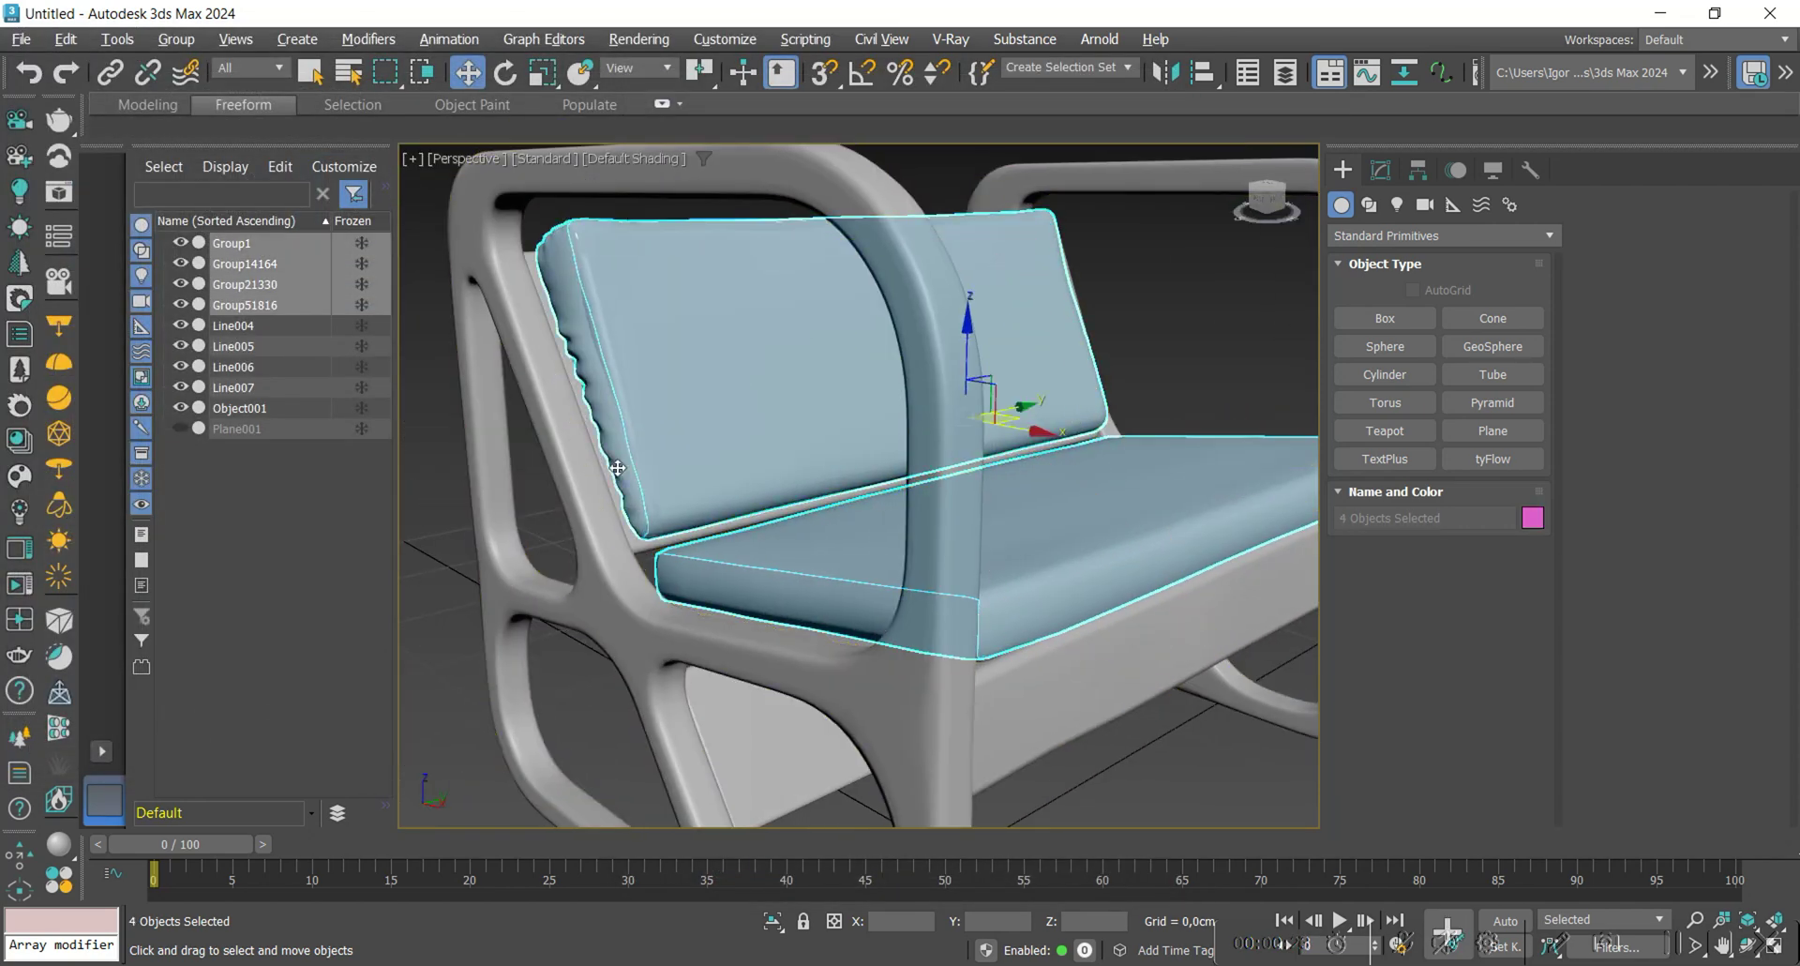
key(alt+q)
click(710, 703)
drag(1064, 765, 657, 298)
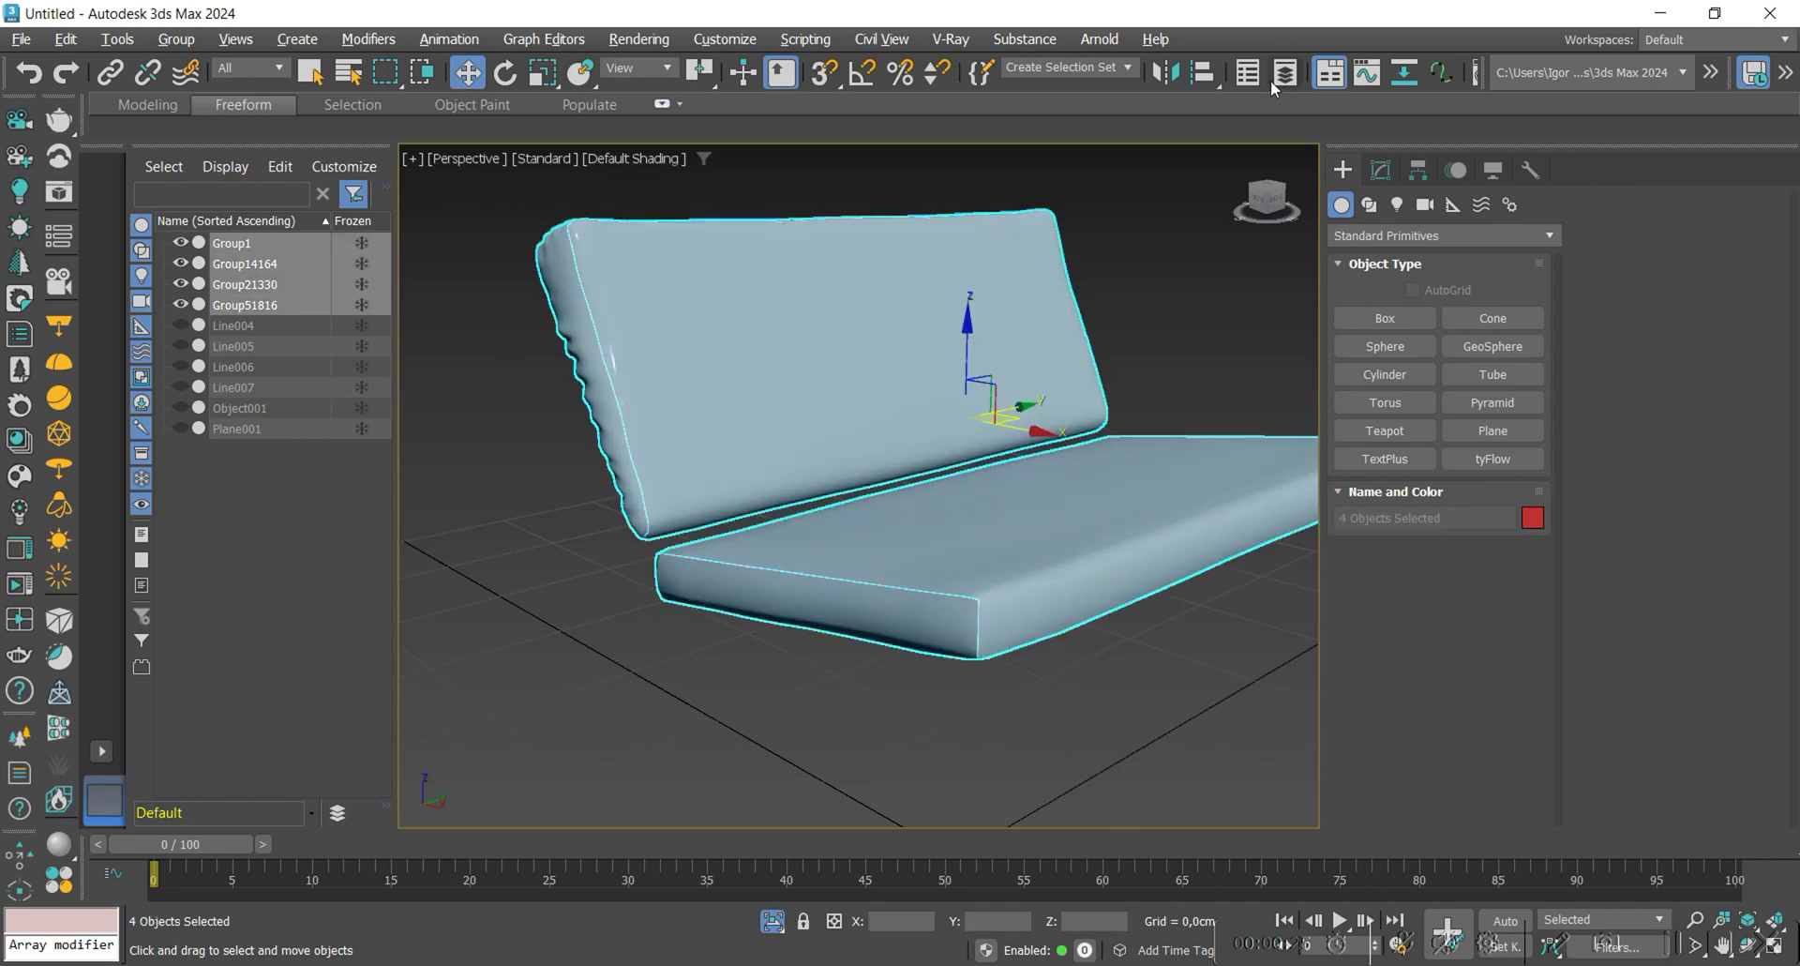
Assign the Physical Material 02 - Default with roughness 0.8 to the four imported cushion pieces.
drag(1459, 75, 1169, 75)
click(1344, 72)
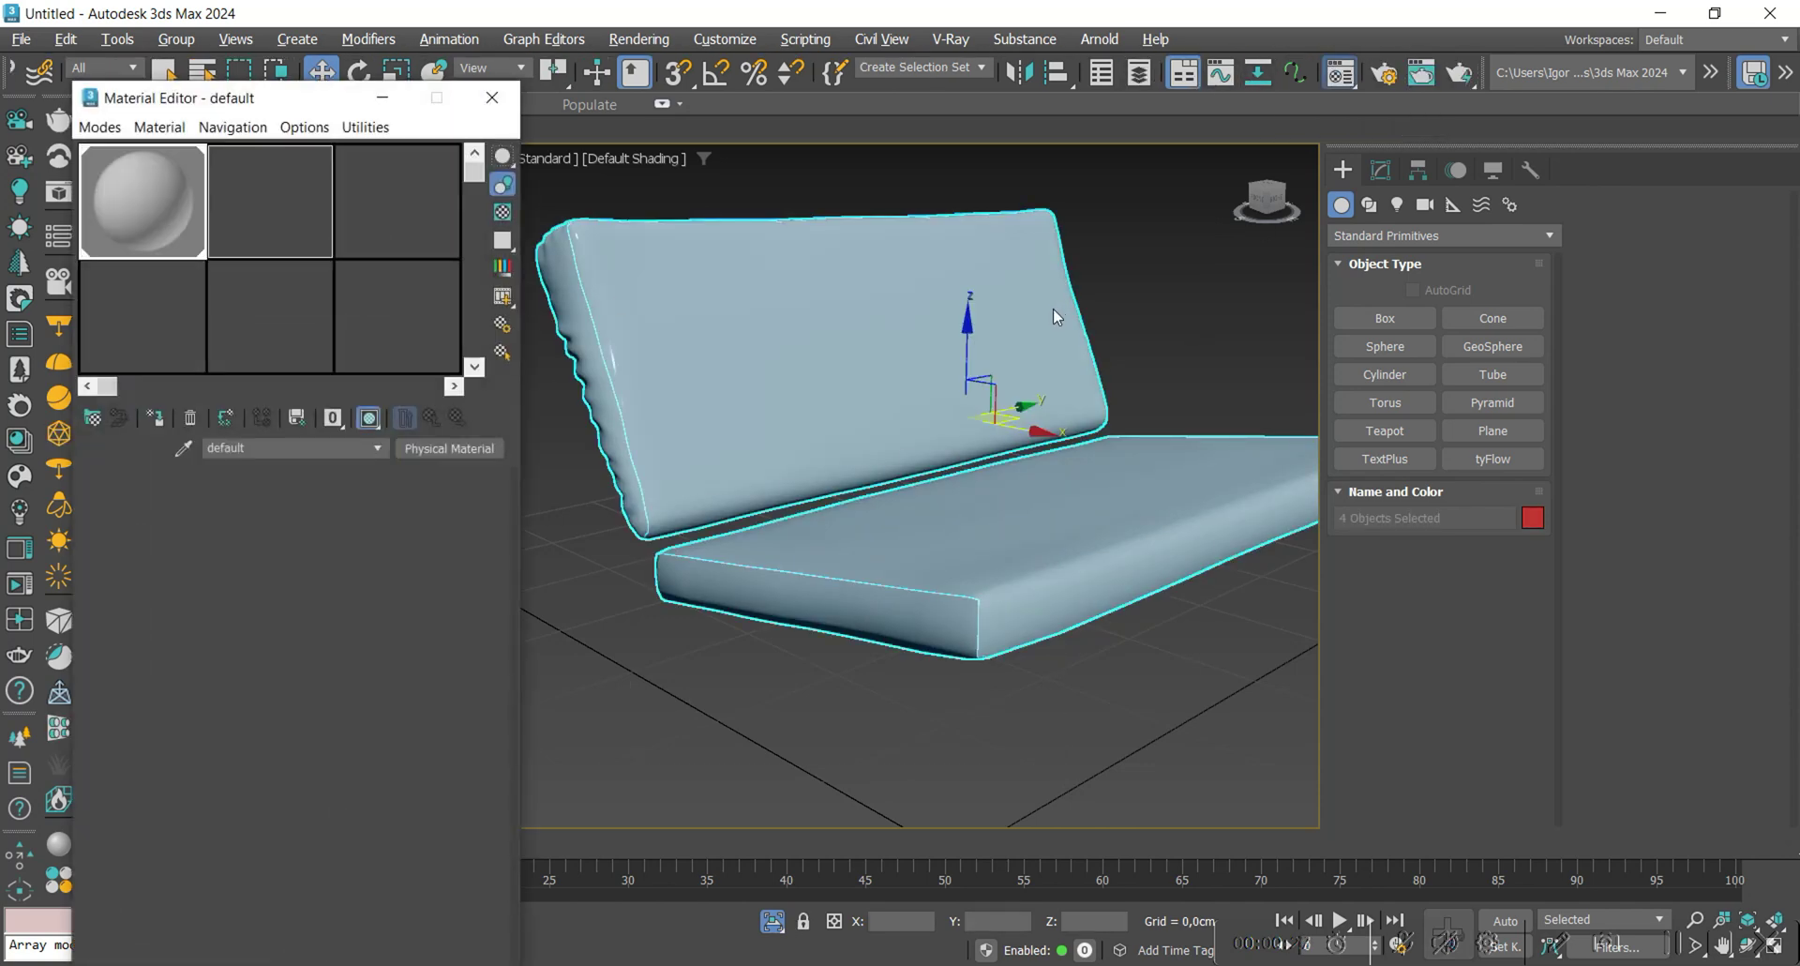
click(254, 242)
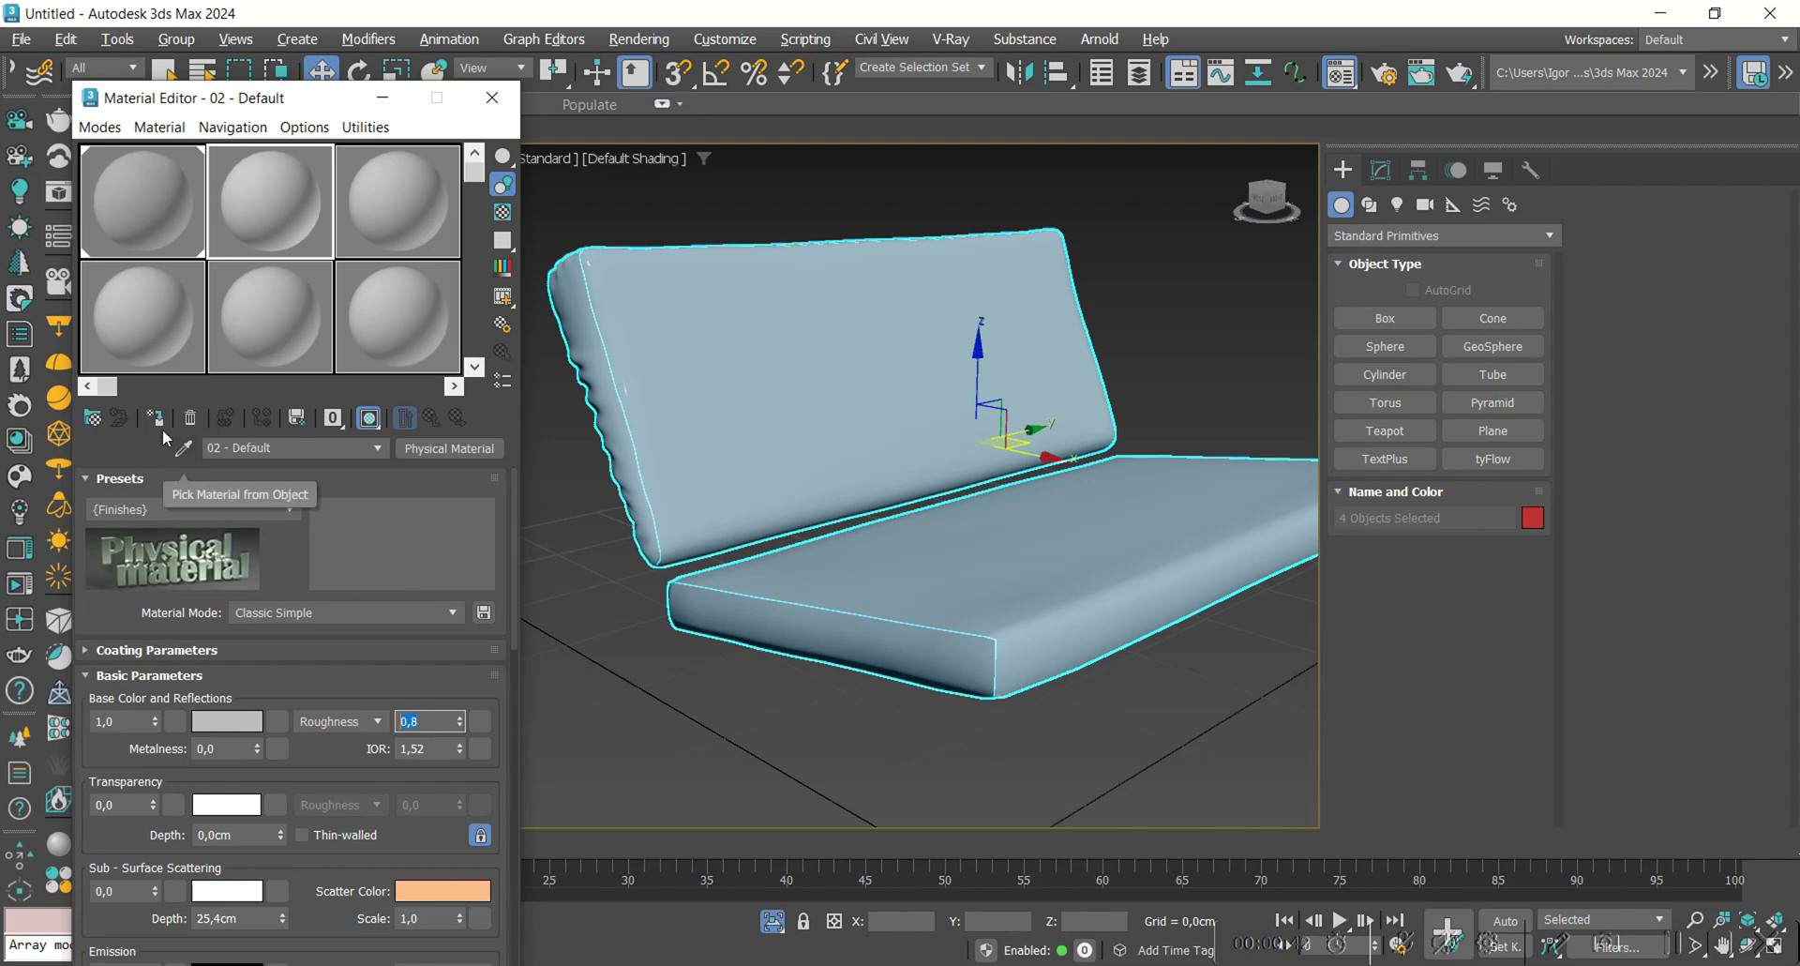
click(492, 98)
click(583, 599)
Isolate the two pieces of the imported seat cushion with their mesh edges displayed.
key(F4)
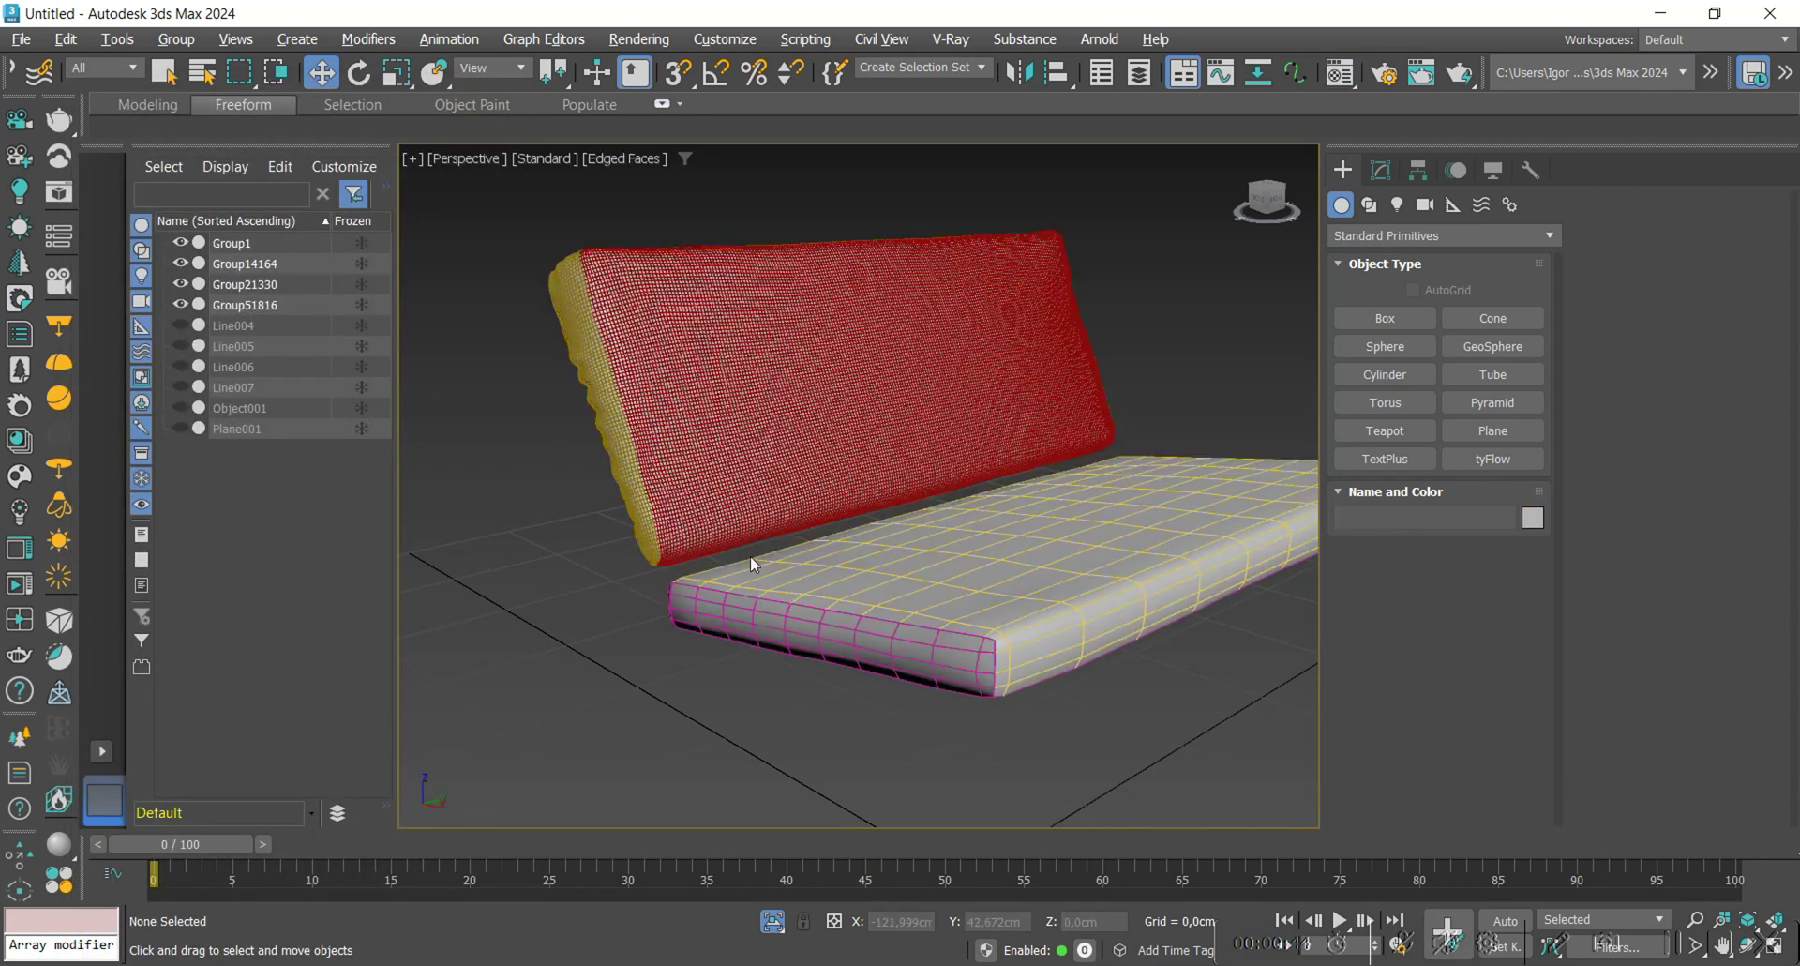
key(F4)
scroll(788, 535, down, 3)
alt+middle_drag(868, 515, 923, 551)
click(919, 554)
scroll(842, 609, up, 3)
ctrl+click(882, 592)
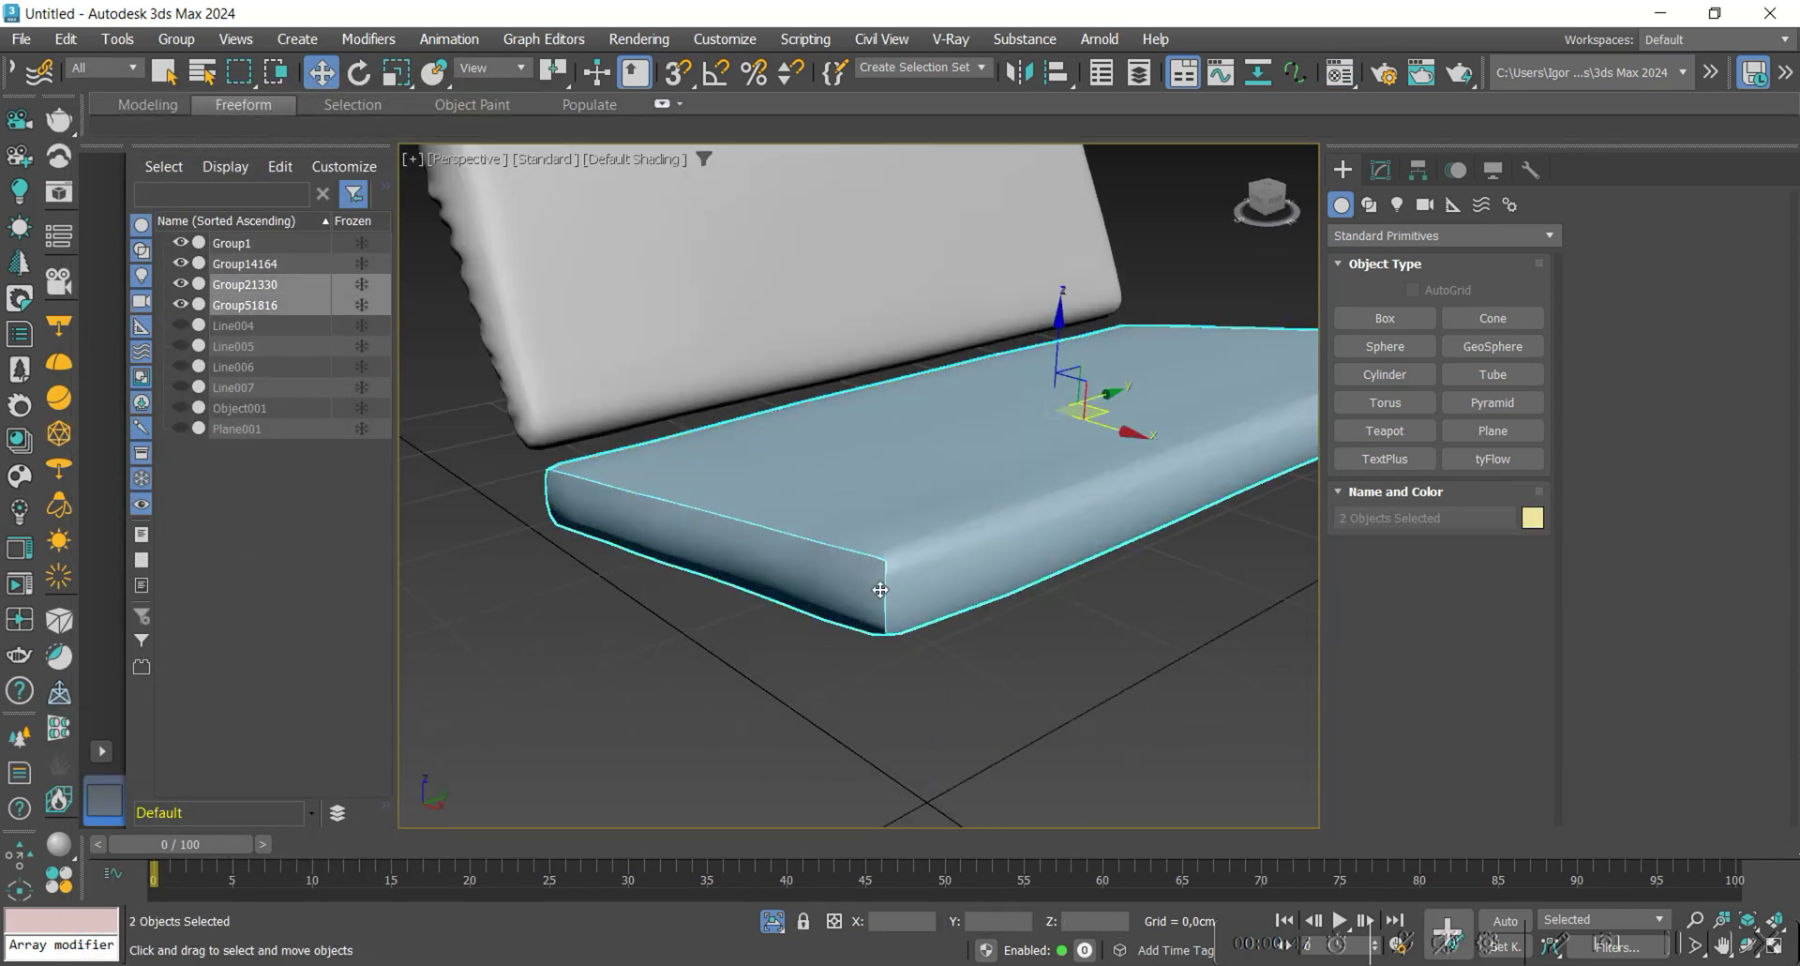
key(alt+q)
key(F4)
alt+middle_drag(968, 616, 1181, 581)
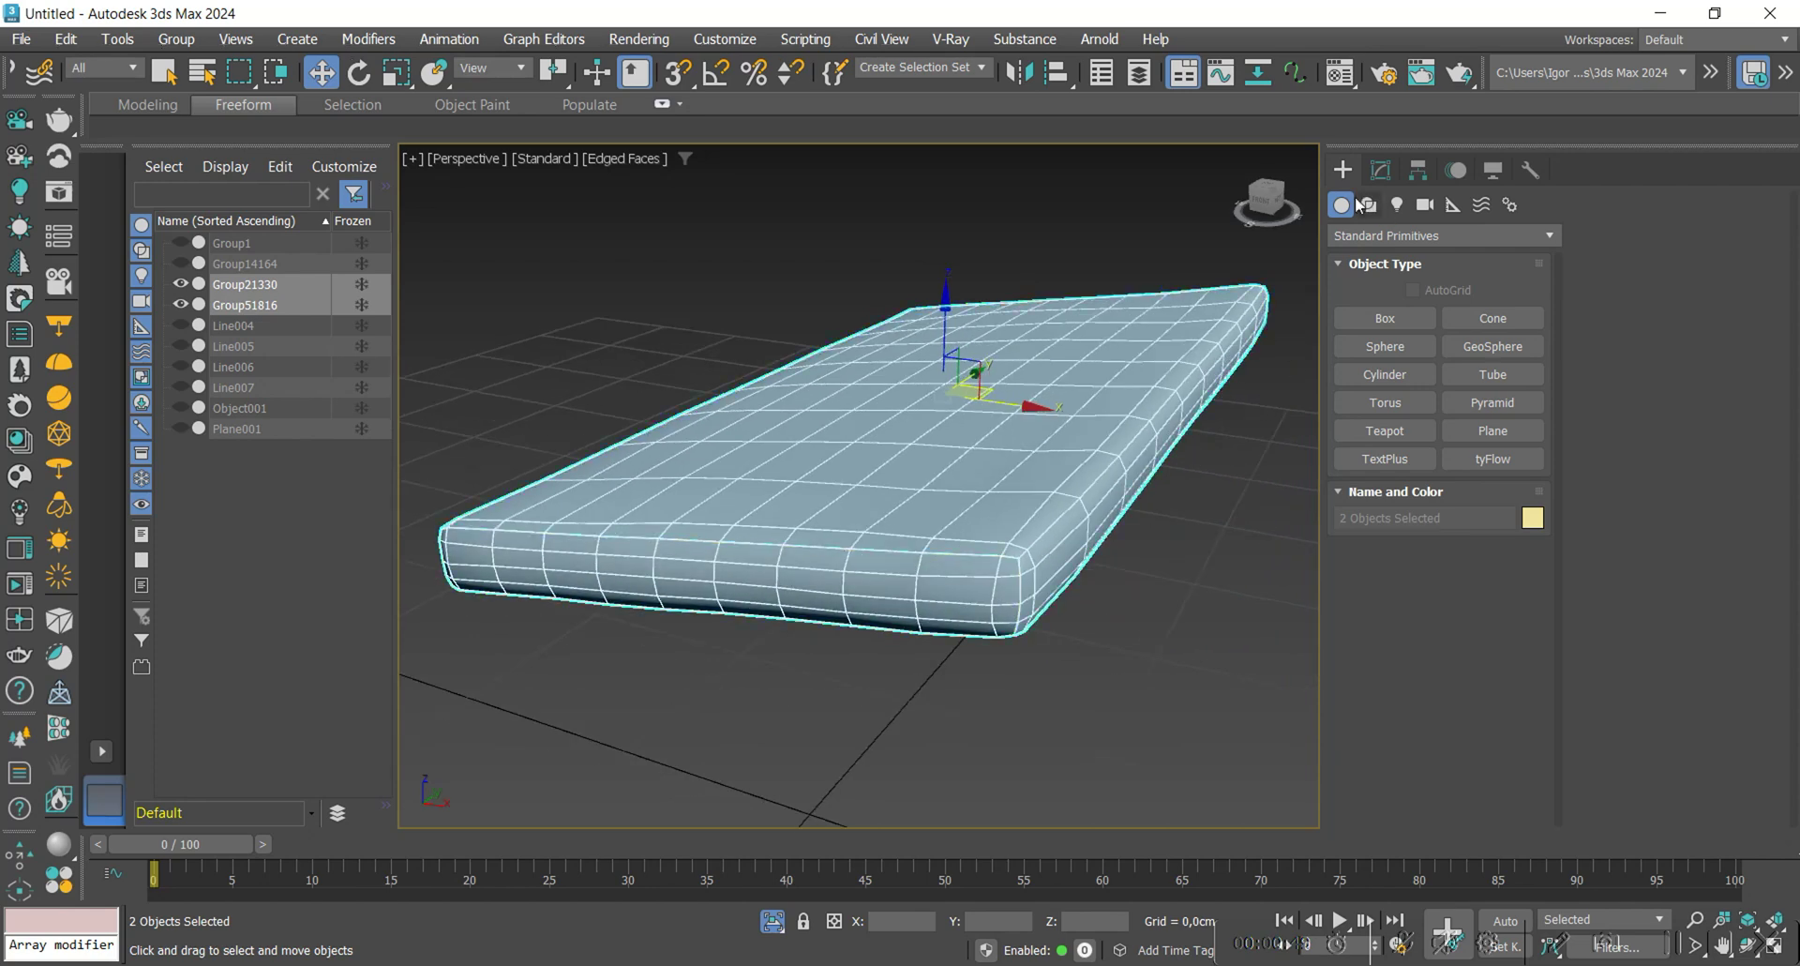
Attach the seat cushion's side piece to its main body.
click(1207, 413)
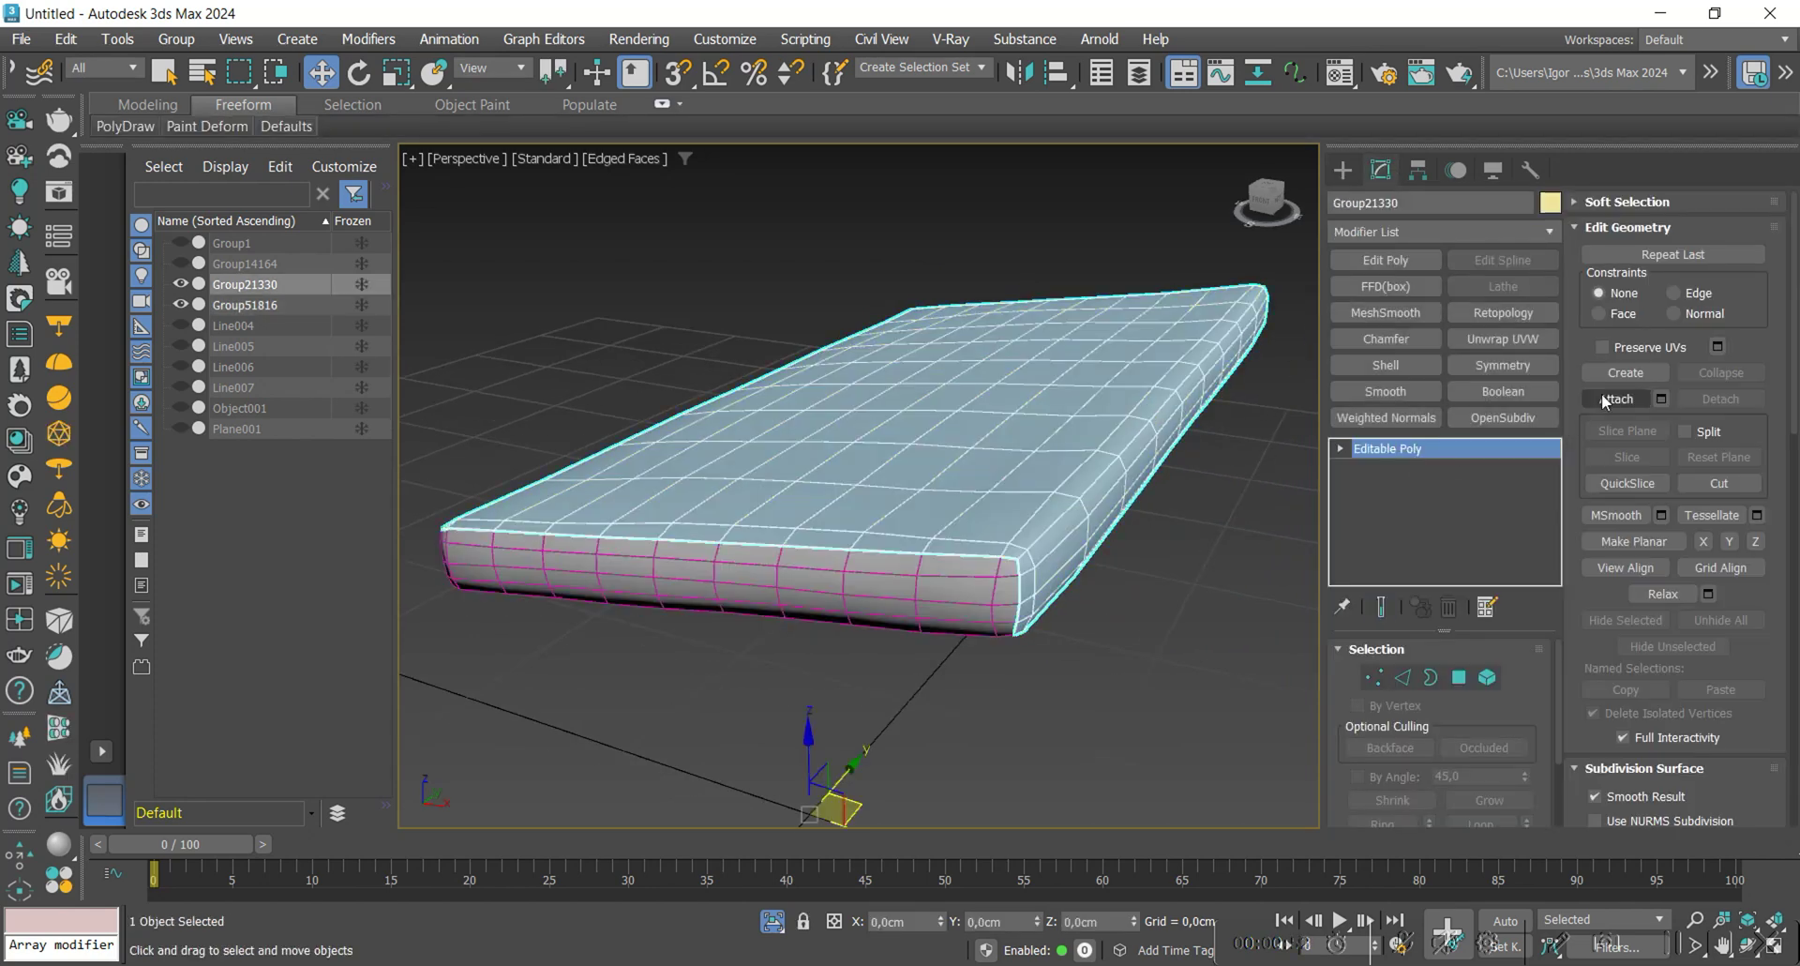
click(992, 588)
key(w)
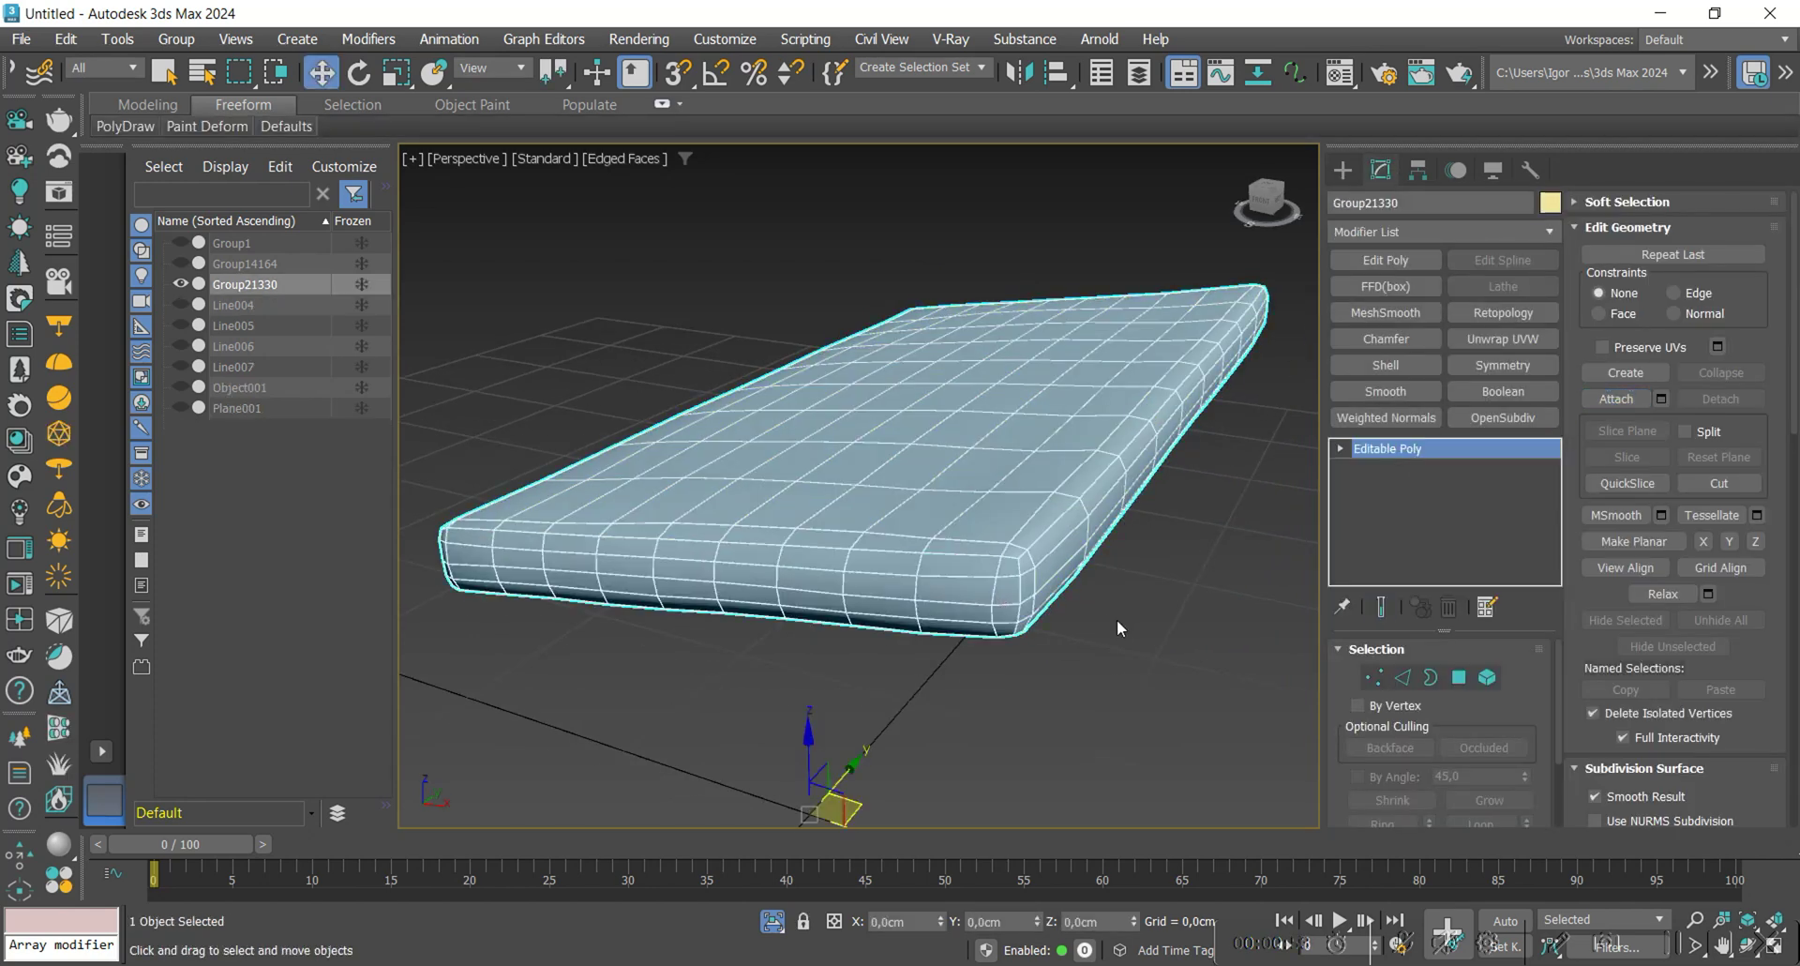
Select the open borders along the seat cushion's seam and weld their vertices.
key(3)
click(971, 637)
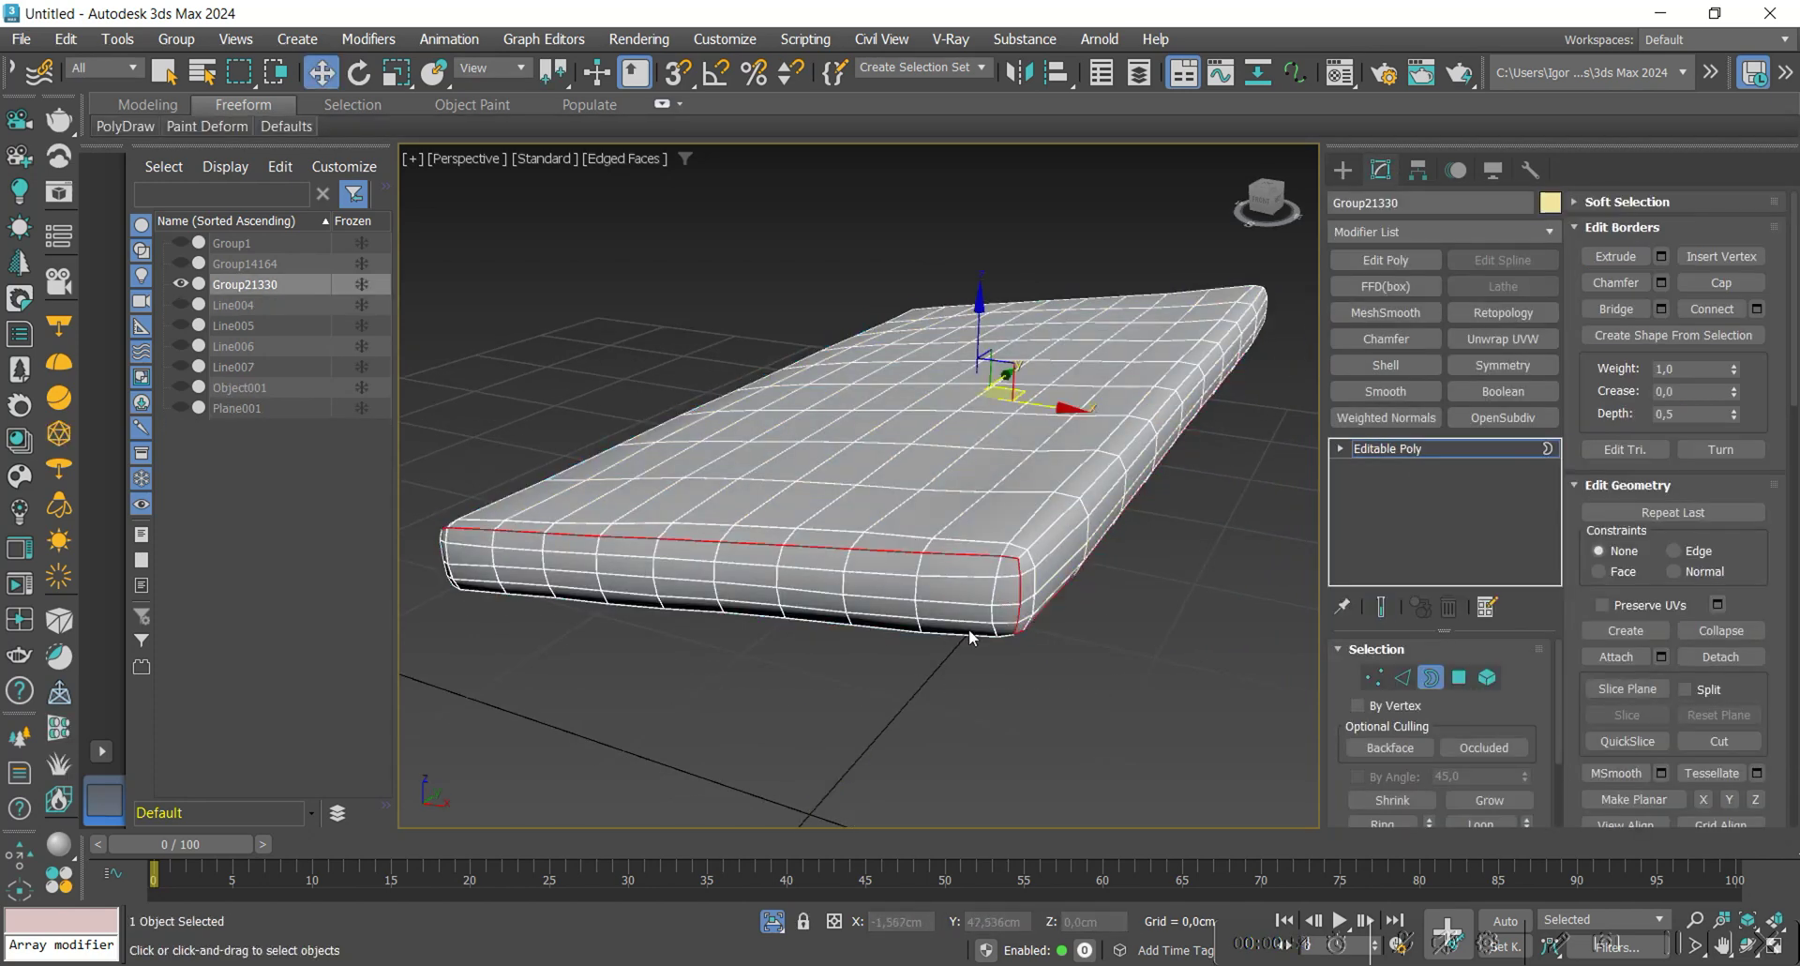
ctrl+click(1375, 677)
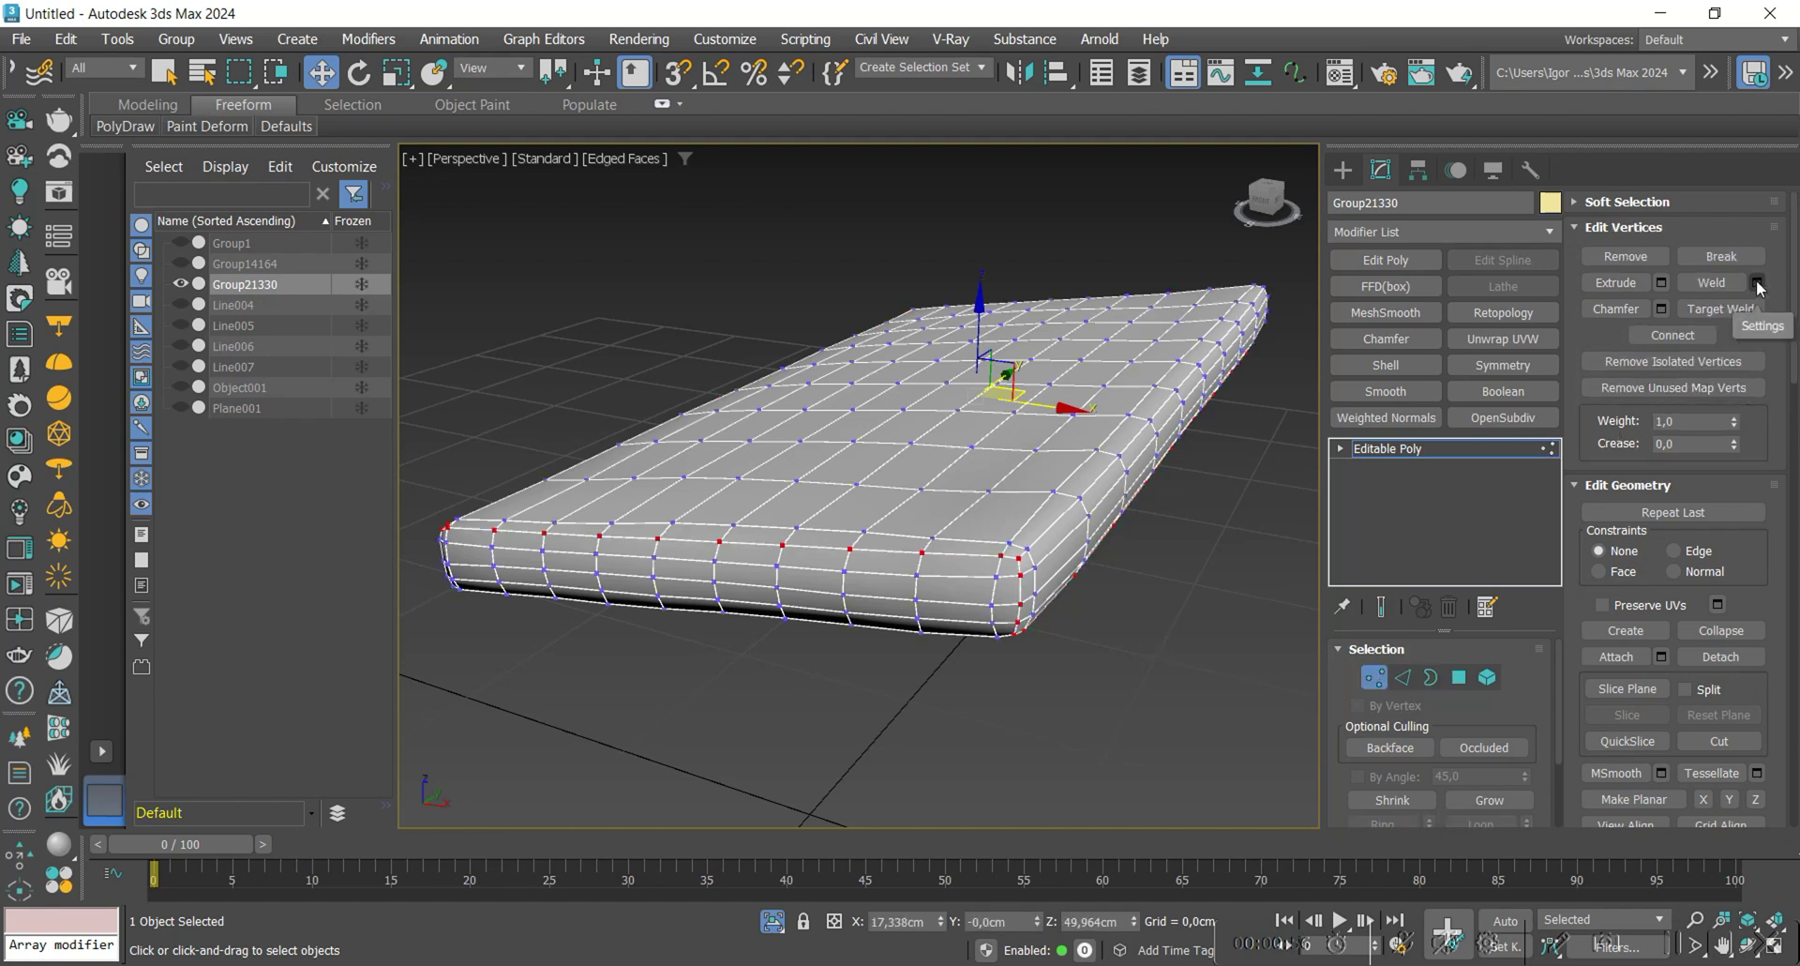
mouse_move(1175, 531)
alt+middle_down()
mouse_move(937, 455)
mouse_move(965, 611)
mouse_move(1049, 490)
mouse_move(964, 490)
mouse_move(924, 551)
mouse_move(853, 560)
alt+middle_up()
Extrude the seat cushion's seam edges slightly inward with a narrow width to form a thin groove.
key(2)
key(F4)
scroll(853, 560, up, 2)
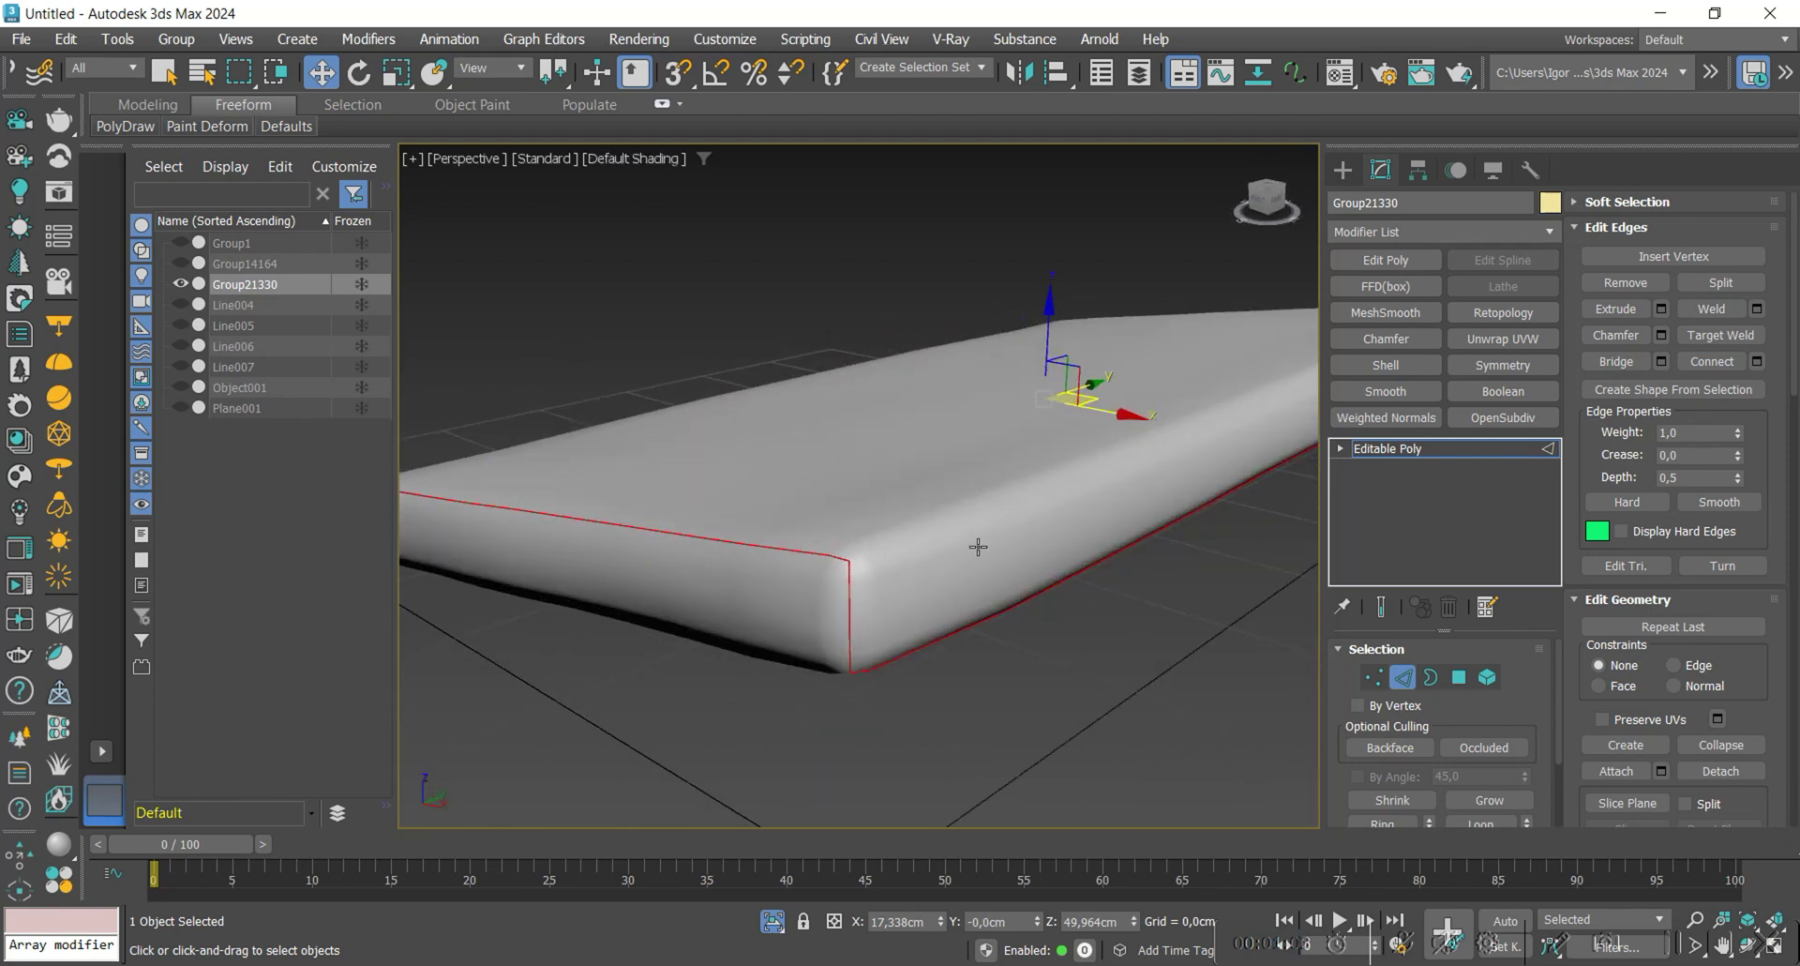
click(1661, 311)
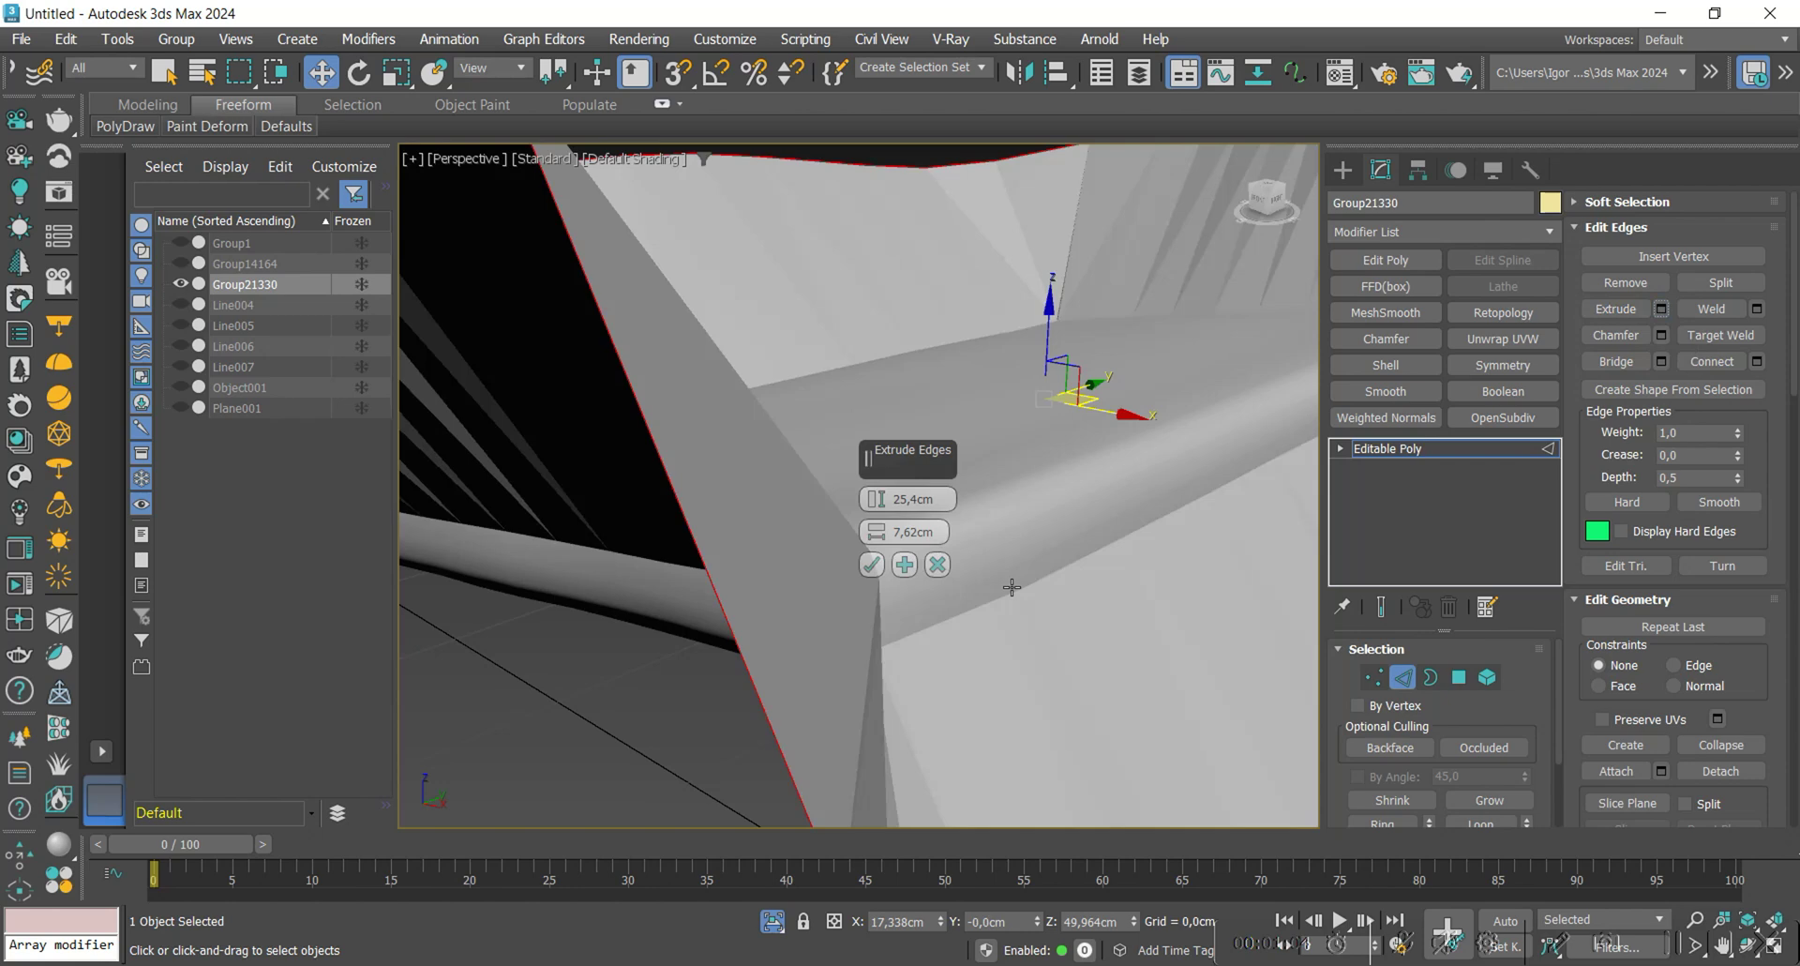
right_click(875, 499)
right_click(875, 532)
key(F4)
scroll(873, 532, up, 2)
key(F3)
drag(875, 501, 872, 516)
key(F3)
click(871, 564)
key(2)
key(F4)
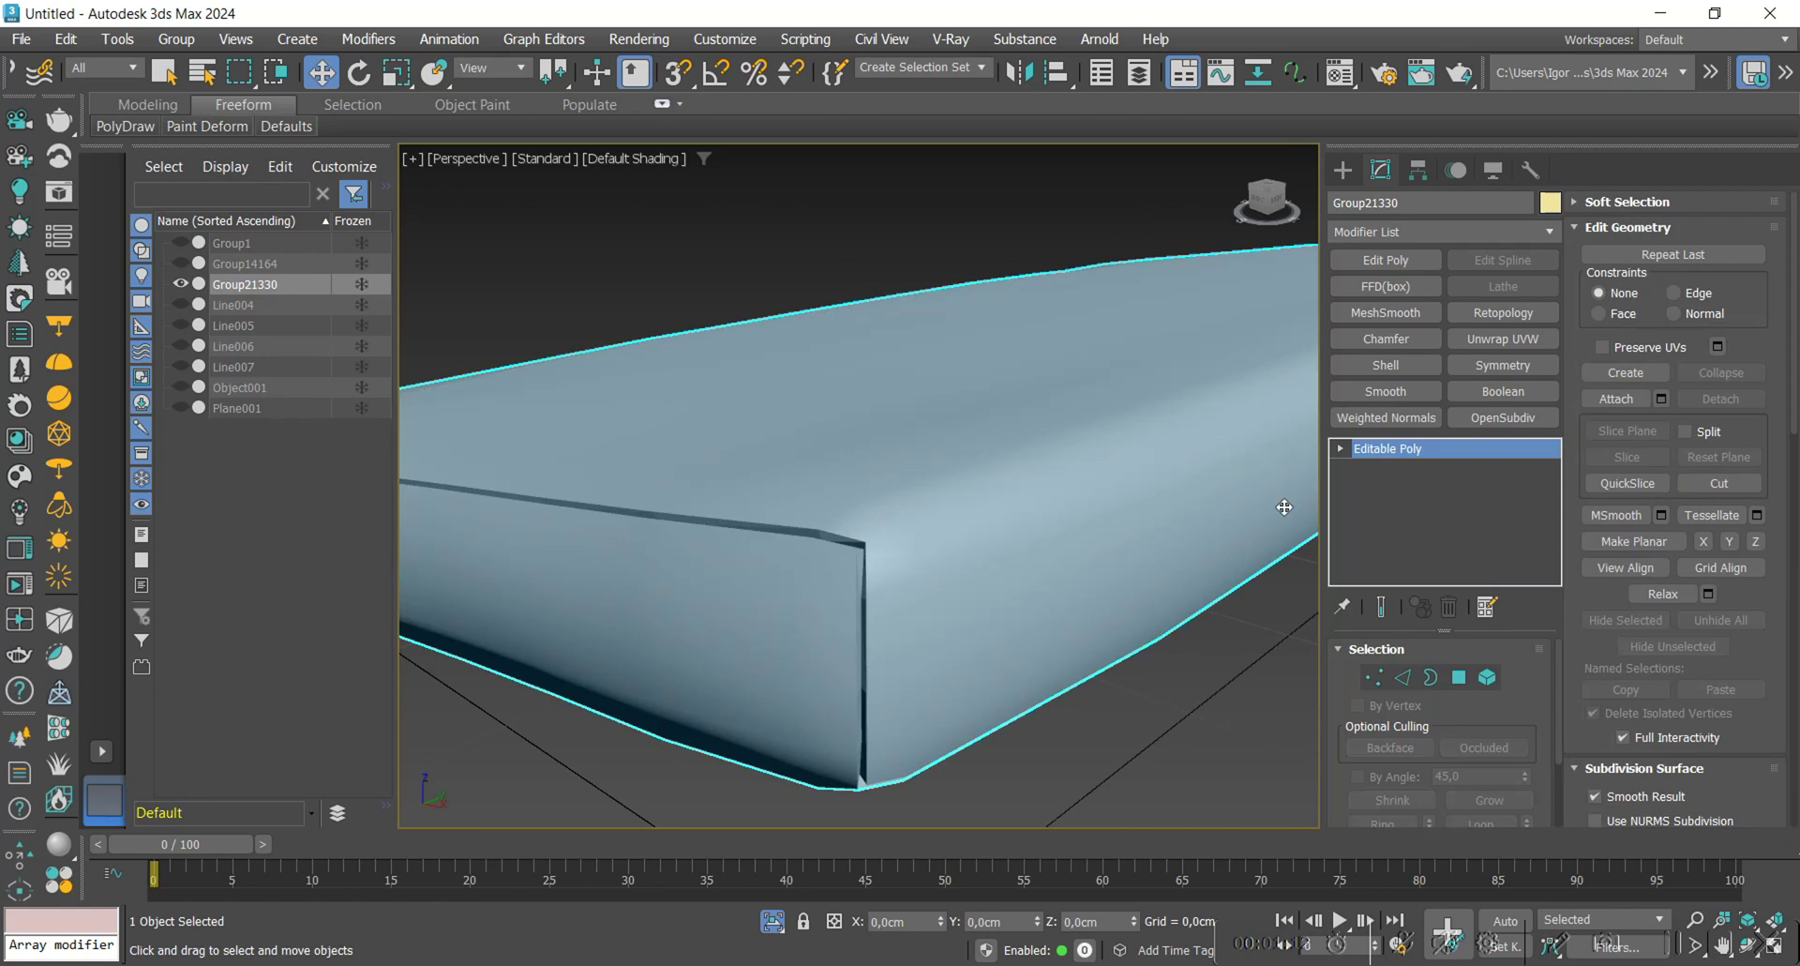
Smooth the seat cushion with an OpenSubdiv modifier and end isolation to show the whole chair.
click(1504, 424)
key(F4)
key(F4)
scroll(937, 467, down, 3)
alt+middle_drag(937, 467, 599, 487)
click(599, 487)
key(alt+q)
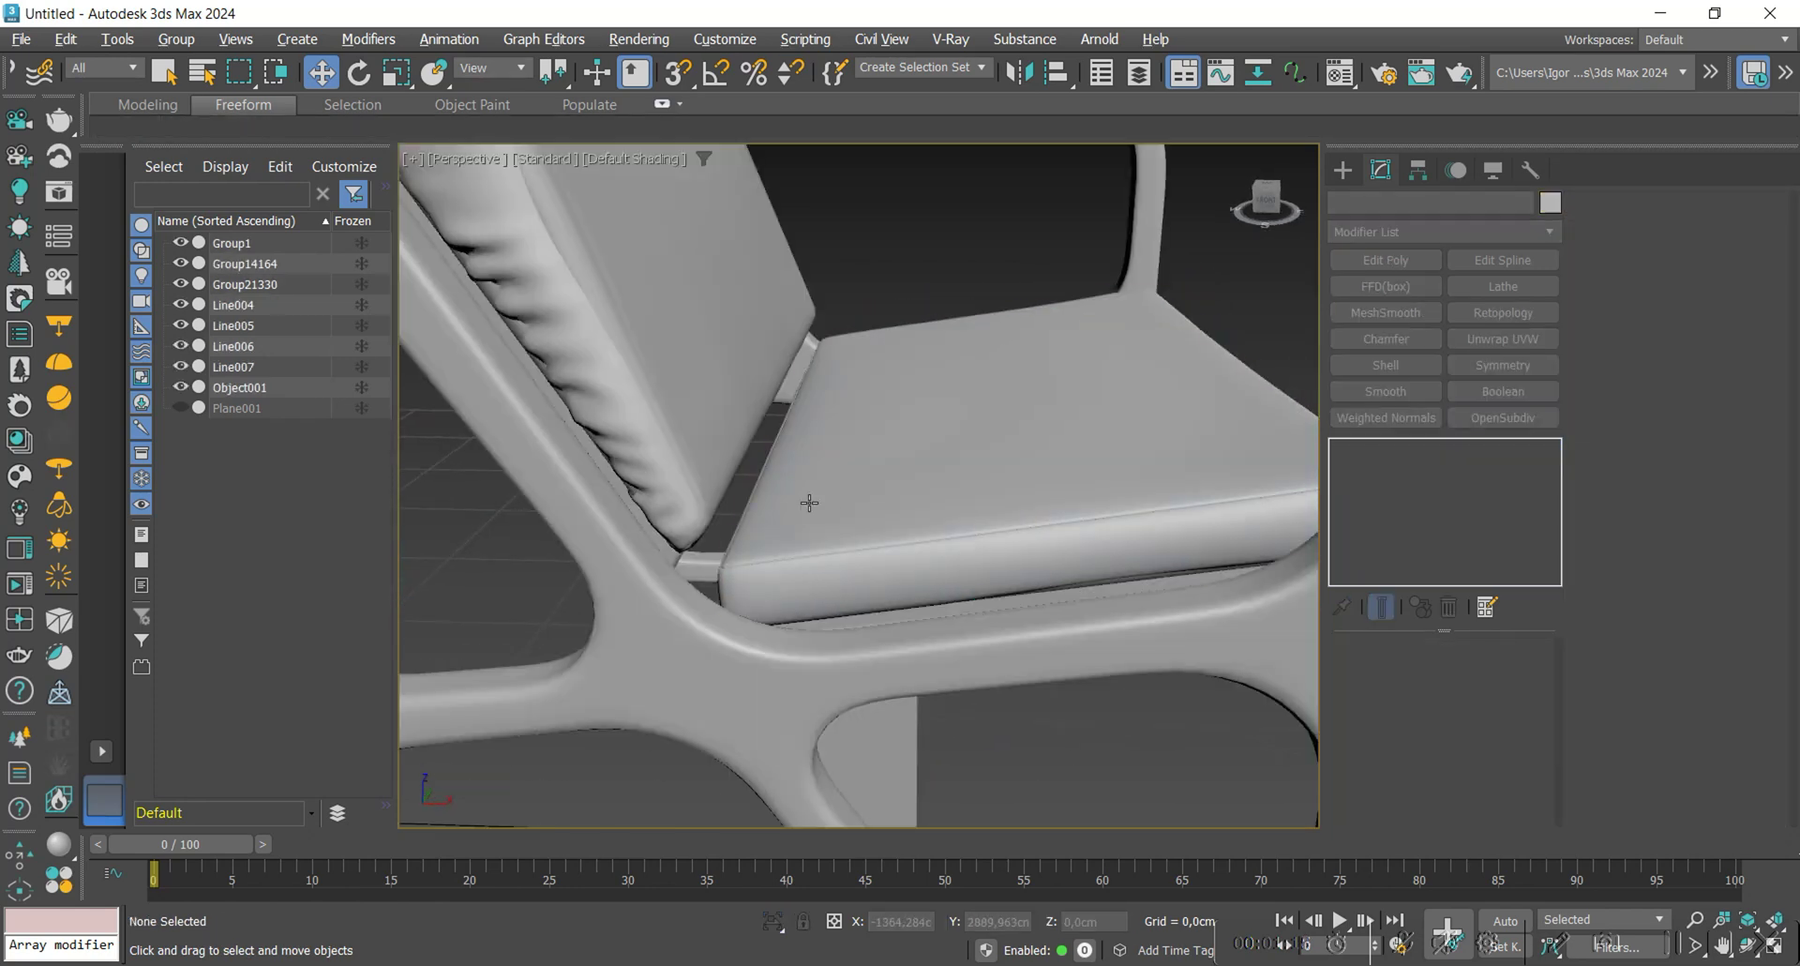
Hide the imported seat cushion Group21330 and the original cushion mesh Object001.
alt+middle_drag(809, 502, 870, 495)
click(581, 497)
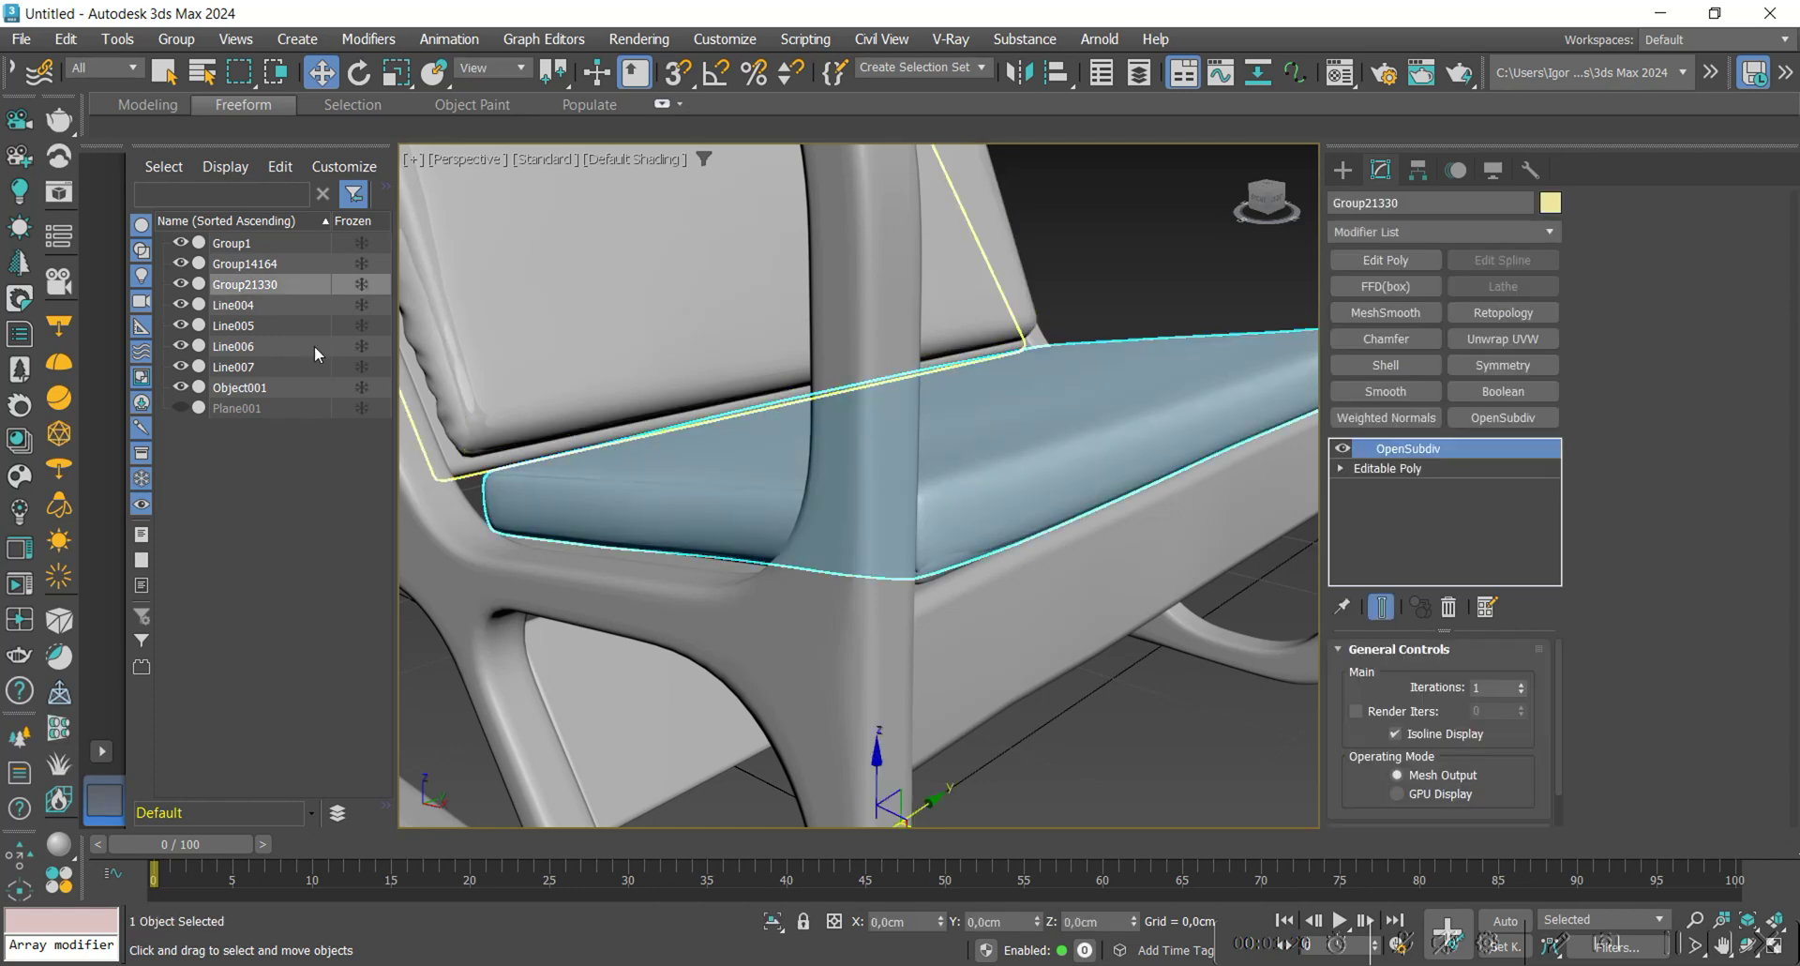
click(182, 284)
click(639, 499)
click(182, 387)
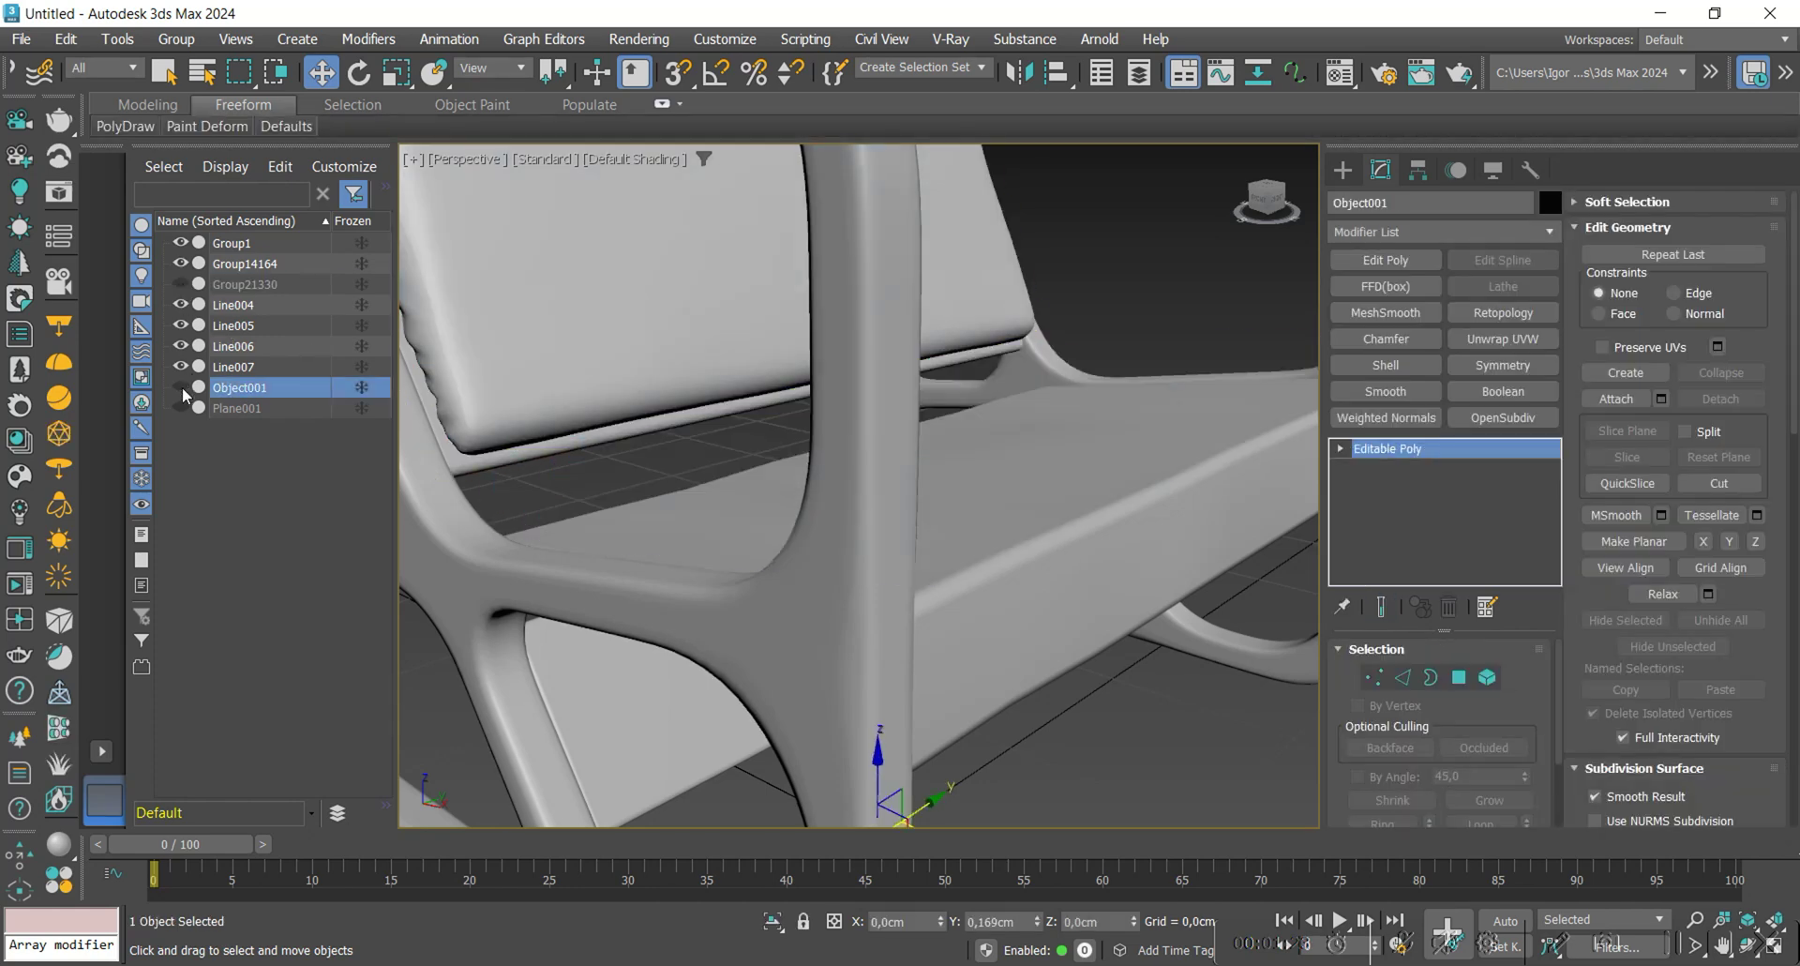
Isolate the two pieces of the imported back cushion with their mesh edges displayed.
click(529, 379)
alt+middle_drag(529, 379, 636, 374)
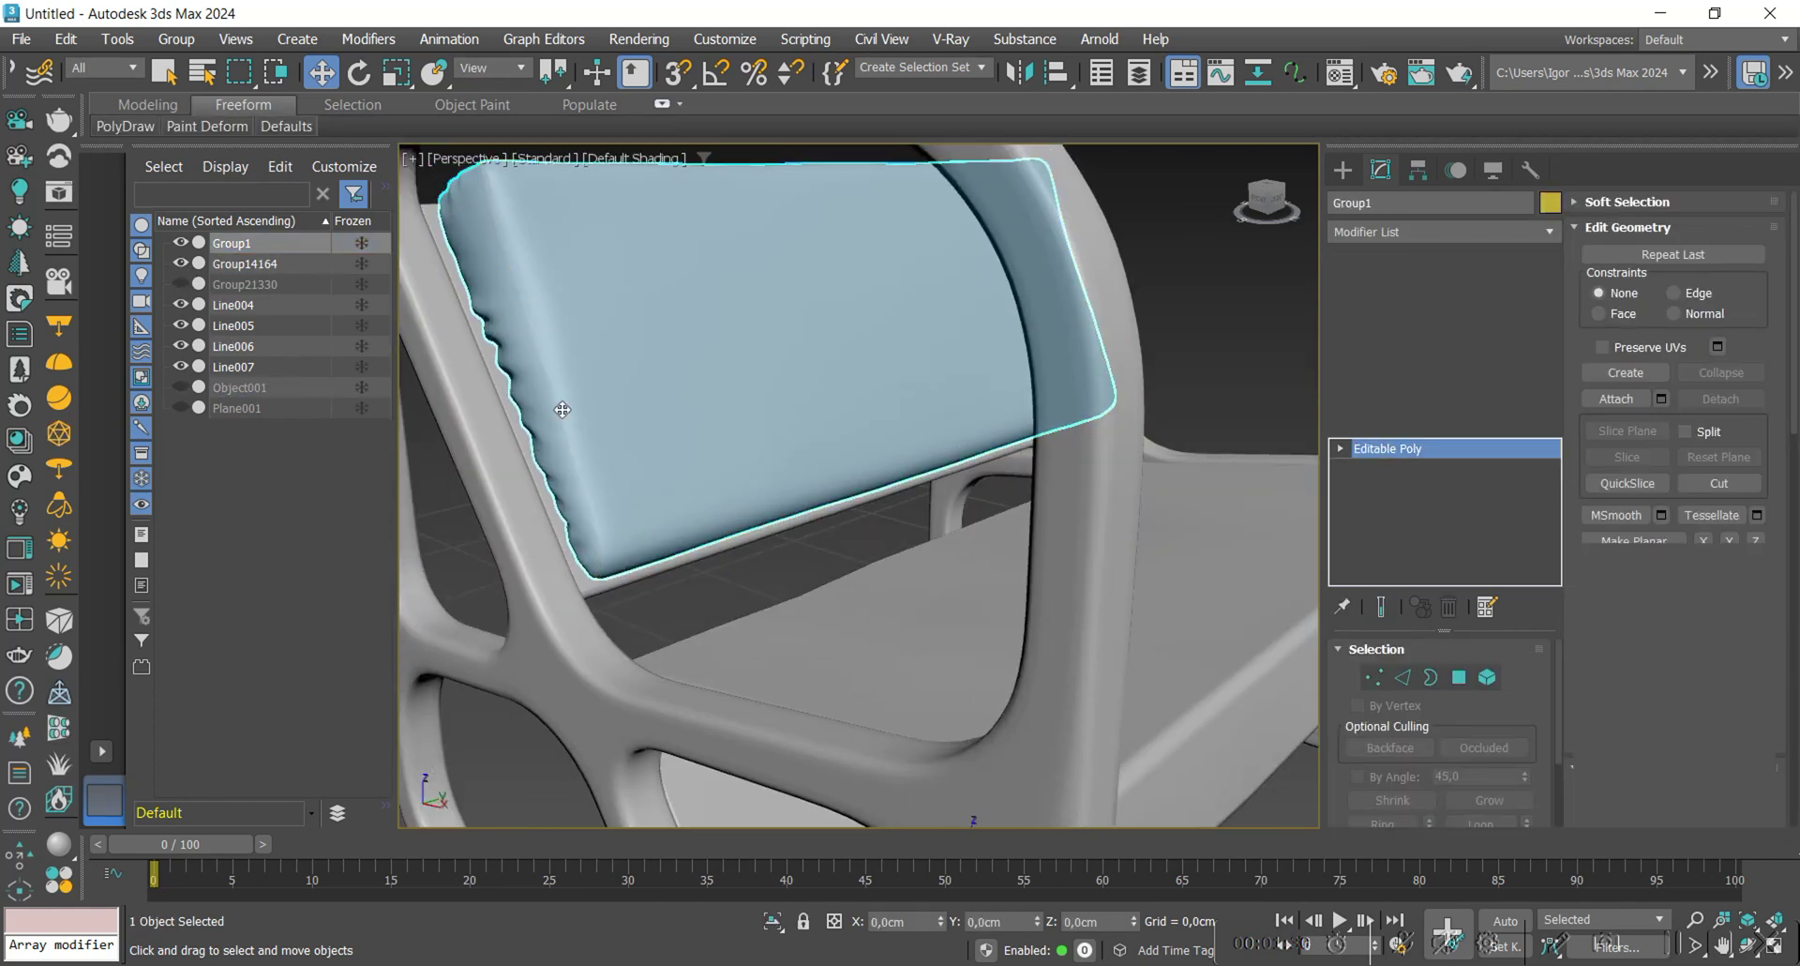
ctrl+click(636, 374)
key(alt+q)
click(711, 616)
key(F4)
Attach the back cushion's creased side piece to its main body.
click(784, 508)
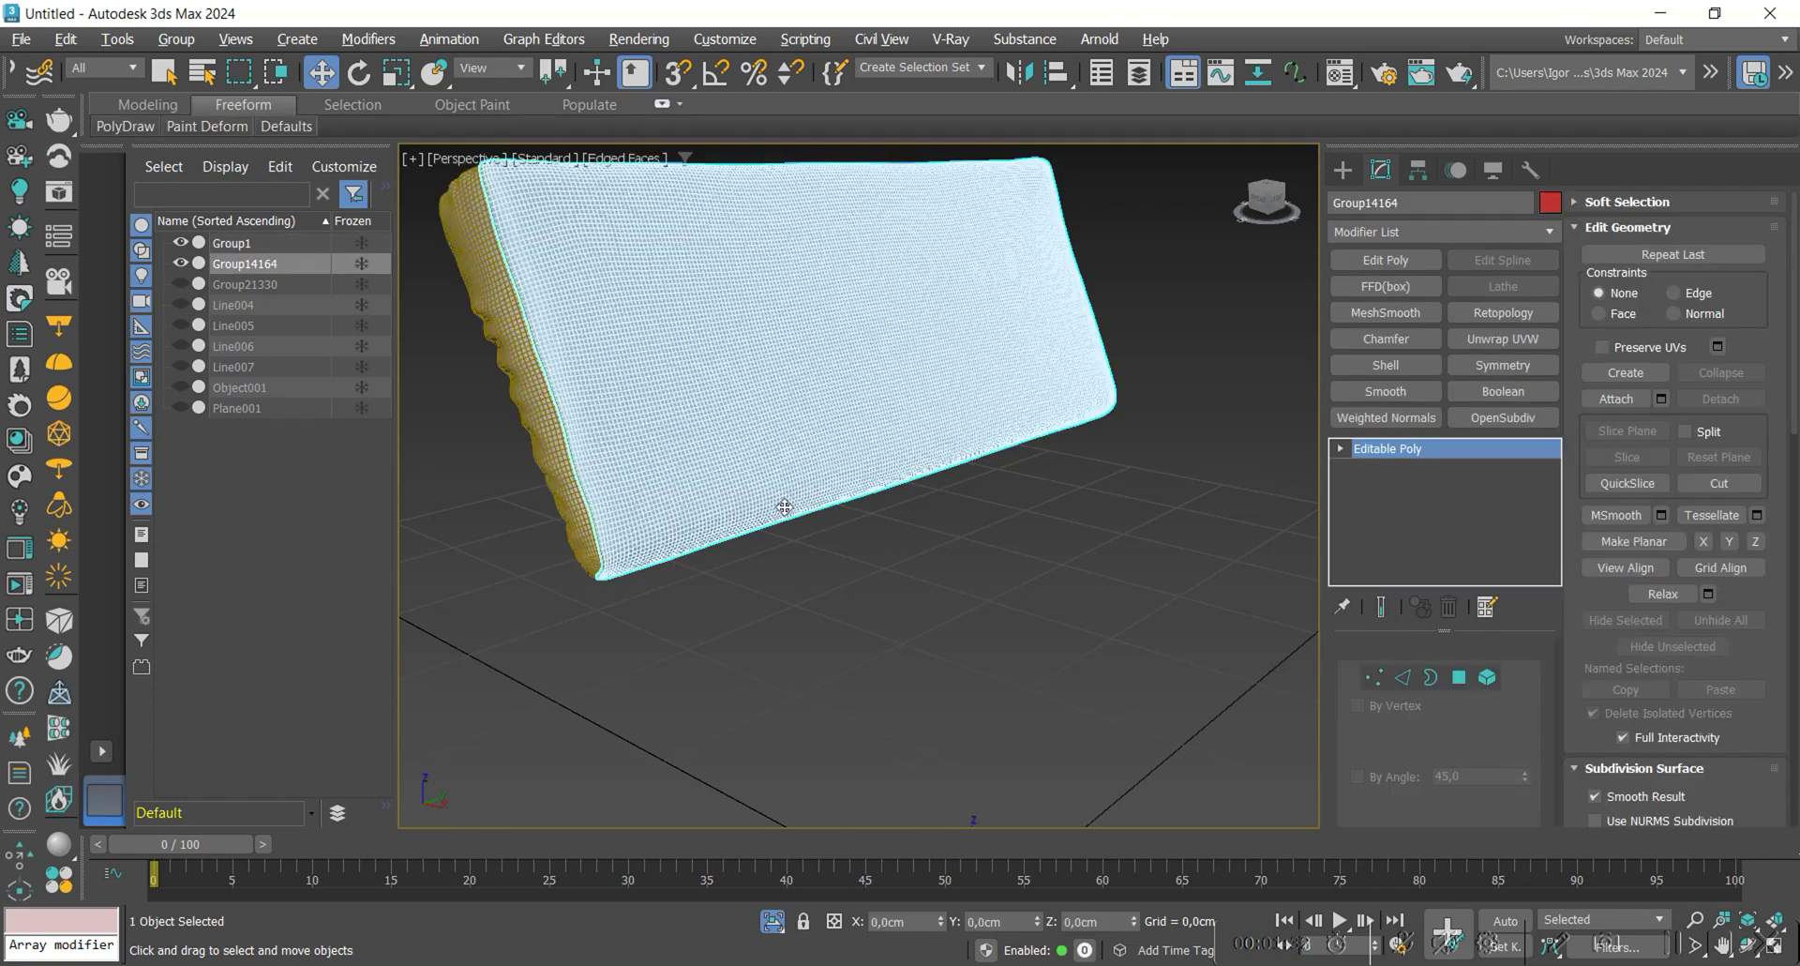
click(1636, 404)
key(F4)
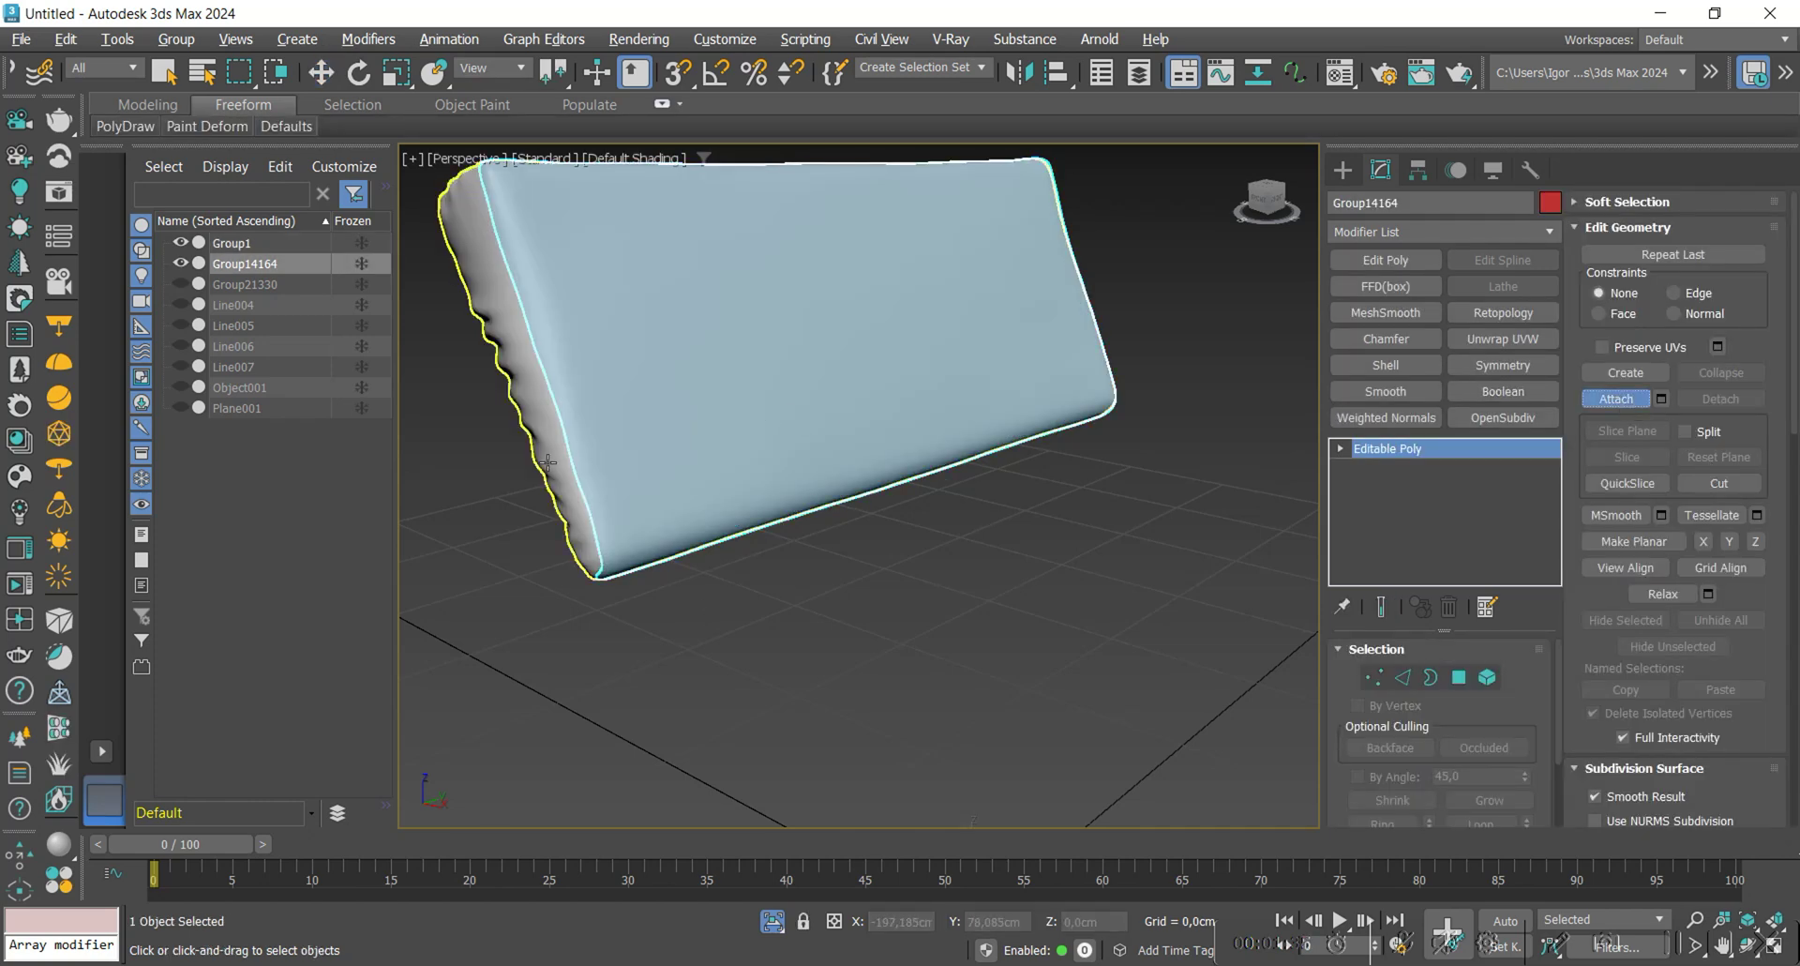
click(547, 463)
right_click(821, 573)
Select the open borders along the back cushion's seam and weld their vertices with a threshold of 0.1.
alt+middle_drag(821, 574, 607, 303)
scroll(607, 303, up, 3)
key(3)
key(F4)
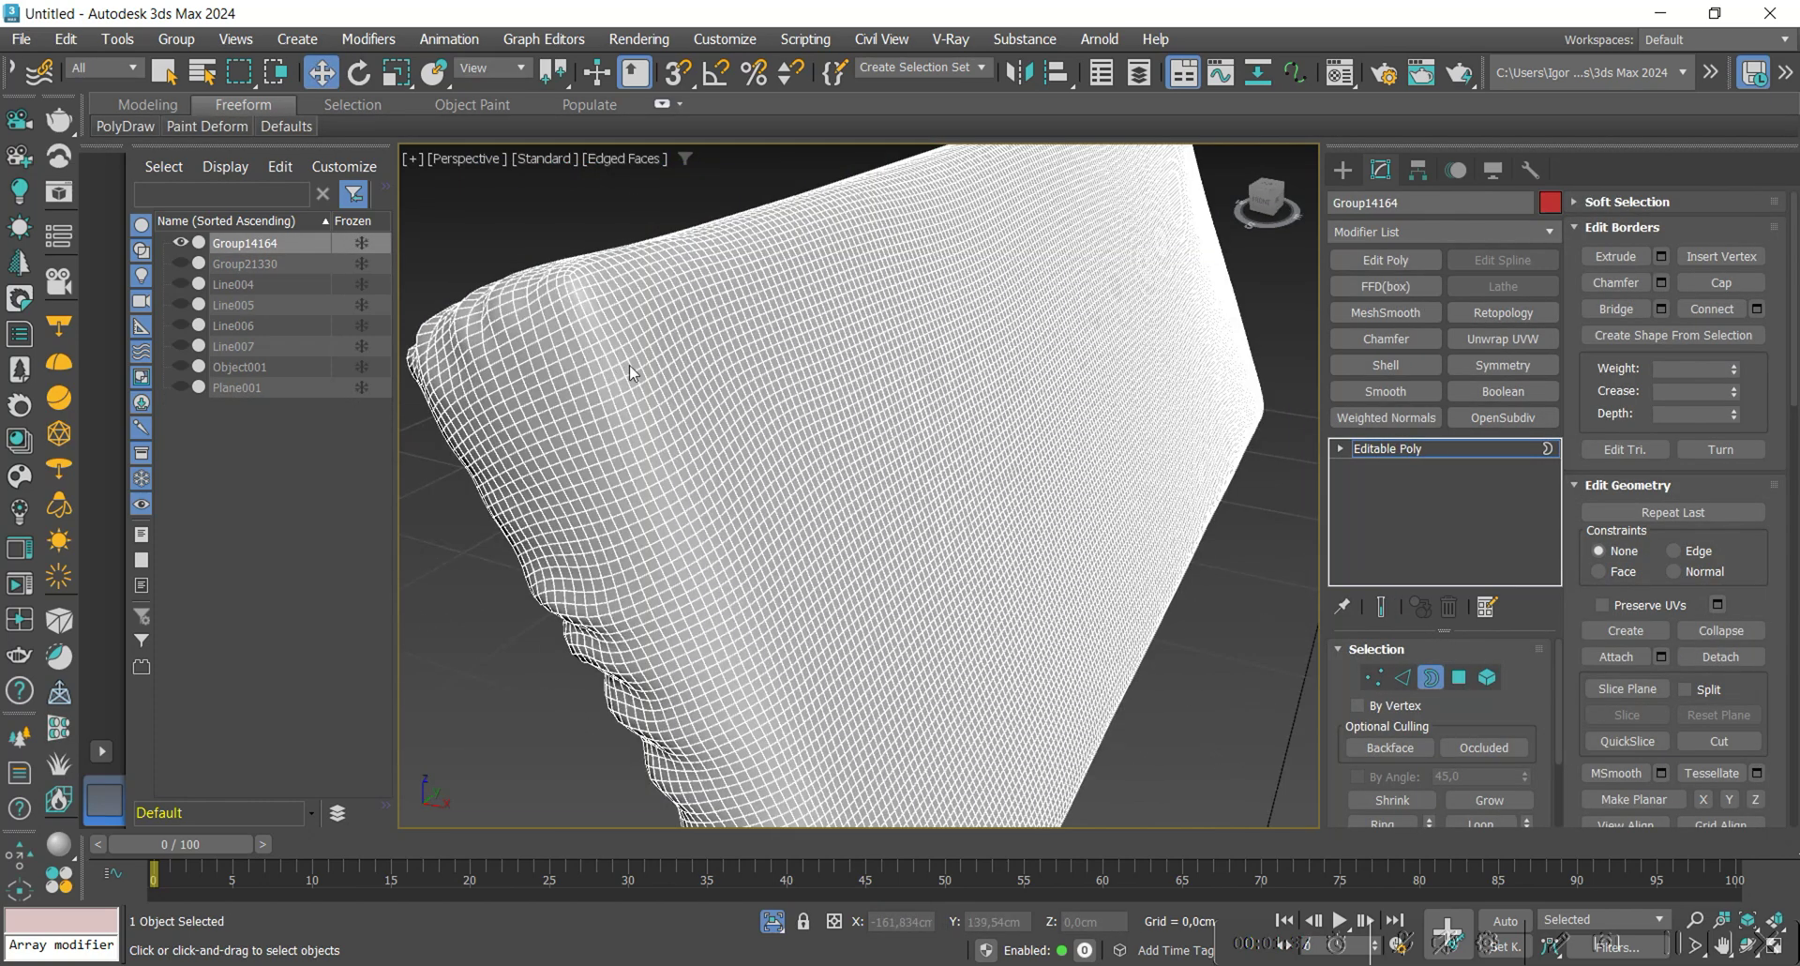
click(630, 366)
key(F4)
scroll(635, 306, down, 2)
ctrl+click(1374, 677)
alt+middle_drag(920, 560, 756, 567)
scroll(756, 566, up, 6)
key(F4)
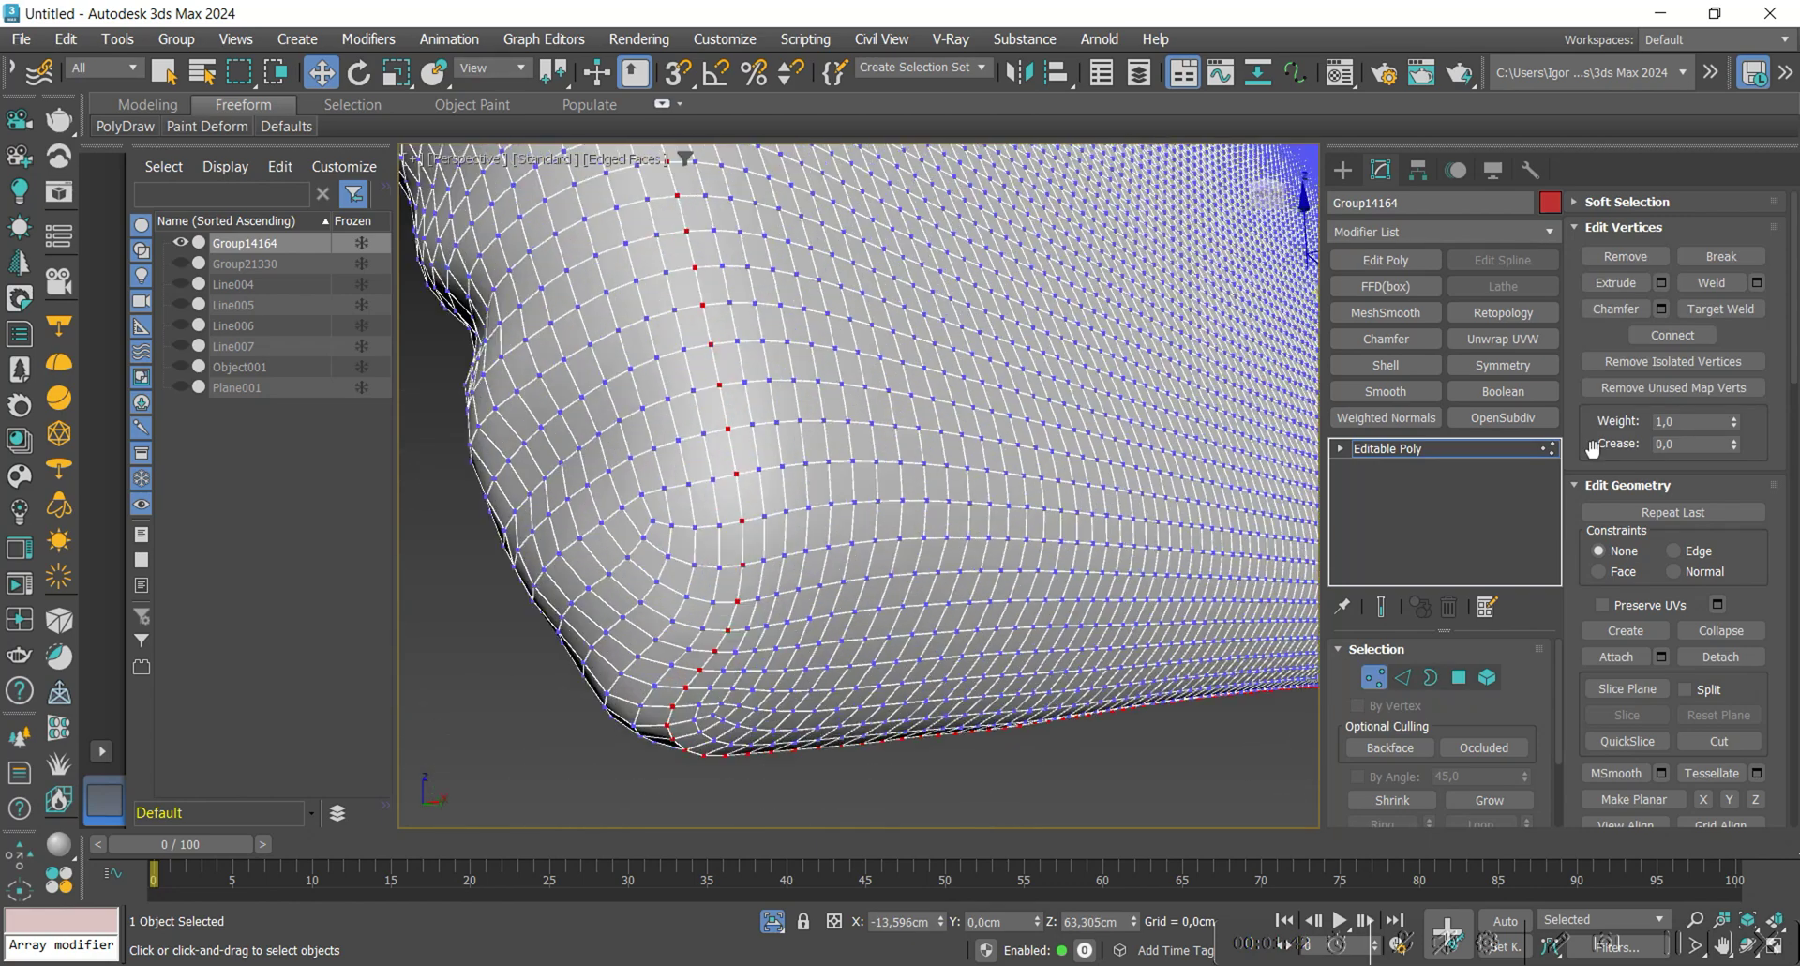
click(1758, 283)
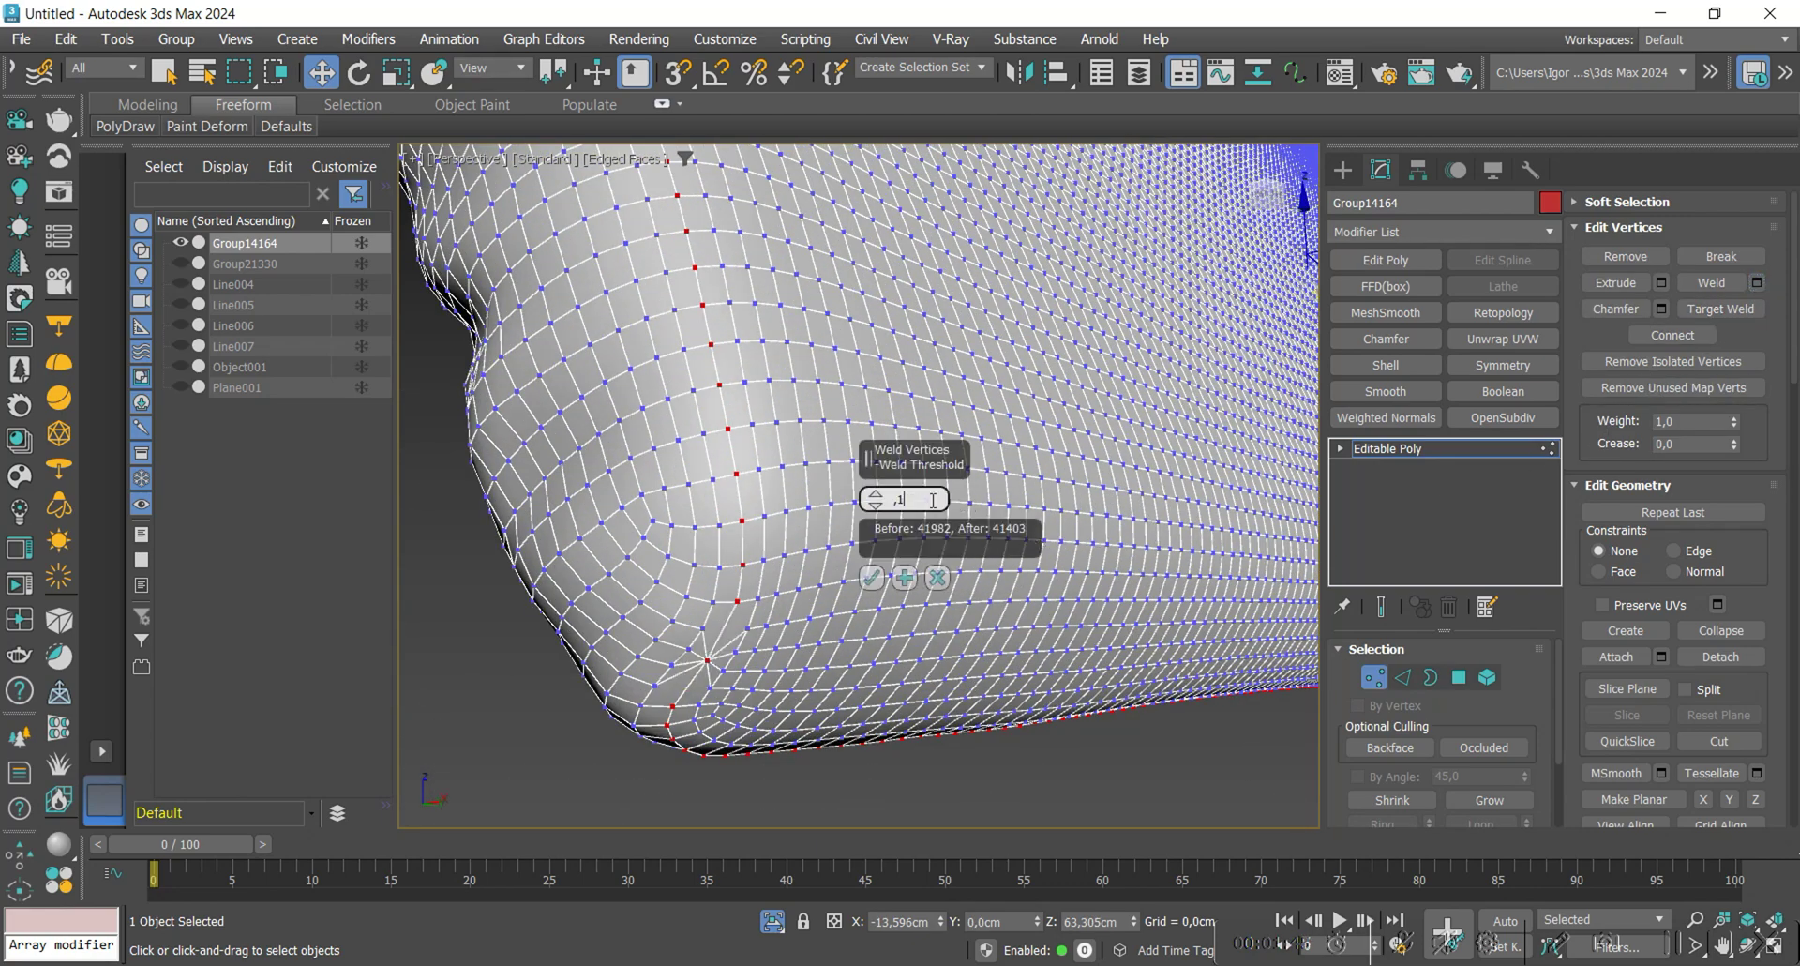
click(872, 578)
Extrude the back cushion's selected seam edges with a height of -0.129 cm and a width of 0.043 cm to form a recessed groove.
key(2)
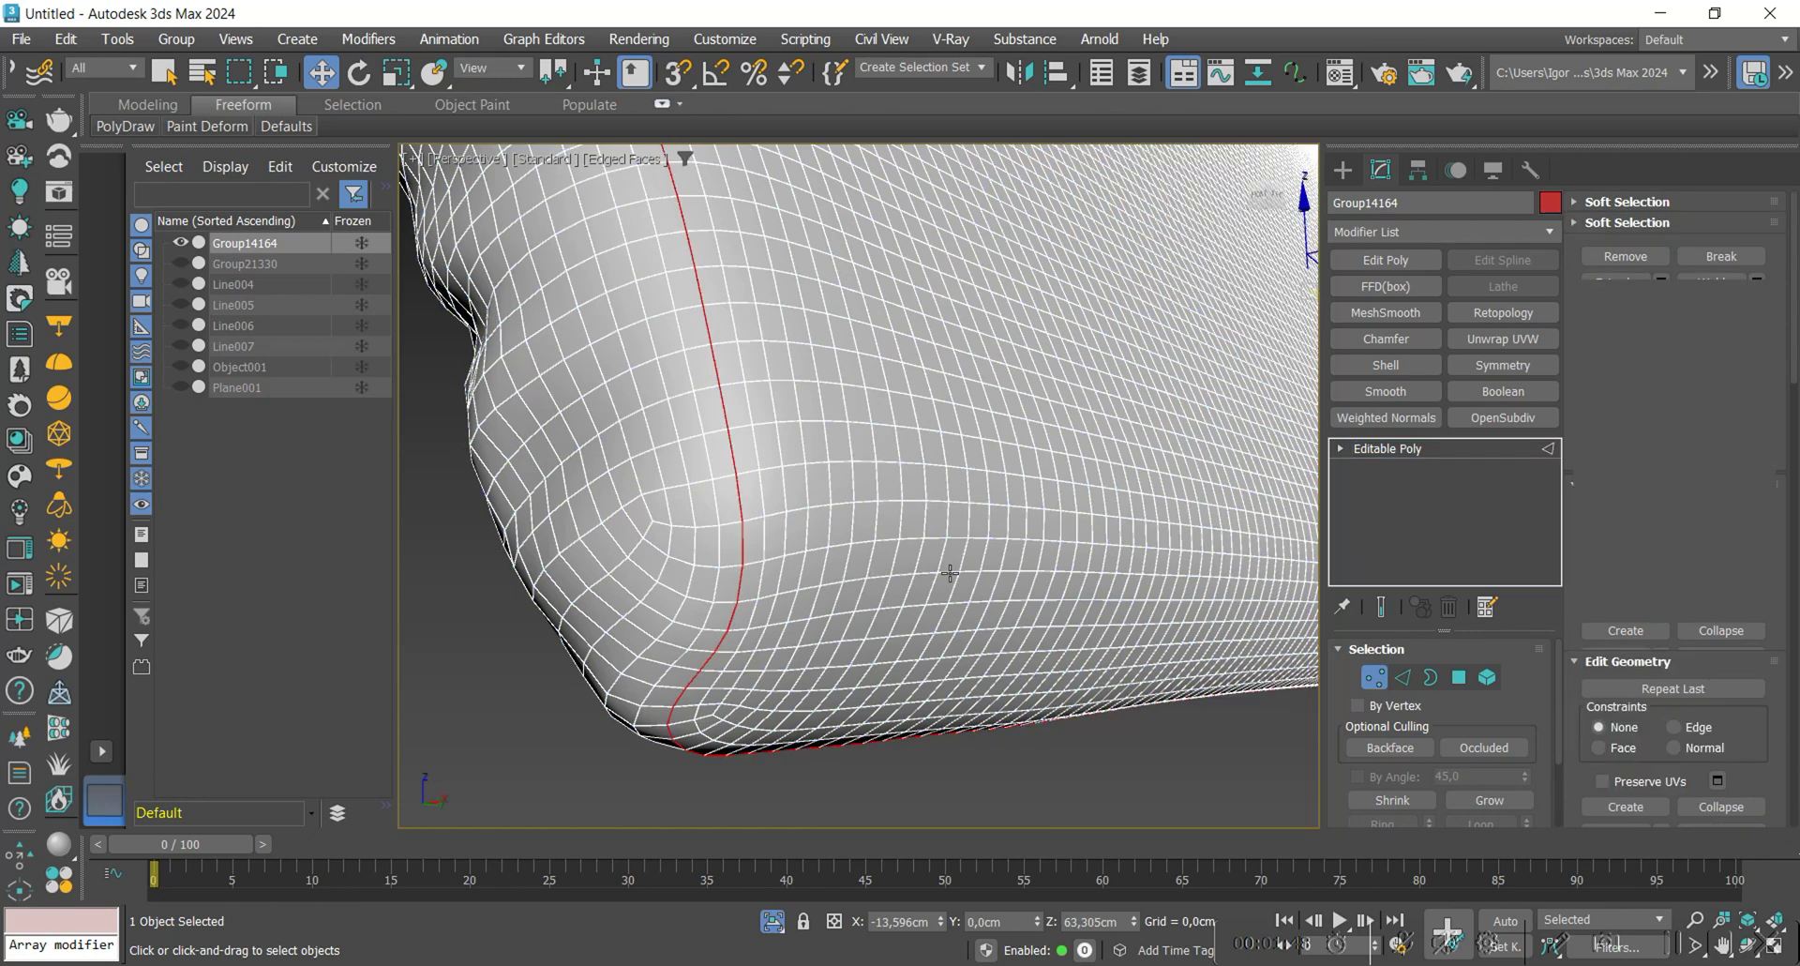
key(shift+e)
right_click(871, 508)
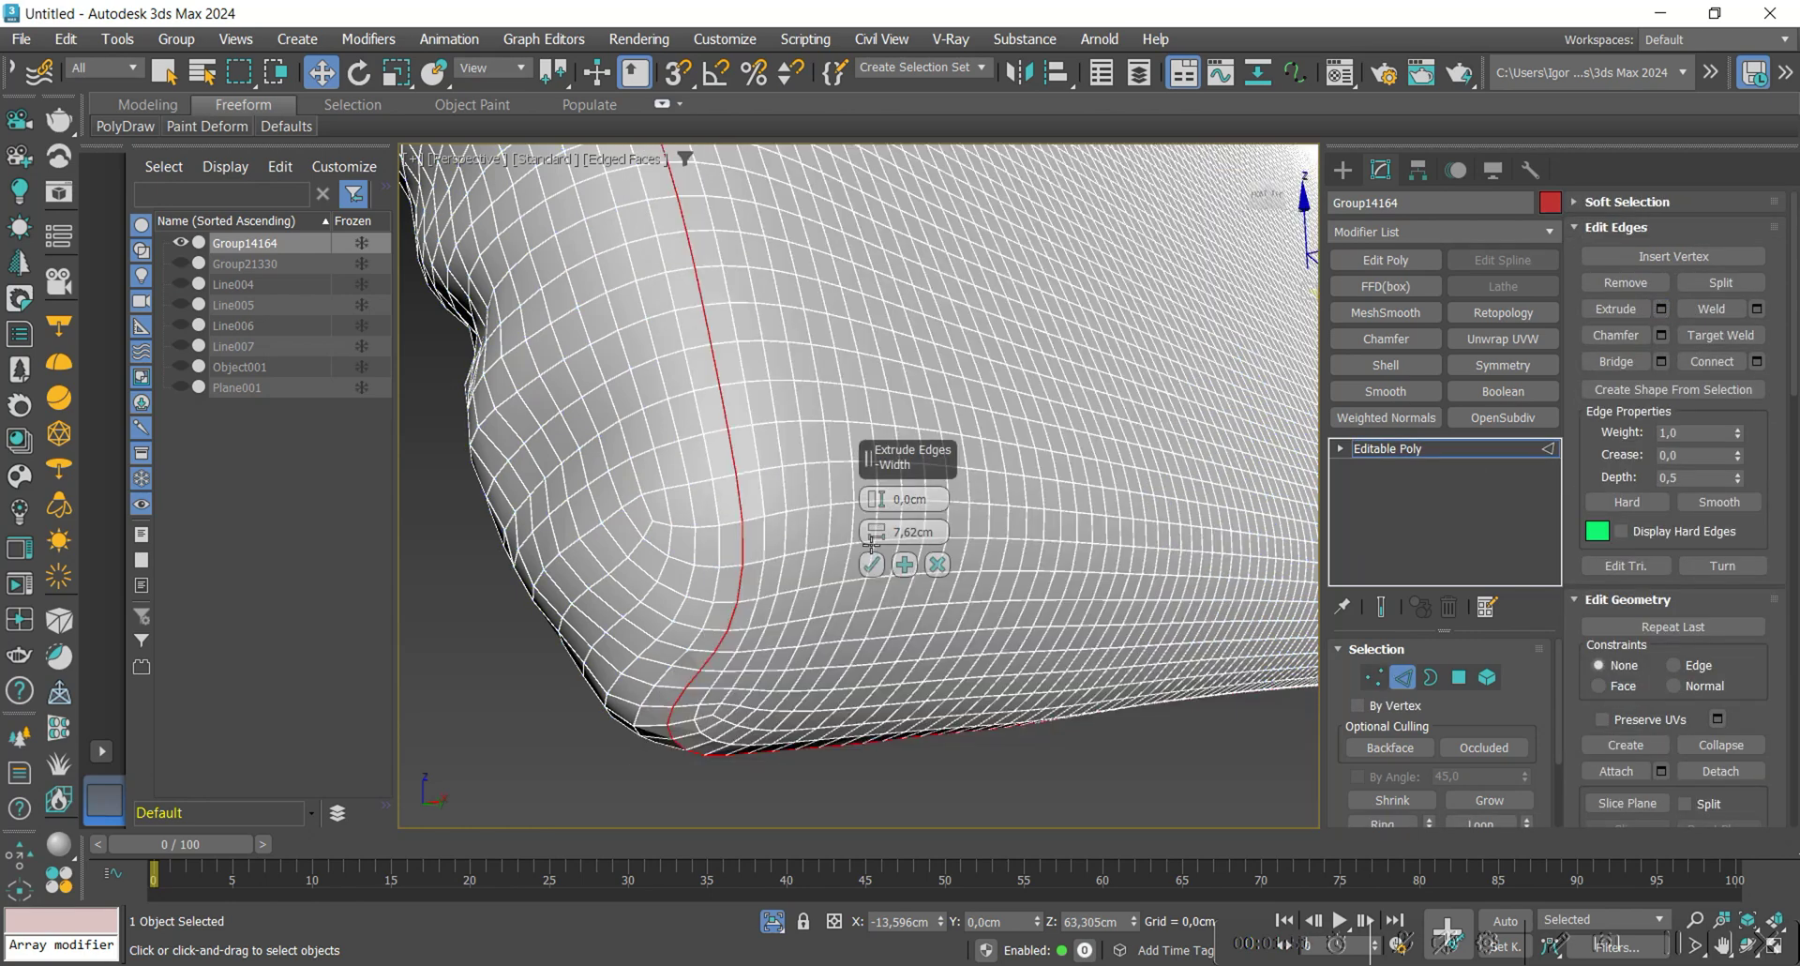
right_click(873, 535)
key(F3)
scroll(737, 537, up, 3)
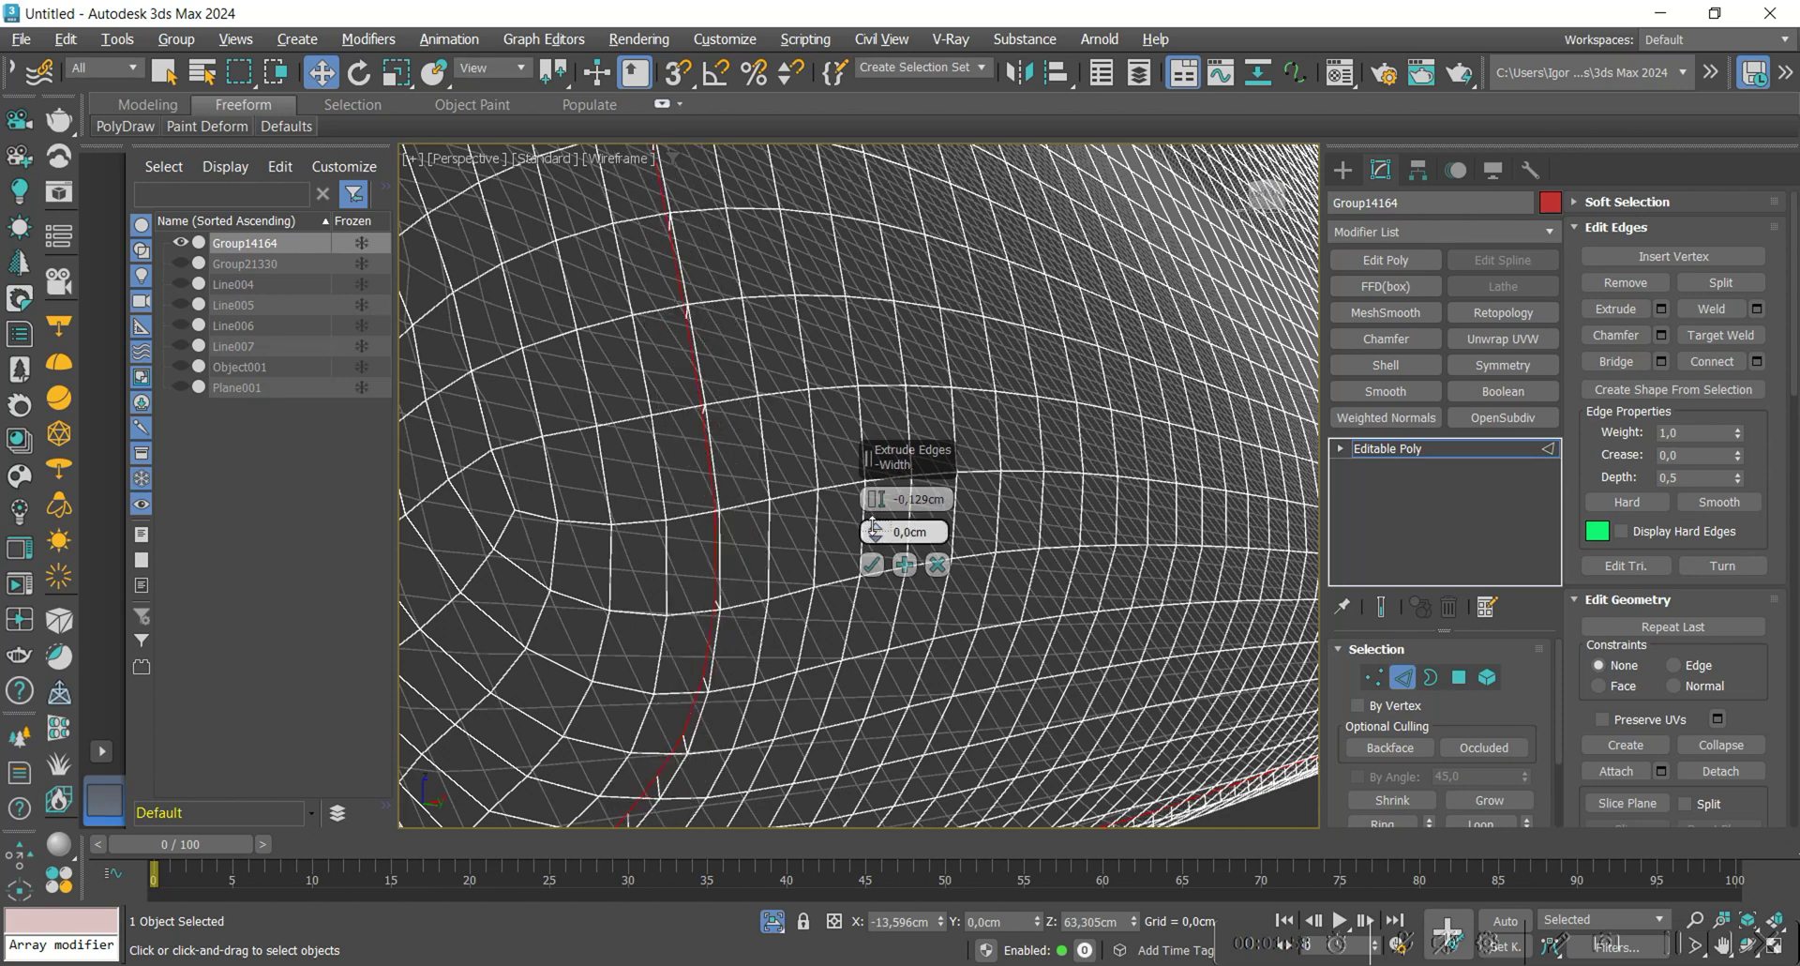
drag(873, 527, 873, 523)
right_click(874, 527)
drag(874, 531, 874, 527)
key(F3)
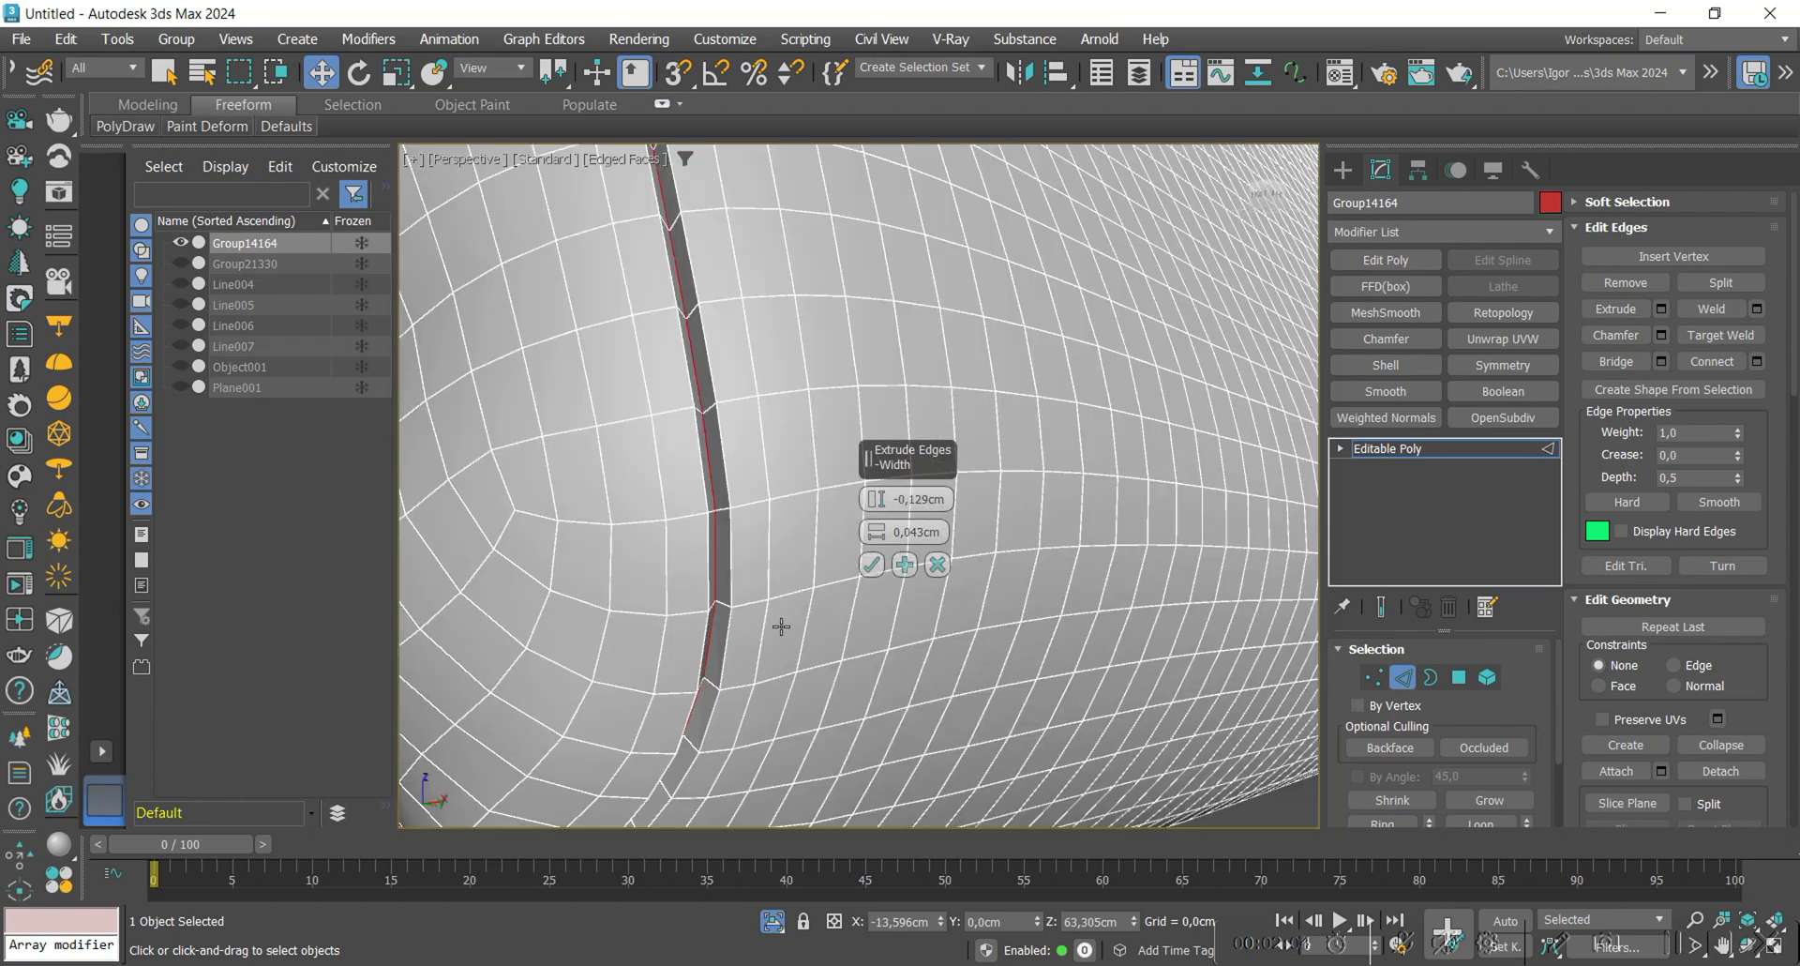
scroll(779, 626, down, 4)
key(2)
key(F4)
scroll(800, 695, down, 5)
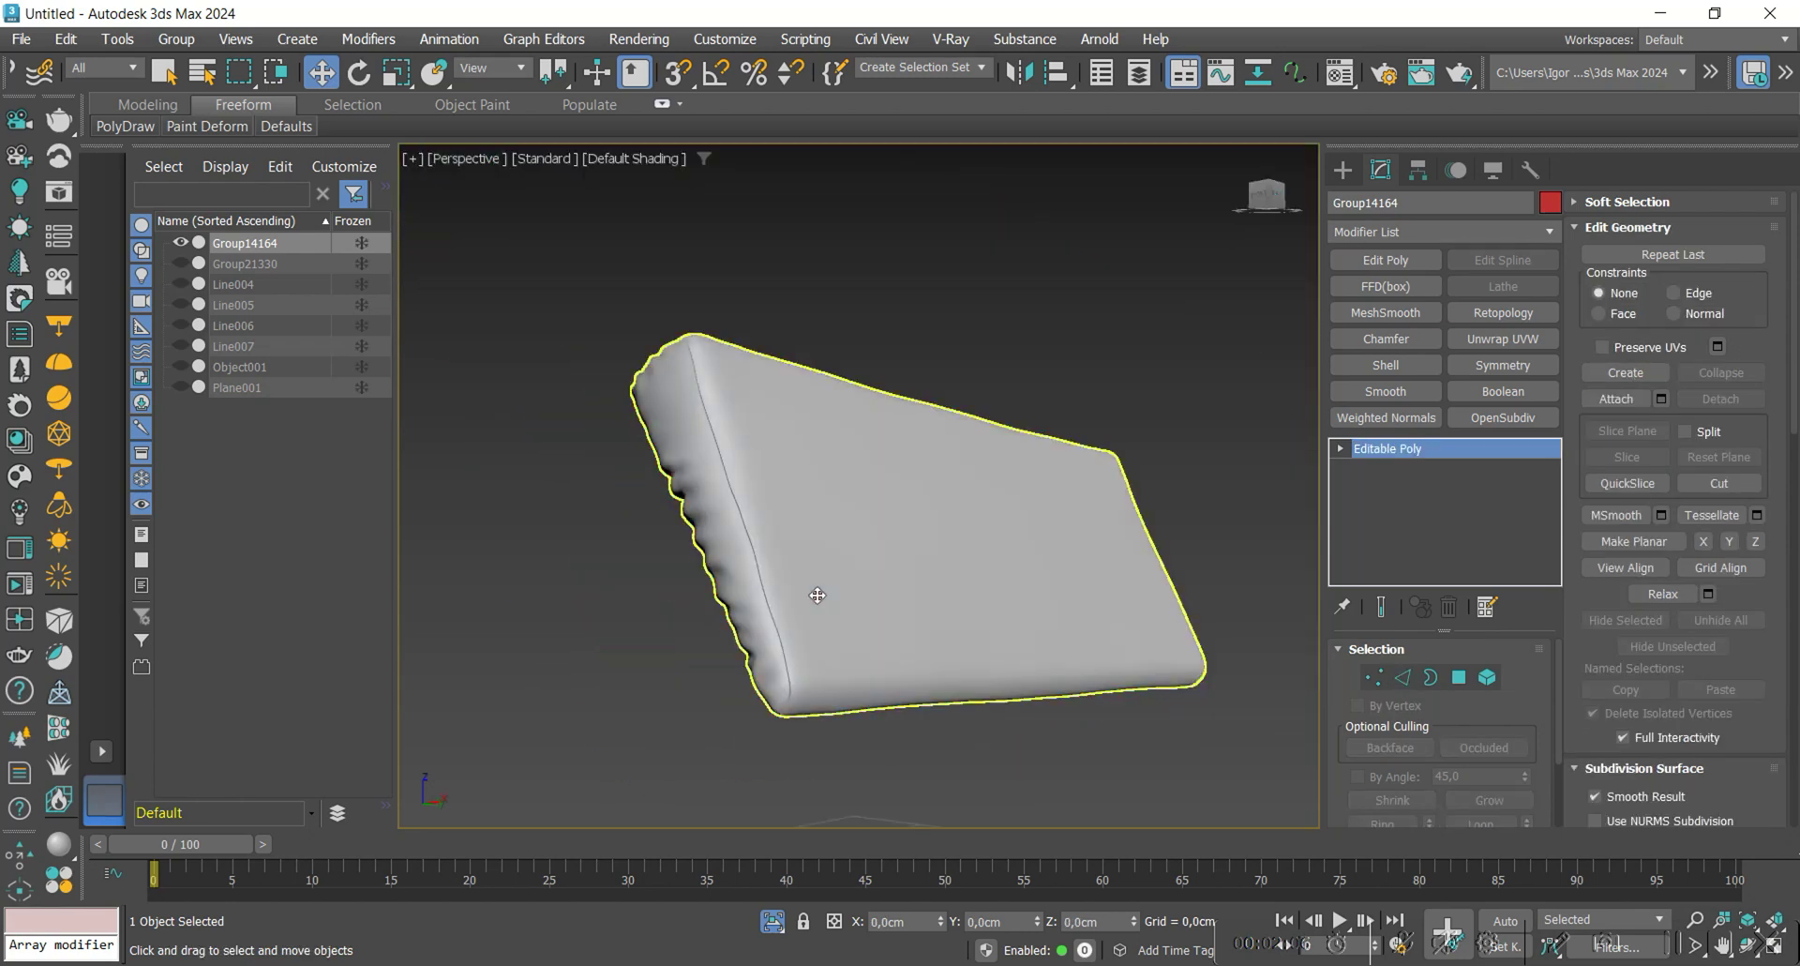
Add a Smooth modifier to the back cushion with Auto Smooth on and a threshold of 180.
alt+middle_drag(815, 595, 846, 620)
click(1386, 391)
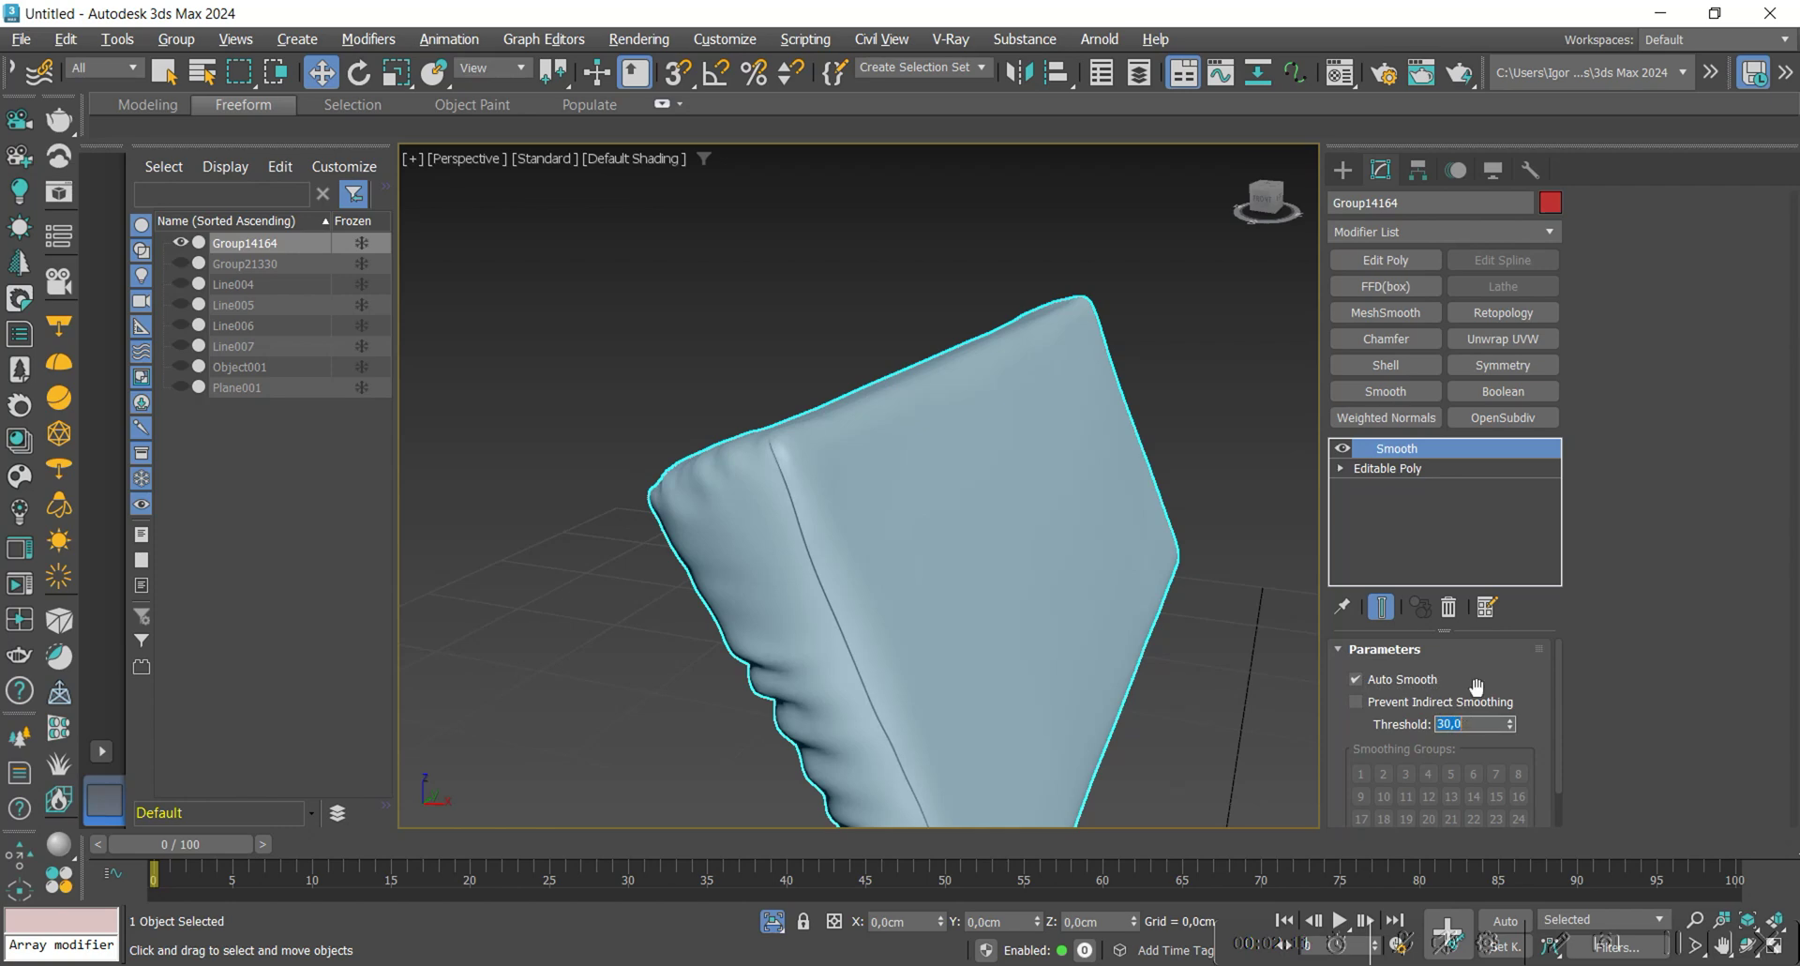
scroll(927, 402, down, 3)
mouse_move(876, 467)
alt+middle_down()
mouse_move(824, 576)
mouse_move(876, 596)
alt+middle_up()
key(F4)
key(F4)
alt+middle_drag(1000, 632, 1069, 609)
End the back cushion's isolation and unhide the seat cushion Group21330 alongside the chair frame.
click(1197, 523)
key(alt+q)
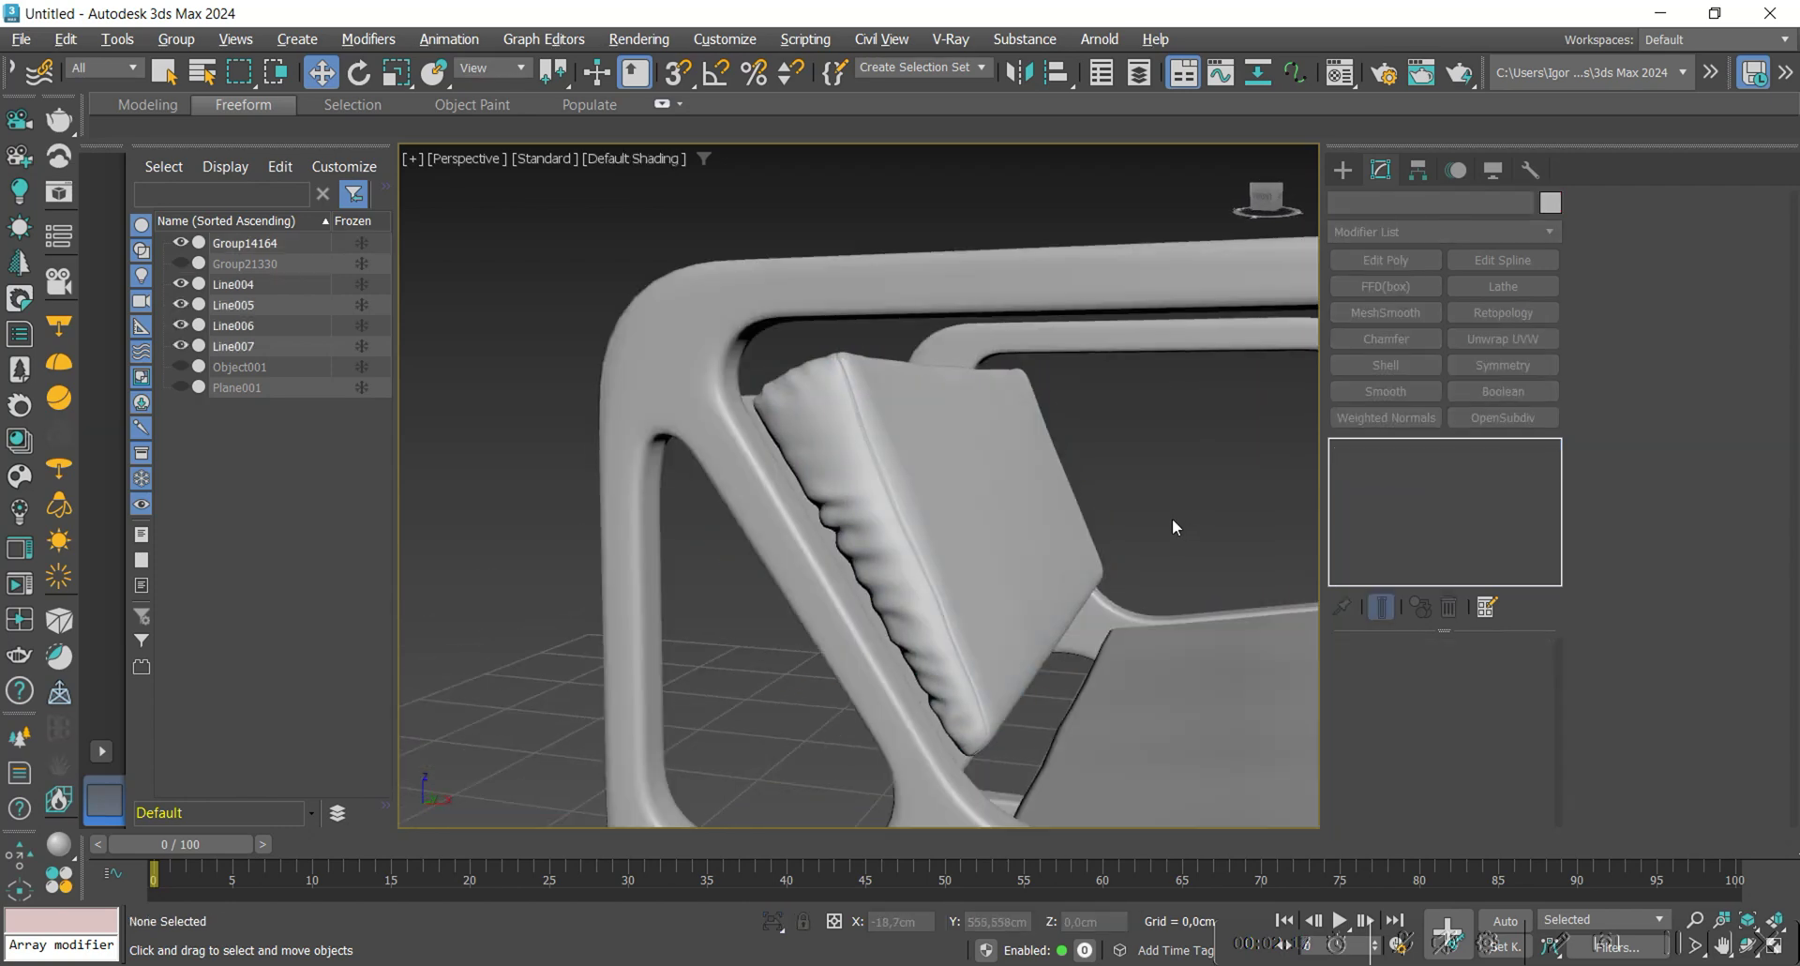
scroll(1173, 527, down, 3)
alt+middle_drag(1050, 536, 878, 552)
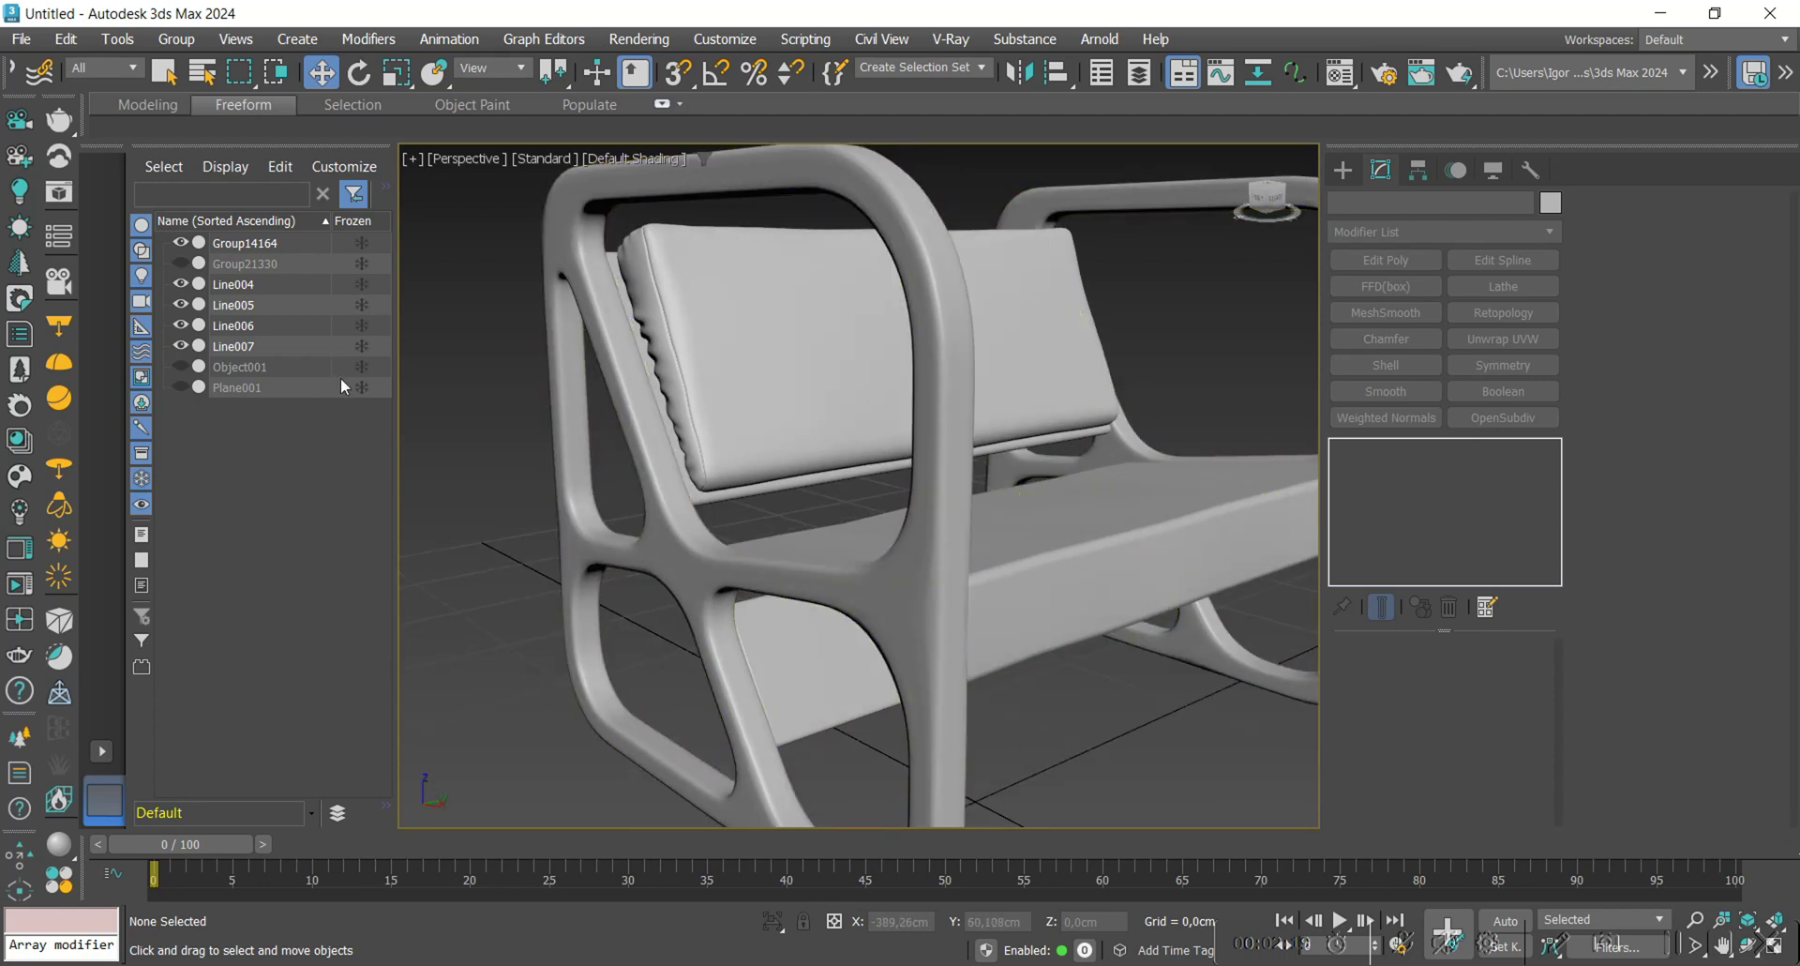
click(180, 263)
Collapse the back cushion's Smooth modifier into its Editable Poly.
click(843, 338)
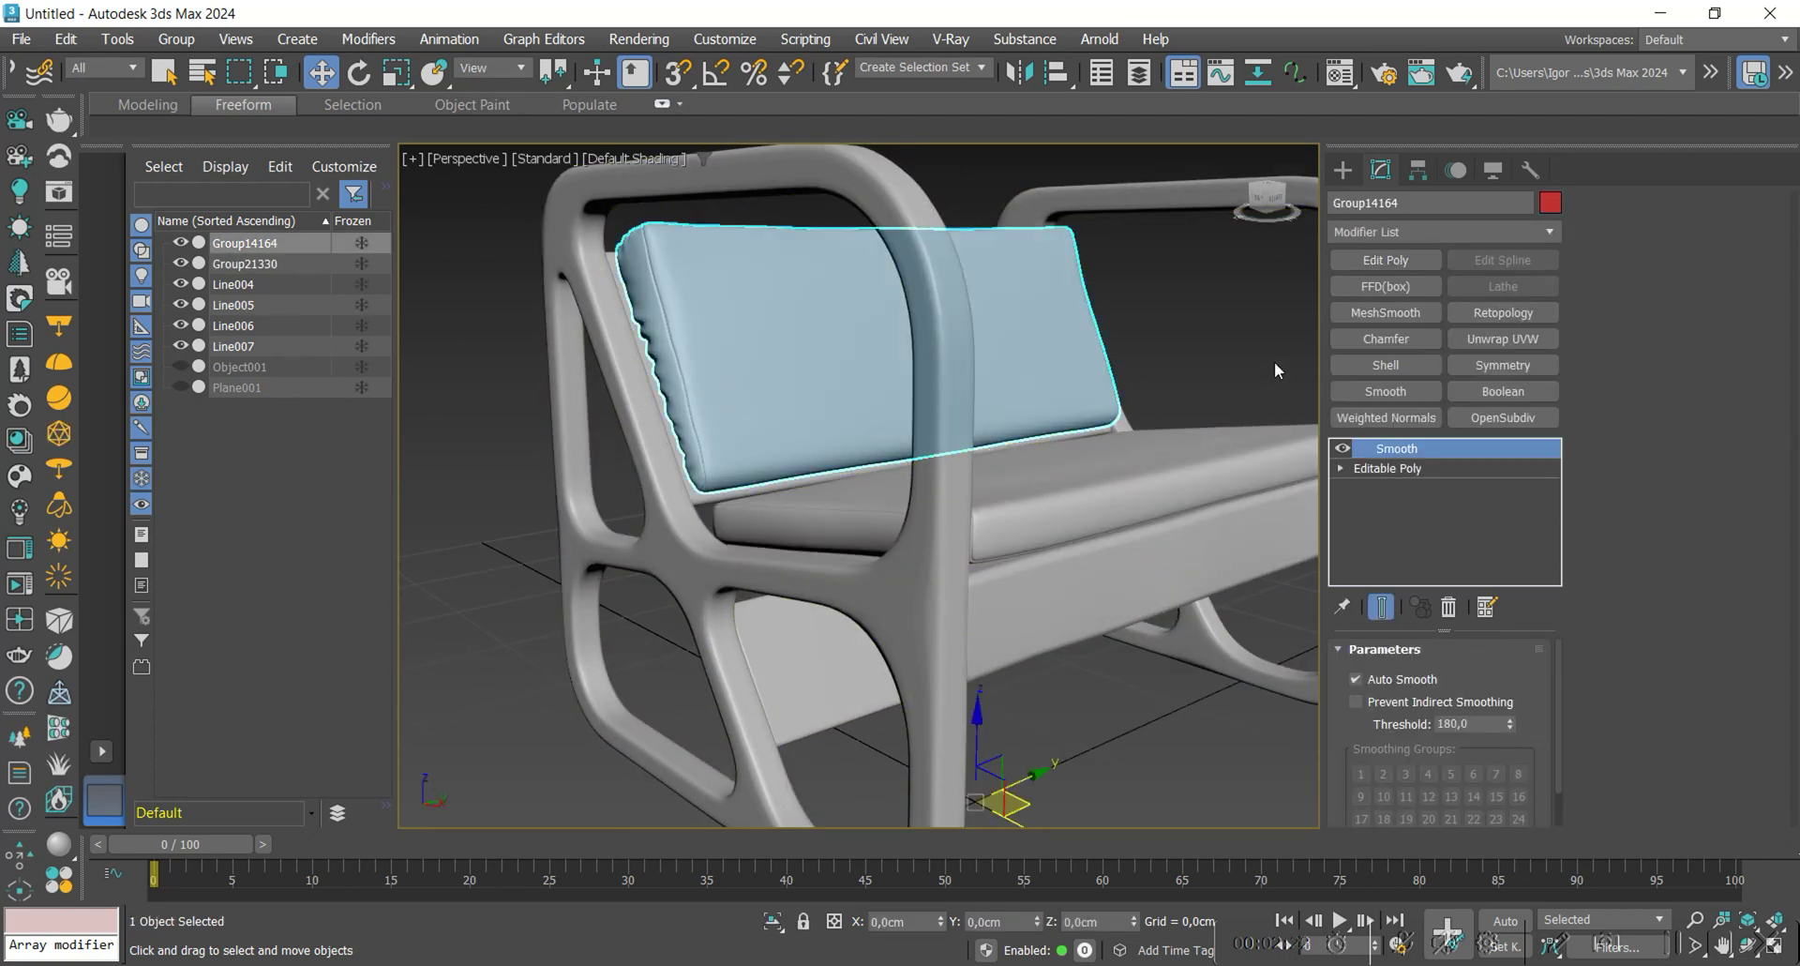
middle_drag(1275, 370, 1230, 458)
key(ctrl+q)
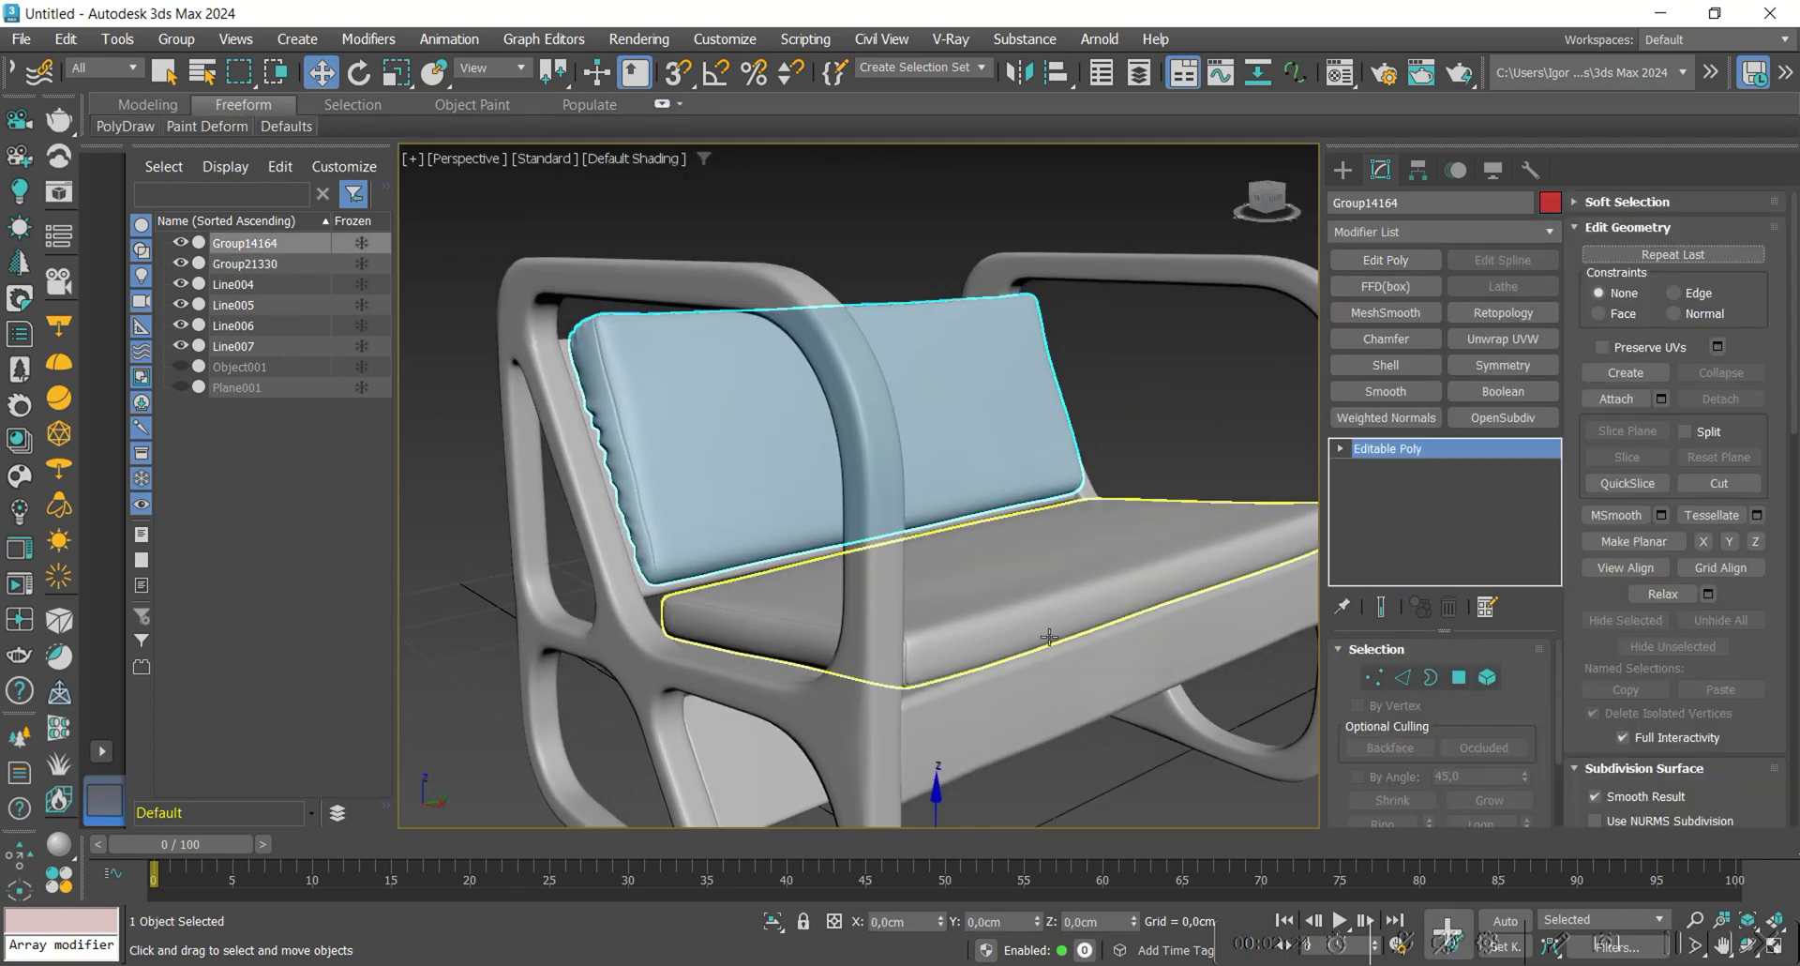
Attach the seat cushion to the back cushion so that both form one object.
alt+middle_drag(1086, 609, 1196, 507)
key(f)
key(z)
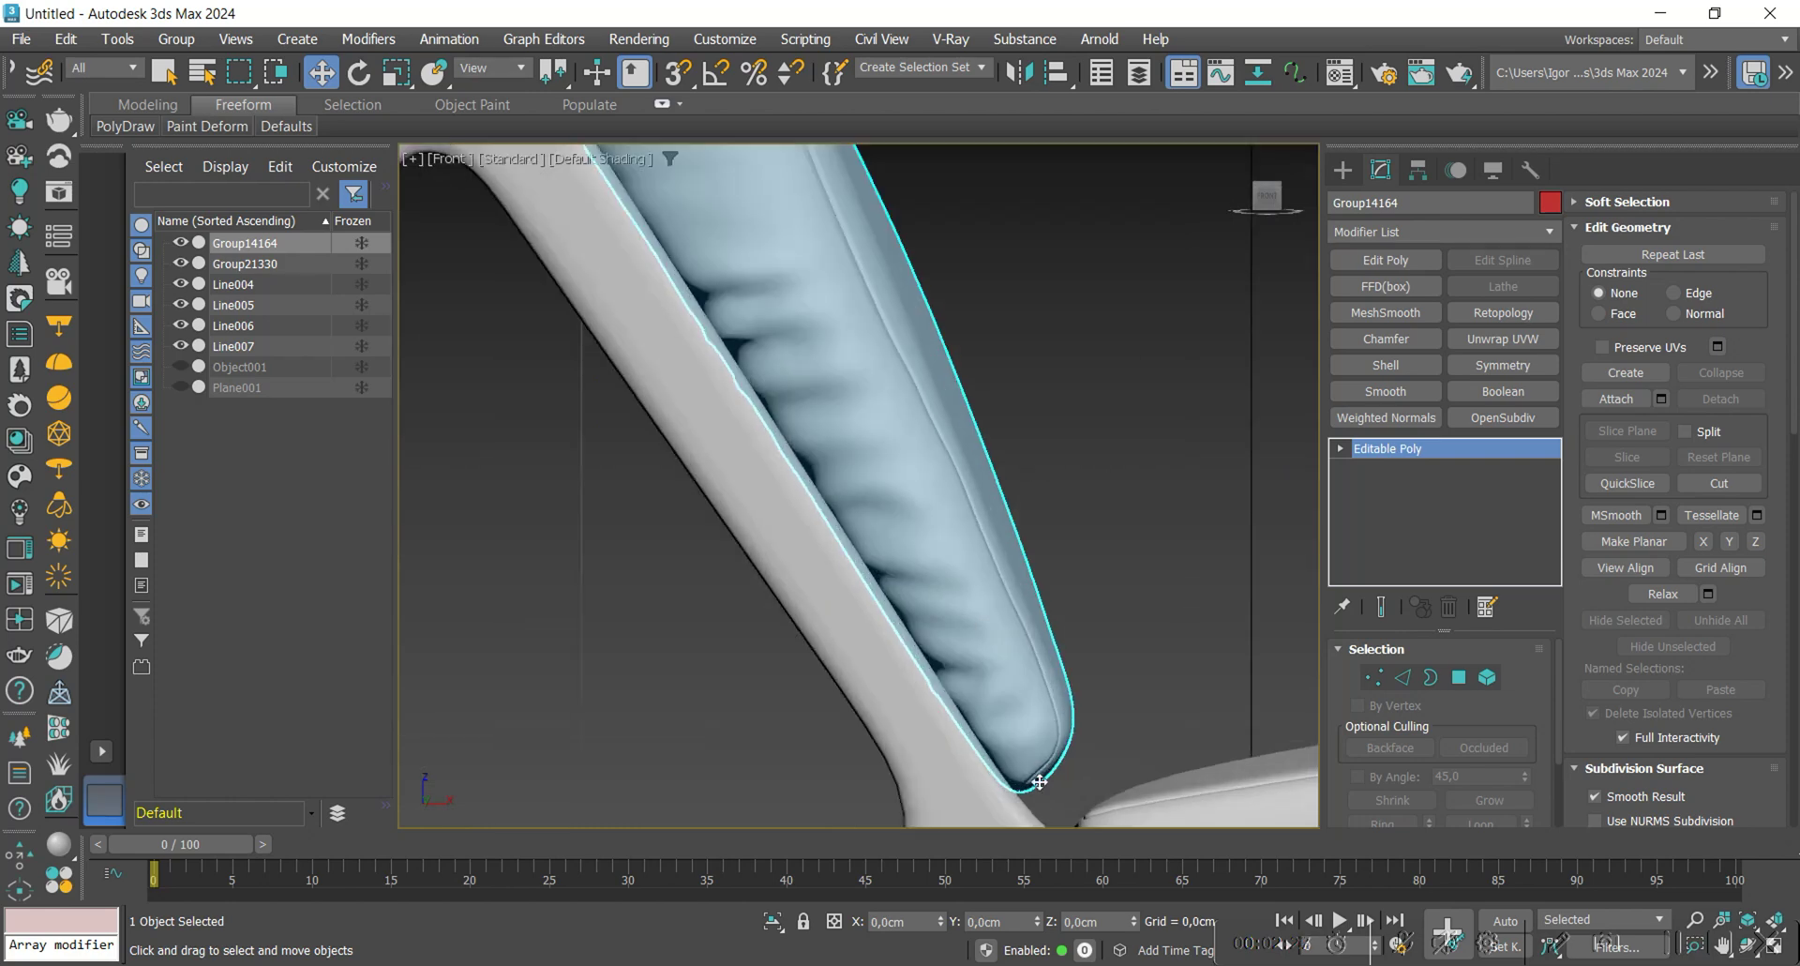
scroll(872, 576, down, 5)
alt+middle_drag(947, 594, 841, 455)
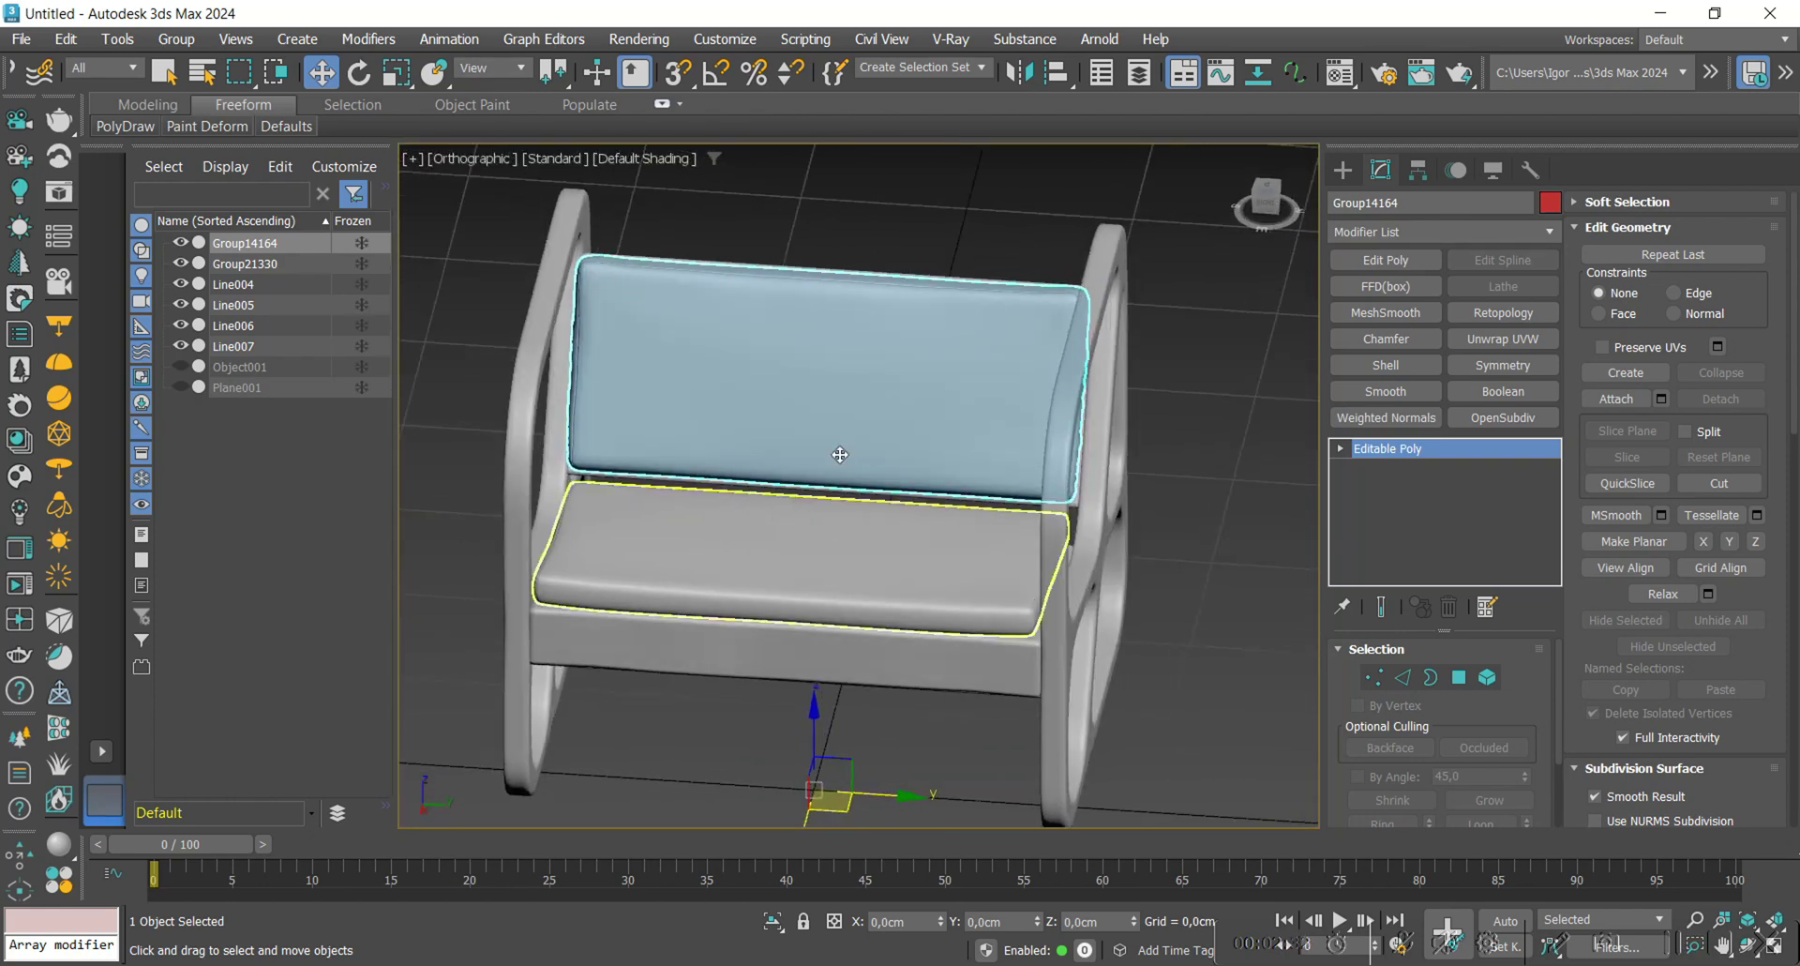
alt+middle_drag(974, 308, 916, 575)
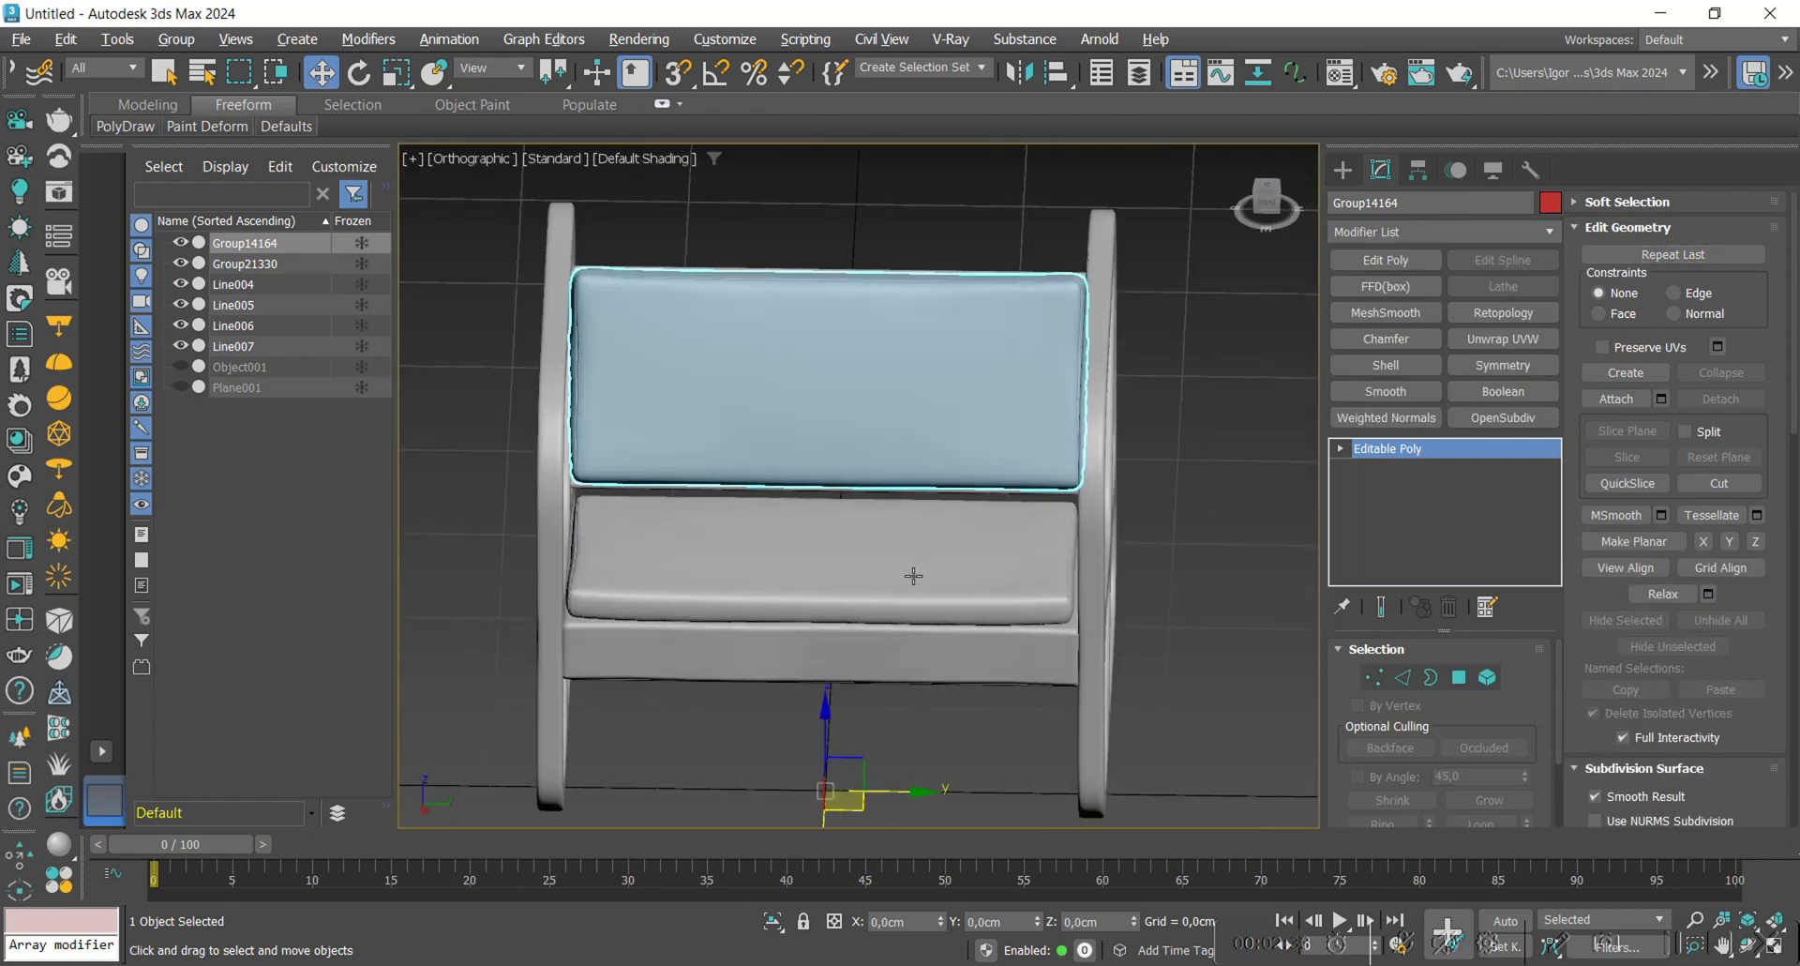
click(1616, 398)
click(1032, 562)
Align the cushions to the side frames Line004 in Y position only, center to center.
click(1258, 73)
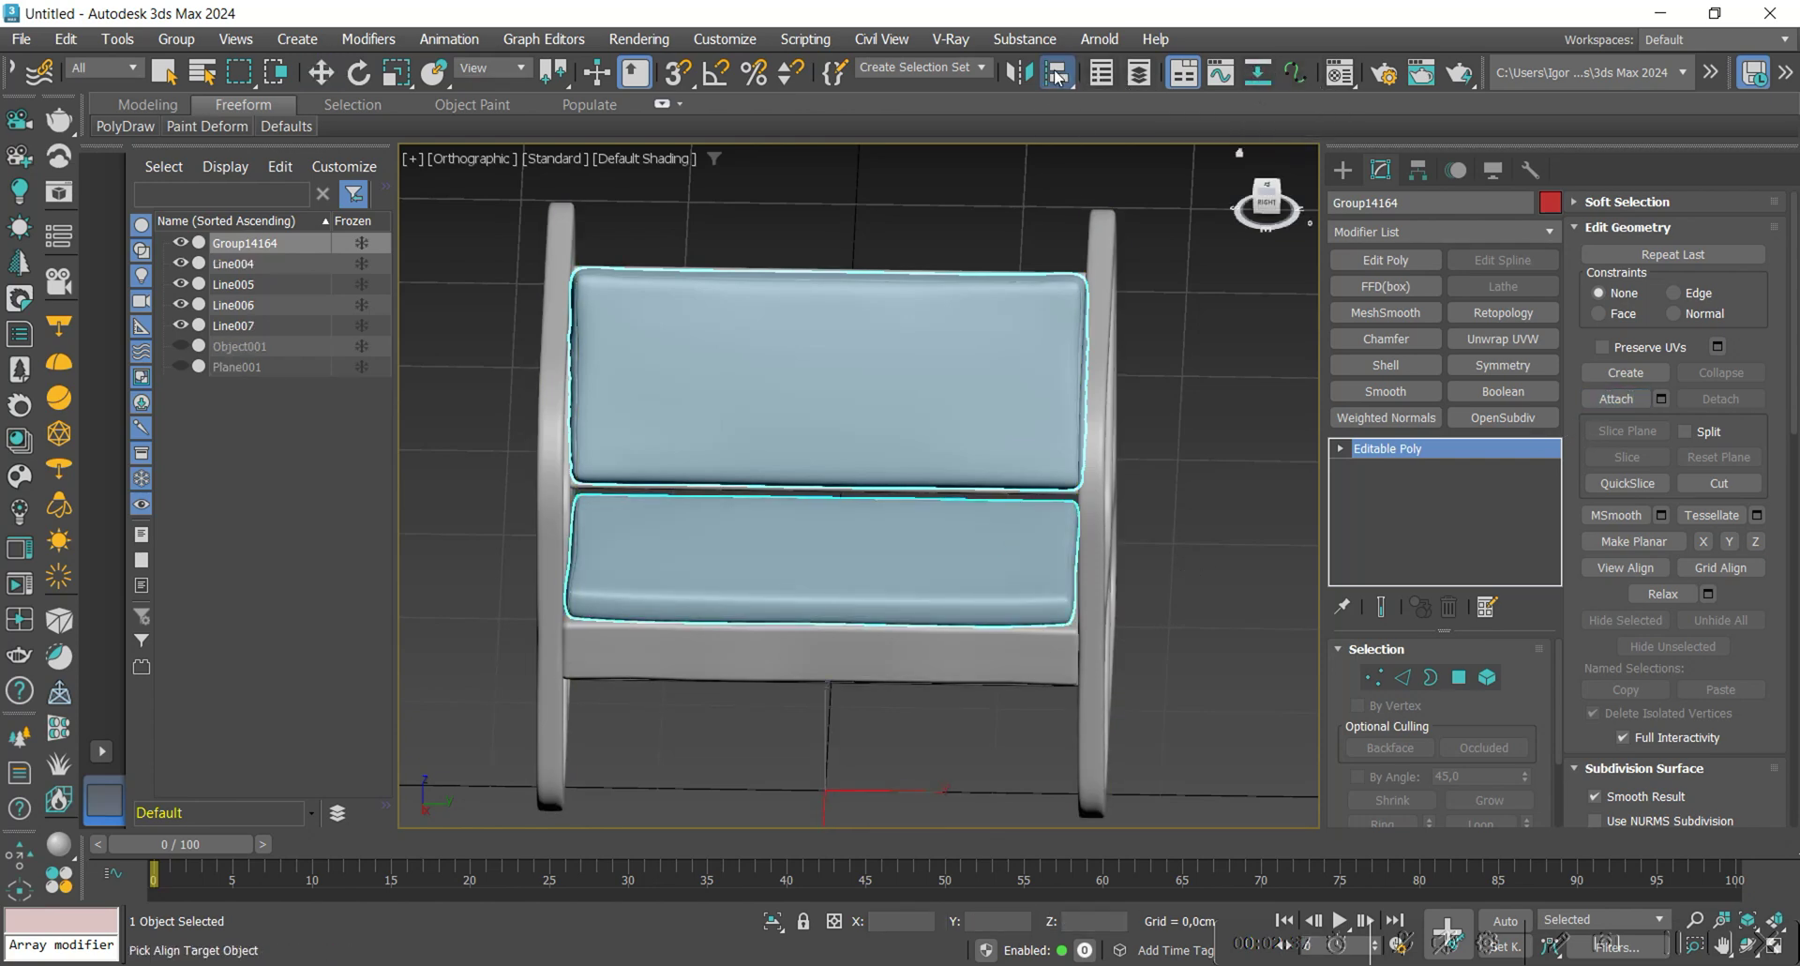
click(1112, 292)
click(969, 344)
click(971, 344)
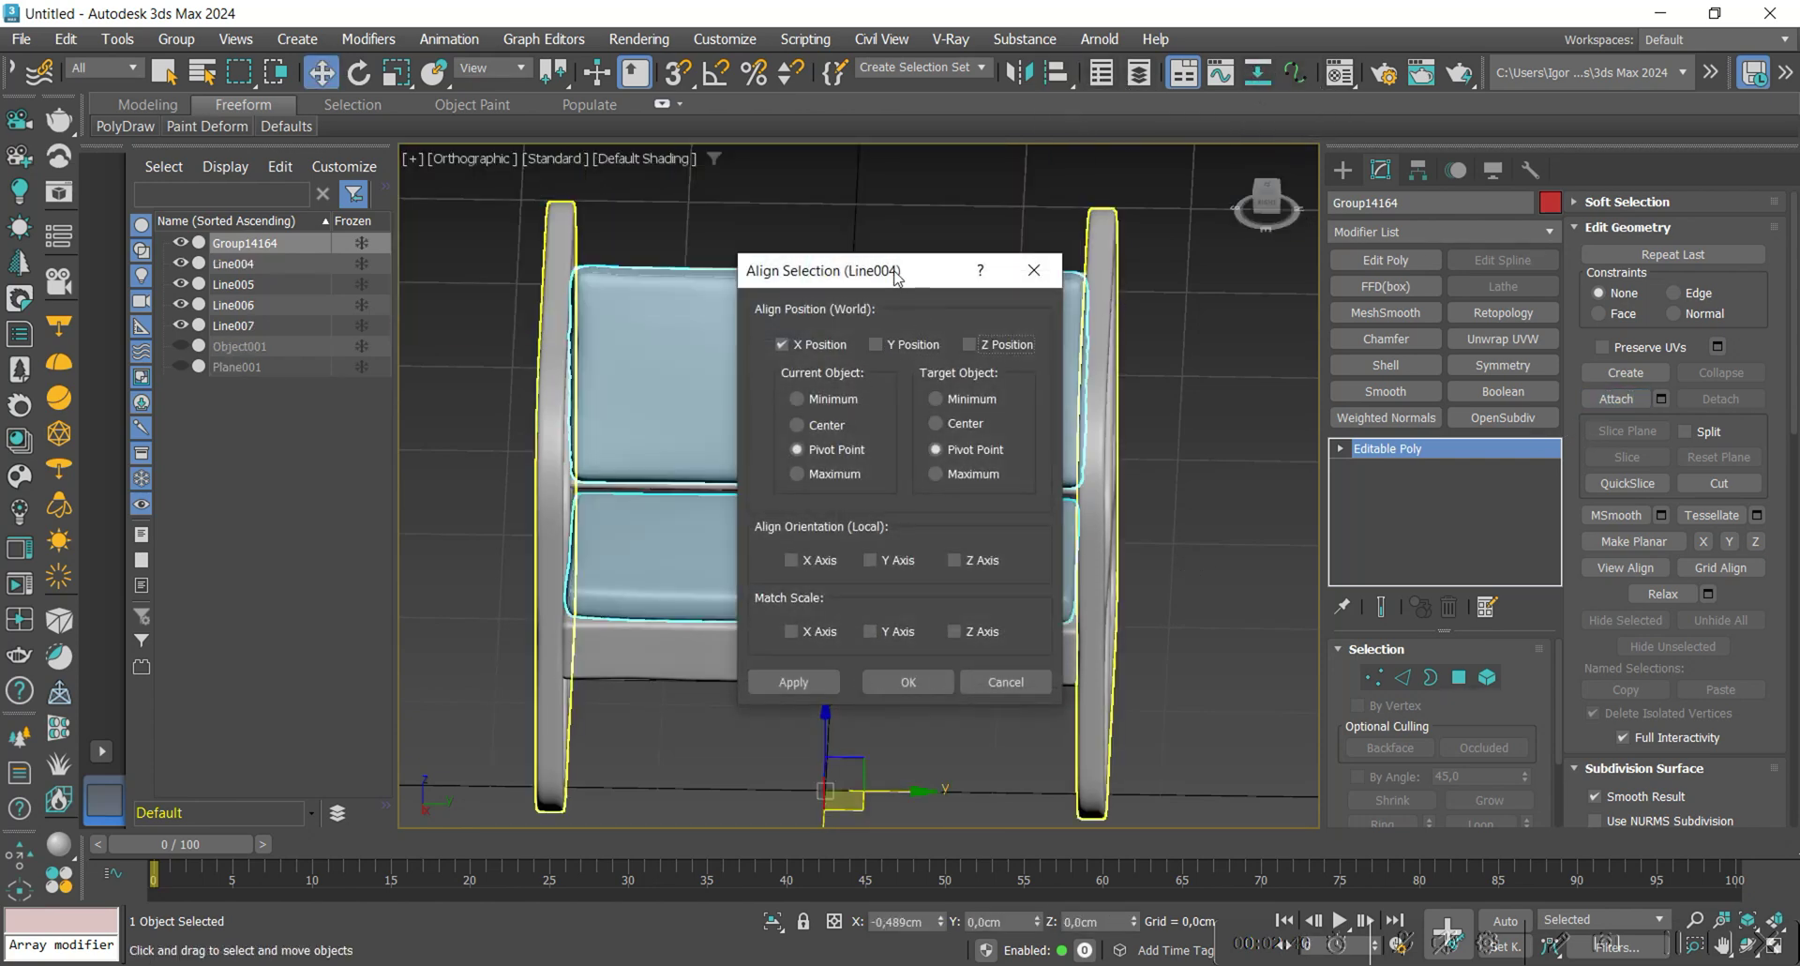
drag(844, 270, 1278, 286)
click(1252, 358)
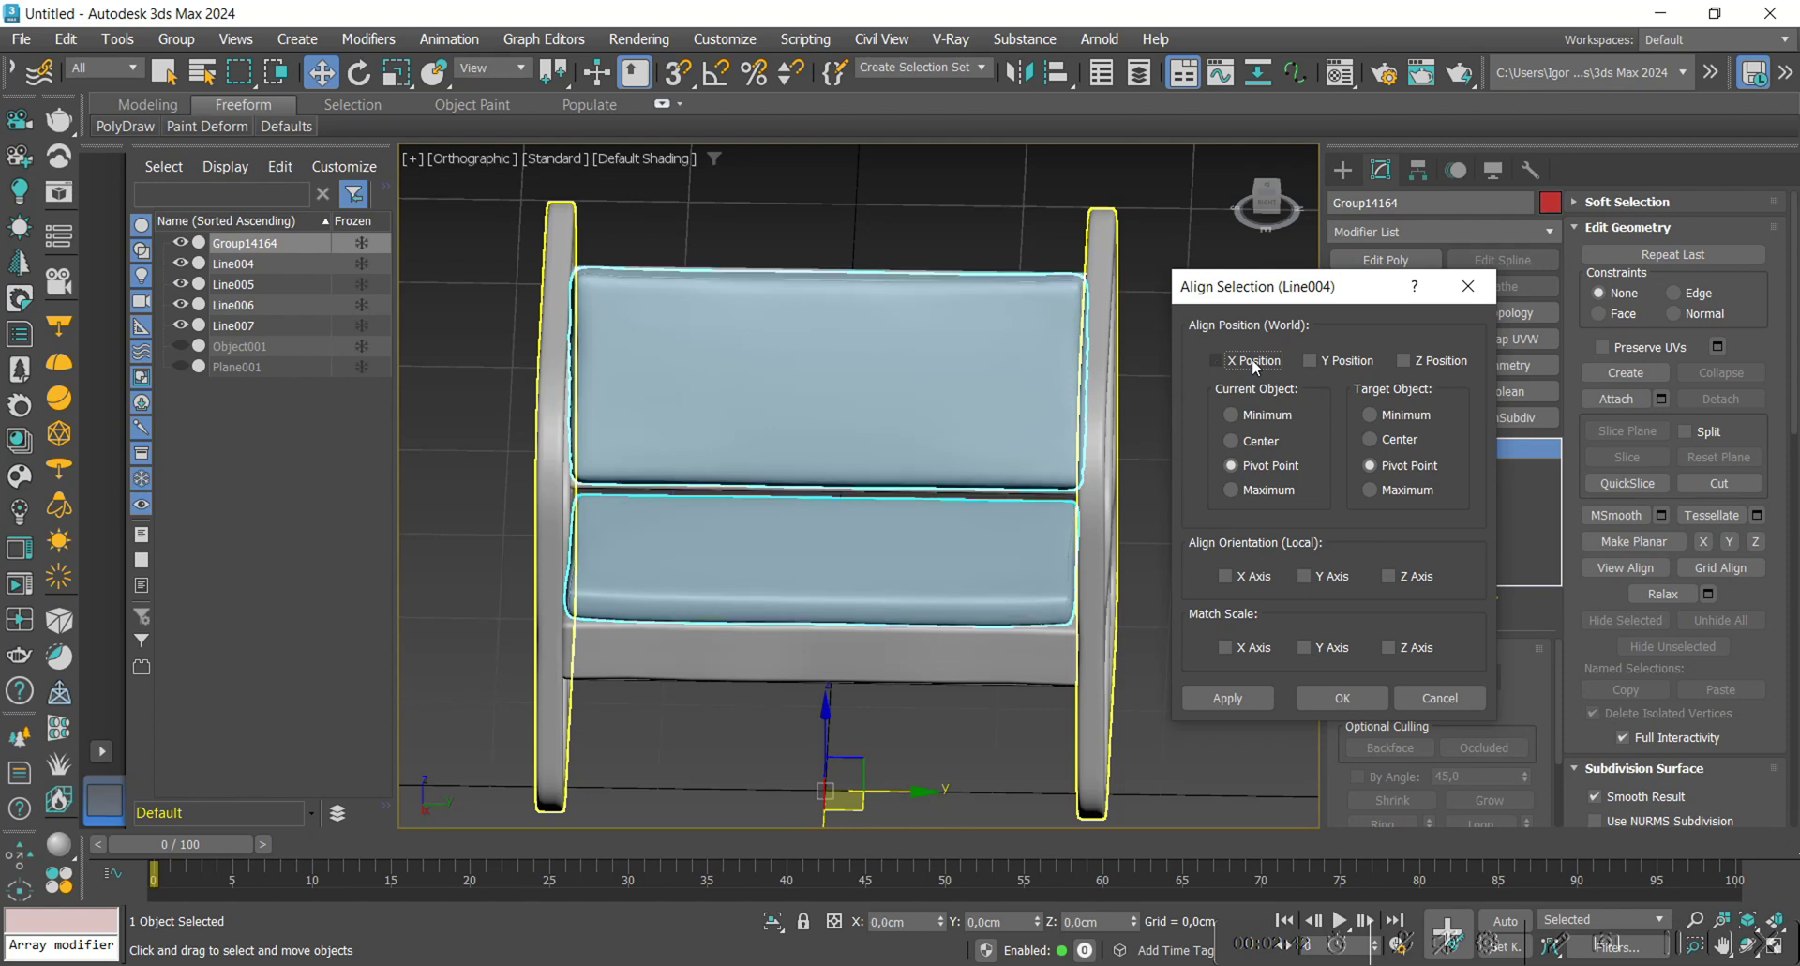
click(1256, 441)
click(1380, 441)
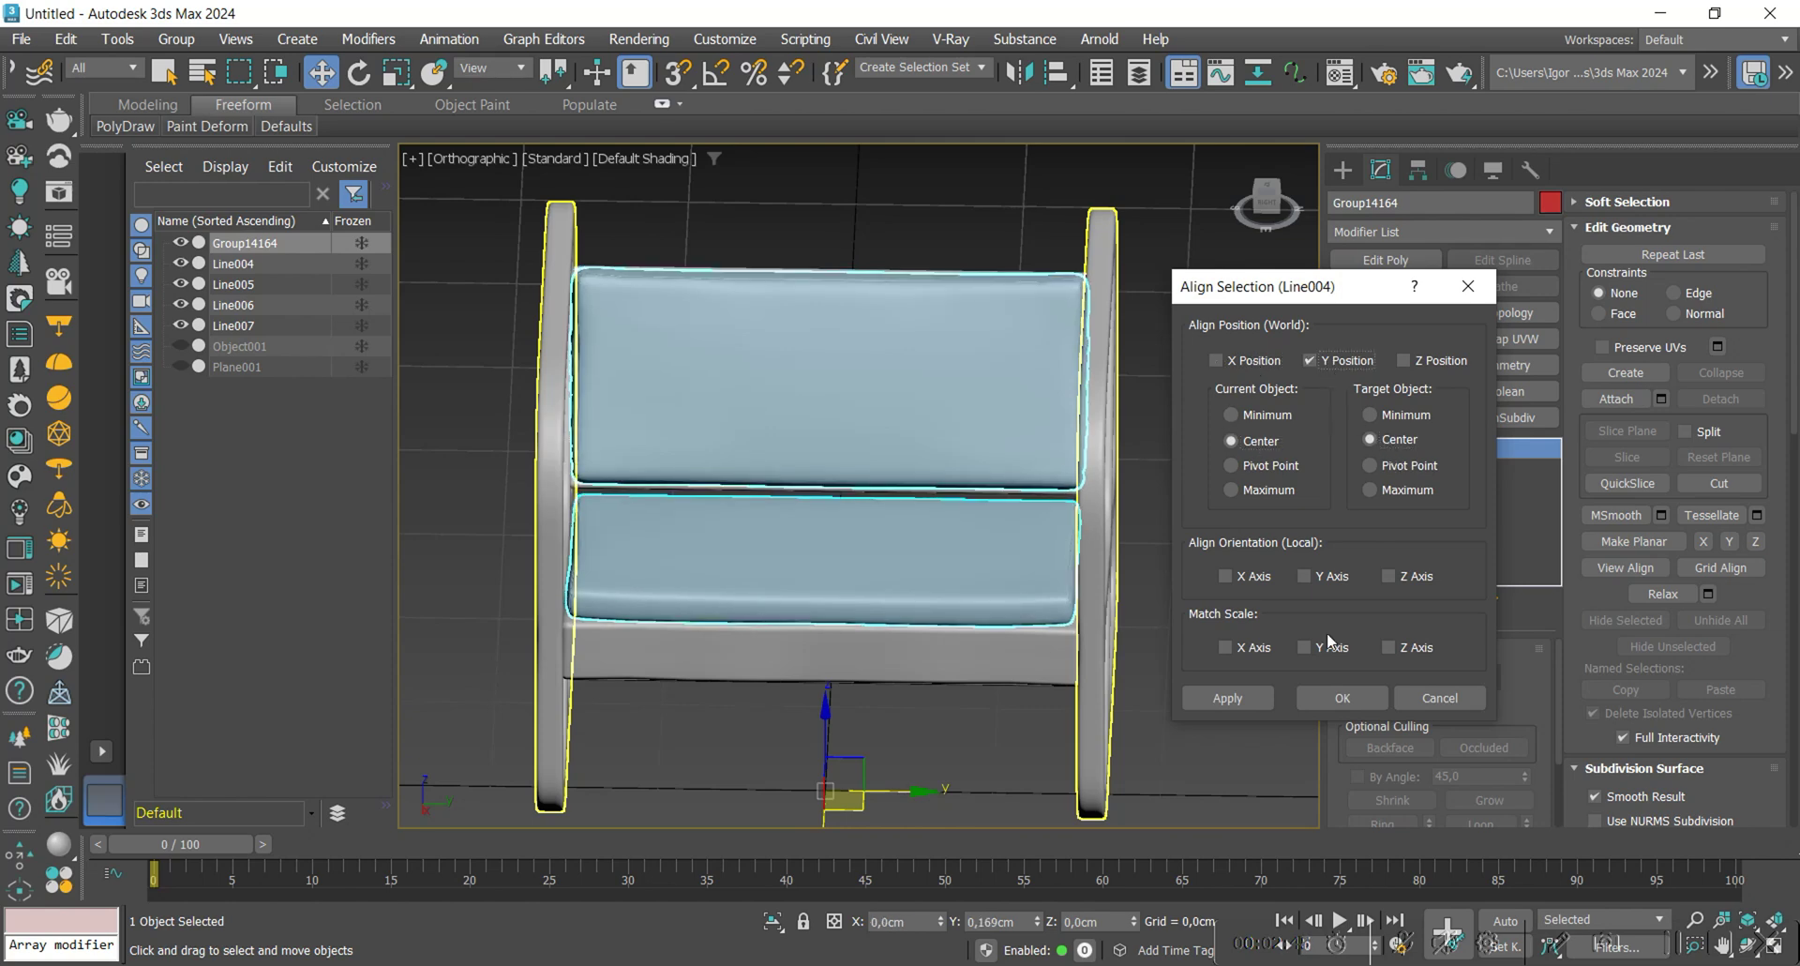
click(1342, 697)
Move the mirror plane of Line004's Symmetry modifier about -4.9 cm and -0.7 cm along Y to bring the side frames closer together.
scroll(976, 497, down, 3)
mouse_move(1004, 555)
alt+middle_down()
mouse_move(1041, 525)
mouse_move(981, 555)
mouse_move(1009, 552)
alt+middle_up()
click(1077, 541)
click(1395, 454)
scroll(1008, 551, up, 2)
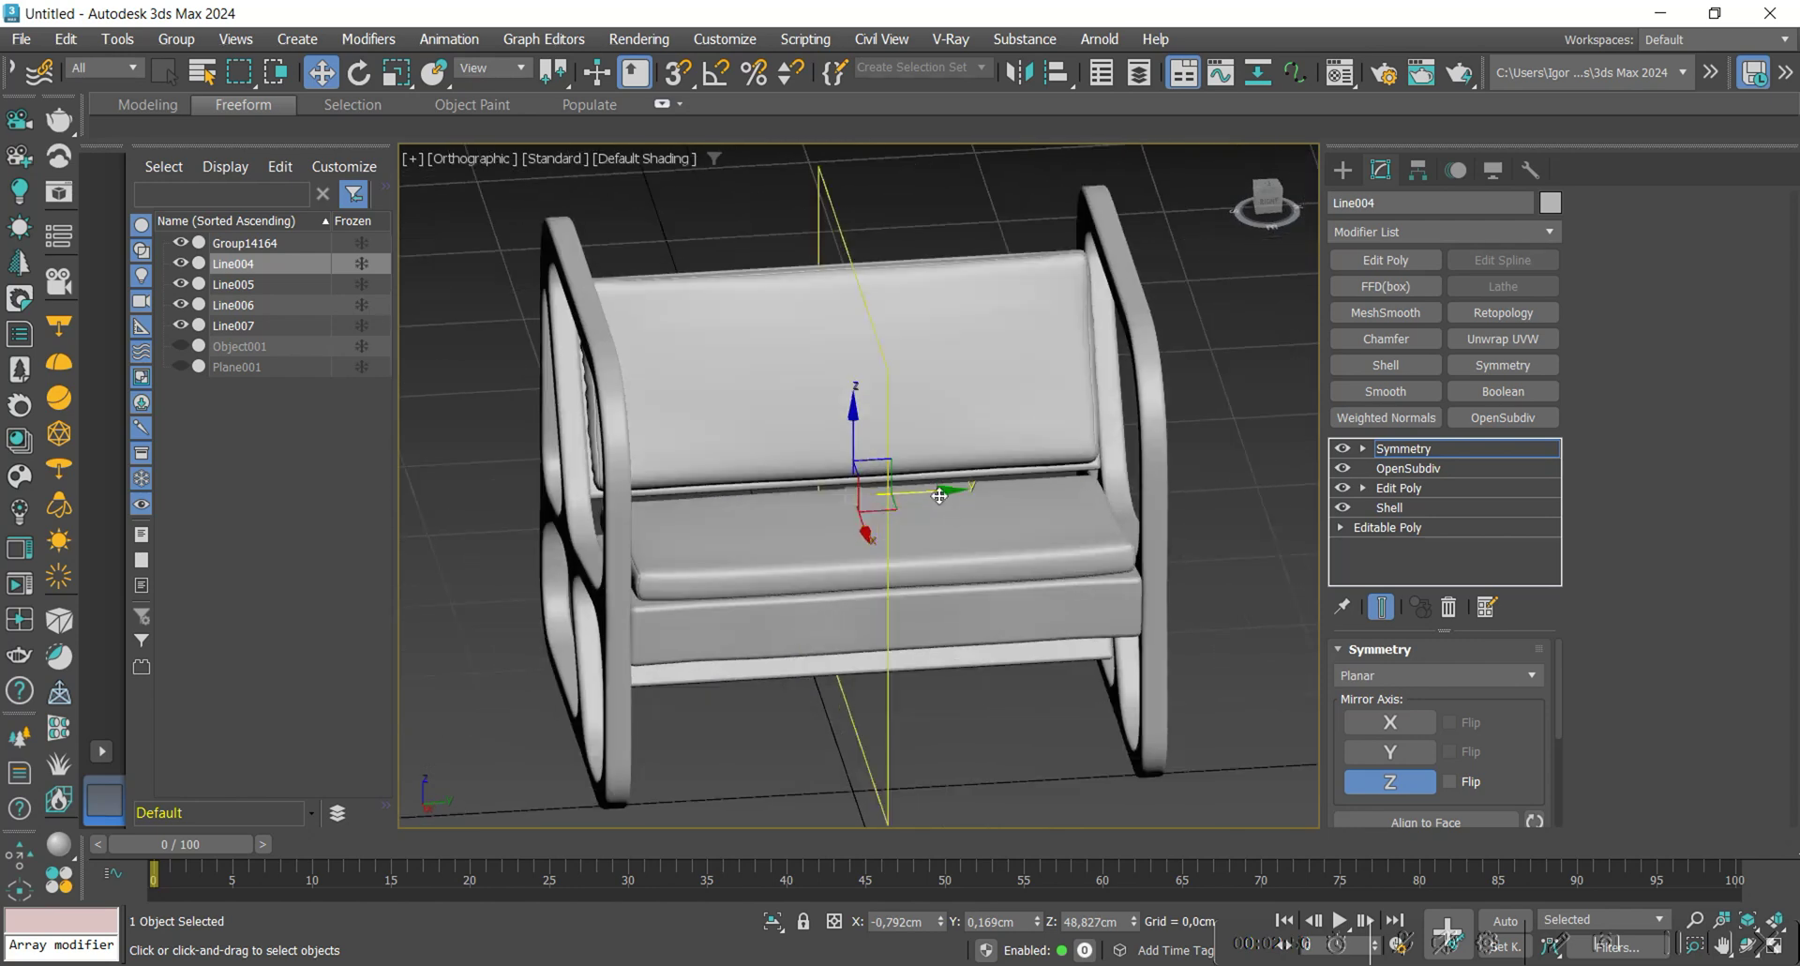
drag(937, 492, 904, 491)
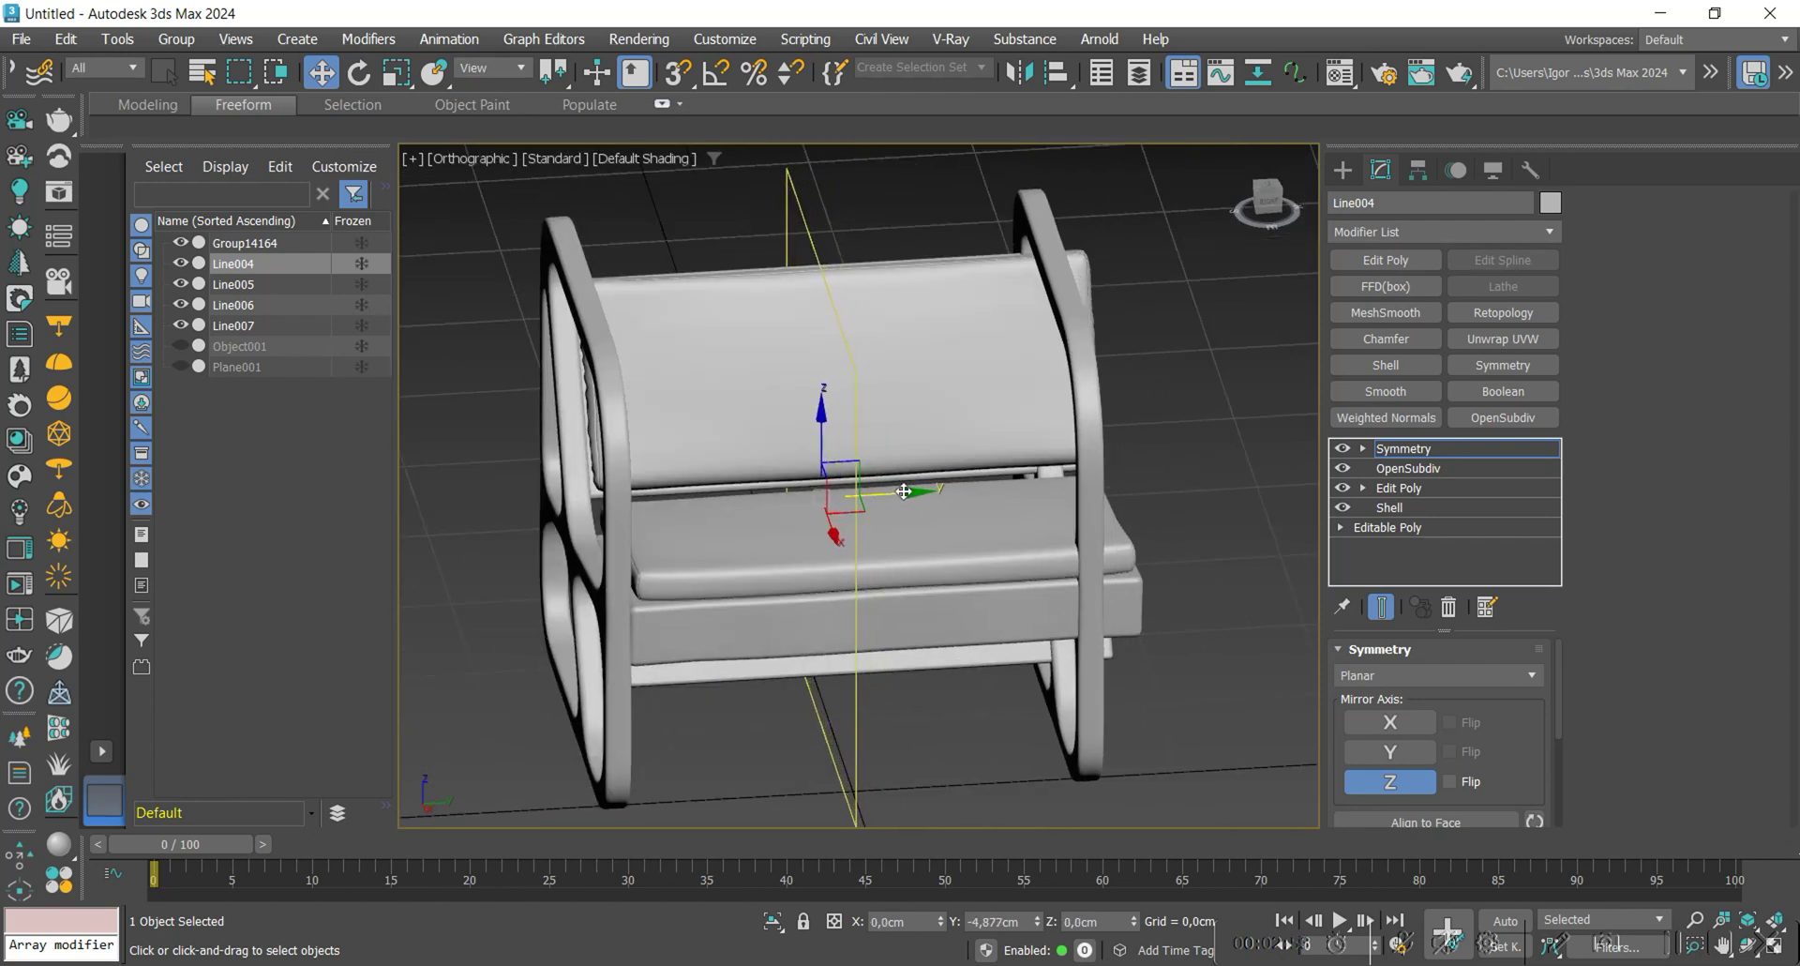
alt+middle_drag(1057, 541, 1022, 544)
drag(900, 506, 892, 507)
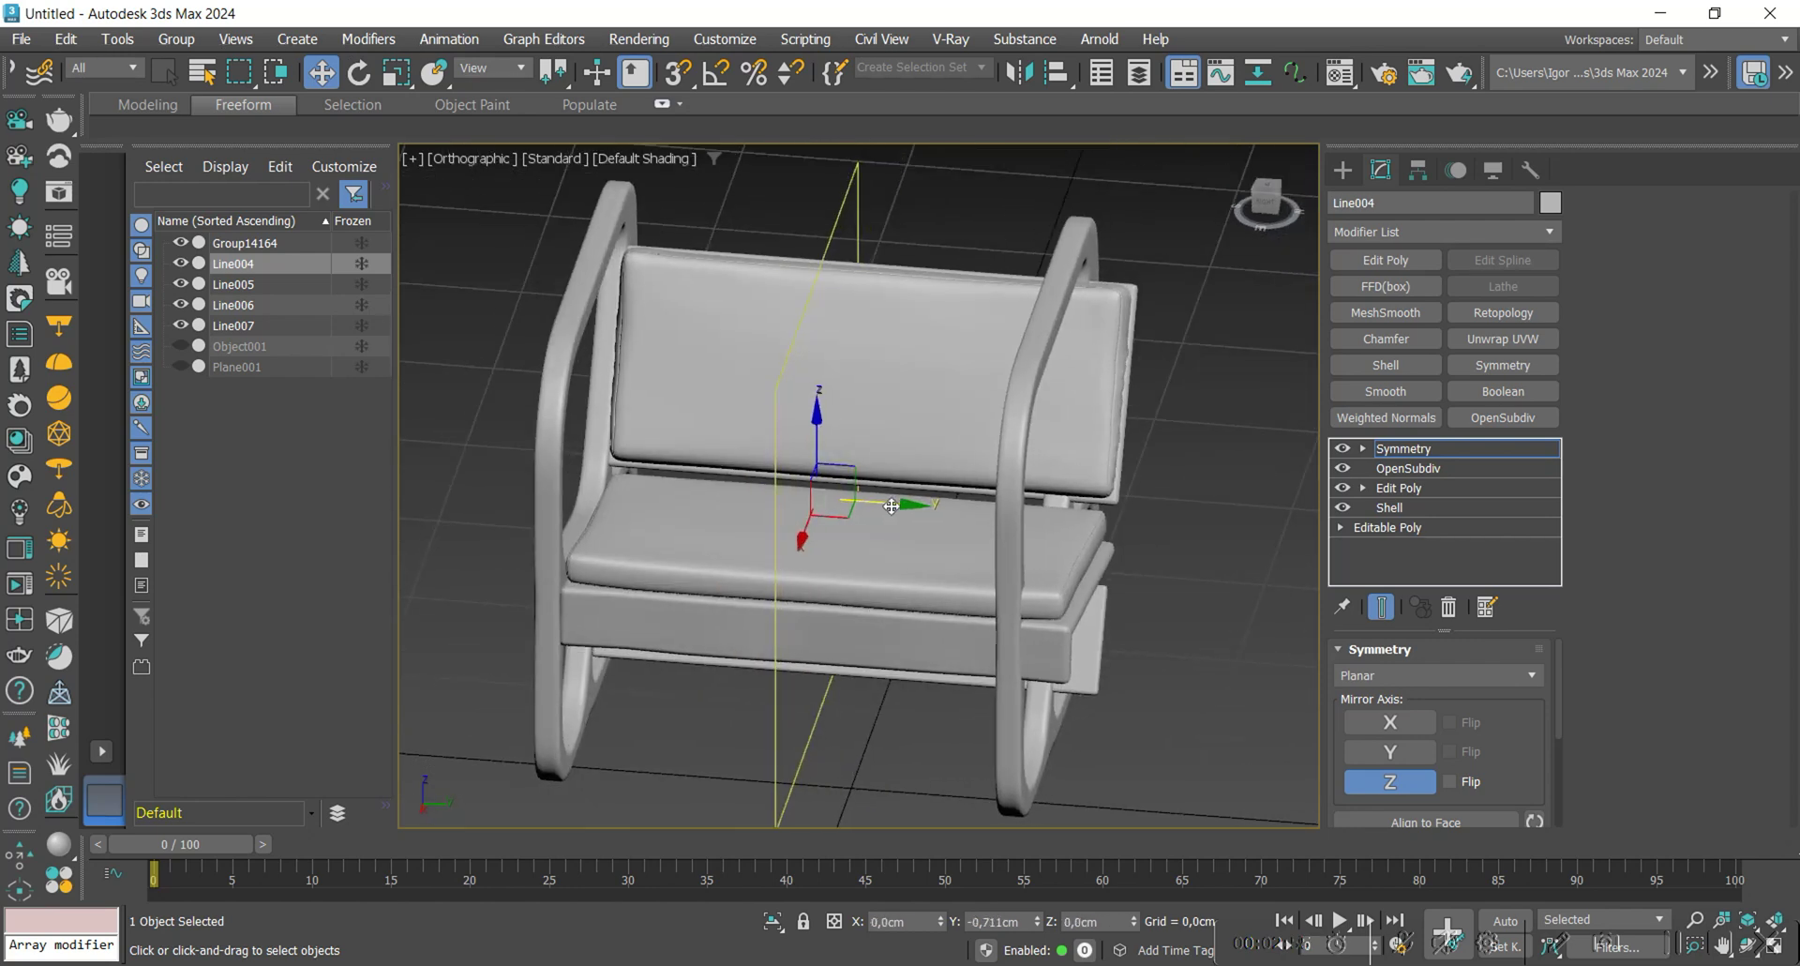
click(1381, 452)
Select the cushions with the panels Line005, Line006 and Line007 and apply a shared FFD(box) 4x4x4 modifier.
scroll(920, 467, down, 3)
alt+middle_drag(864, 478, 908, 455)
click(1412, 173)
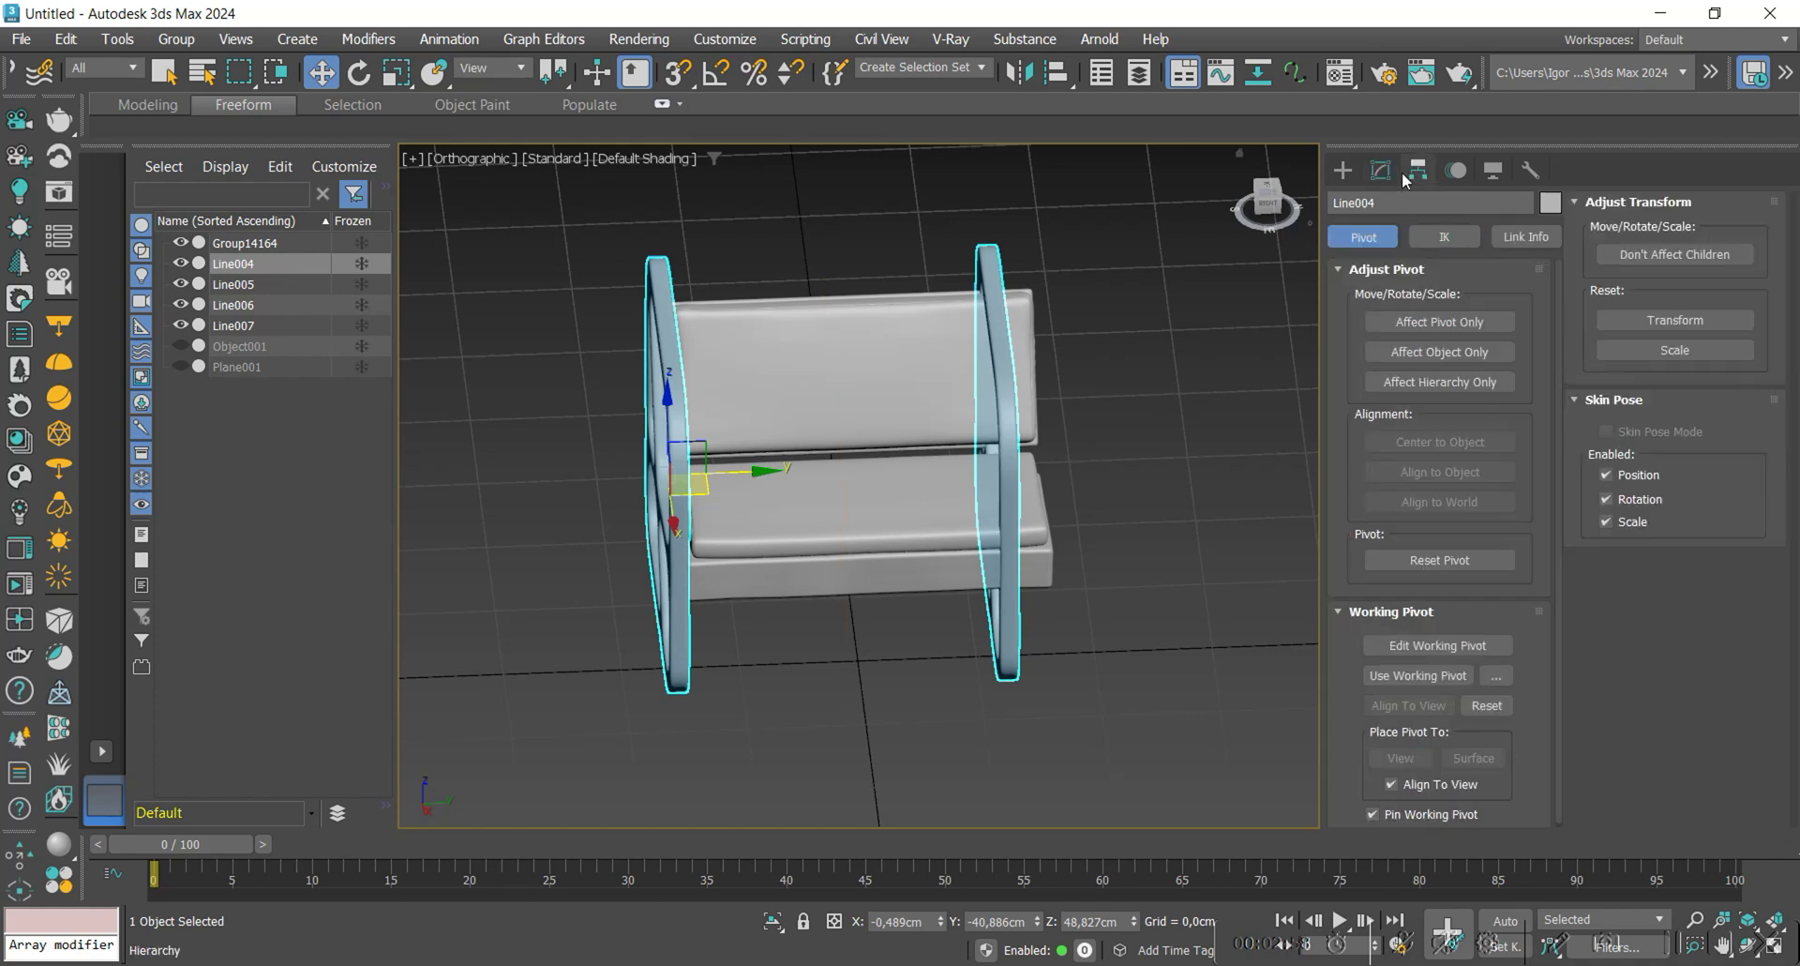
alt+middle_drag(1163, 454, 1116, 454)
click(948, 424)
ctrl+click(966, 586)
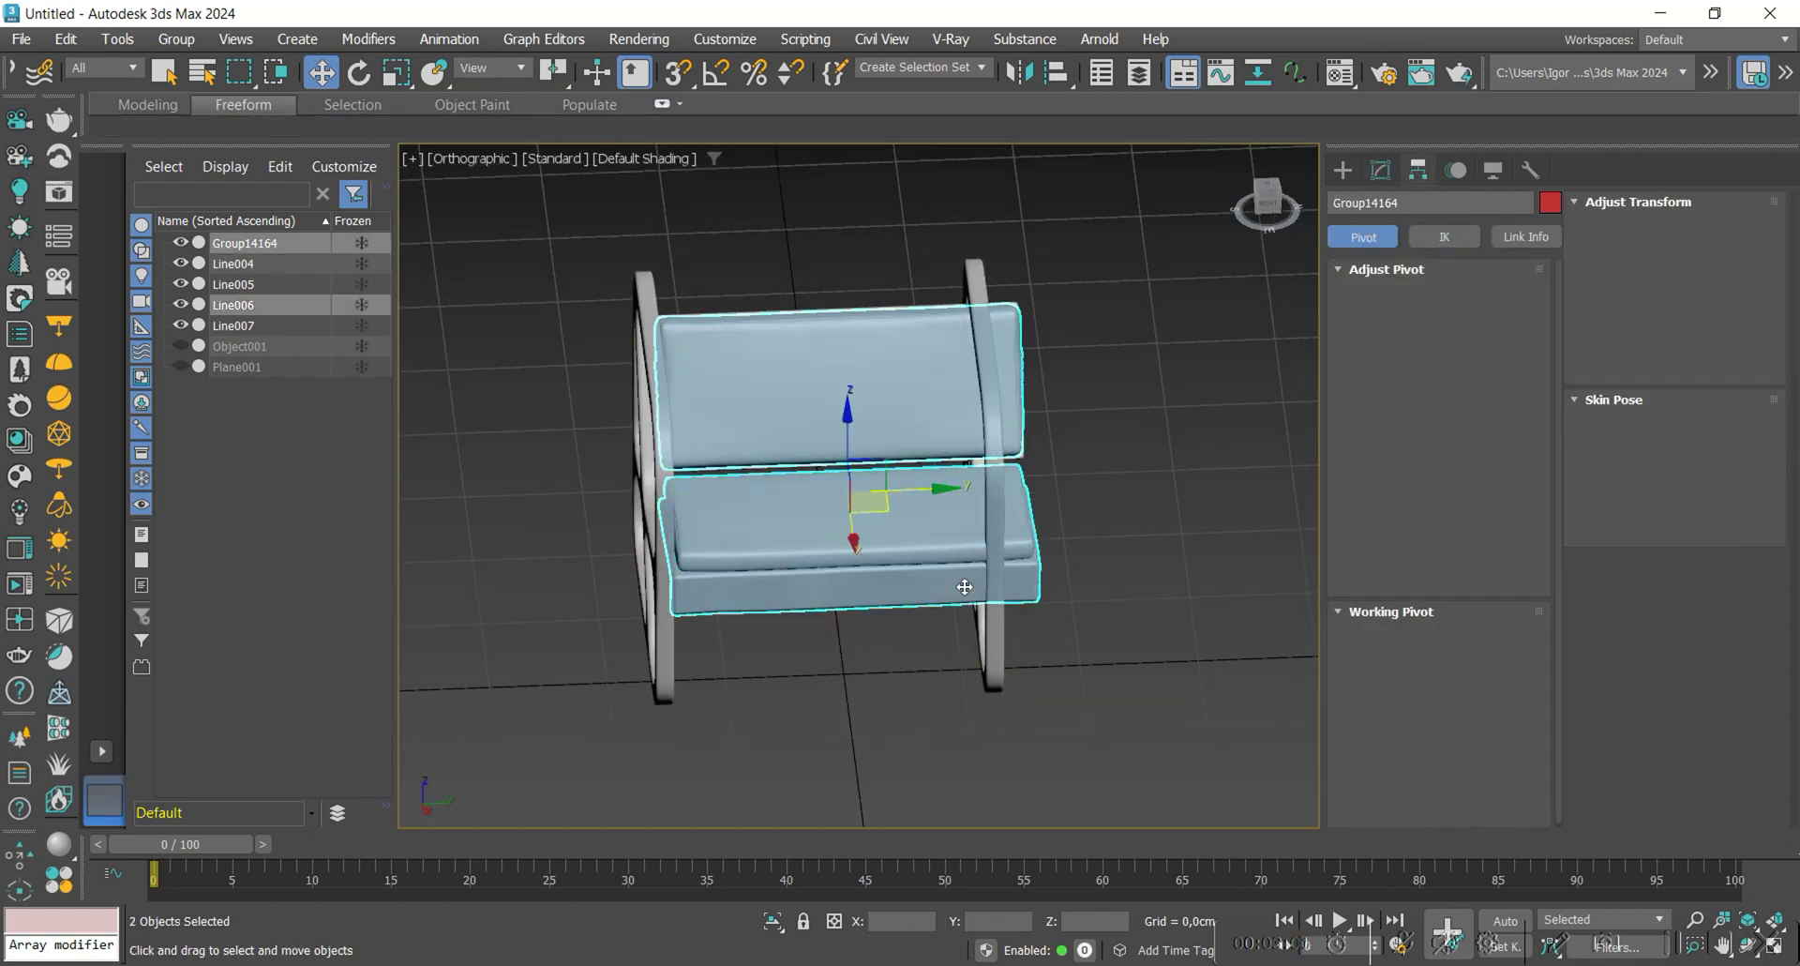
alt+middle_drag(966, 586, 1088, 567)
ctrl+click(928, 619)
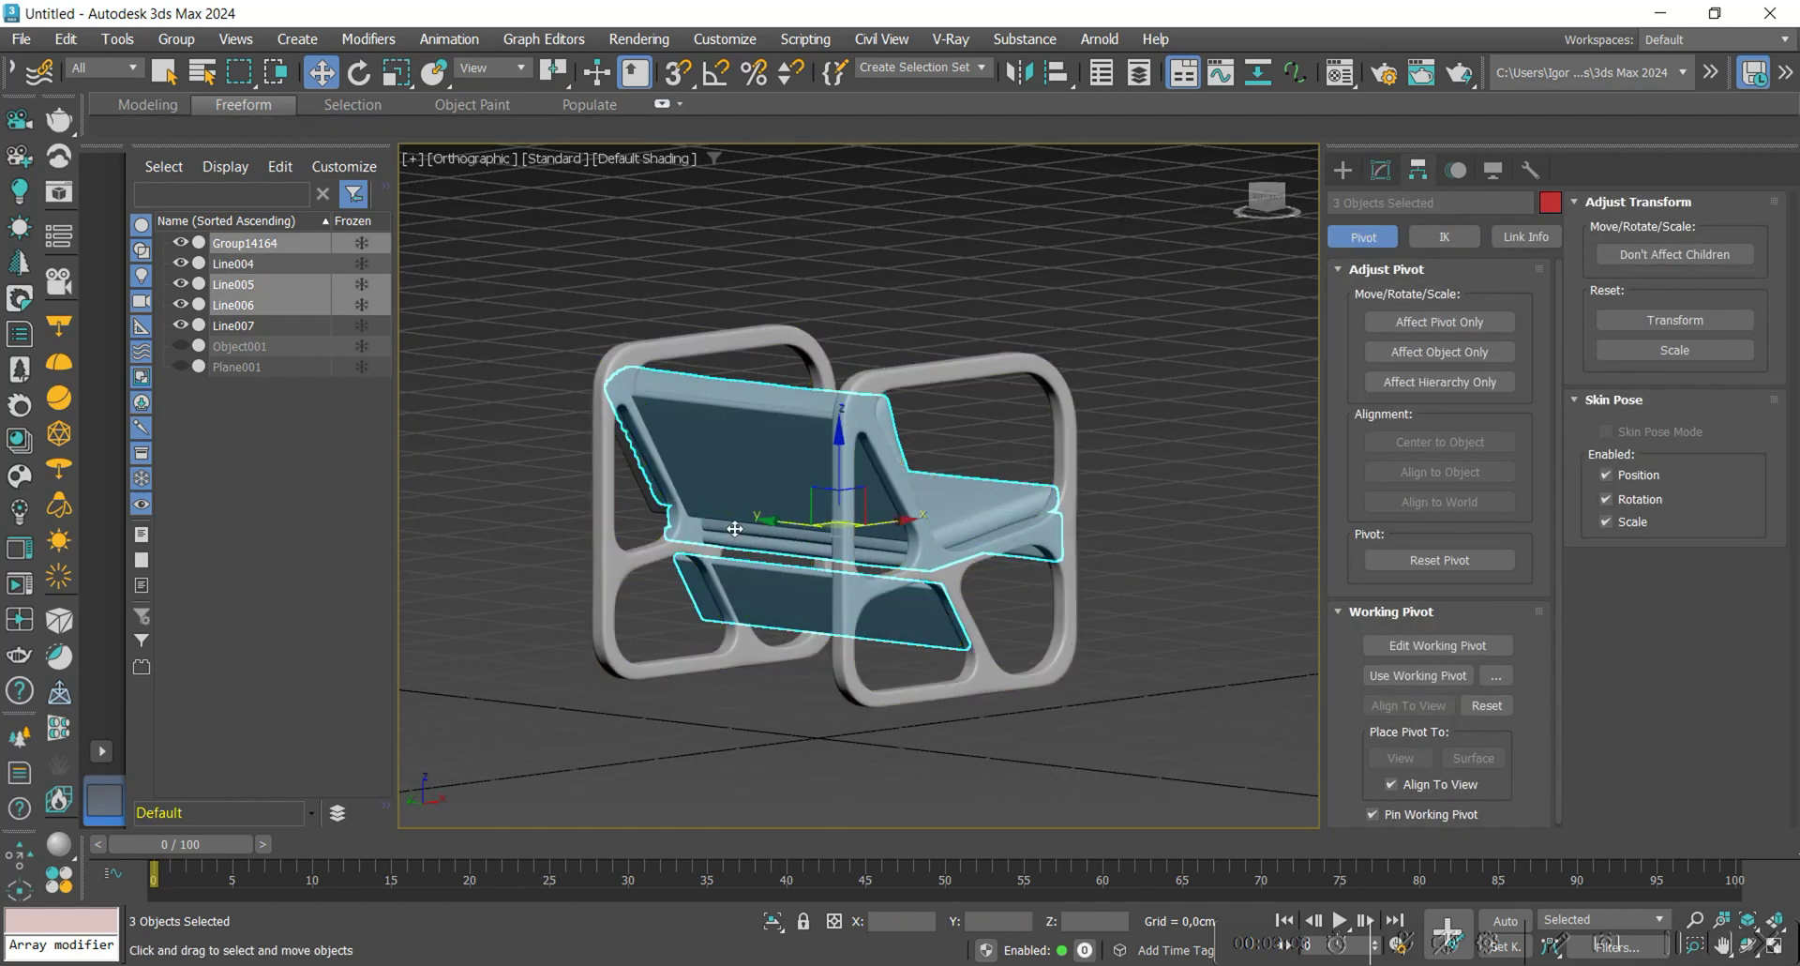
ctrl+click(649, 519)
alt+middle_drag(649, 519, 938, 525)
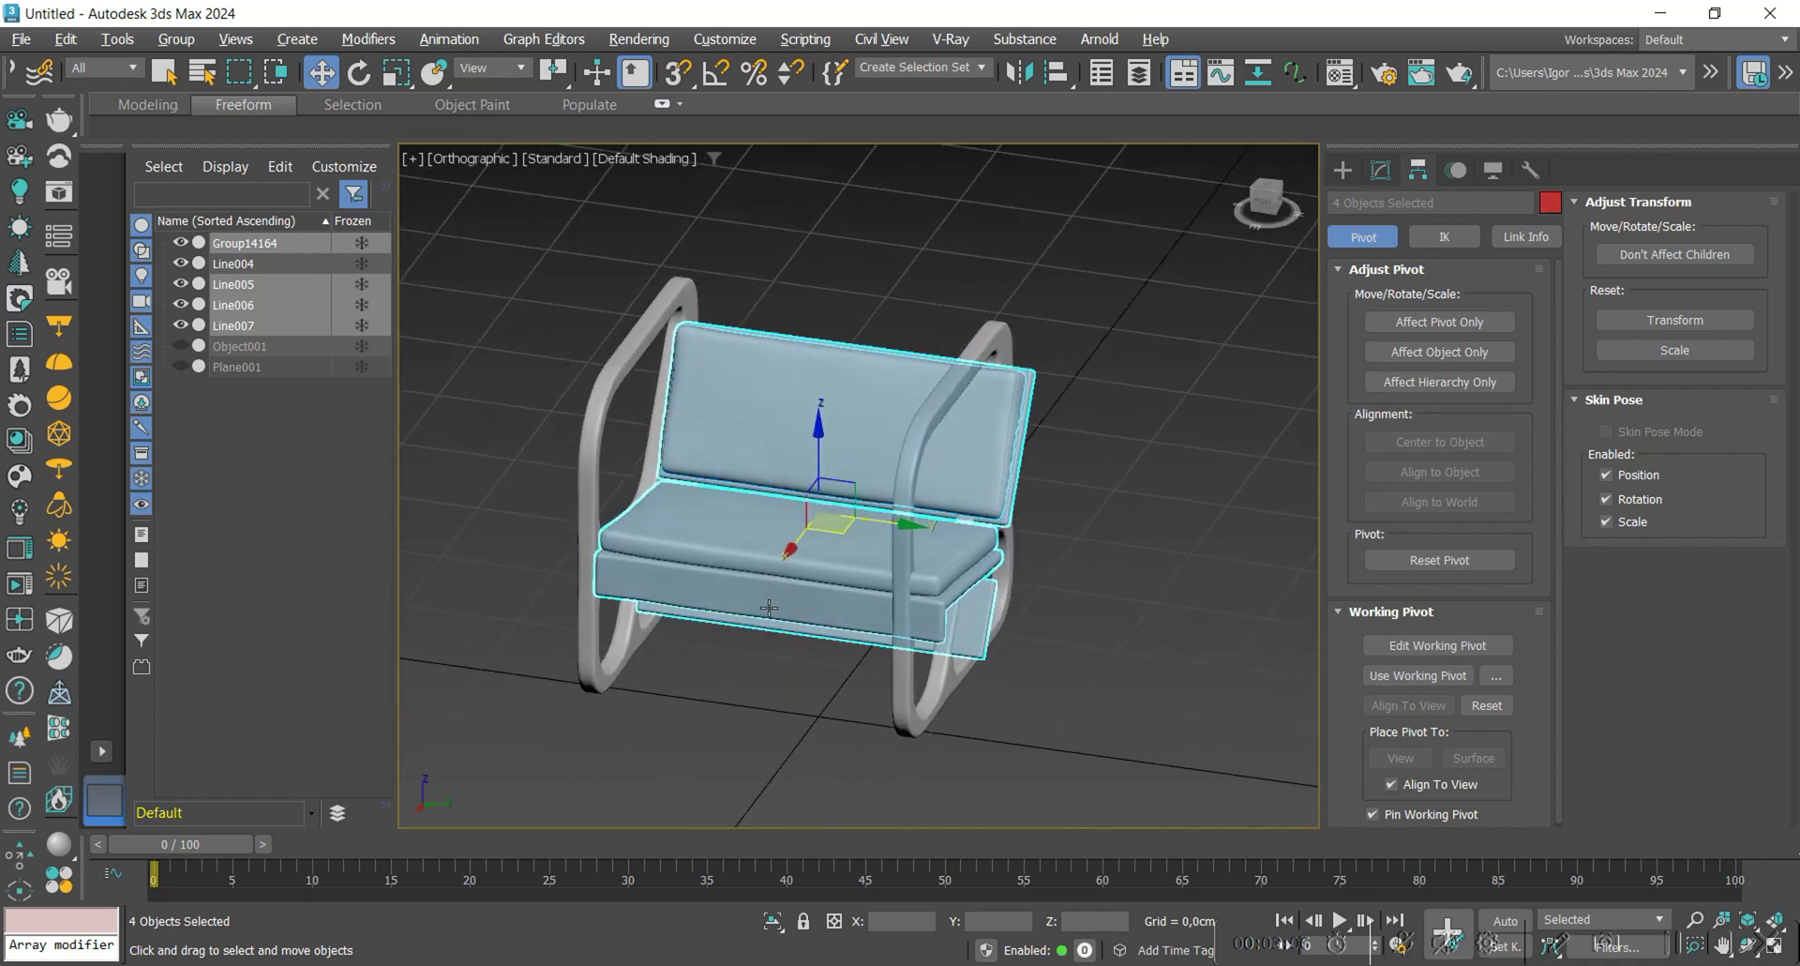
click(1381, 169)
click(1386, 286)
Shift the FFD control points at one end along Y so the cushions and panels meet the inner face of the side frame.
alt+middle_drag(1173, 454, 1247, 454)
click(1391, 448)
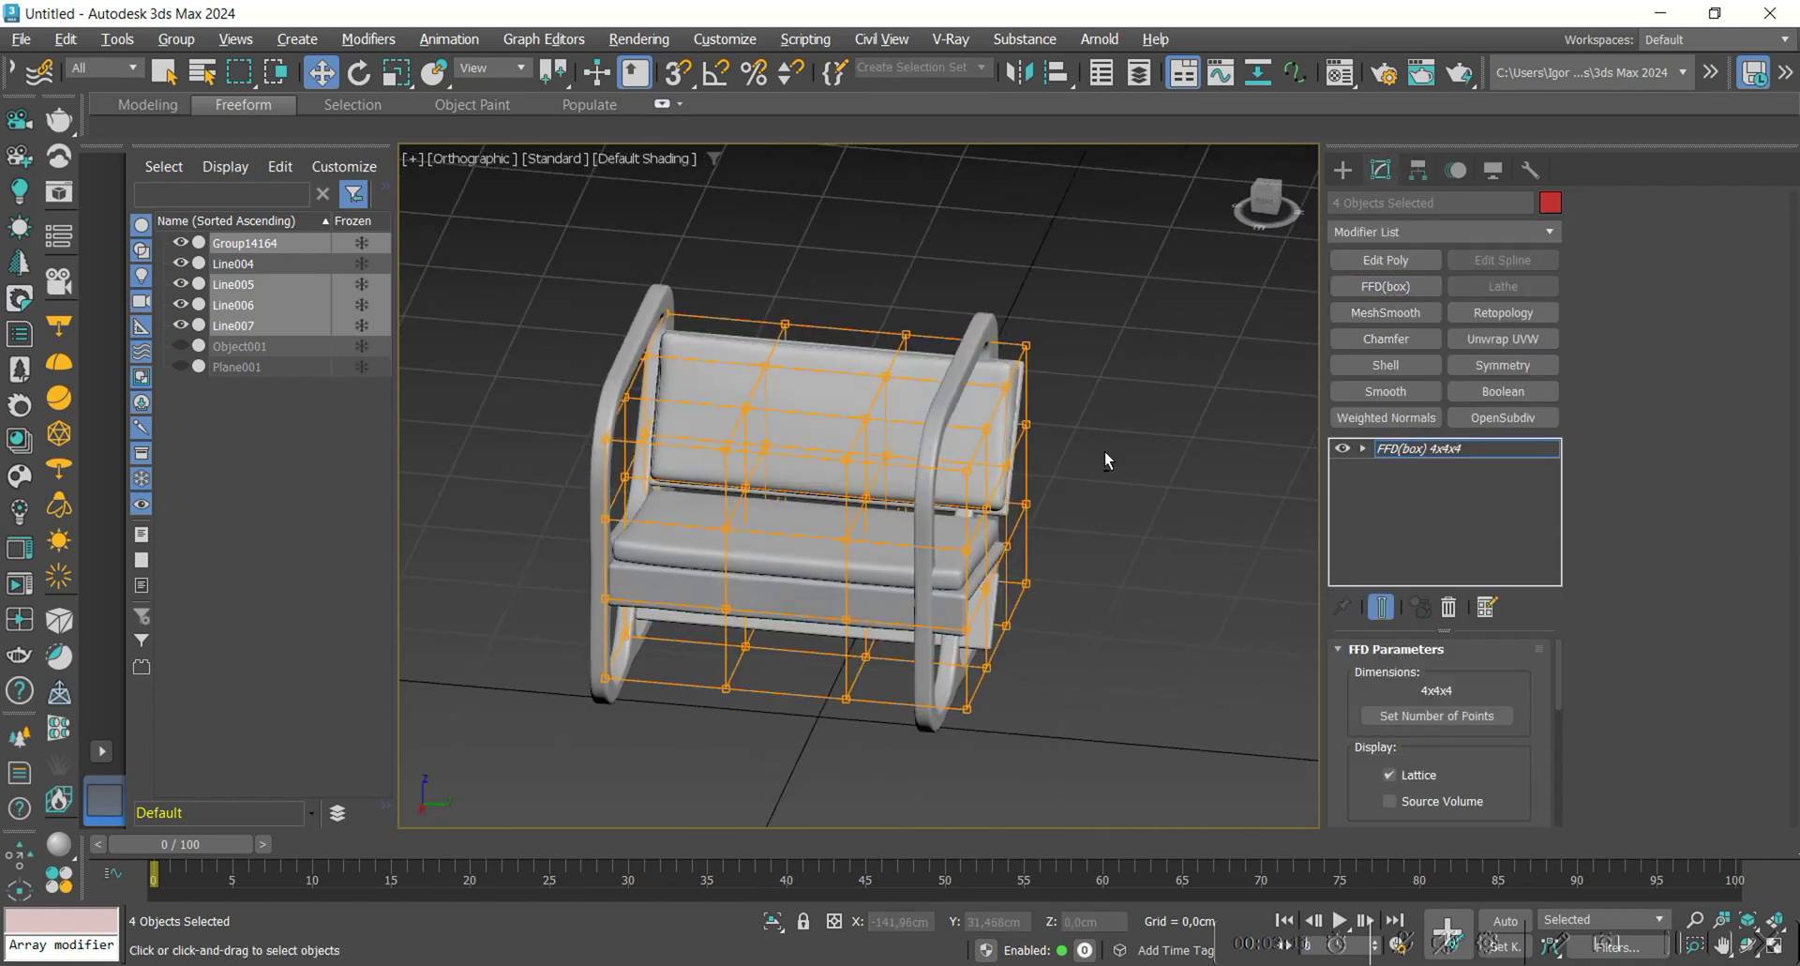
alt+middle_drag(1104, 452, 1140, 451)
drag(1132, 283, 776, 746)
alt+middle_drag(966, 522, 904, 617)
scroll(993, 574, up, 8)
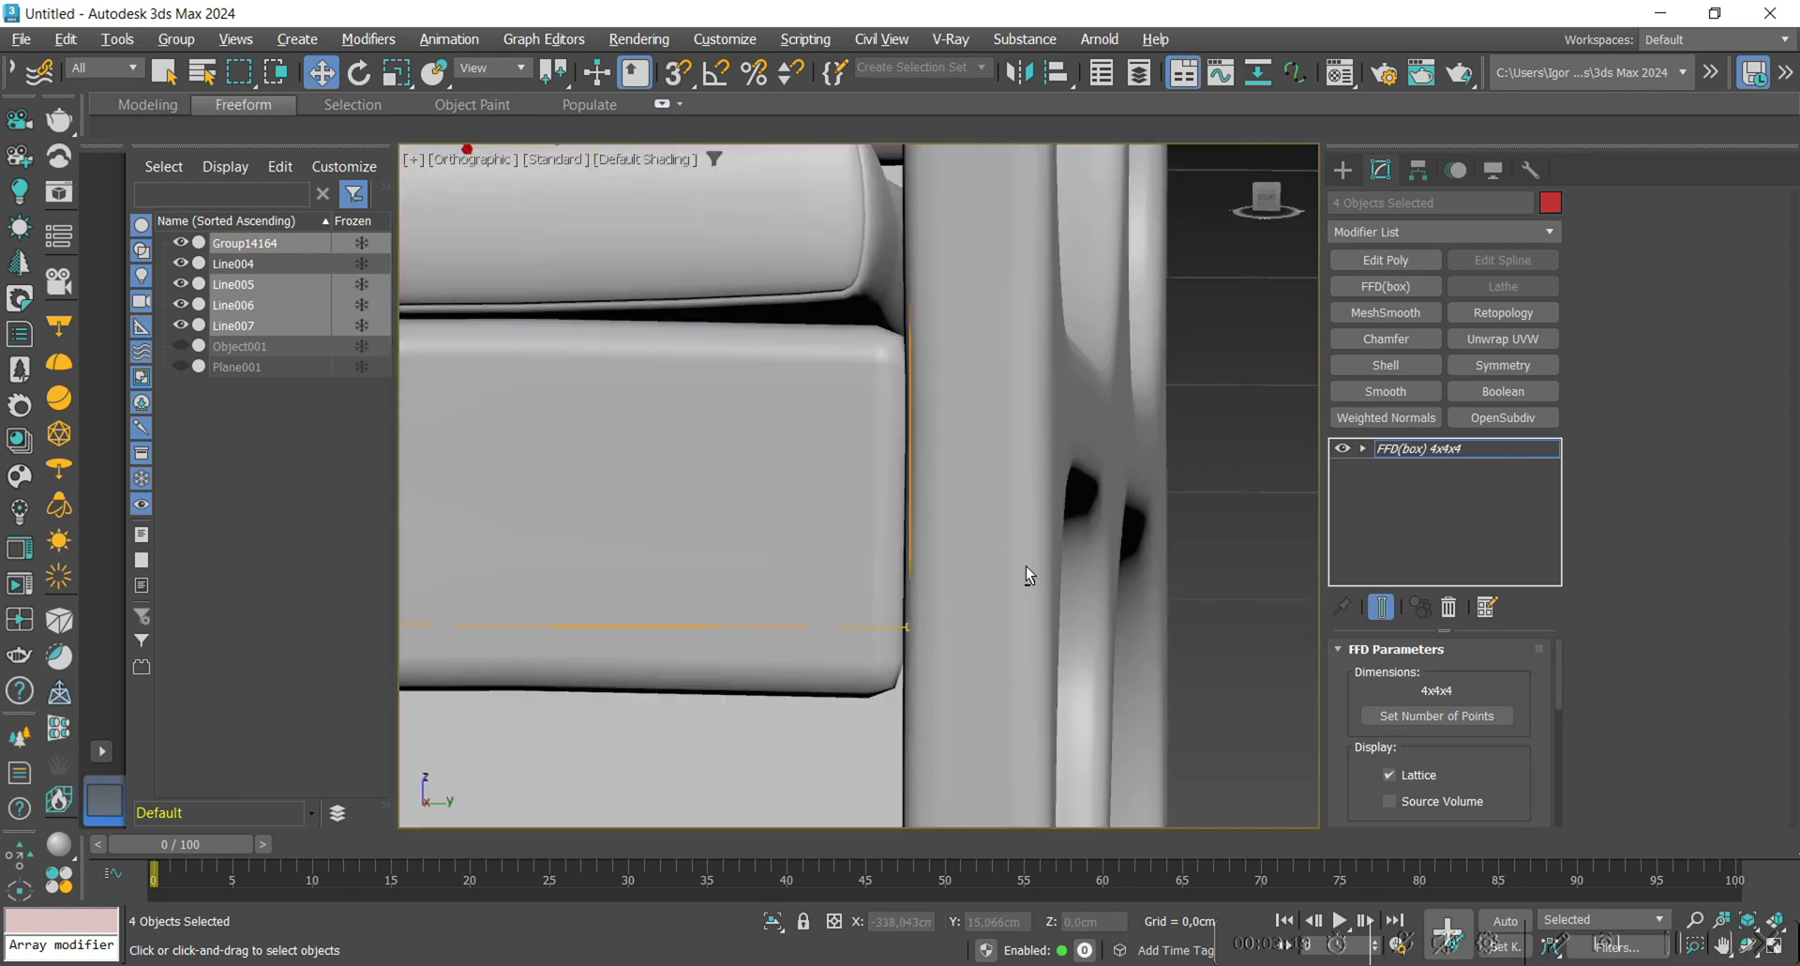
scroll(1029, 574, down, 6)
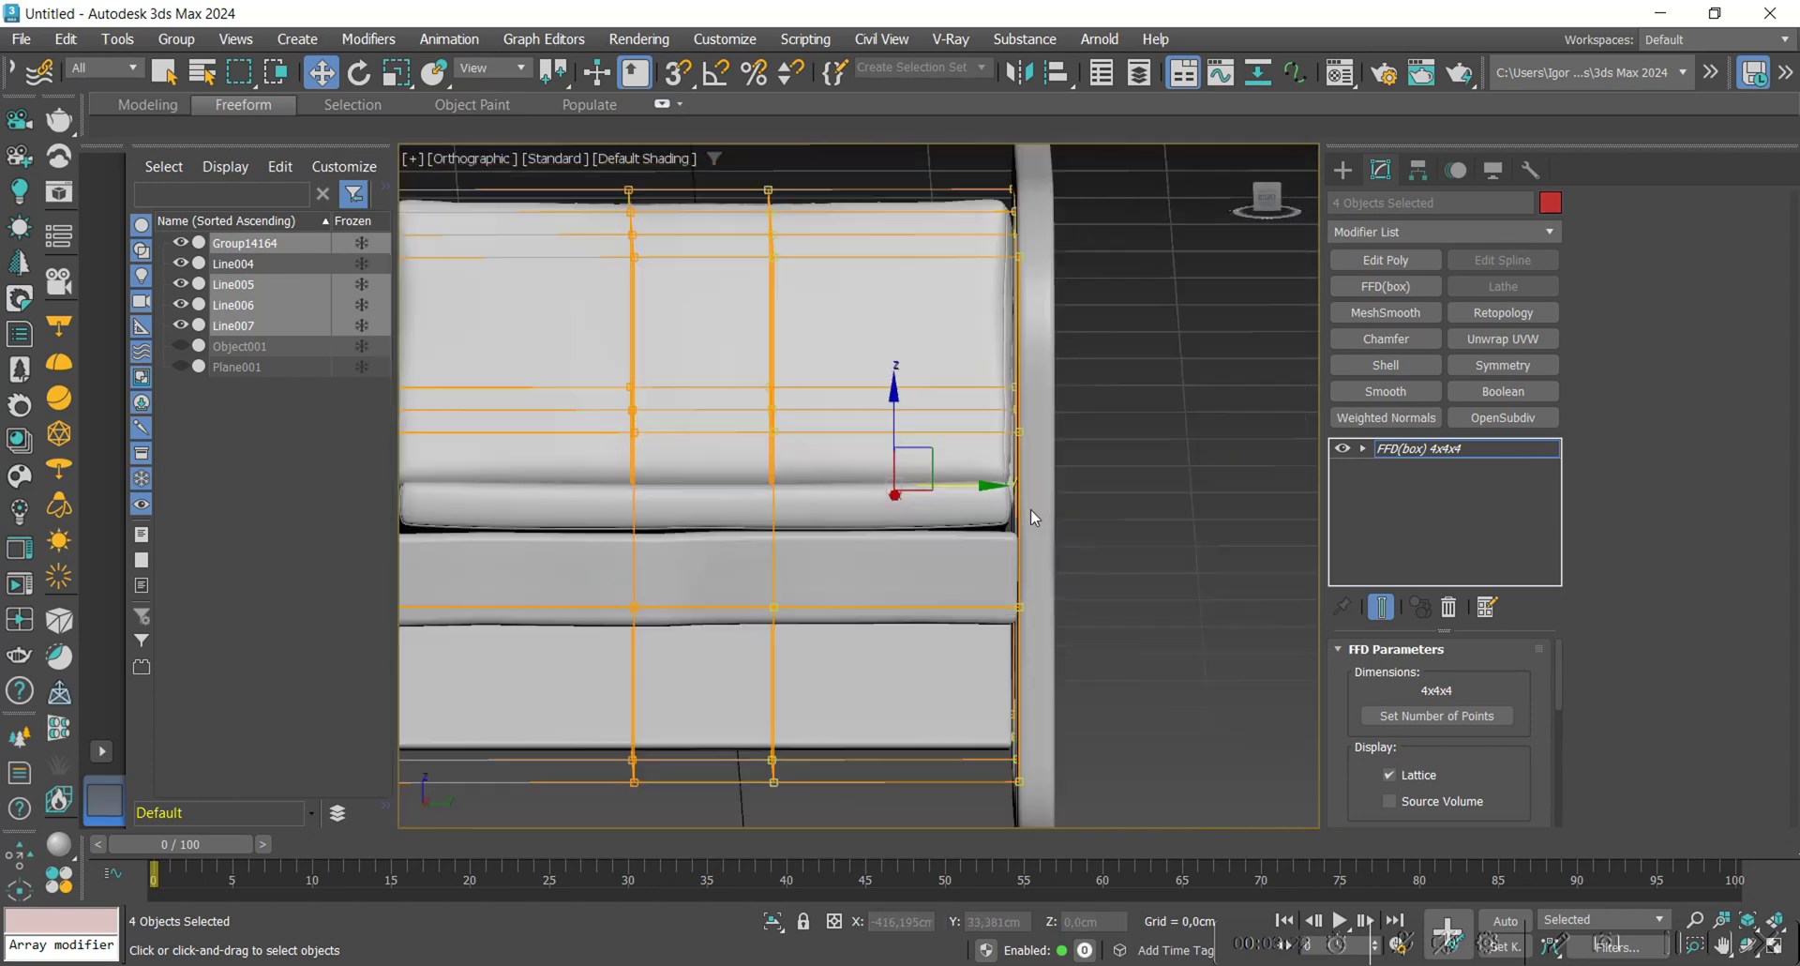
scroll(969, 498, up, 2)
drag(856, 464, 860, 467)
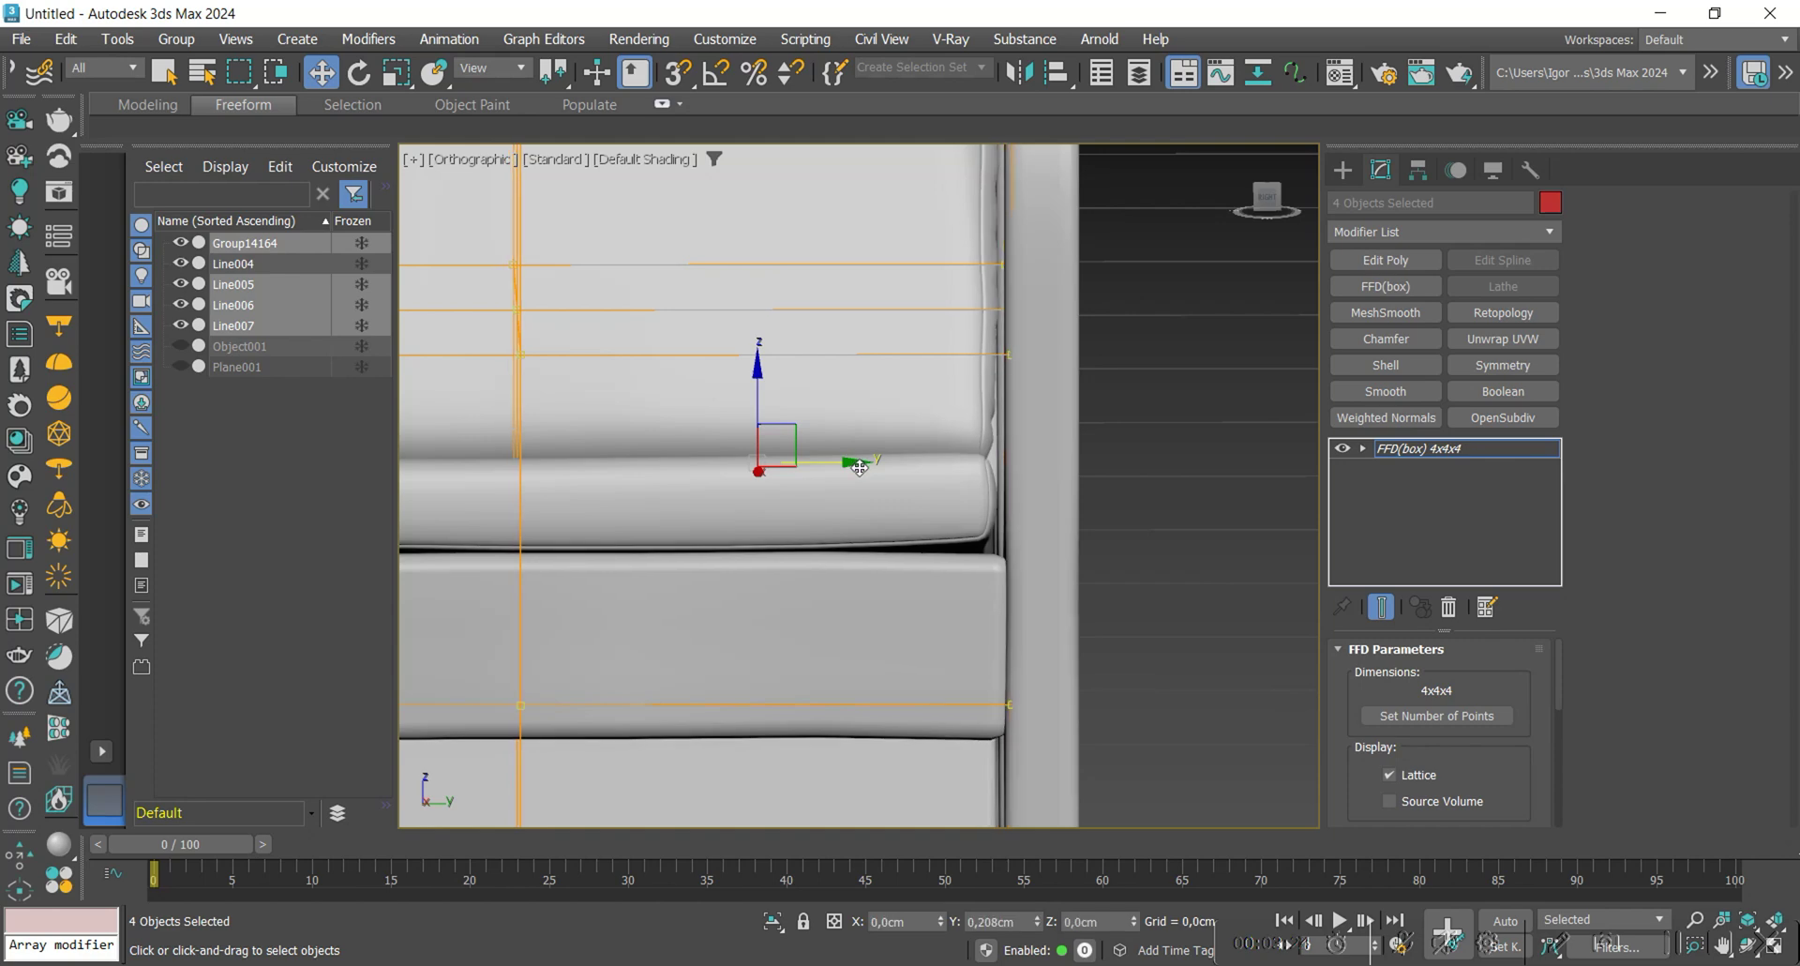
scroll(951, 511, down, 2)
click(1411, 449)
Collapse the FFD deformation into the cushions and panels and check the fit of the cushions between the frames.
scroll(914, 476, down, 4)
alt+middle_drag(788, 506, 871, 601)
key(ctrl+z)
key(F4)
alt+middle_drag(850, 748, 868, 738)
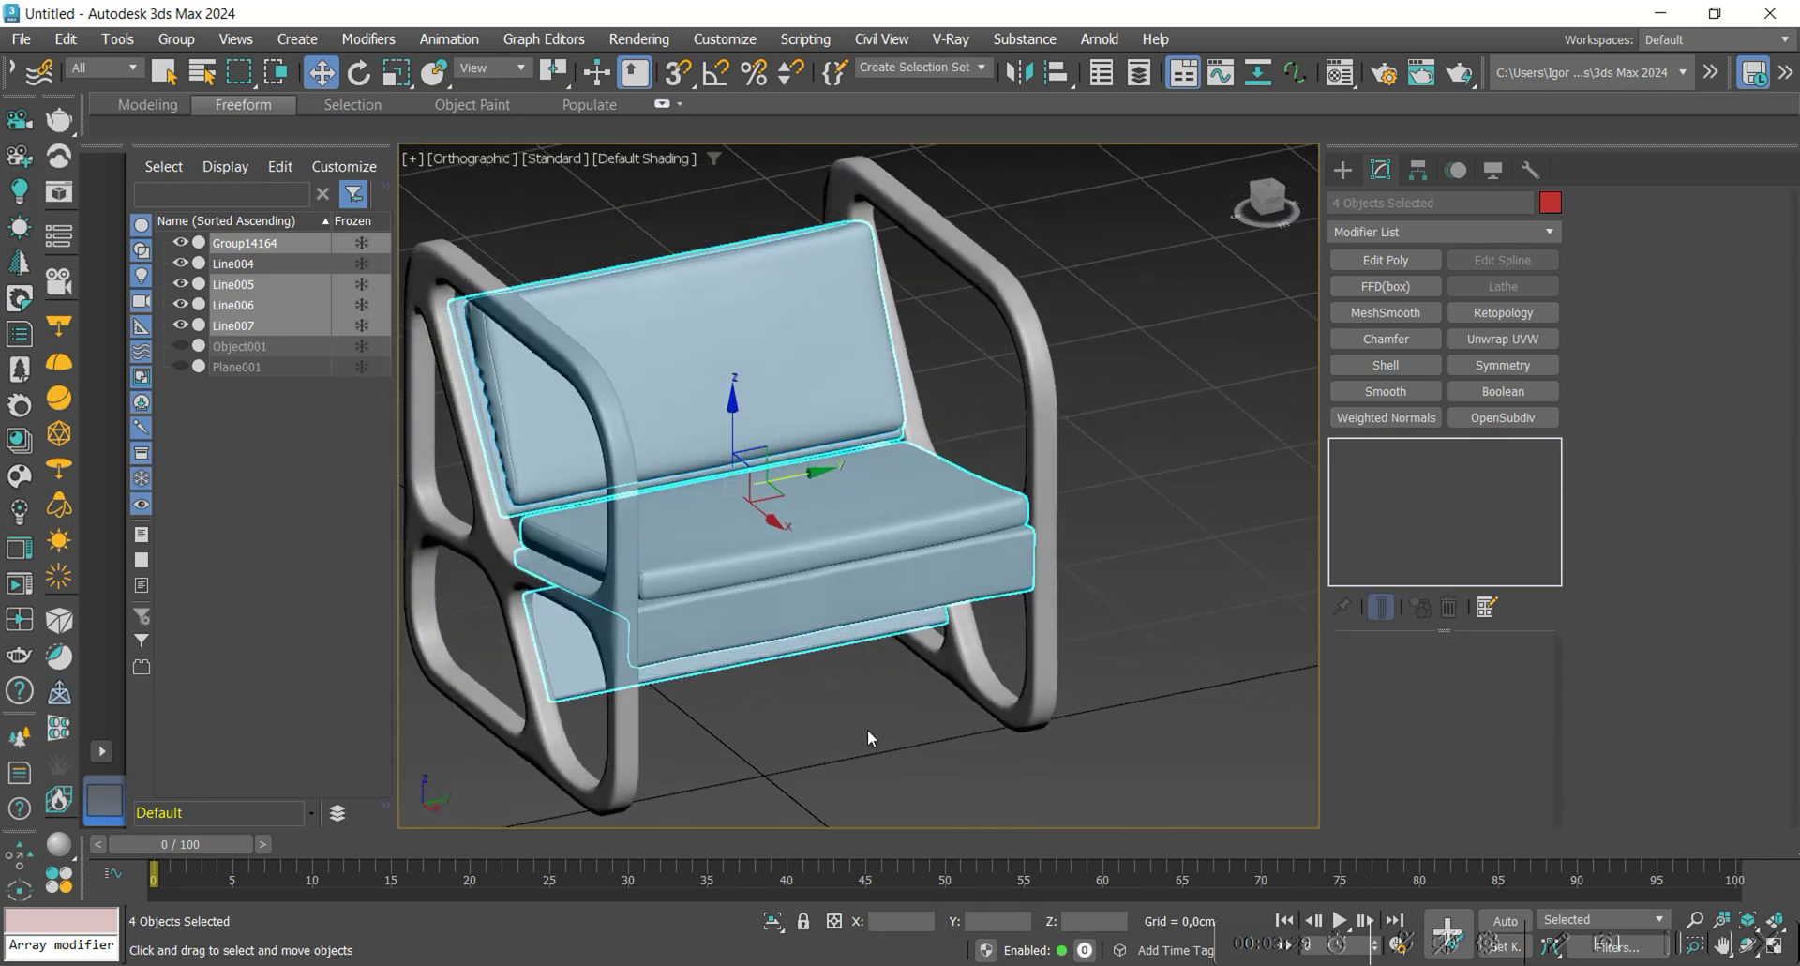
scroll(889, 740, down, 3)
click(842, 568)
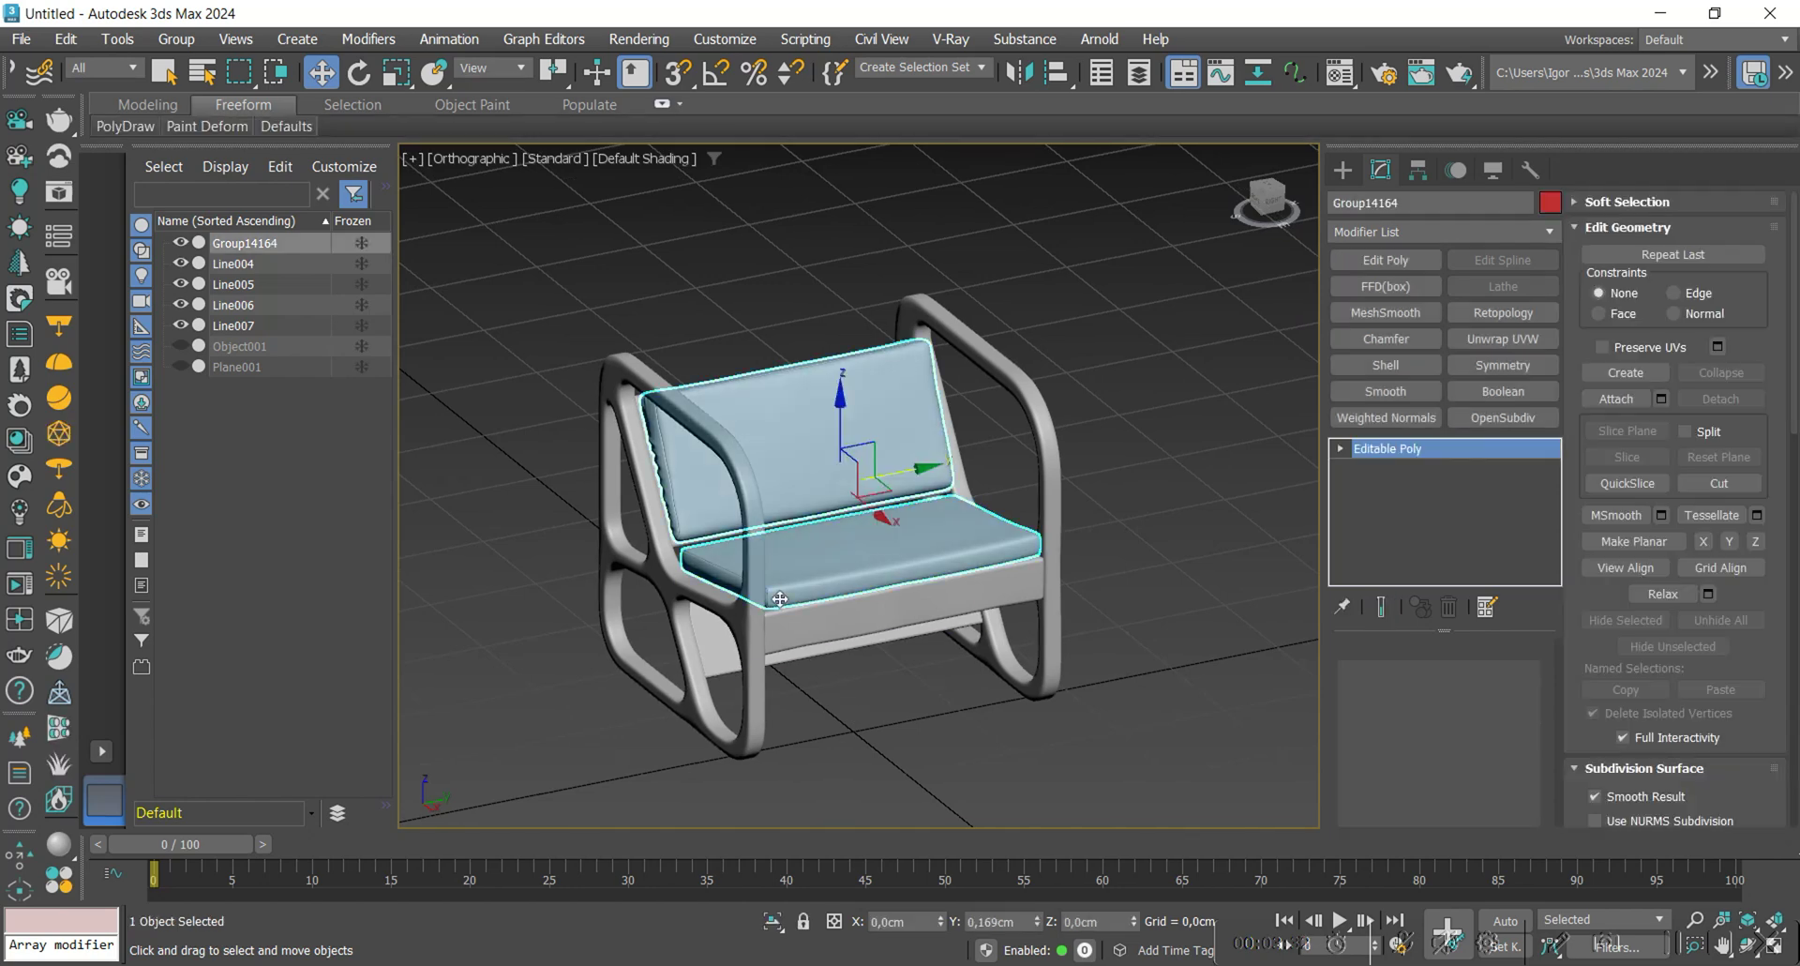
mouse_move(842, 569)
alt+middle_down()
mouse_move(731, 563)
mouse_move(835, 574)
alt+middle_up()
scroll(984, 441, up, 3)
scroll(984, 441, down, 4)
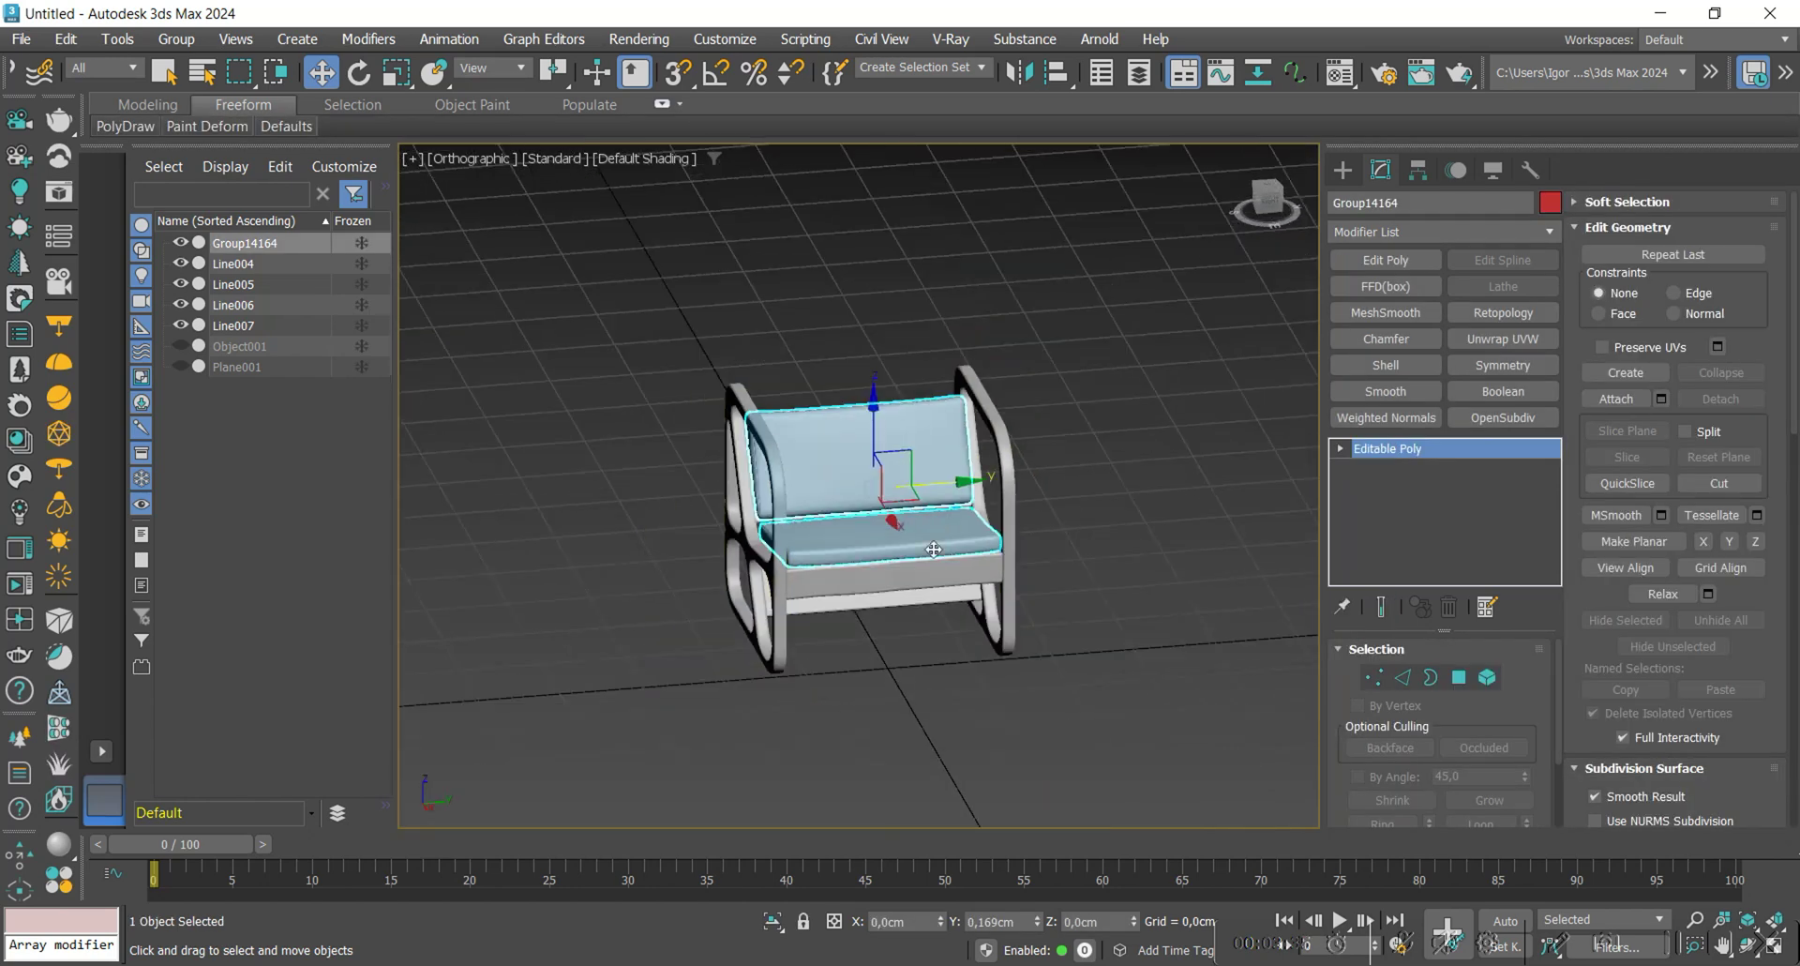
Select all five chair parts and rotate them about the Z axis until the chair's width runs along X.
click(913, 745)
alt+middle_drag(868, 736, 902, 714)
key(ctrl+a)
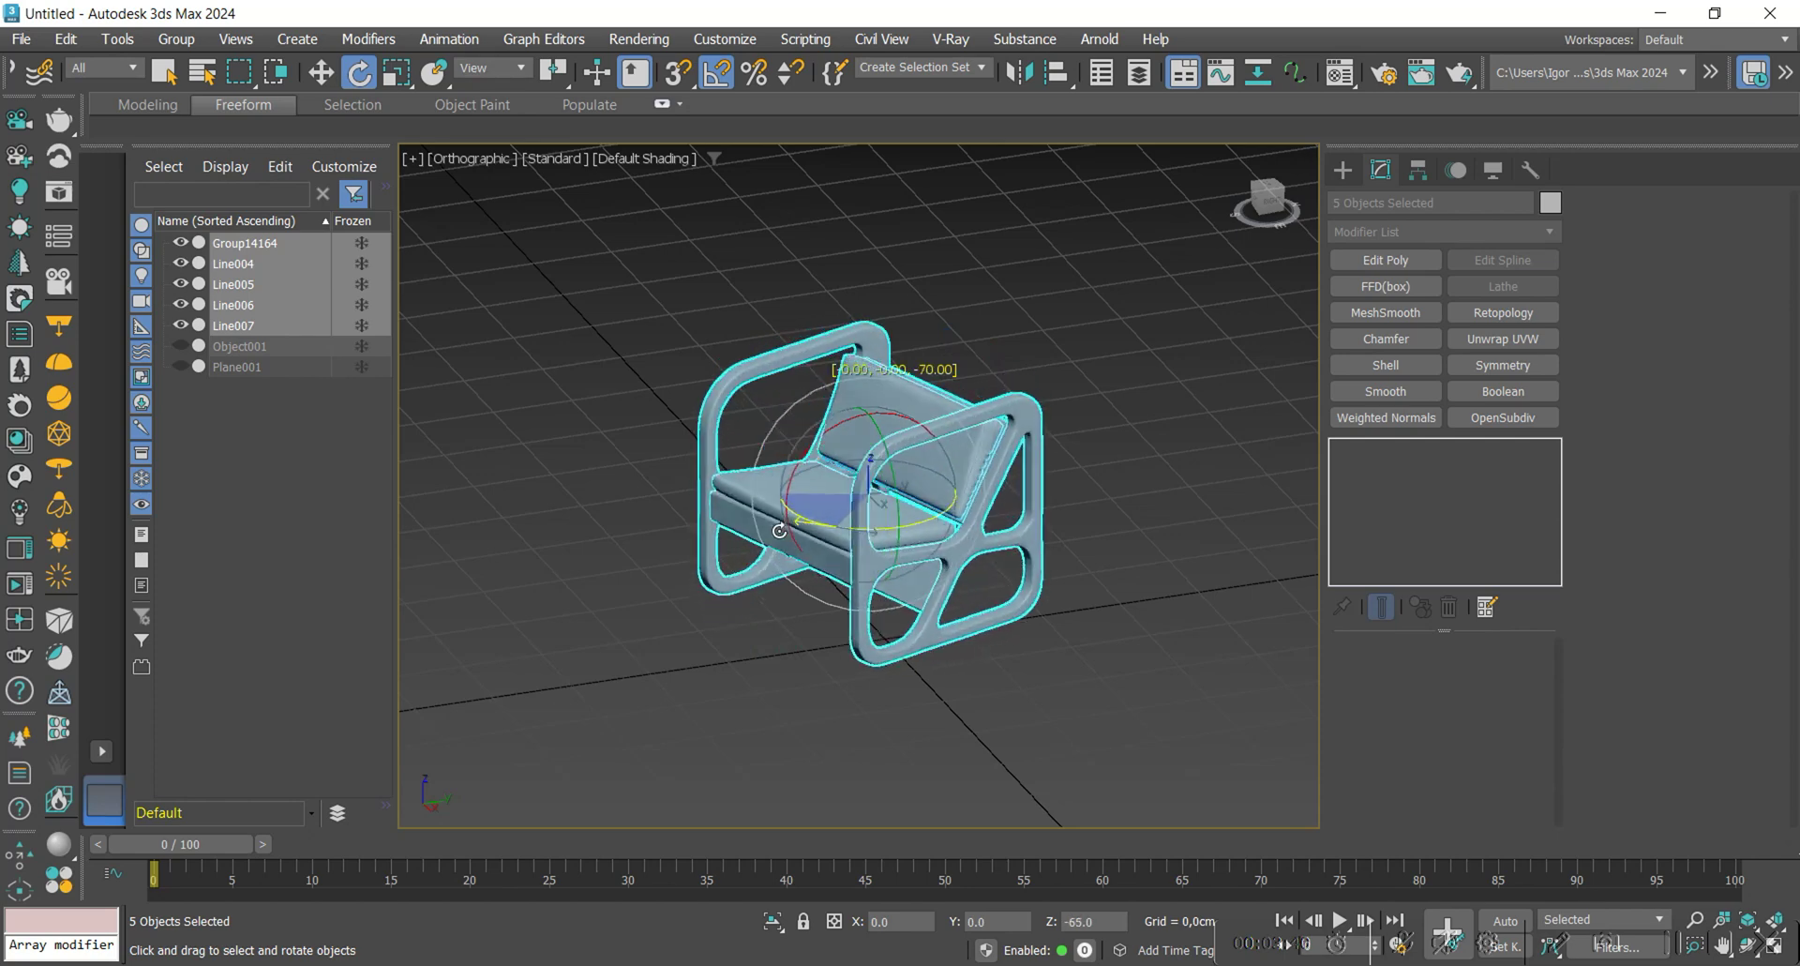
drag(760, 530, 816, 506)
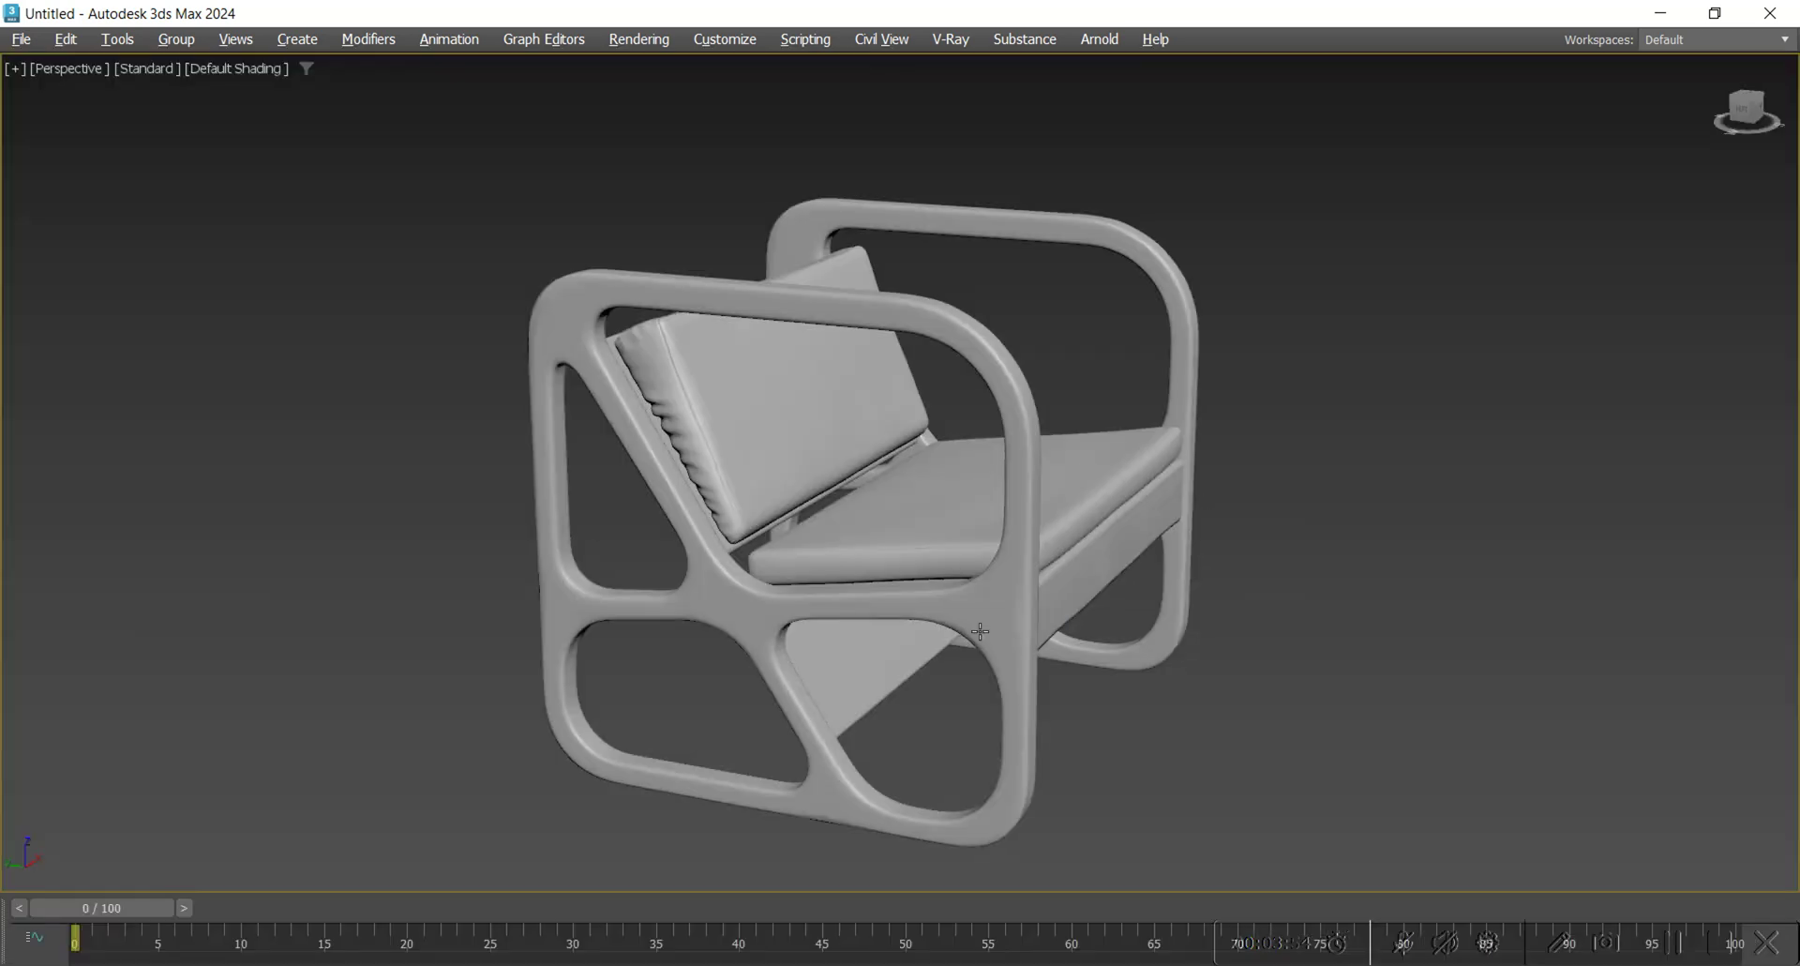
Copy the whole chair along the X axis to stand beside the original.
scroll(1104, 734, up, 3)
alt+middle_drag(834, 685, 676, 661)
scroll(844, 677, down, 3)
drag(1072, 281, 488, 704)
alt+middle_drag(563, 647, 521, 536)
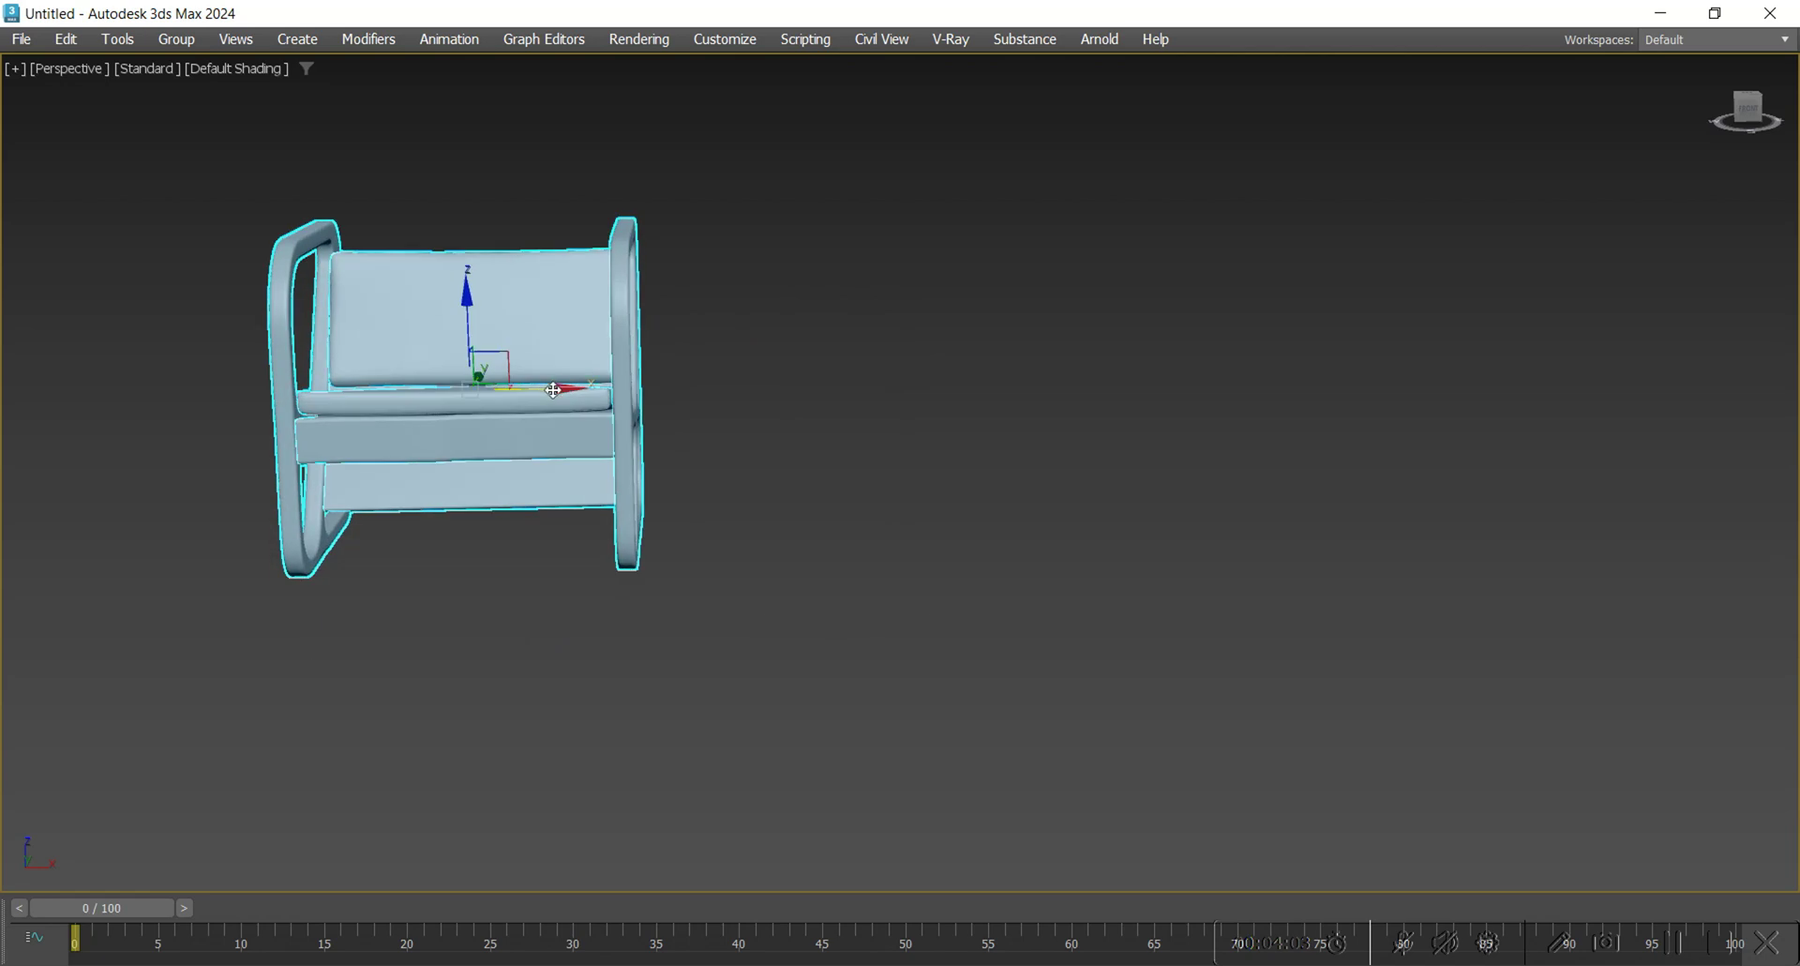
shift+drag(553, 389, 982, 446)
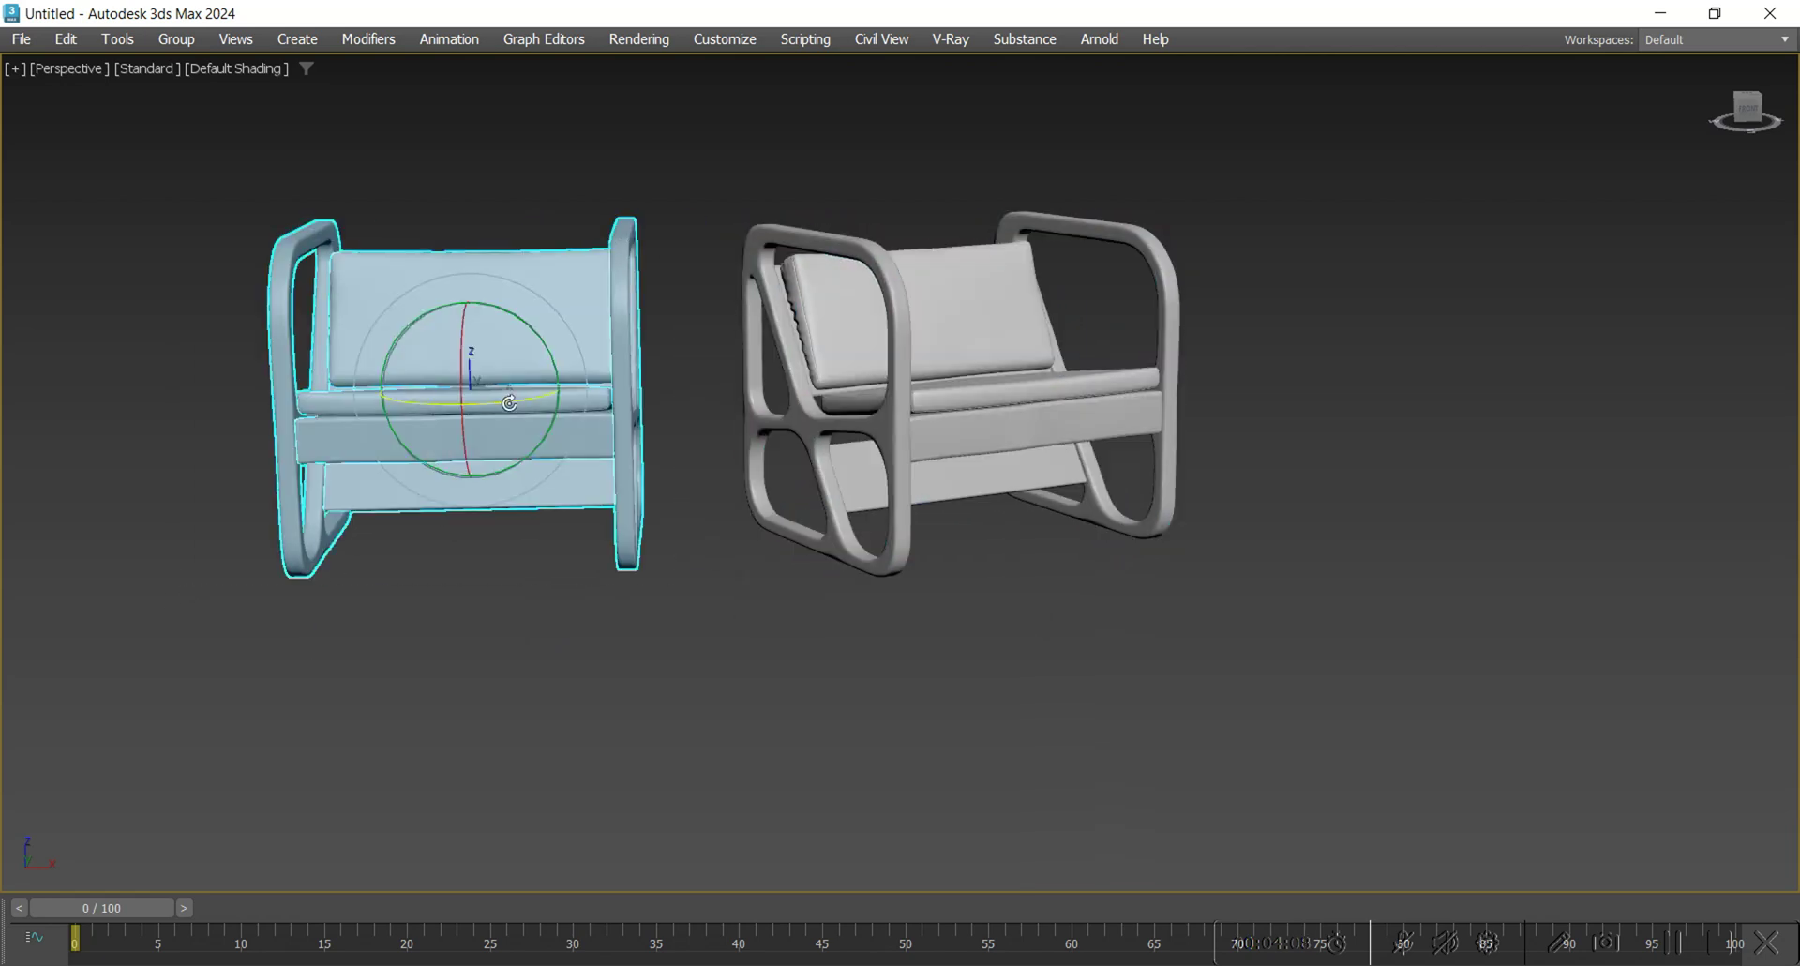
Rotate the original chair about the Z axis to present its side and back next to the copy.
drag(462, 415, 404, 425)
key(w)
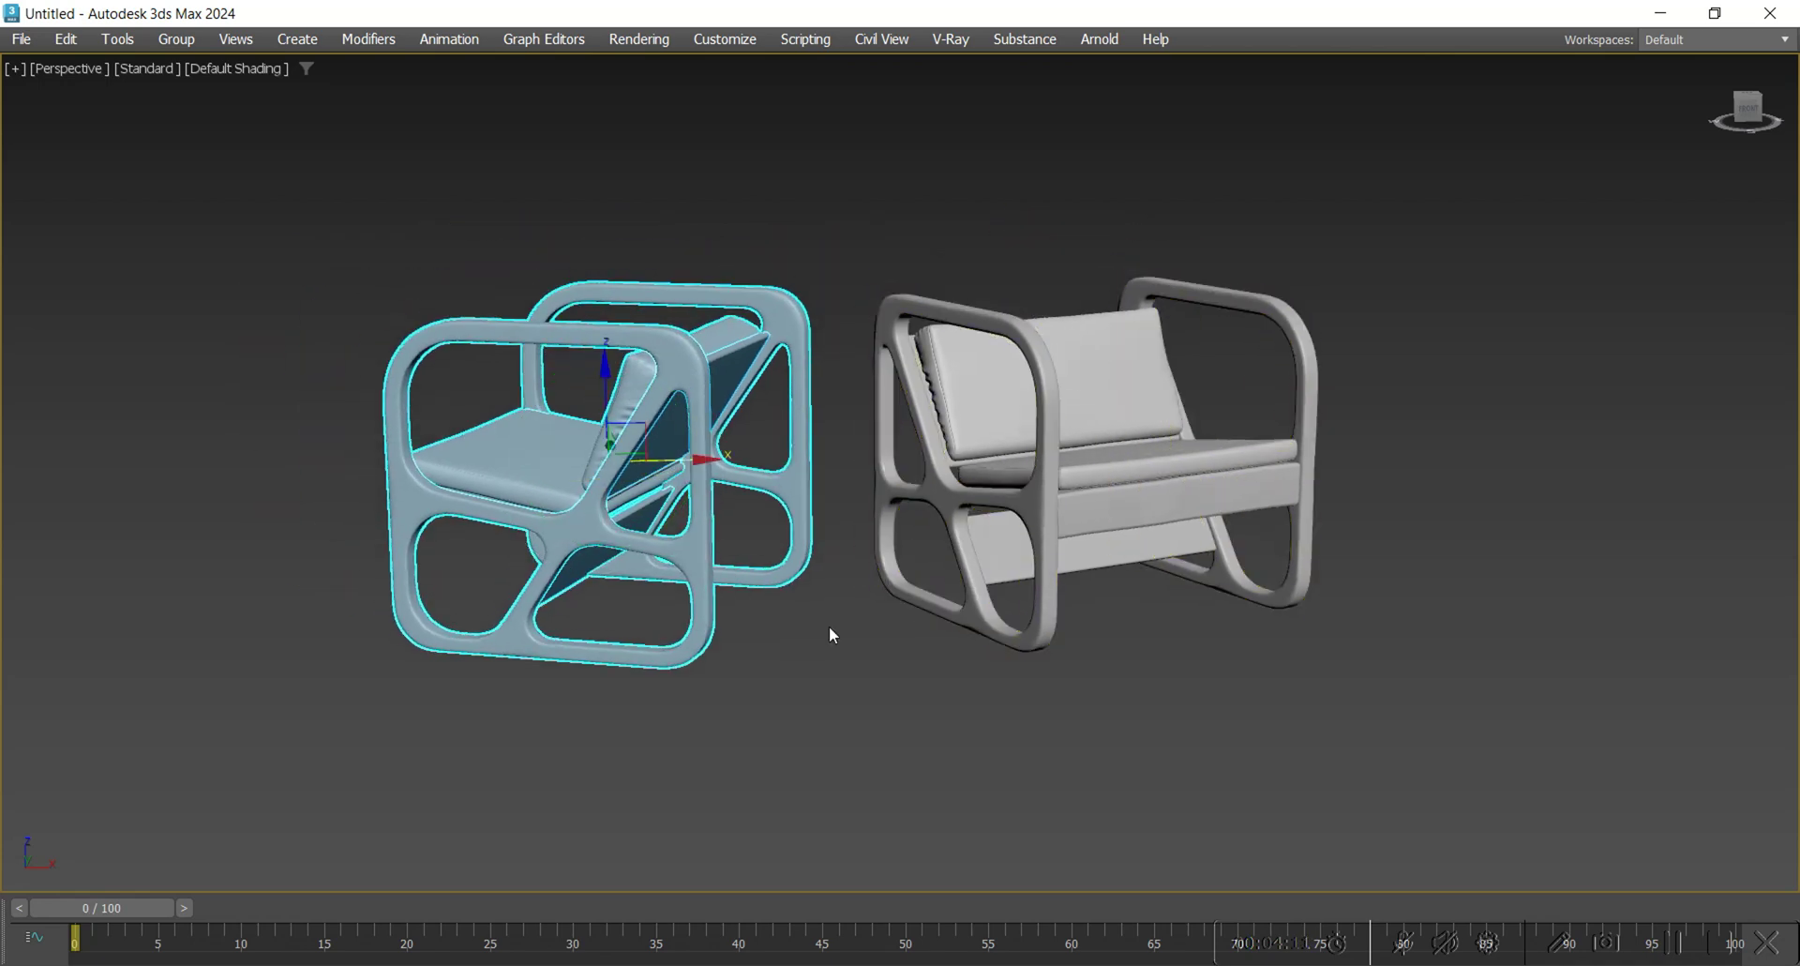
scroll(822, 653, up, 3)
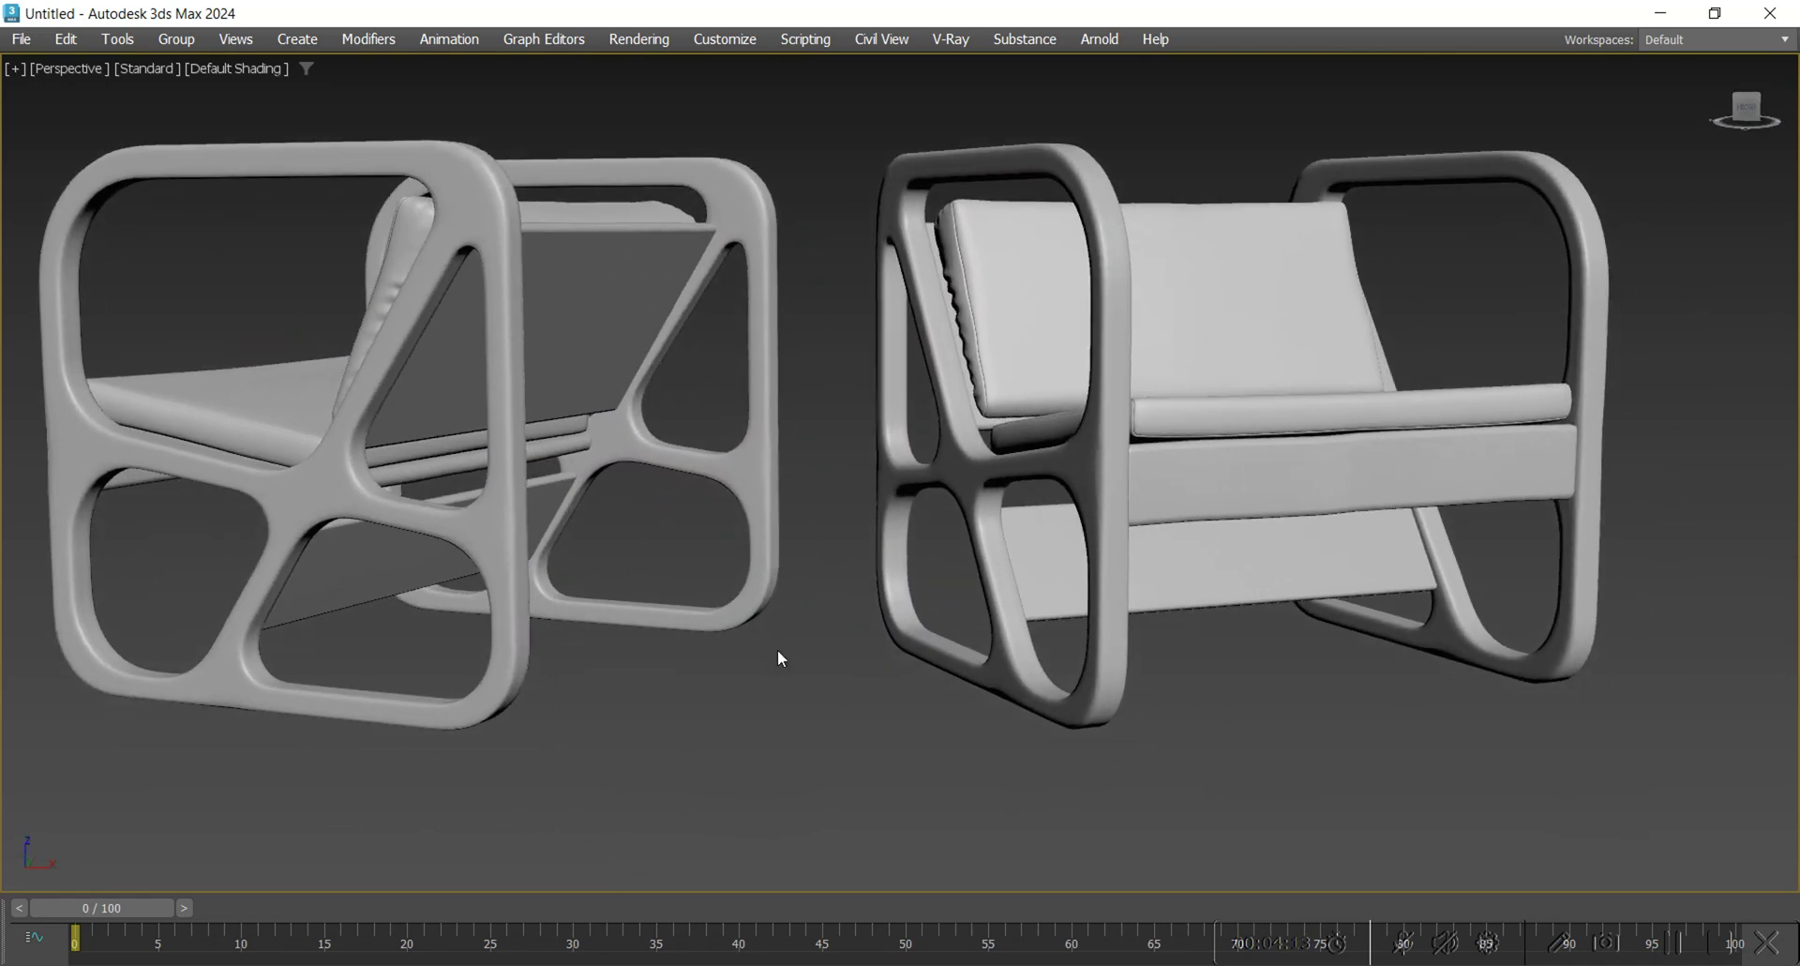